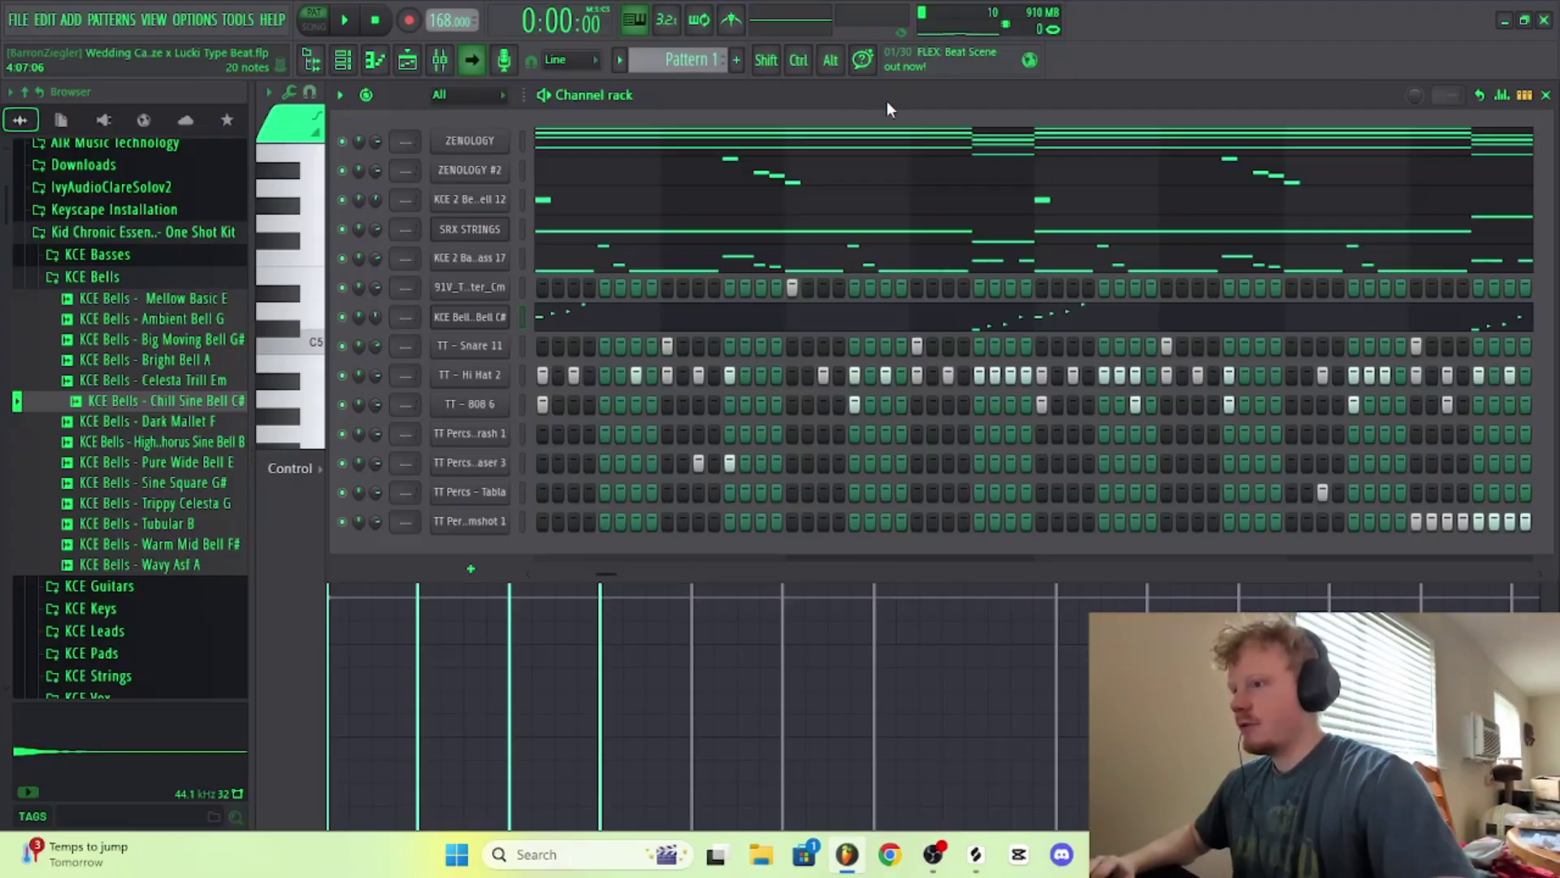
Step: Play Pattern 1 to hear the full beat, then stop playback
mouse_move(897, 103)
mouse_down()
mouse_move(659, 85)
mouse_move(973, 78)
mouse_move(910, 95)
mouse_up()
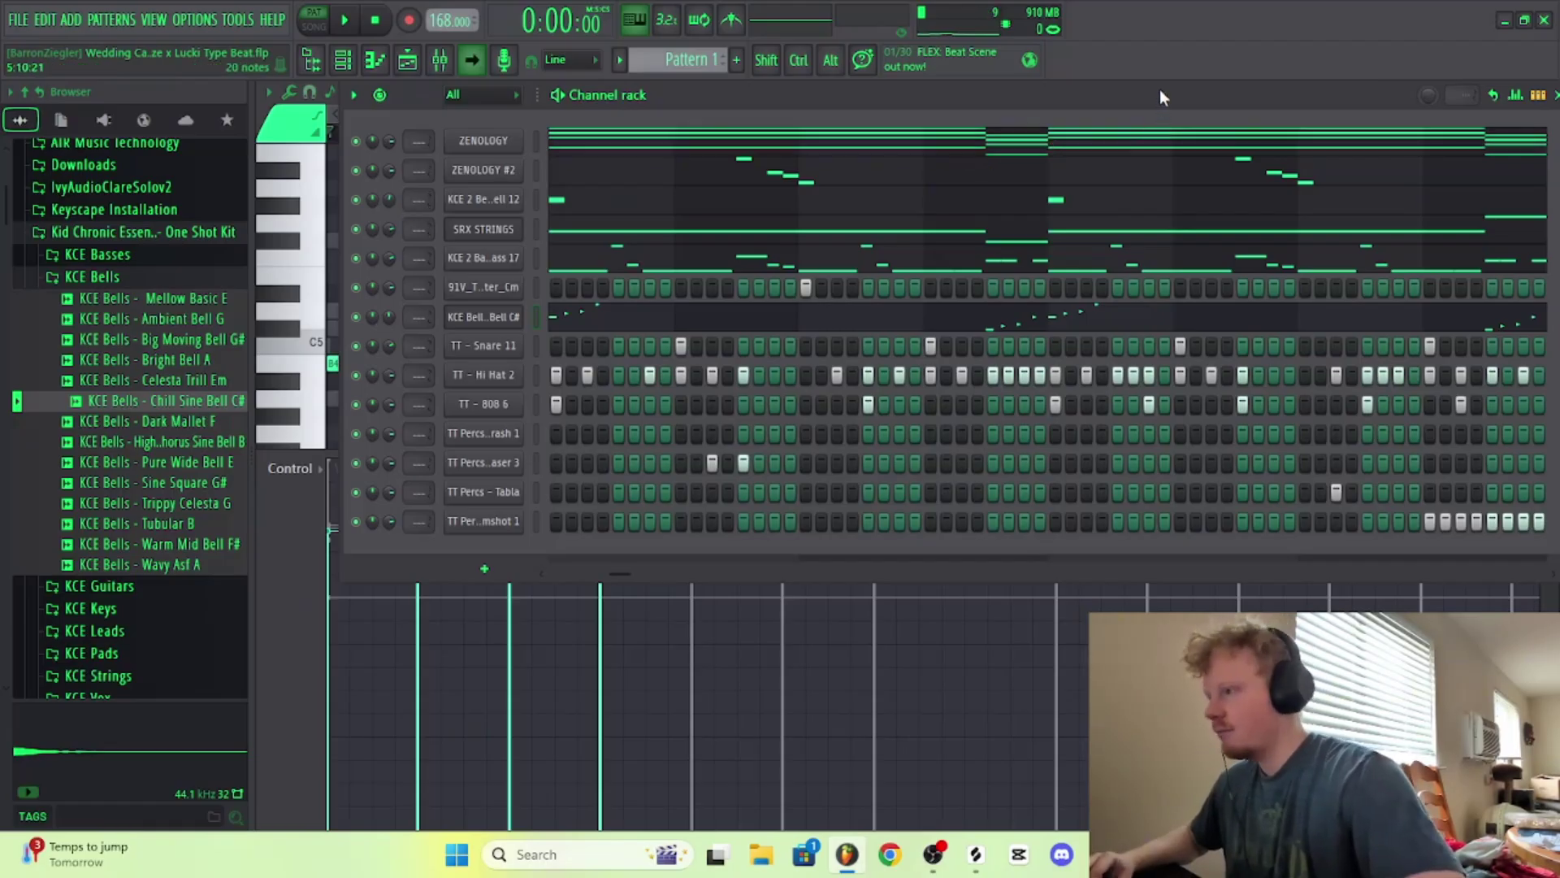
mouse_move(1160, 91)
mouse_down()
mouse_move(1112, 95)
mouse_move(1210, 89)
mouse_move(1149, 98)
mouse_up()
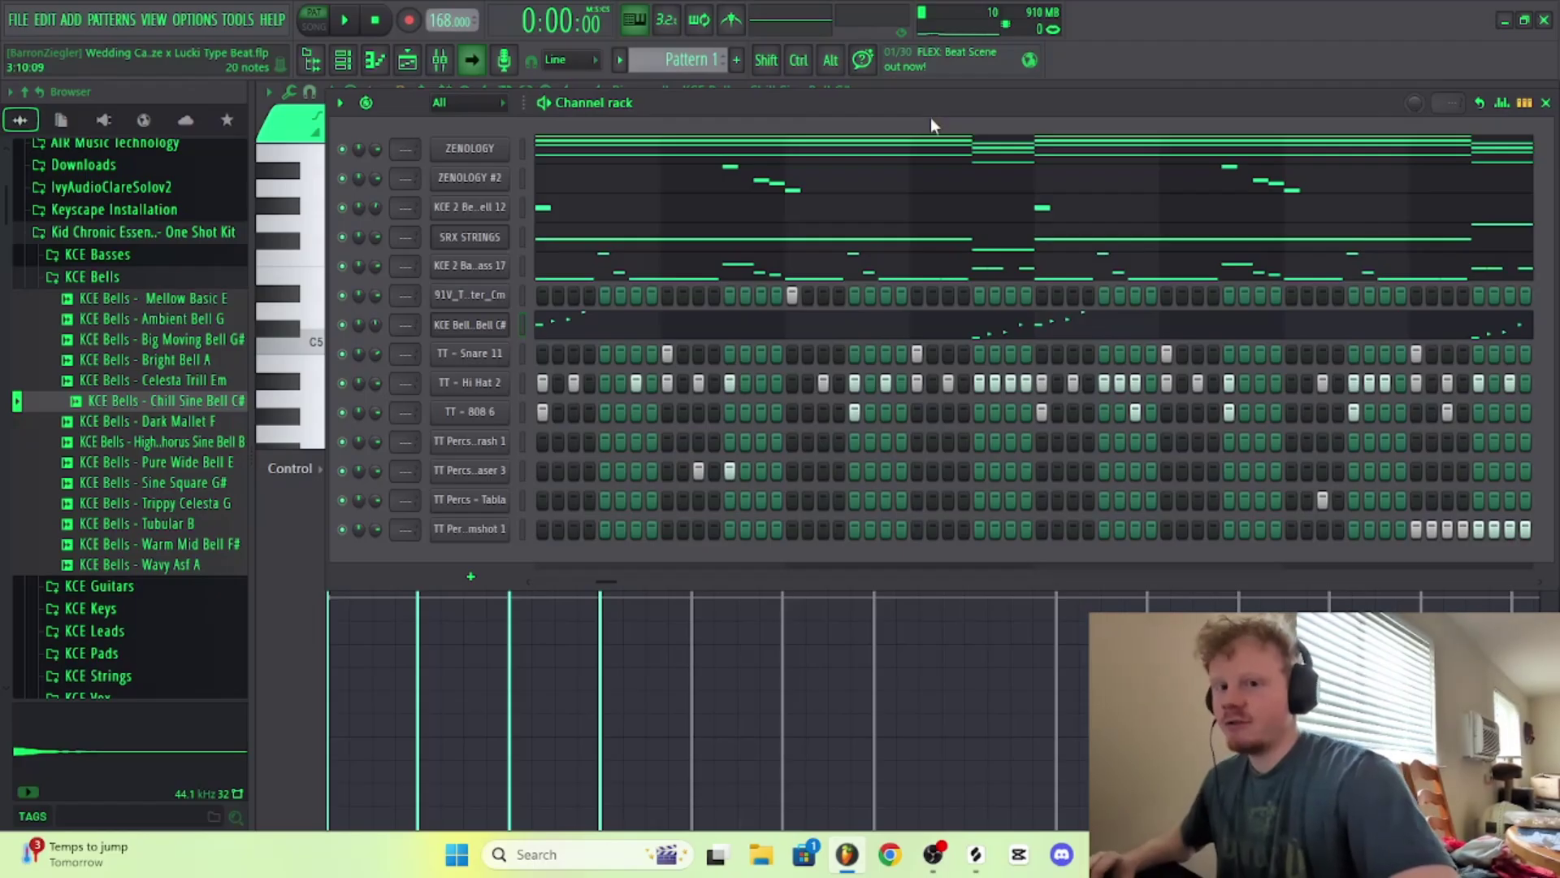
drag(941, 100, 918, 98)
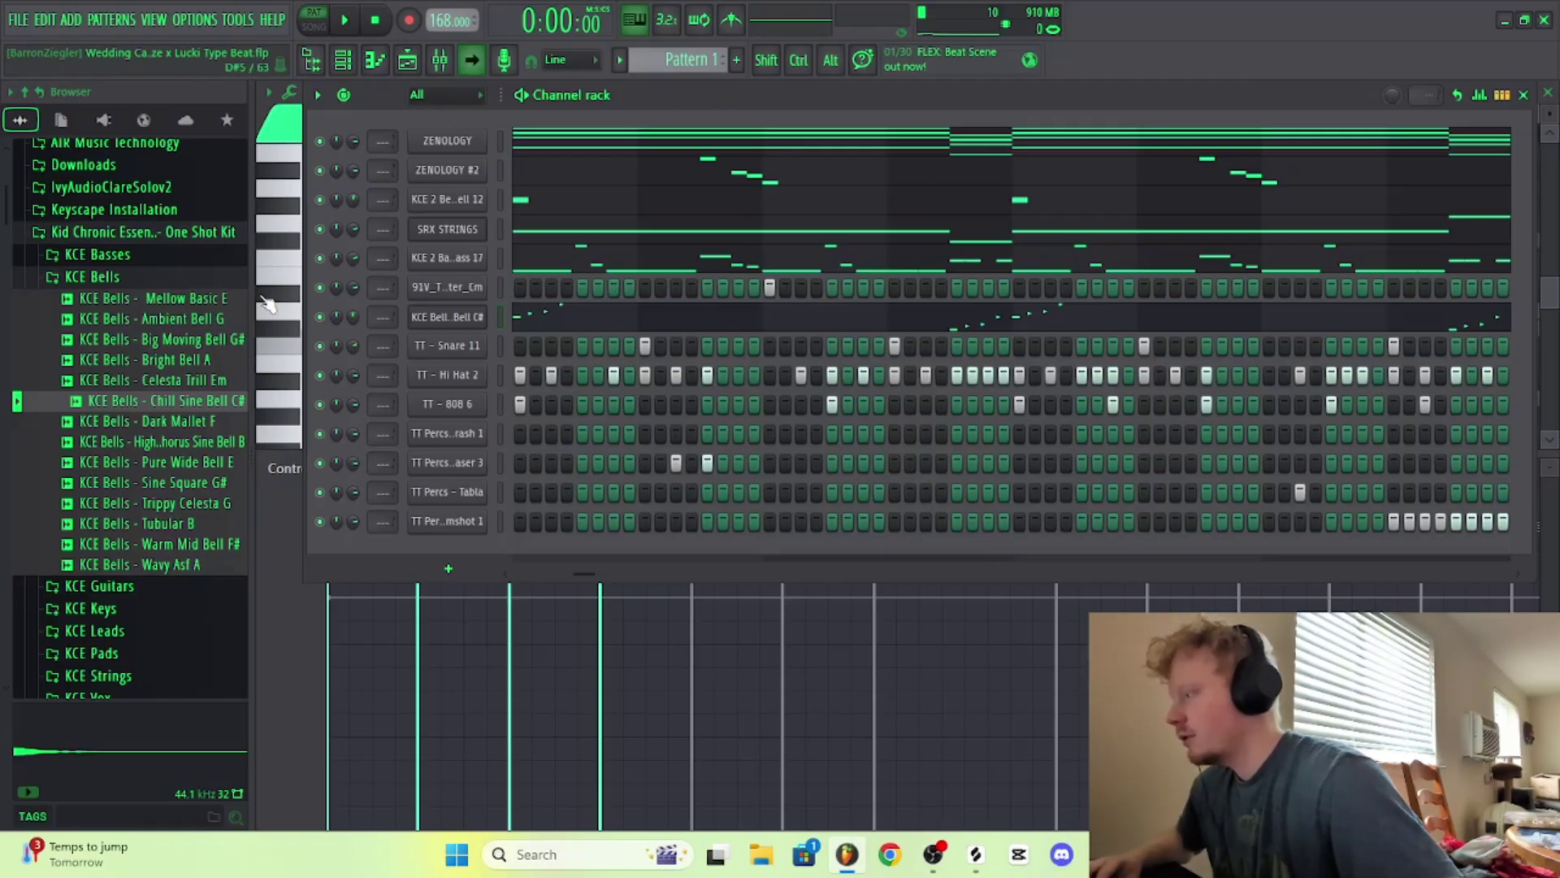
key(space)
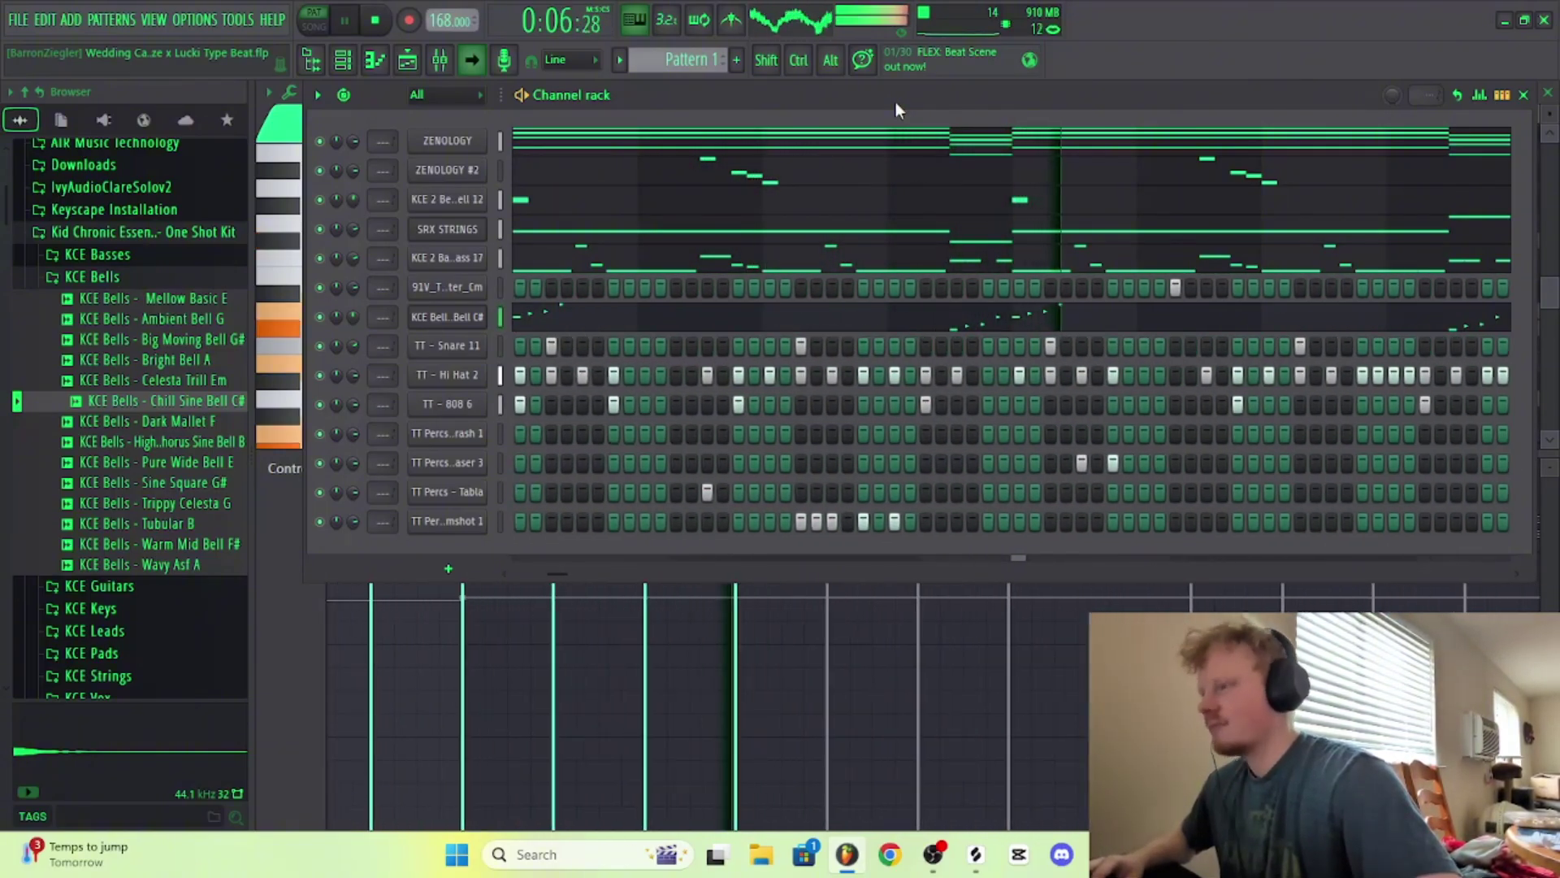
key(space)
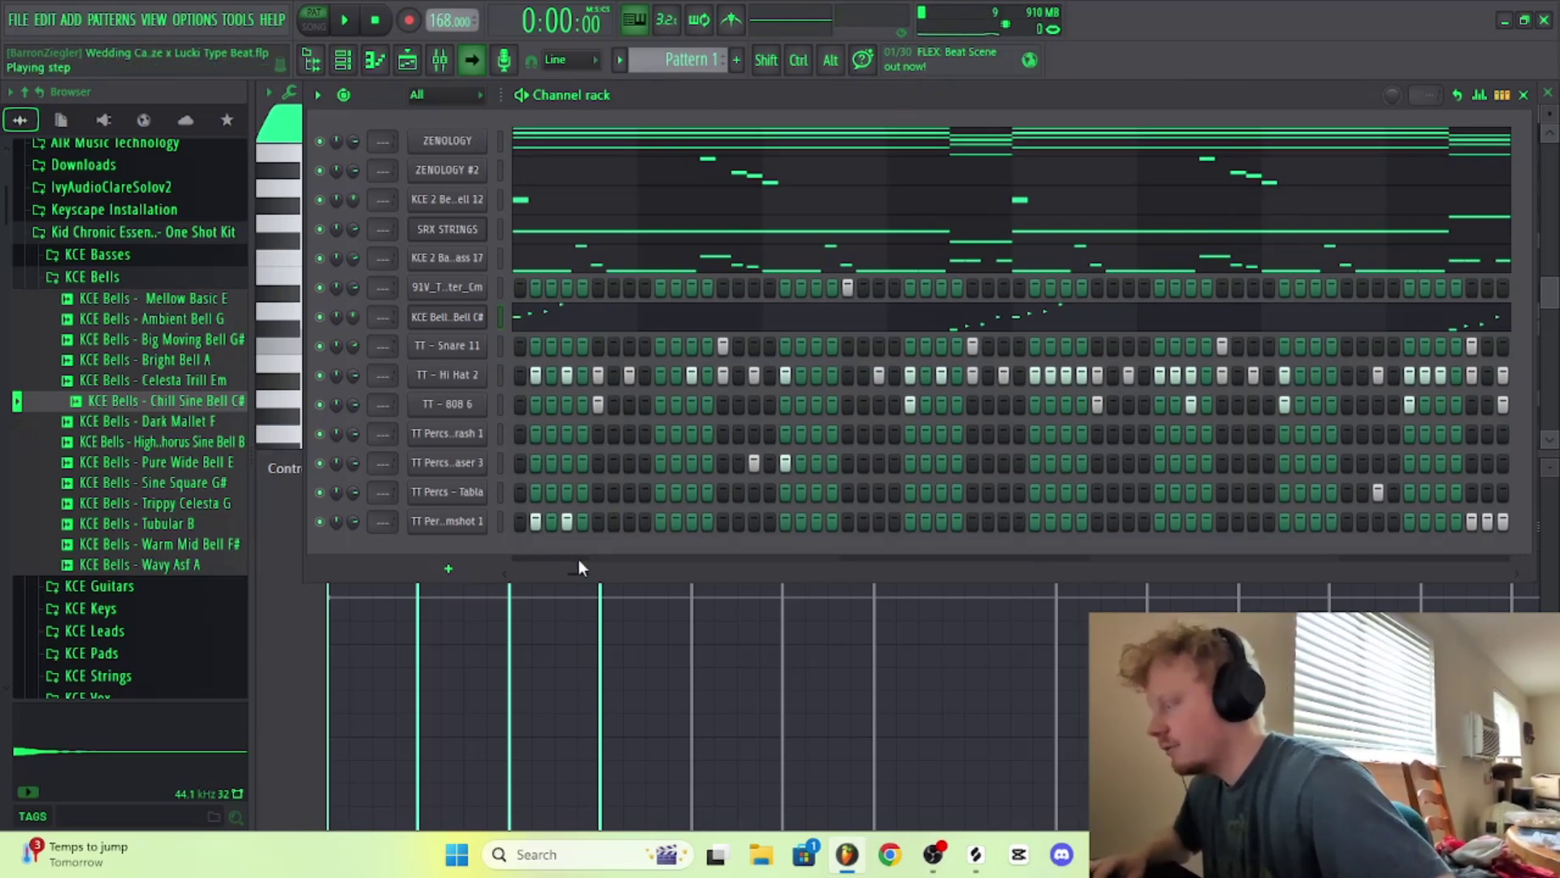
Step: Mute the drum and percussion channels, leaving only the melodic channels from ZENOLOGY through the KCE Chill Sine Bell active
drag(570, 574, 481, 578)
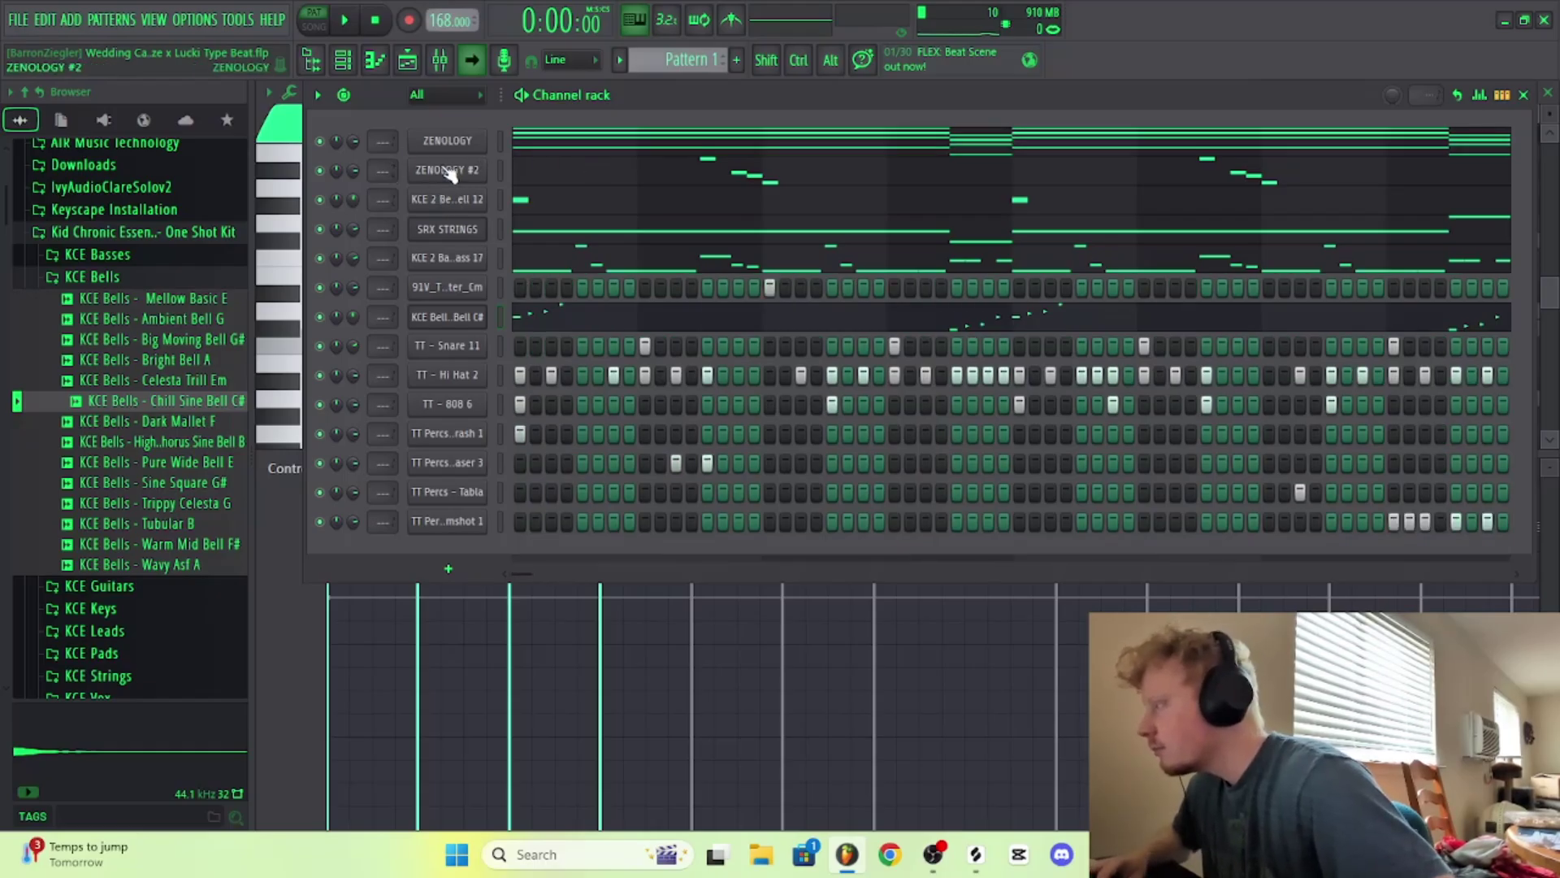
key(space)
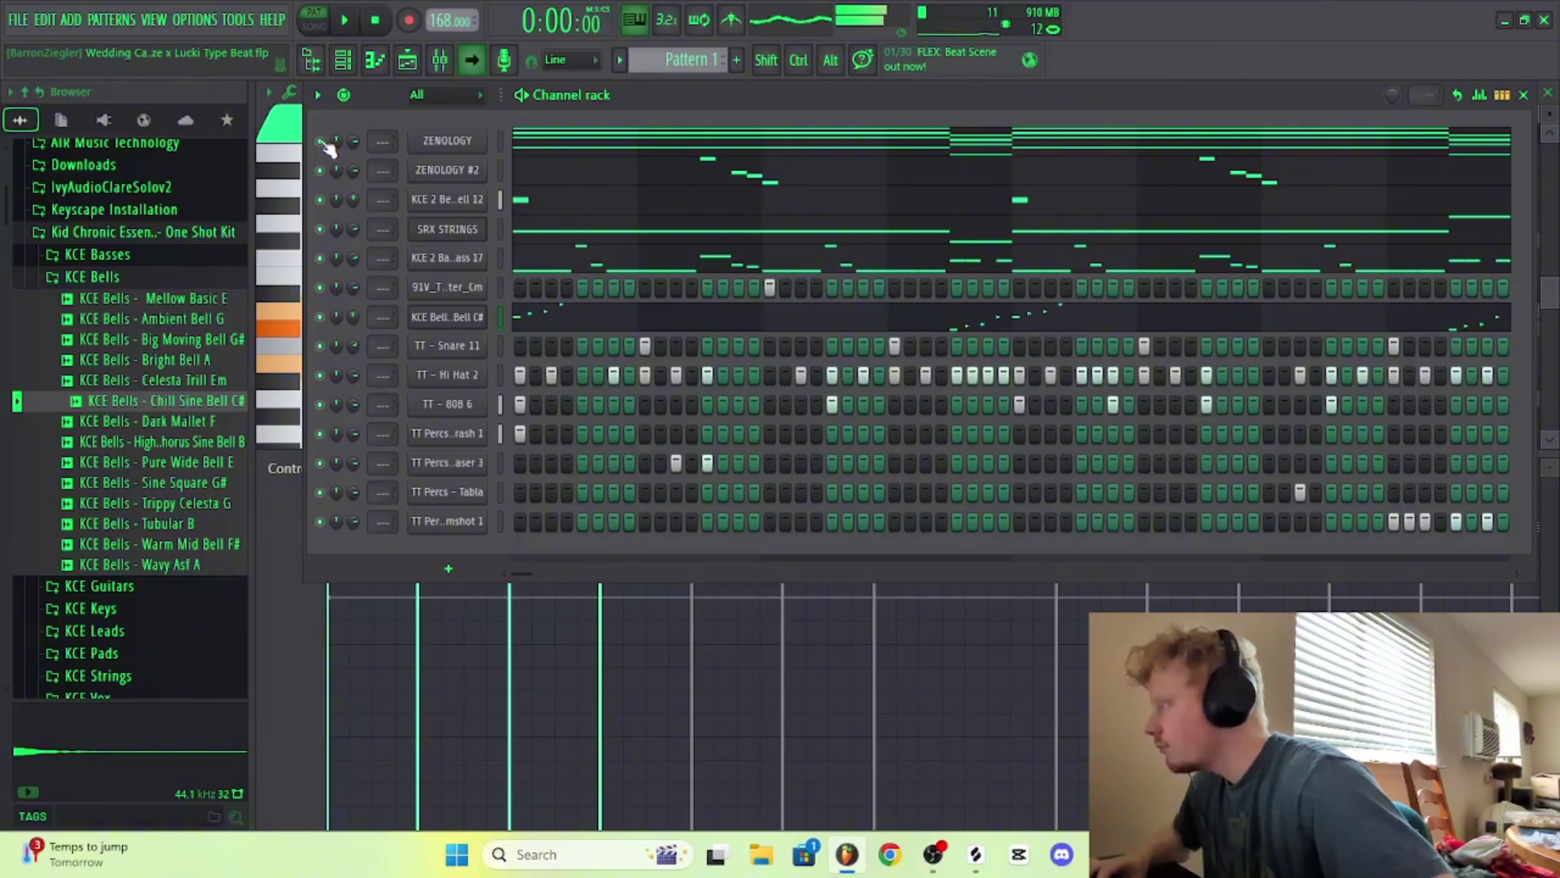
right_click(325, 145)
click(329, 163)
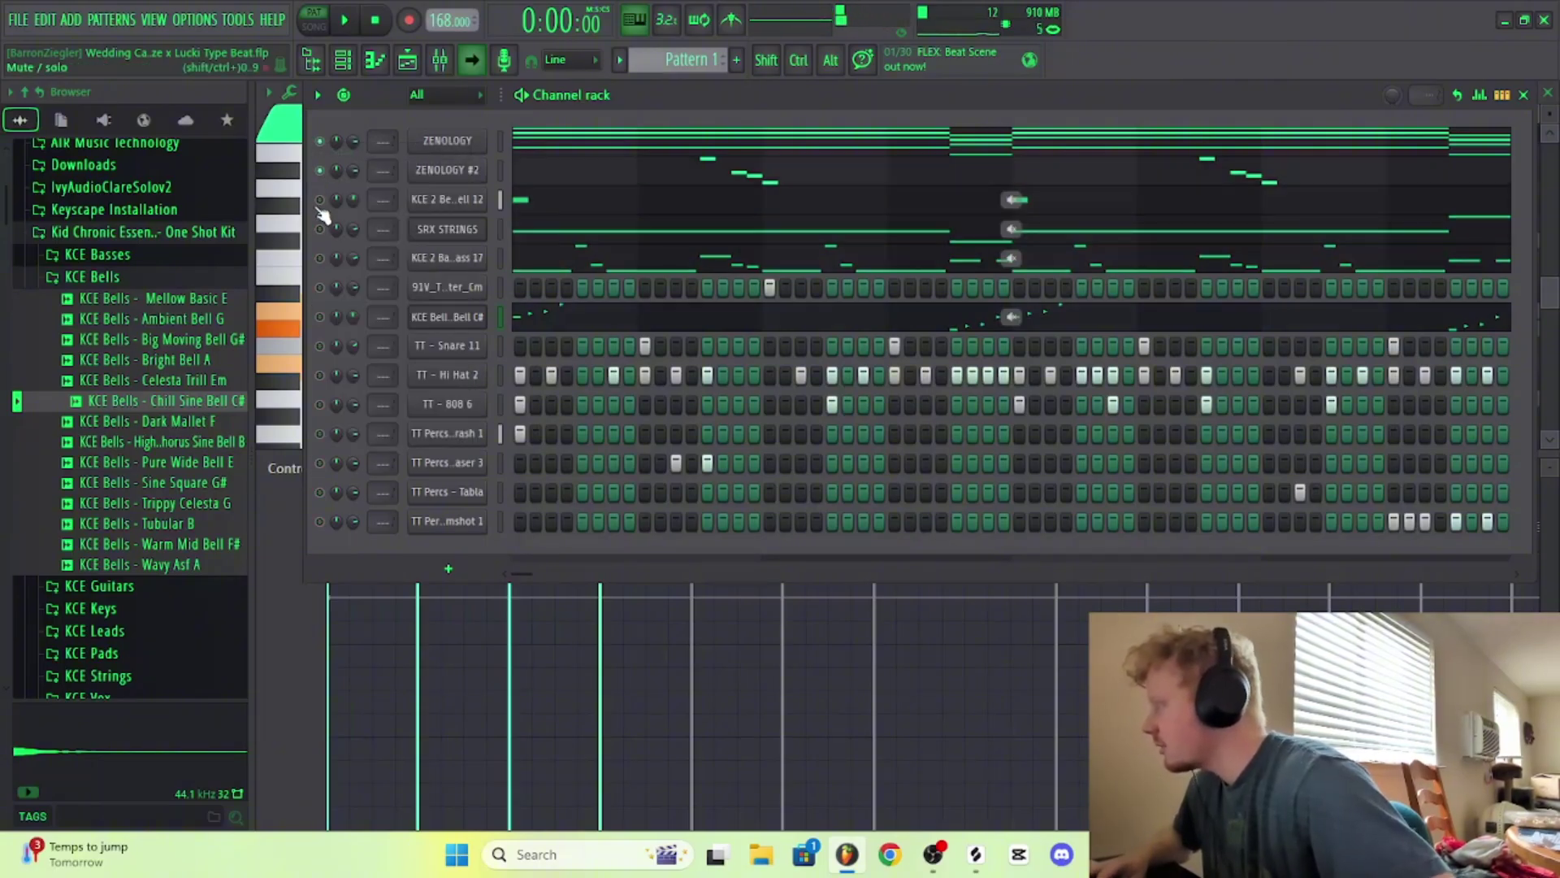
drag(320, 201, 320, 292)
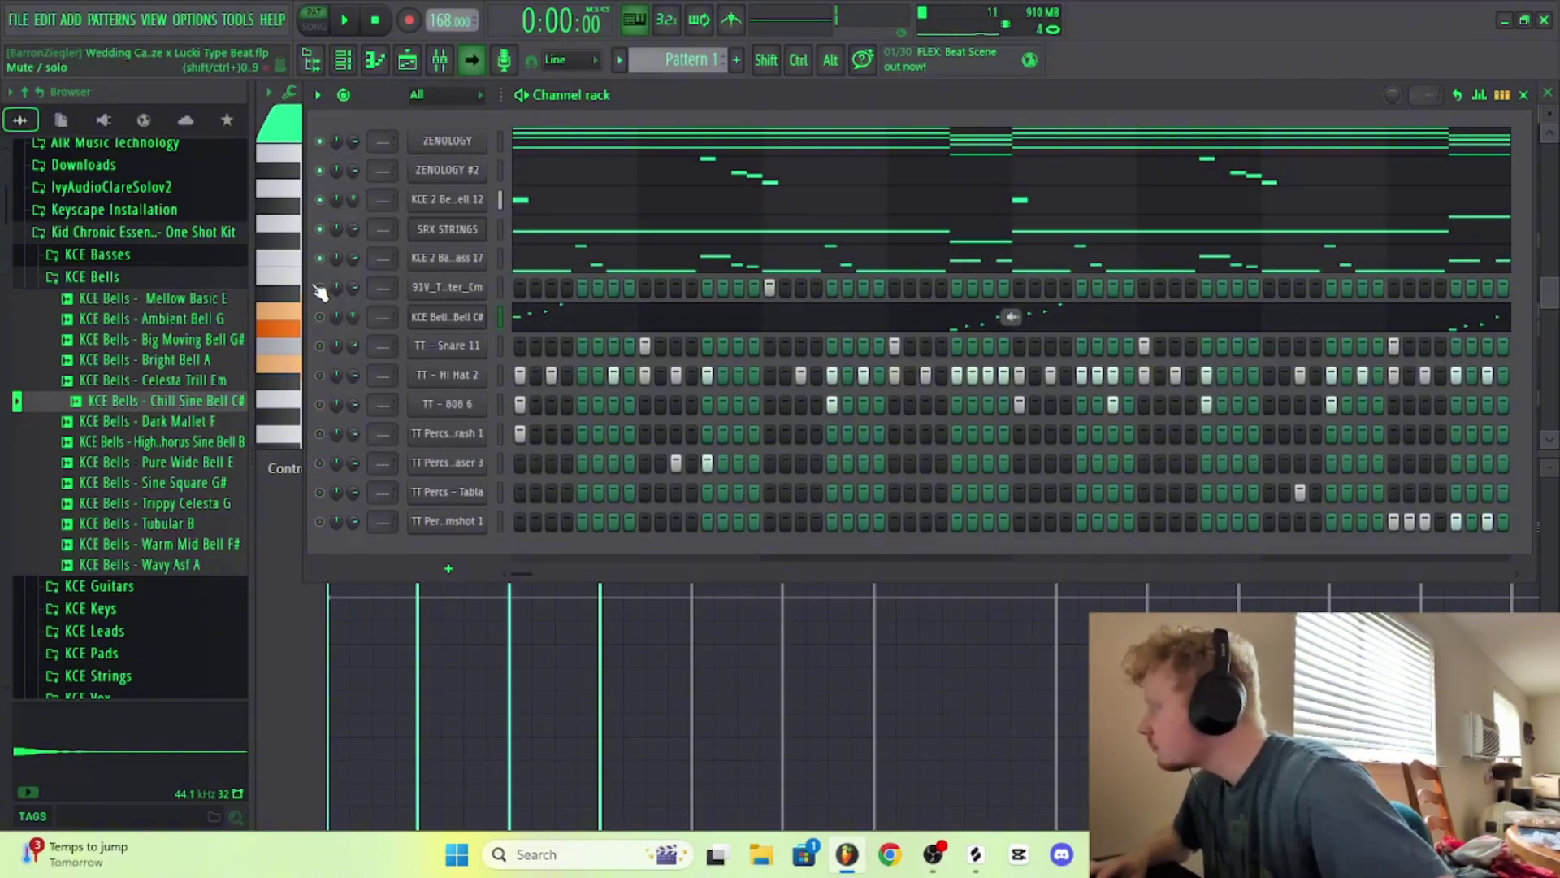
click(321, 317)
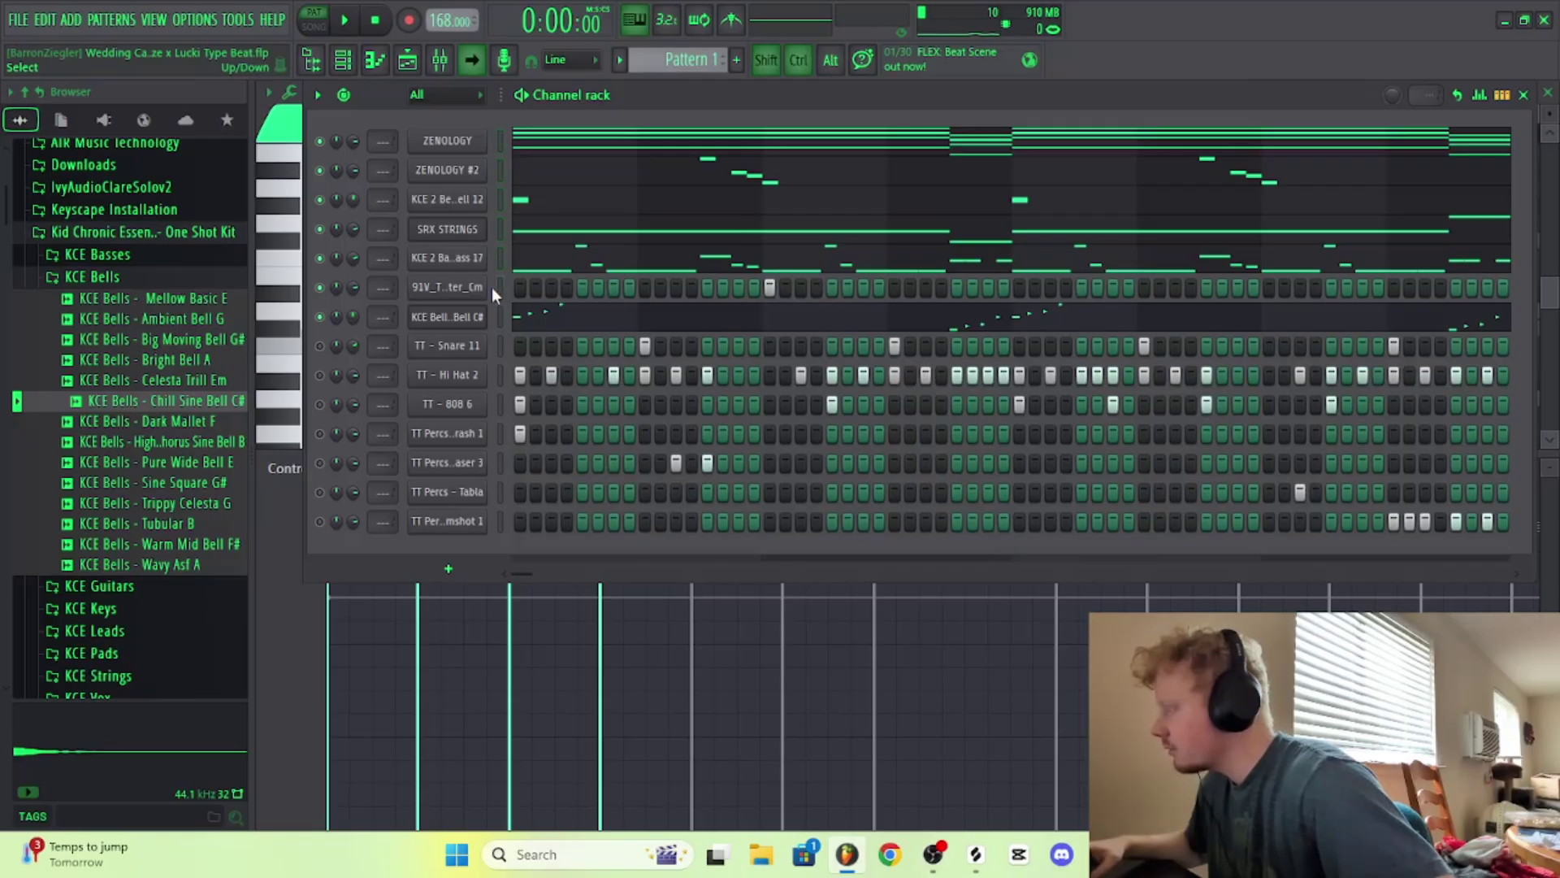
Step: Route the selected melodic channels to consecutive mixer tracks starting from Insert 1
click(452, 62)
click(377, 148)
right_click(377, 150)
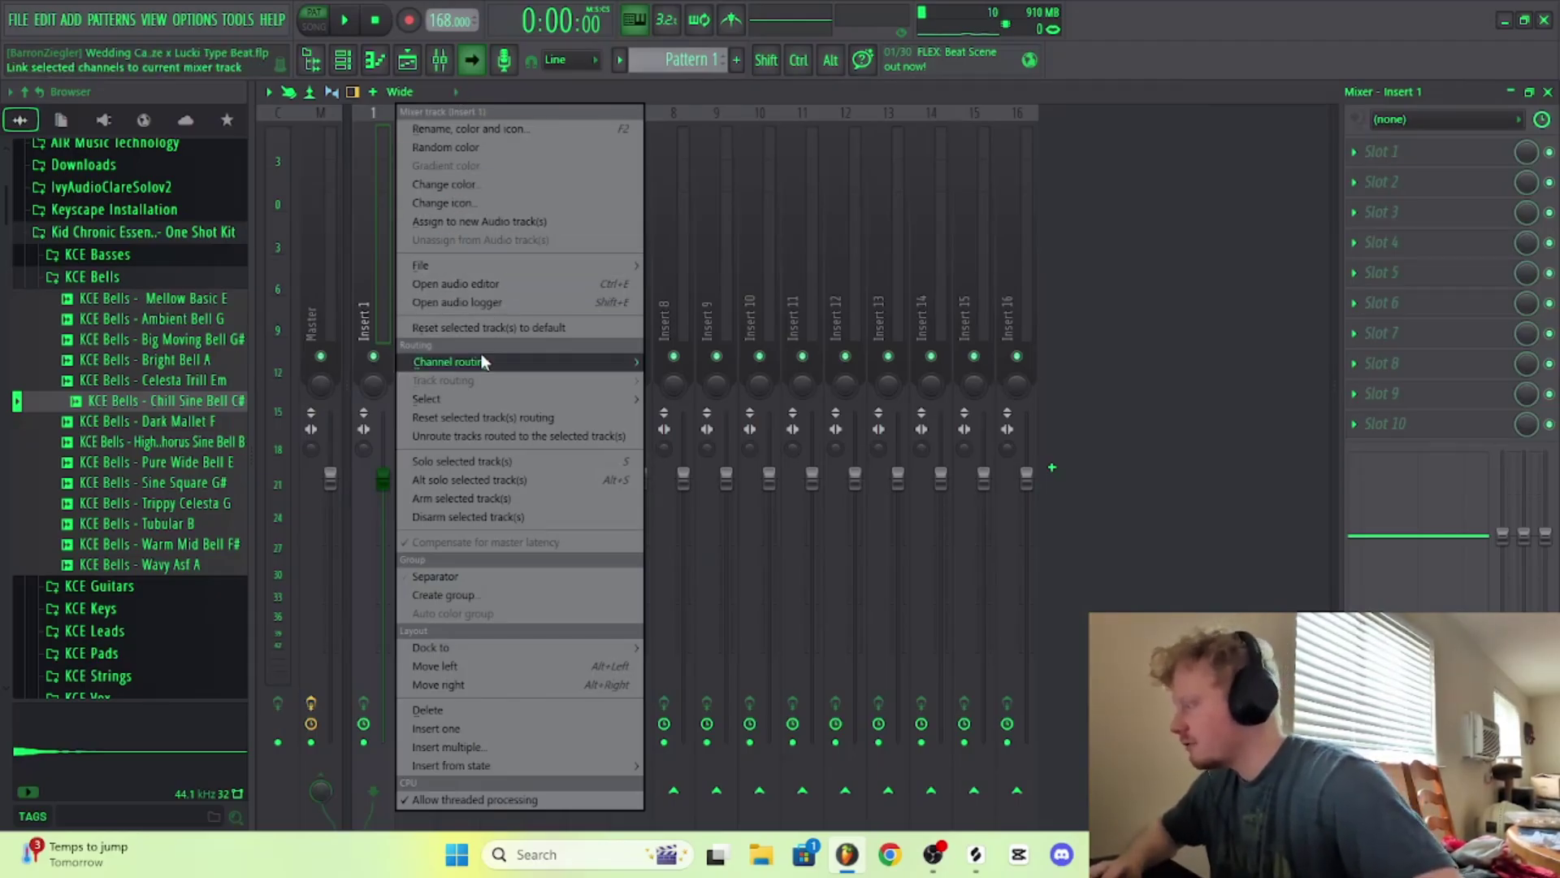
mouse_move(480, 358)
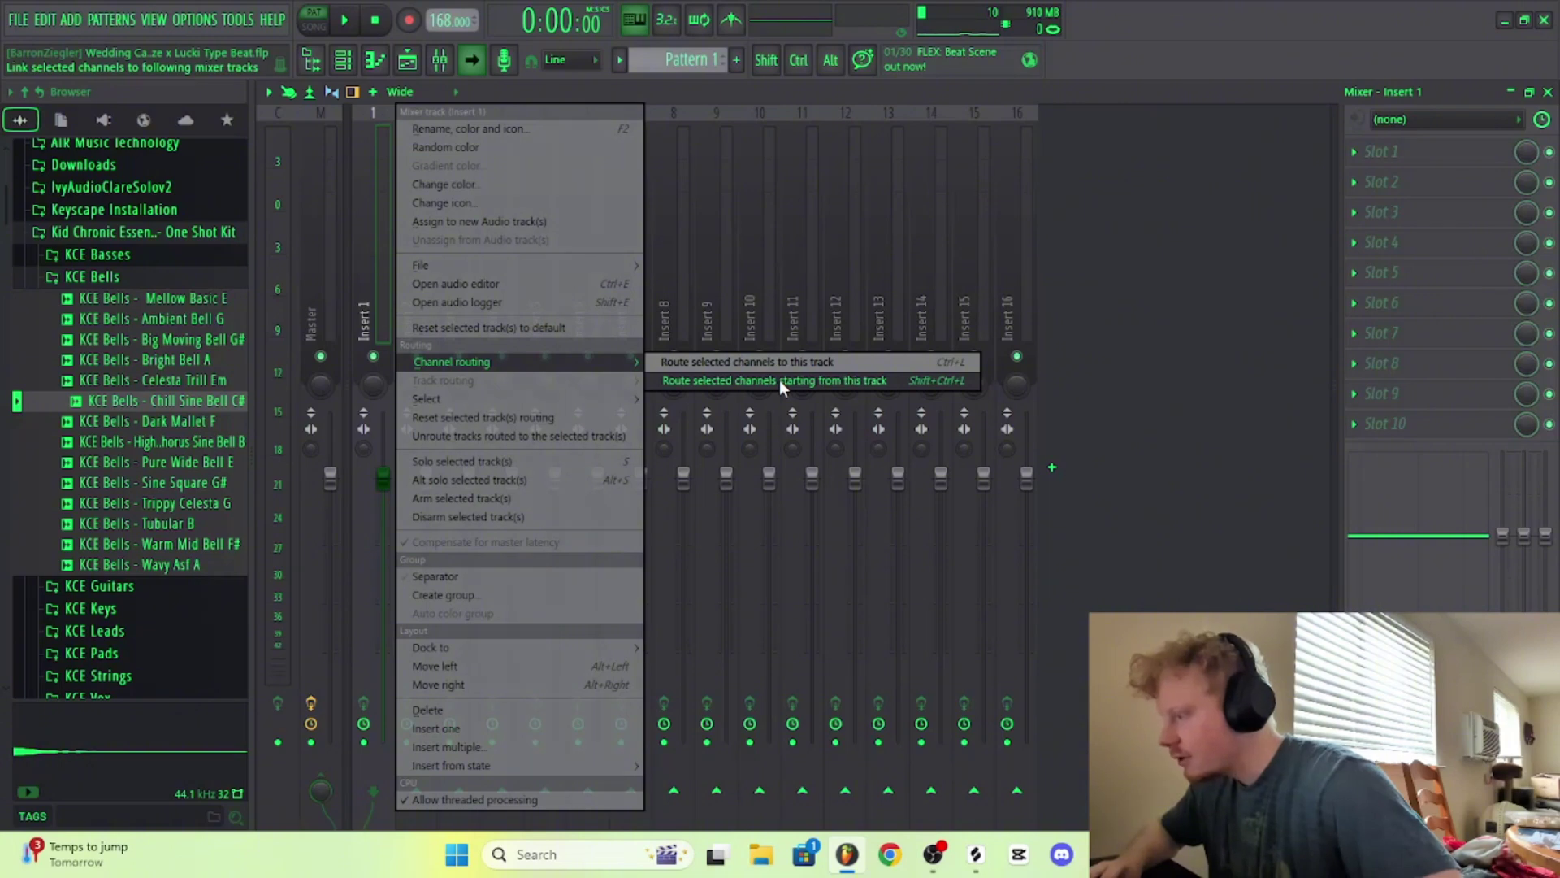
click(765, 381)
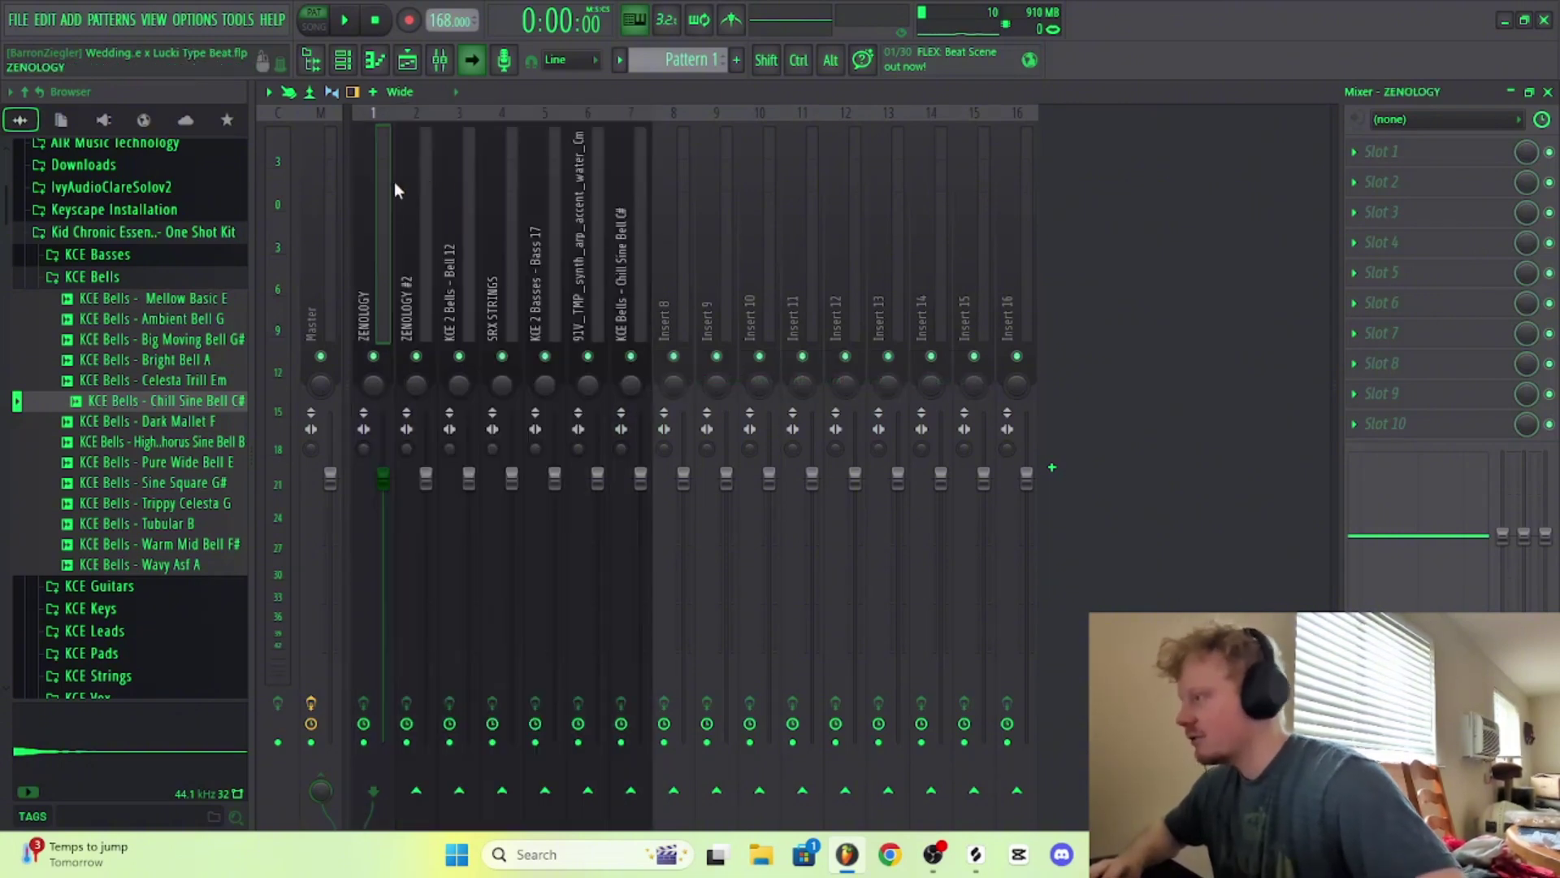
Step: Audition the melody in the mixer, solo the ZENOLOGY track and lower its volume fader slightly
key(space)
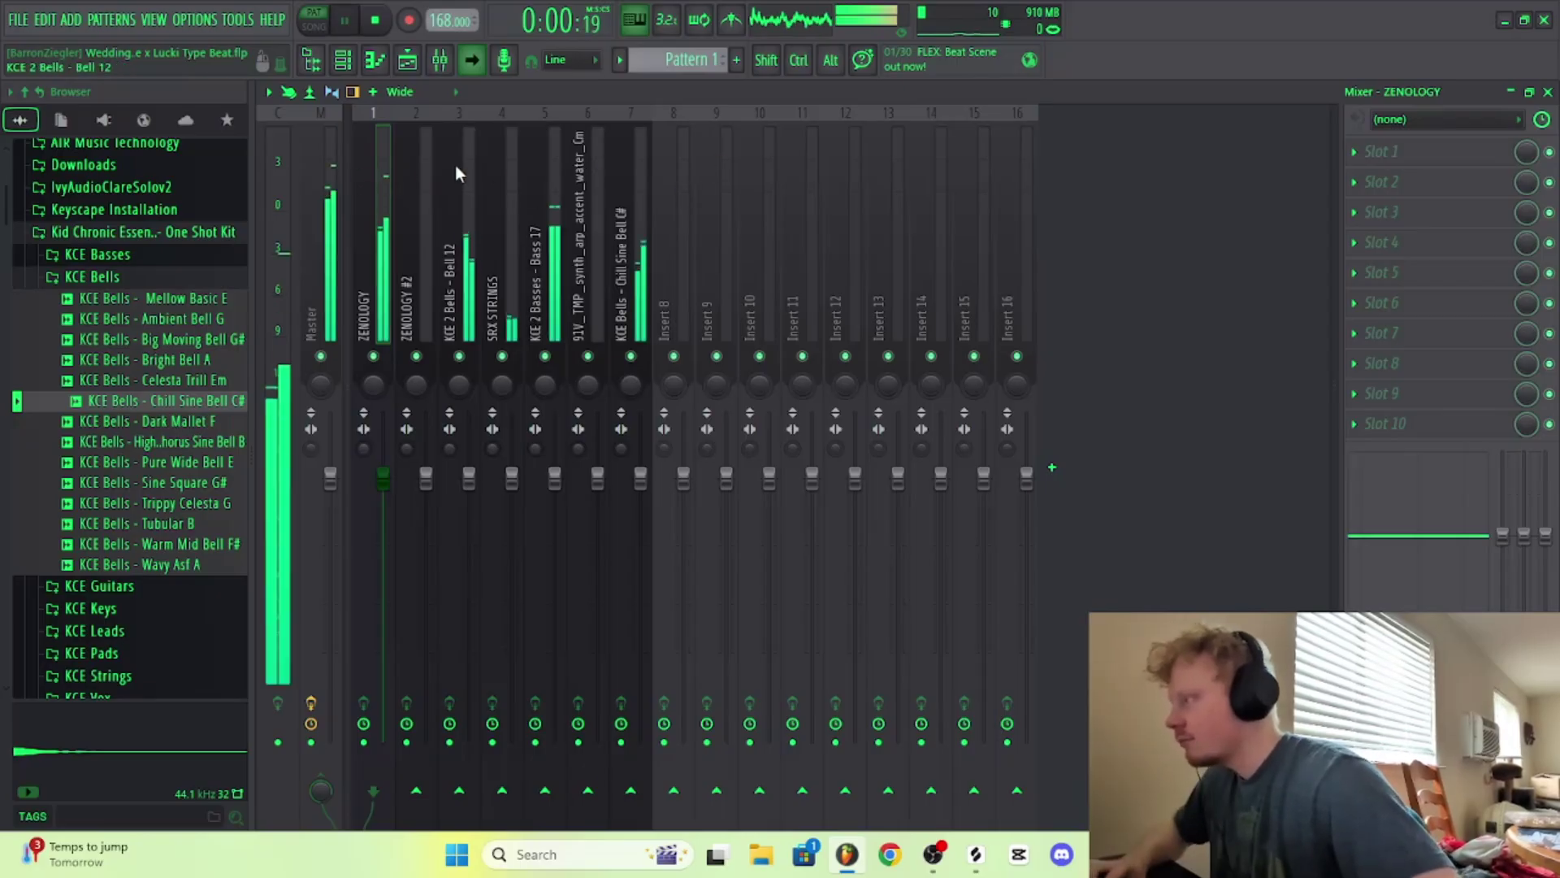
key(space)
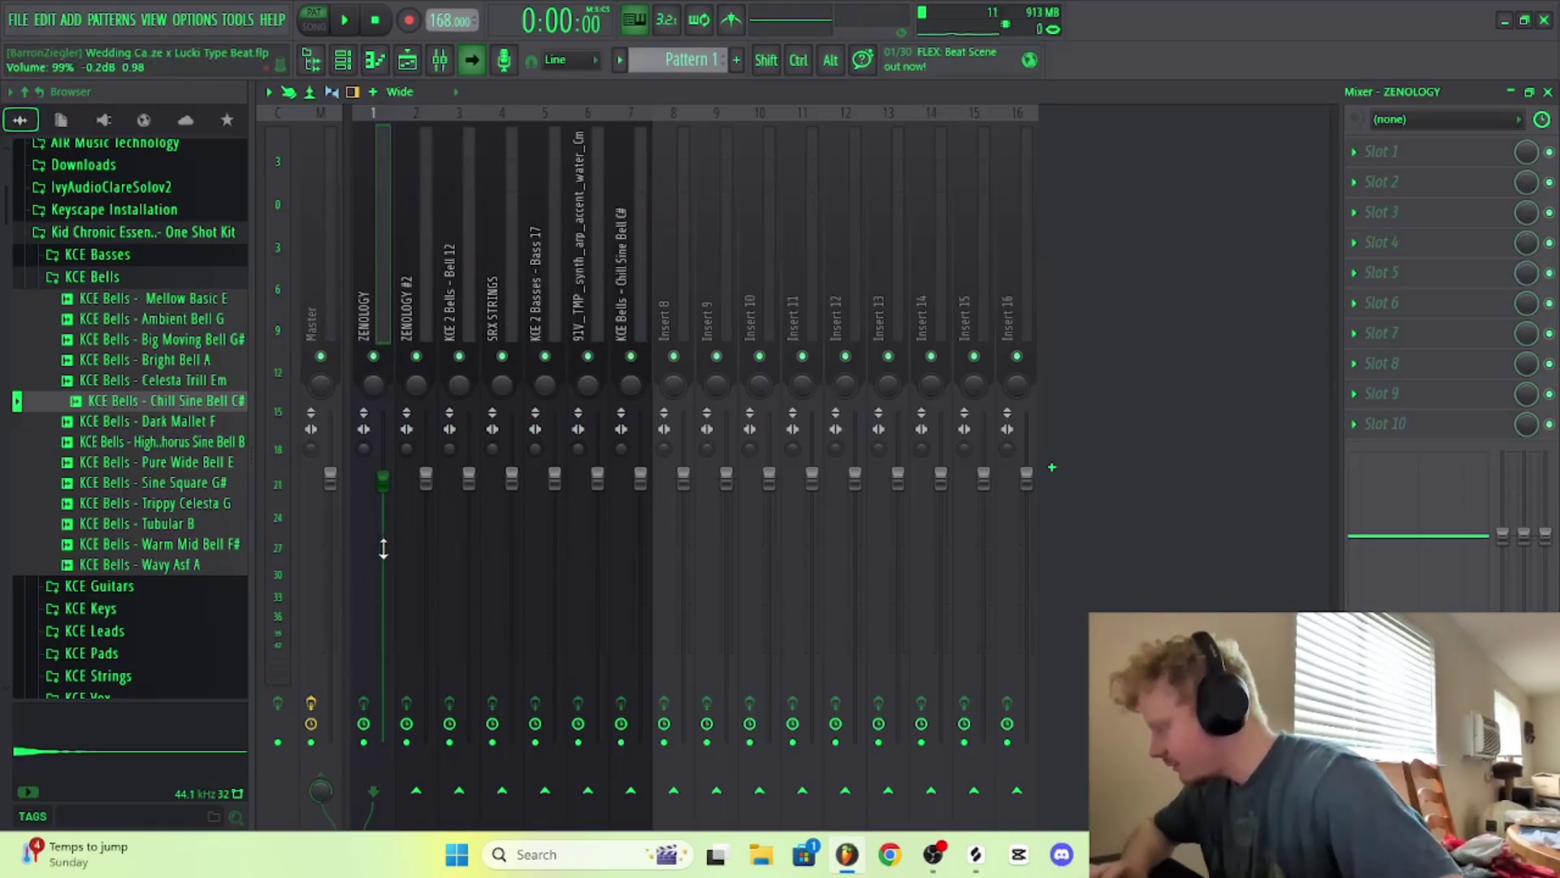
scroll(383, 544, down, 2)
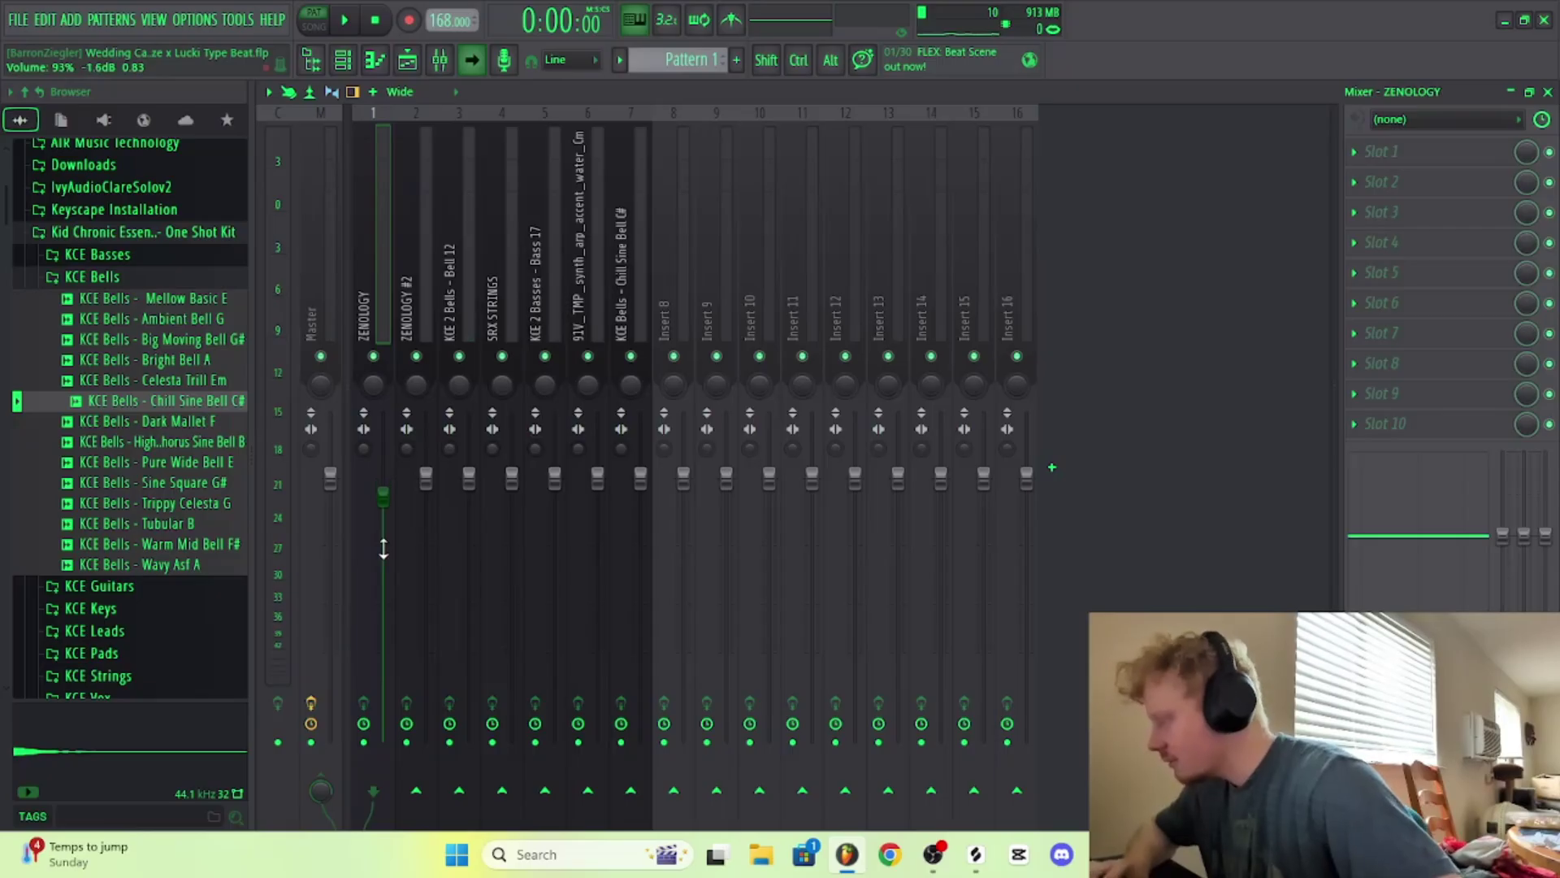
right_click(375, 355)
key(space)
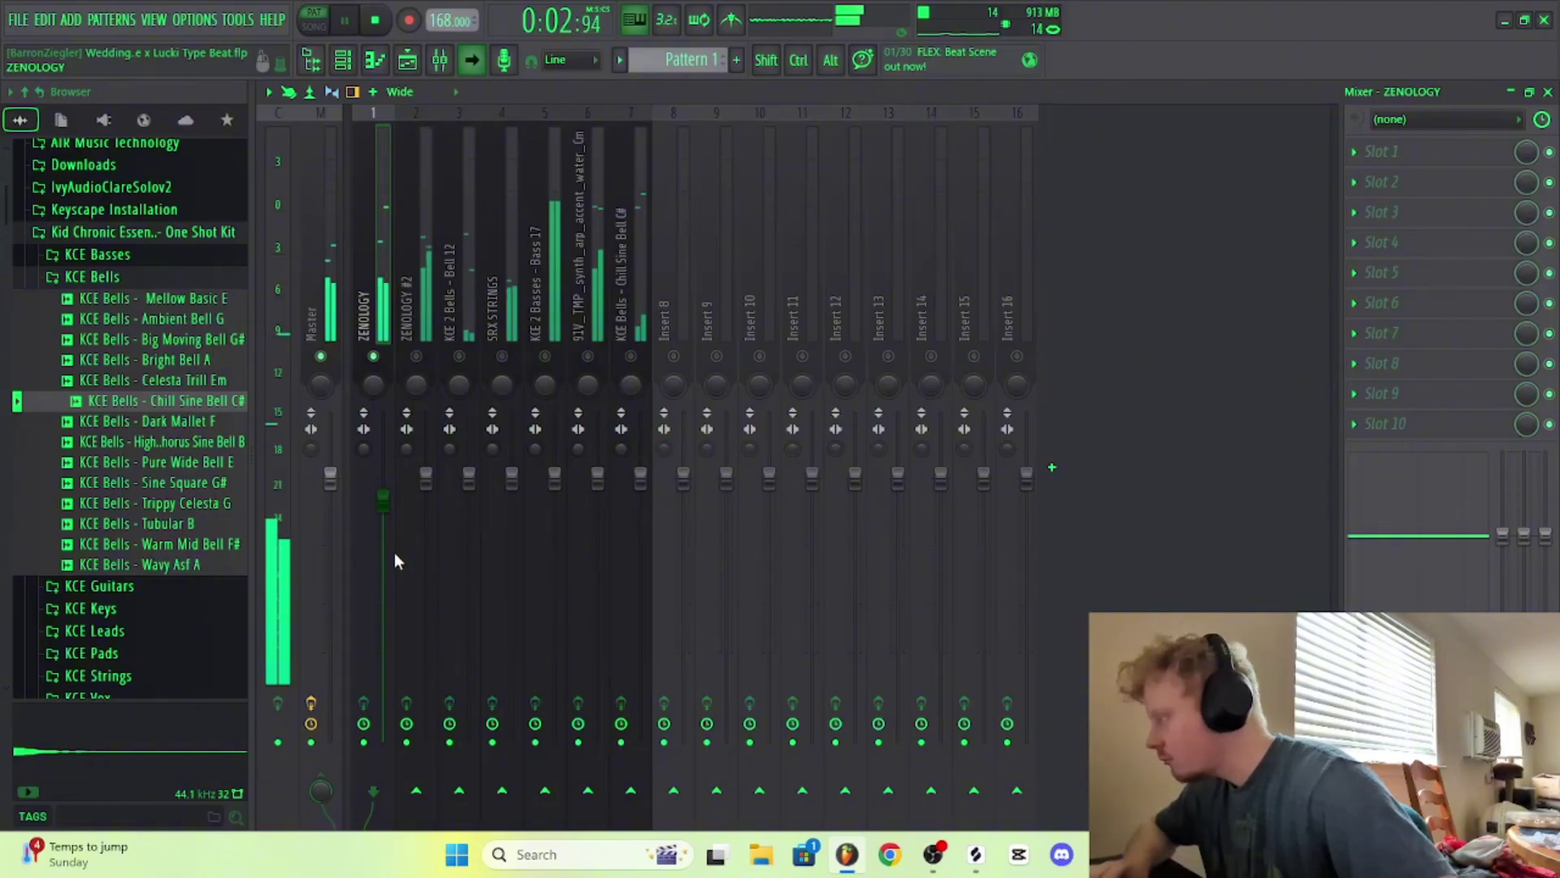
key(space)
scroll(389, 542, down, 1)
key(space)
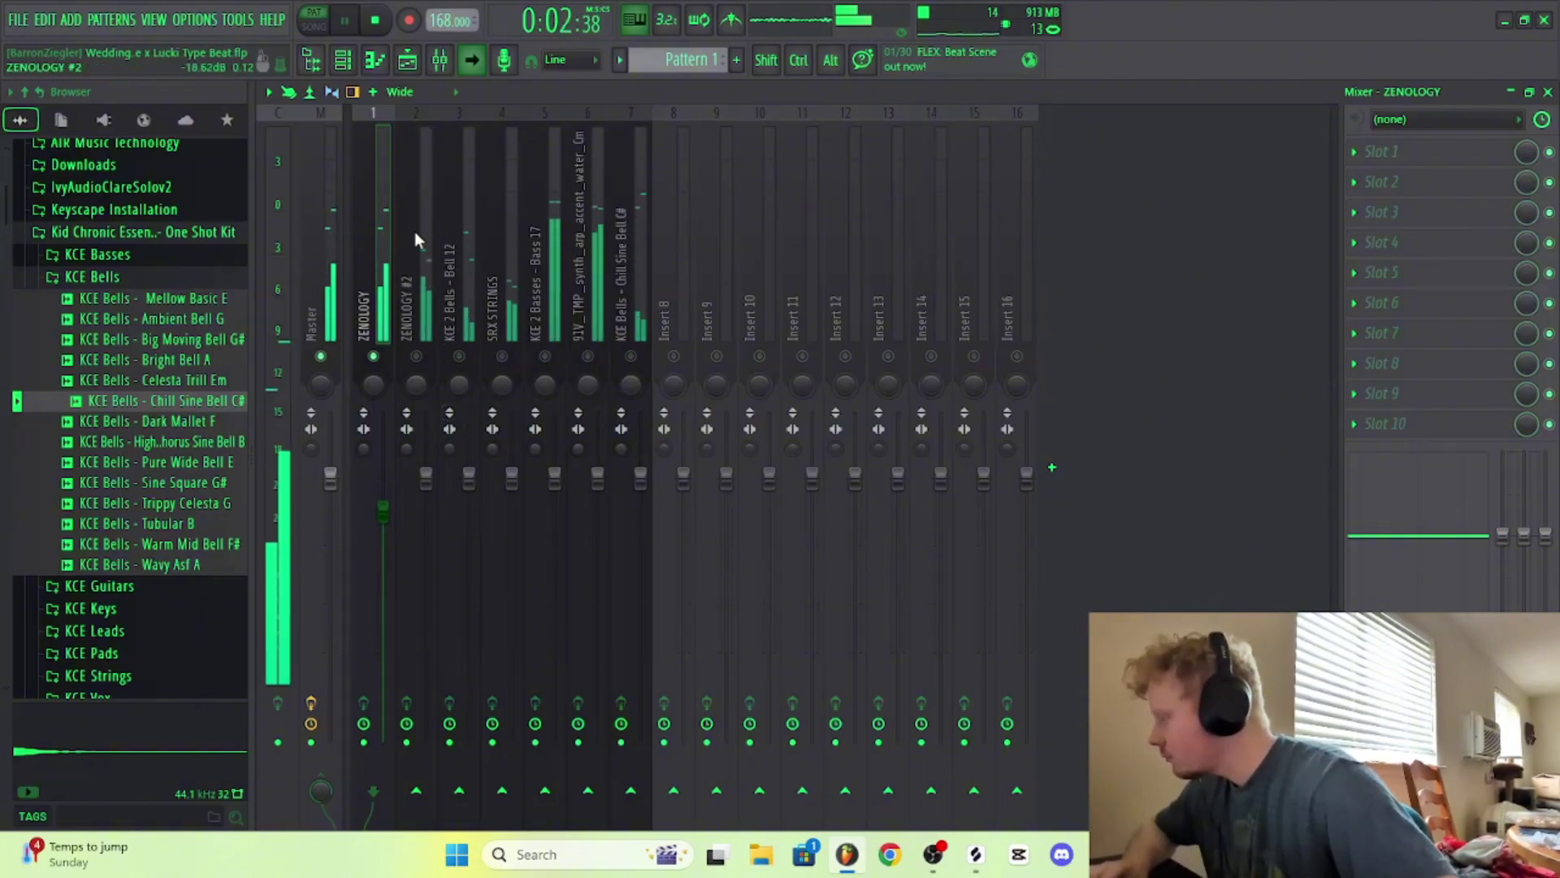
key(space)
key(F6)
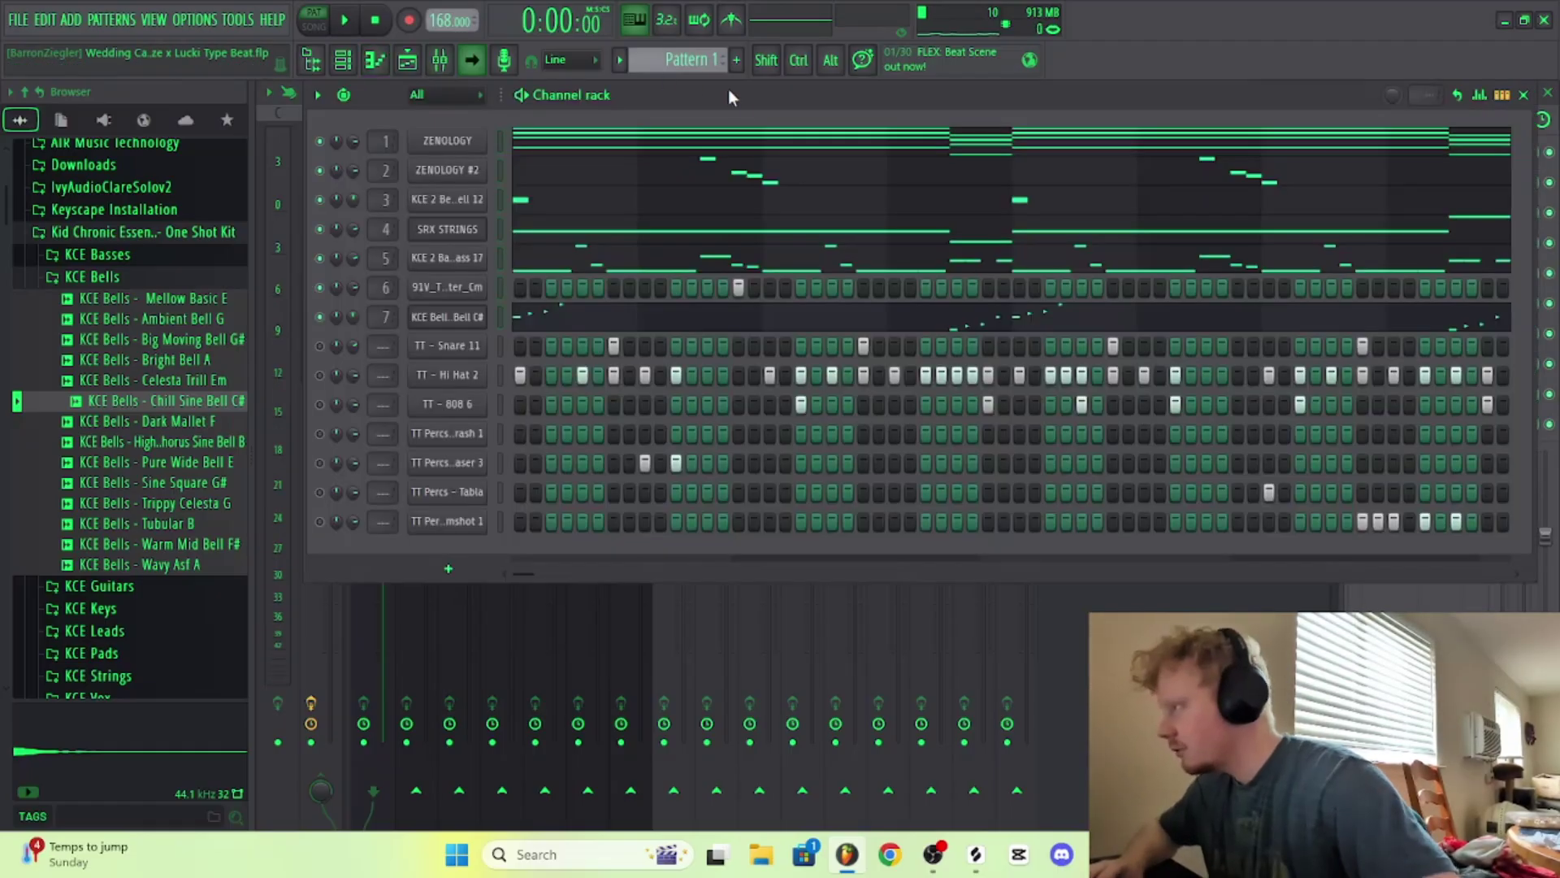
key(F6)
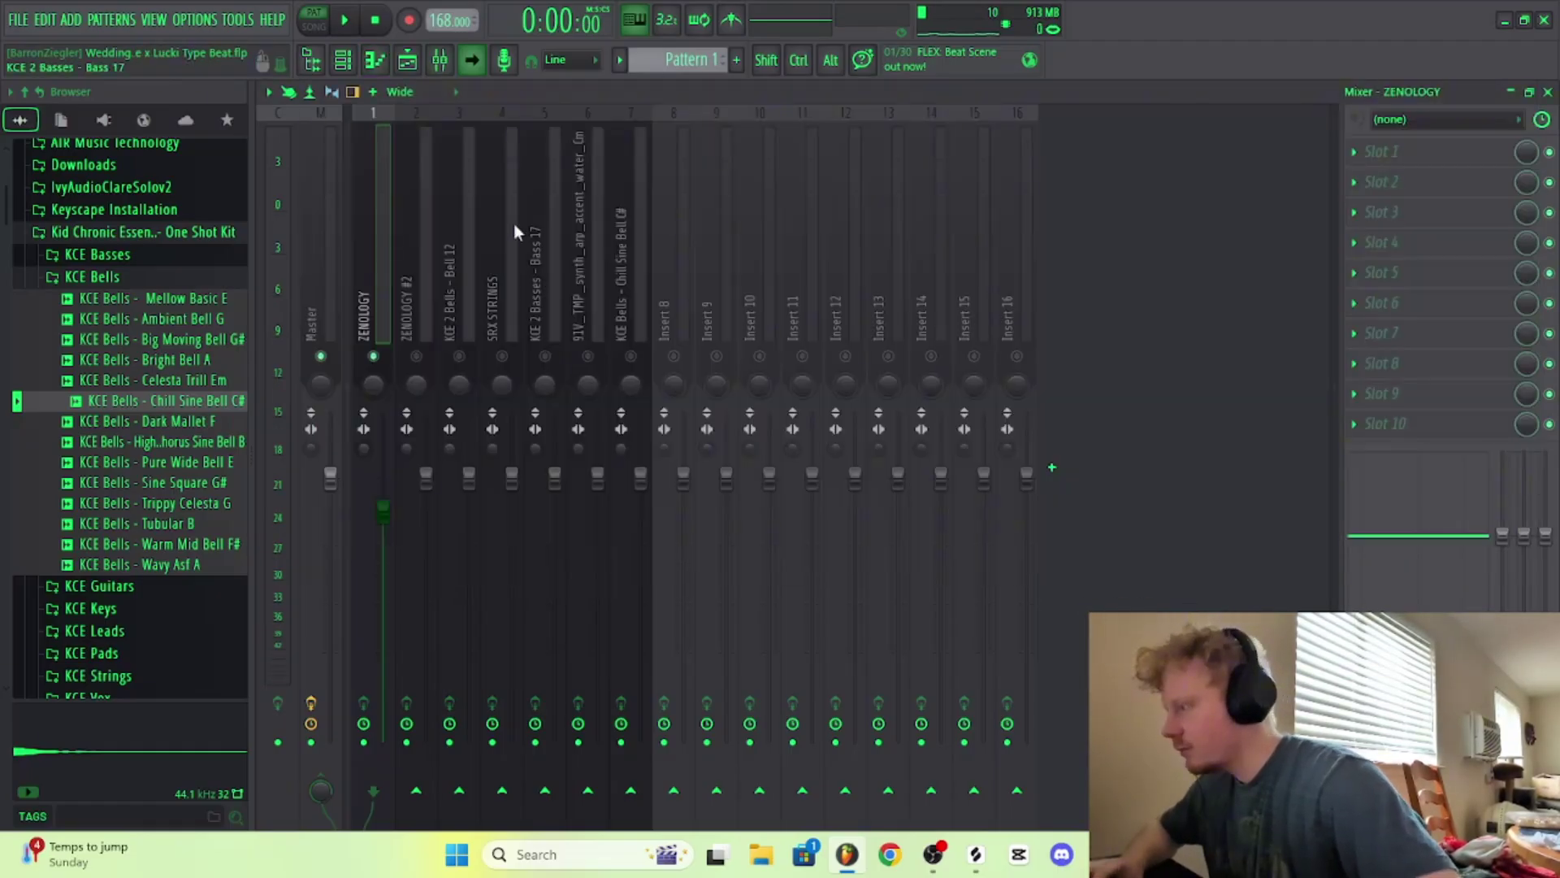
right_click(373, 356)
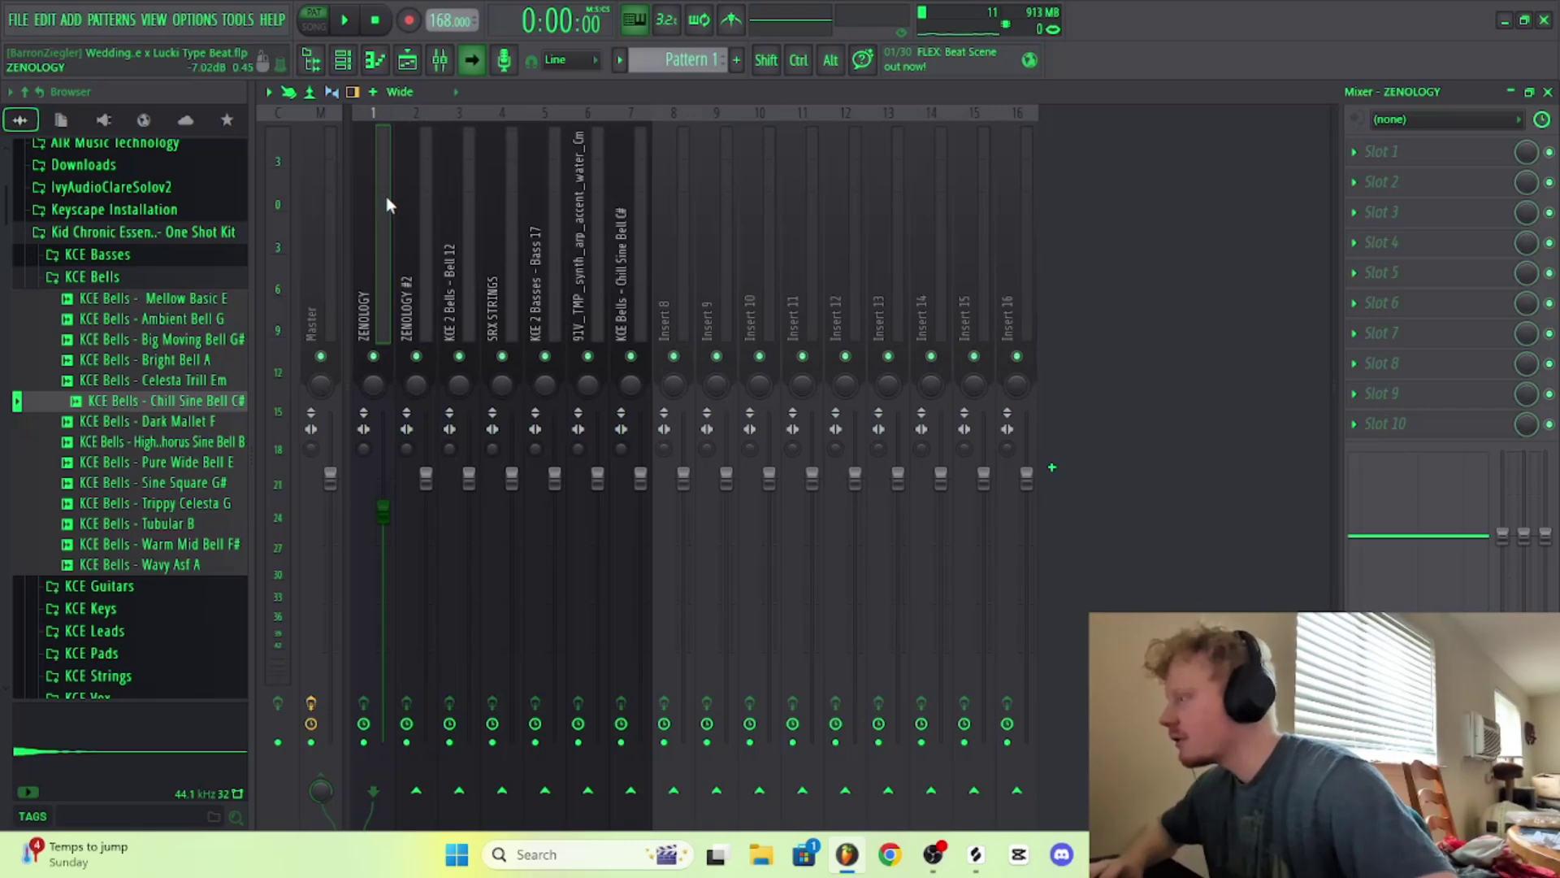
right_click(374, 357)
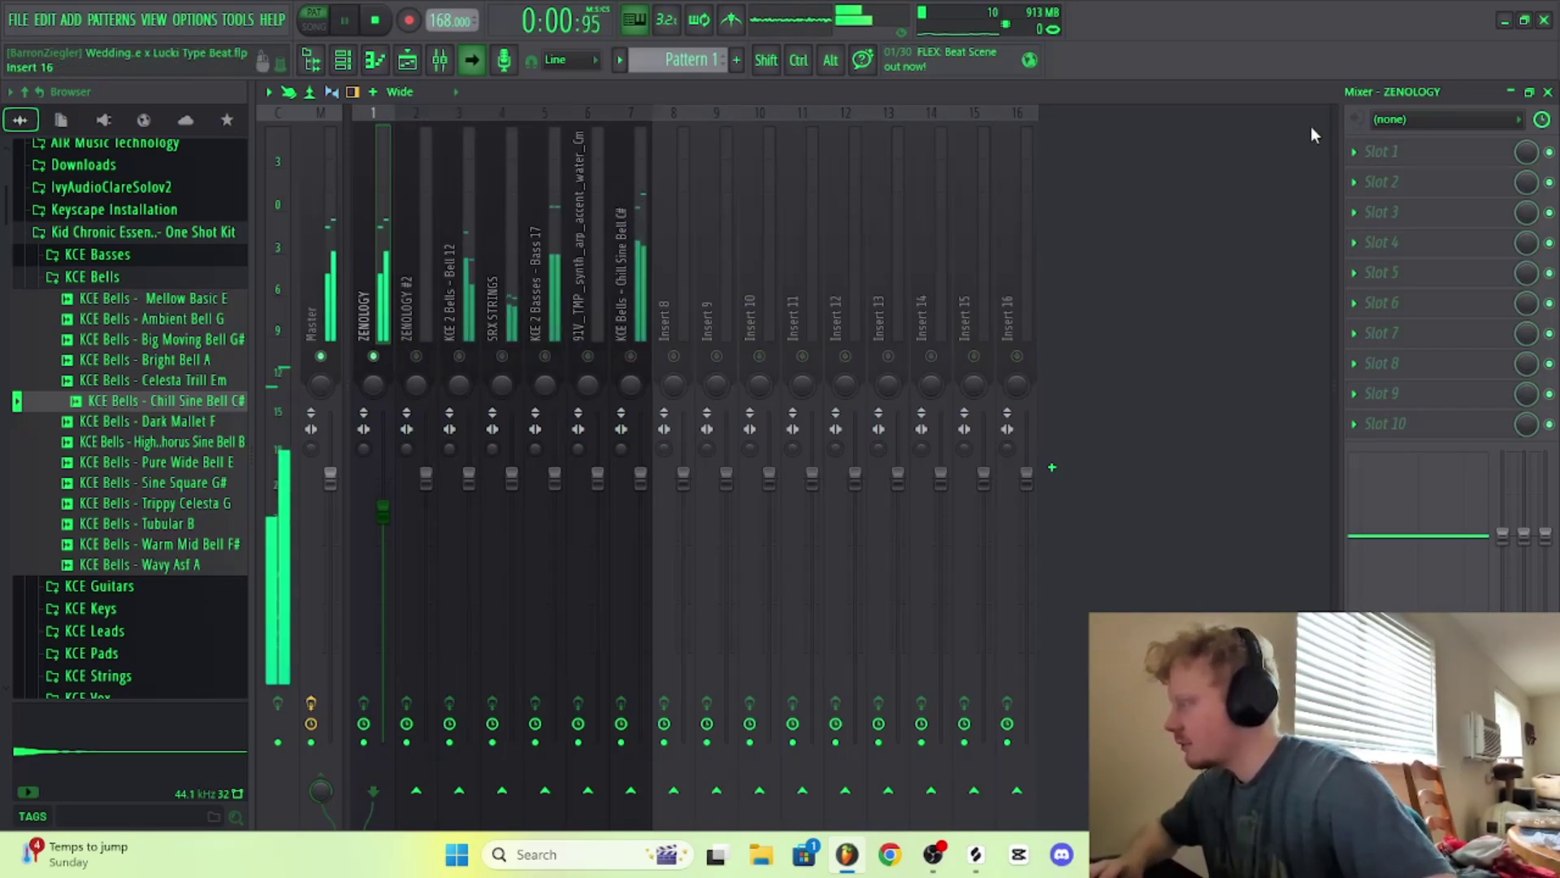
Step: Add Fruity Parametric EQ 2 to ZENOLOGY's first effect slot and pull its band 1 low shelf down to cut the low end
click(1479, 154)
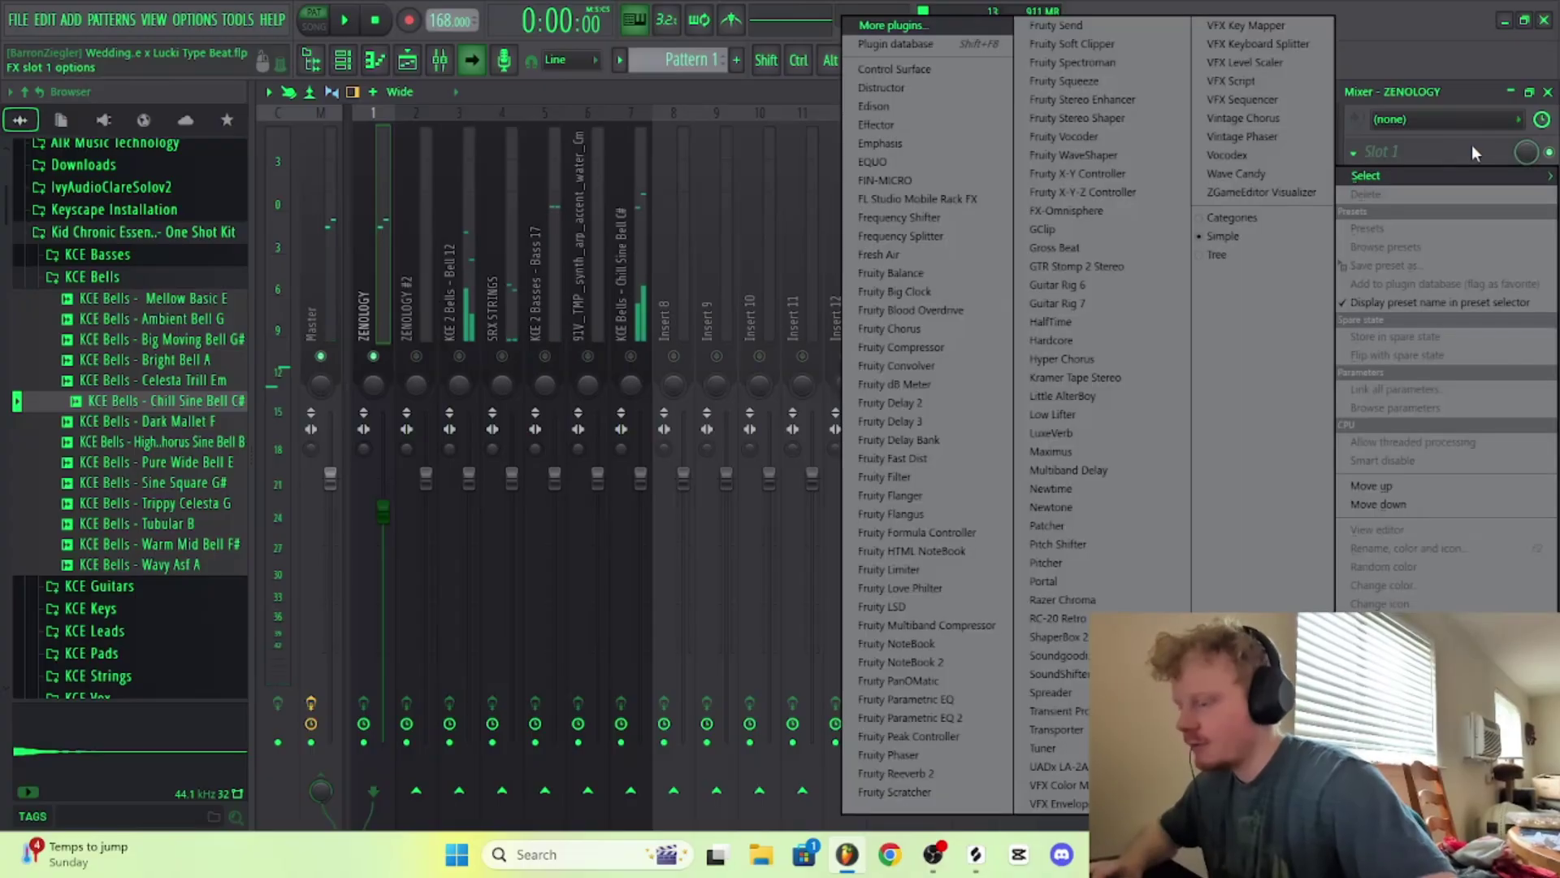
click(980, 712)
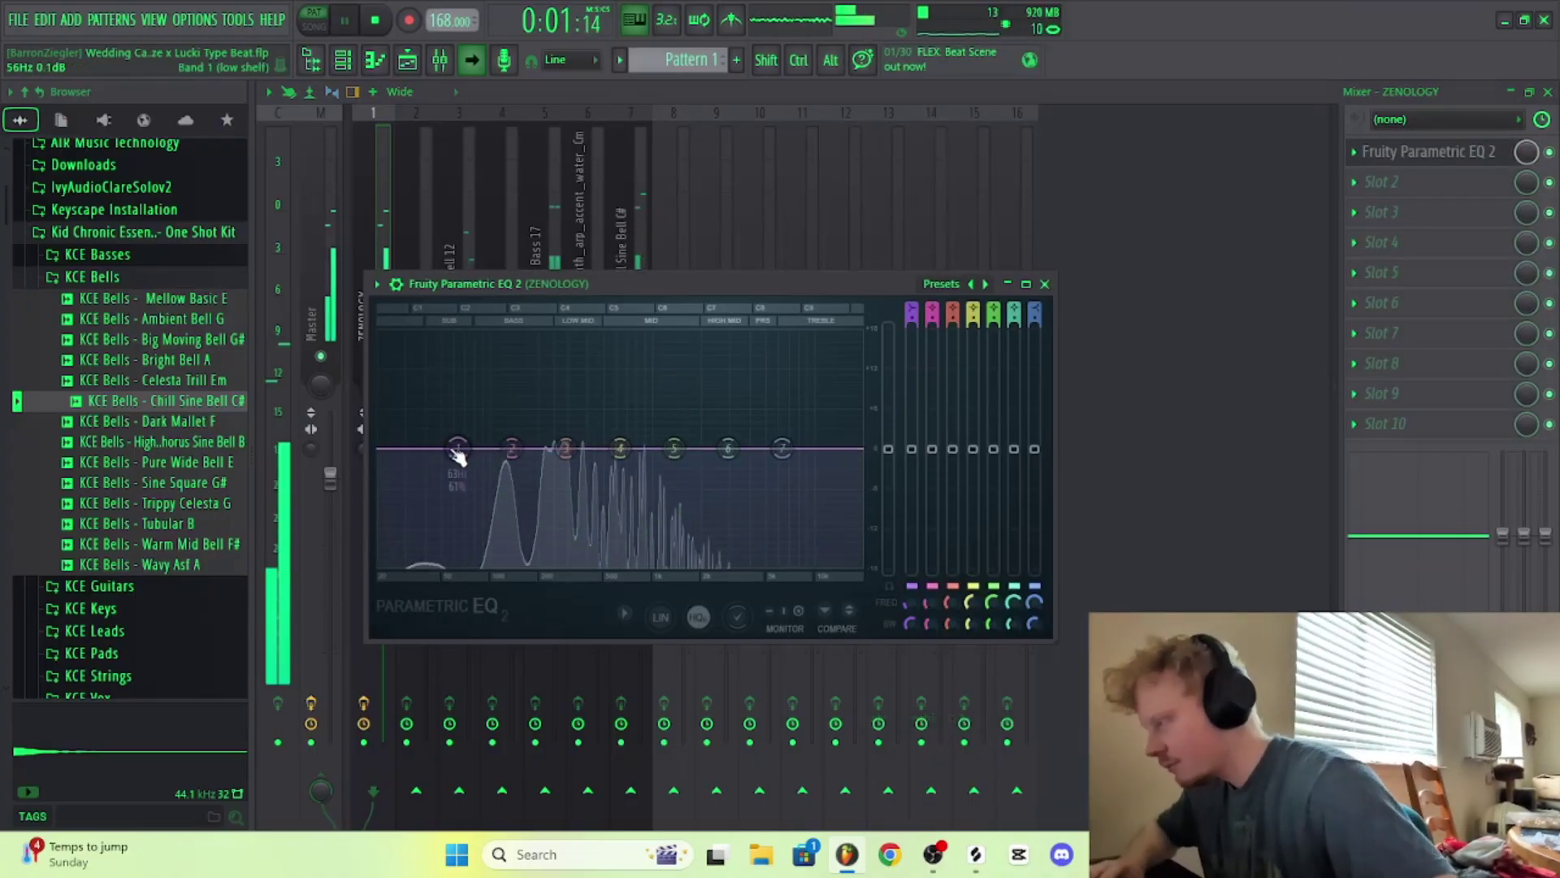
drag(456, 446, 451, 563)
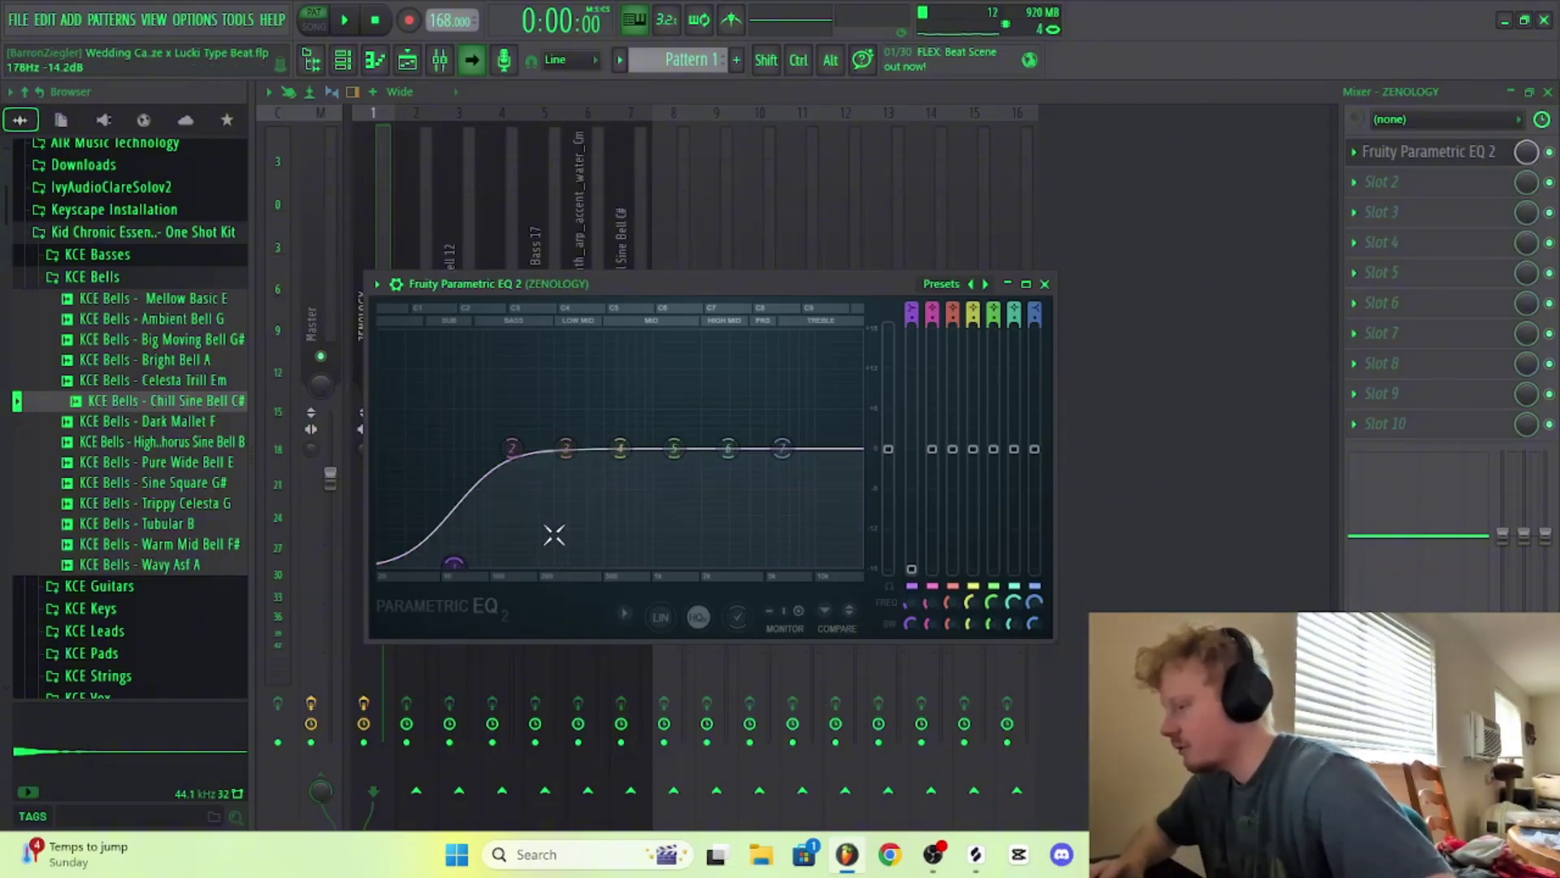
Step: Move EQ band 3 to about 406 Hz, set its bandwidth to 24% and cut it slightly while the pattern plays
key(space)
drag(567, 448, 589, 449)
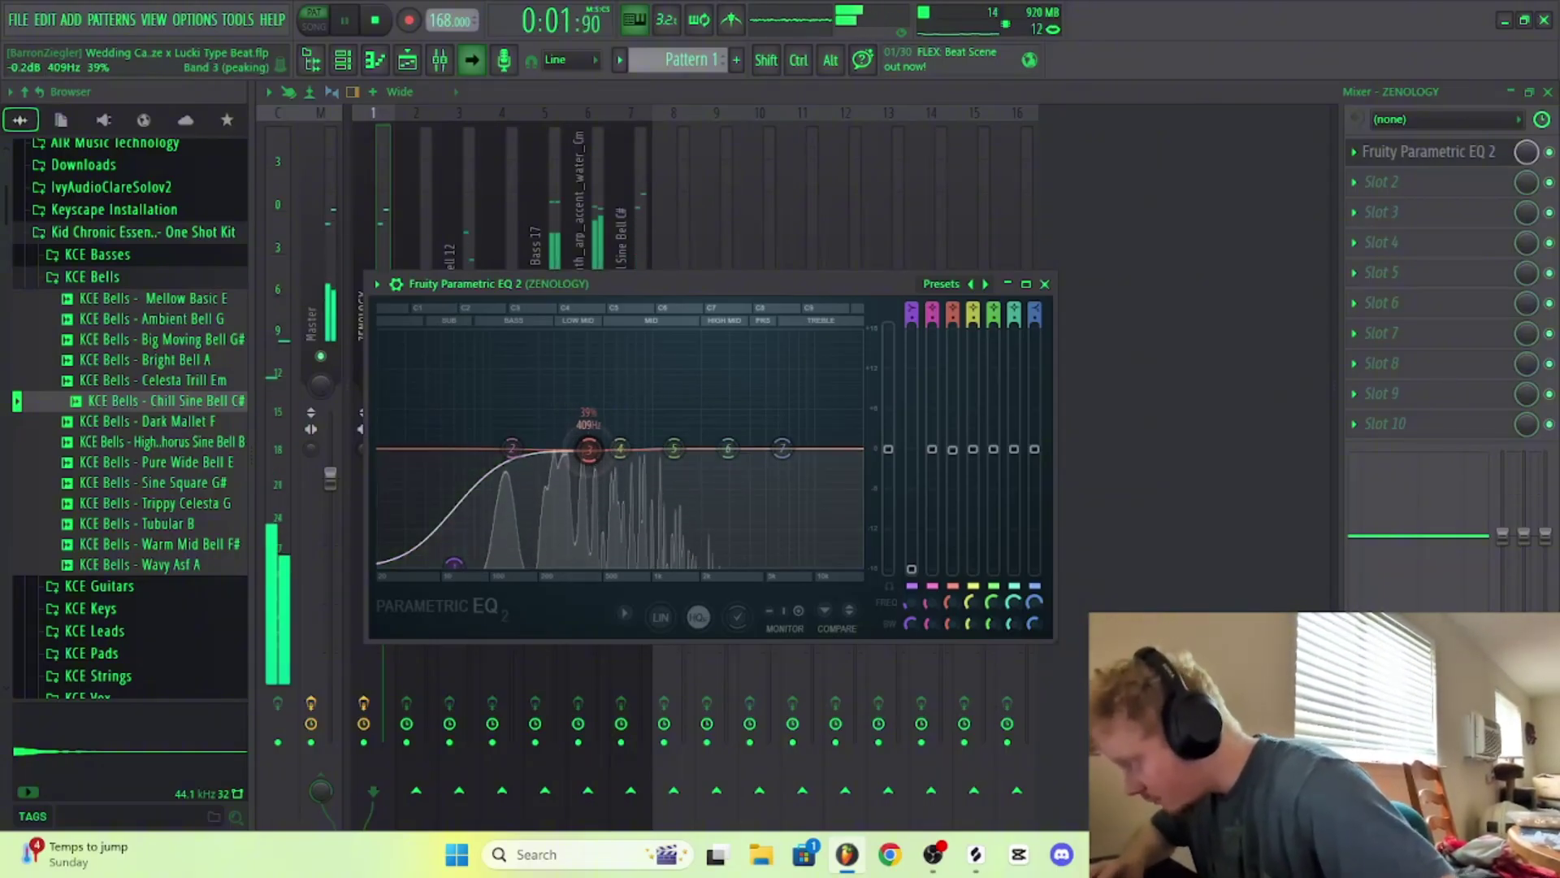
scroll(589, 449, down, 2)
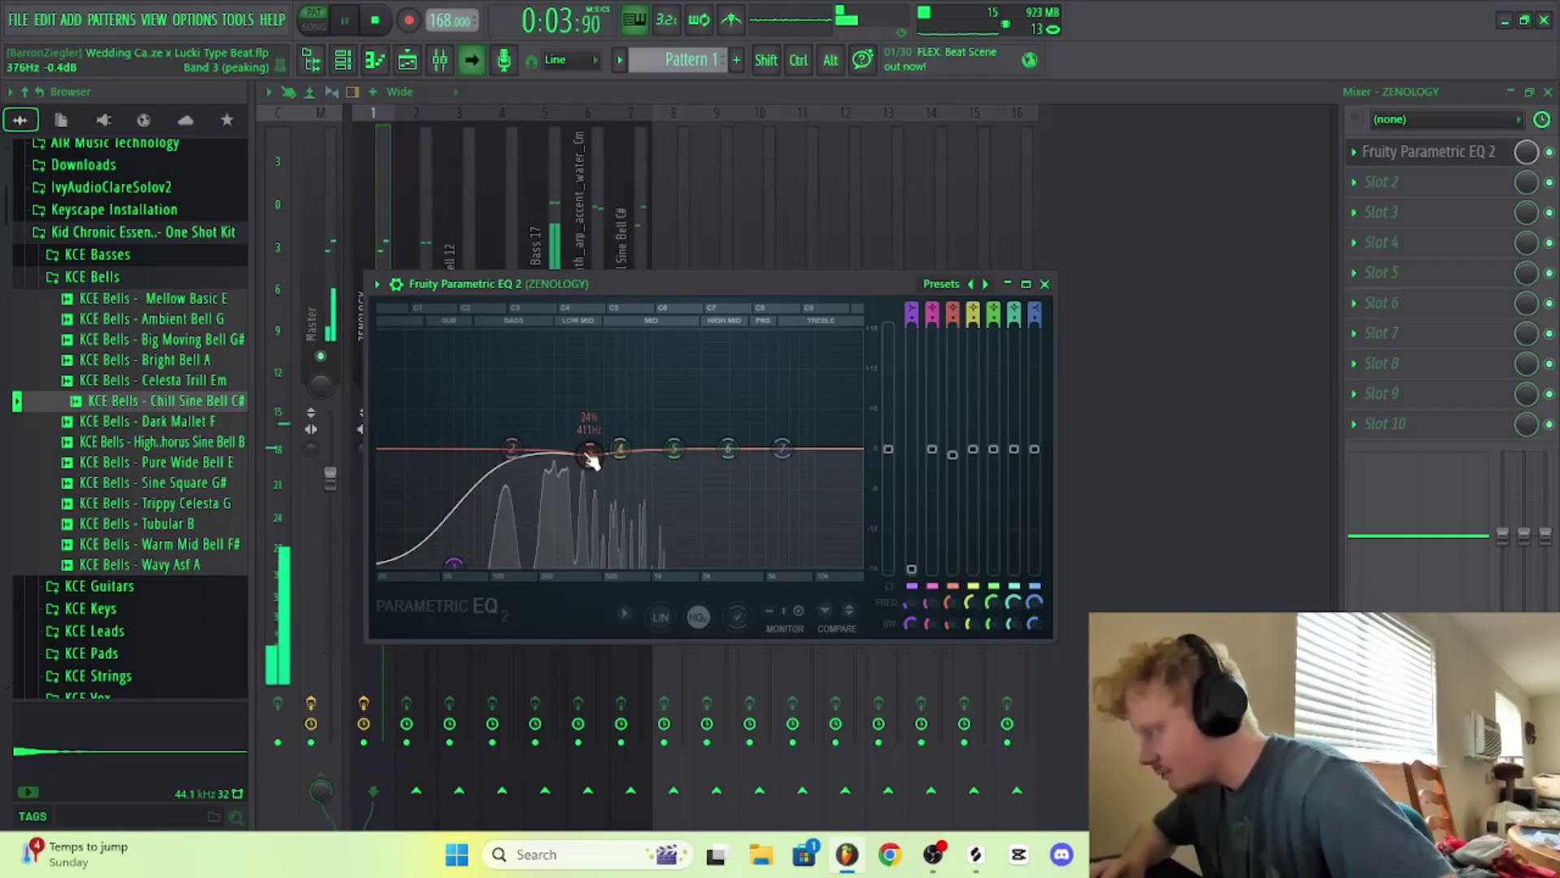
scroll(590, 456, down, 4)
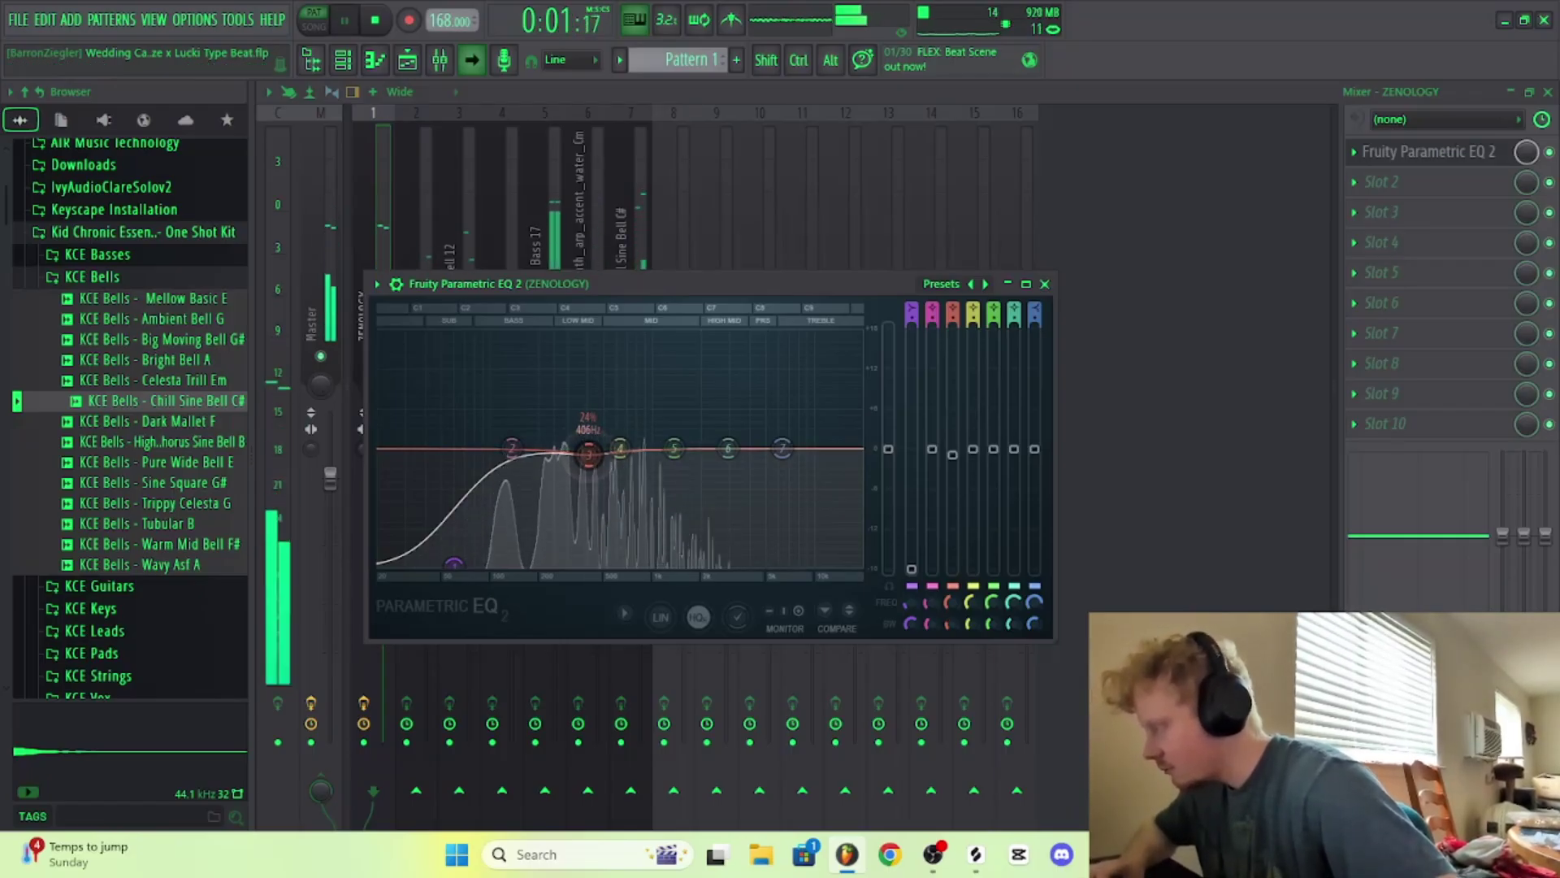
key(space)
Step: Boost EQ band 5 by about 1.8 dB near 3575 Hz with a wide bandwidth, and close the equalizer
drag(673, 447, 752, 446)
key(space)
scroll(718, 436, up, 4)
scroll(746, 445, up, 3)
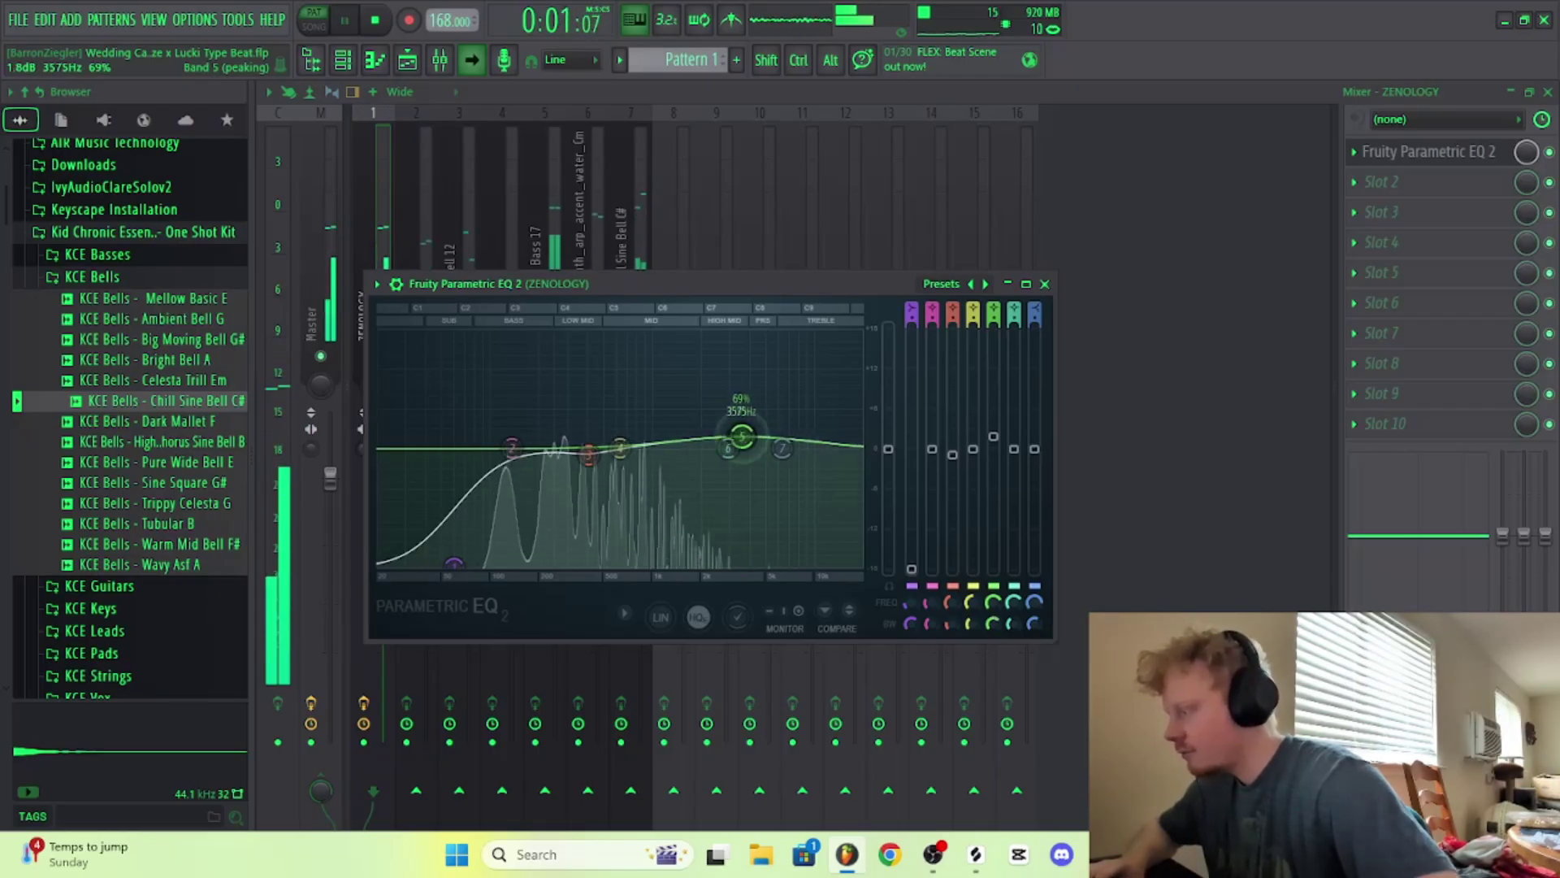
scroll(753, 446, down, 2)
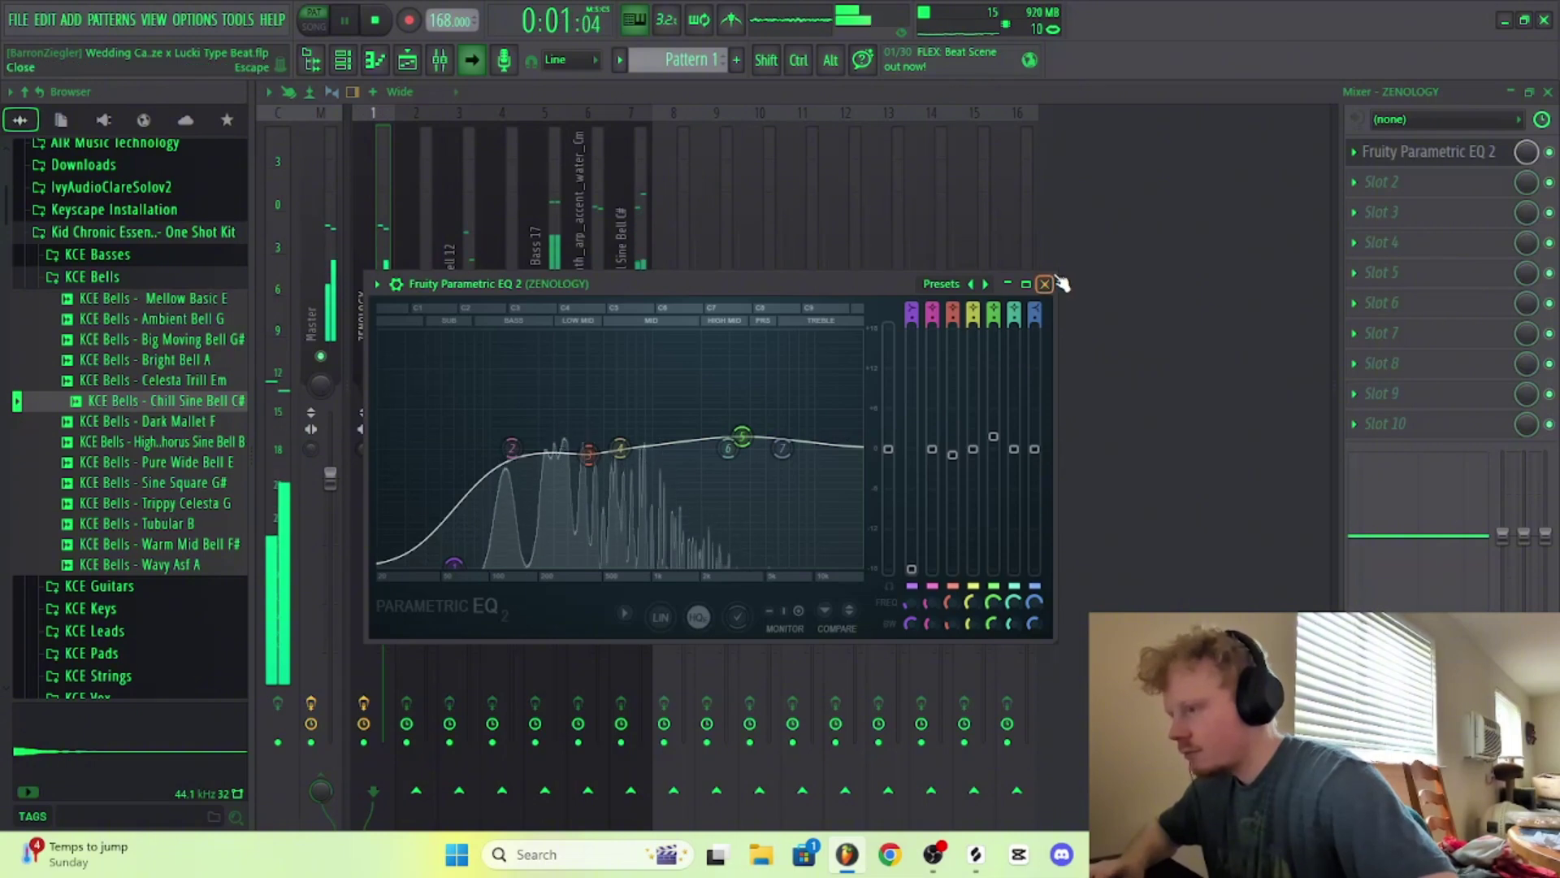
click(1046, 284)
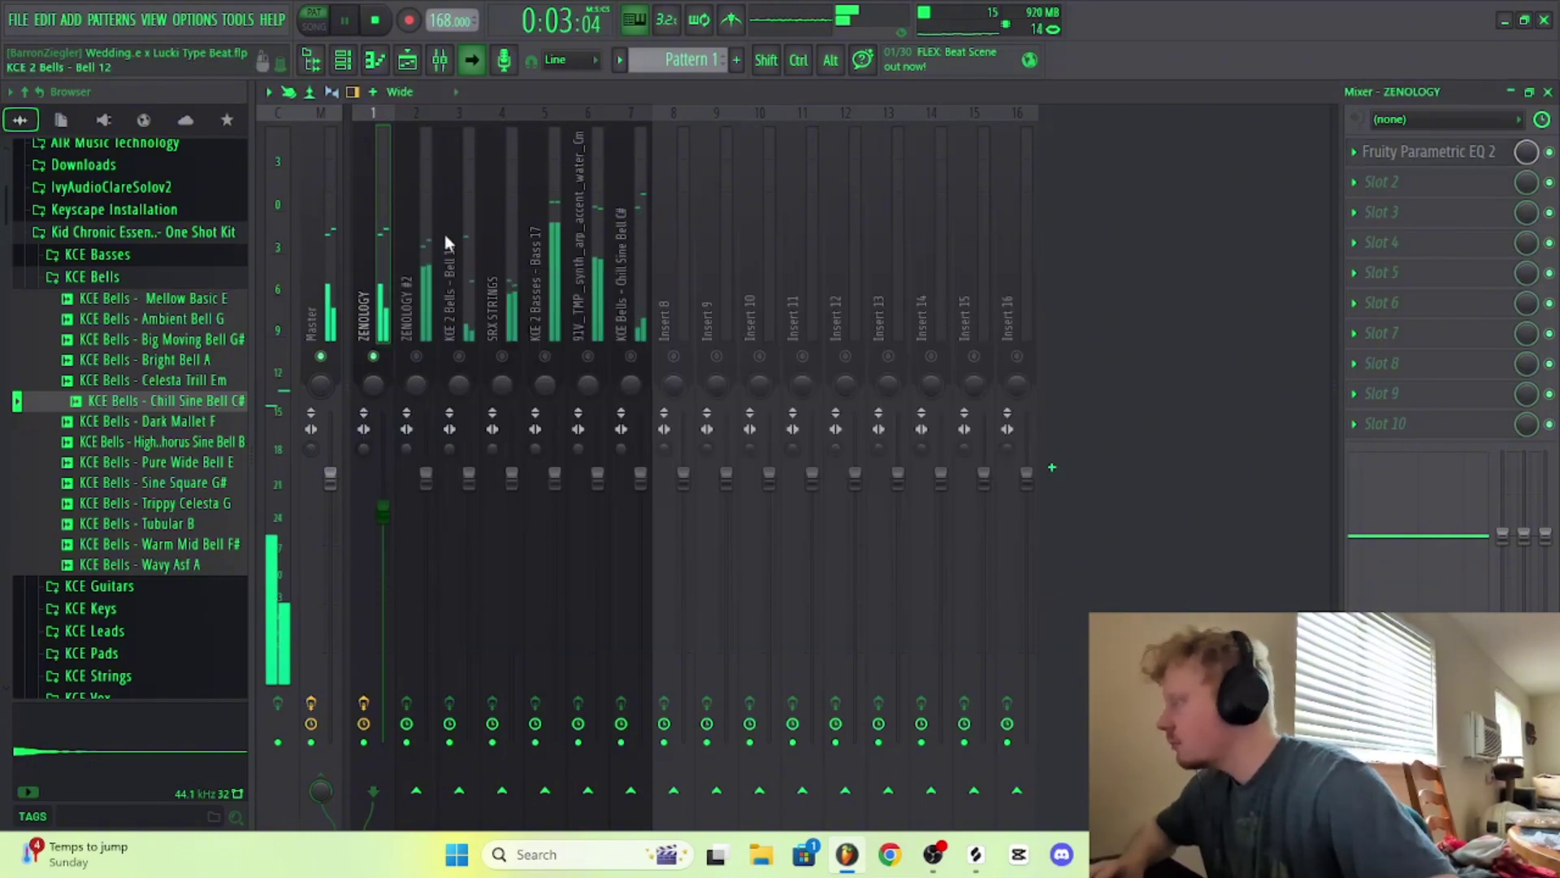
Step: Stop playback, unsolo the ZENOLOGY track and add Fruity Delay 3 to its second effect slot
key(space)
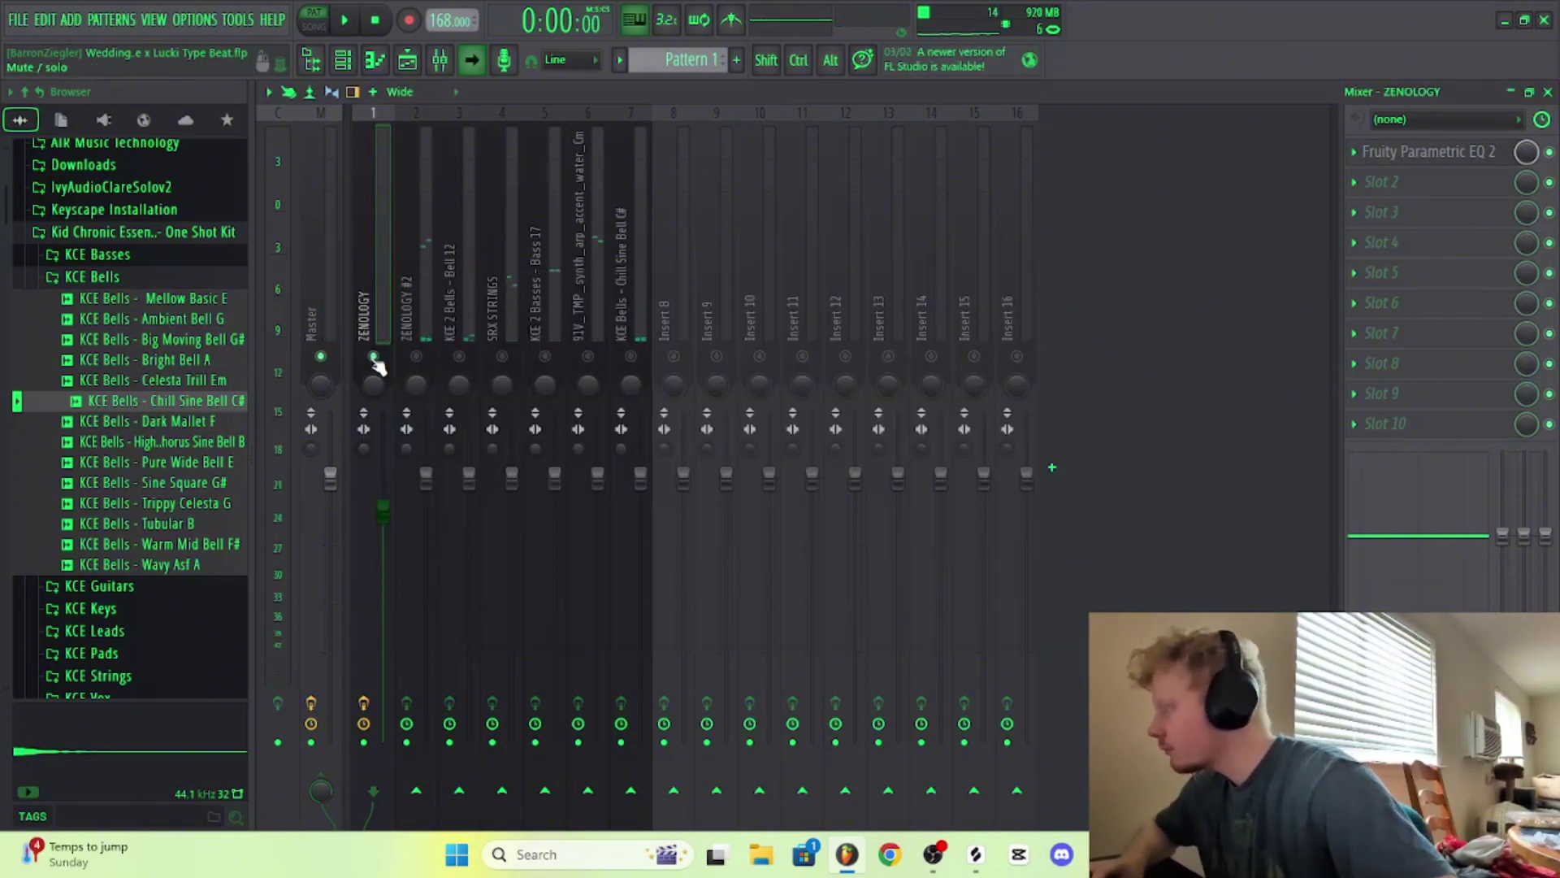
right_click(374, 357)
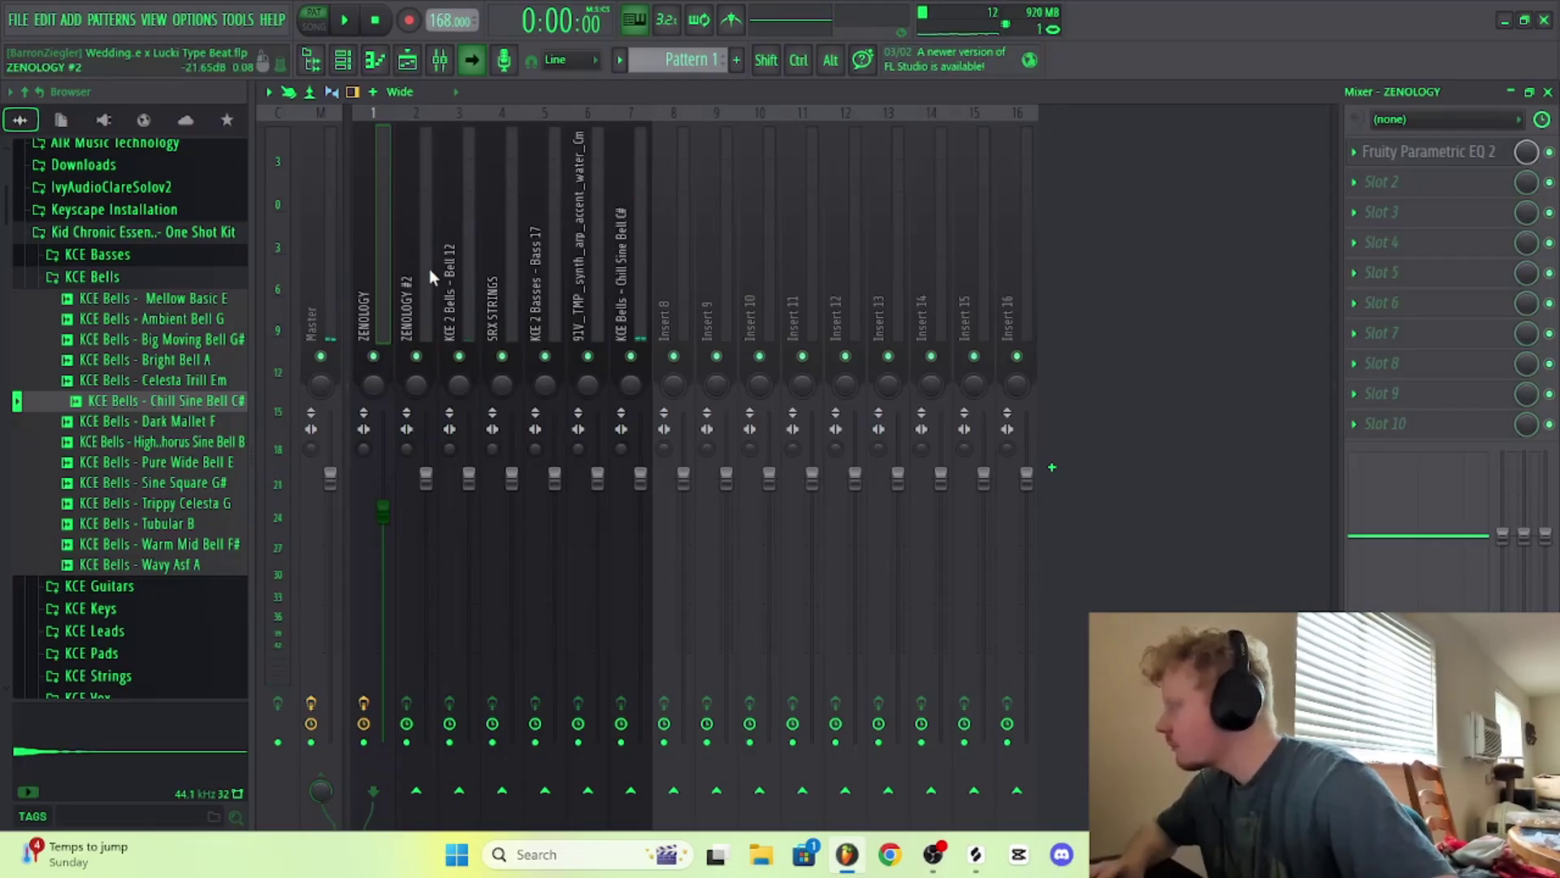
click(1494, 186)
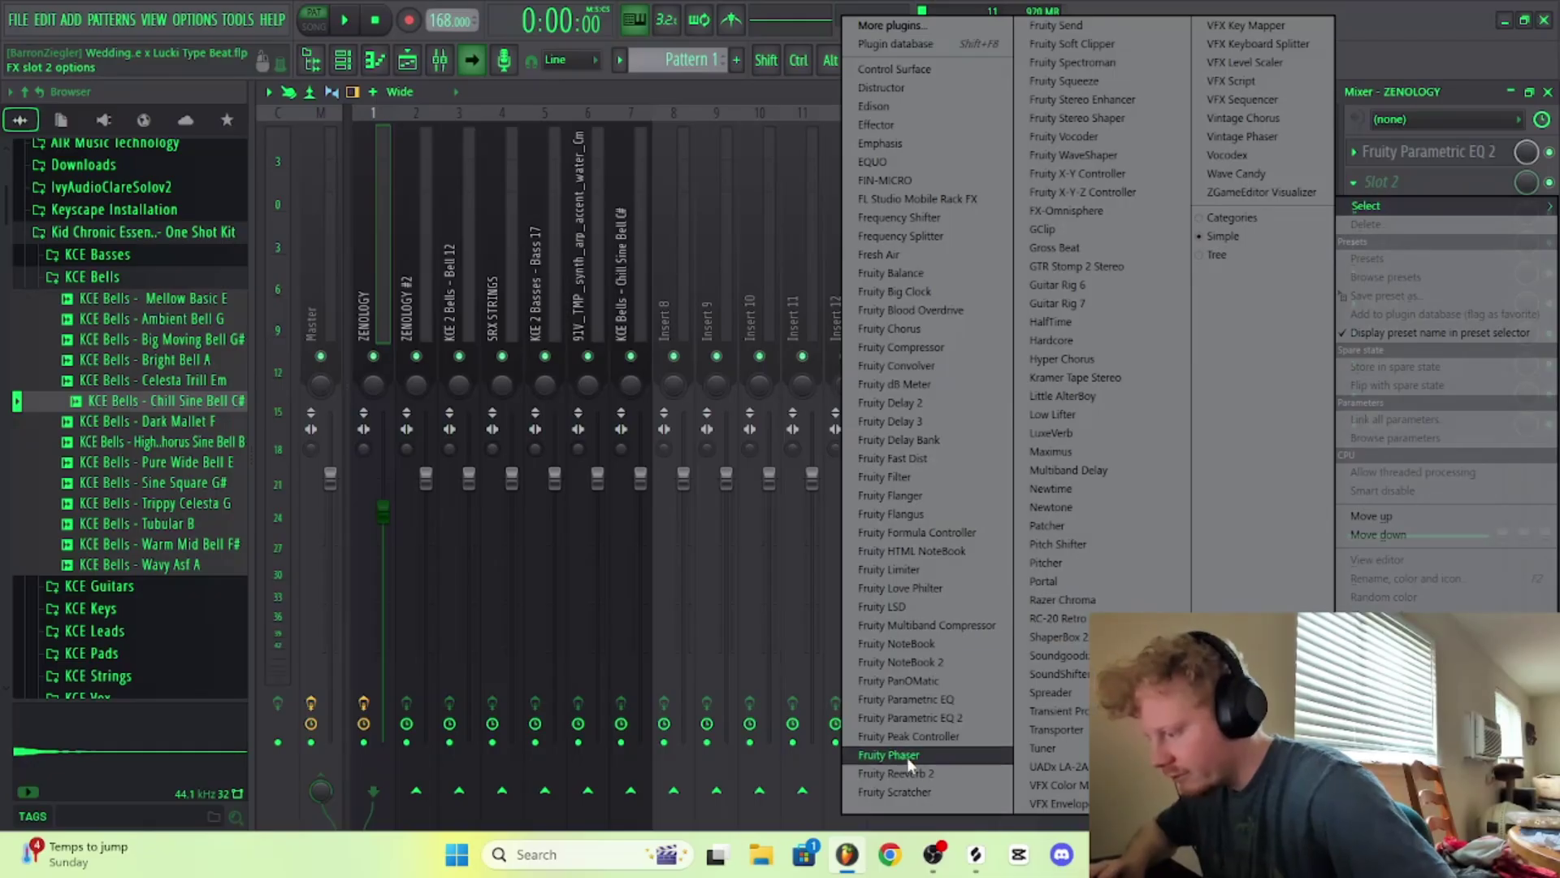
click(962, 421)
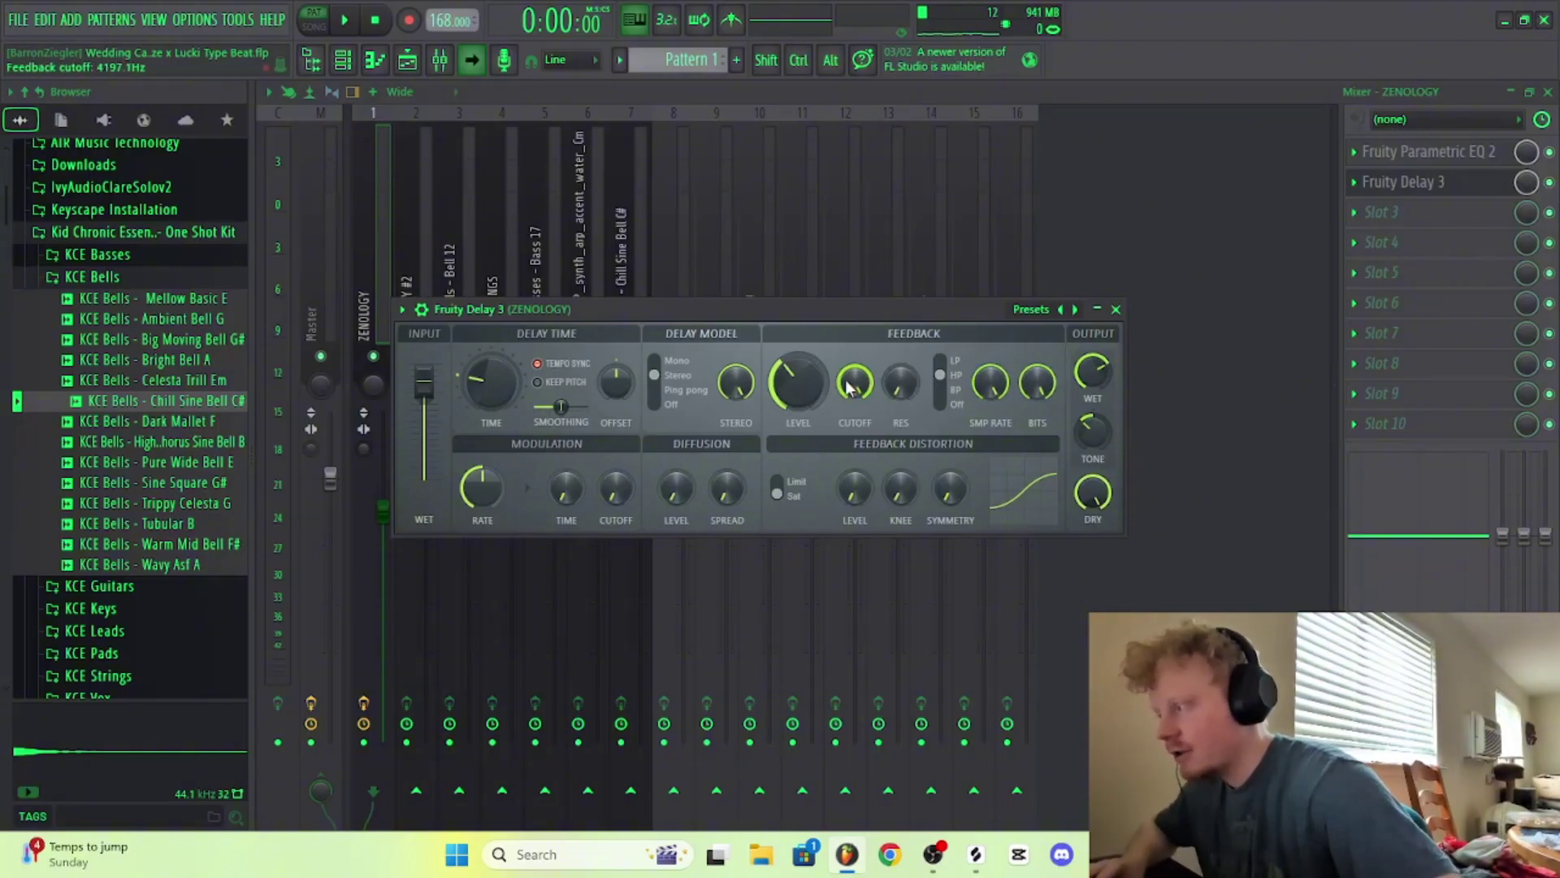
Step: Lower Fruity Delay 3's feedback cutoff, widen its stereo spread to about 82% and set the slot's mix level to 52%, auditioning the pattern
drag(855, 382, 855, 406)
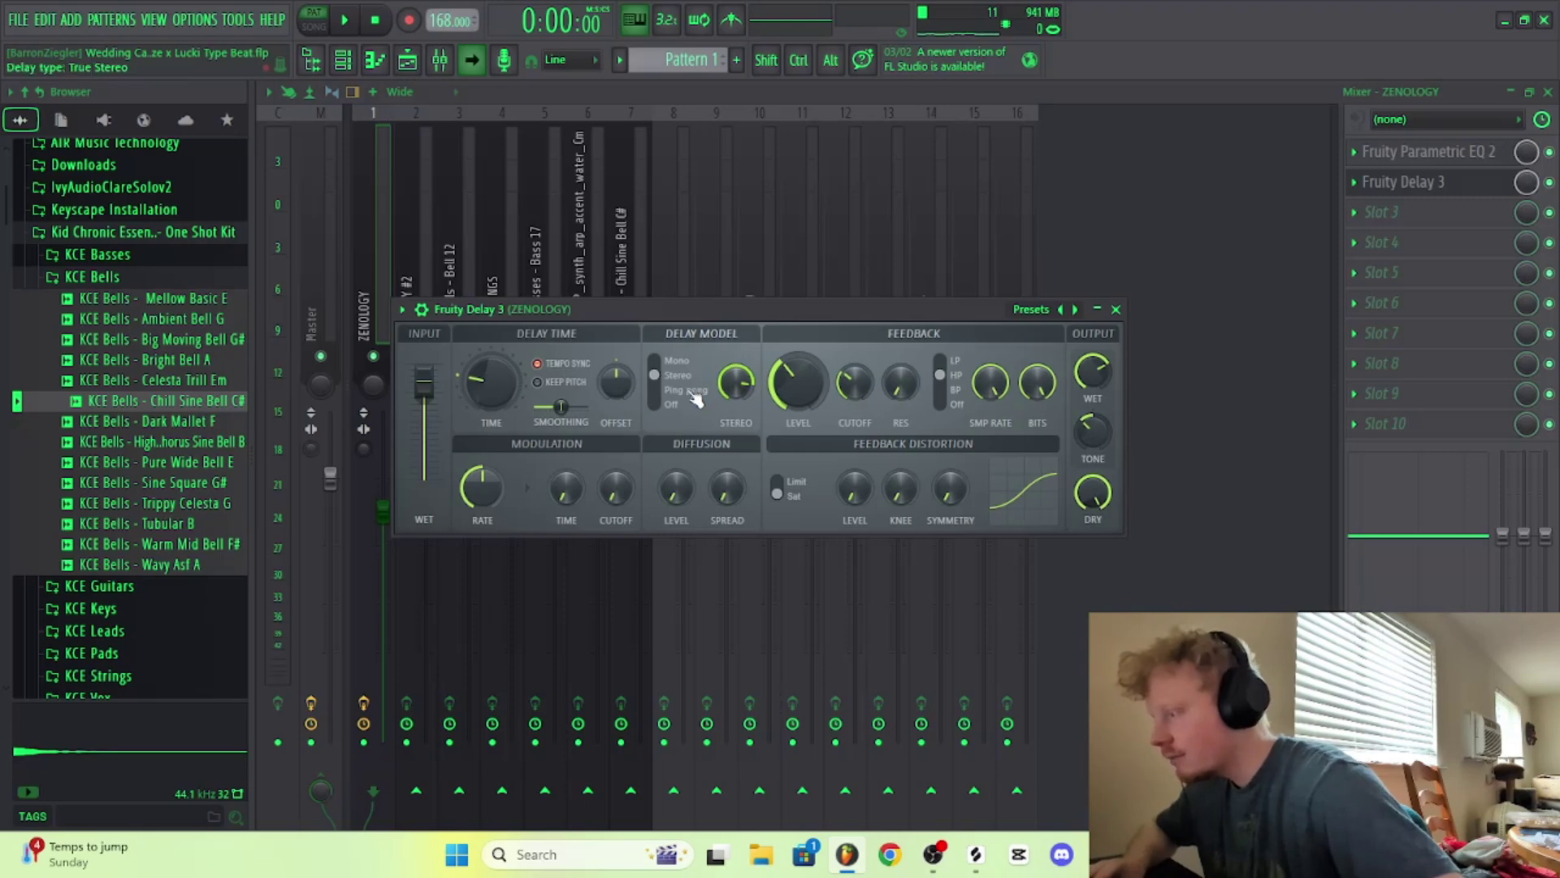
key(space)
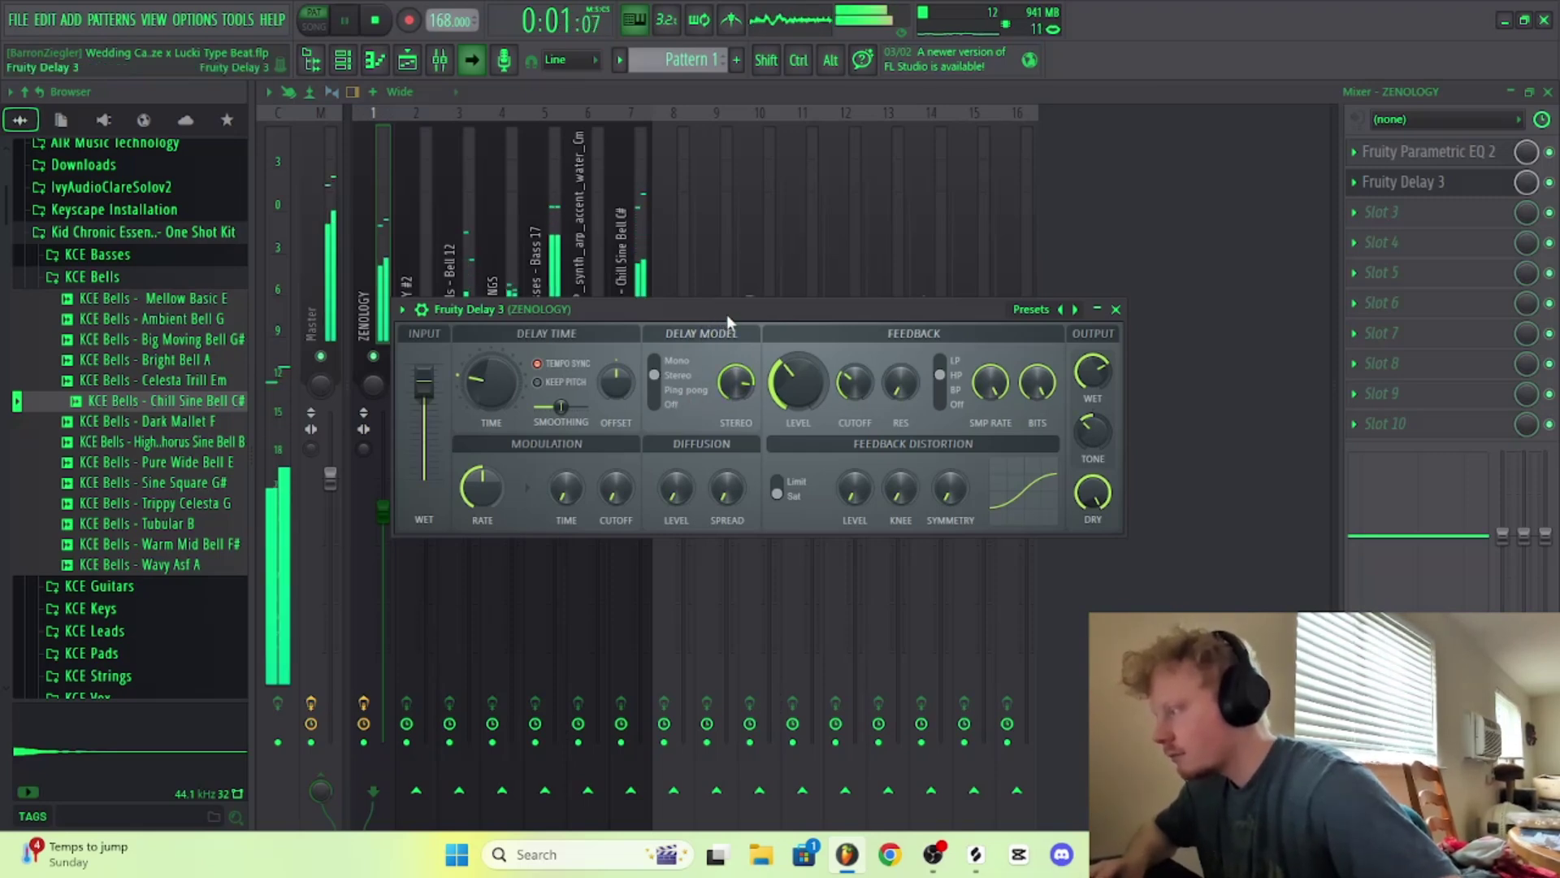
key(space)
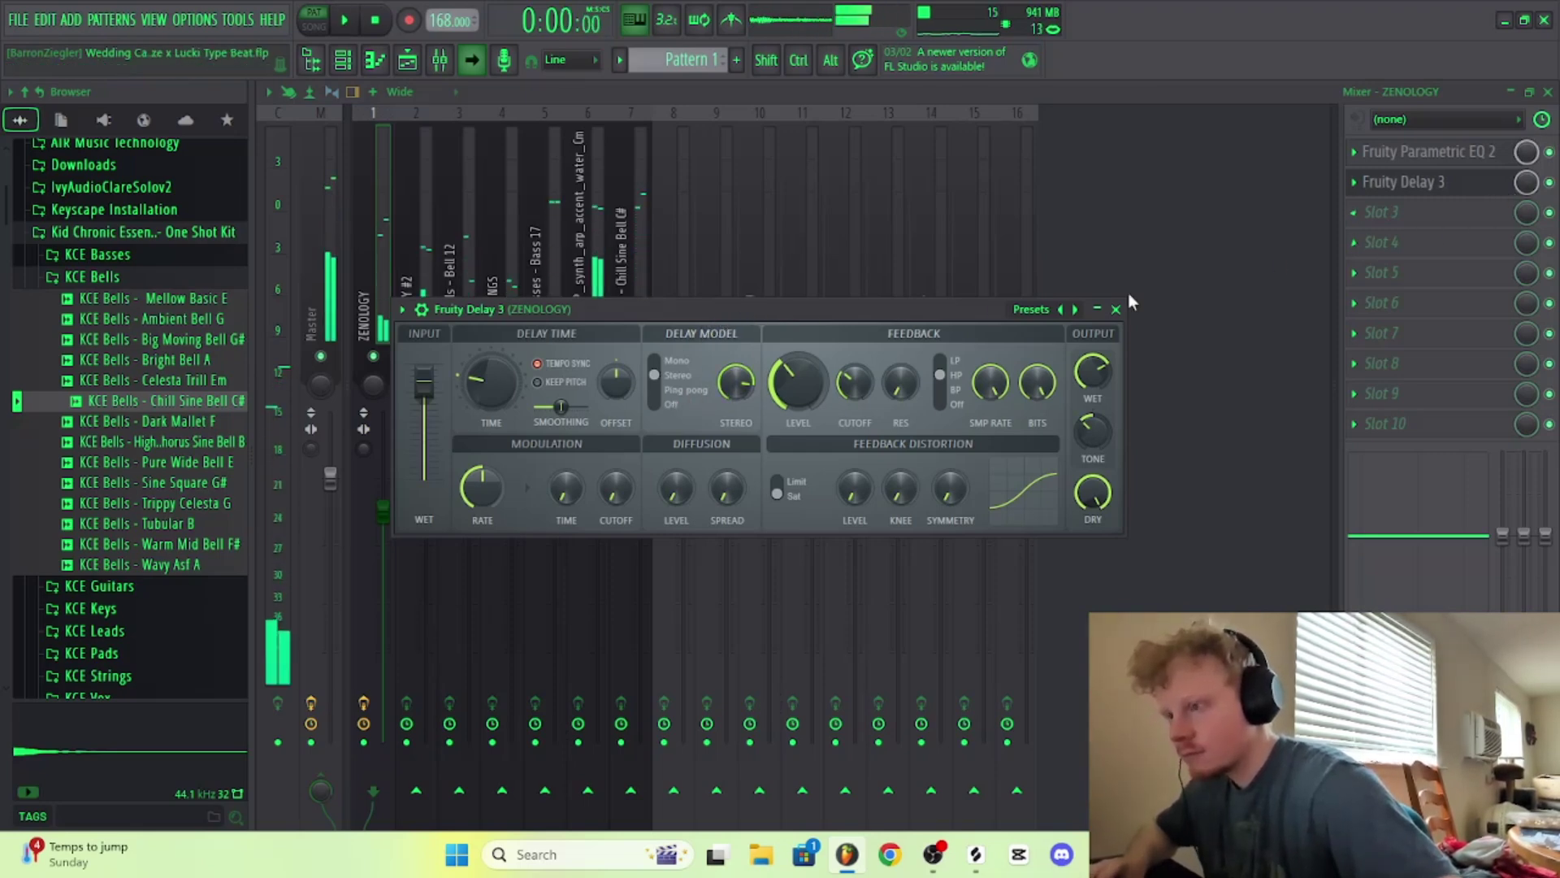
key(Escape)
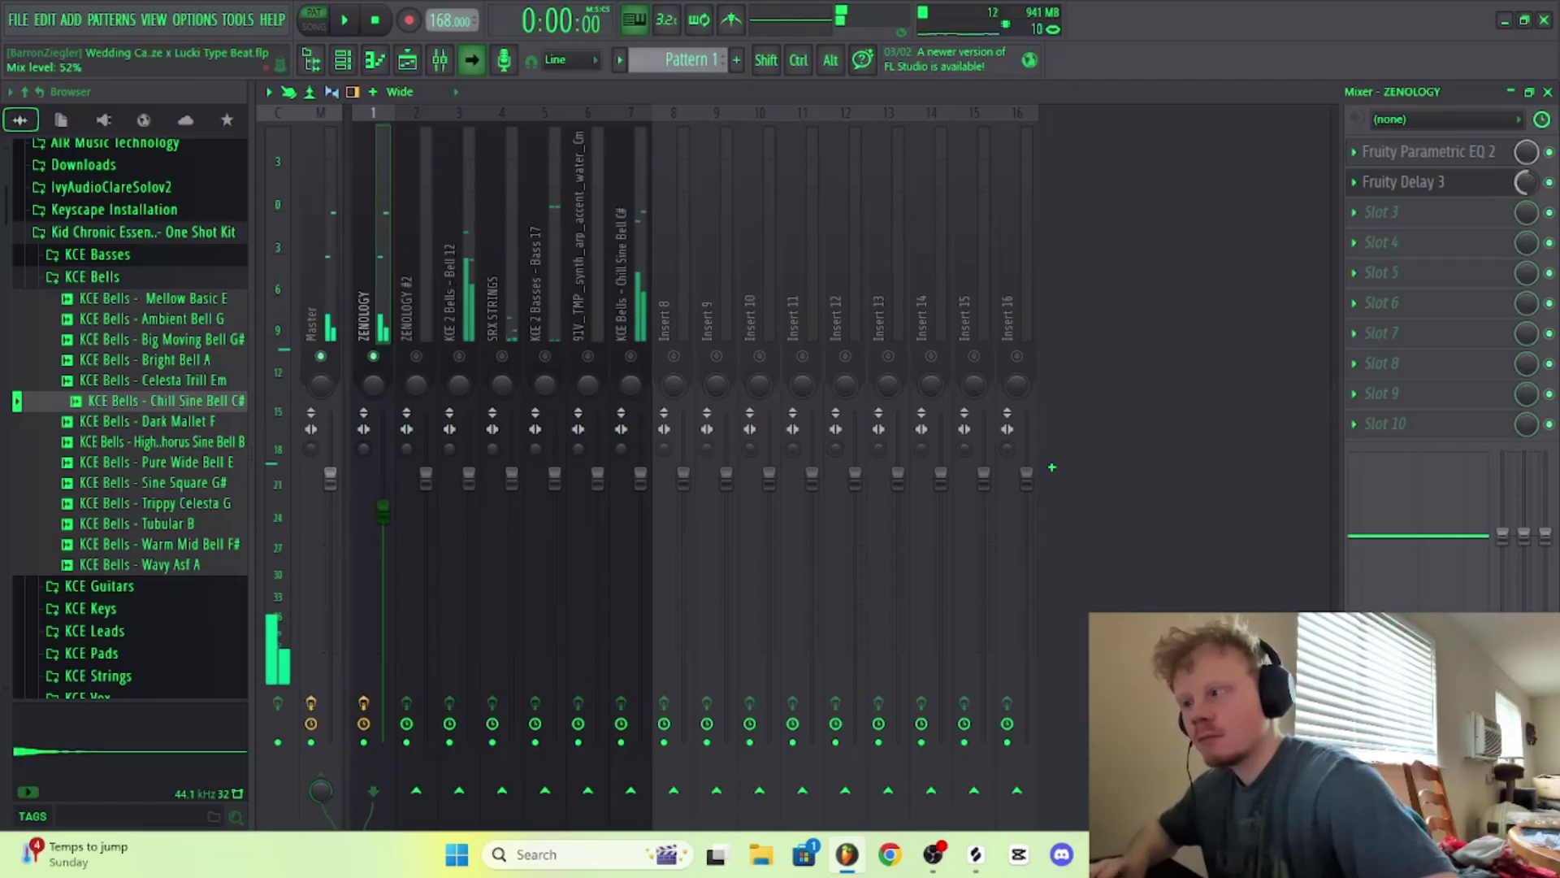
click(1448, 187)
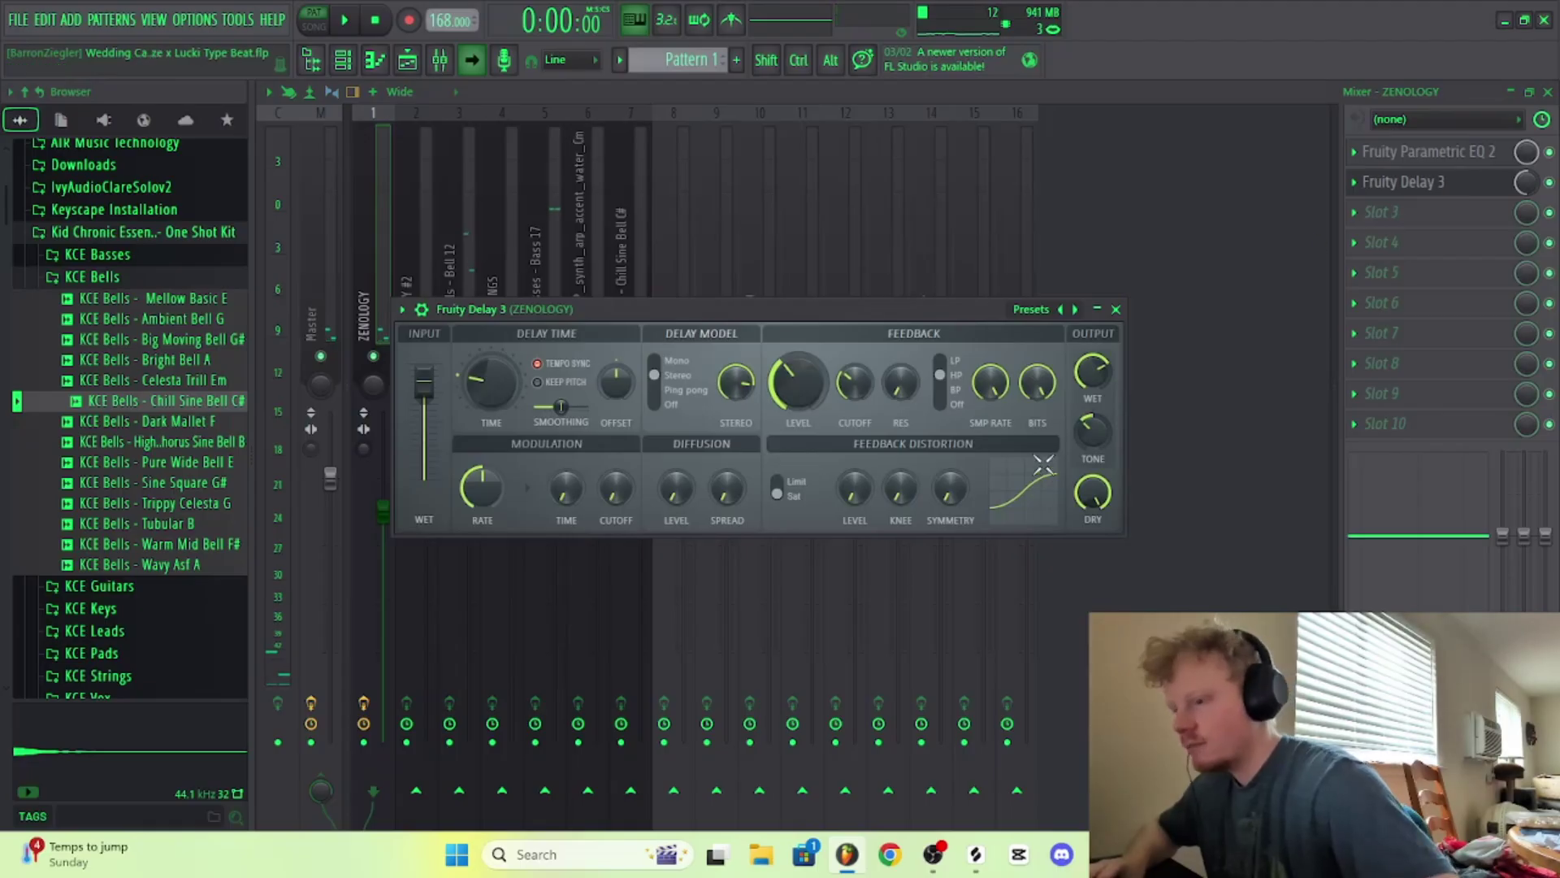
drag(1095, 422, 1097, 431)
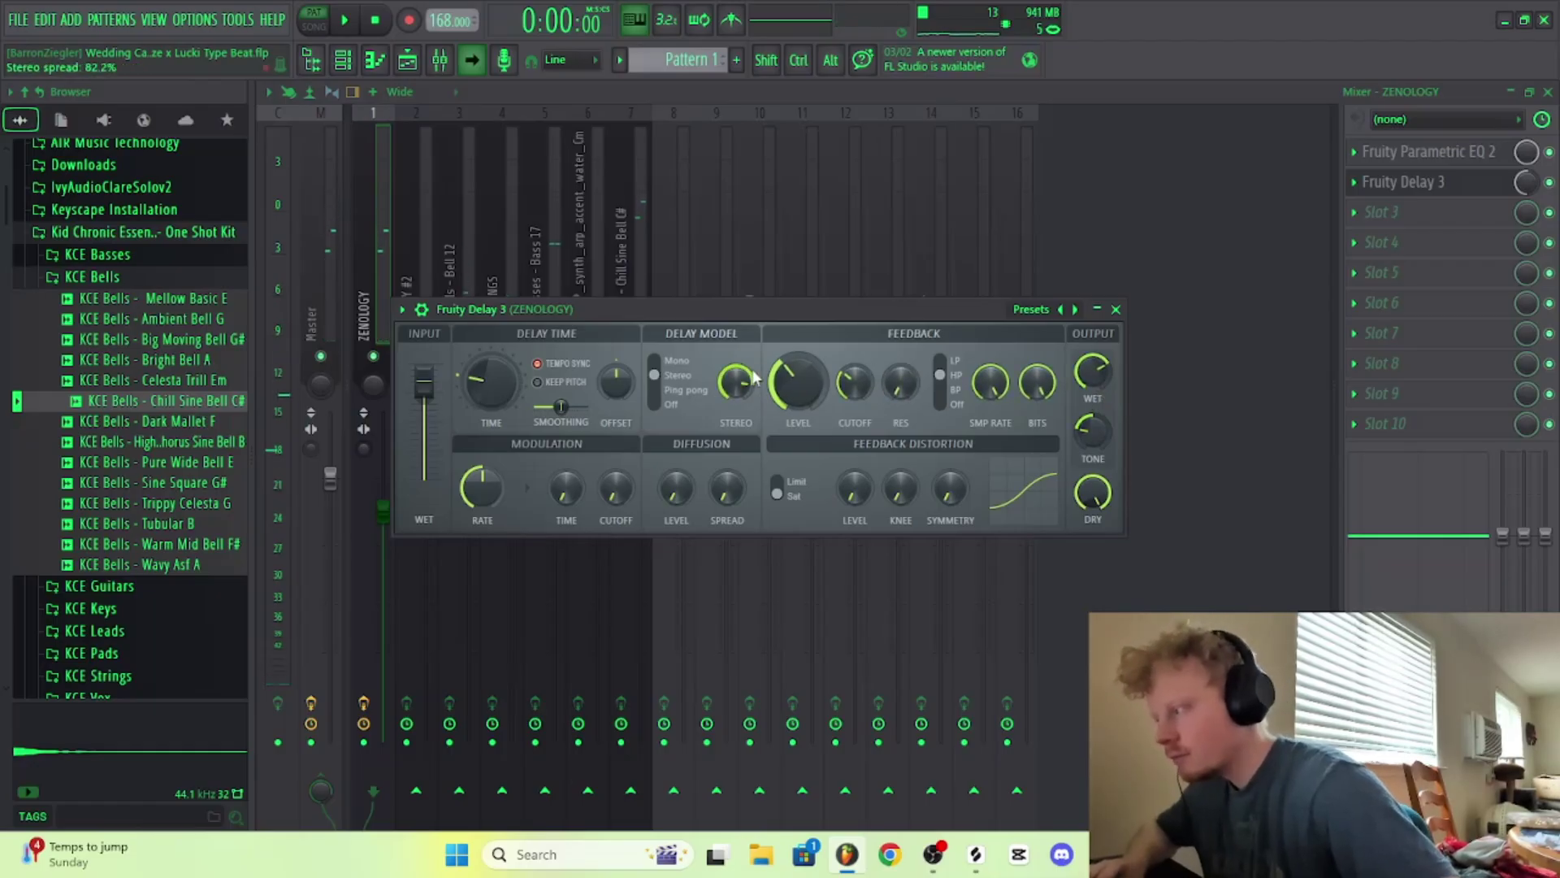
click(1114, 311)
Step: Add Fruity Reeverb 2 to ZENOLOGY's third effect slot and set its wet level to 38%
click(1454, 213)
mouse_move(1369, 238)
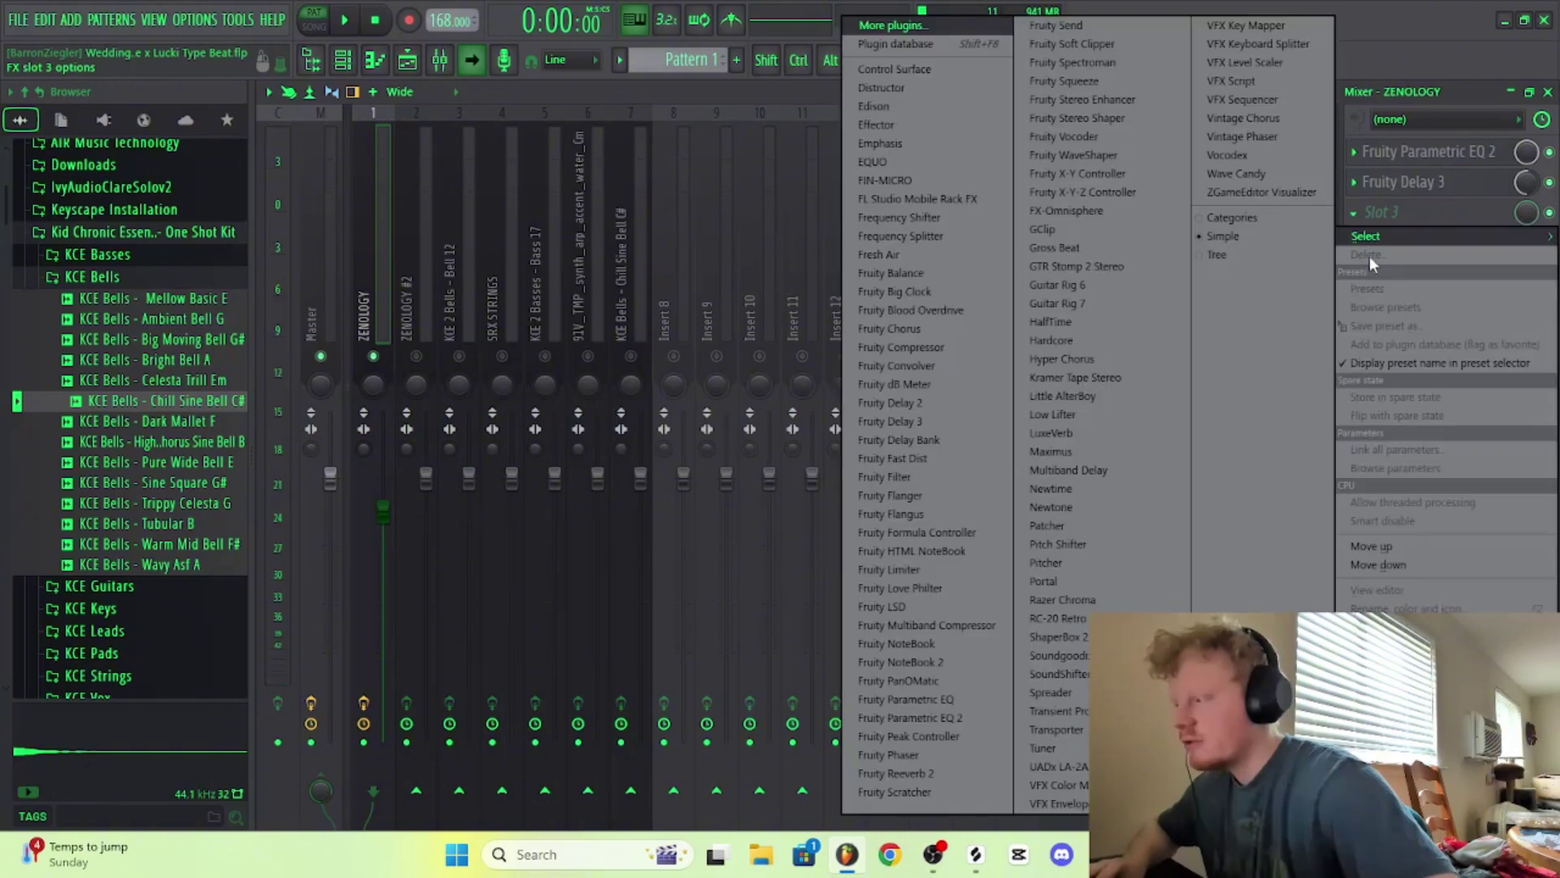
click(901, 774)
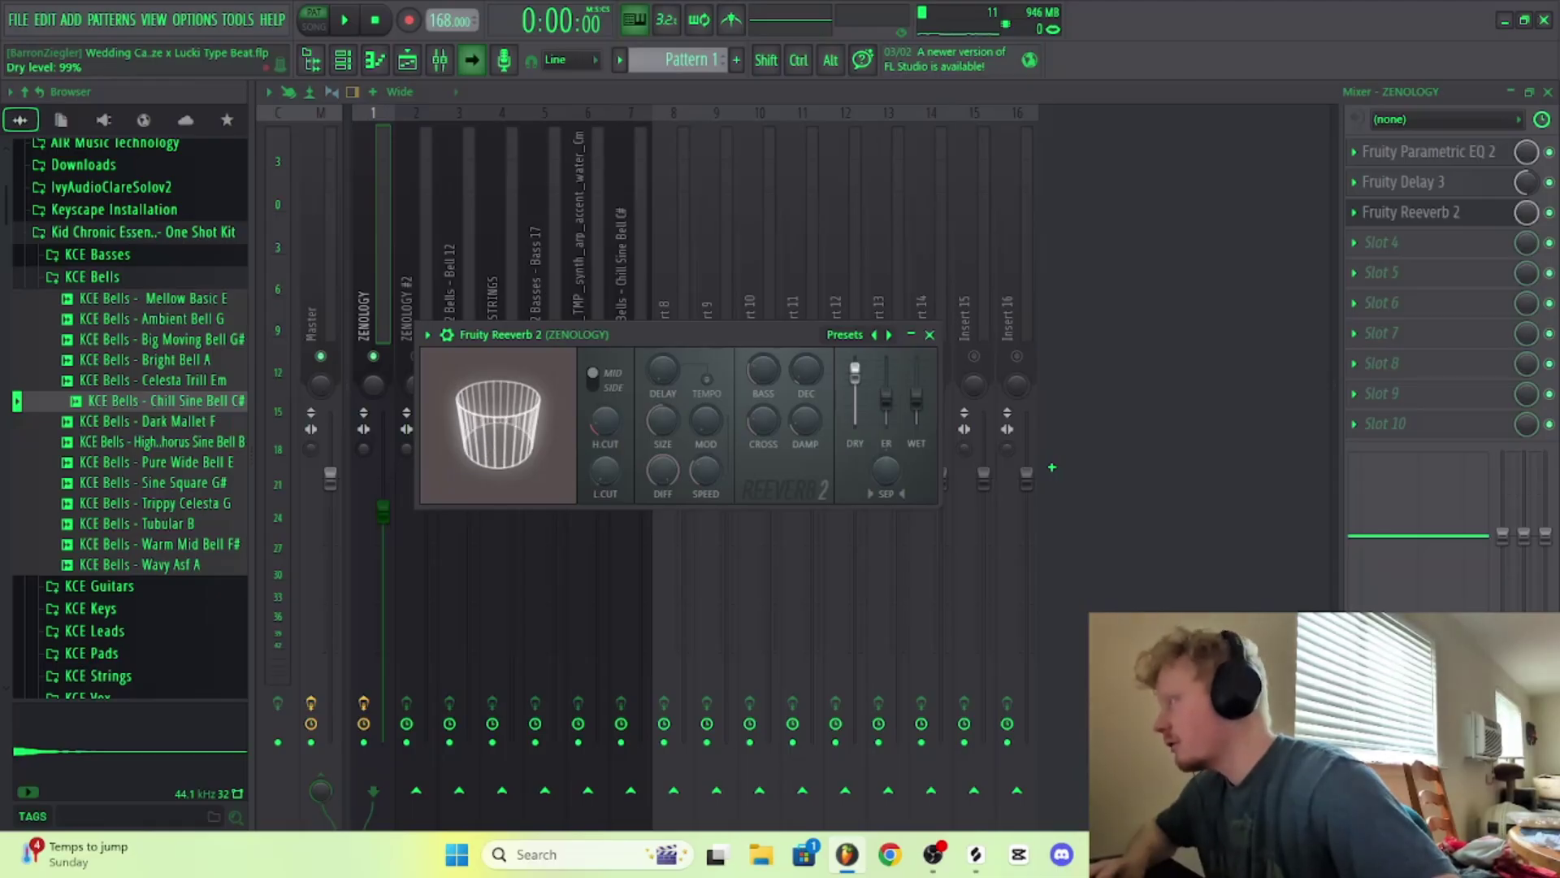
drag(885, 401, 917, 407)
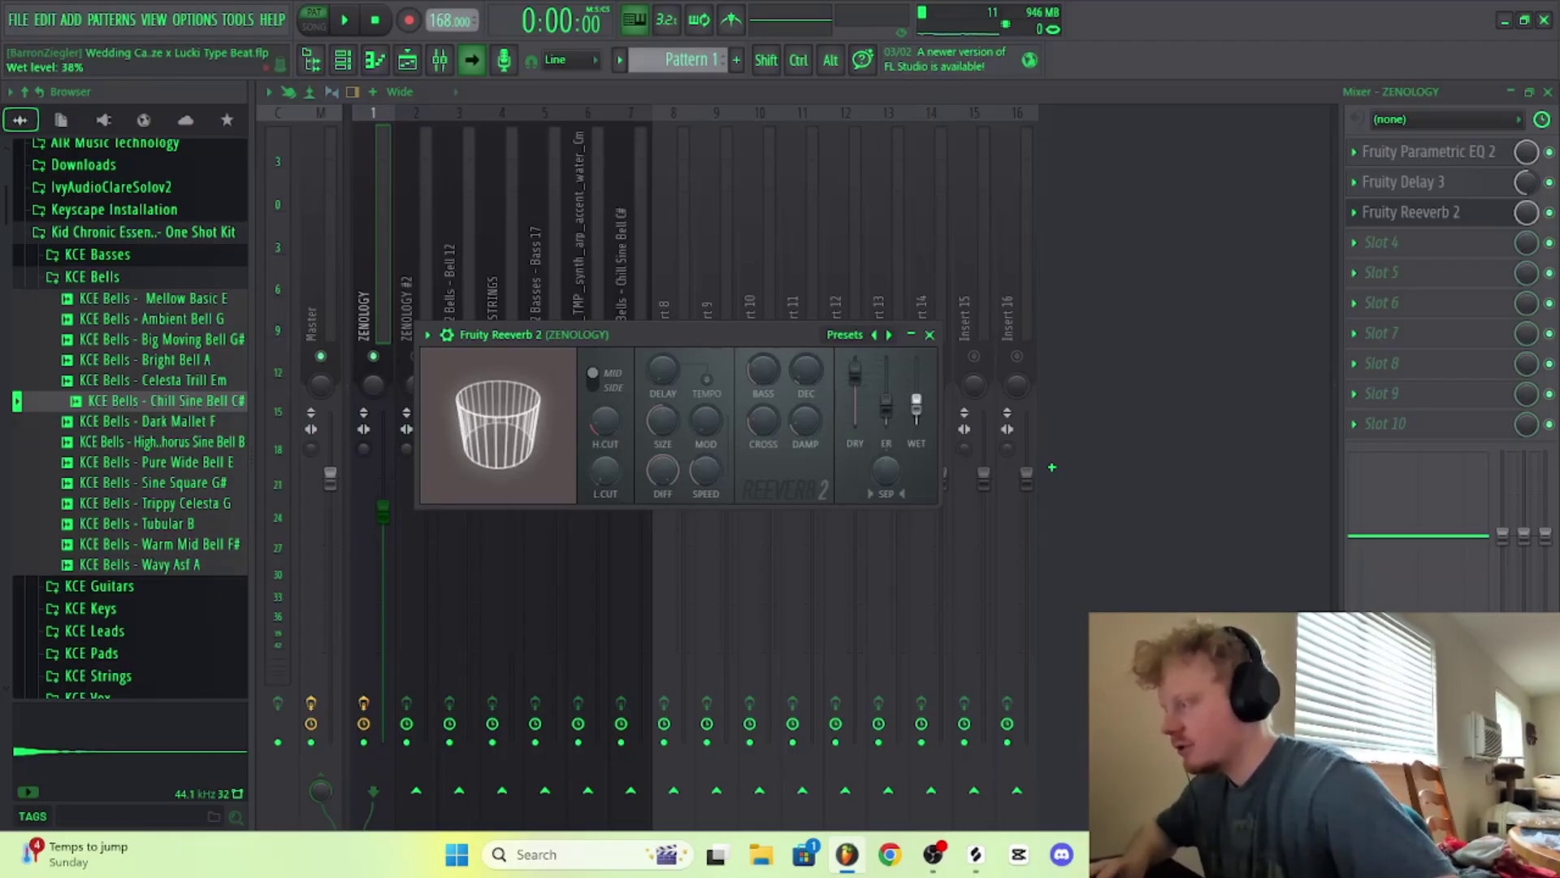
Step: Enlarge the reverb's room size, raise its low cut and lower its high cut, and audition the pattern with the reverb closed
mouse_move(760, 373)
mouse_down()
mouse_move(806, 386)
mouse_move(783, 384)
mouse_up()
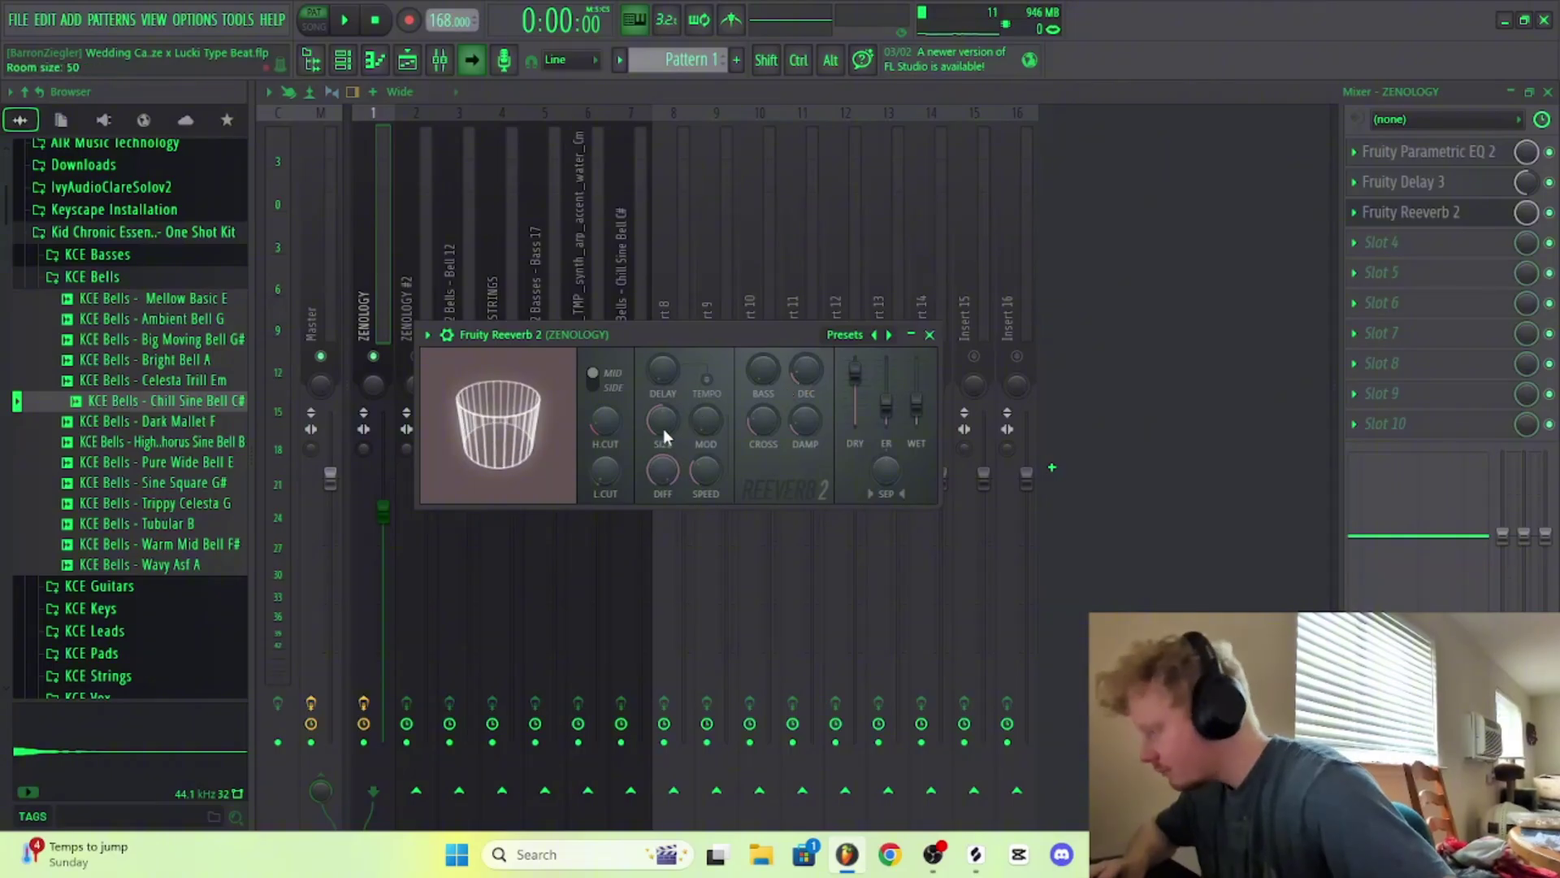
drag(663, 427, 663, 403)
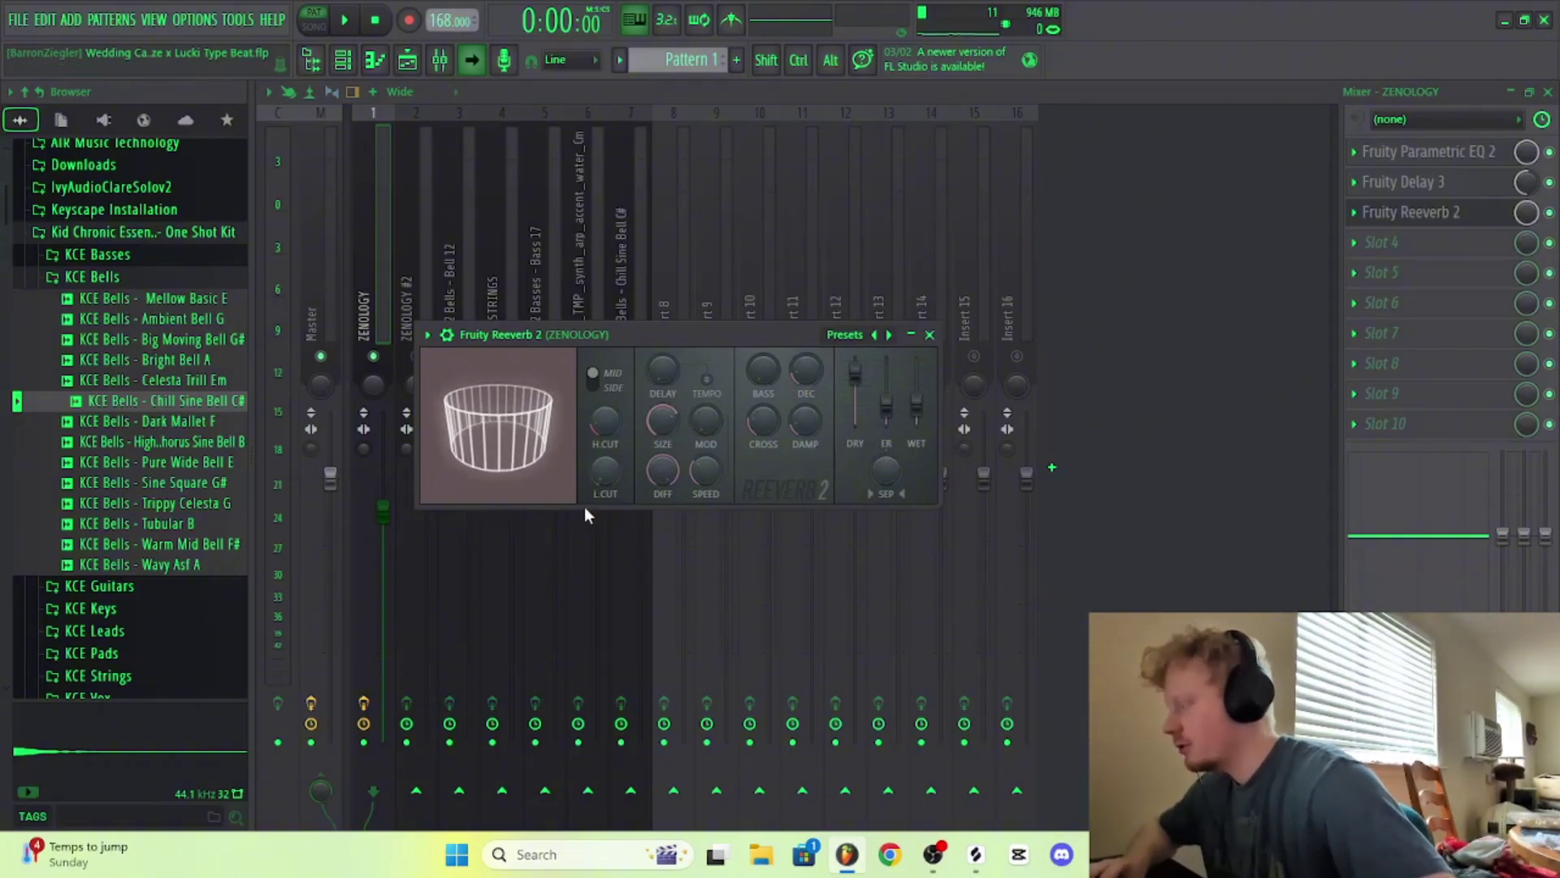
scroll(595, 478, up, 2)
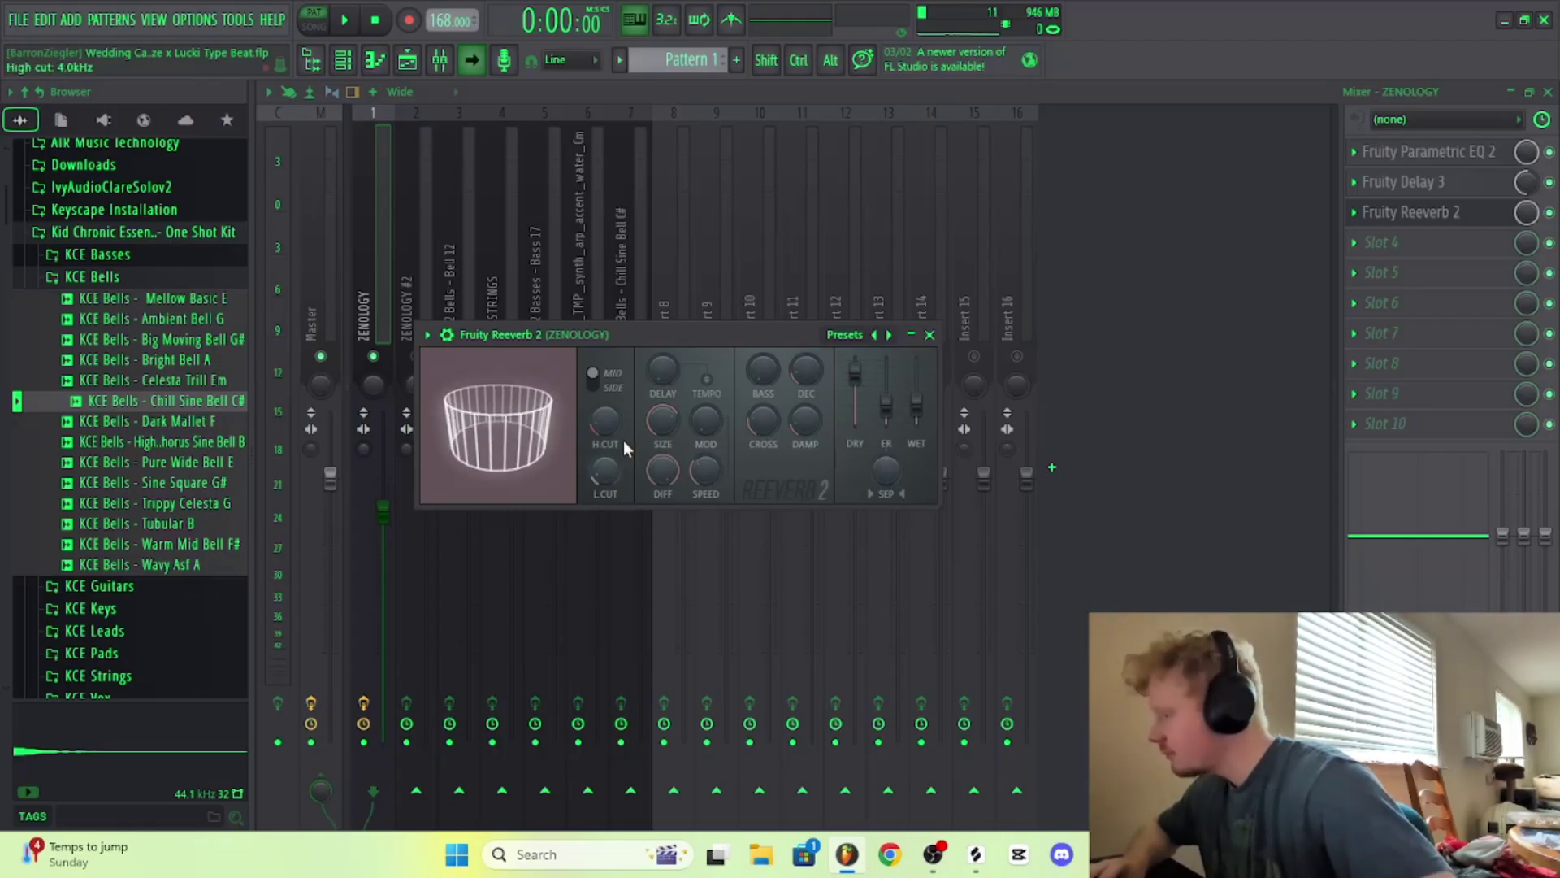
drag(606, 423, 606, 443)
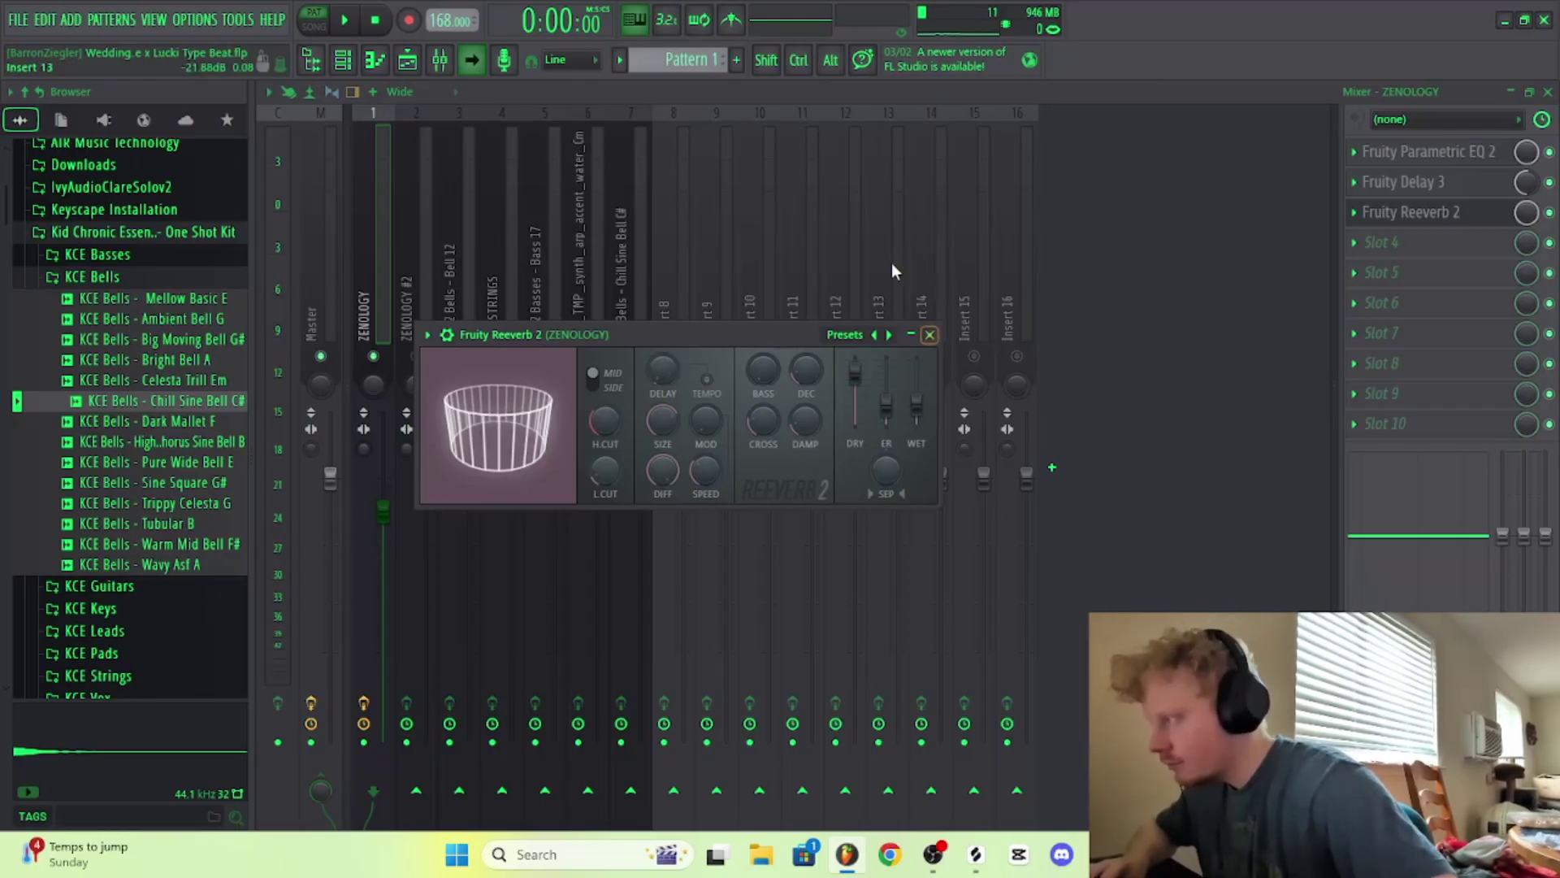
key(Escape)
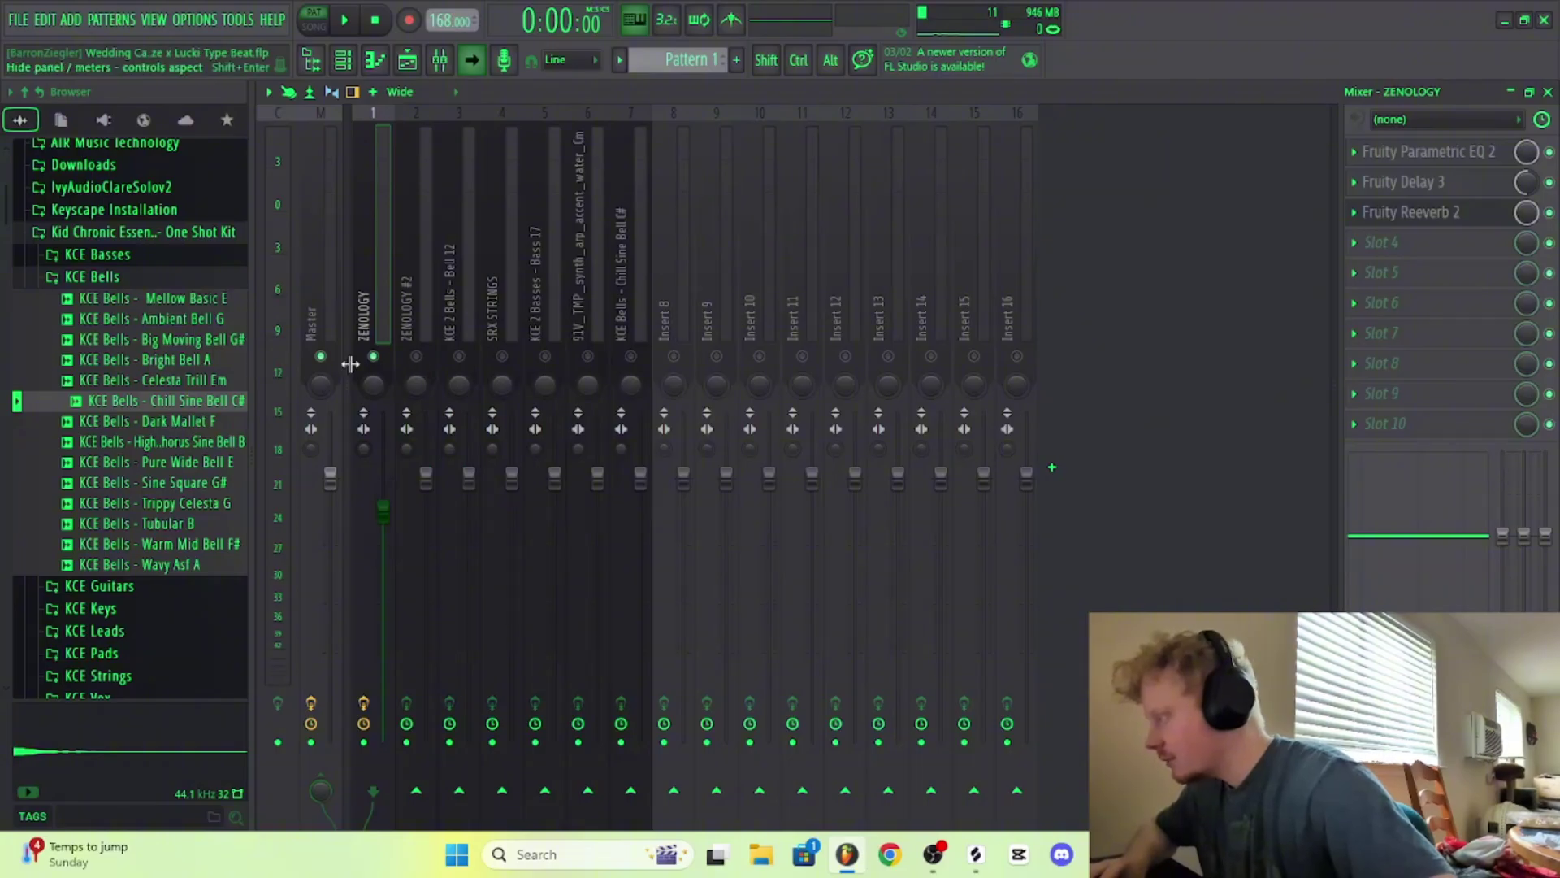
key(space)
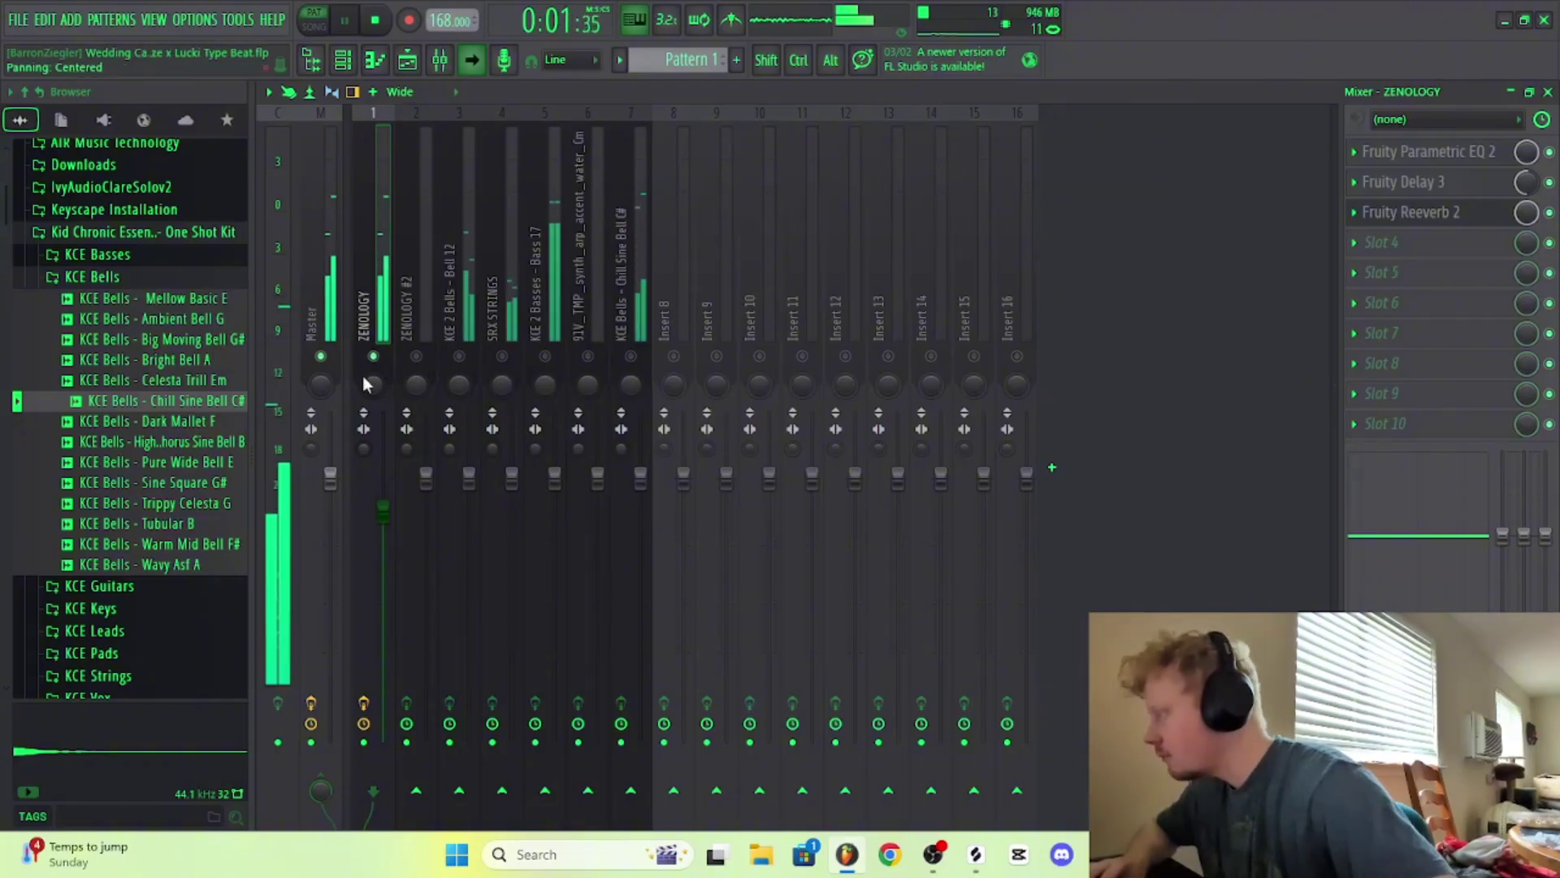
key(space)
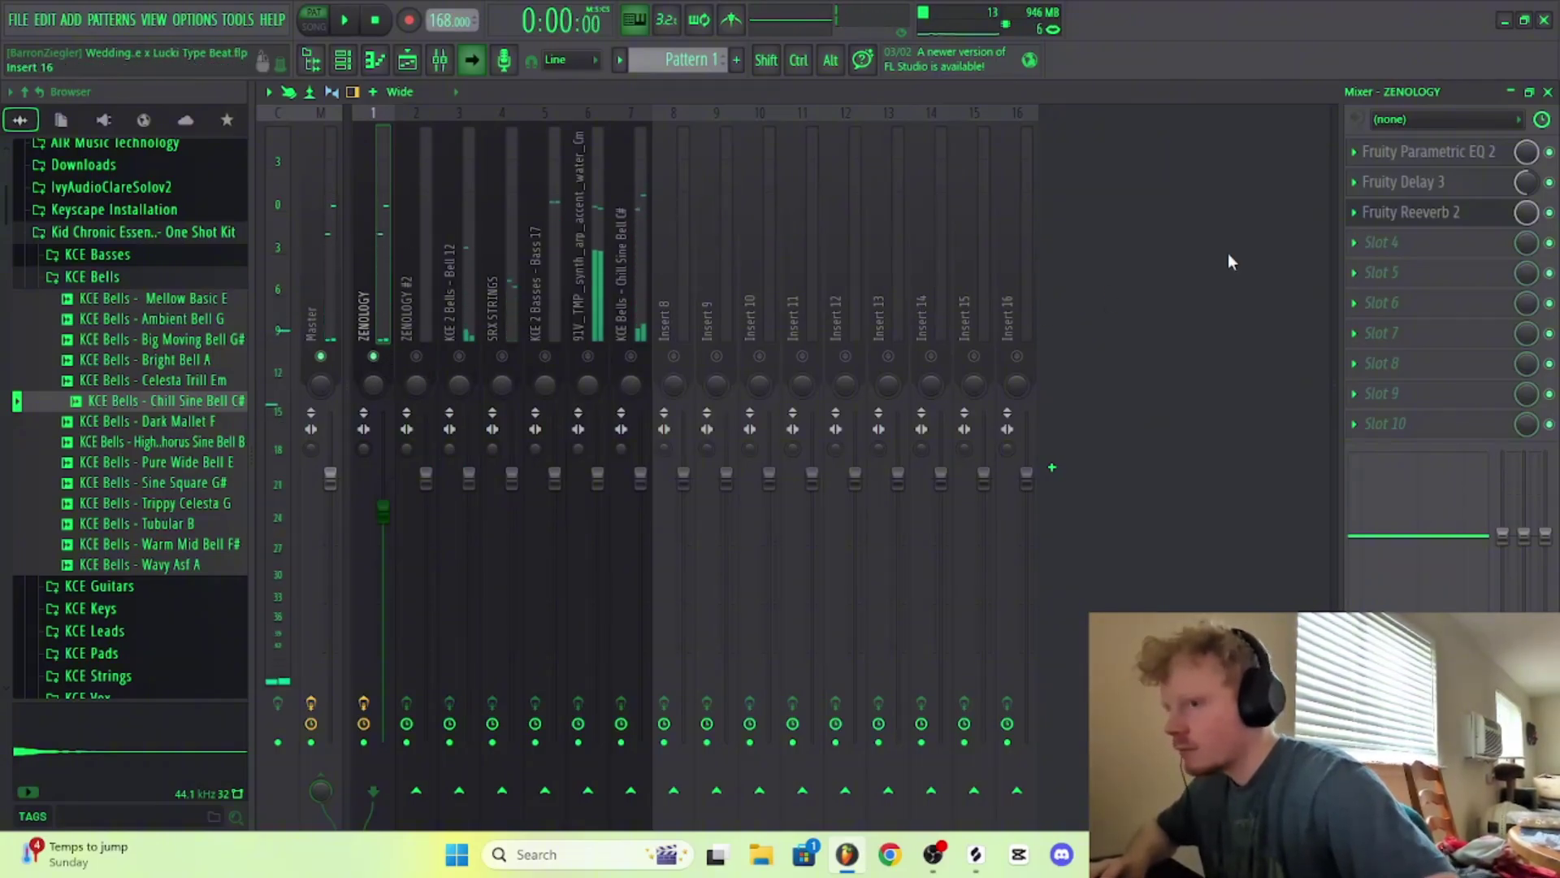
Step: Shift the delay and reverb down one slot on ZENOLOGY and insert UADx LA-2A Tube Compressor in slot 2
drag(1391, 212, 1416, 227)
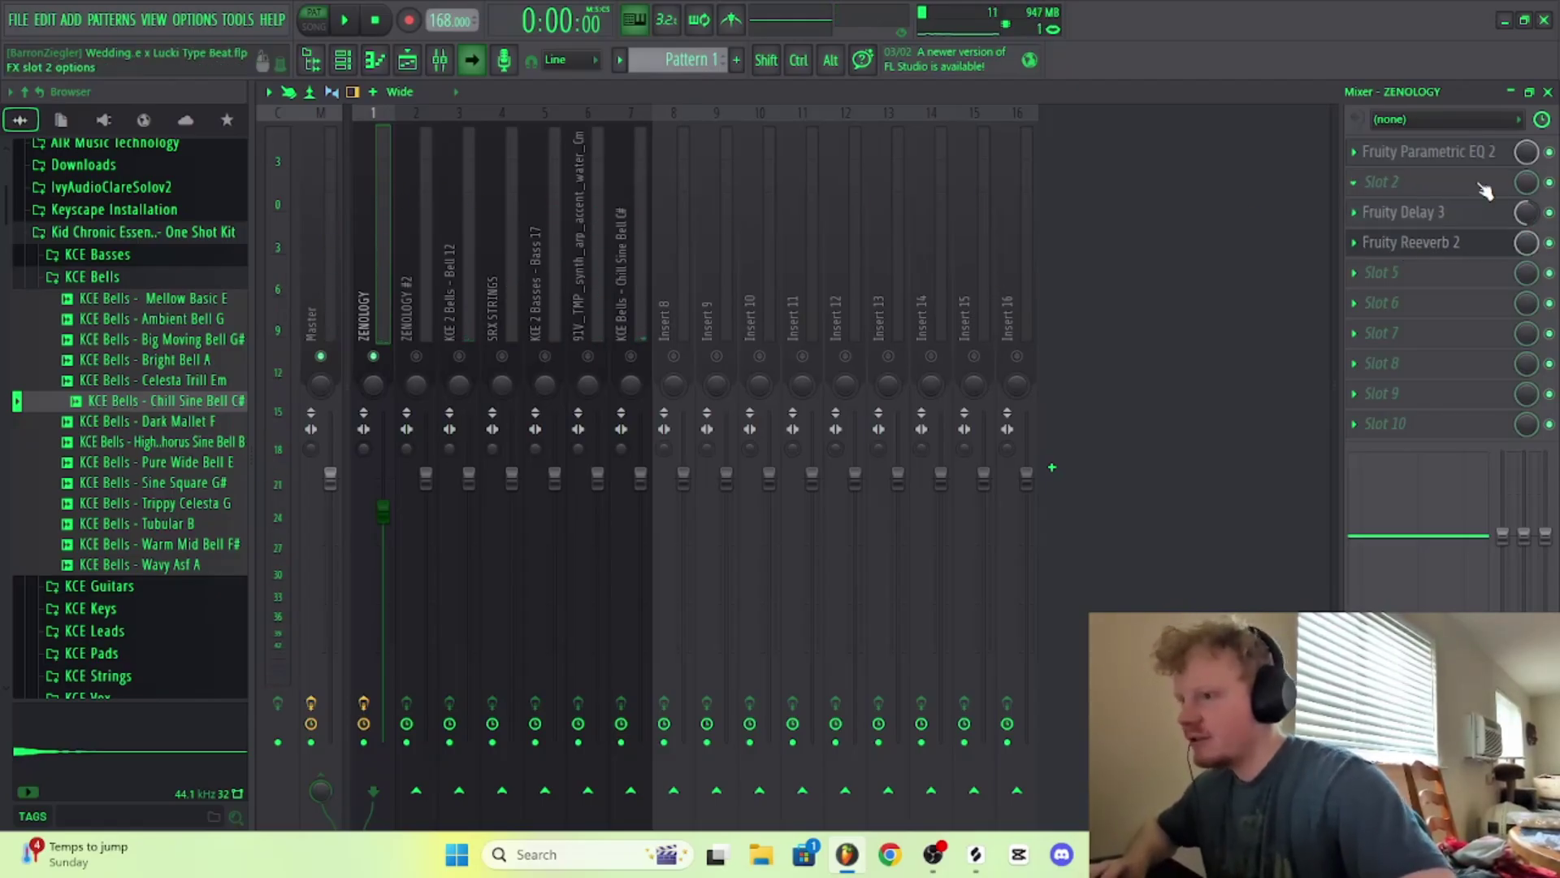
click(1406, 184)
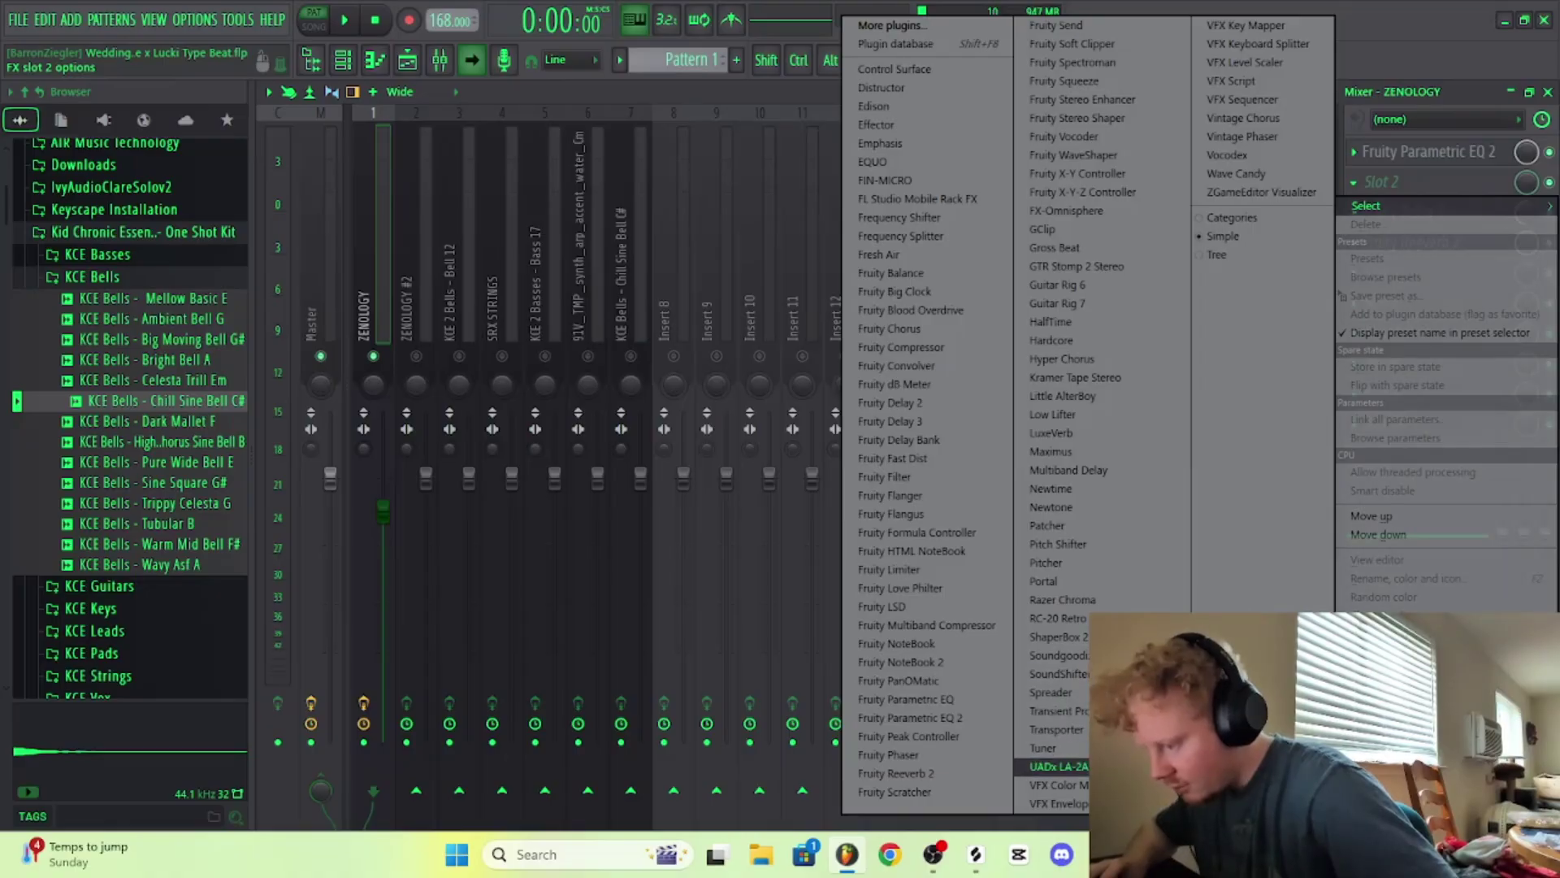
click(1058, 765)
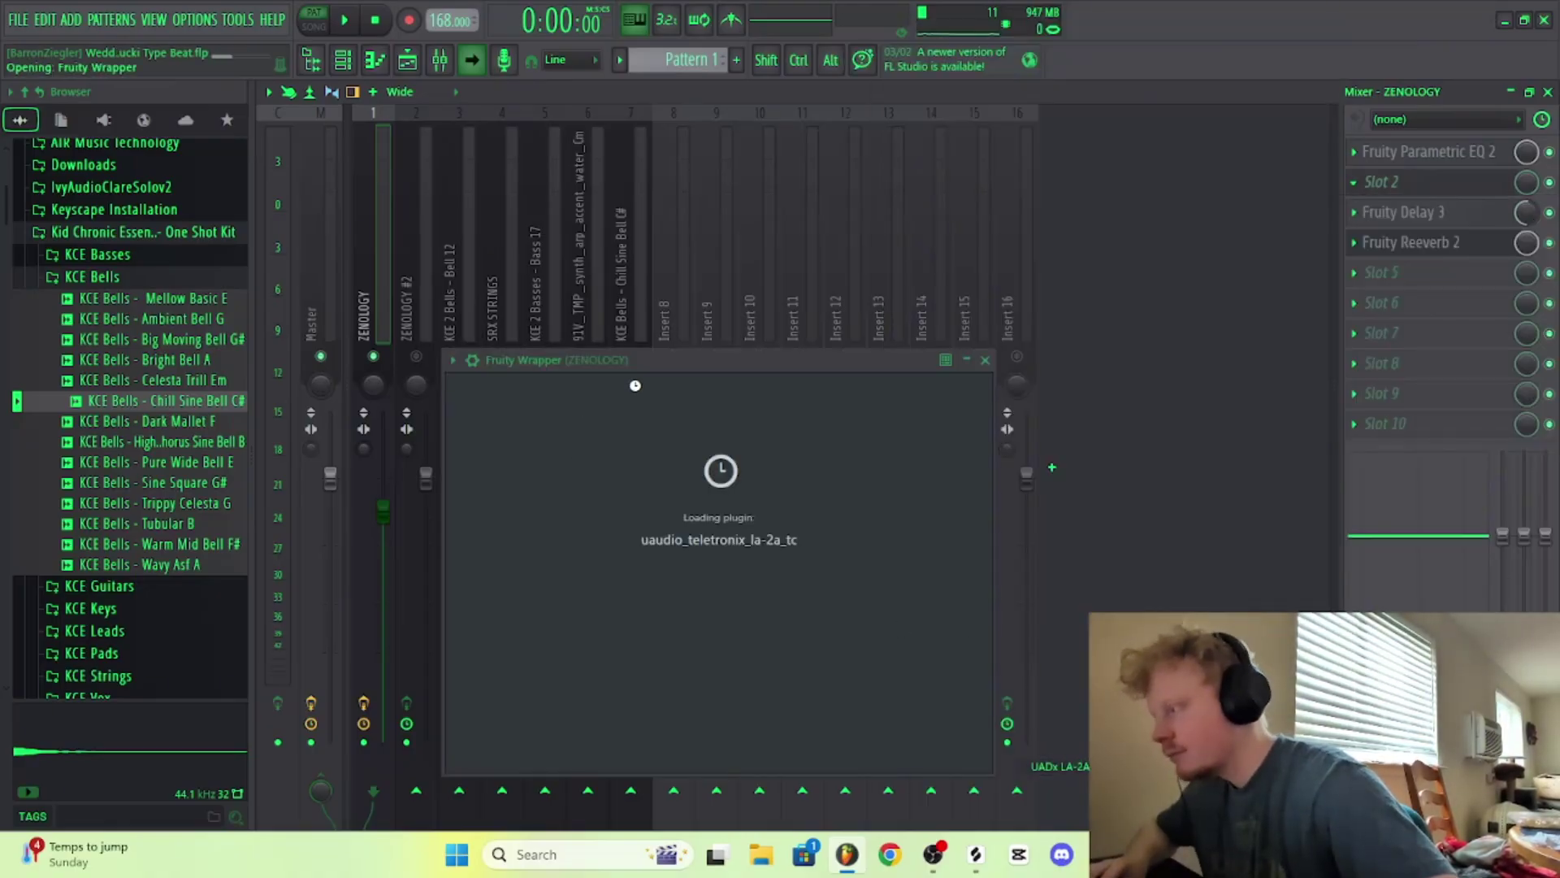
drag(731, 357, 739, 139)
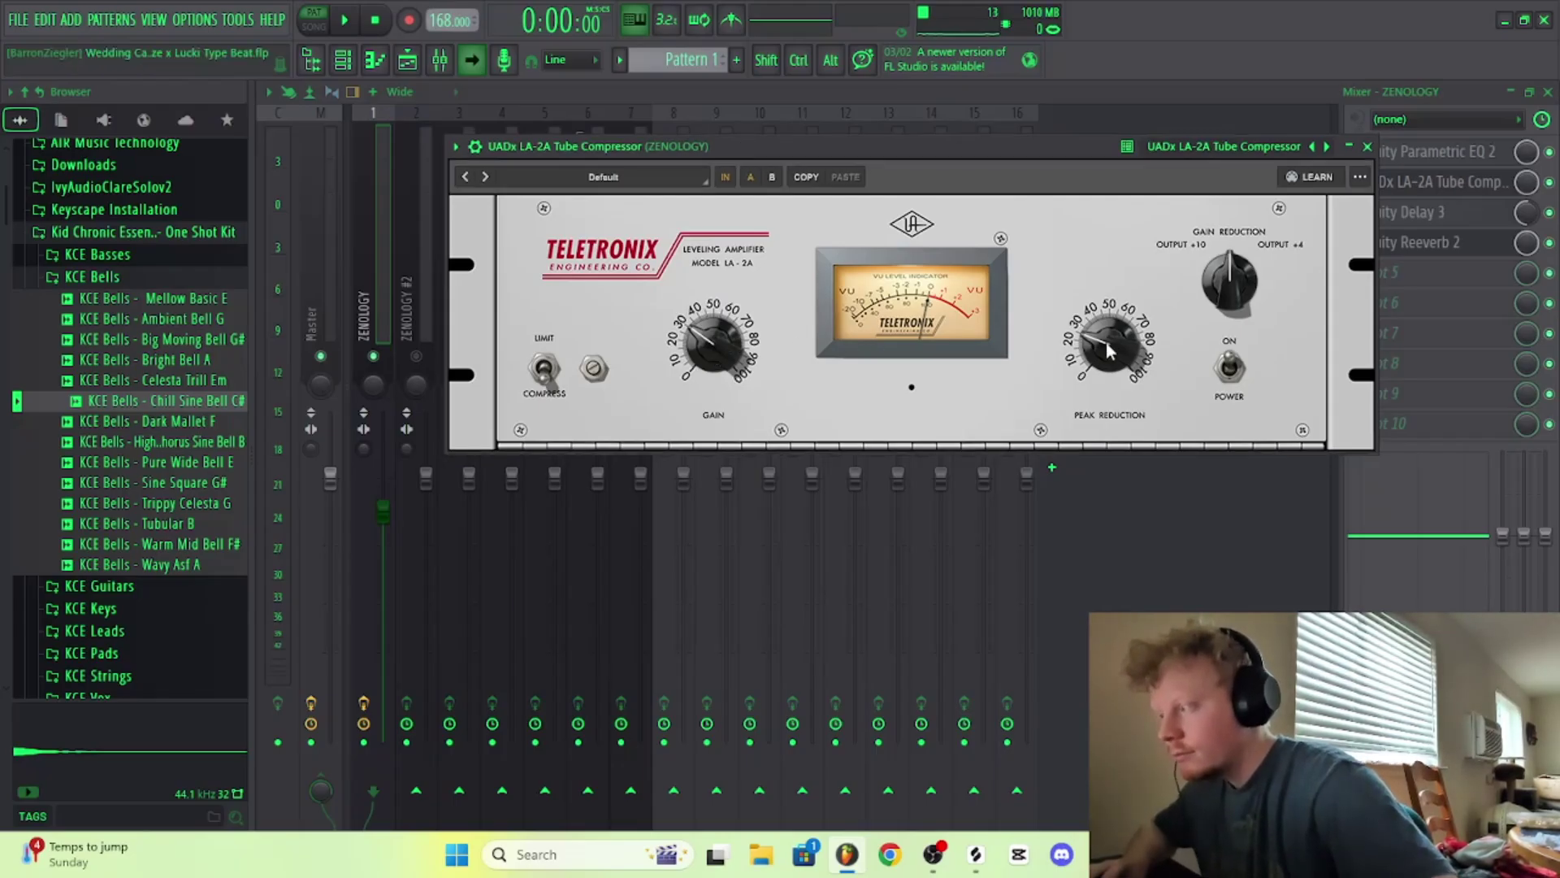
Step: Set the LA-2A compressor's Peak Reduction to 39 while the pattern plays, and stop playback
drag(1107, 344, 1123, 343)
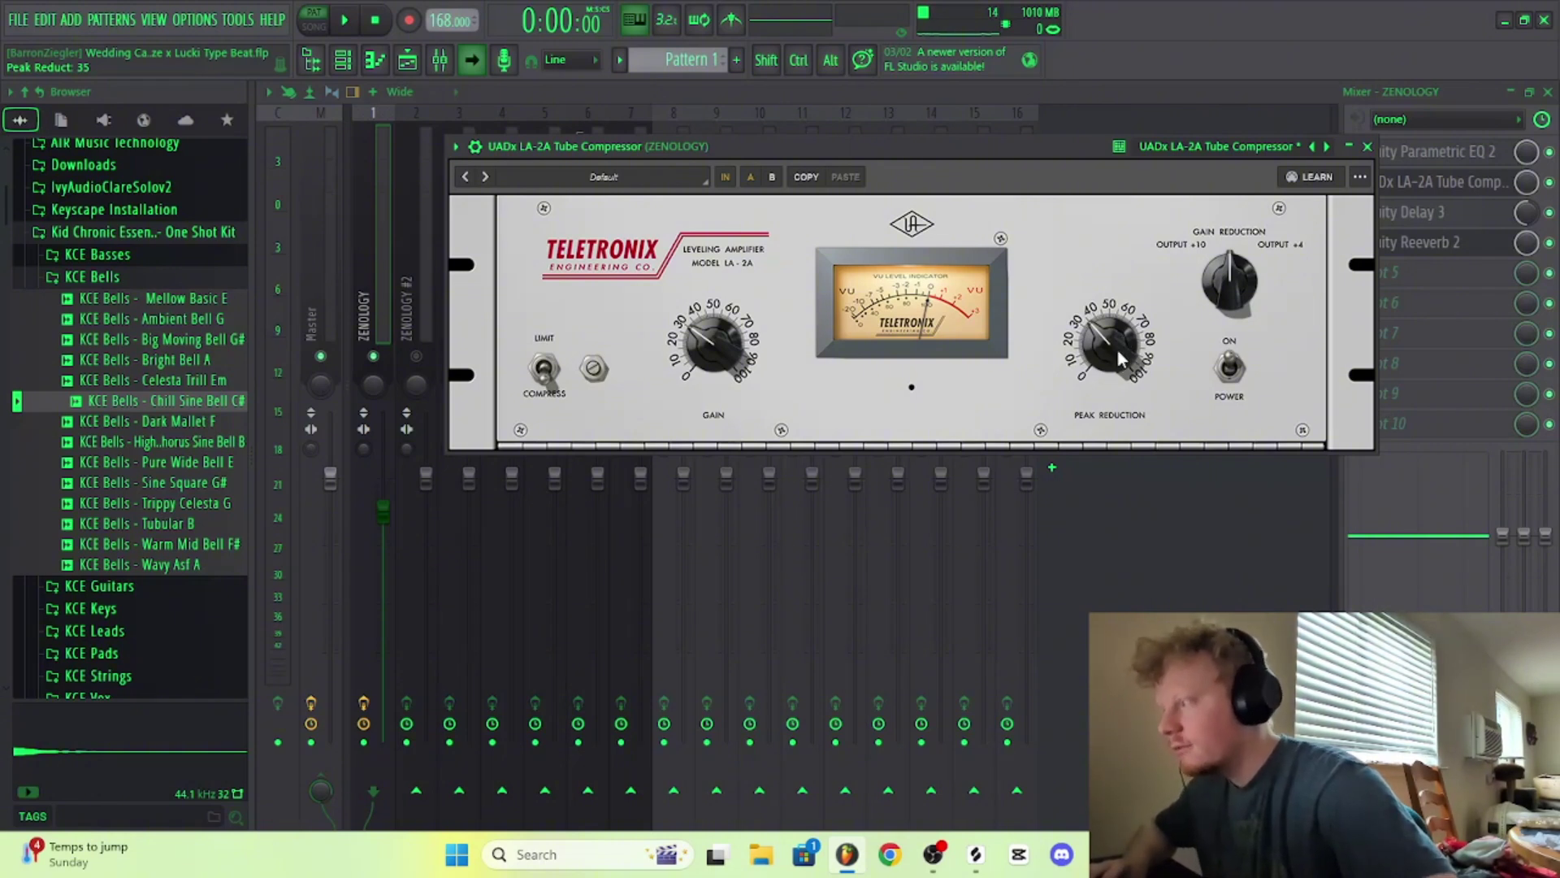
click(311, 25)
click(343, 19)
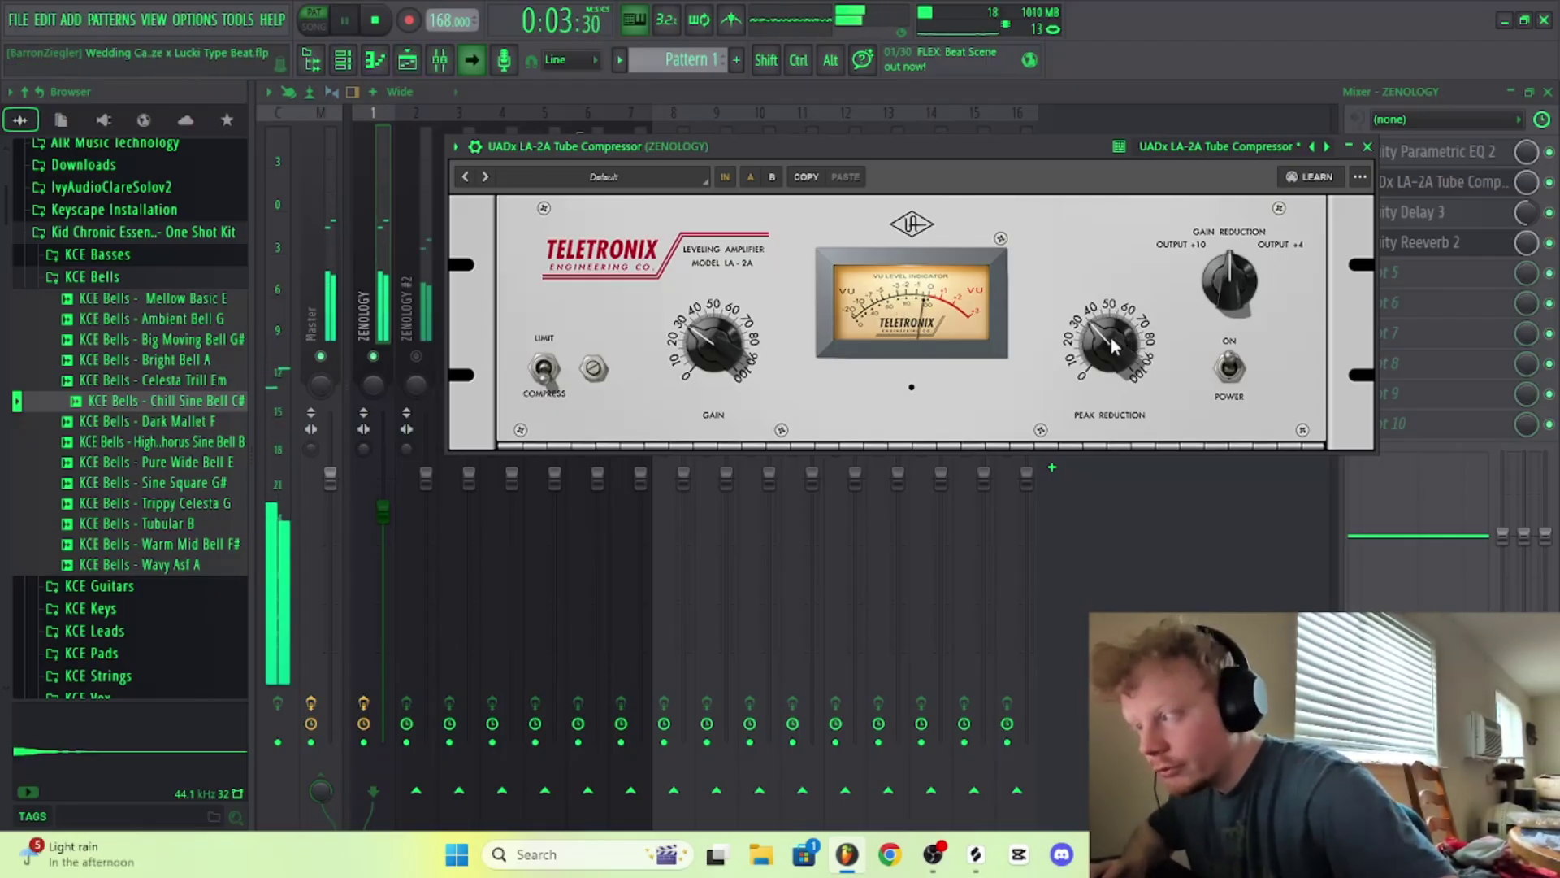
scroll(1118, 337, up, 1)
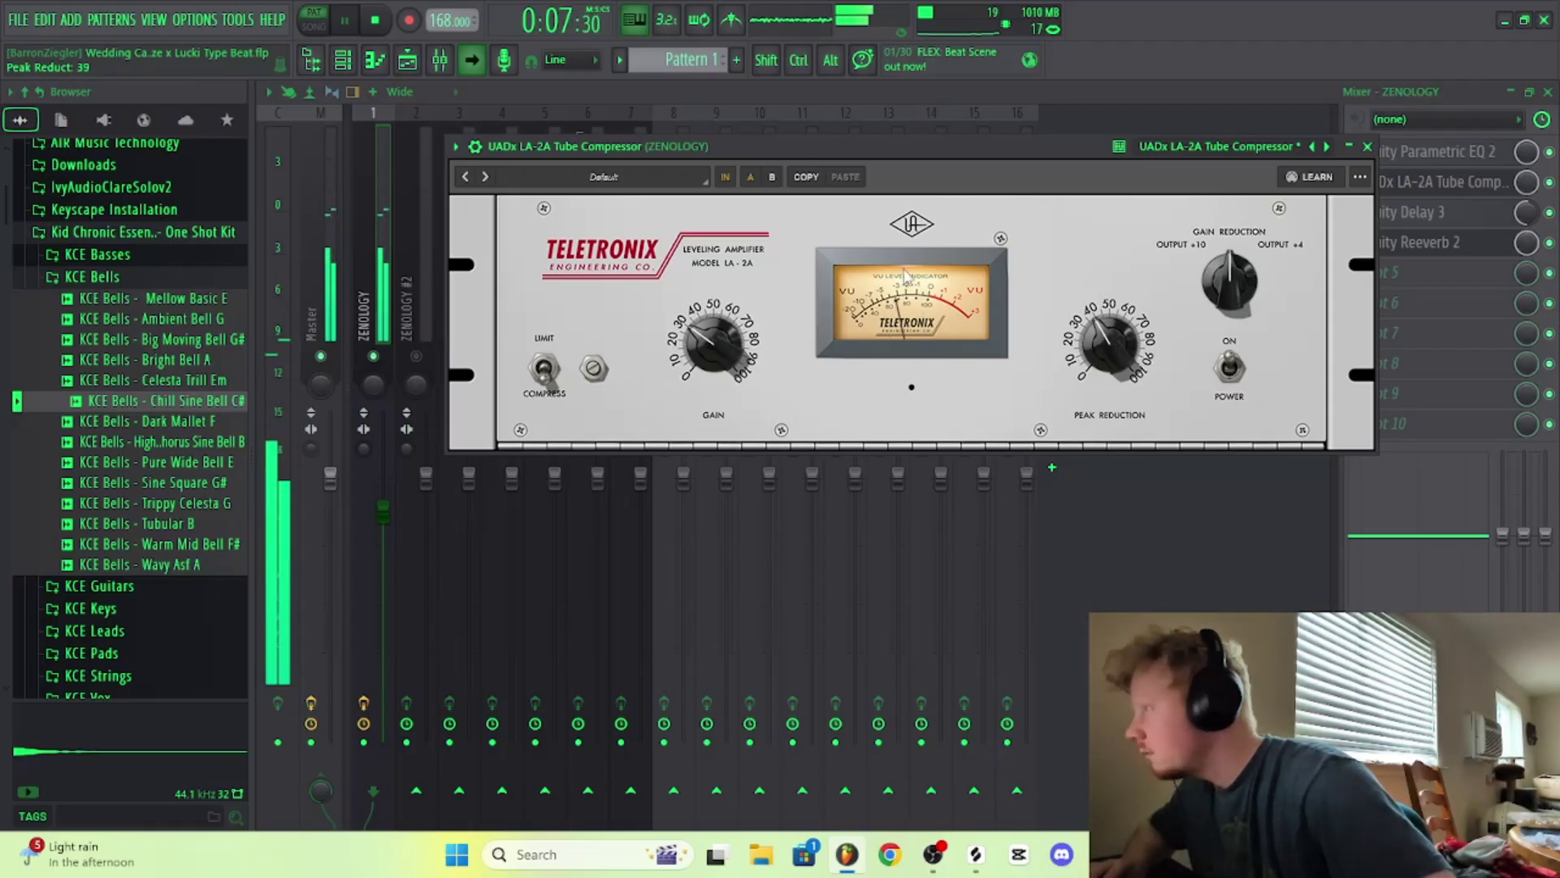
click(347, 31)
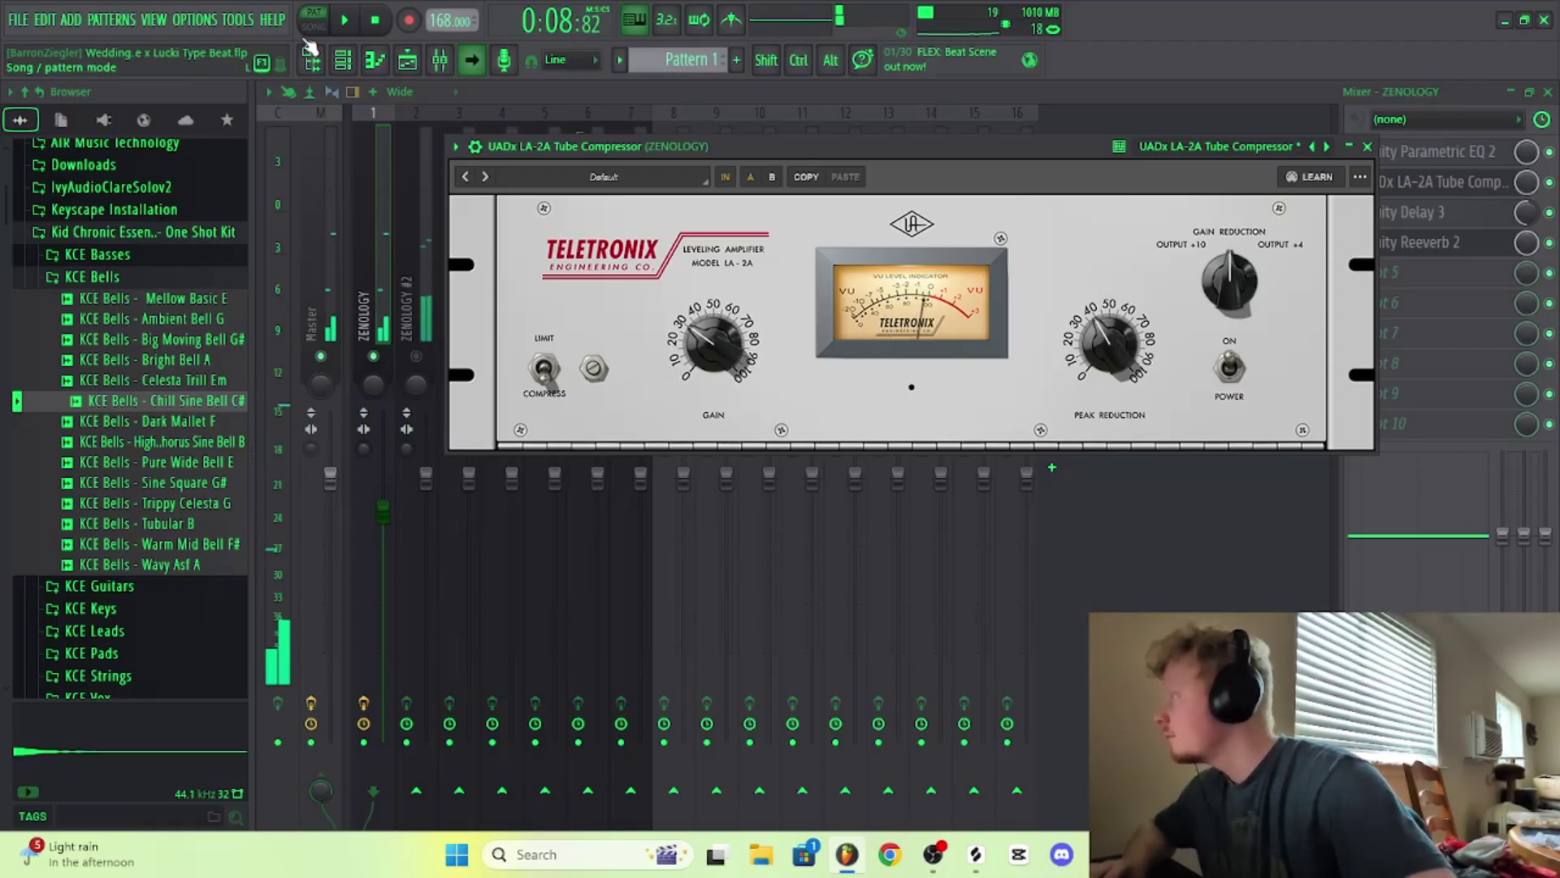
Step: Reopen Fruity Reeverb 2 on ZENOLOGY, set its dry level to 95%, close it and audition the soloed track
click(1470, 242)
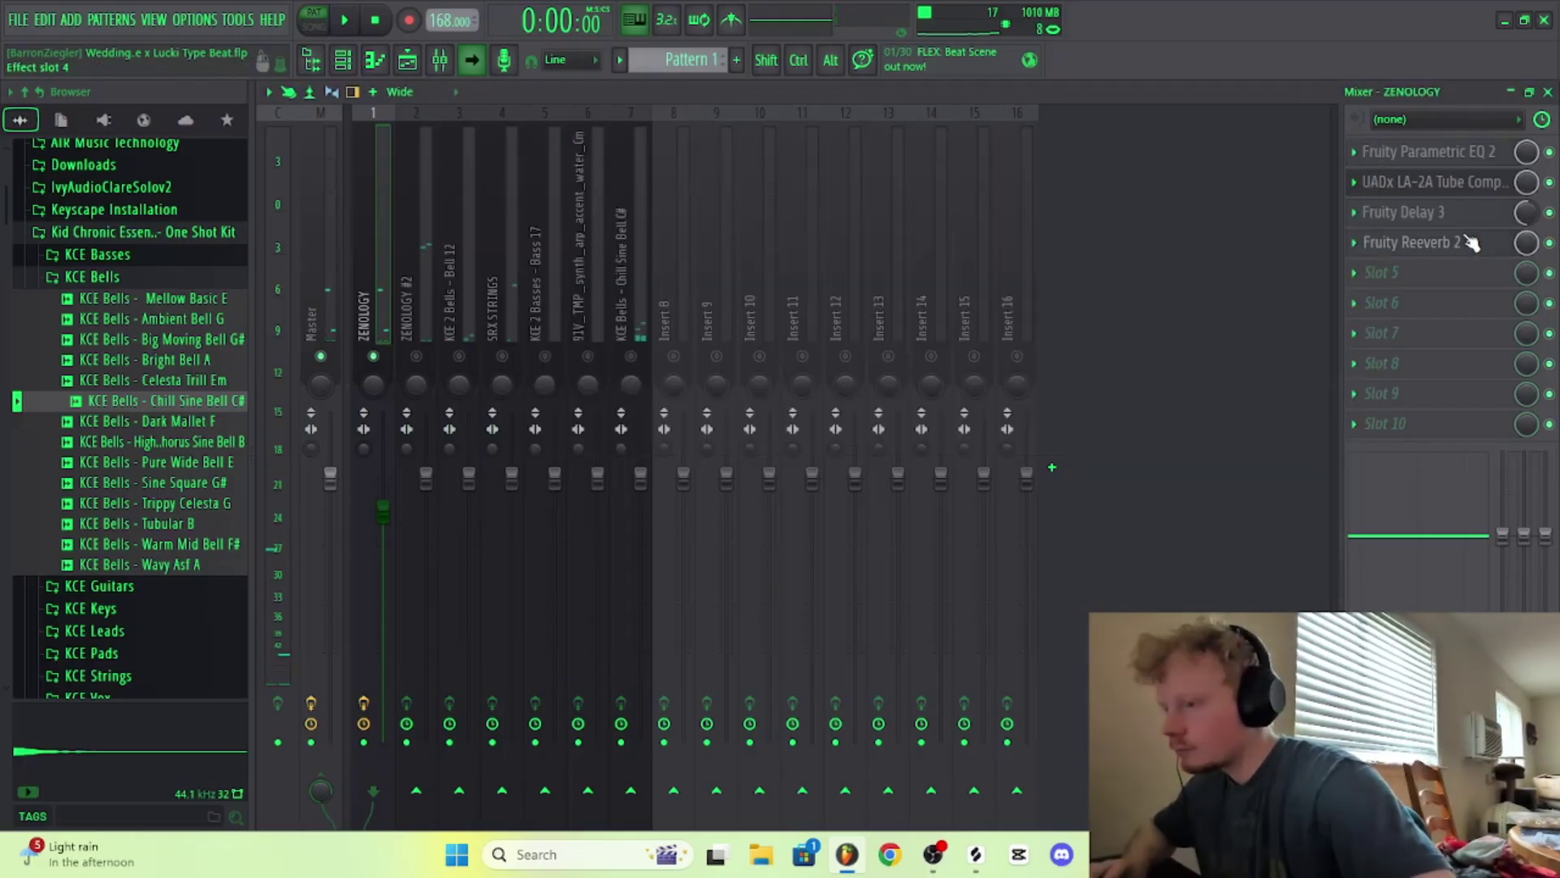
drag(916, 404, 856, 389)
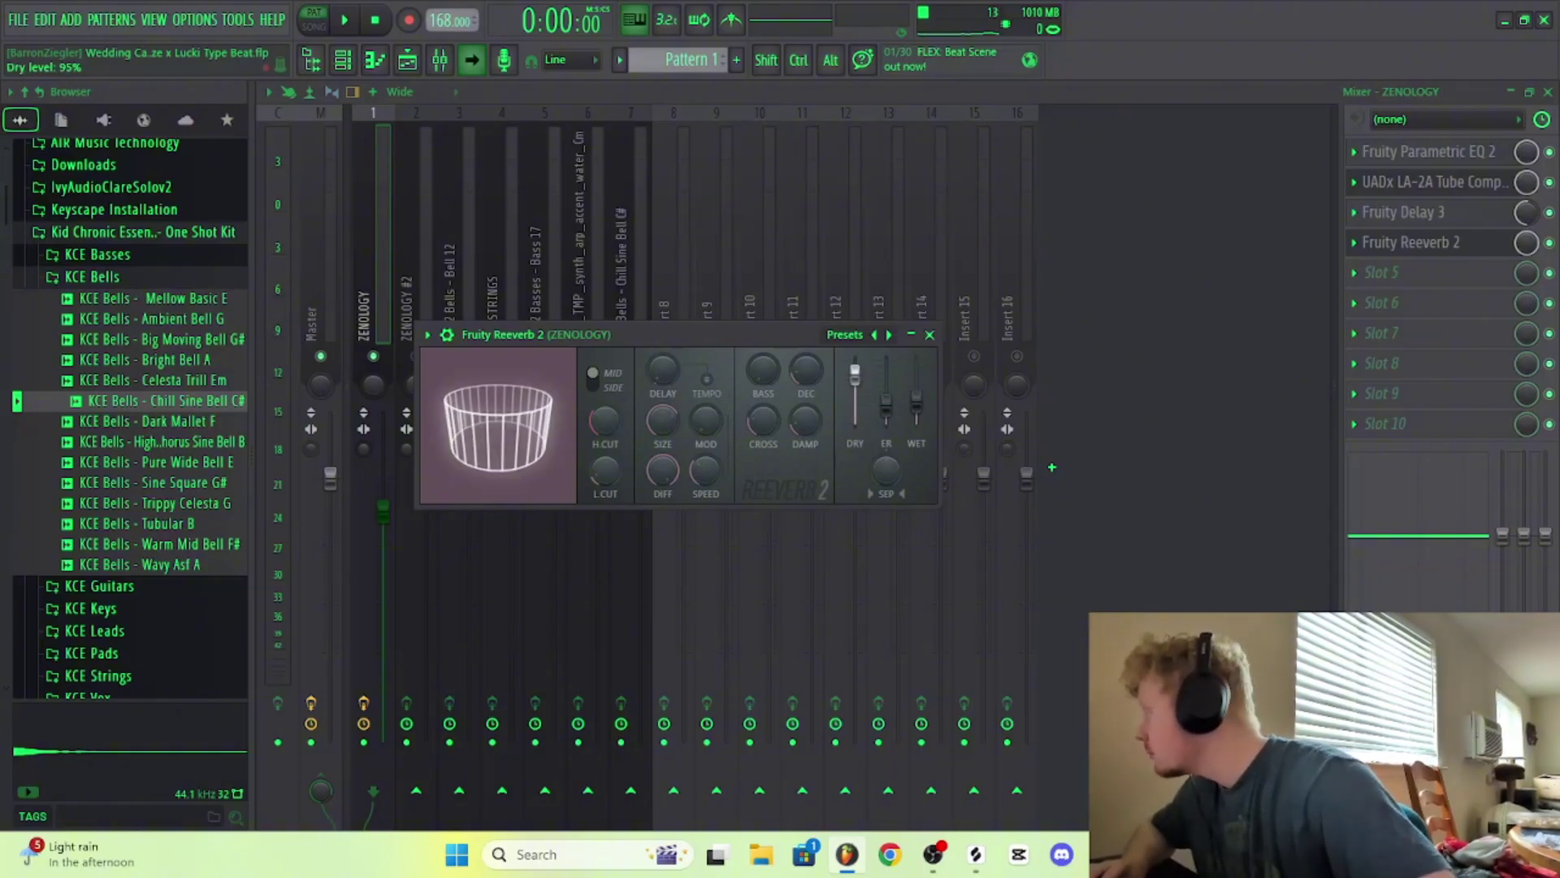
click(929, 334)
key(space)
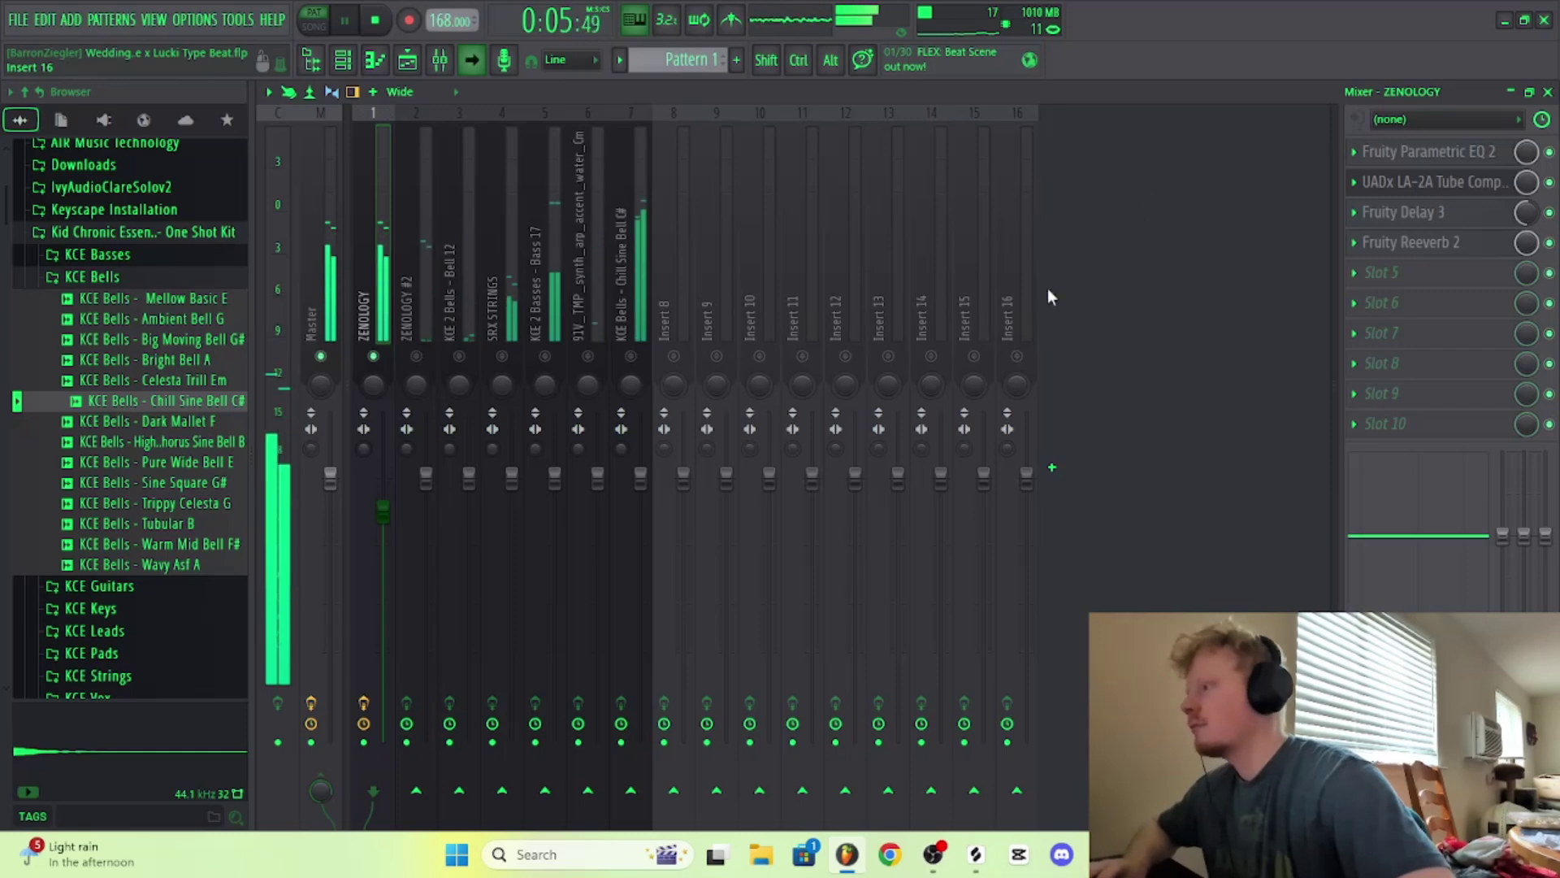
key(space)
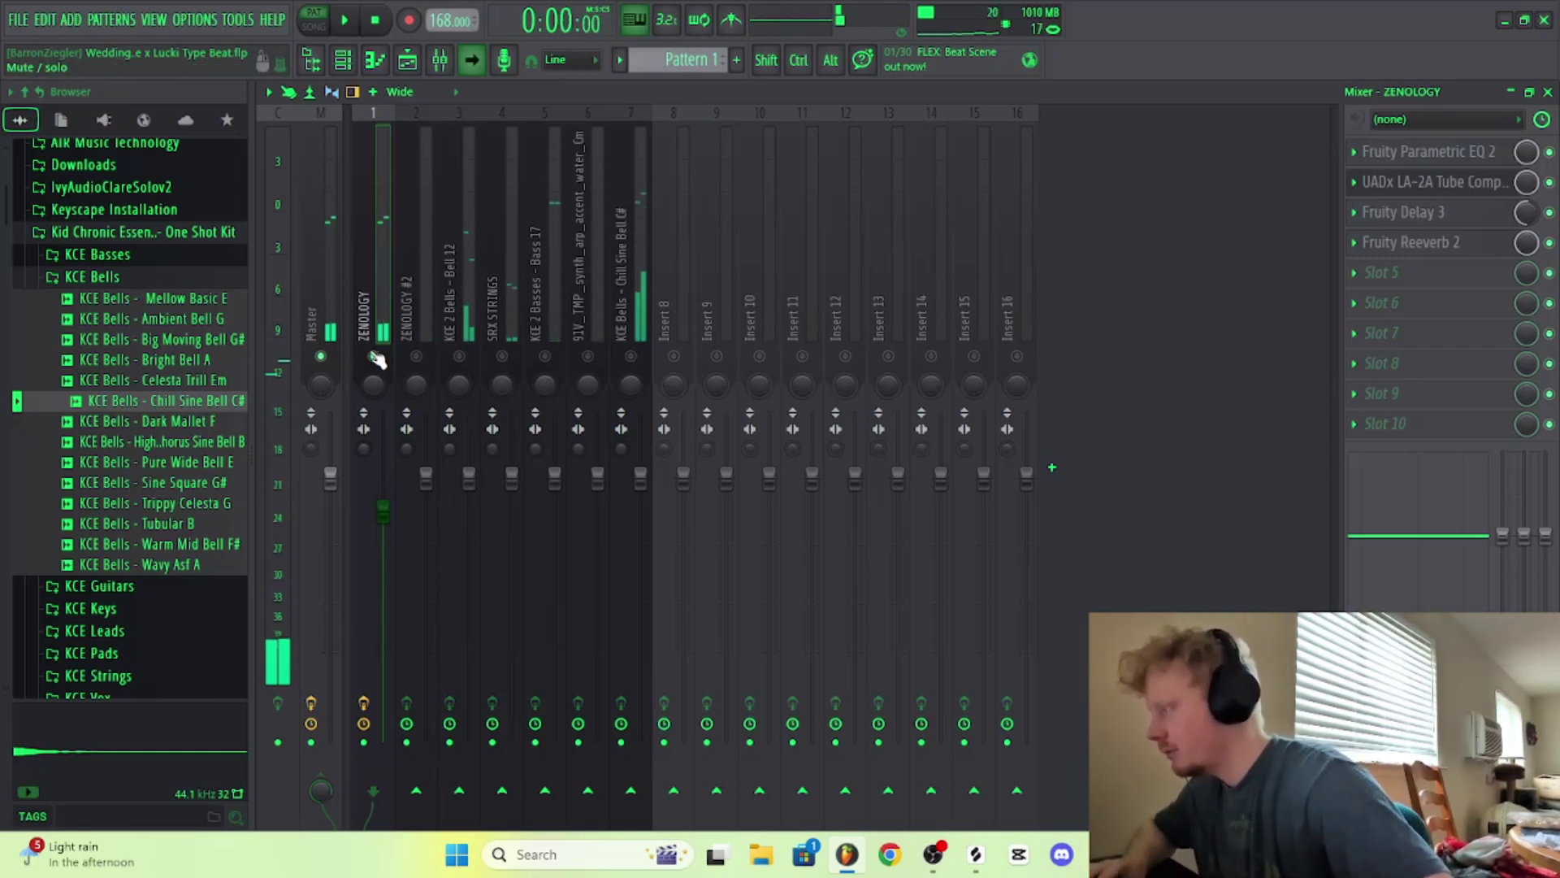
Step: Unsolo the ZENOLOGY track and audition all melodic tracks together
right_click(375, 357)
key(space)
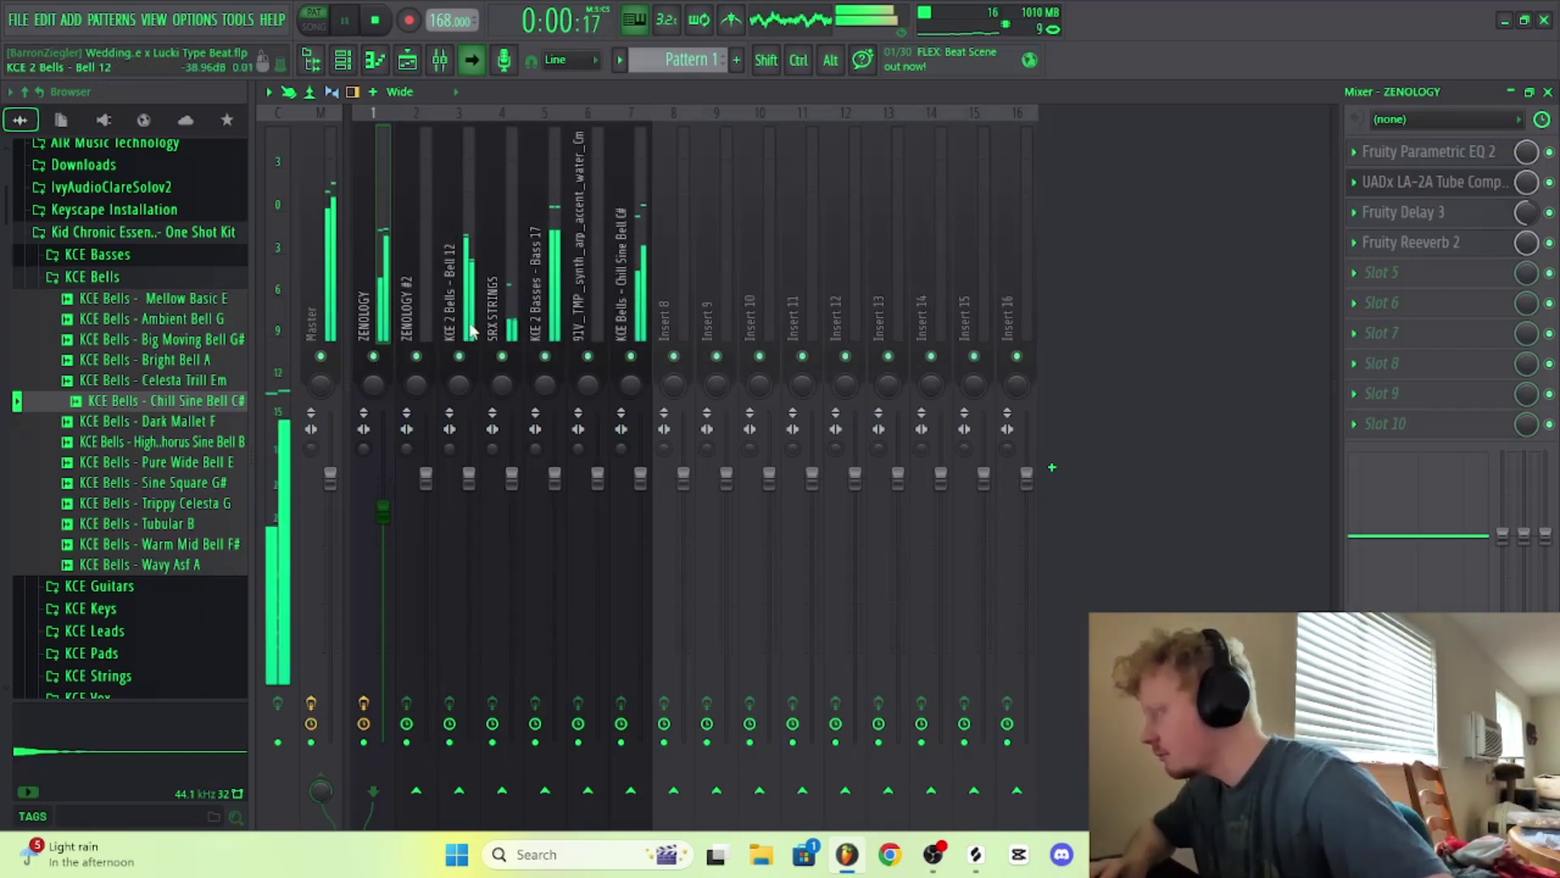
key(space)
Step: Lower the KCE 2 Basses - Bass 17 track's volume slightly while auditioning the full pattern
click(548, 227)
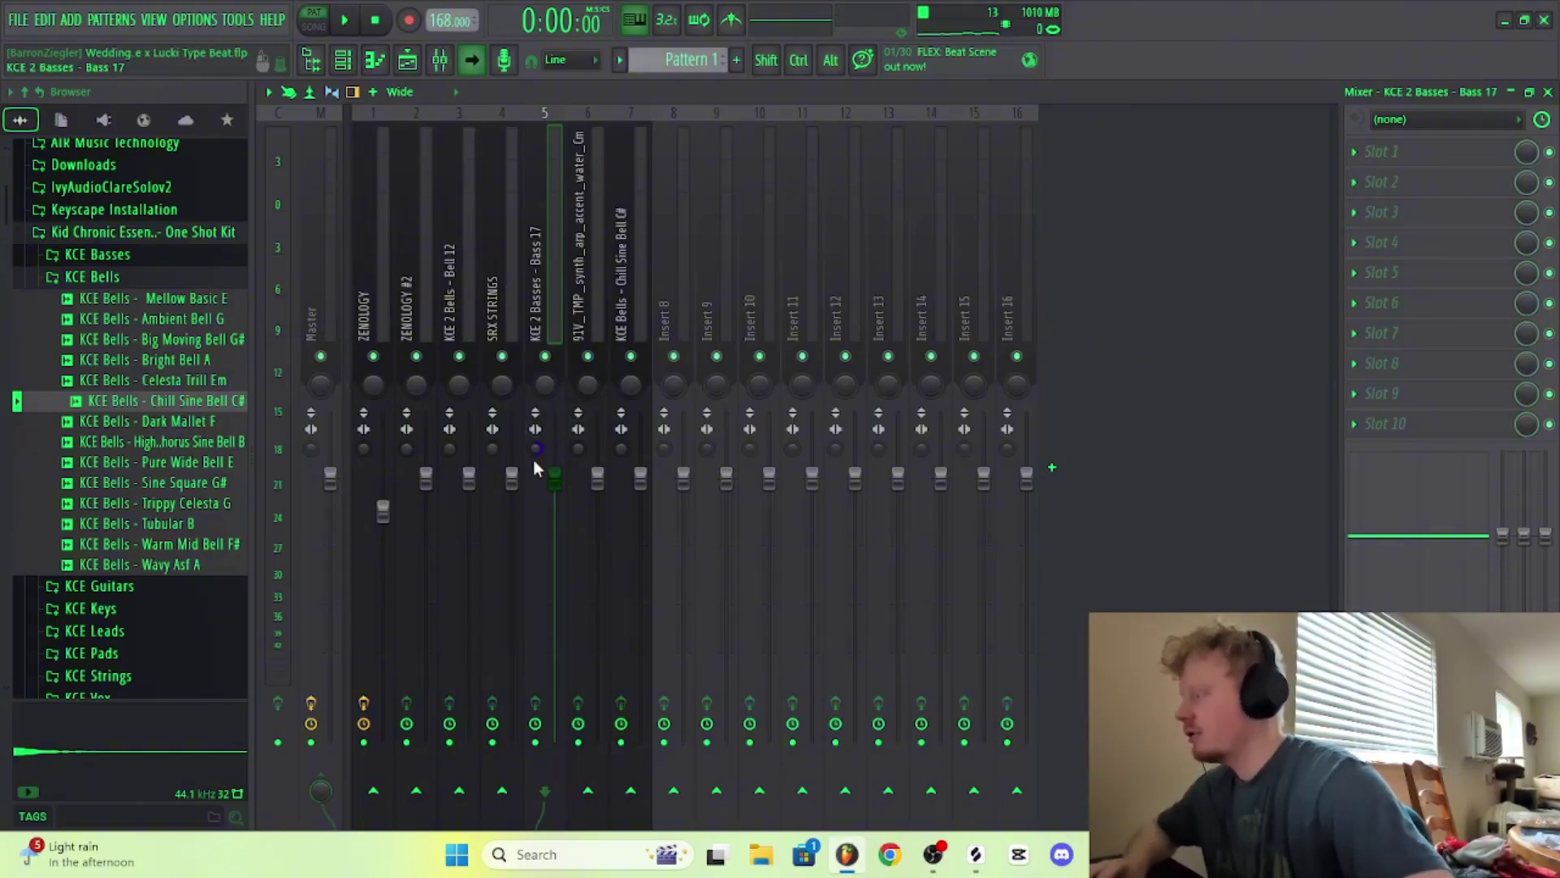
key(space)
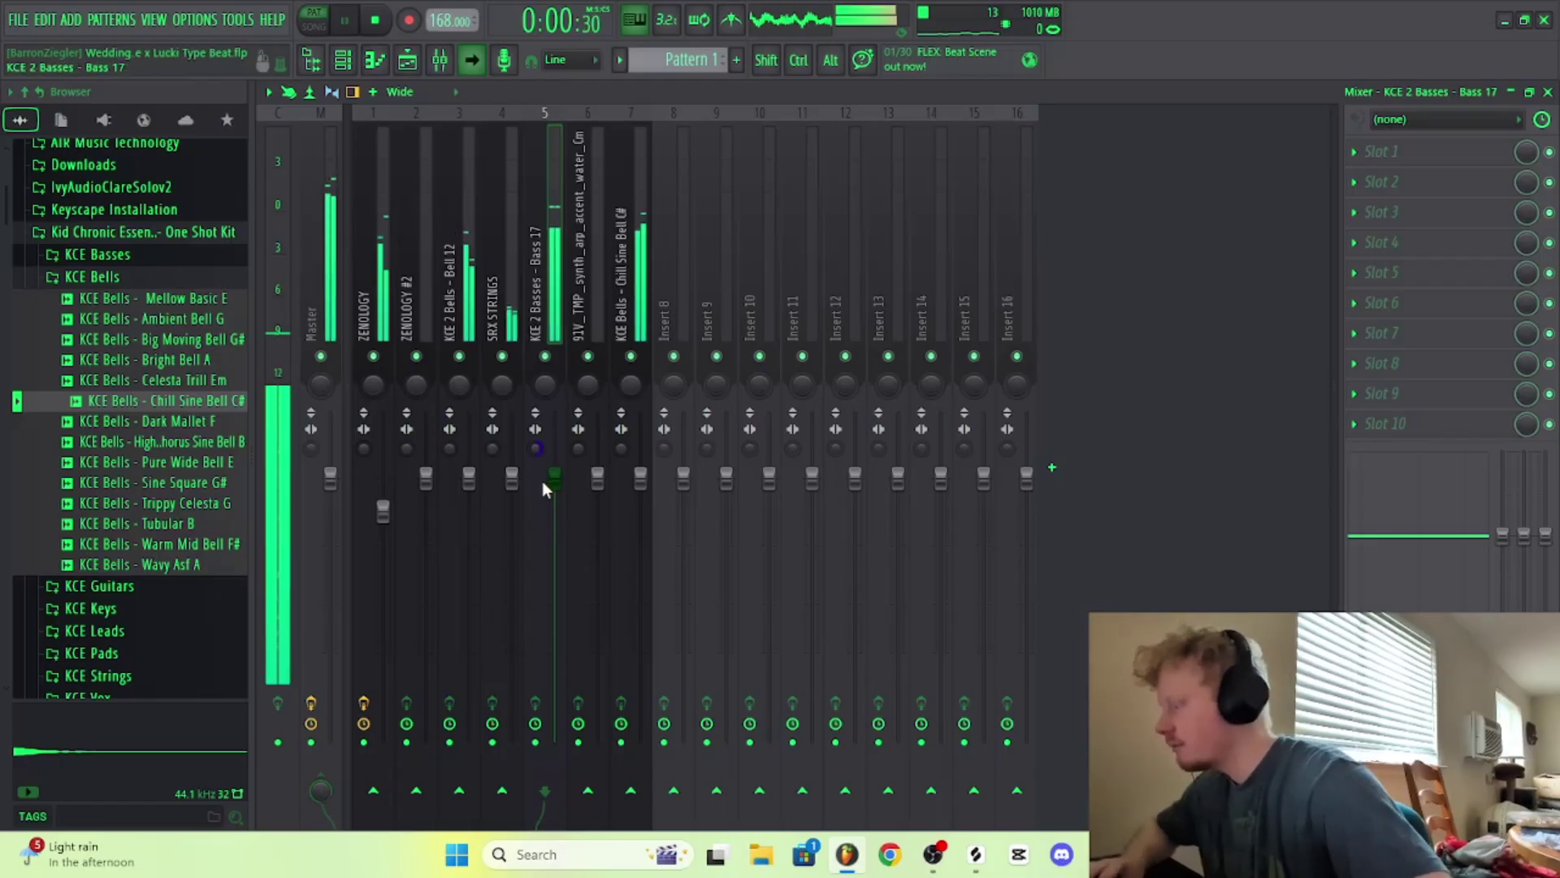
key(space)
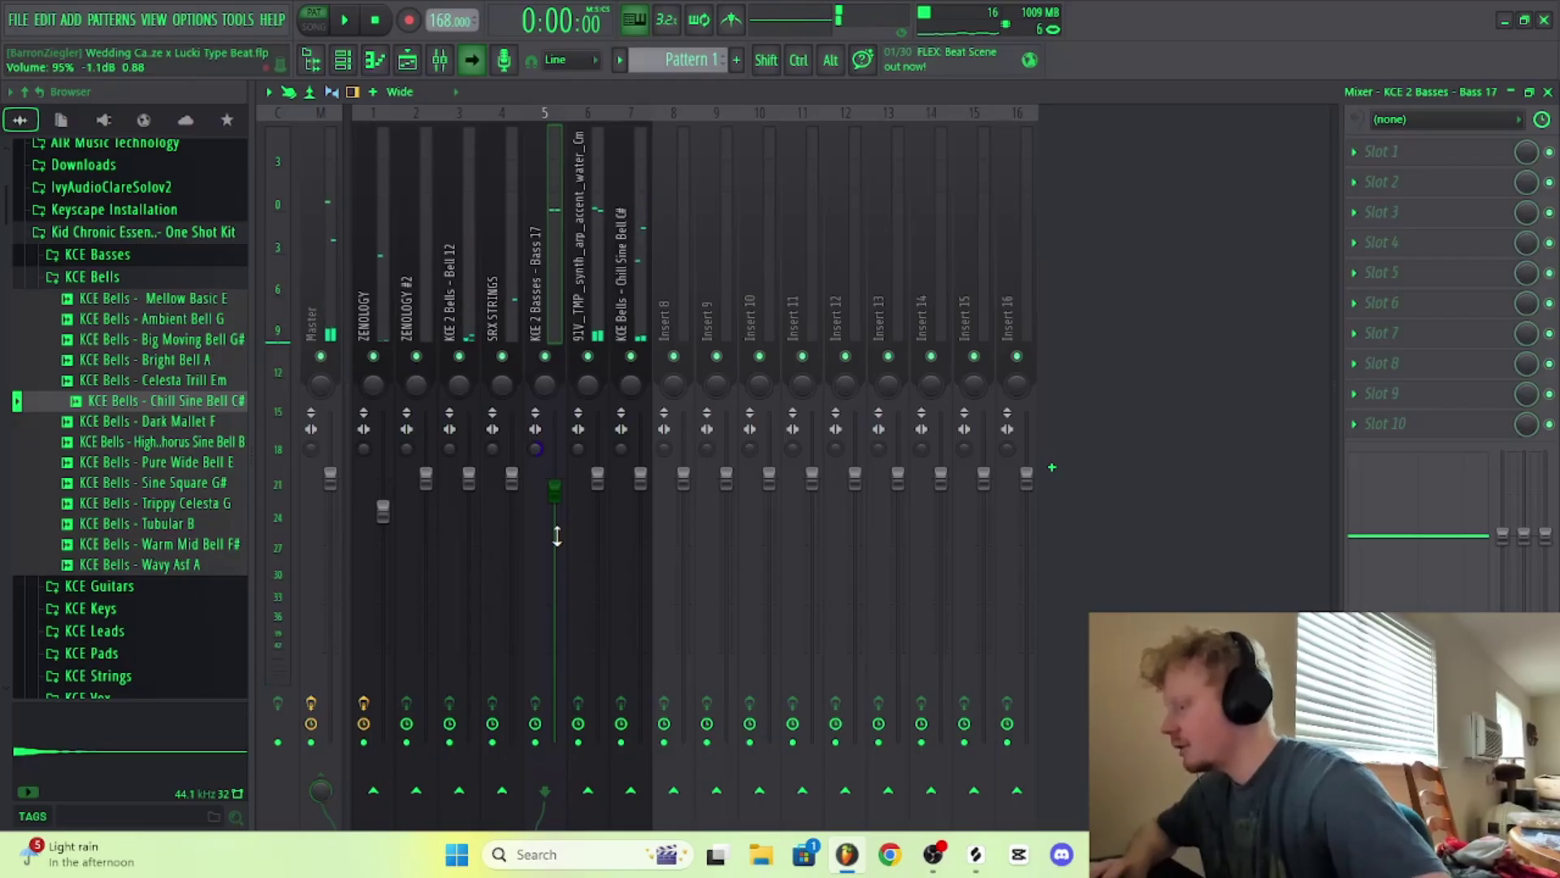
key(space)
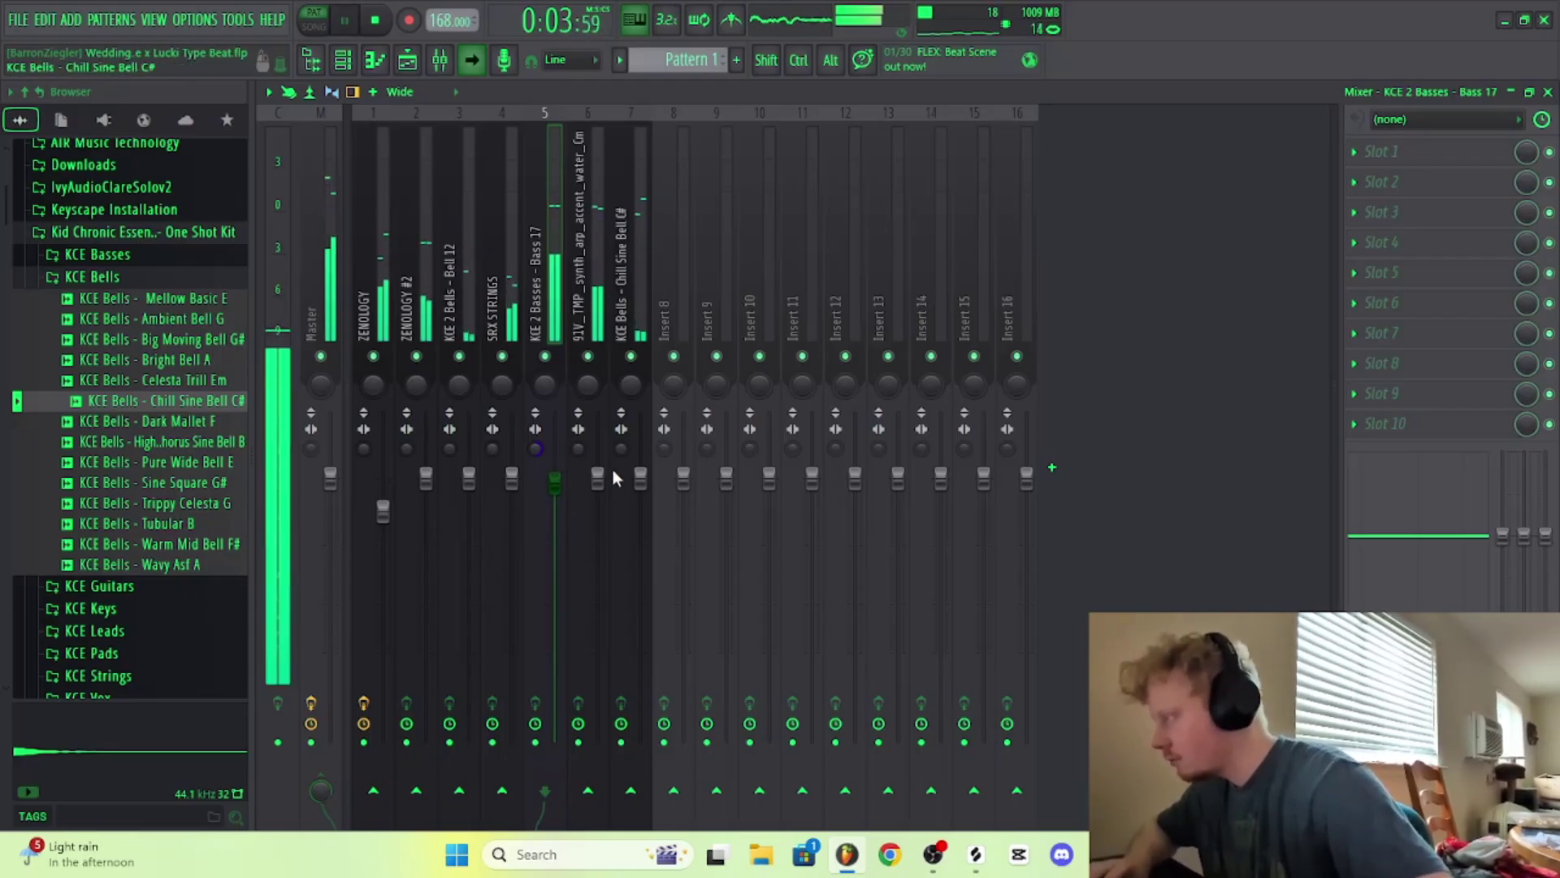
key(space)
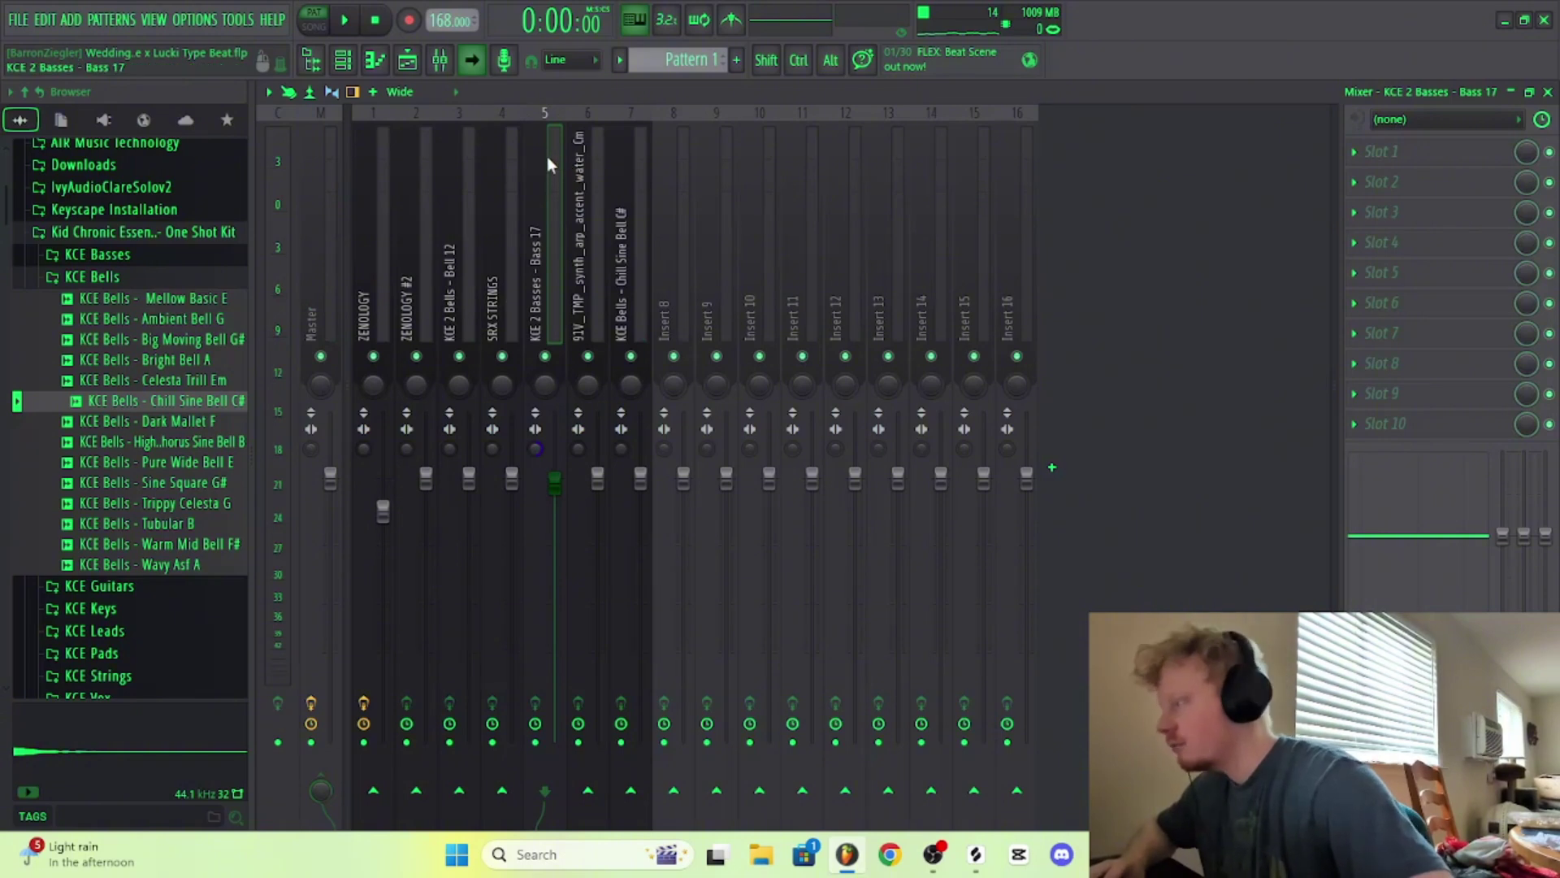
Step: Check the ZENOLOGY, SRX STRINGS and KCE 2 Basses - Bass 17 mixer tracks and audition the full pattern
click(377, 220)
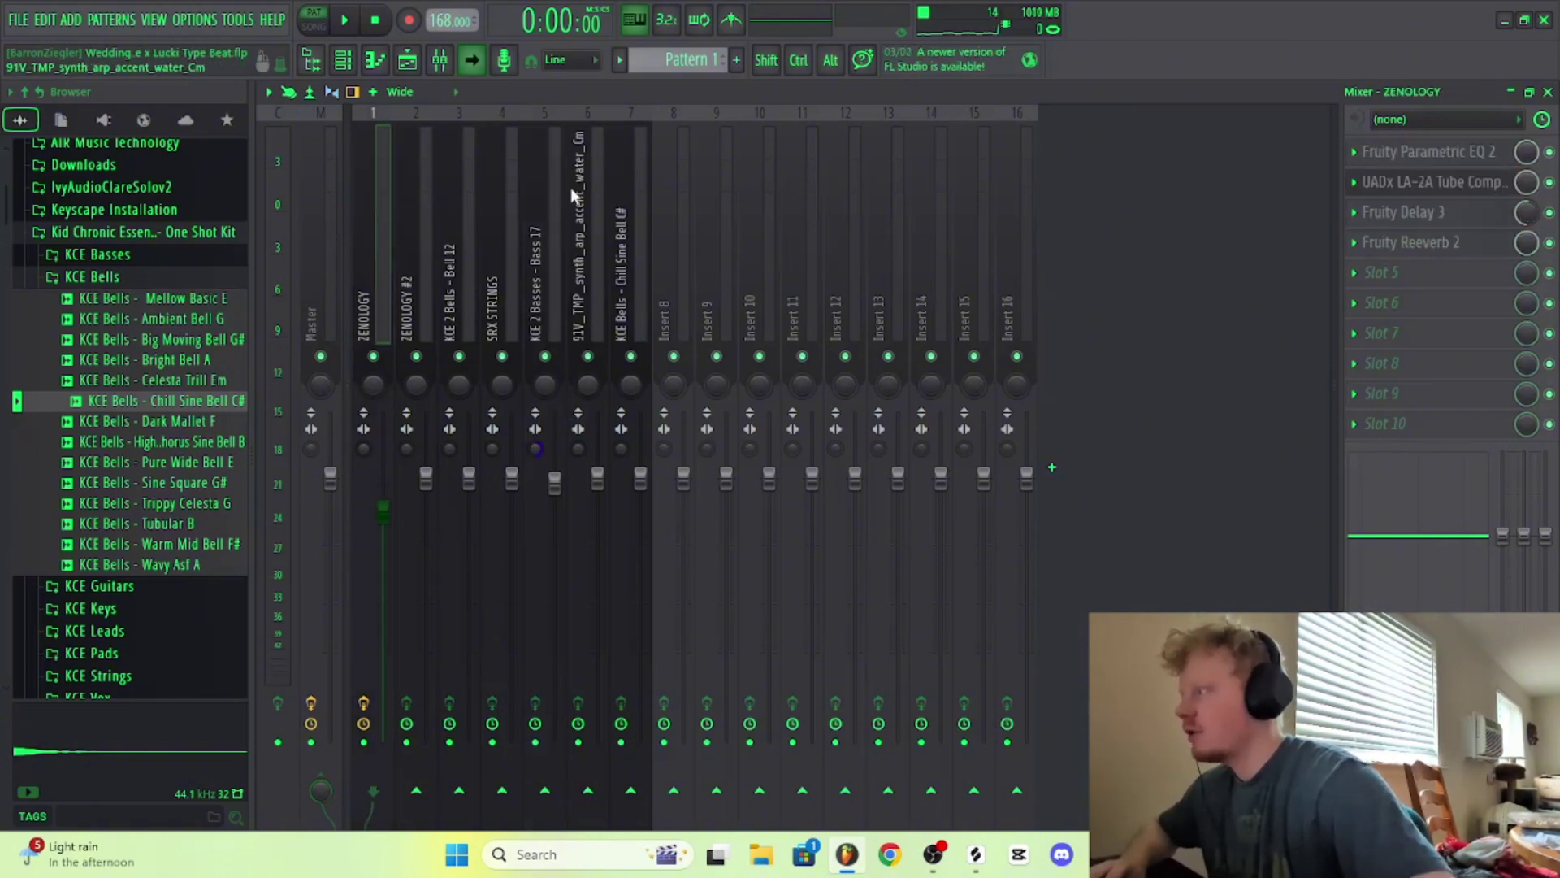
click(501, 213)
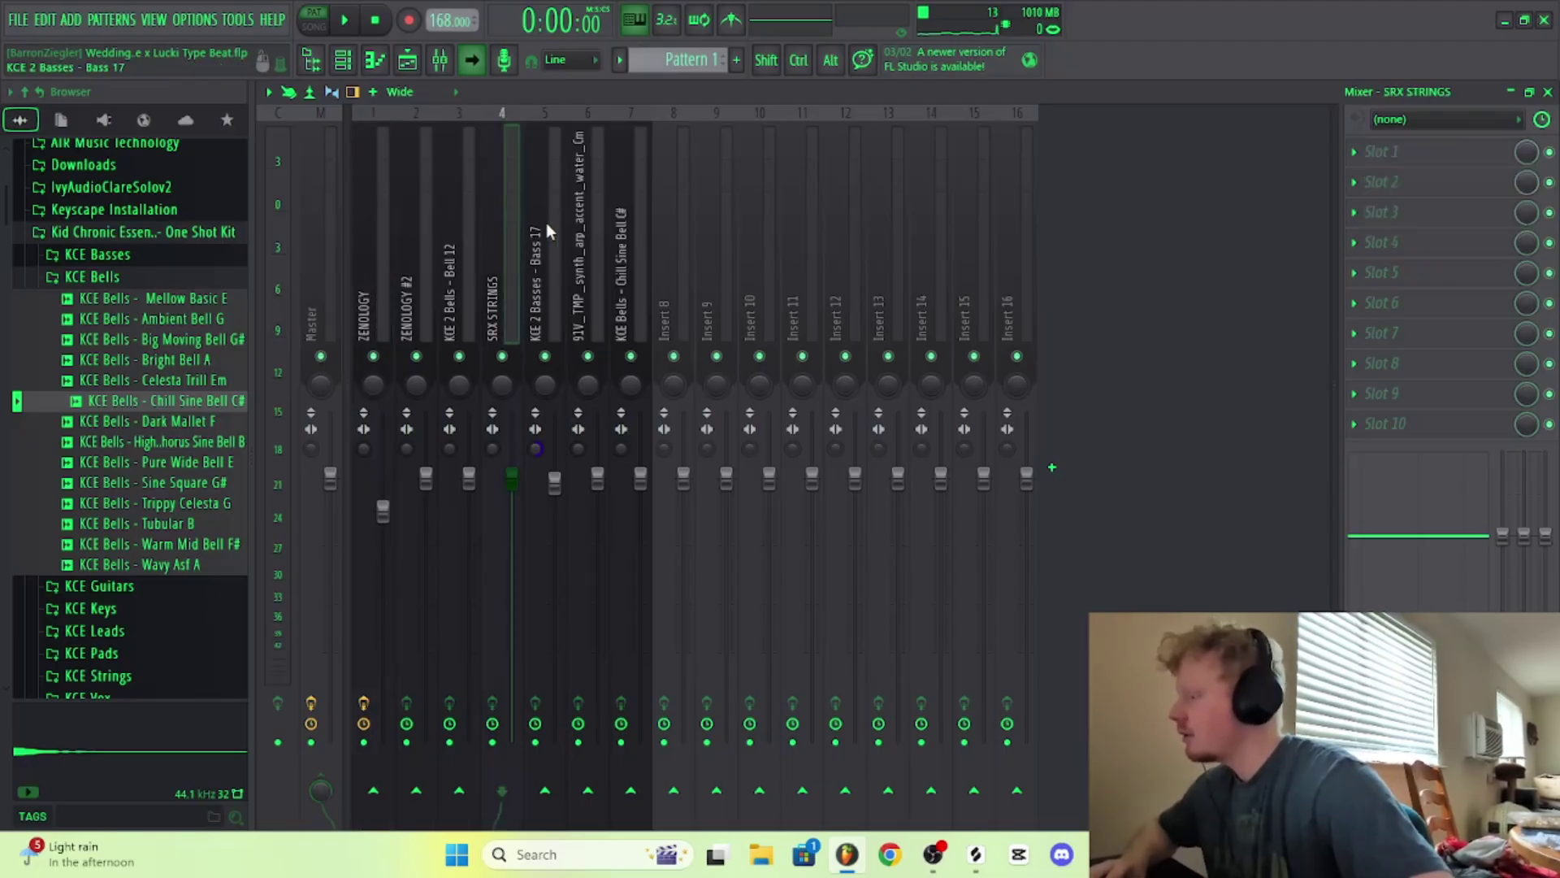
click(534, 225)
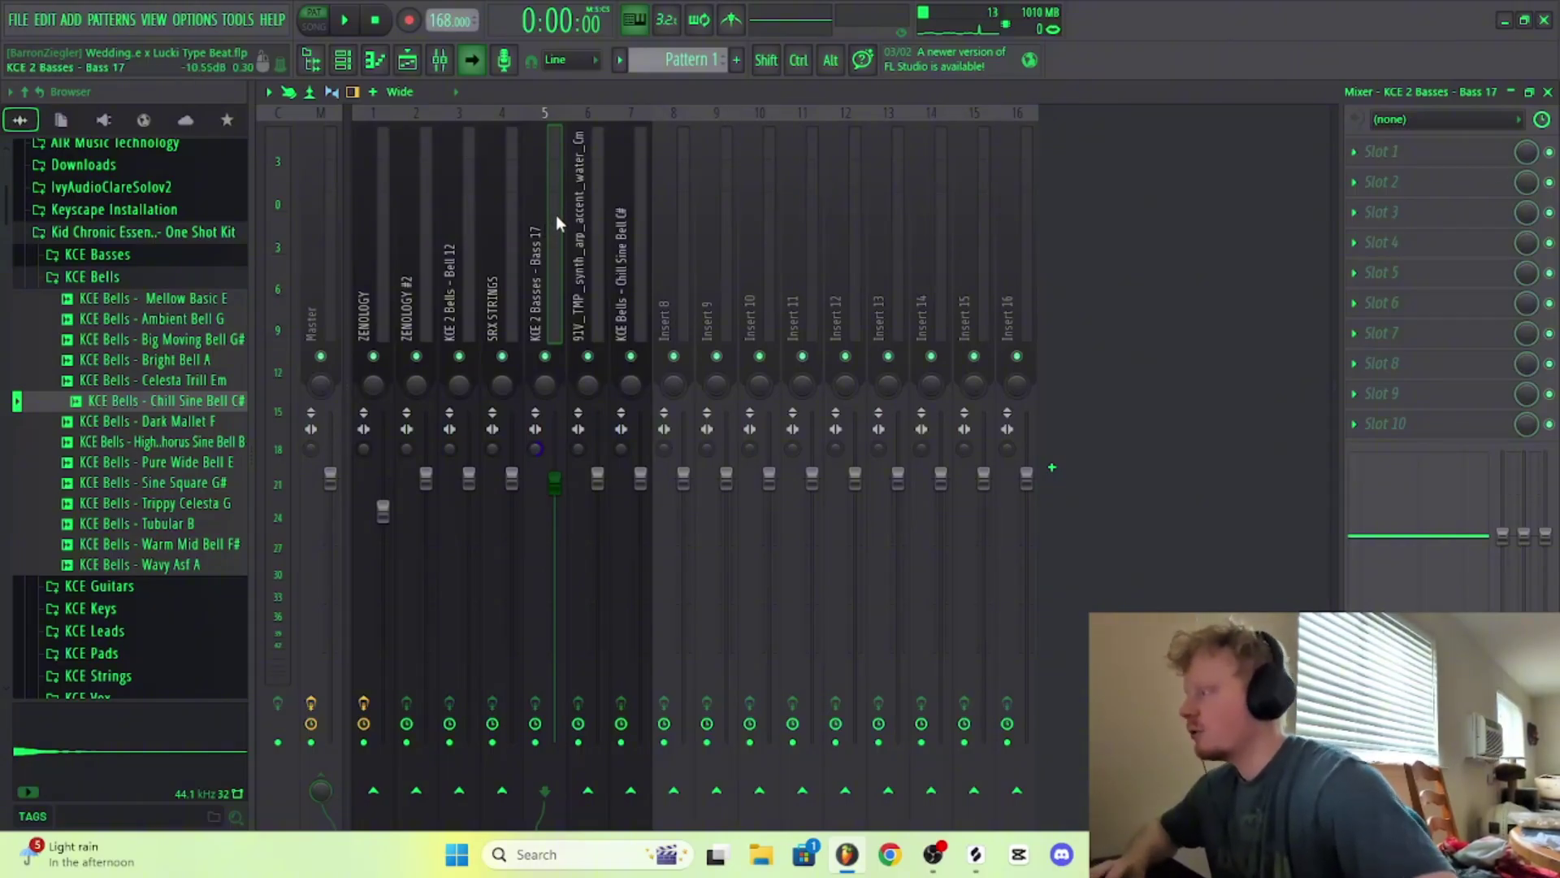
key(space)
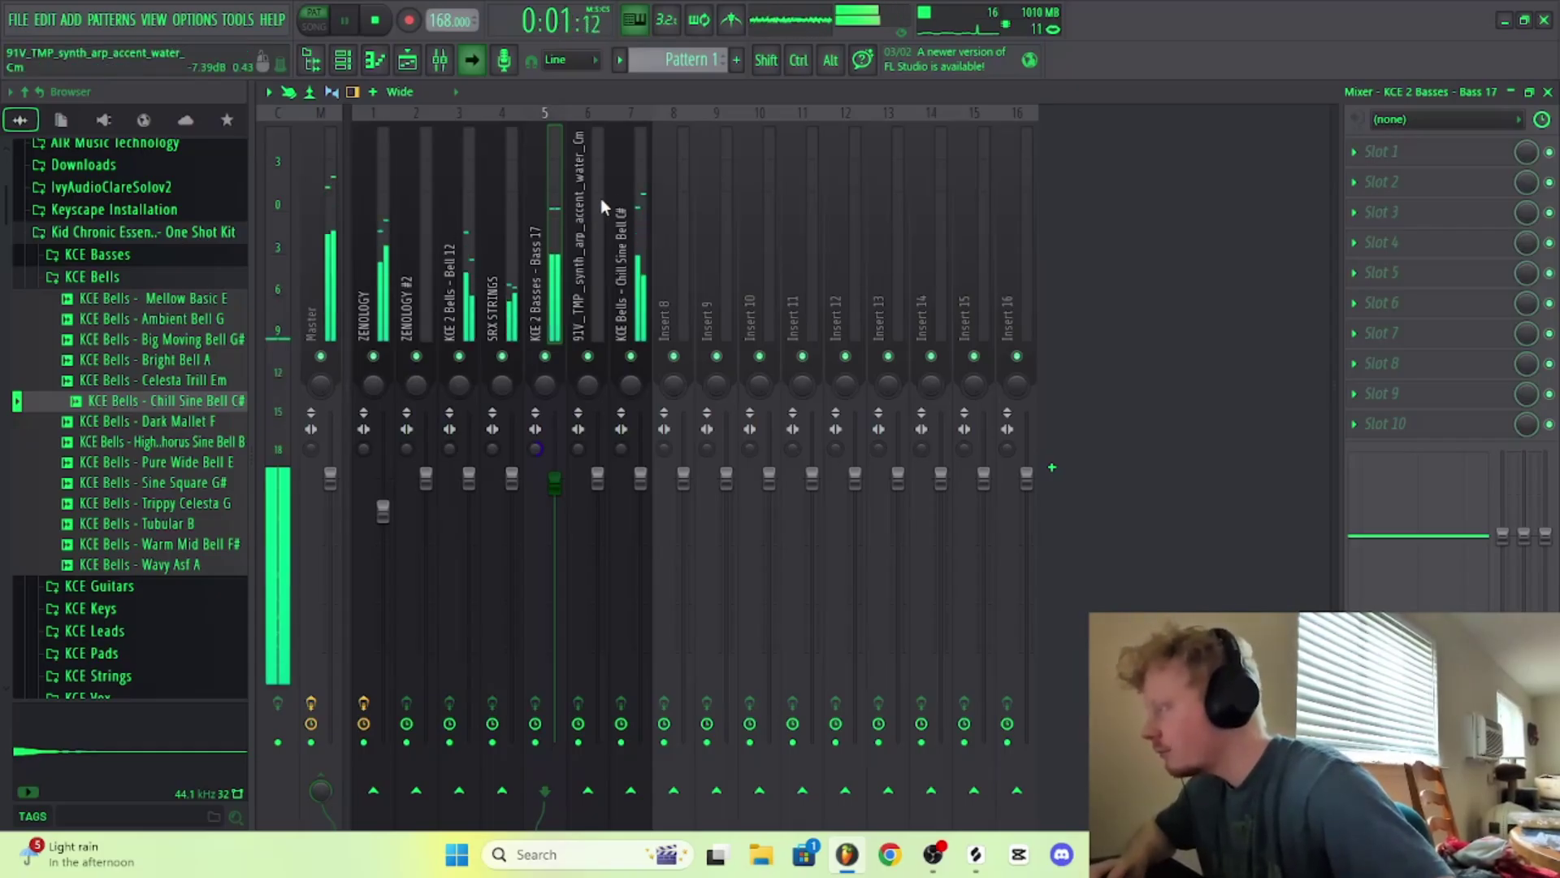
key(space)
Step: Lower the KCE Bells - Chill Sine Bell C# track's volume to about 77% while auditioning the pattern
click(638, 195)
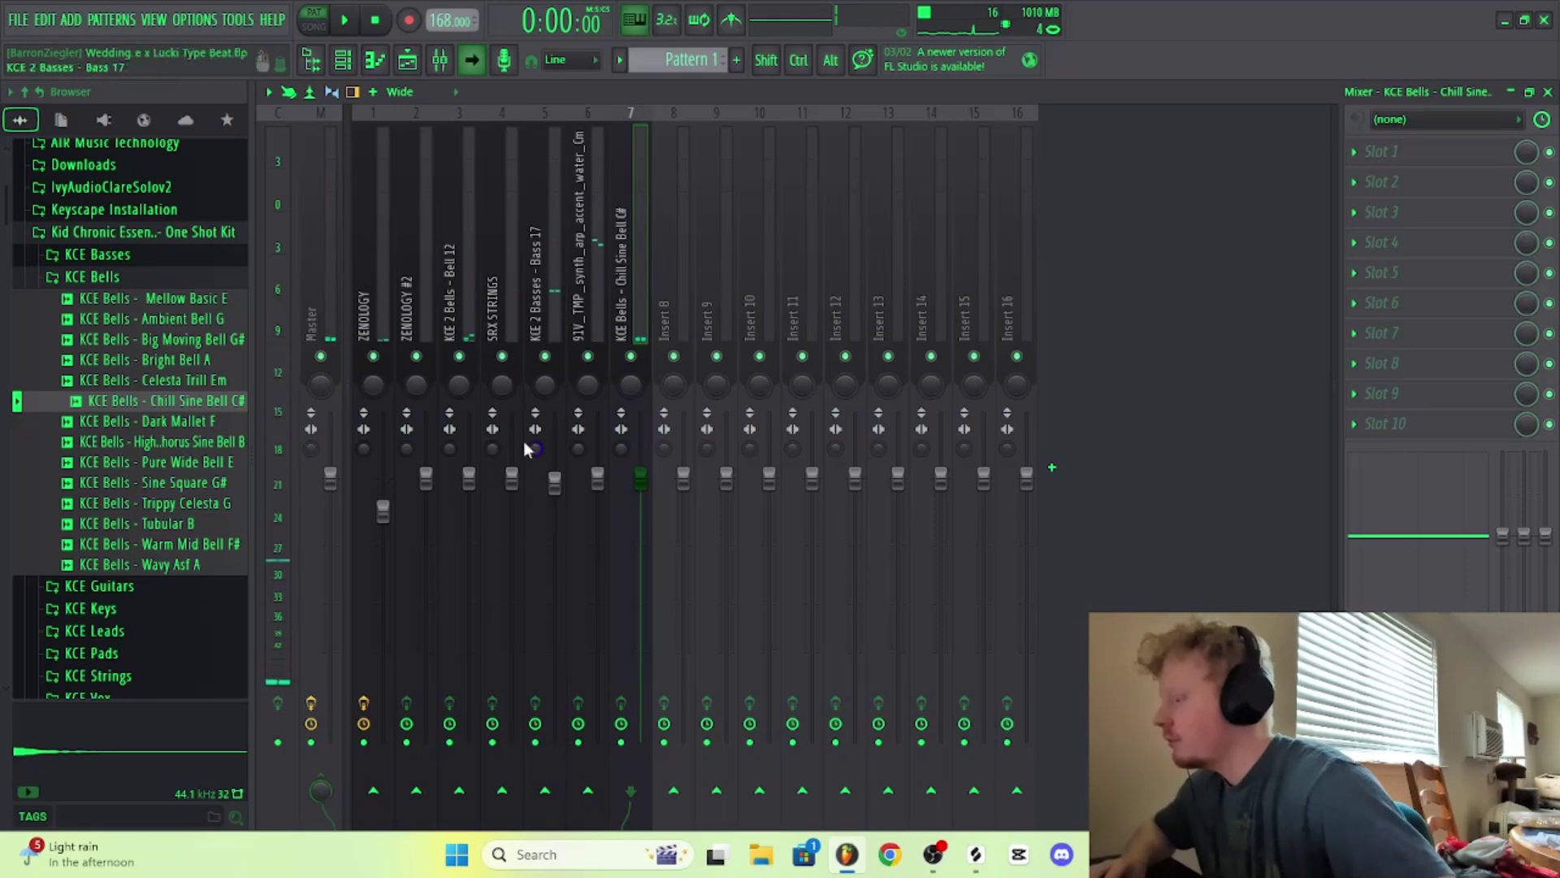
key(space)
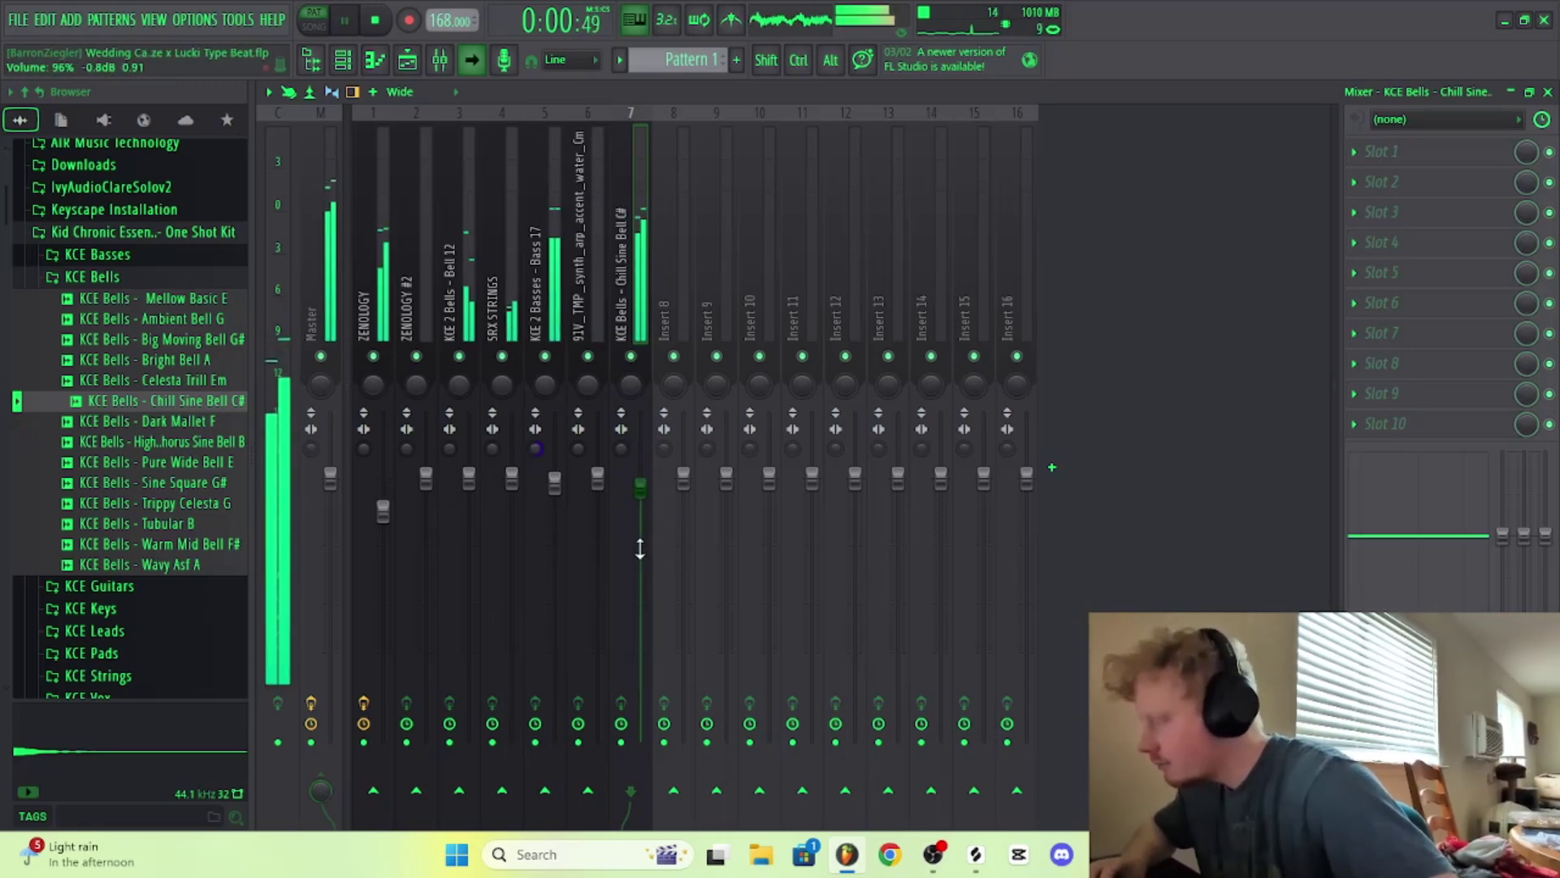
scroll(640, 549, down, 5)
scroll(645, 558, down, 2)
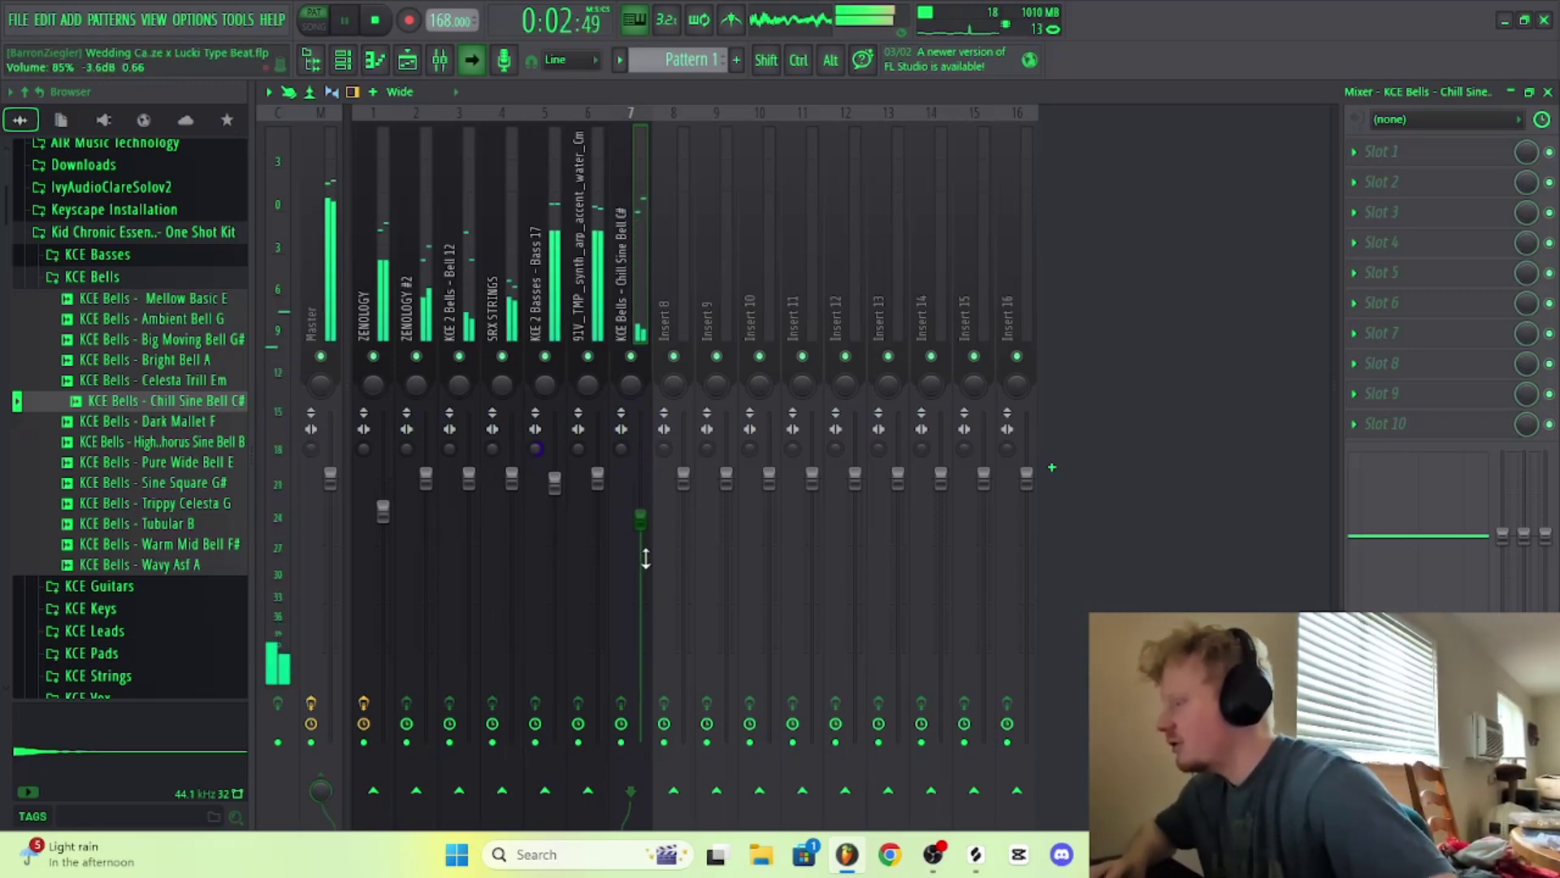
key(space)
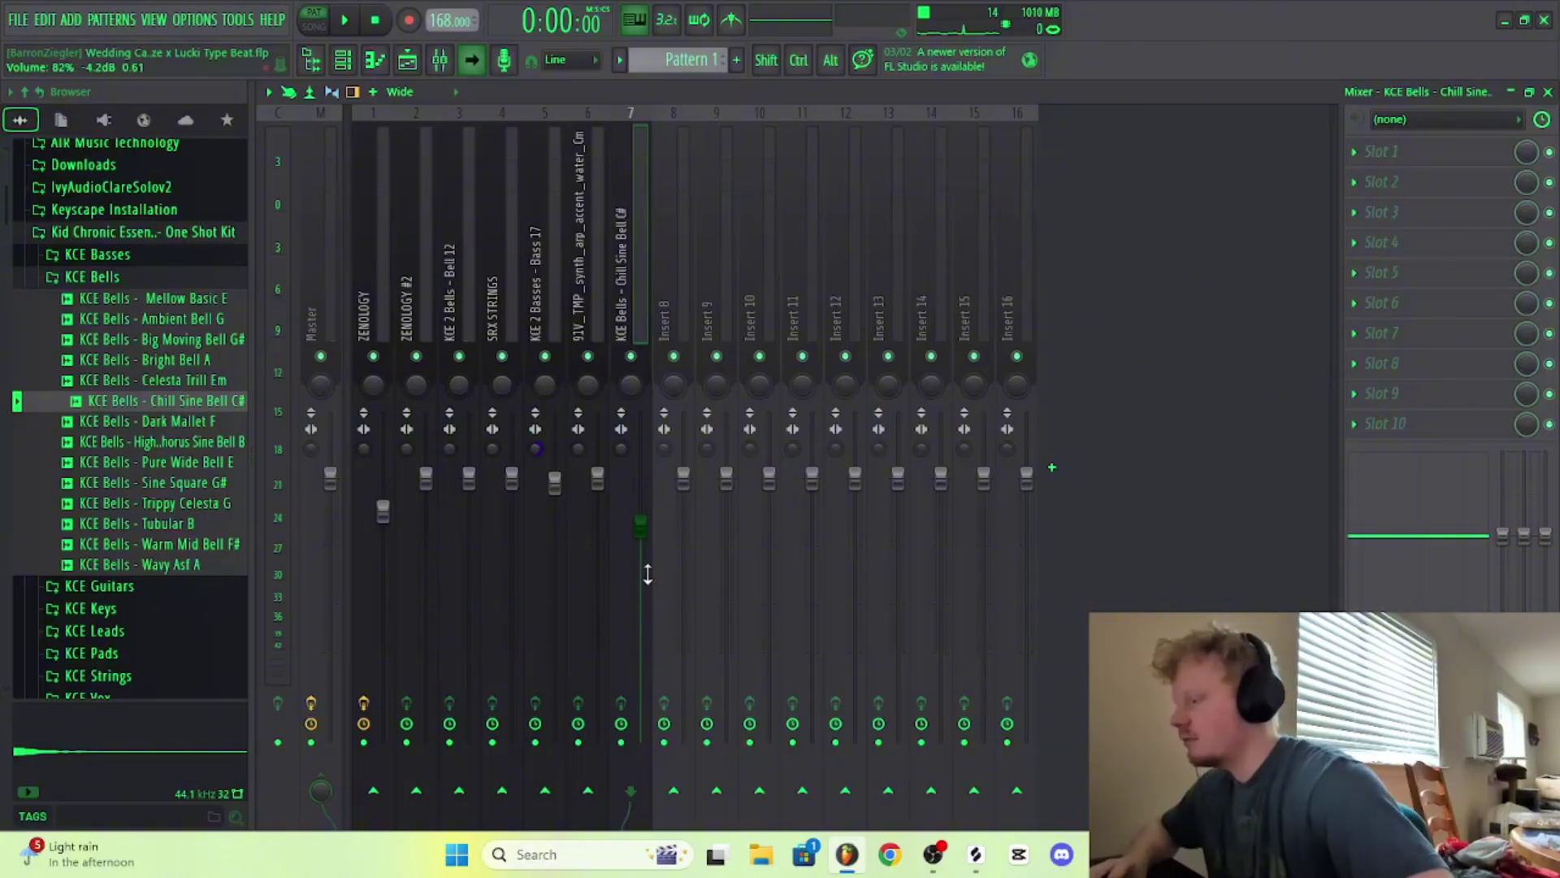
scroll(642, 582, down, 1)
key(space)
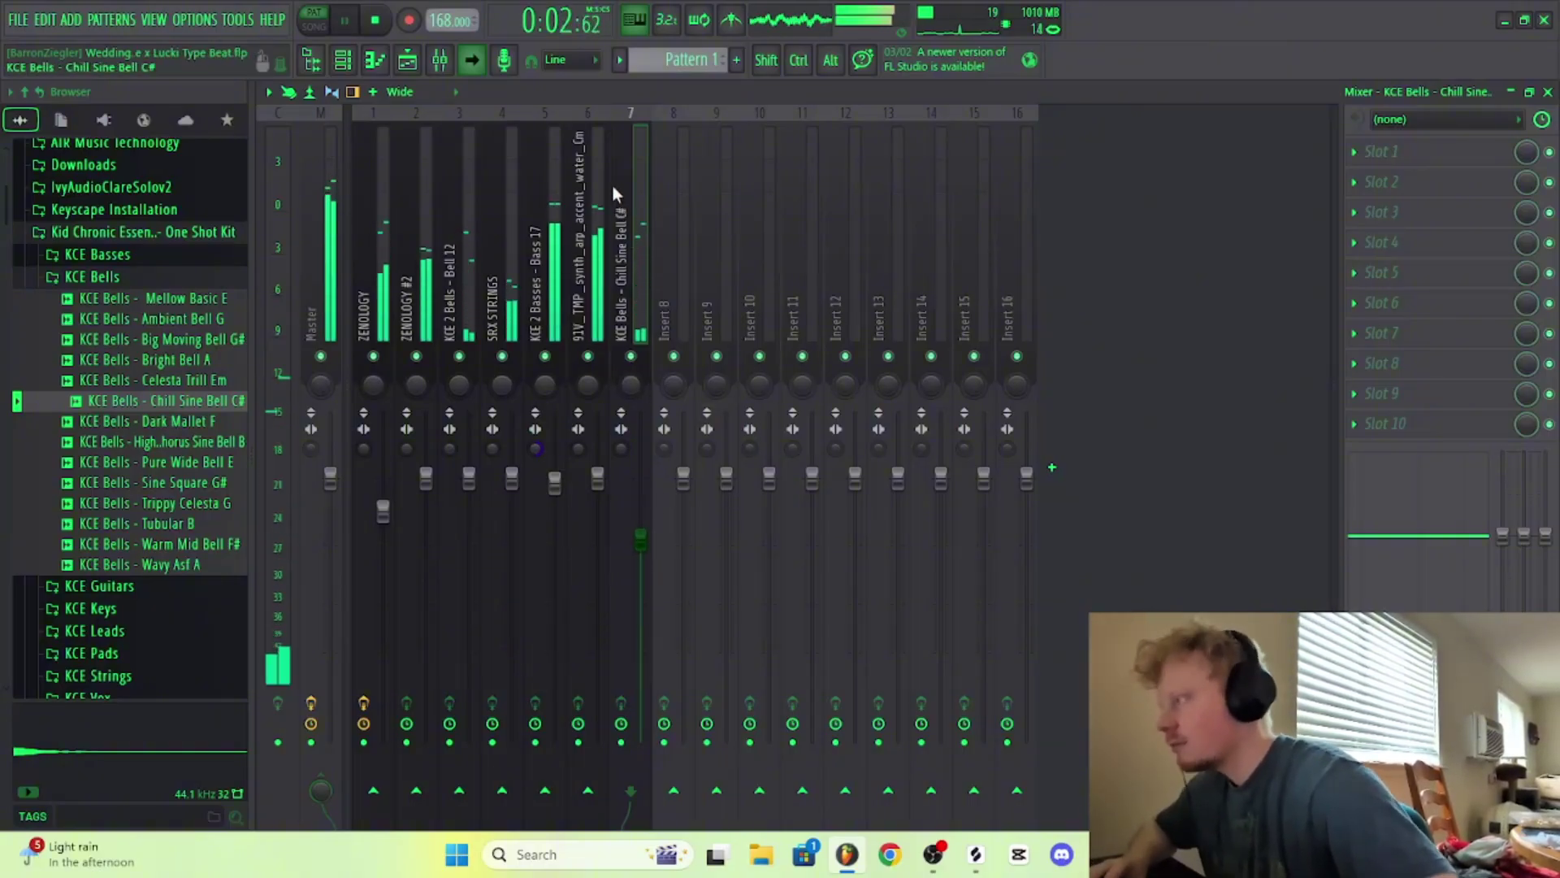
key(space)
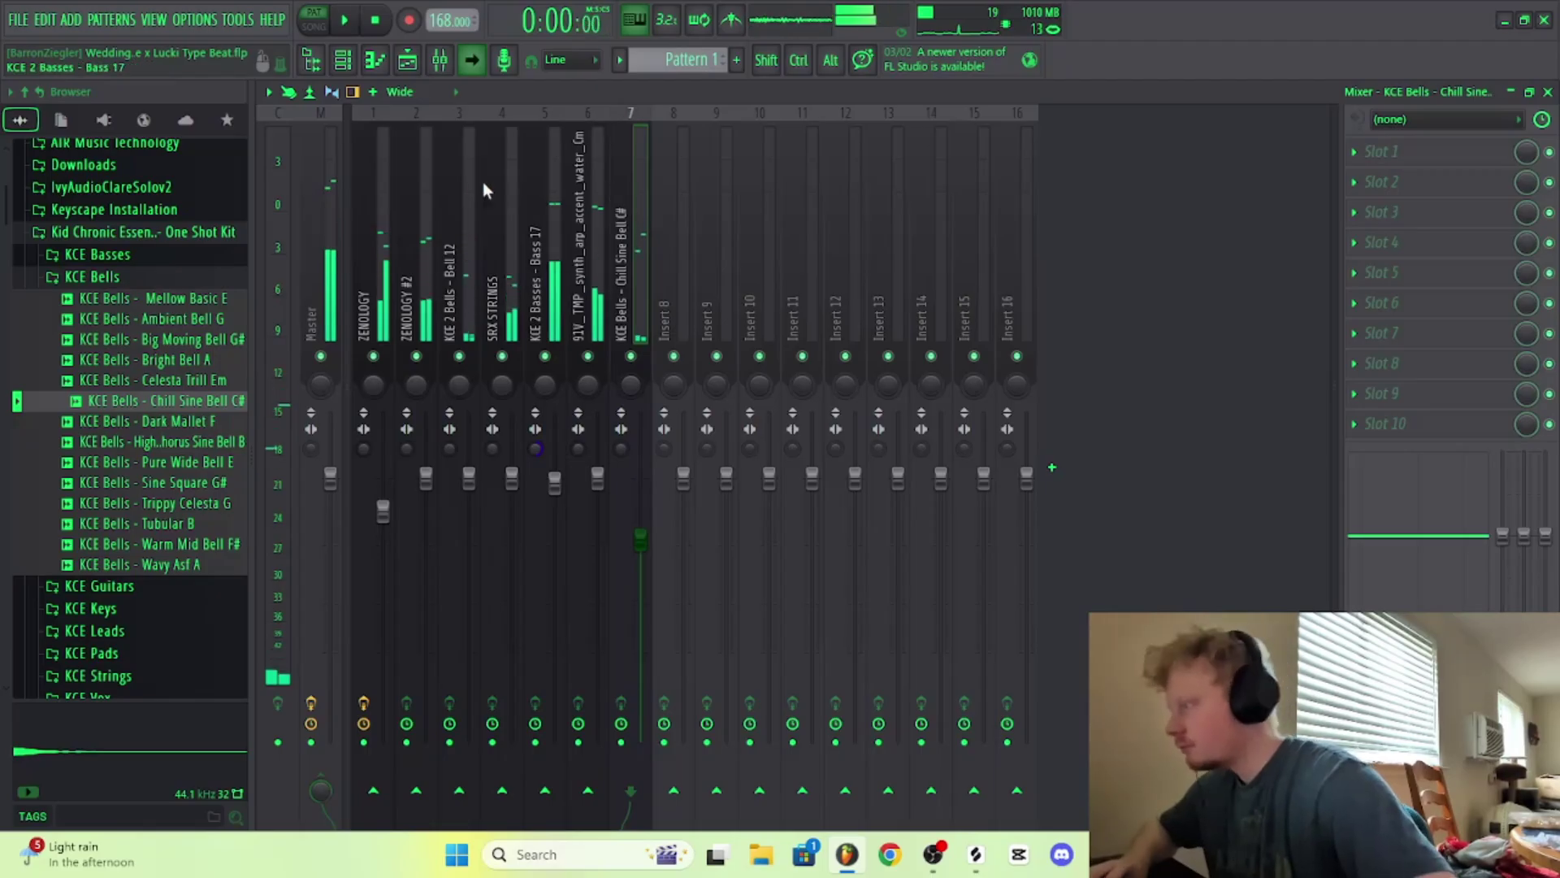
Step: Copy the UADx LA-2A compressor from the ZENOLOGY track to the Chill Sine Bell C# track and move it down to slot 2
click(394, 195)
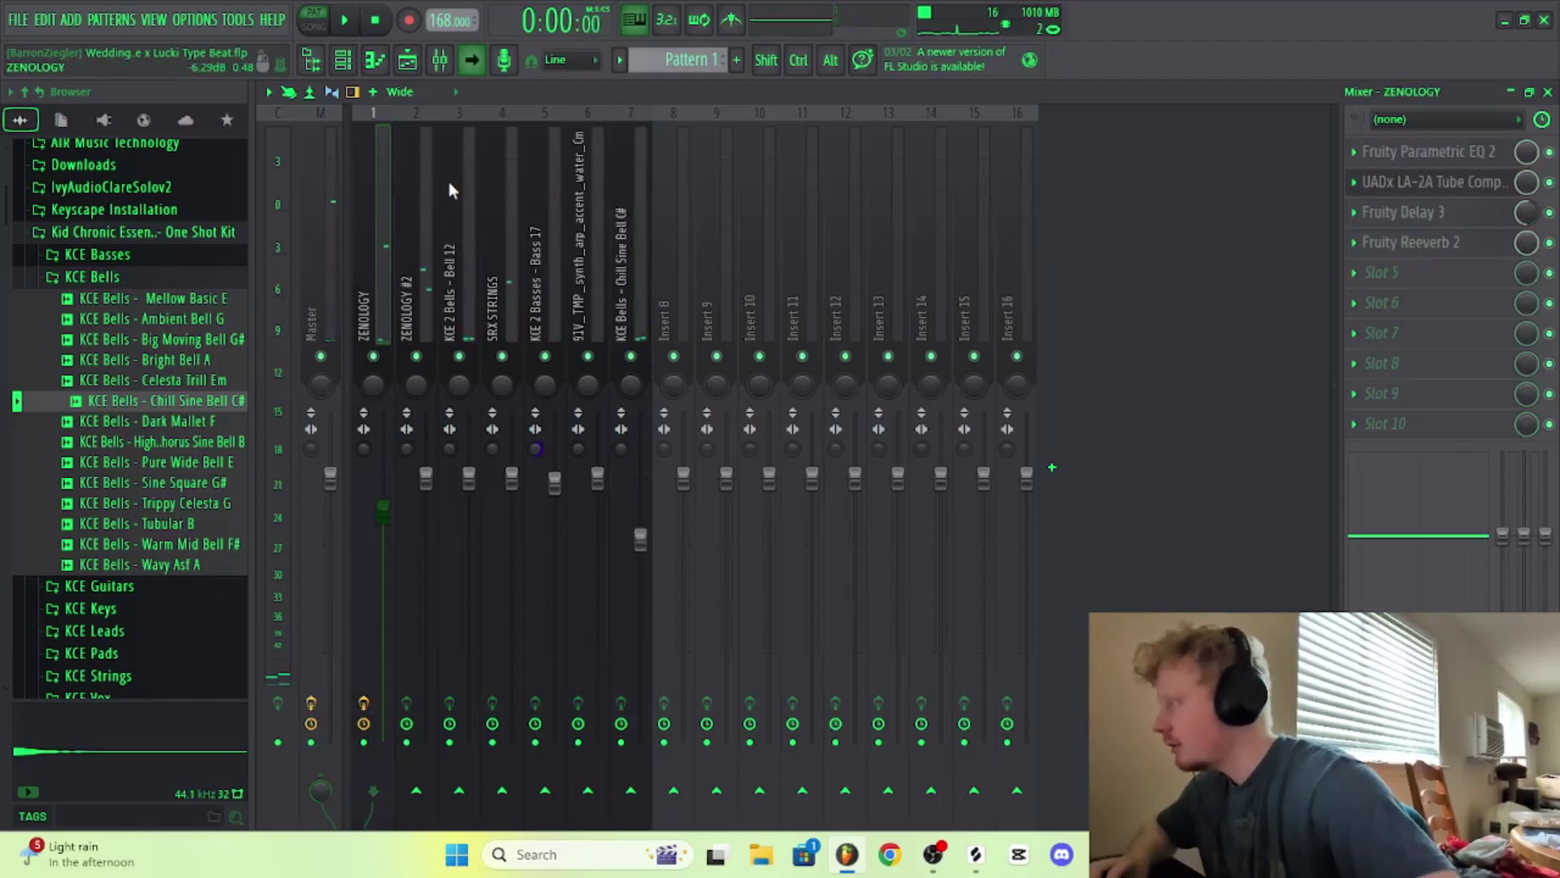
click(1353, 182)
drag(1362, 303, 739, 255)
drag(640, 256, 634, 261)
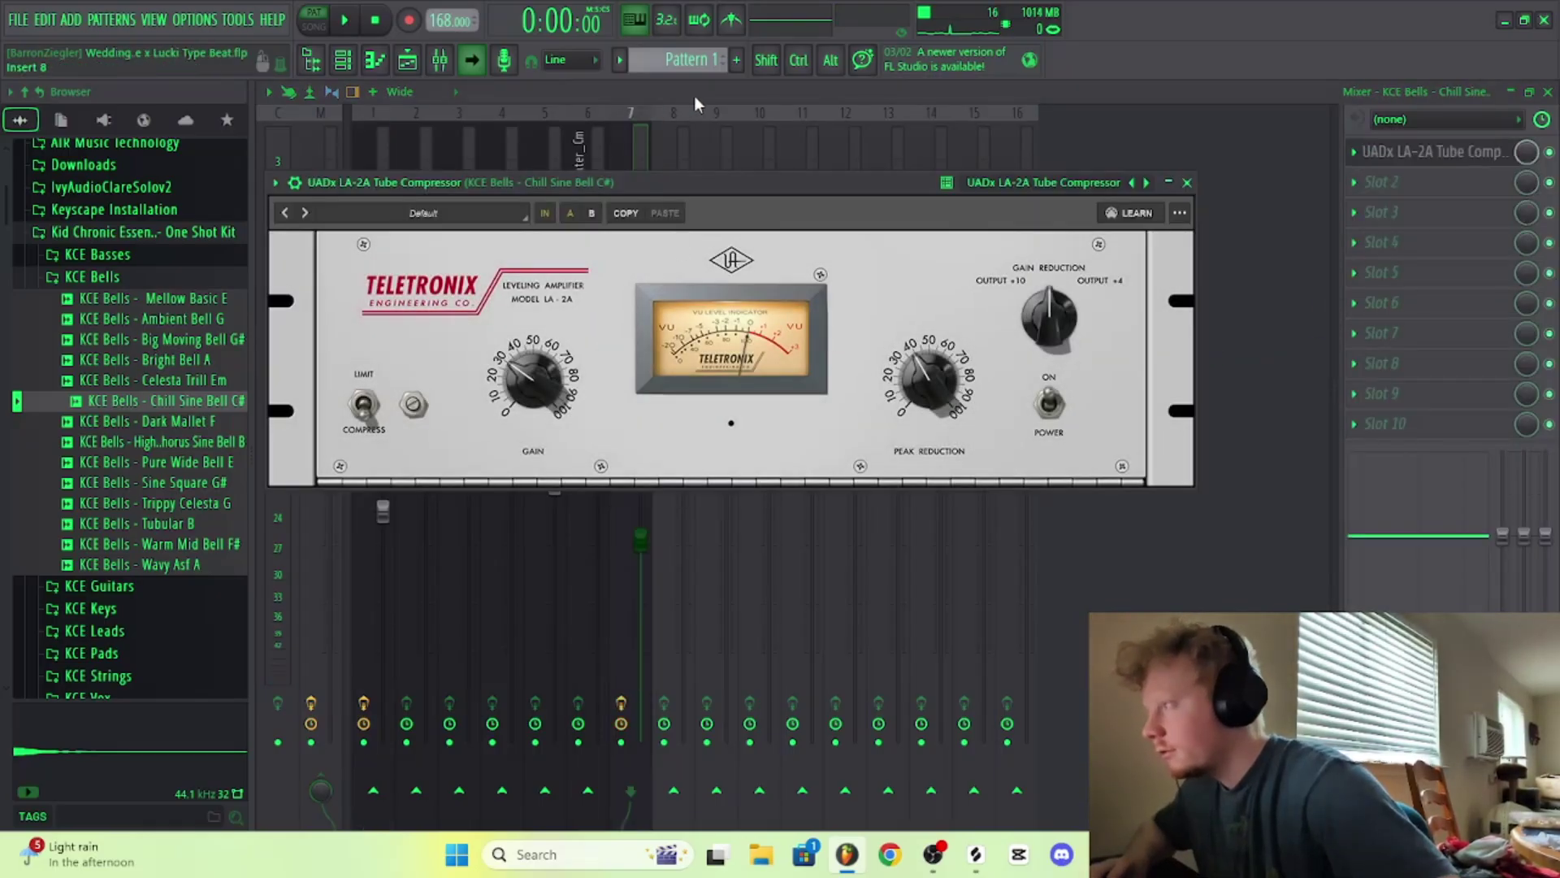
key(Escape)
key(alt+Down)
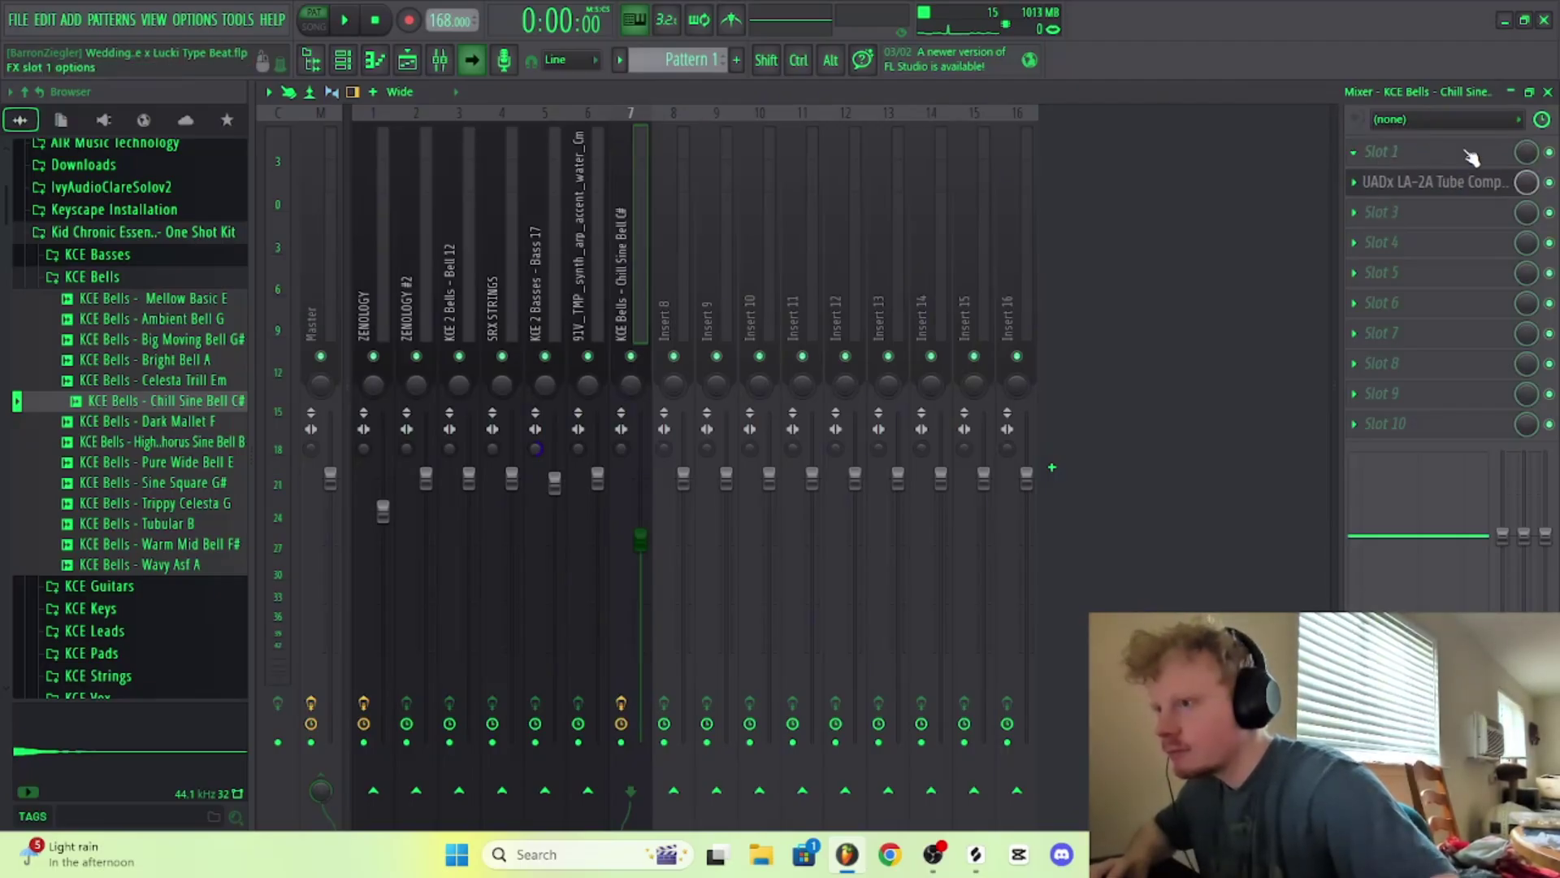
Step: Add Fruity Parametric EQ 2 to slot 1 of the Chill Sine Bell C# track and cut band 4 slightly at about 650 Hz
click(1455, 153)
click(924, 718)
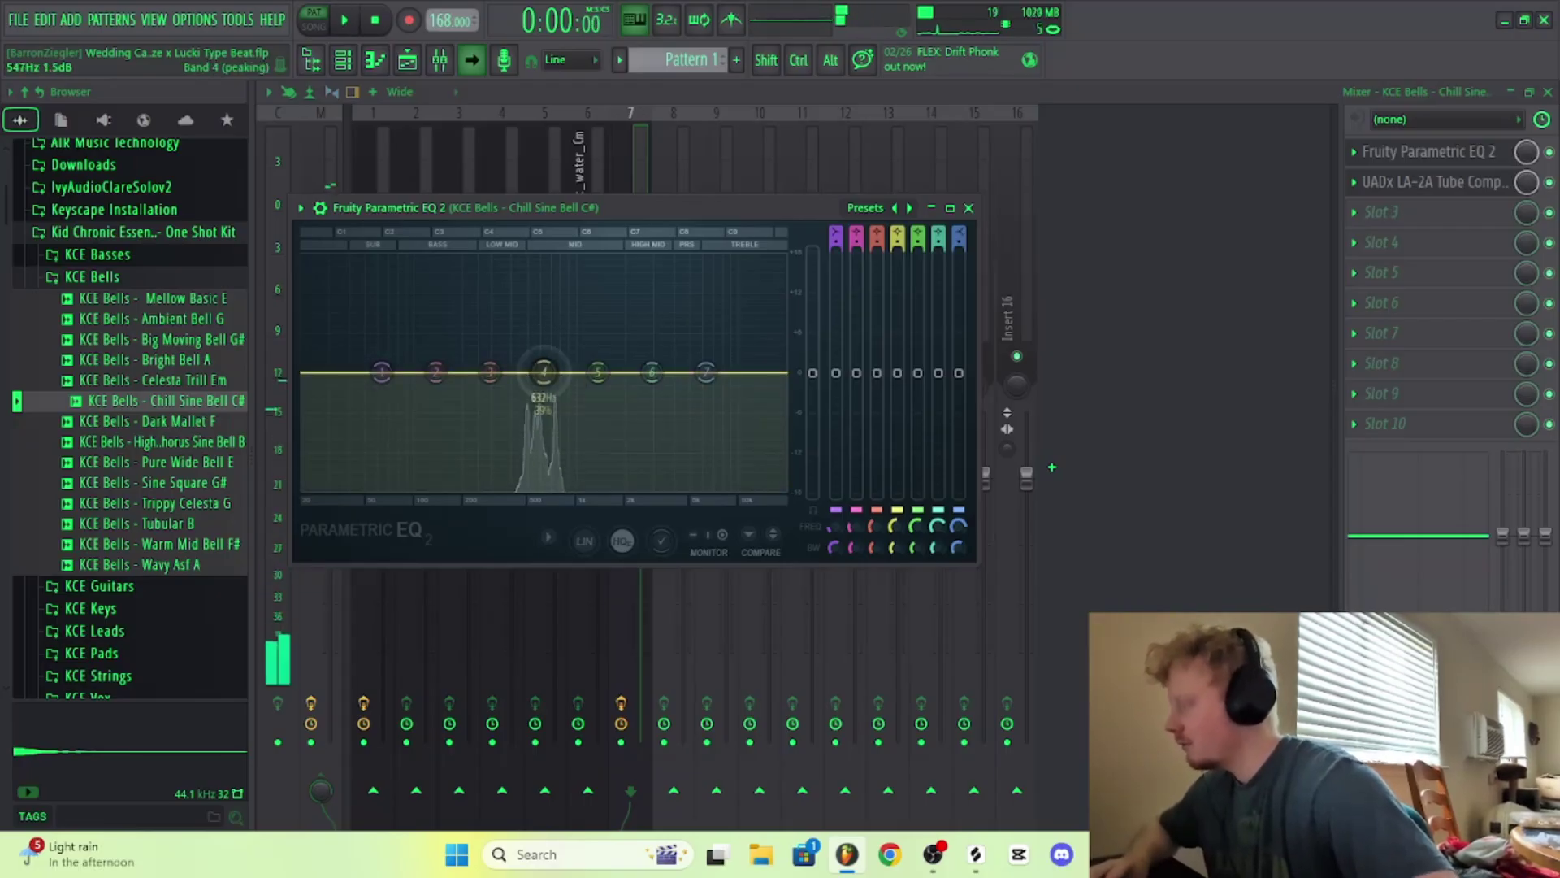
scroll(543, 372, down, 3)
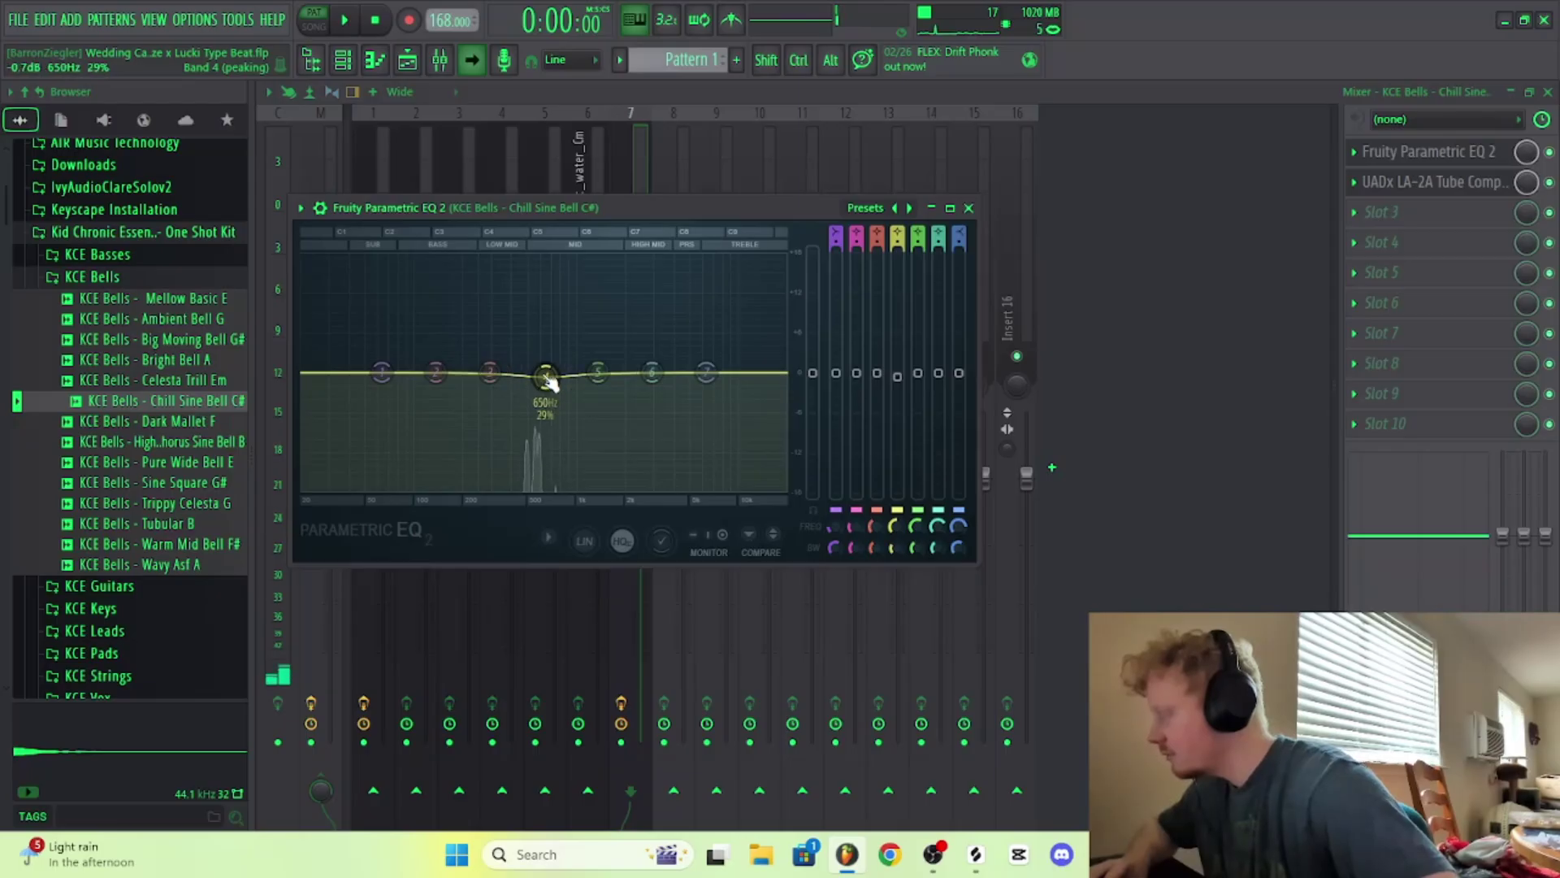
key(space)
drag(544, 372, 547, 376)
Step: Boost band 6 of the Chill Sine Bell's EQ slightly in the high mids while auditioning, and close the EQ
key(space)
key(space)
drag(653, 372, 660, 365)
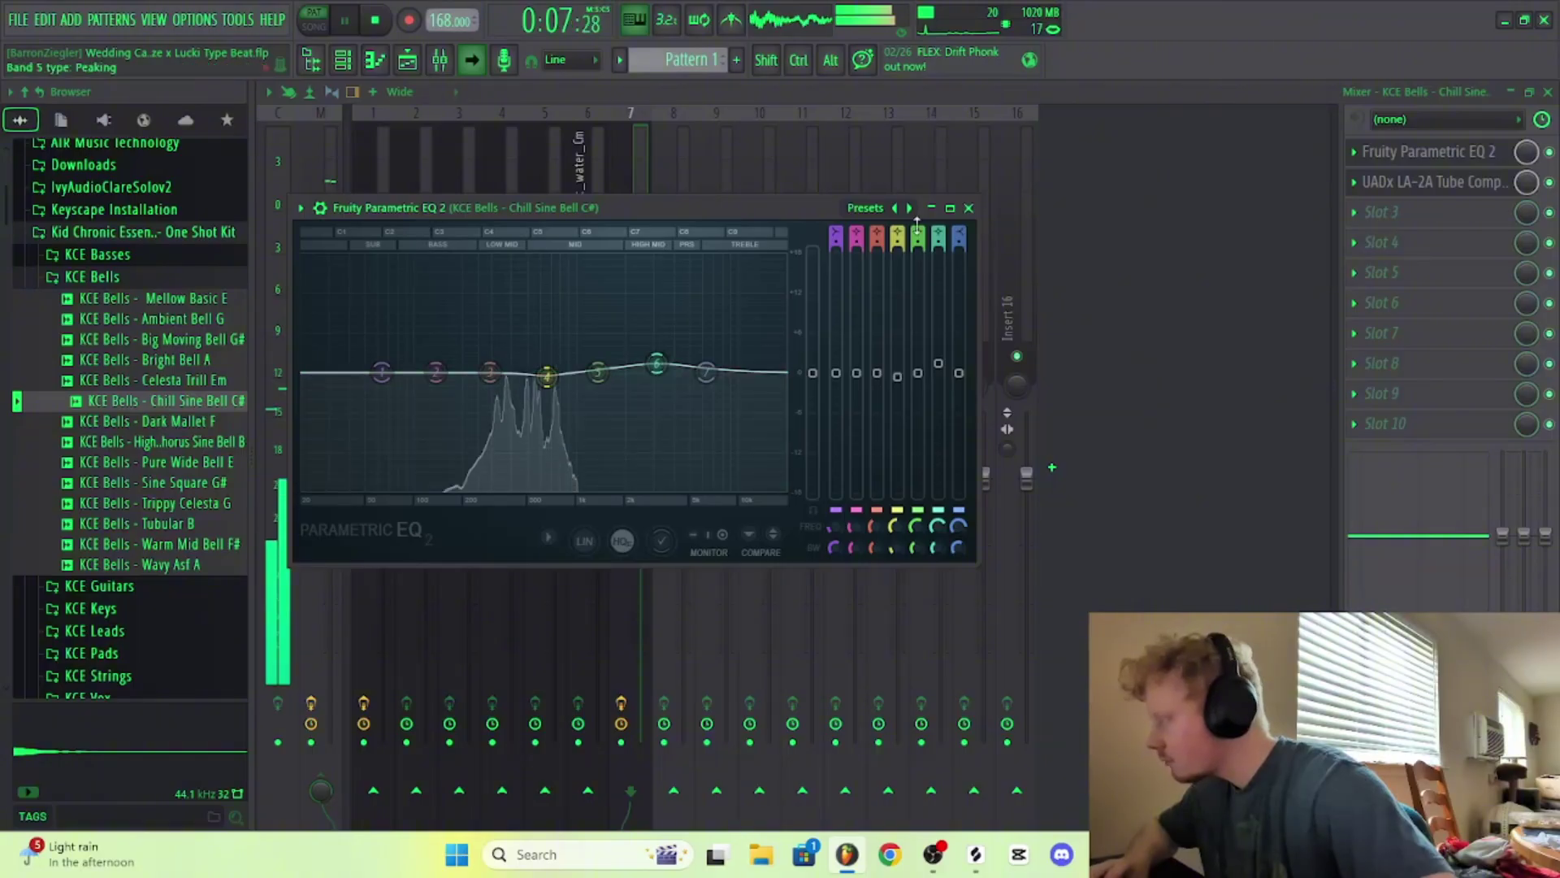
key(space)
click(968, 209)
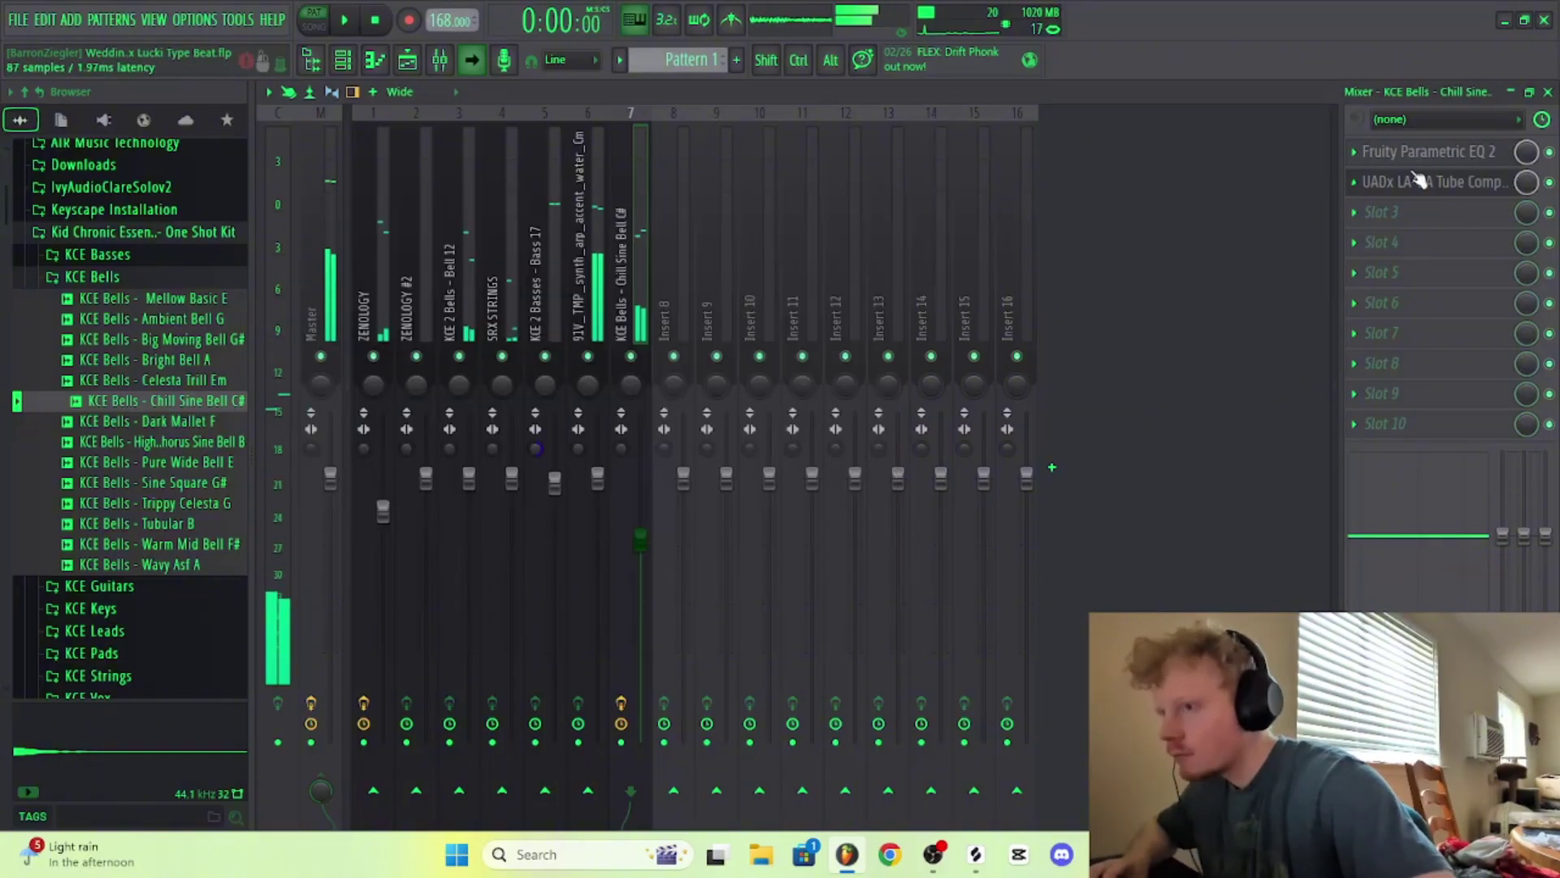
Step: Set the Chill Sine Bell's LA-2A Peak Reduction to 38 while auditioning the pattern, and close the compressor
click(1480, 183)
key(space)
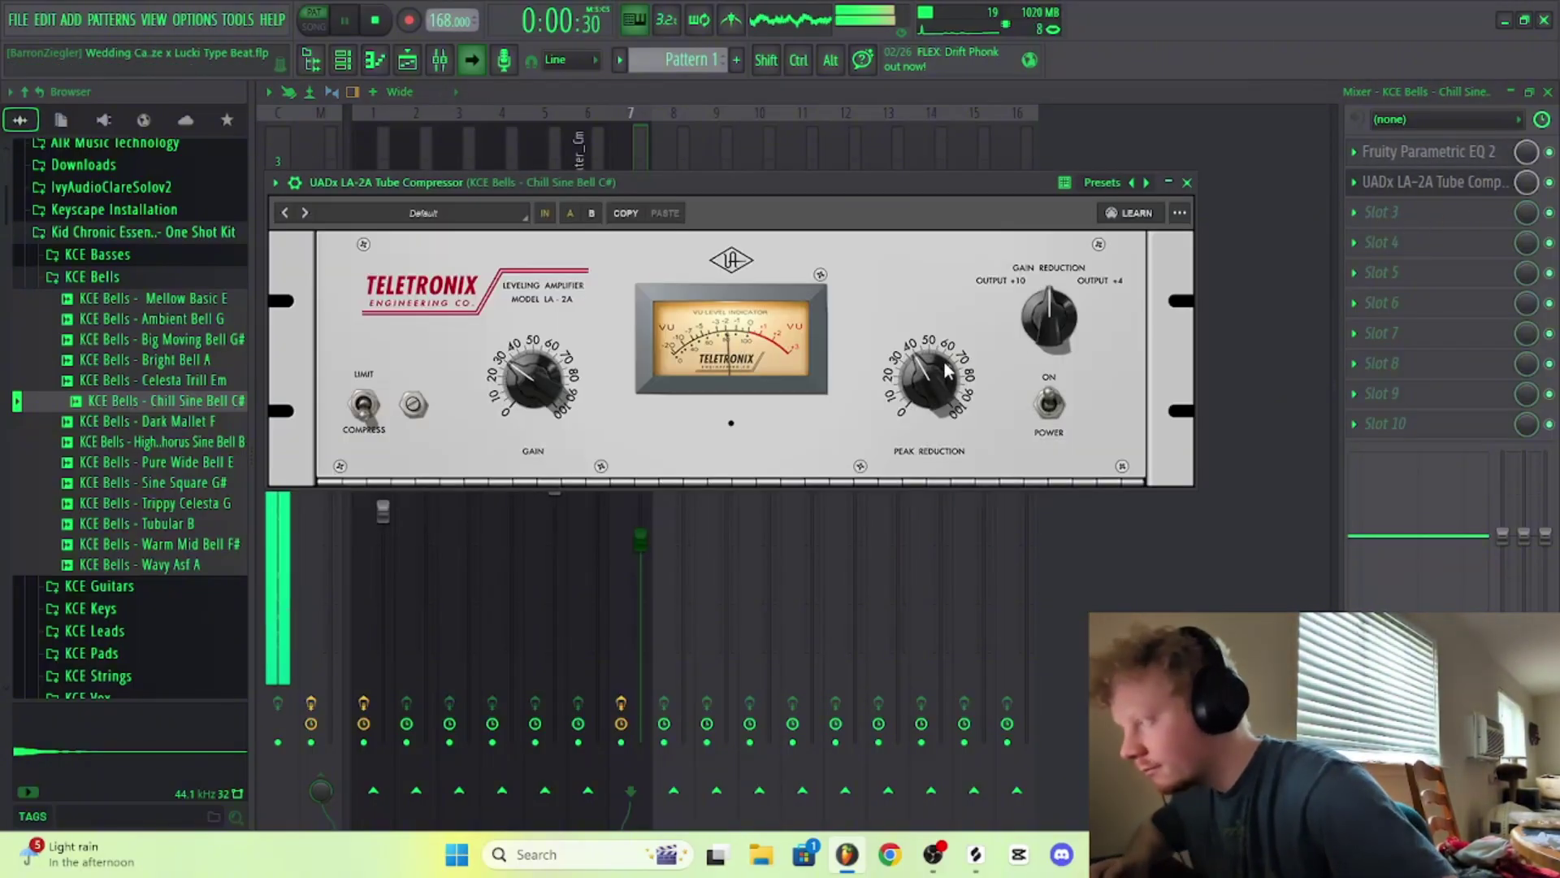
key(space)
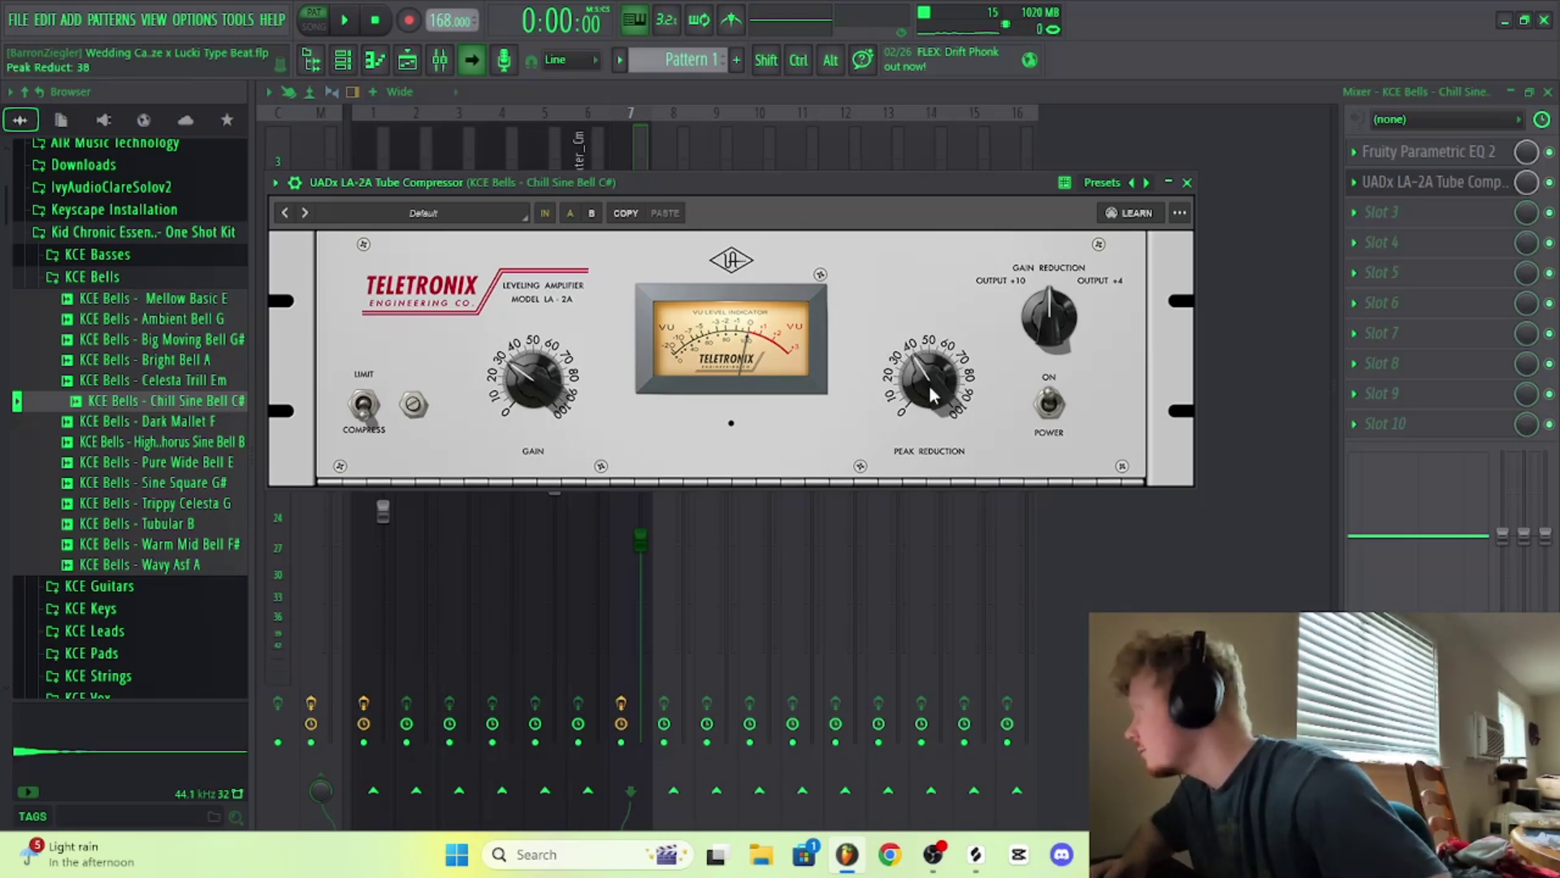
key(Escape)
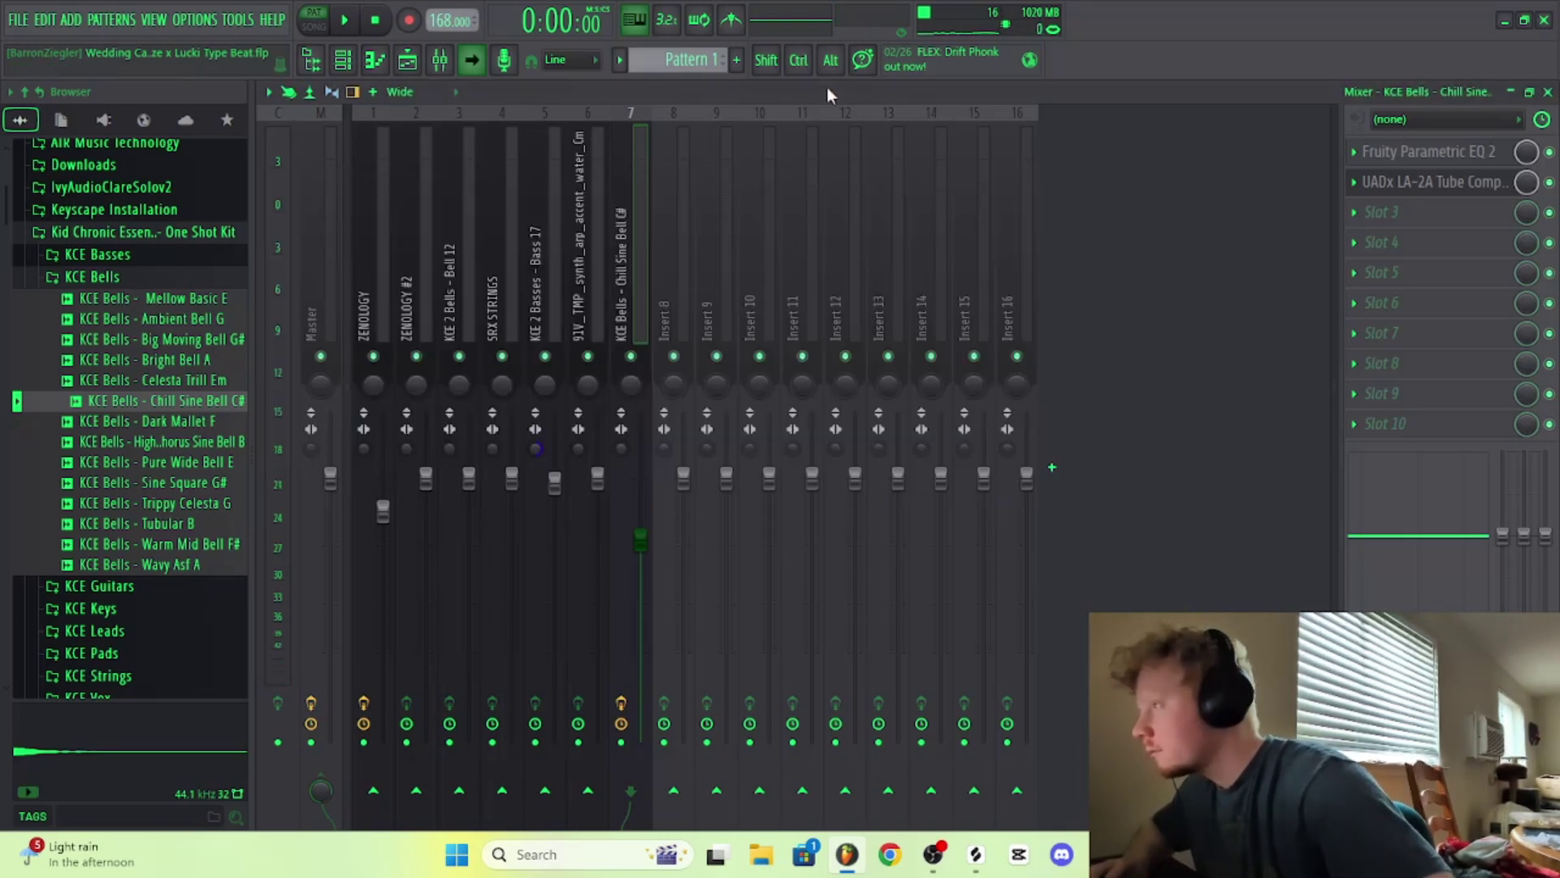
Step: Lower the KCE Bells - Chill Sine Bell C# track's volume further to 70% while auditioning the pattern
key(space)
scroll(639, 584, down, 2)
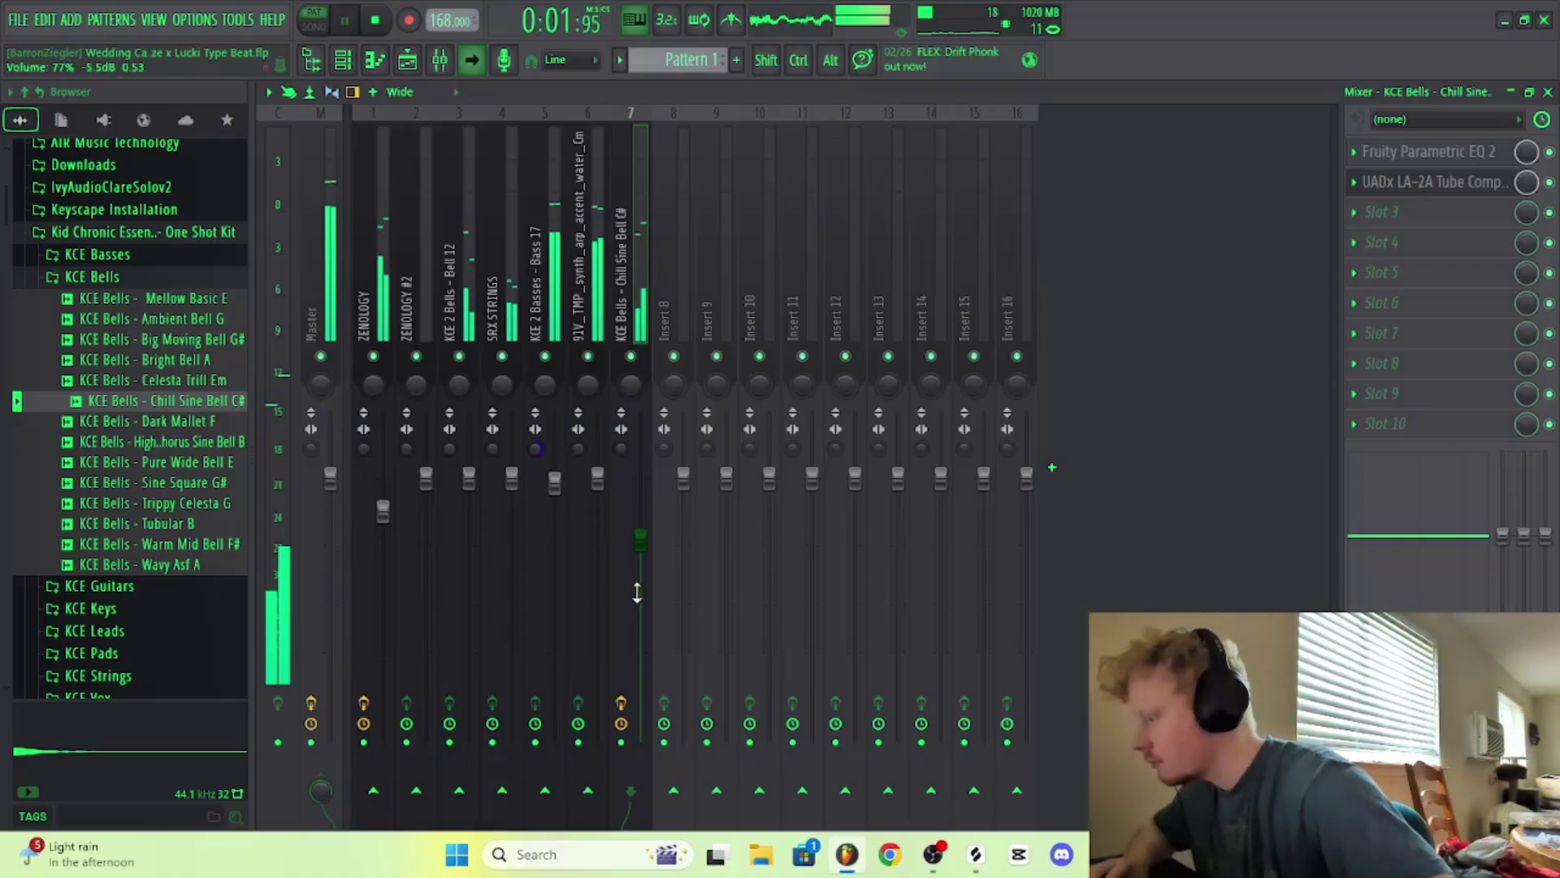
key(space)
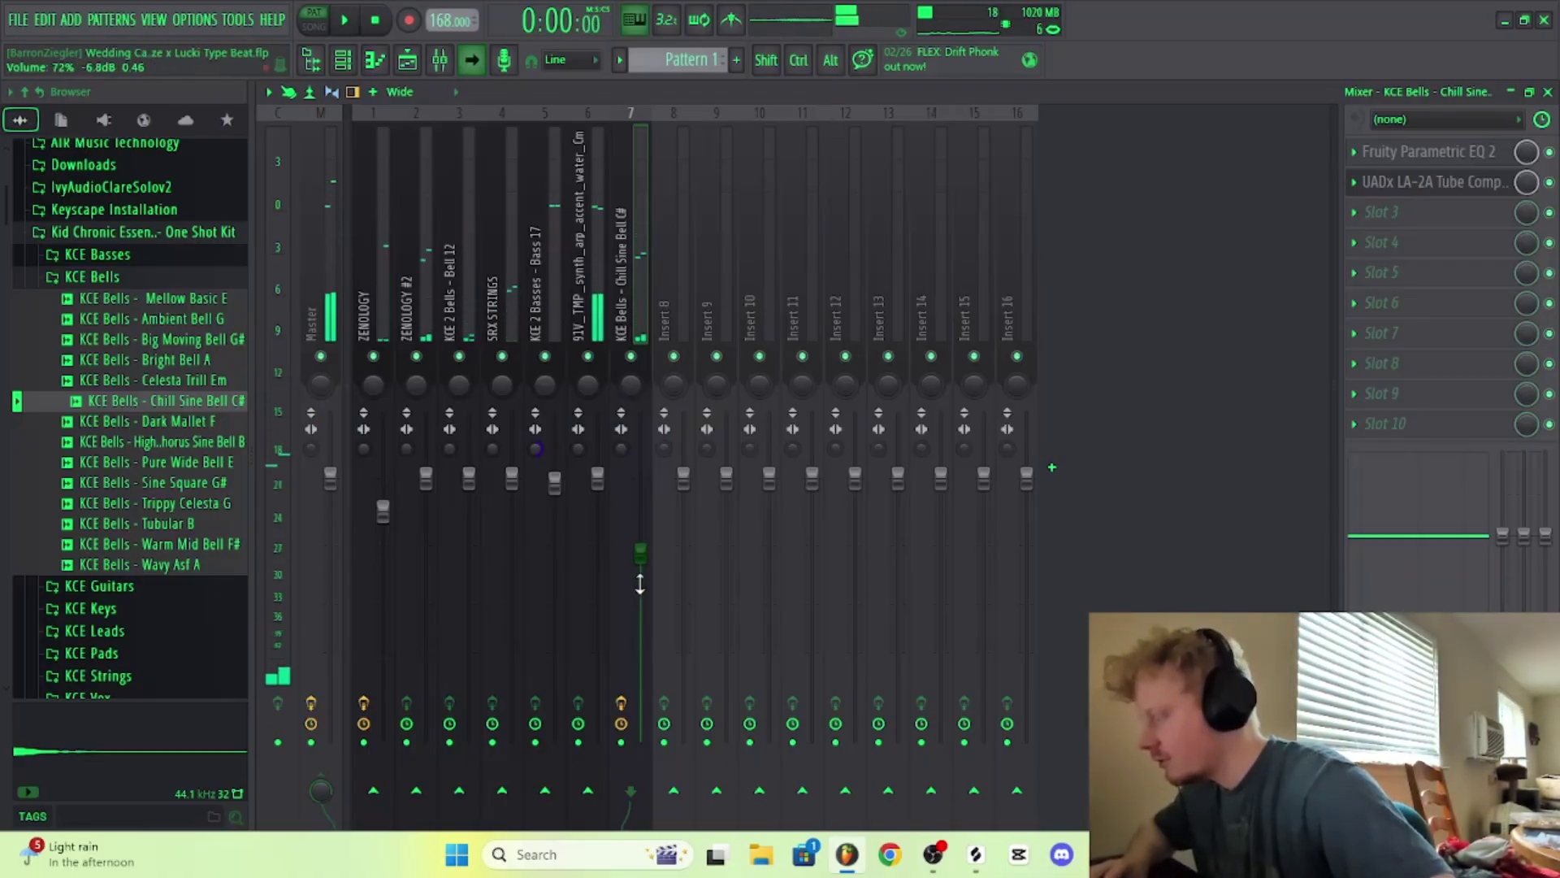
key(space)
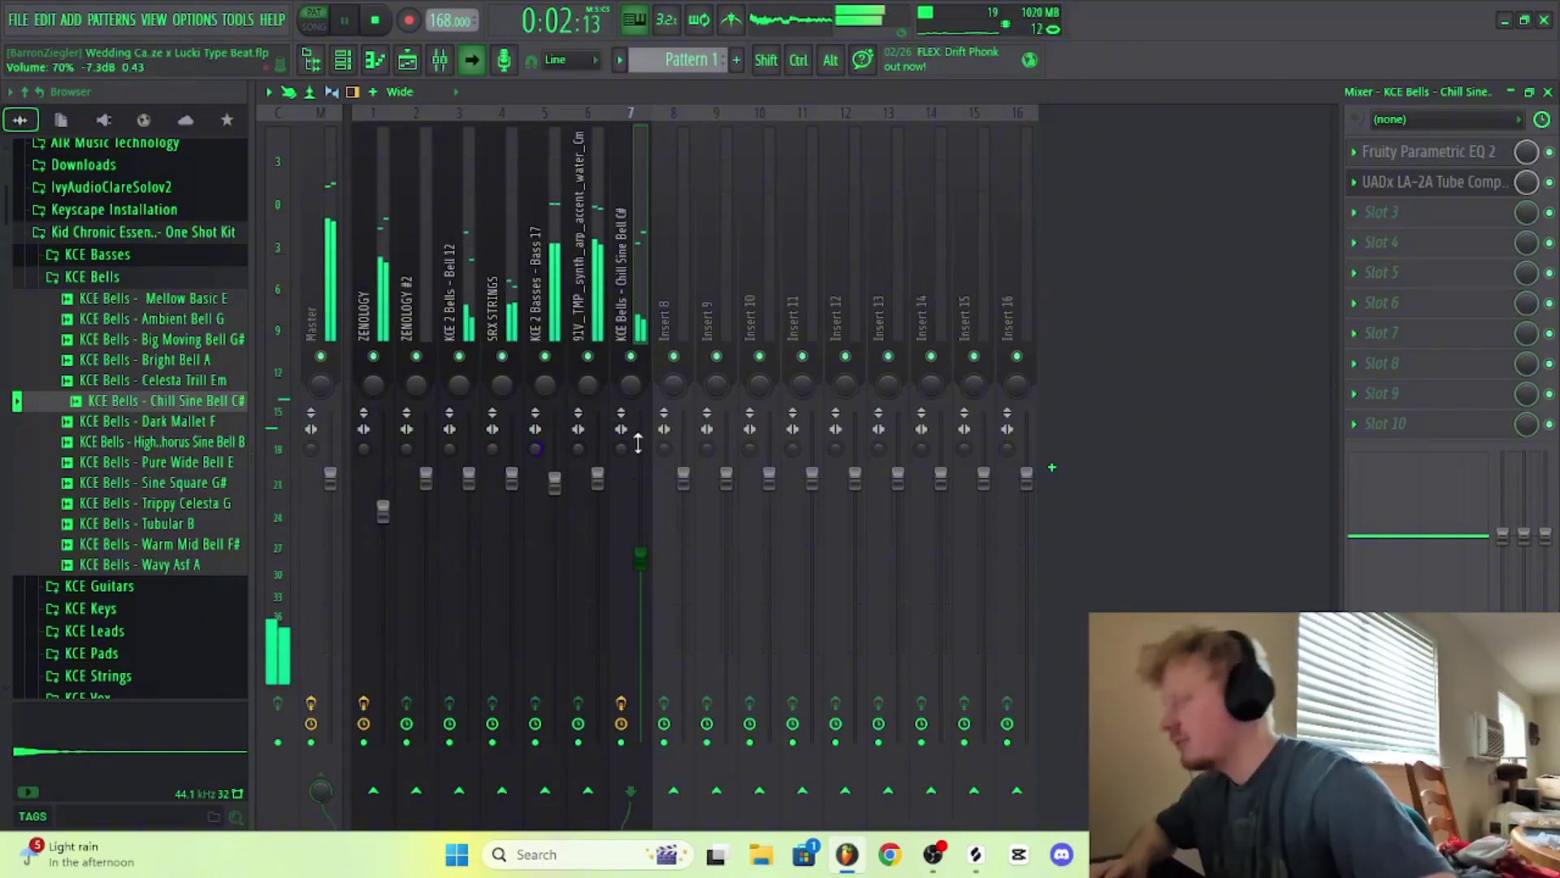
key(space)
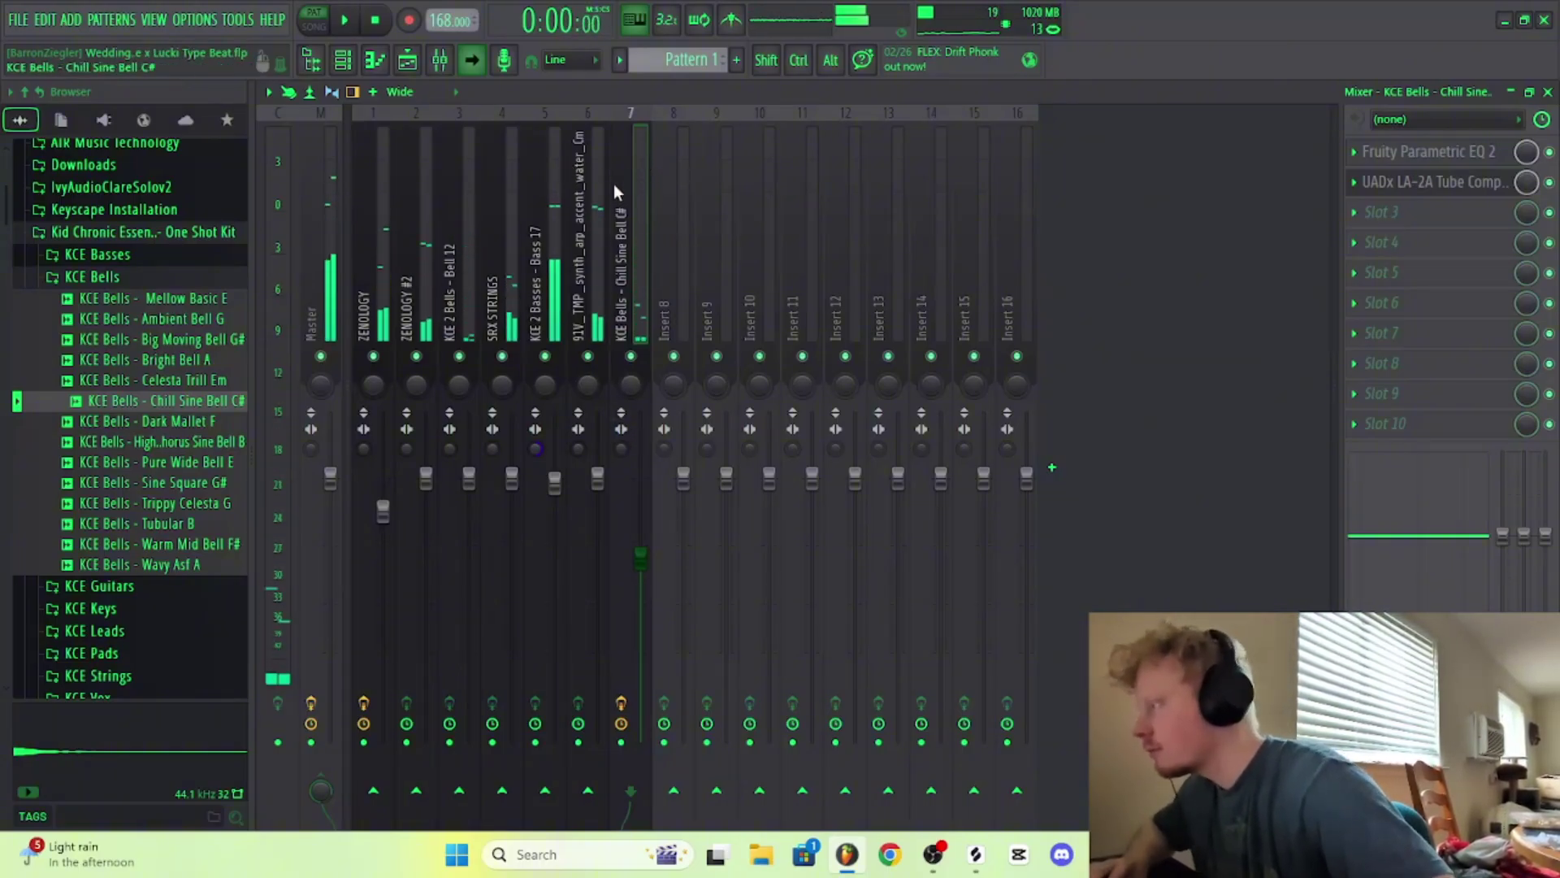
Step: Lower the 91V_TMP_synth_arp_accent_water_Cm track's volume while auditioning it with the full pattern
click(587, 174)
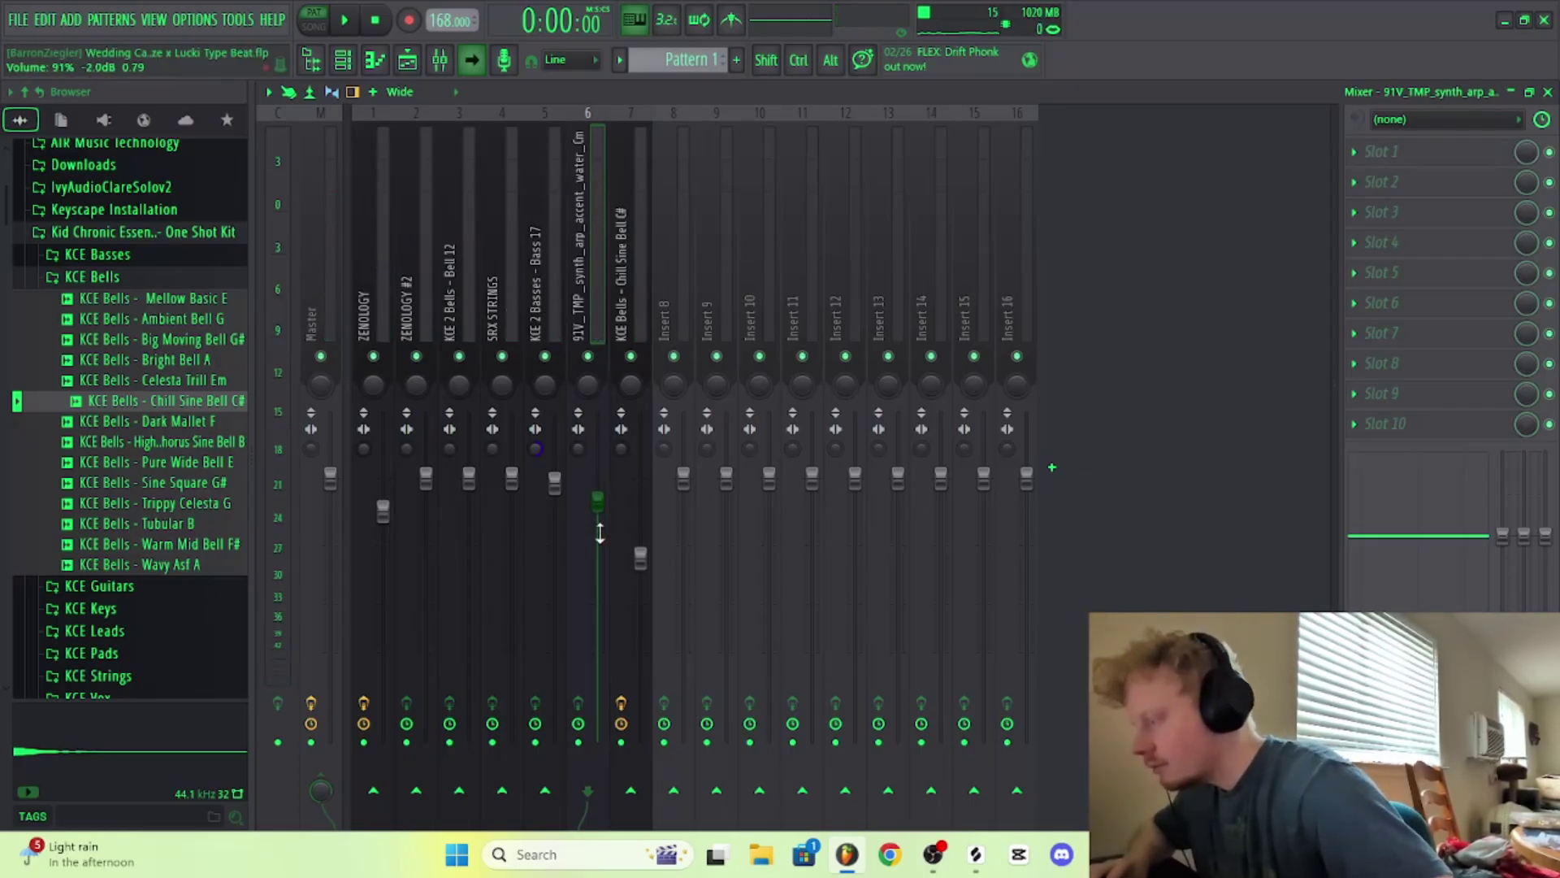
key(space)
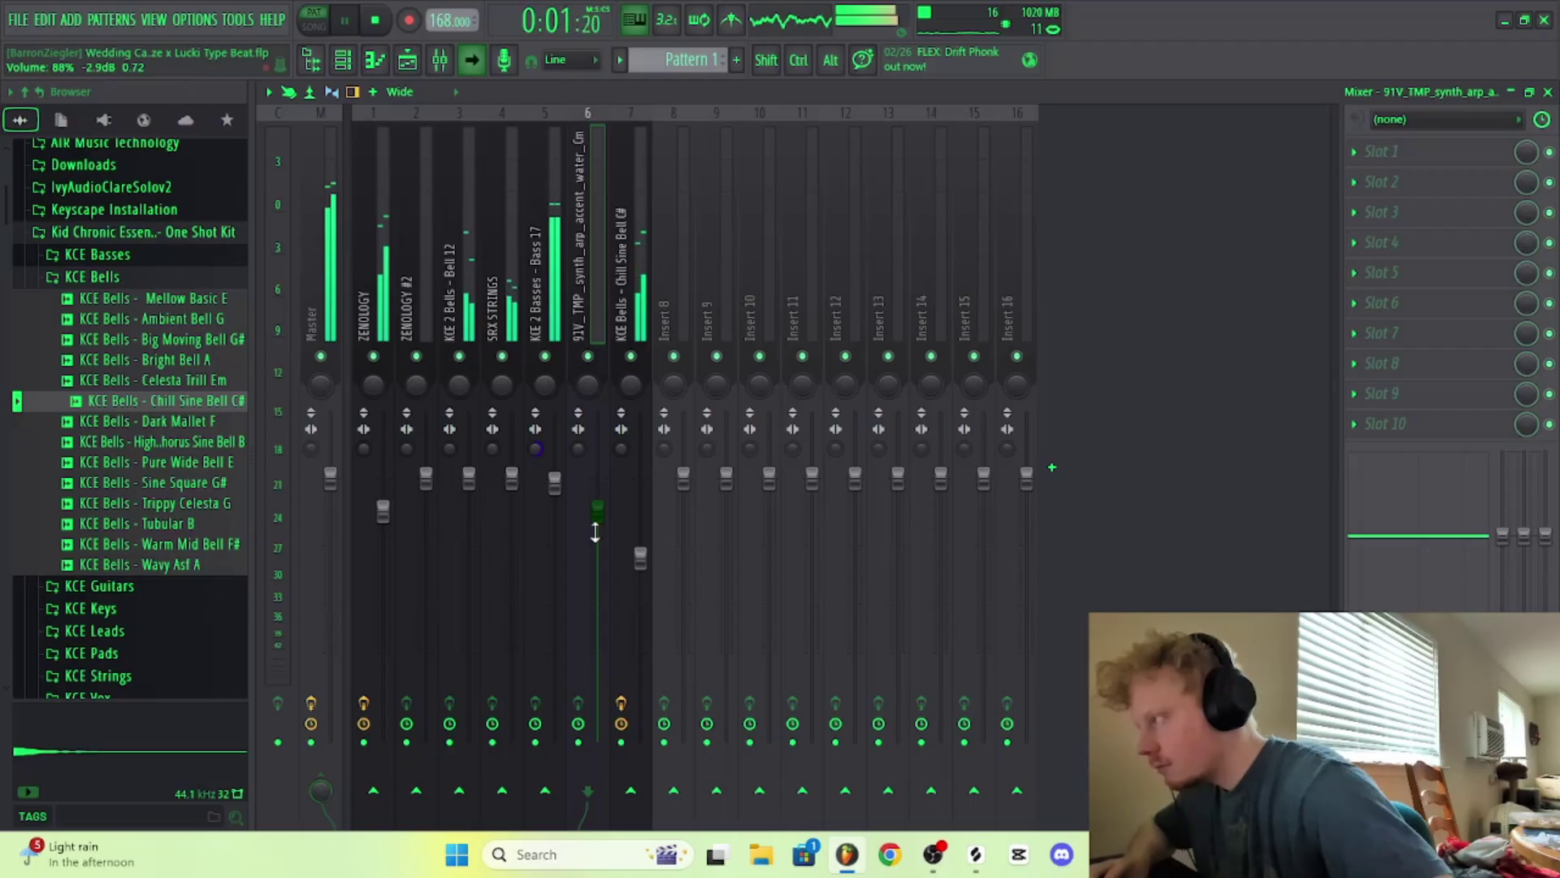
key(space)
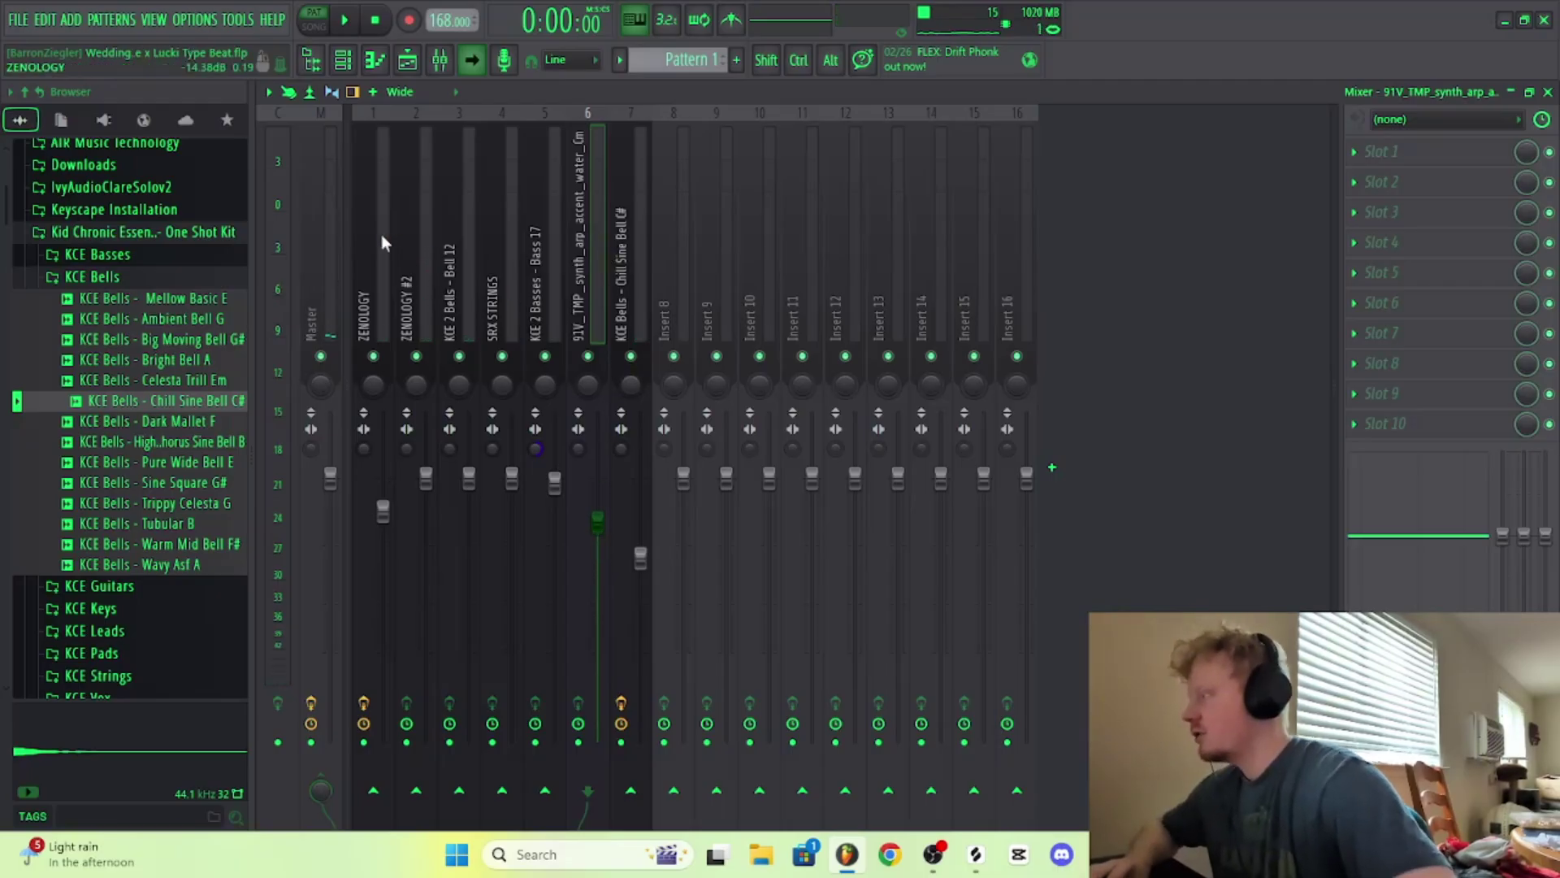
Step: Rebalance by raising the synth arp track slightly and lowering the Chill Sine Bell C# track a little, auditioning the full pattern
key(space)
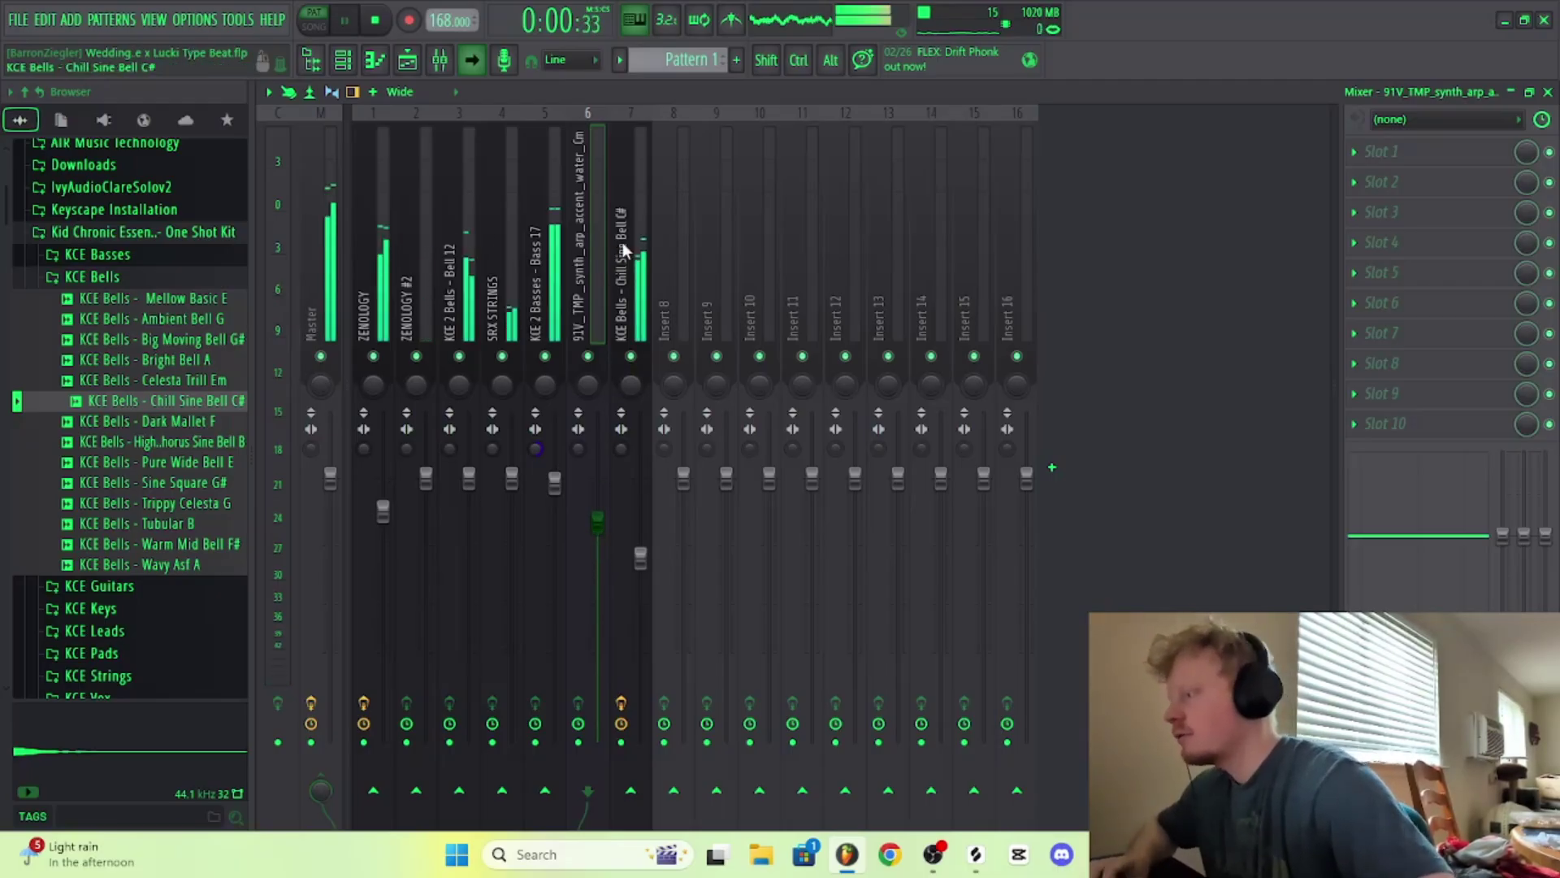
click(639, 278)
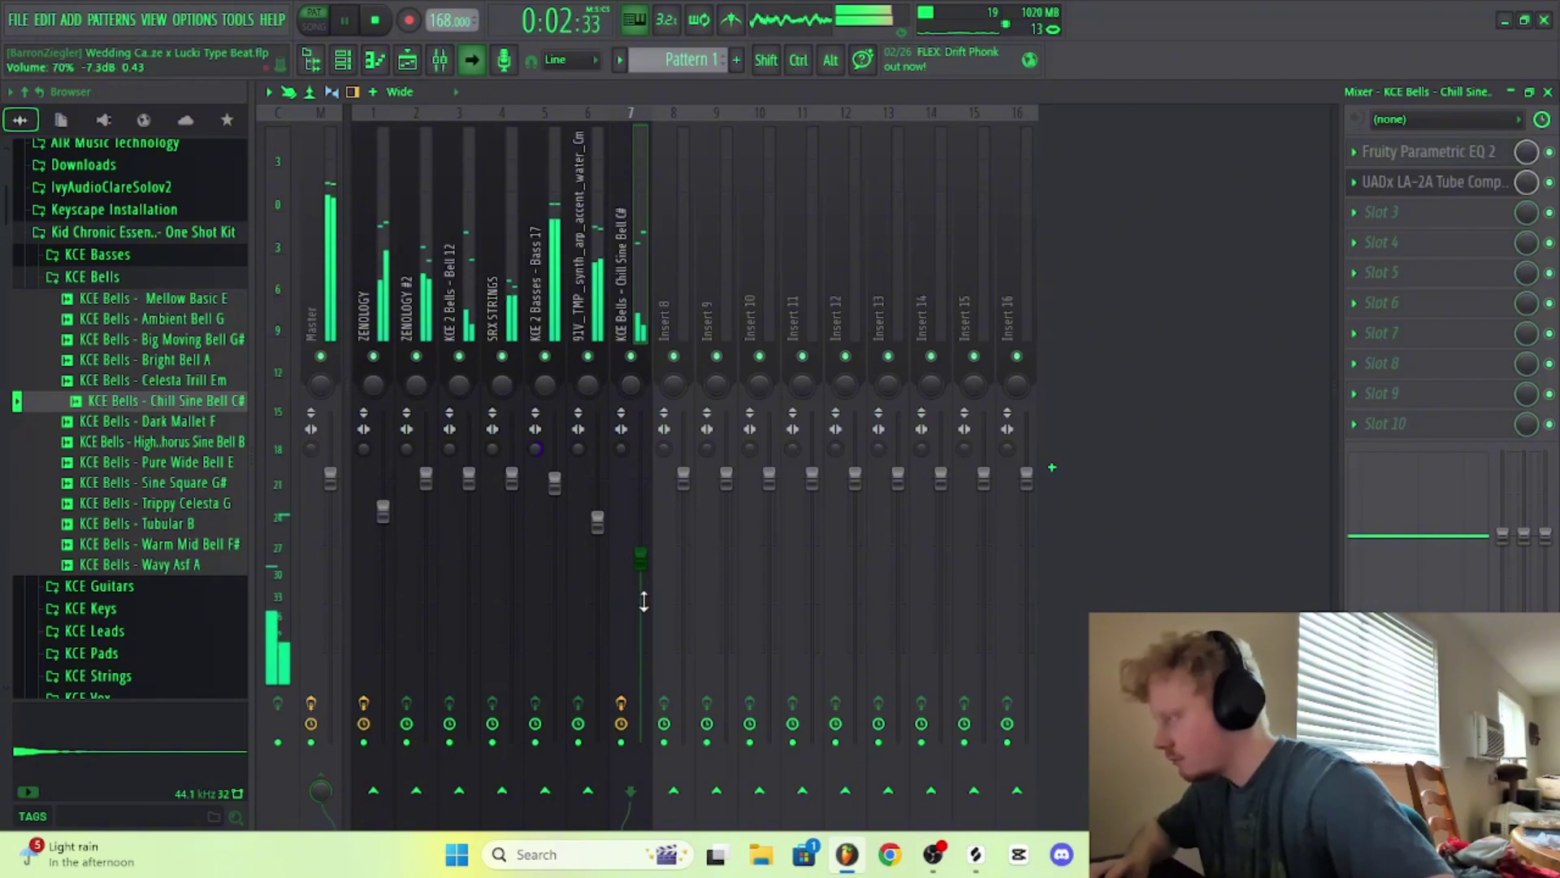
key(space)
click(598, 473)
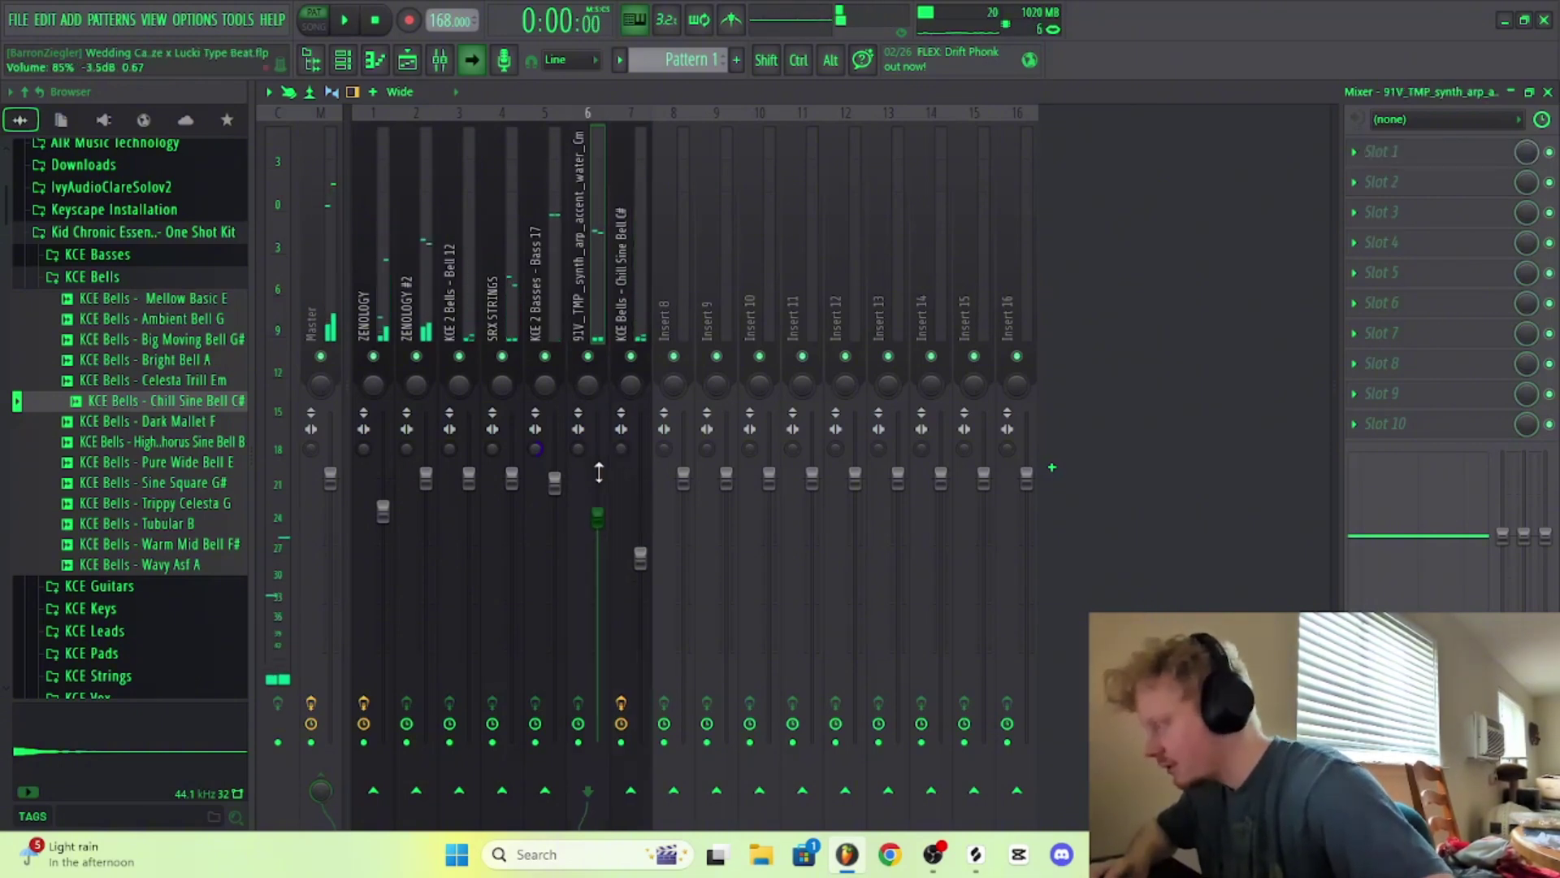
click(634, 581)
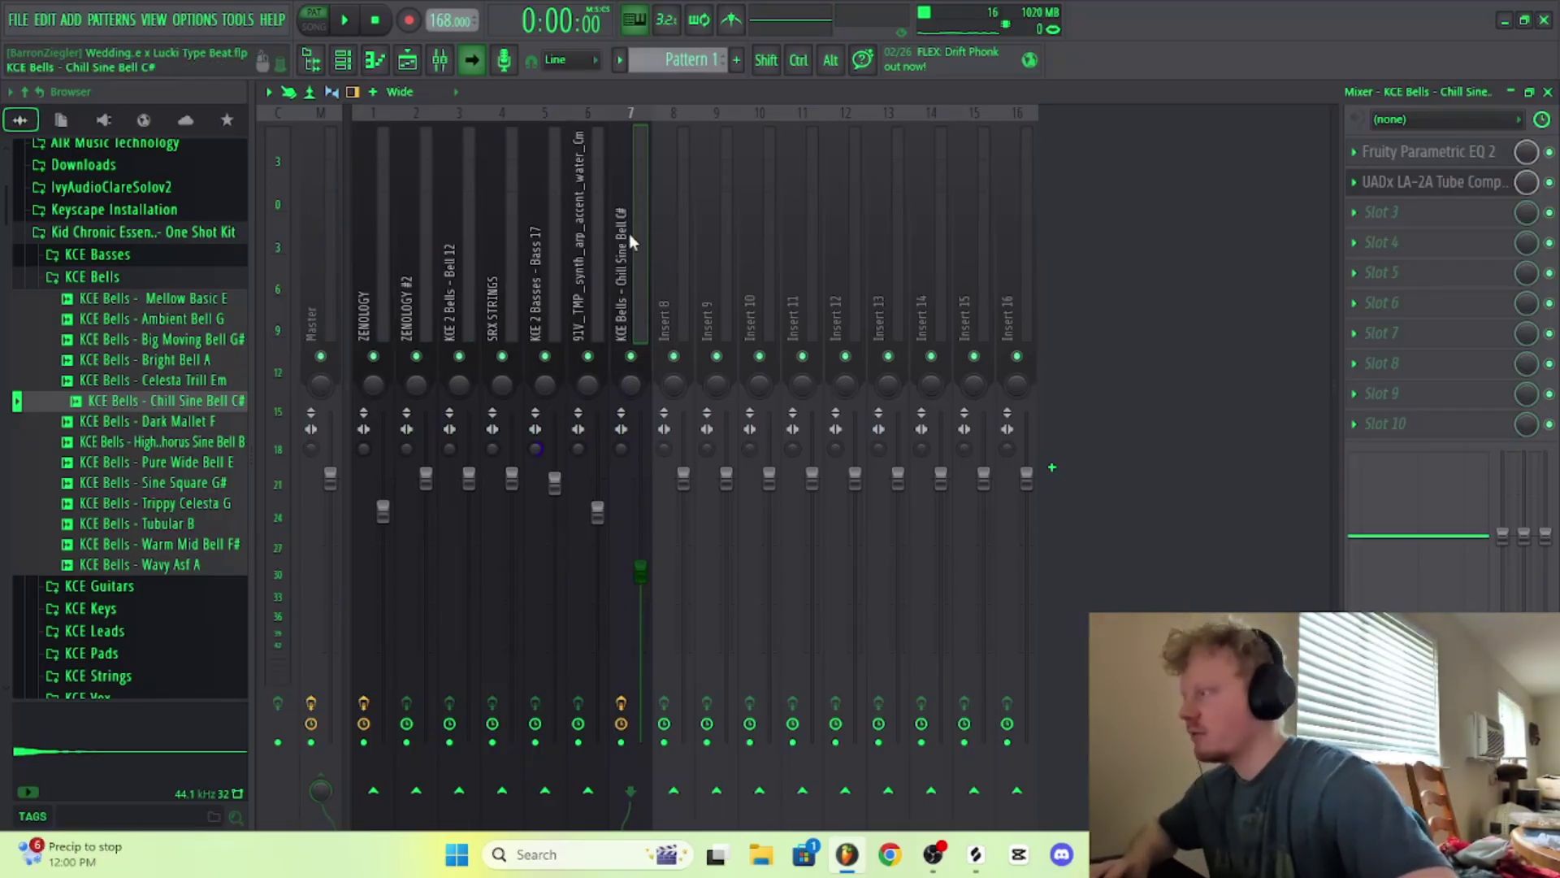
key(space)
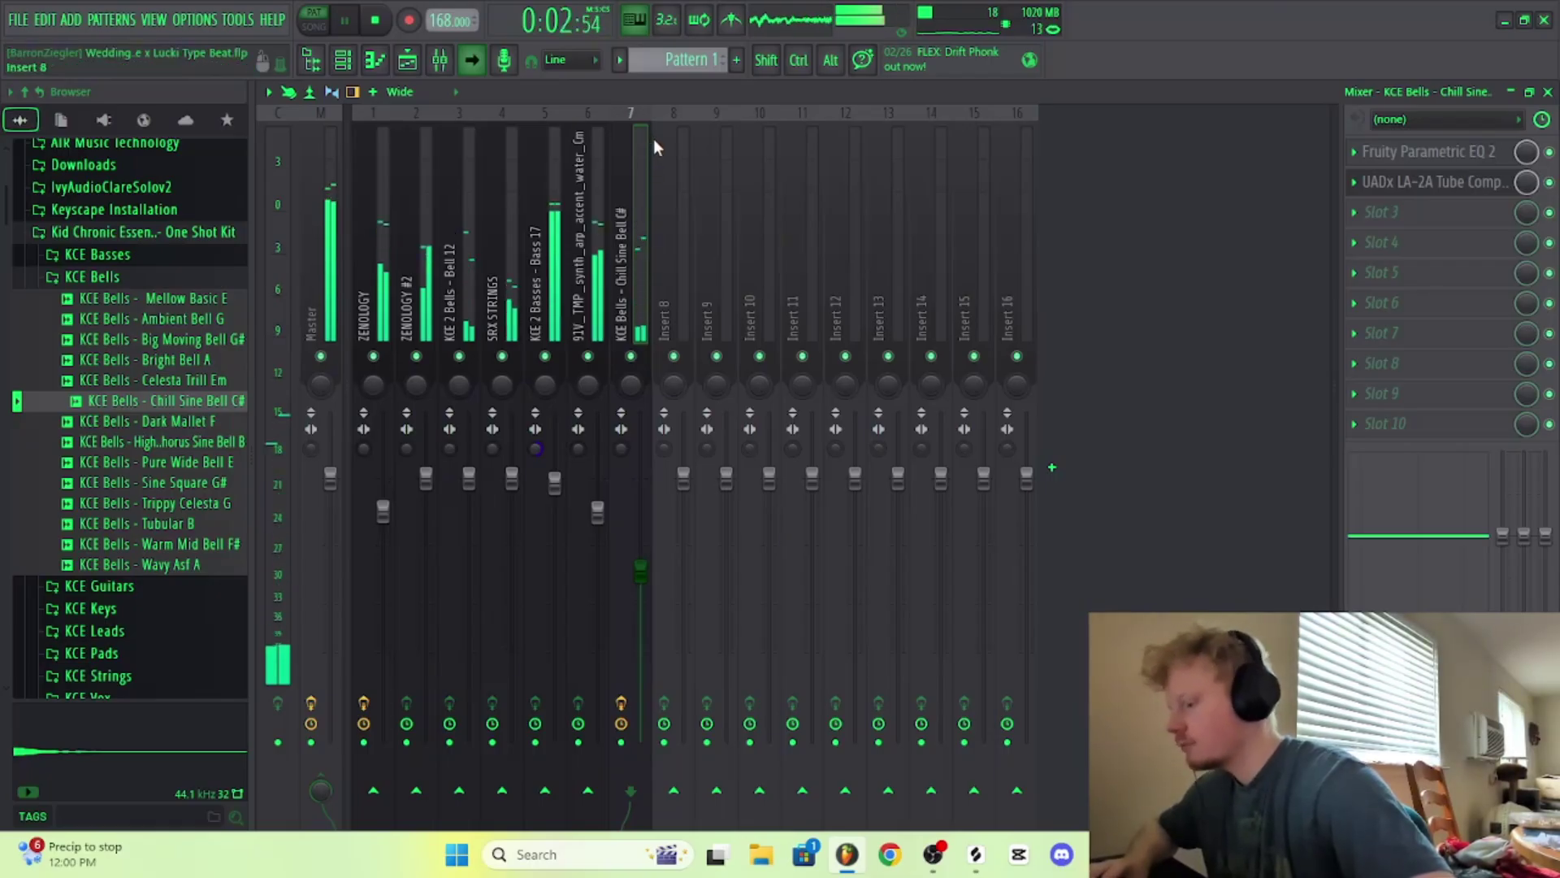
key(space)
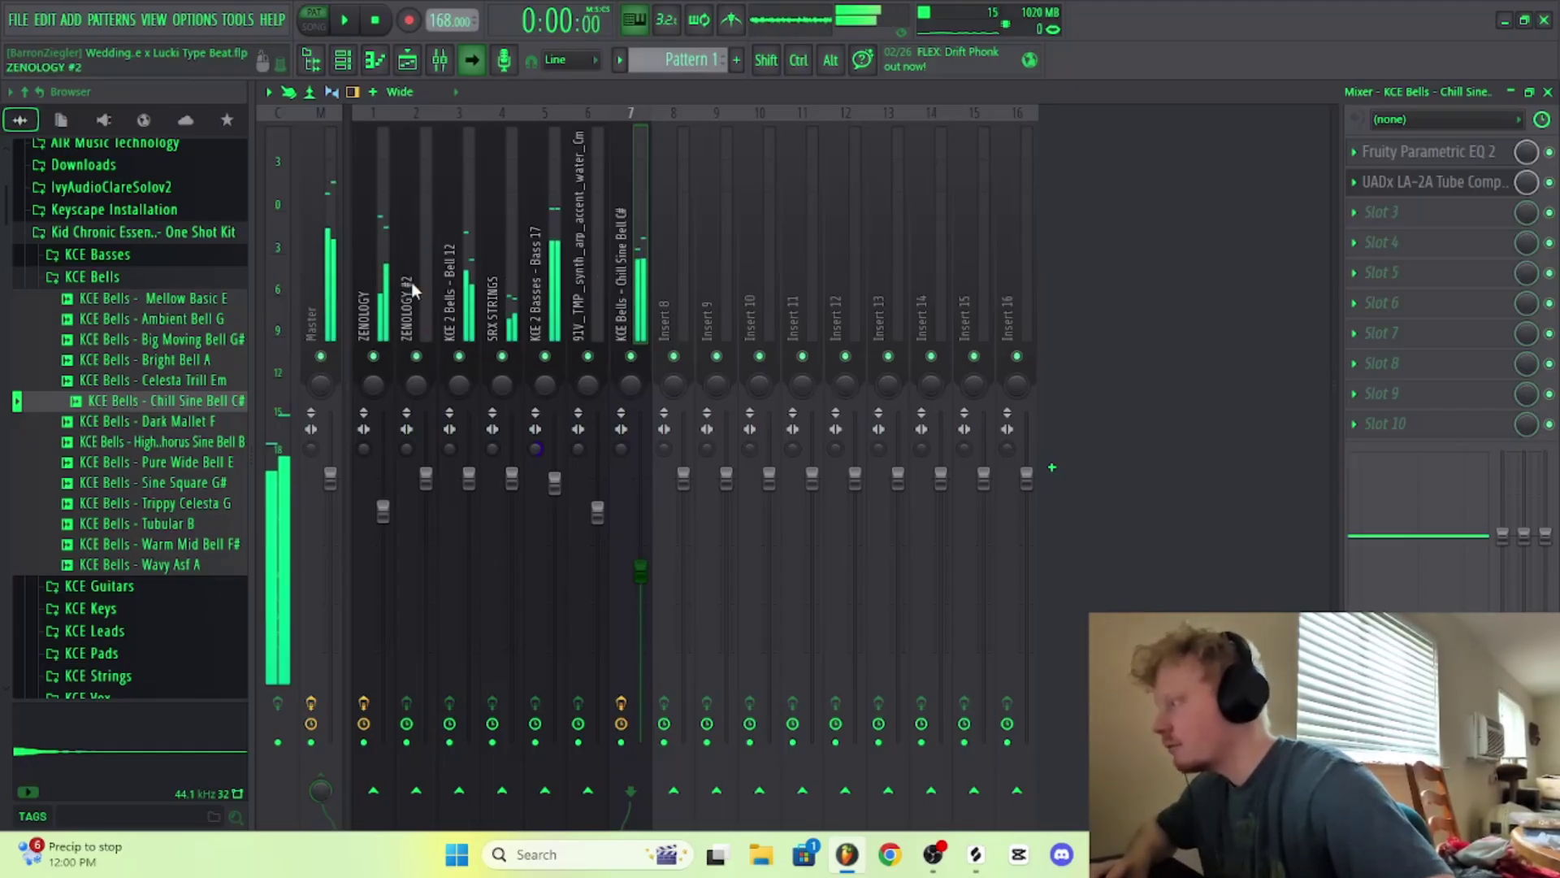
Step: Lower the ZENOLOGY #2 track's volume slightly
click(419, 244)
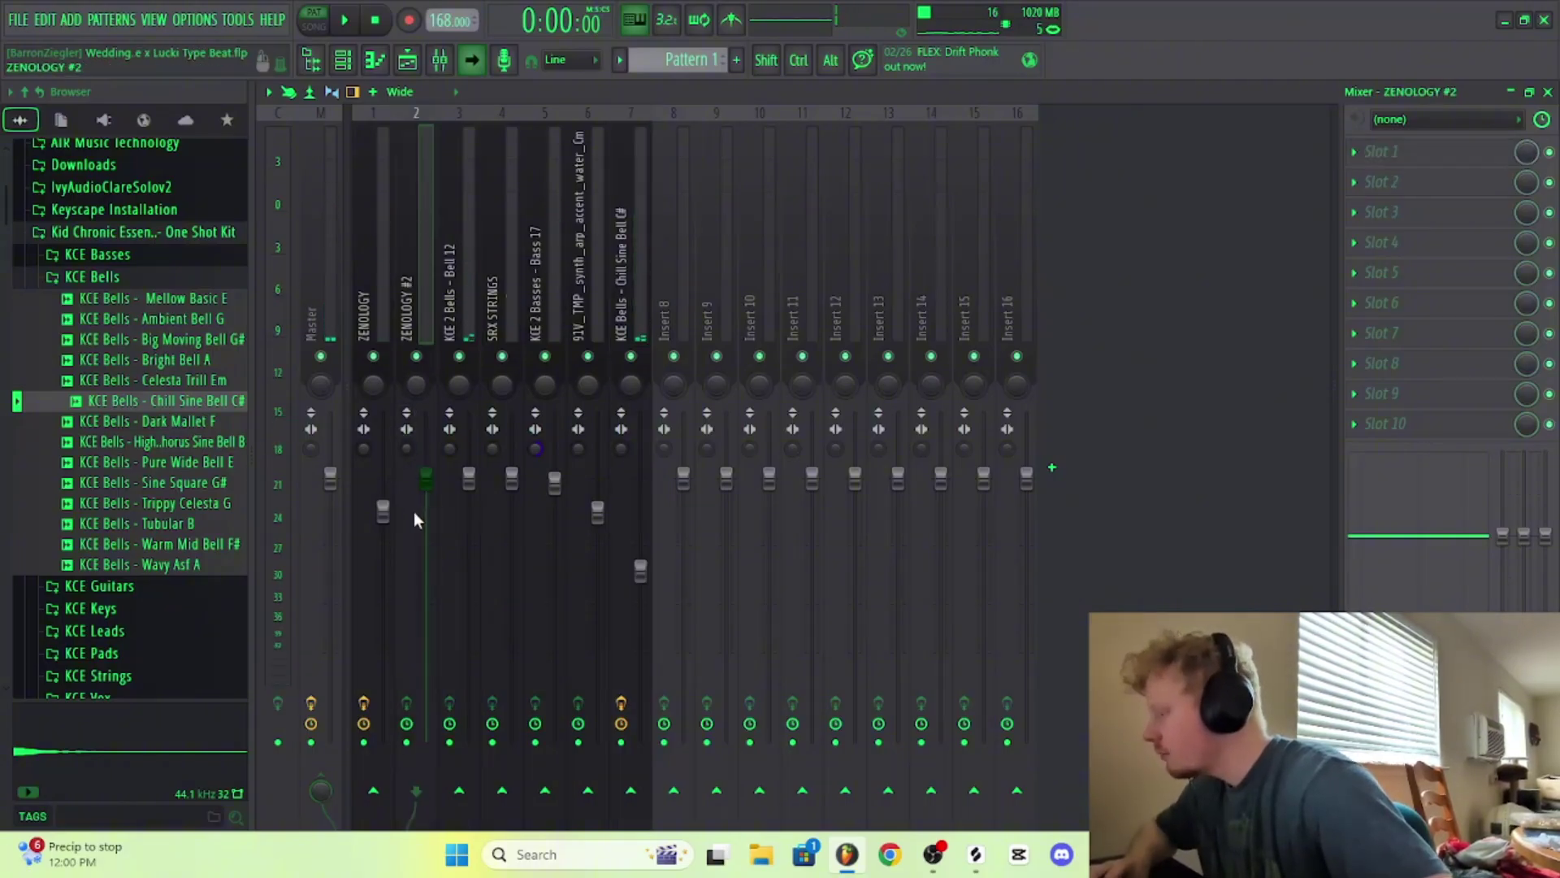
scroll(431, 506, down, 1)
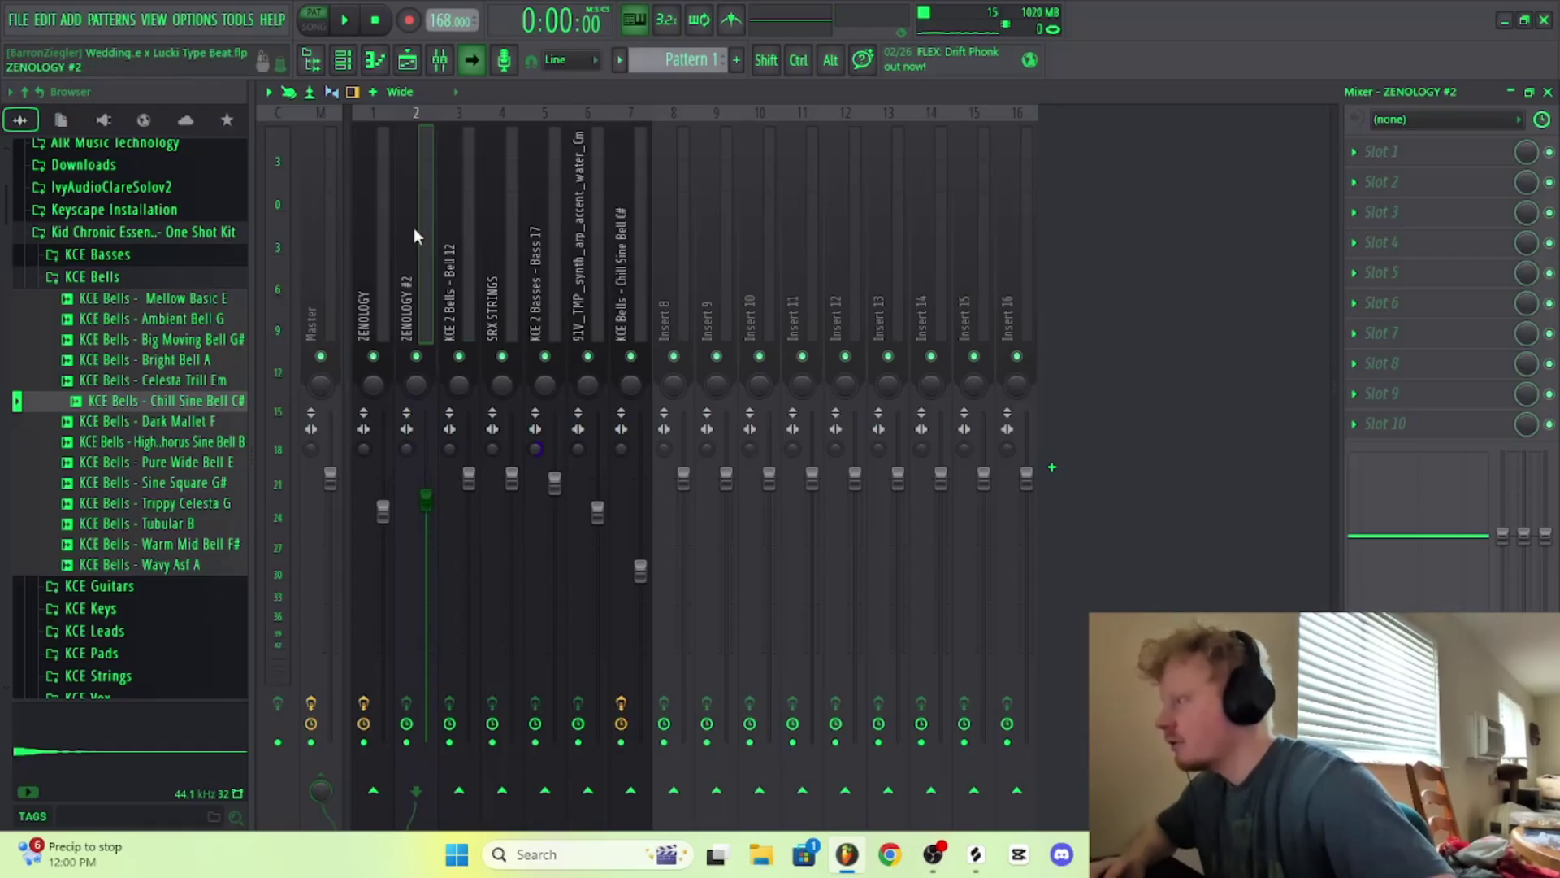
Step: Audition the full pattern and raise the ZENOLOGY #2 track's volume to 97%
key(space)
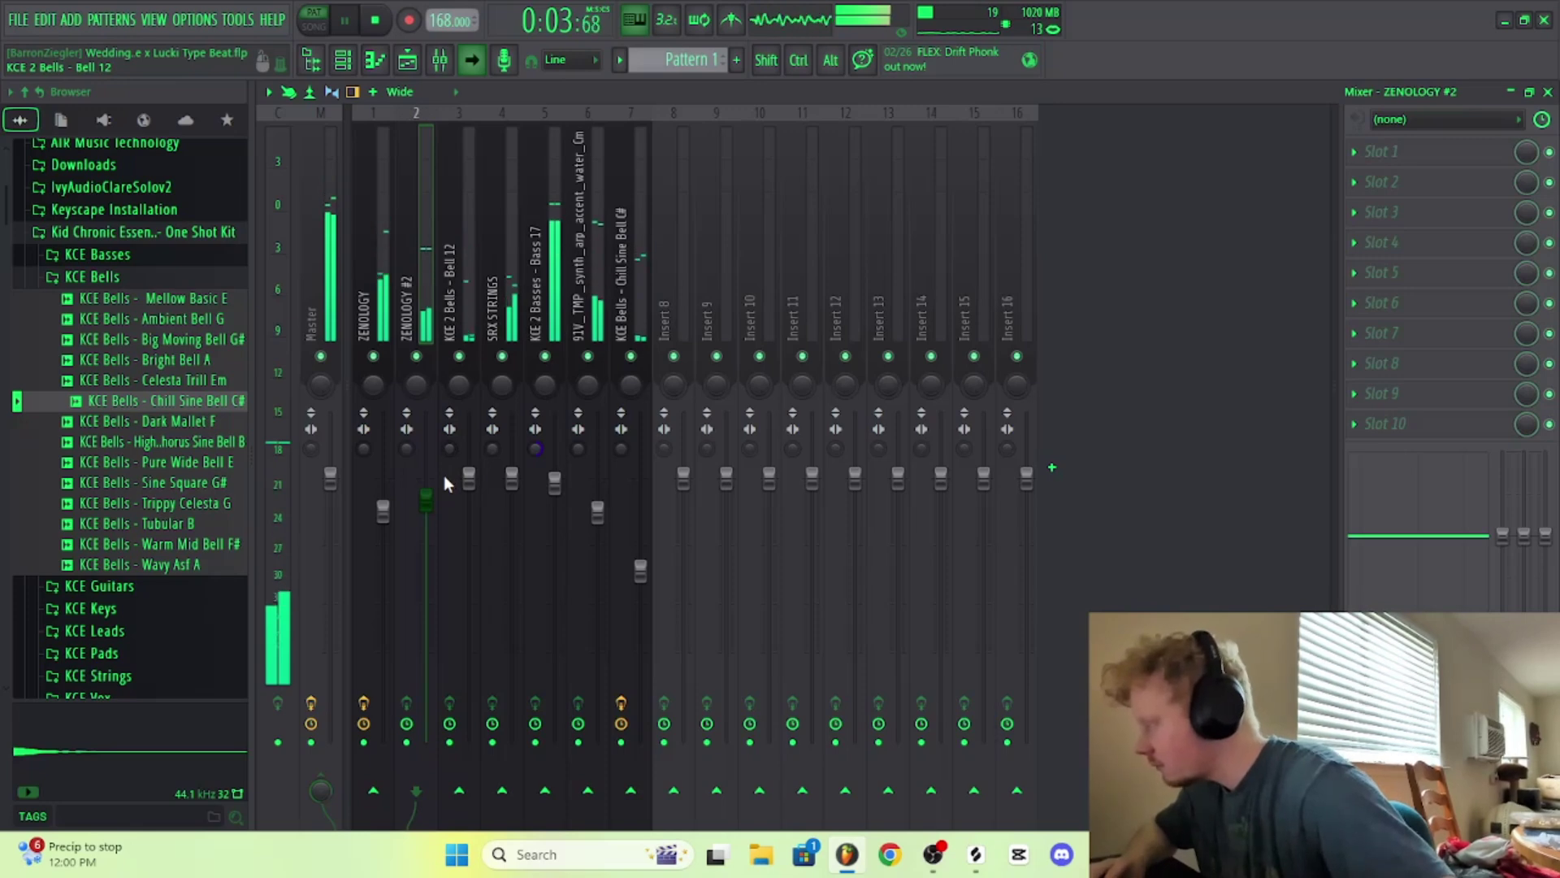
key(space)
scroll(429, 443, up, 3)
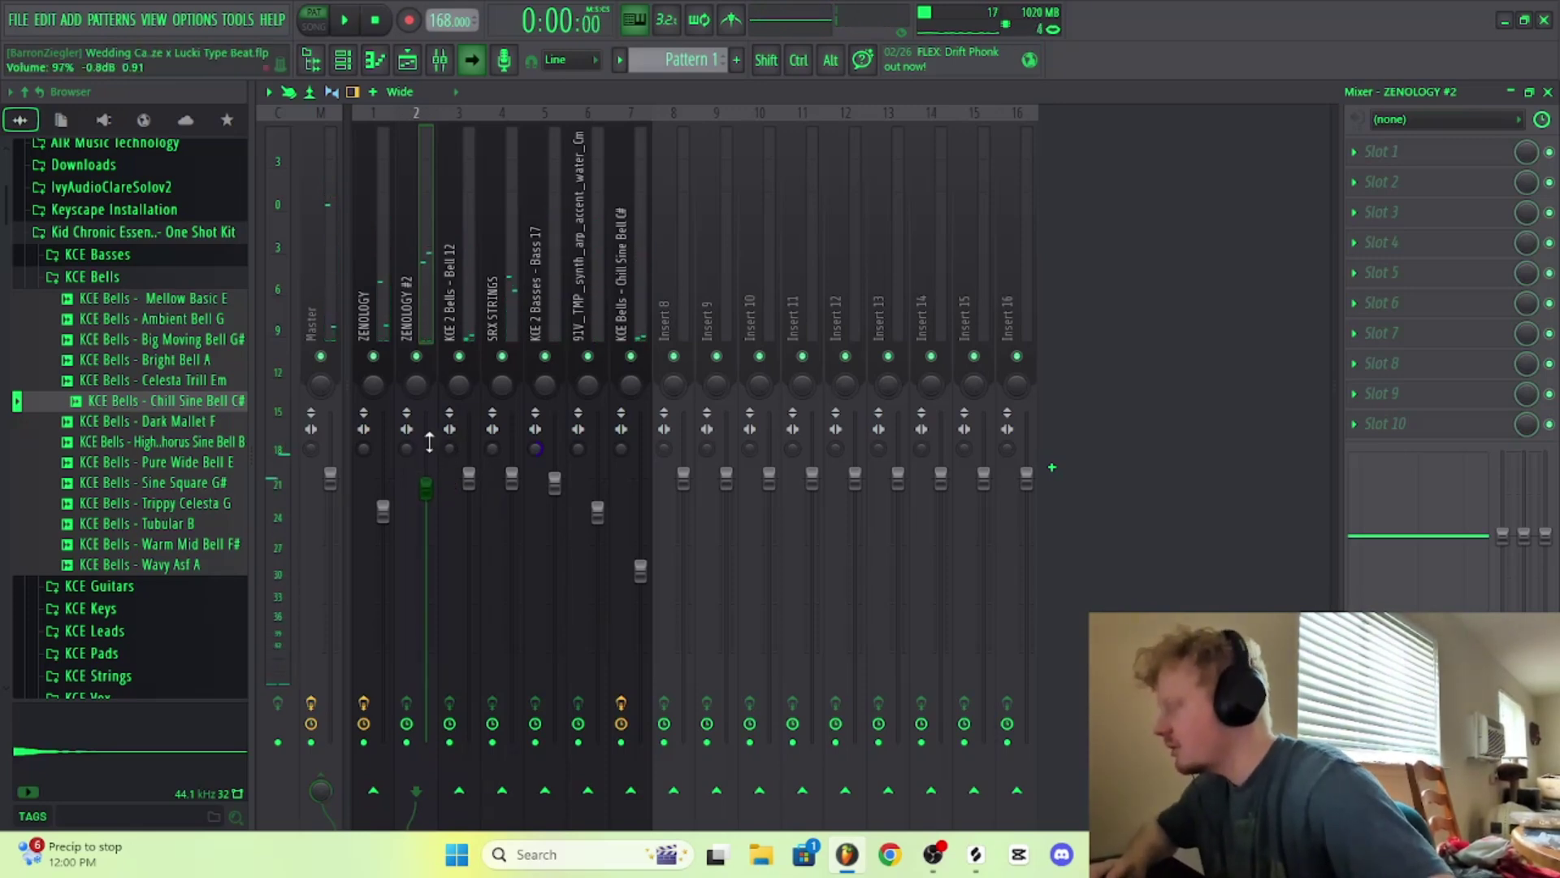
Step: Add Fruity Parametric EQ 2 to the ZENOLOGY #2 track and pull the band 1 low shelf down to cut the lows
click(1390, 151)
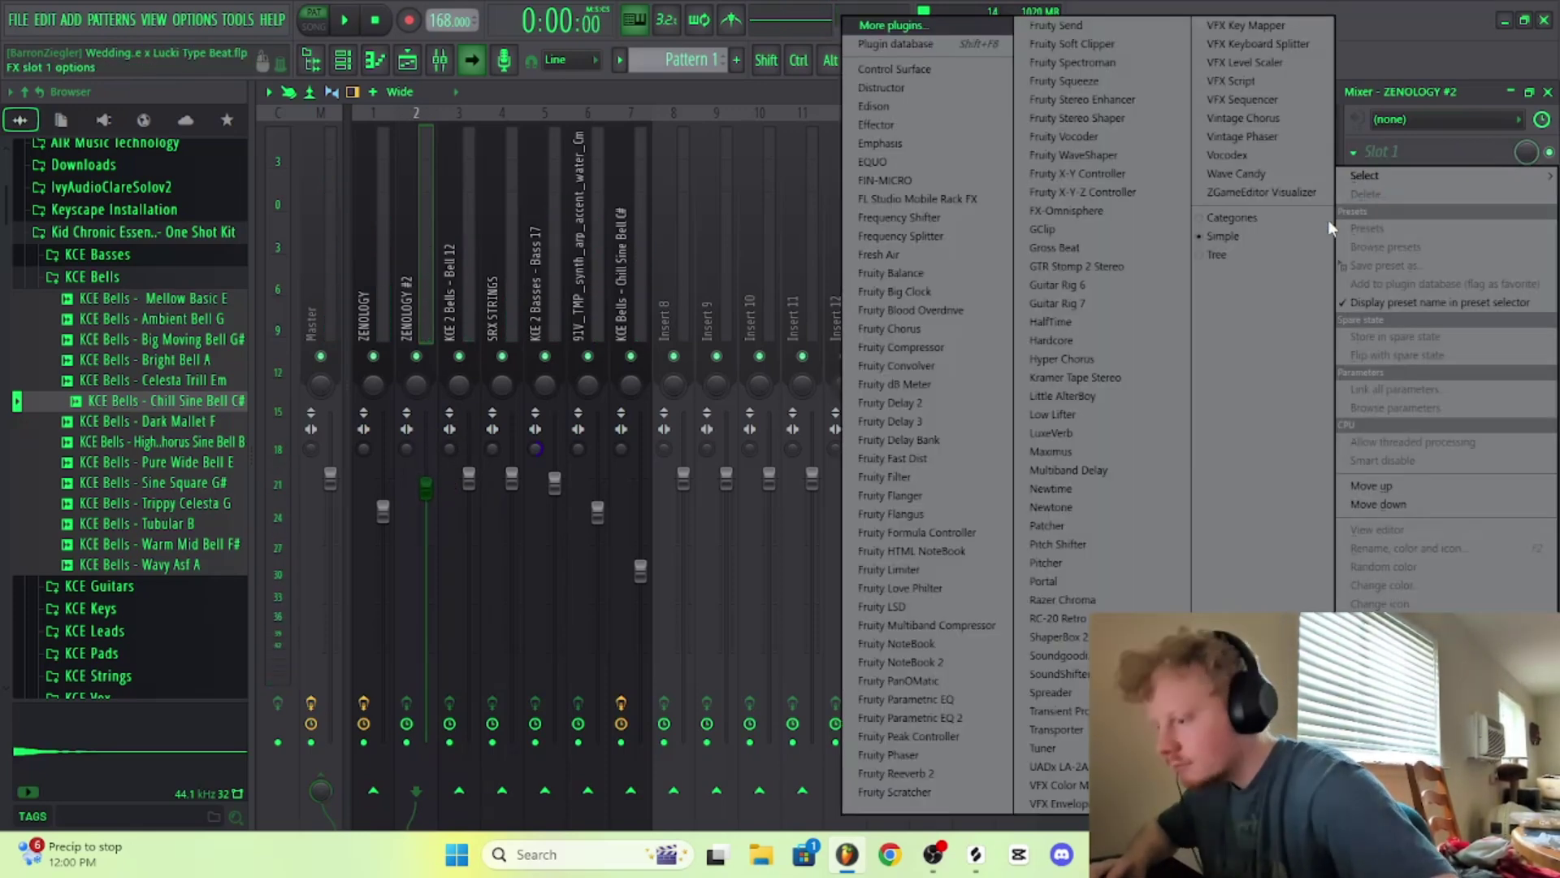
click(993, 715)
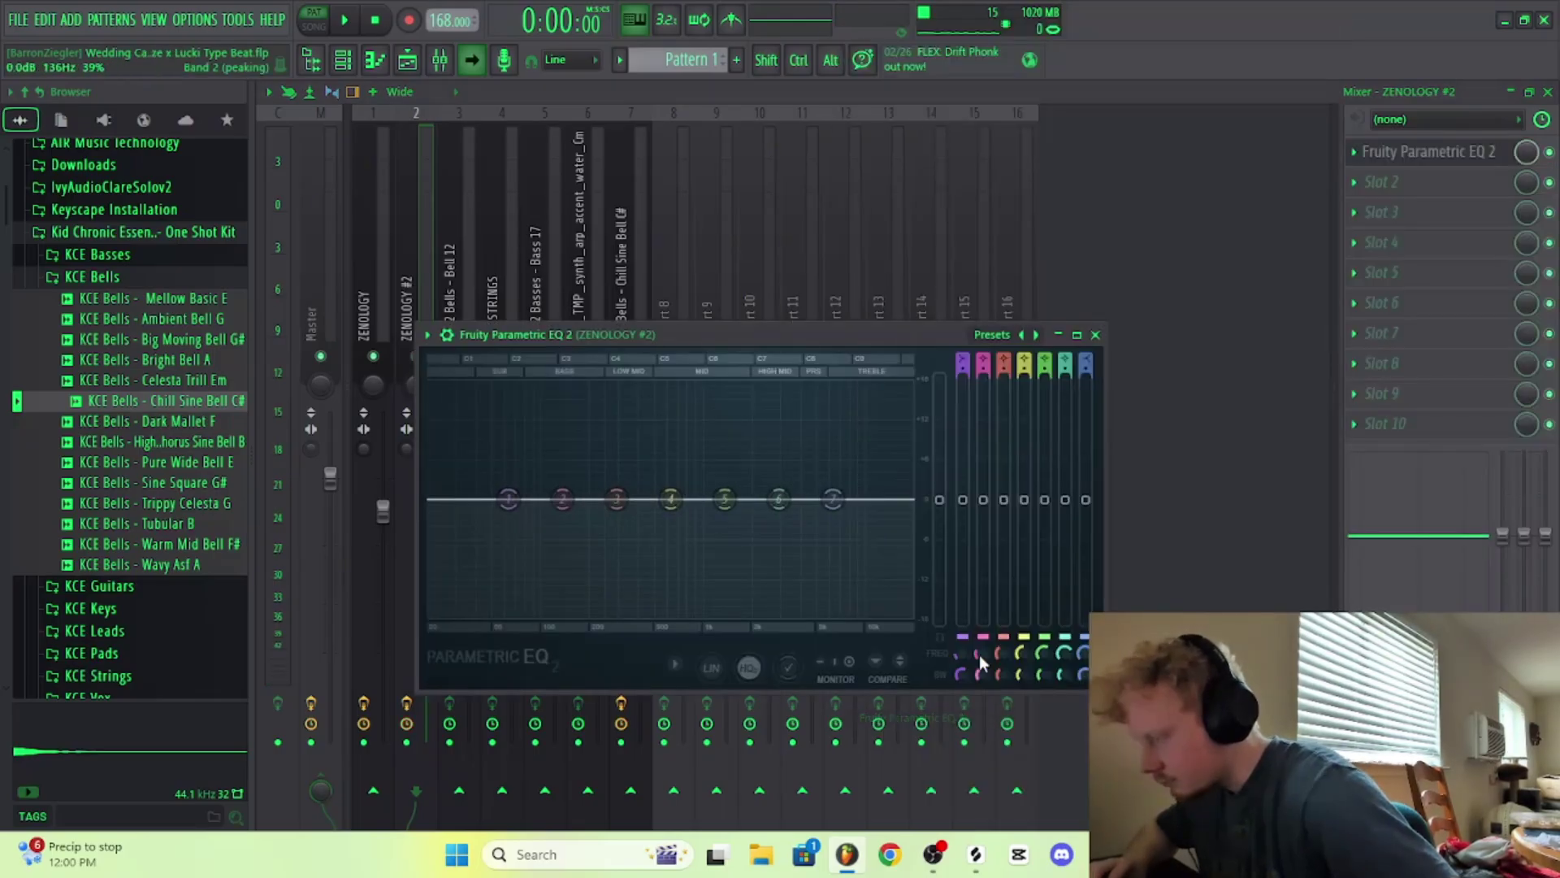
key(space)
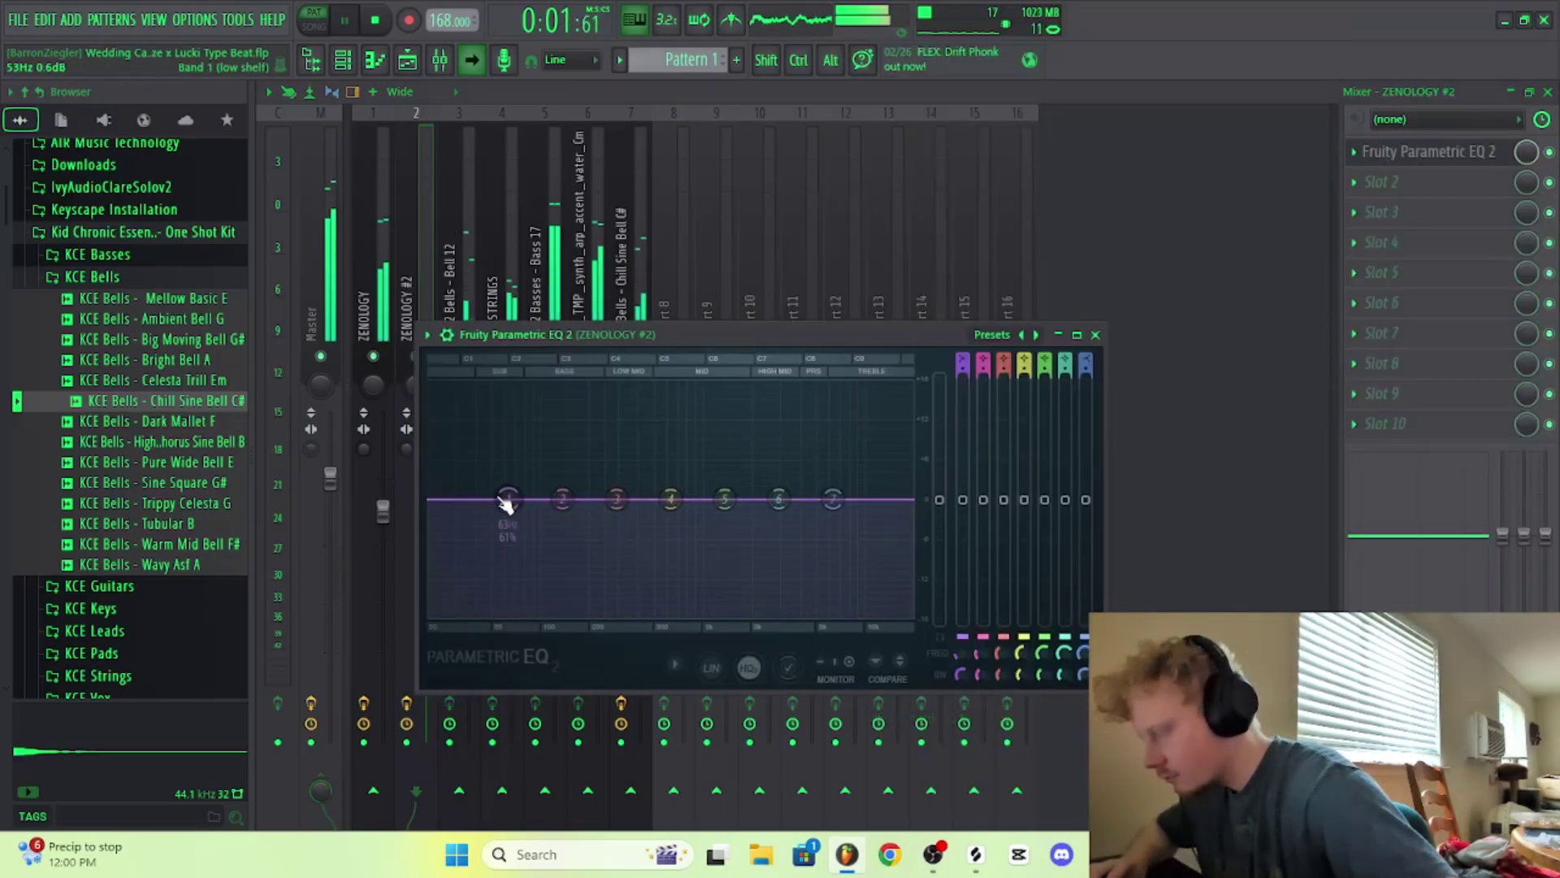
key(space)
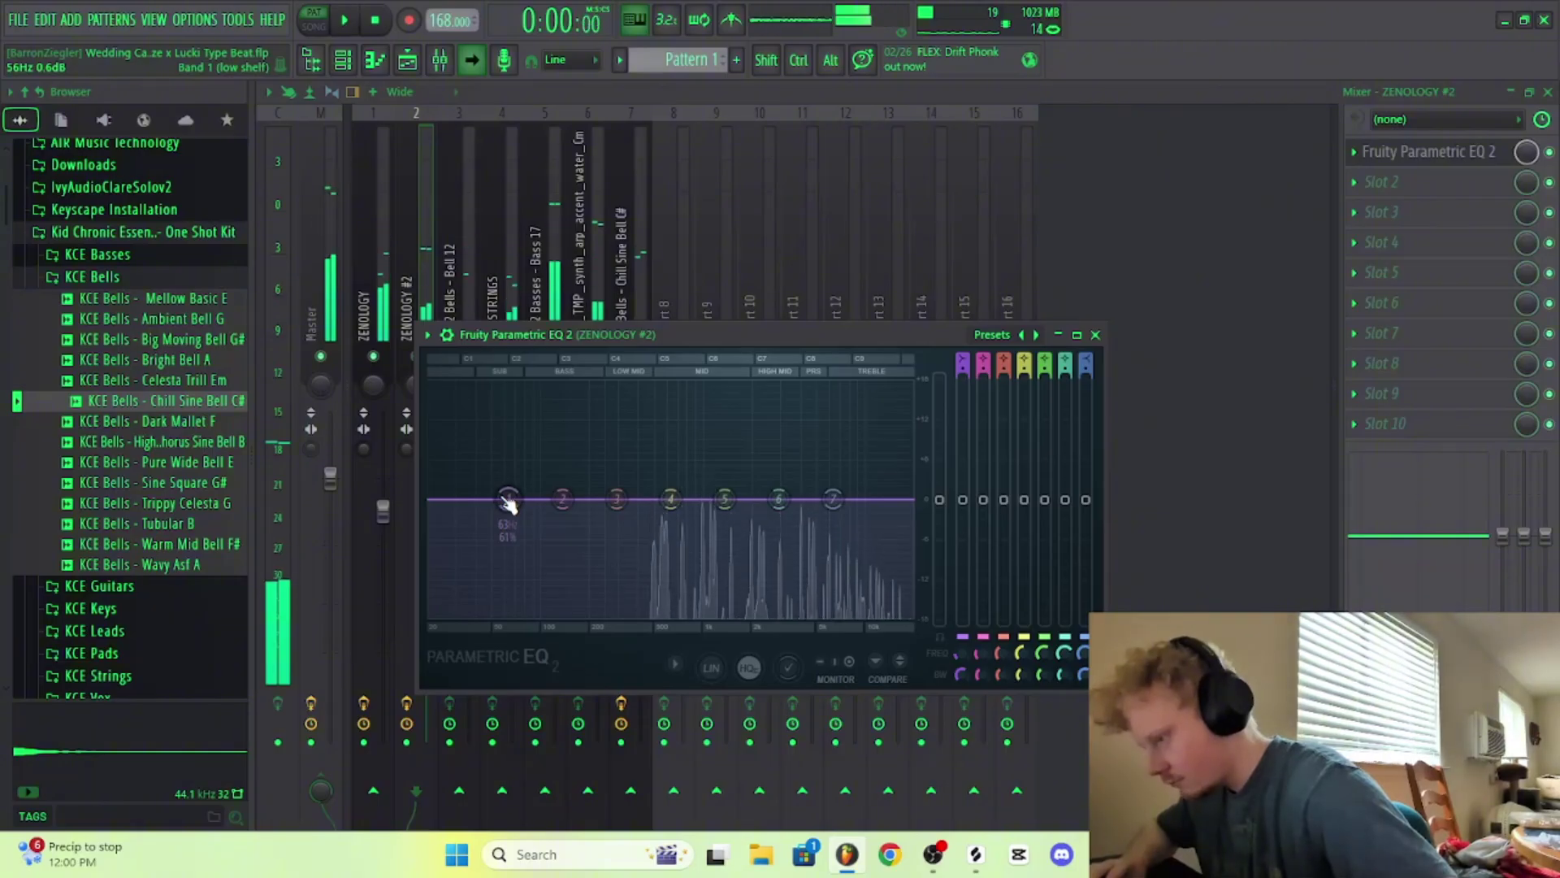
drag(508, 499, 563, 615)
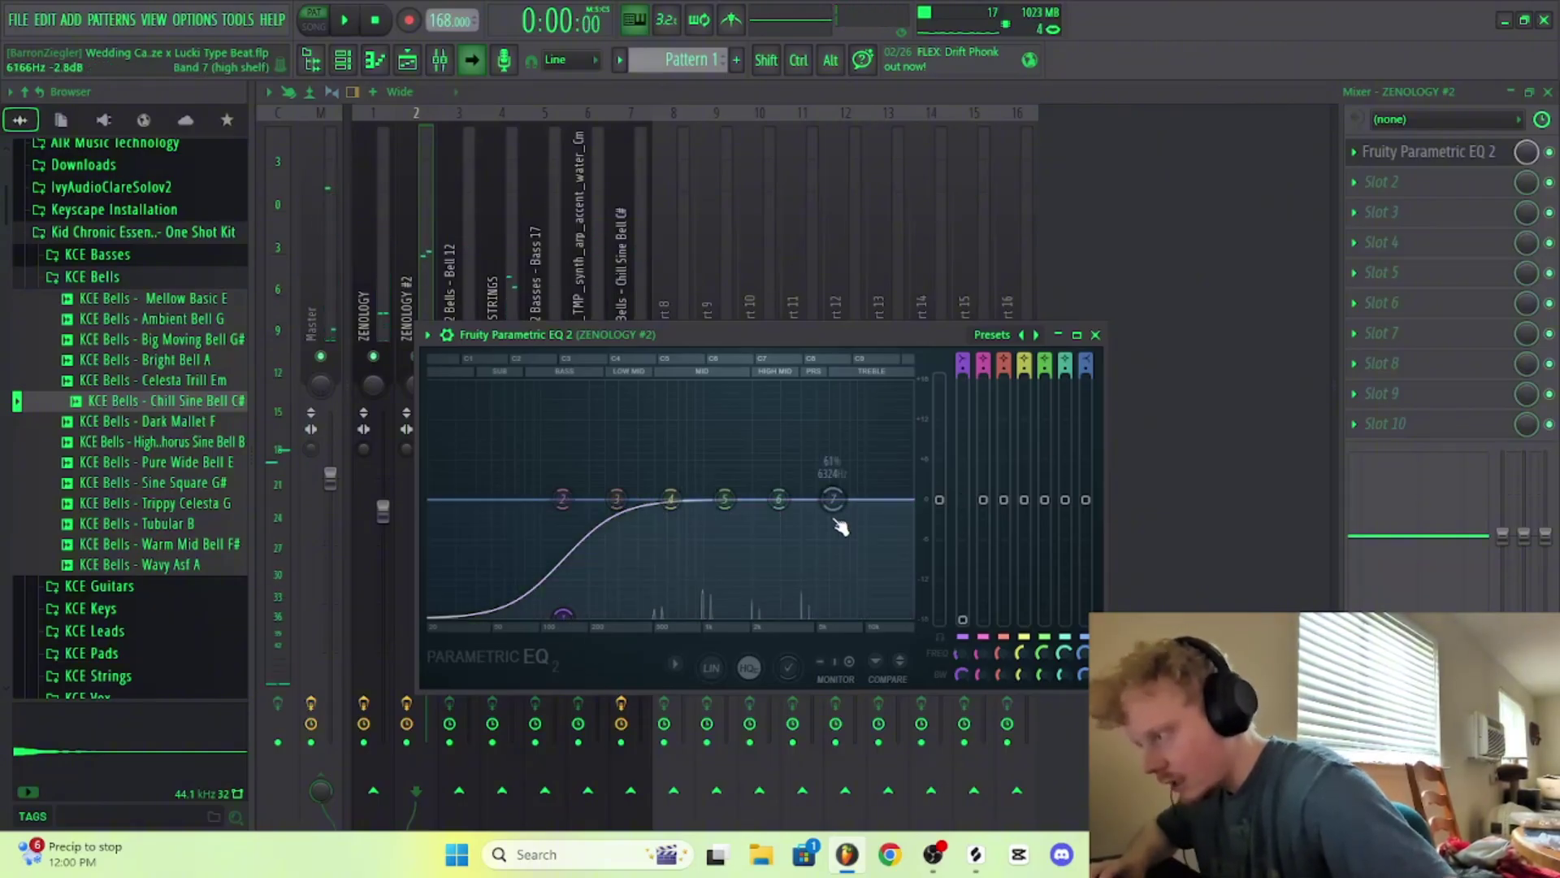
Step: Lower the EQ's band 7 high shelf to -4.2 dB around 10141 Hz, audition the pattern and close the EQ
drag(832, 499, 866, 527)
key(space)
key(space)
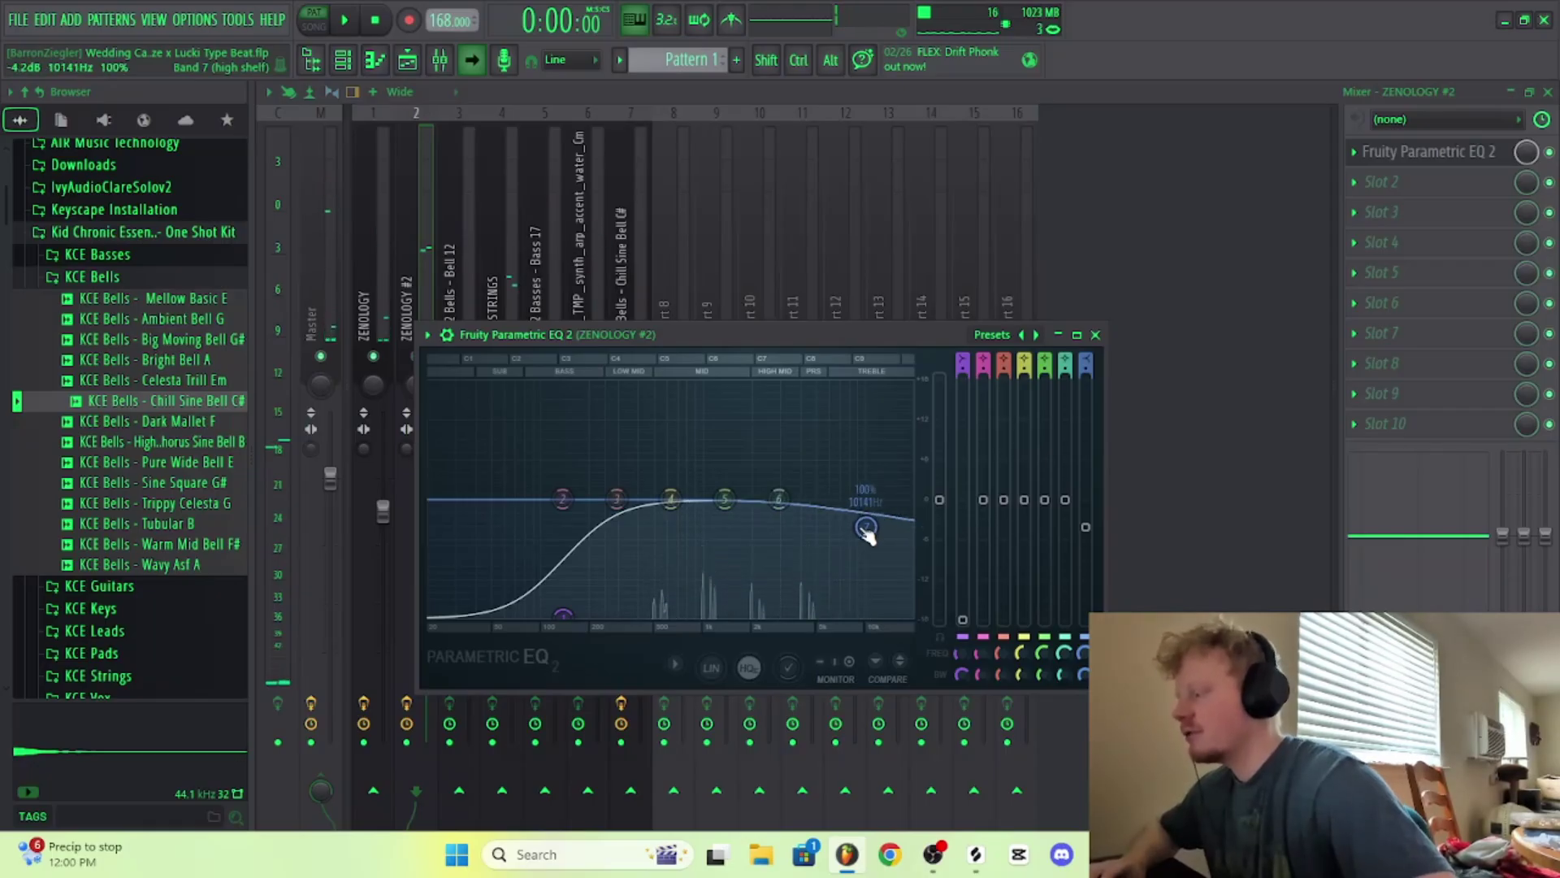
click(1095, 335)
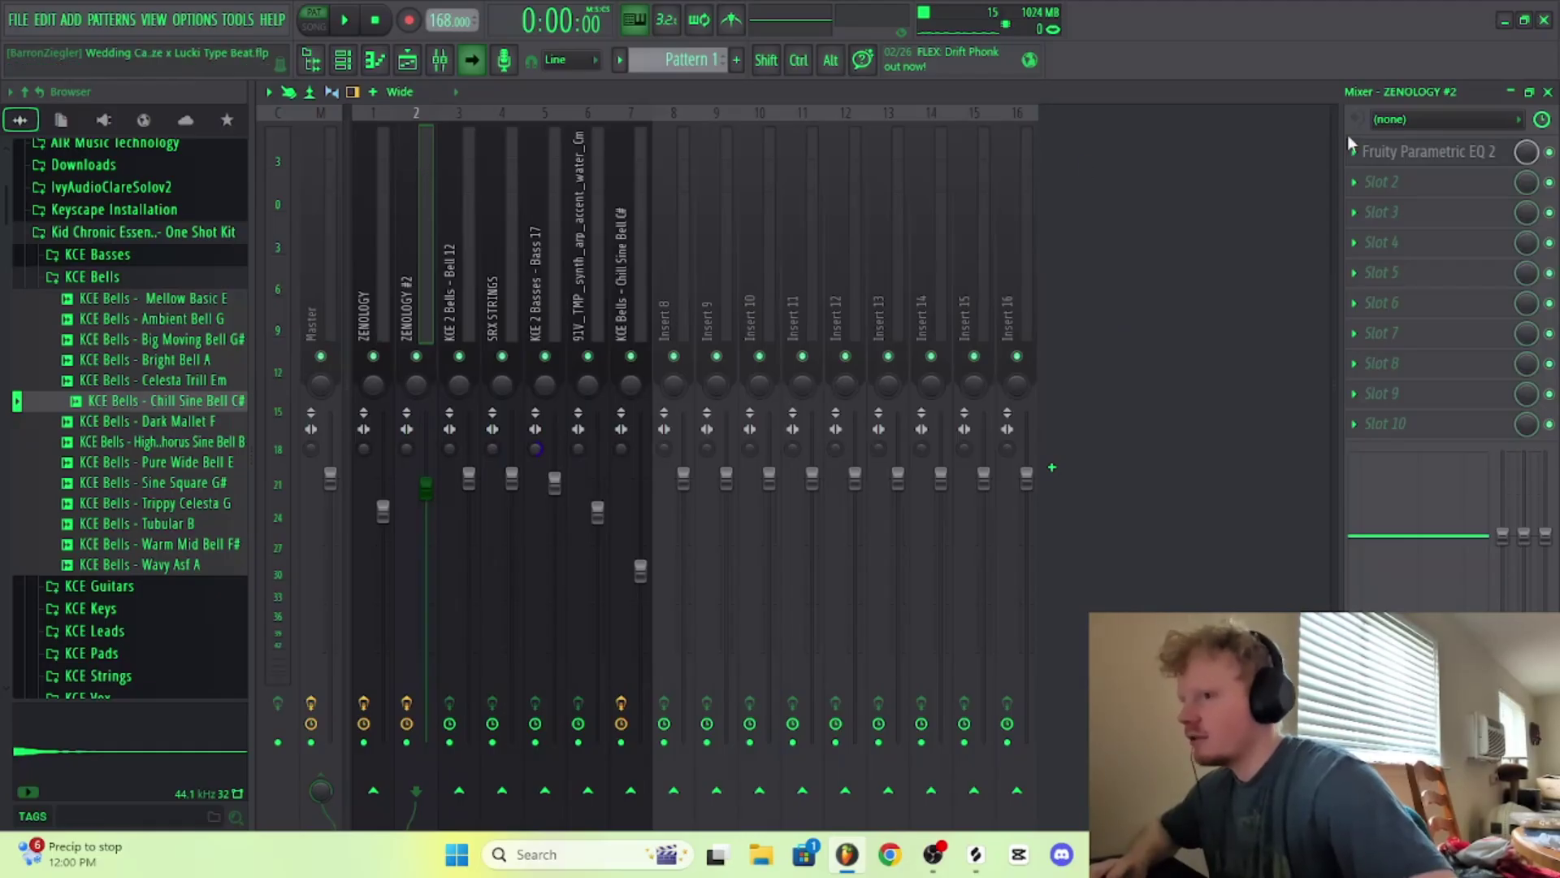
Step: Audition the full pattern with the KCE Bells - Chill Sine Bell C# track selected and preview its source sample
key(space)
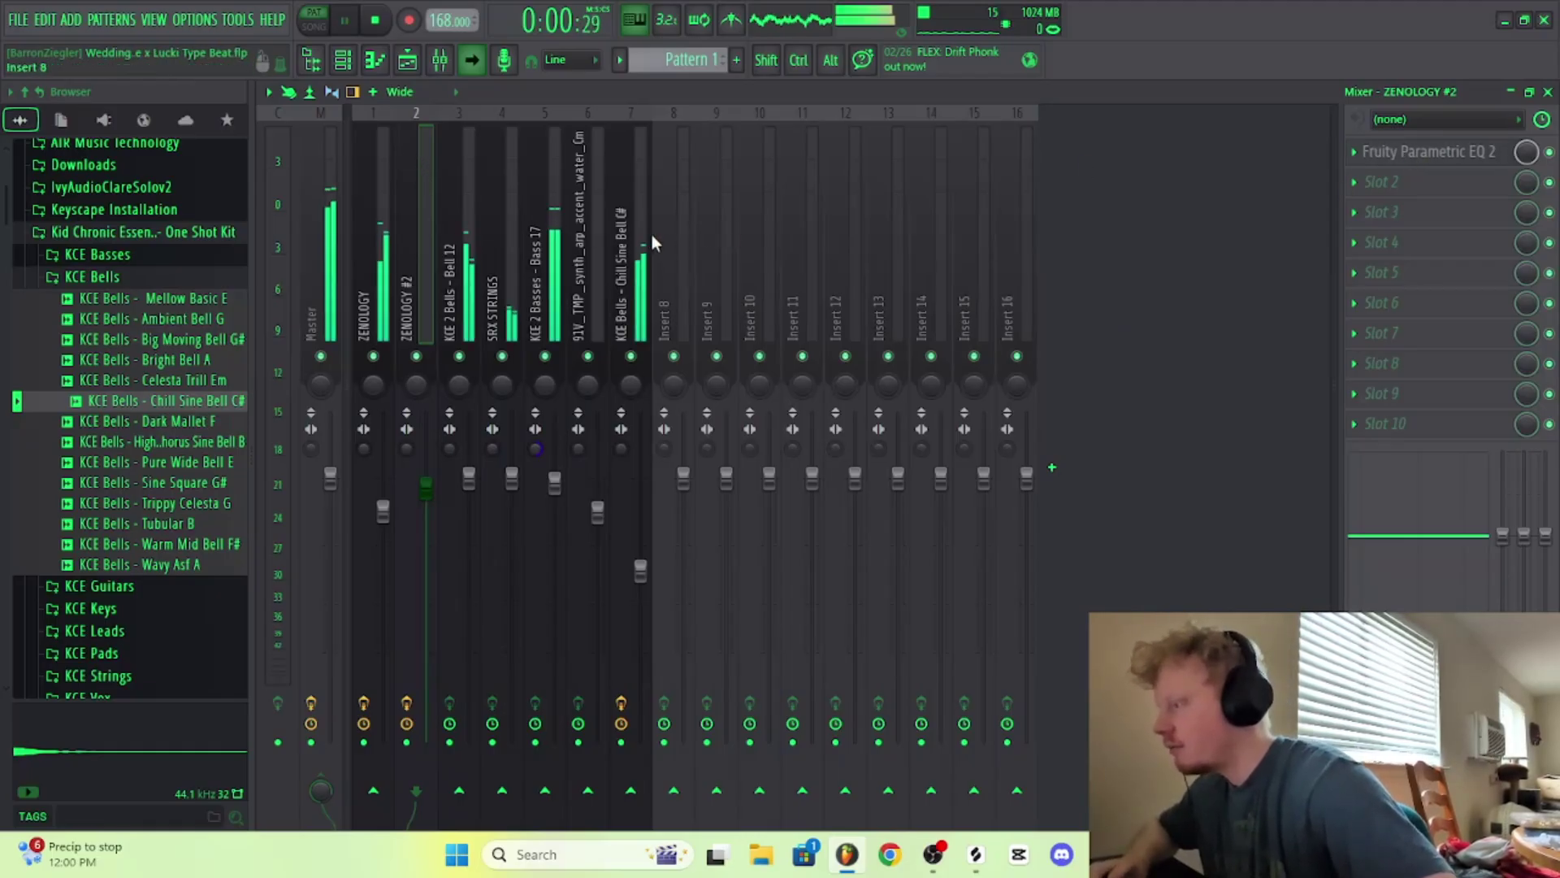
click(640, 226)
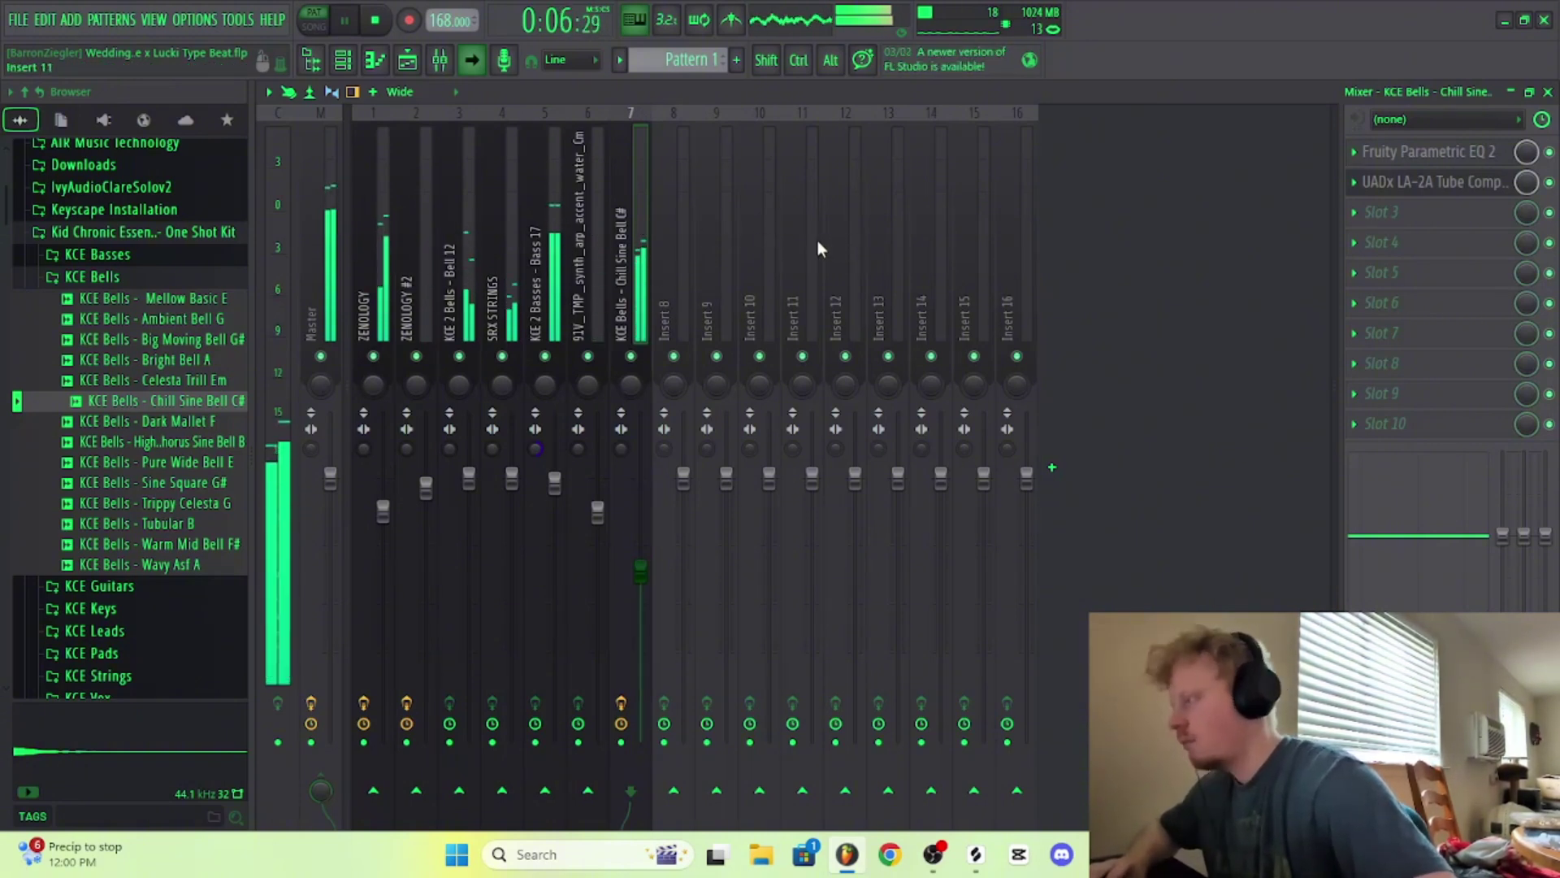
key(space)
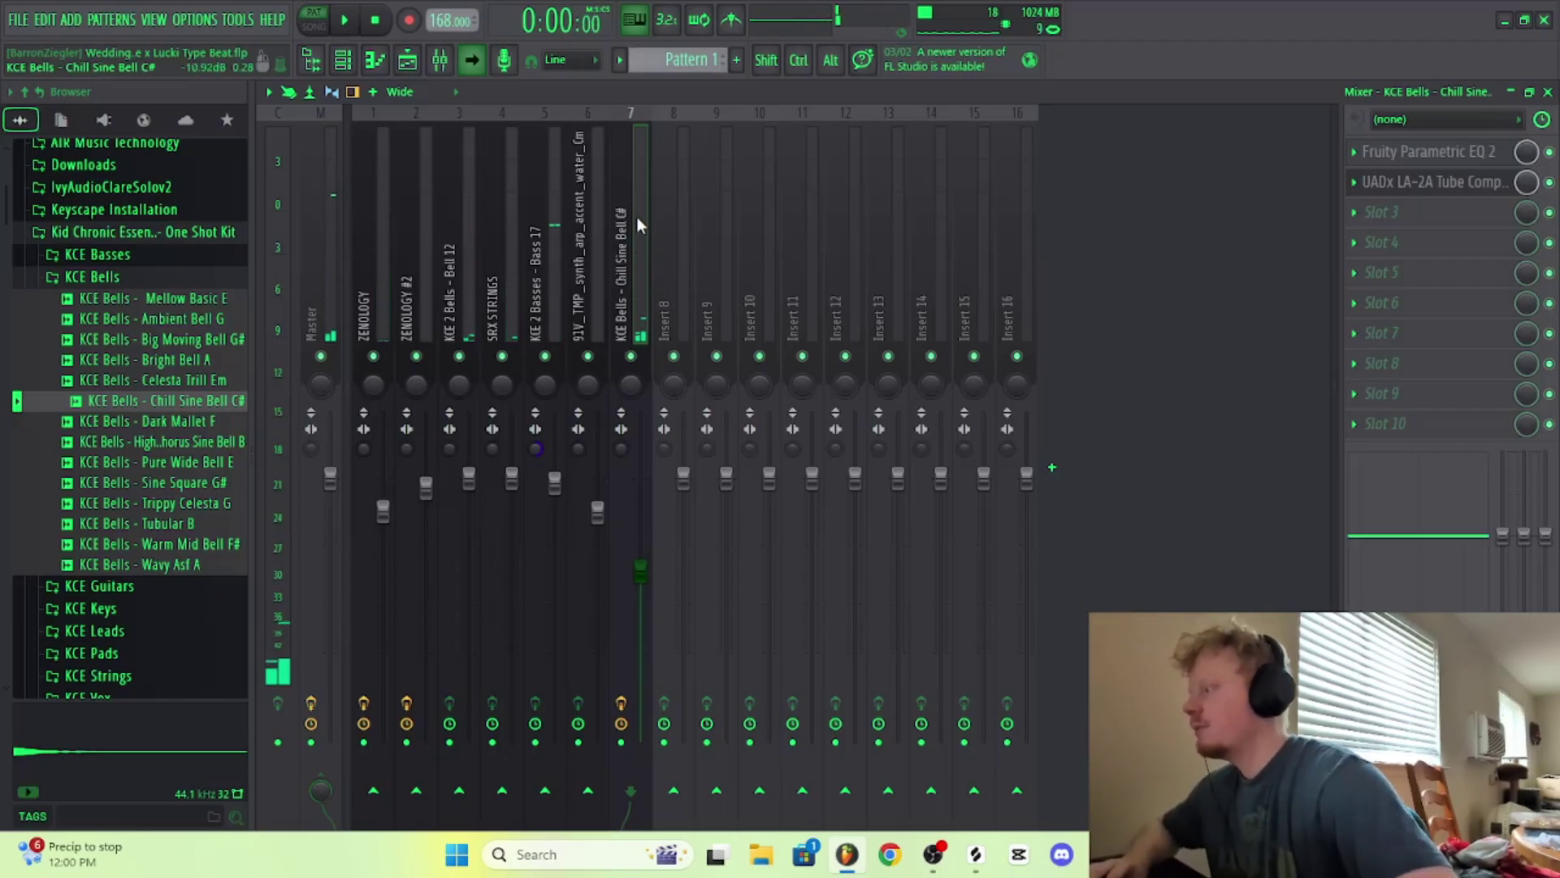
click(126, 408)
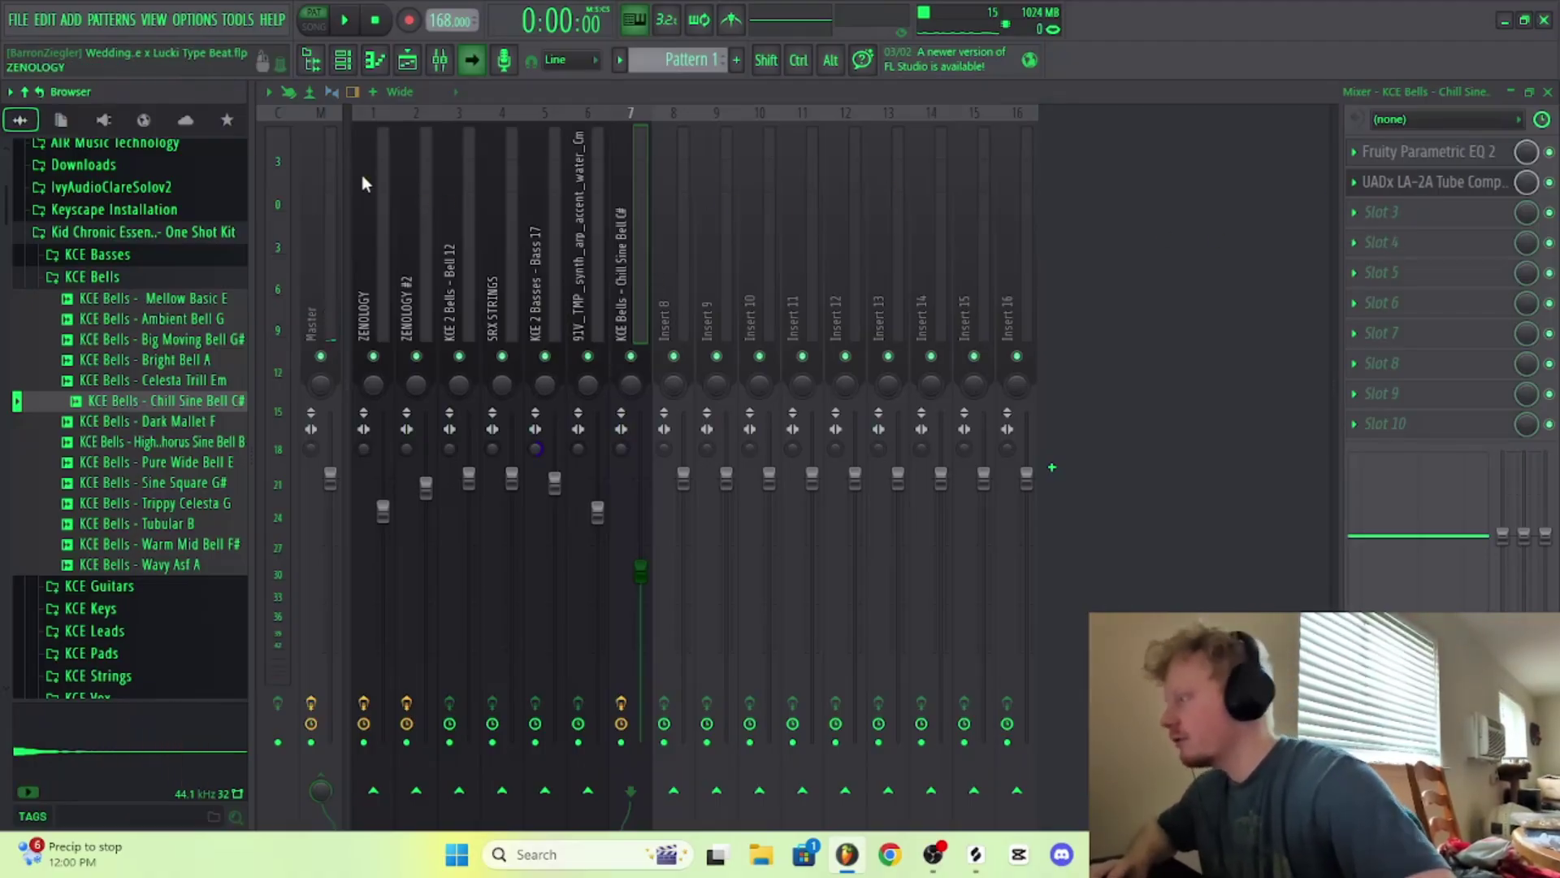
Step: Compare the ZENOLOGY #2, Bell 12, Chill Sine Bell and synth arp tracks while auditioning the full pattern
click(415, 195)
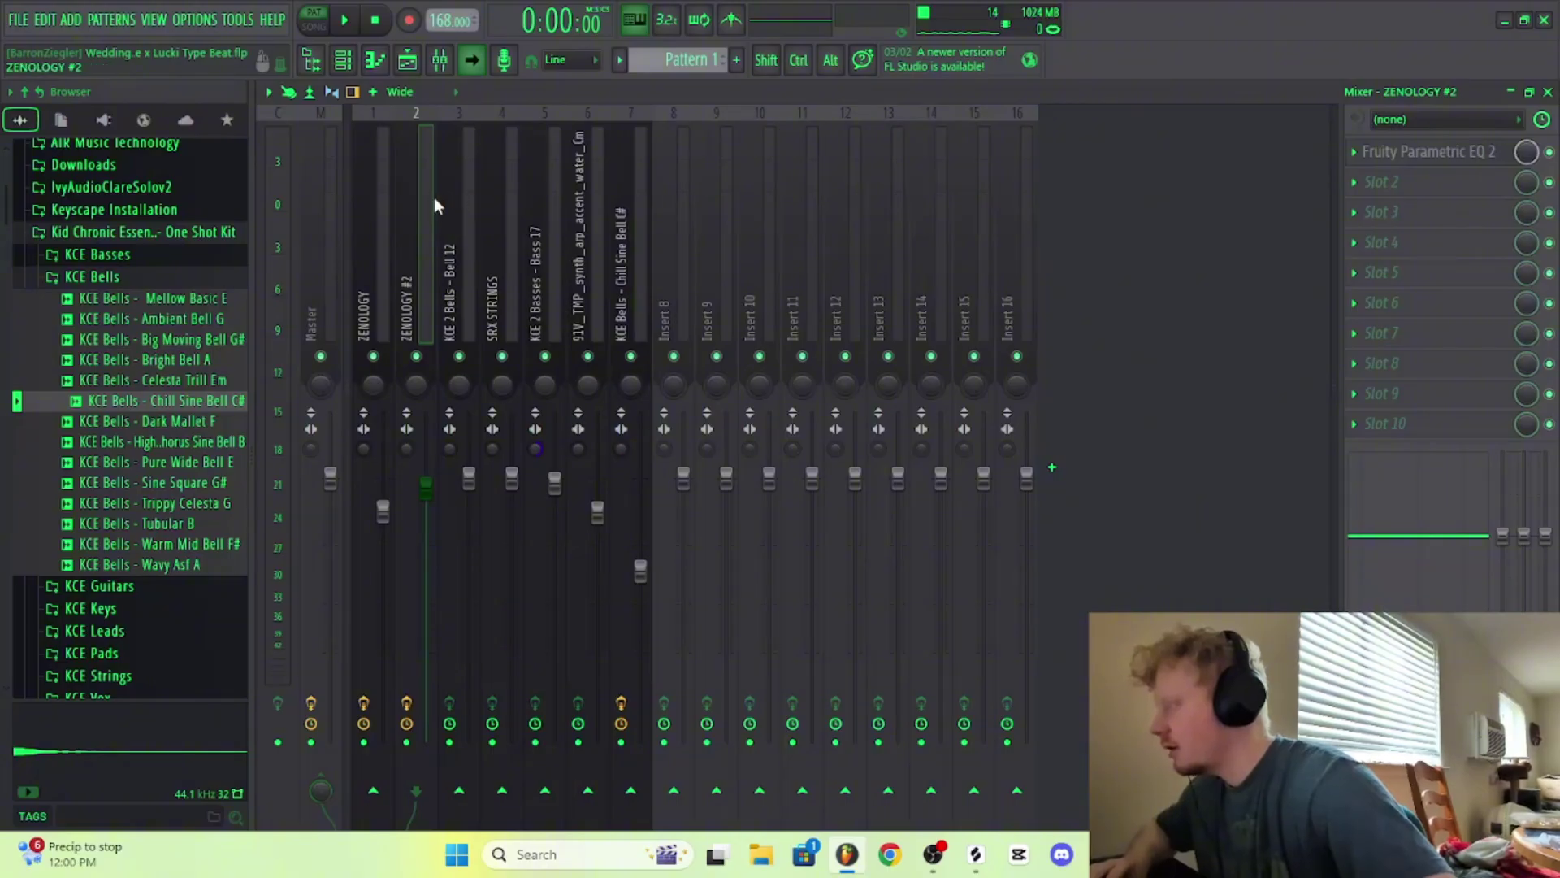
key(space)
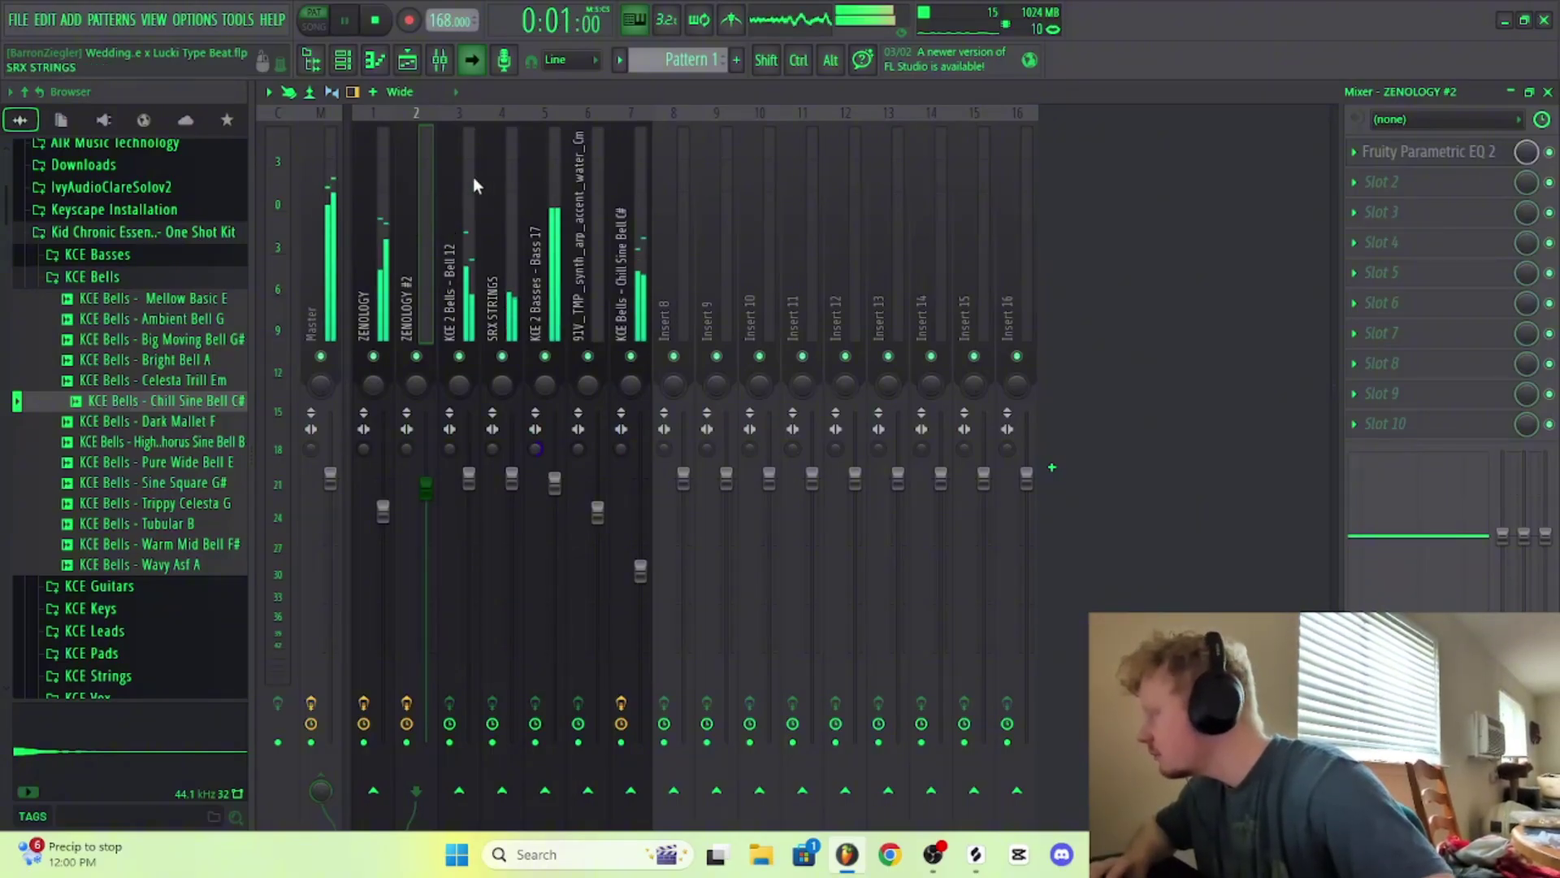
key(space)
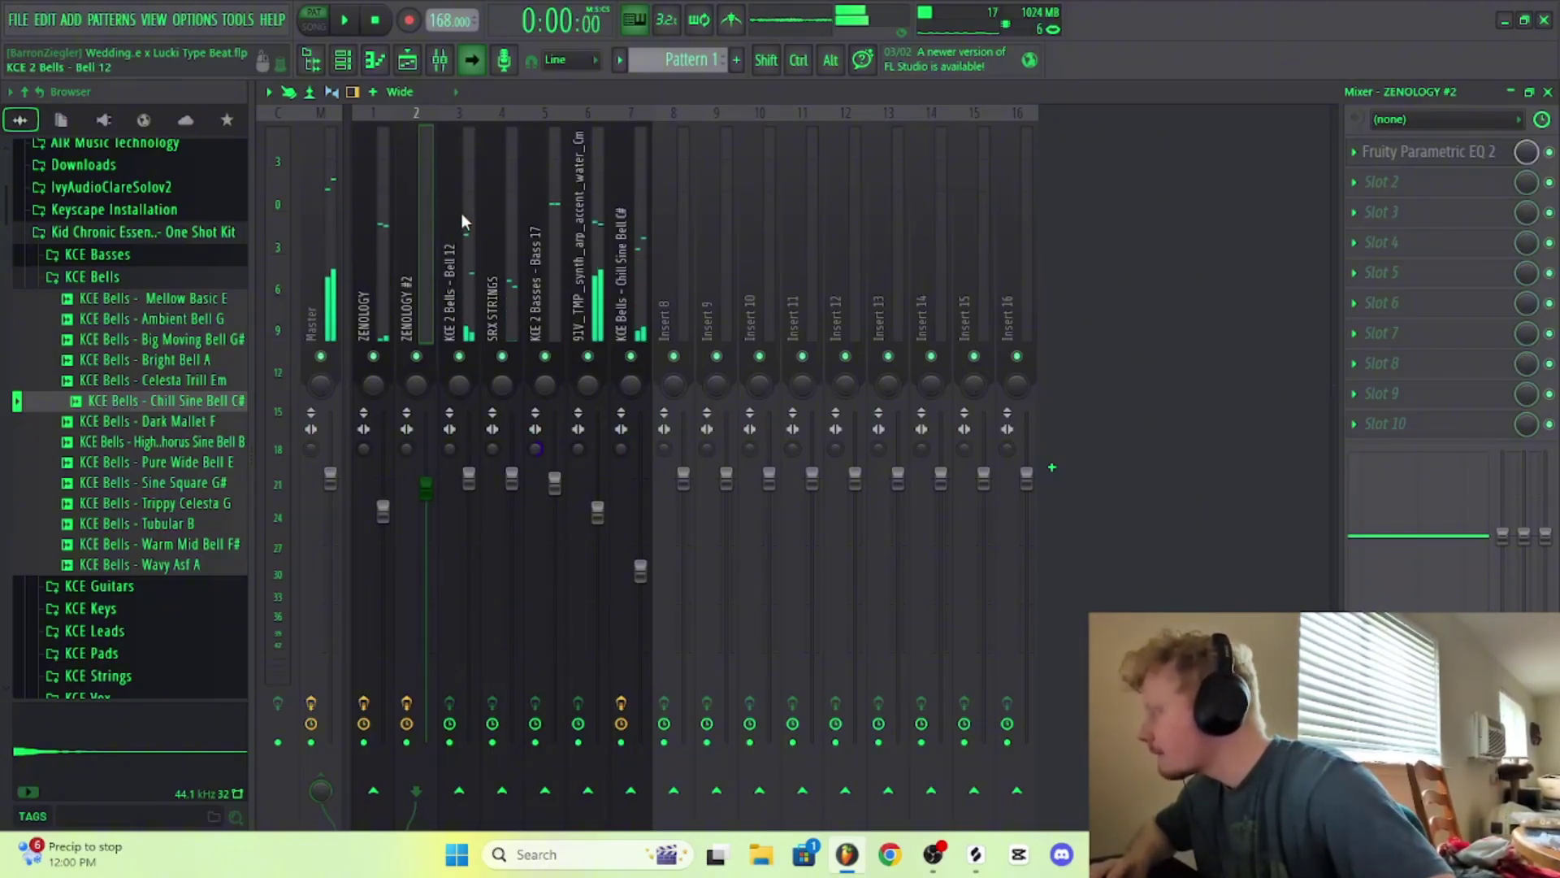
click(461, 213)
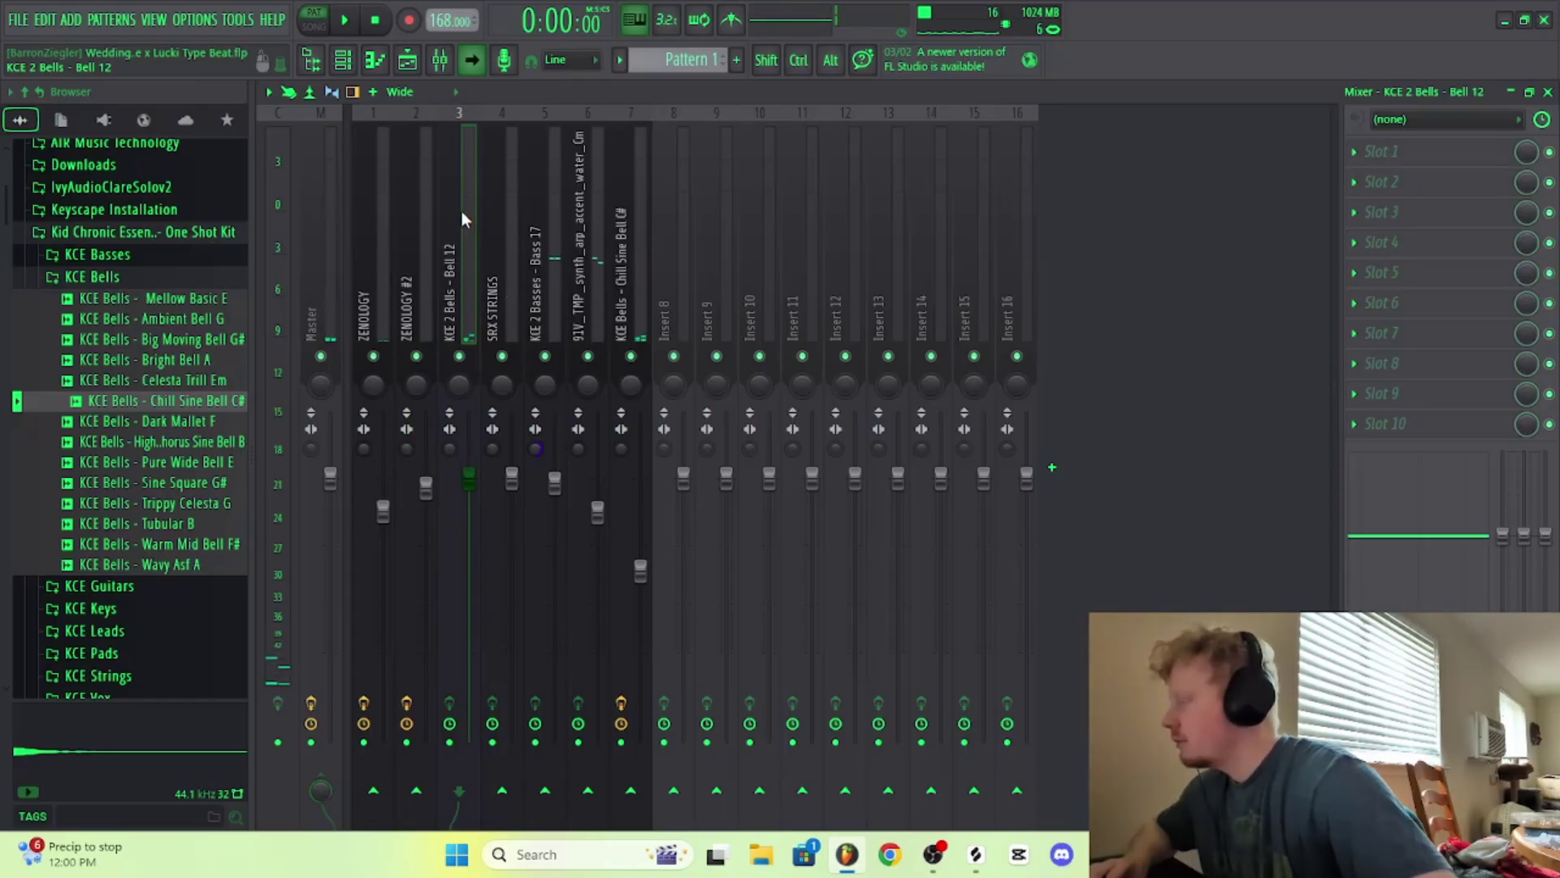
click(626, 203)
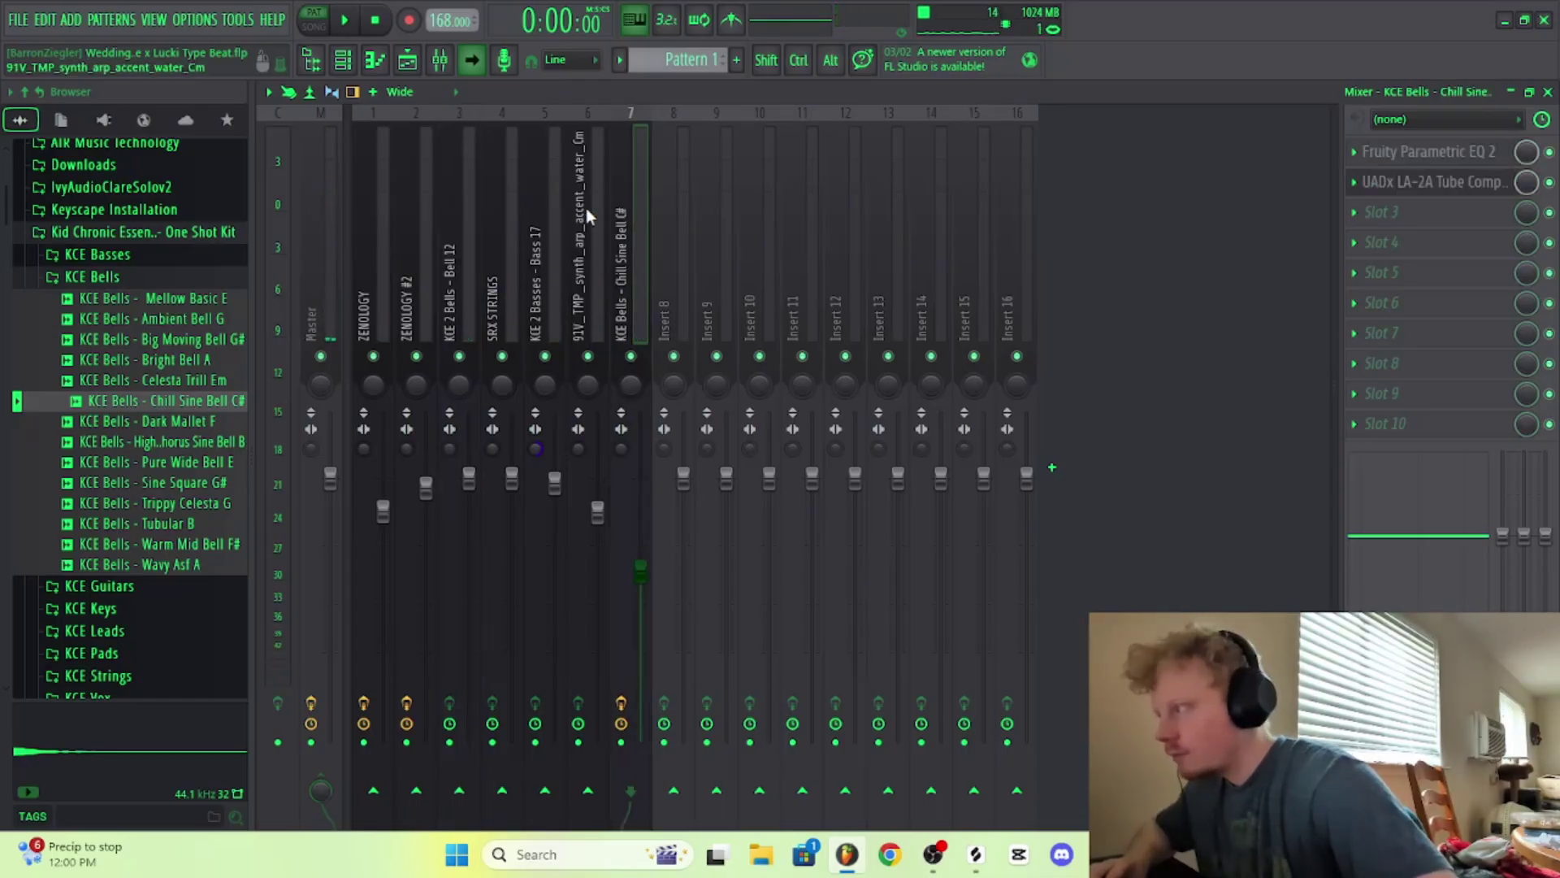
click(587, 208)
key(space)
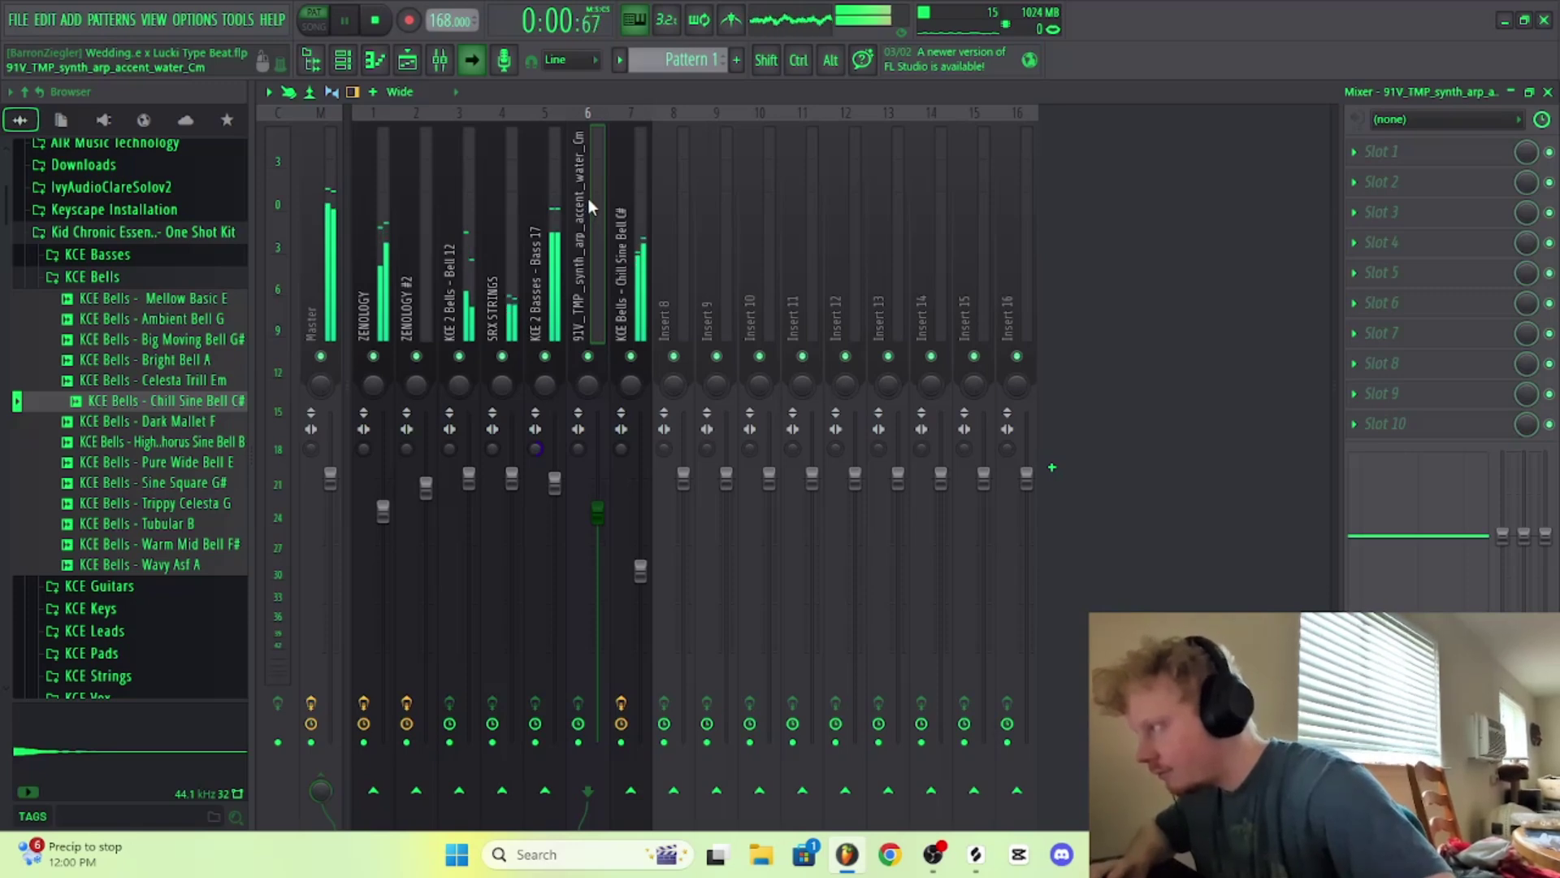
key(space)
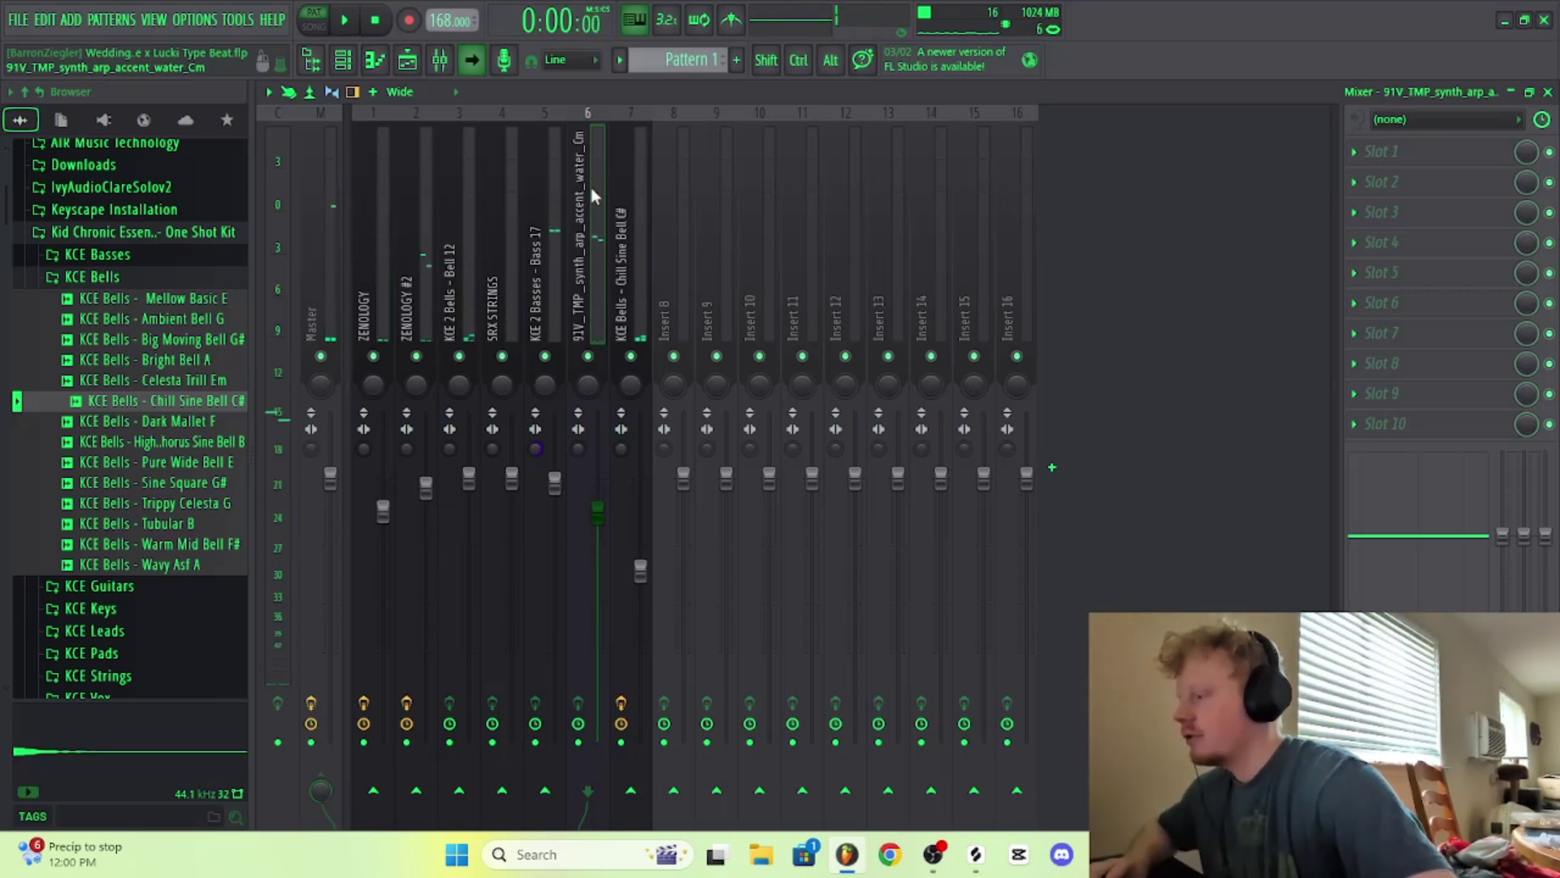
Step: Switch to the Splice sample library and preview 91V_TMP_synth_arp_accent_water_Cm.wav
click(979, 855)
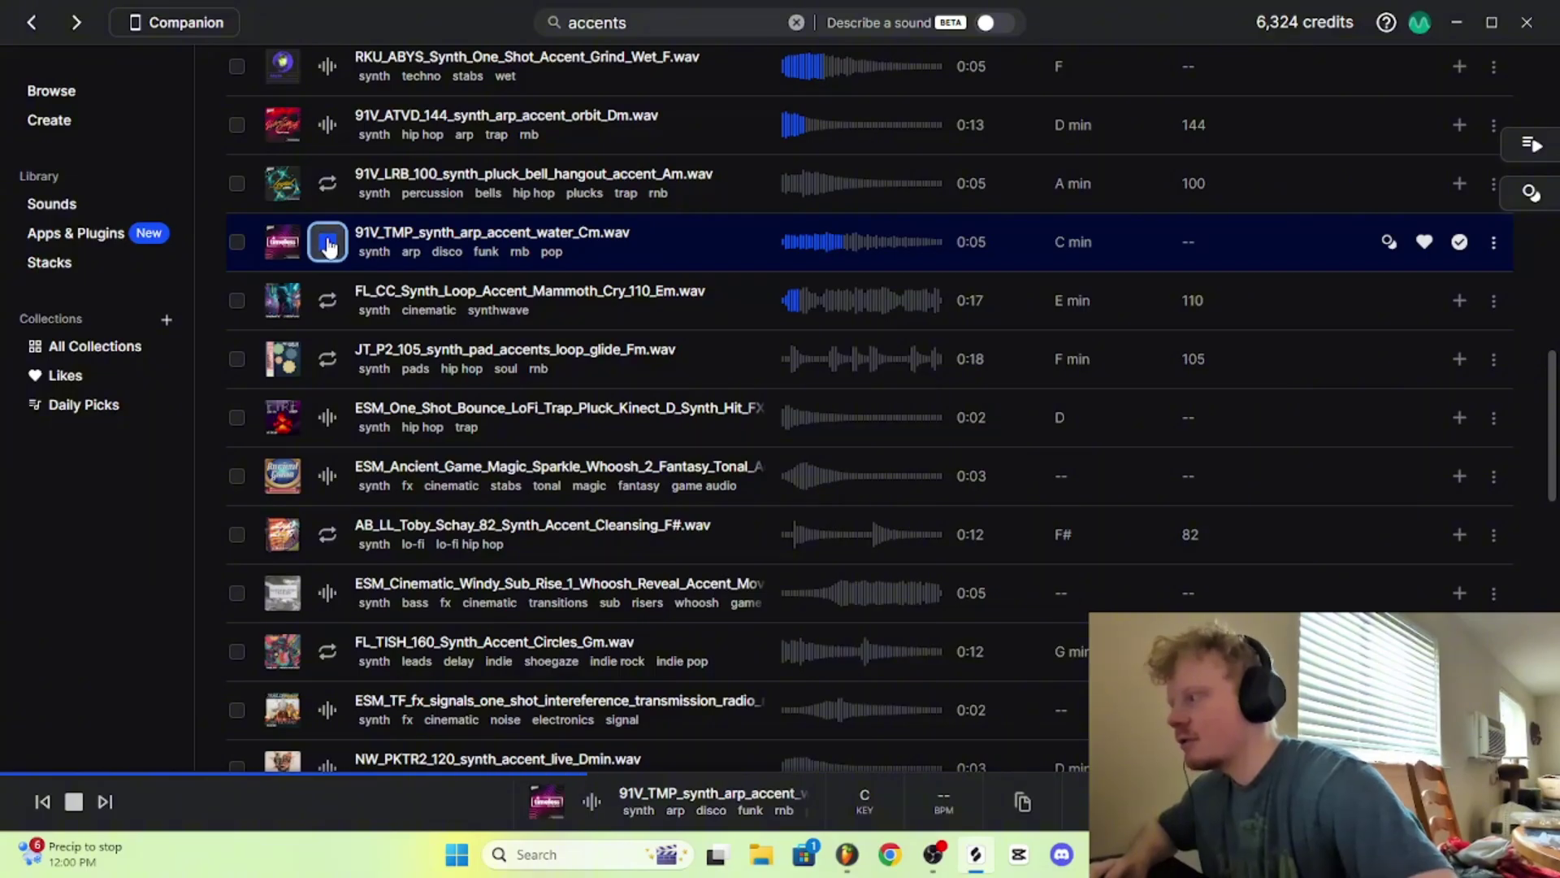
click(327, 241)
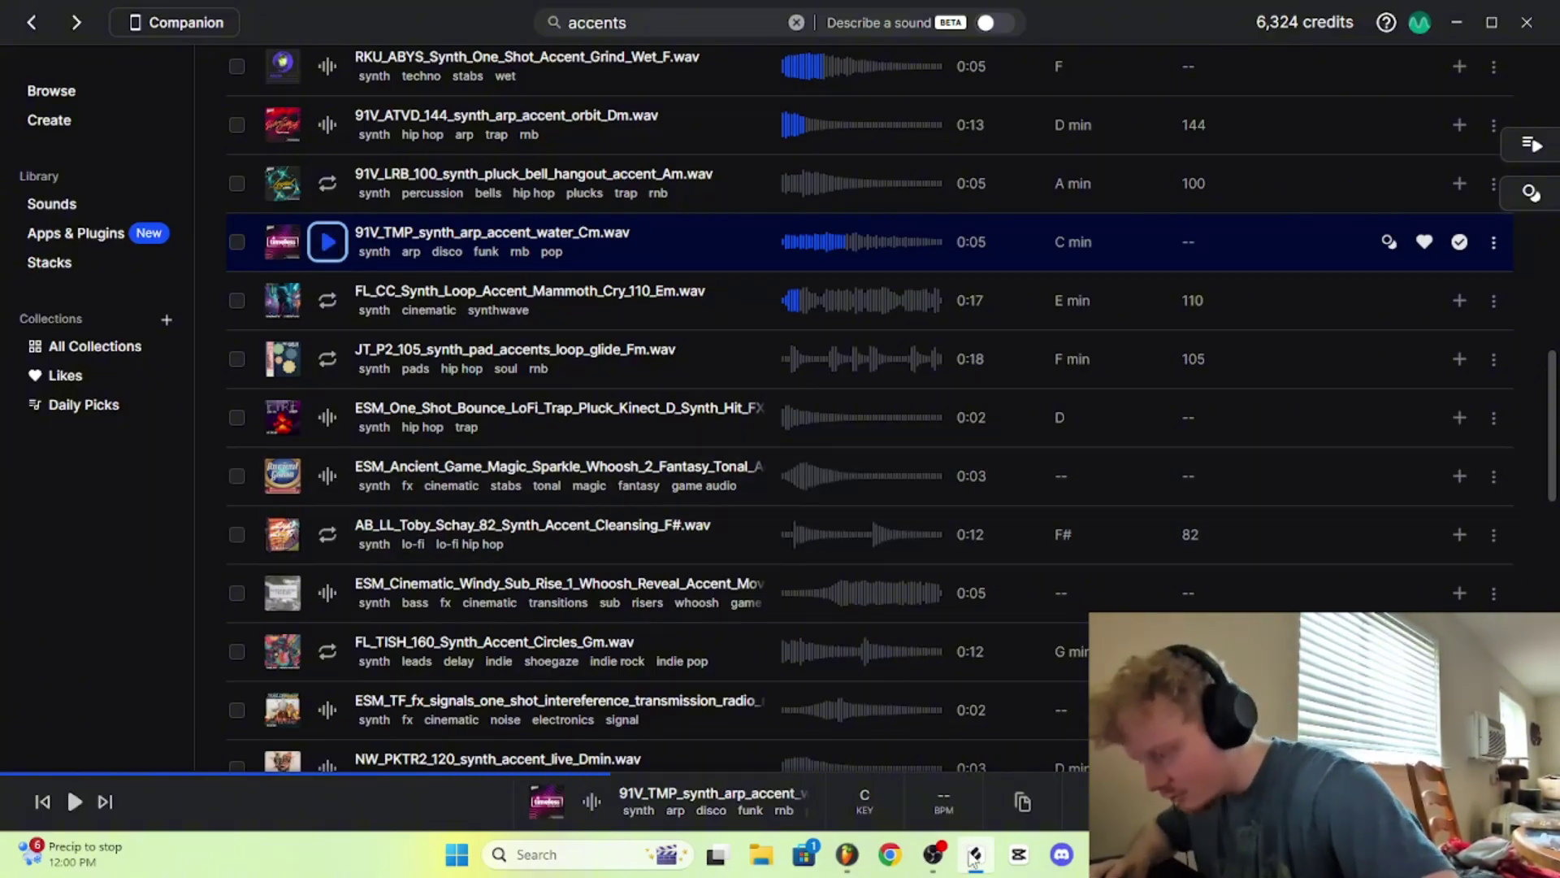
Step: Return to FL Studio, pan the 91V_TMP_synth_arp_accent_water_Cm track about 20% left, lower its volume slightly and set stereo separation to about 14% separated
click(846, 860)
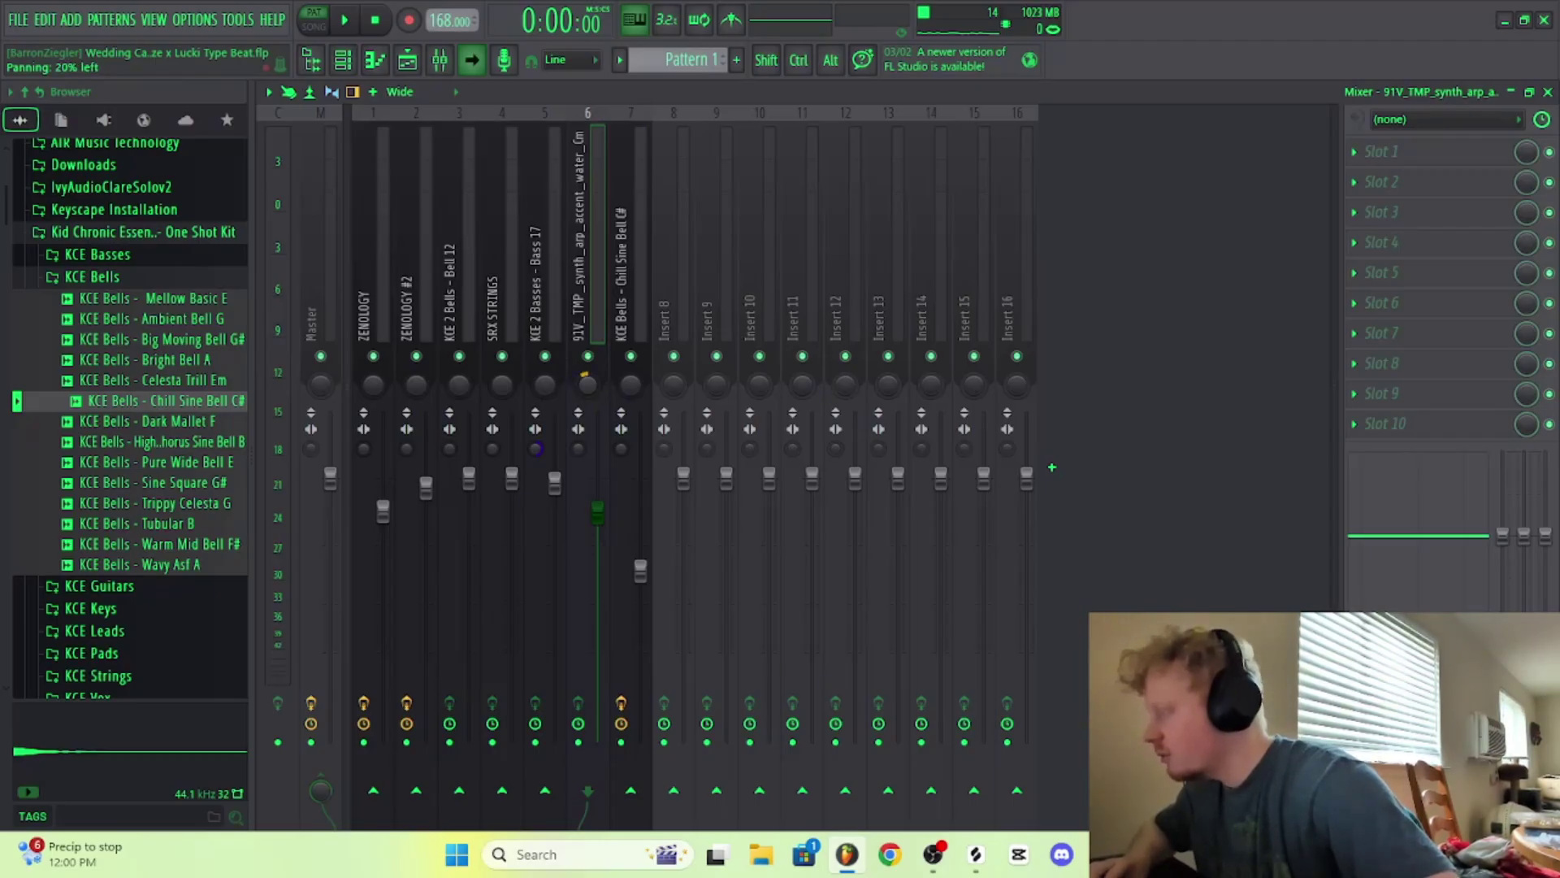
key(space)
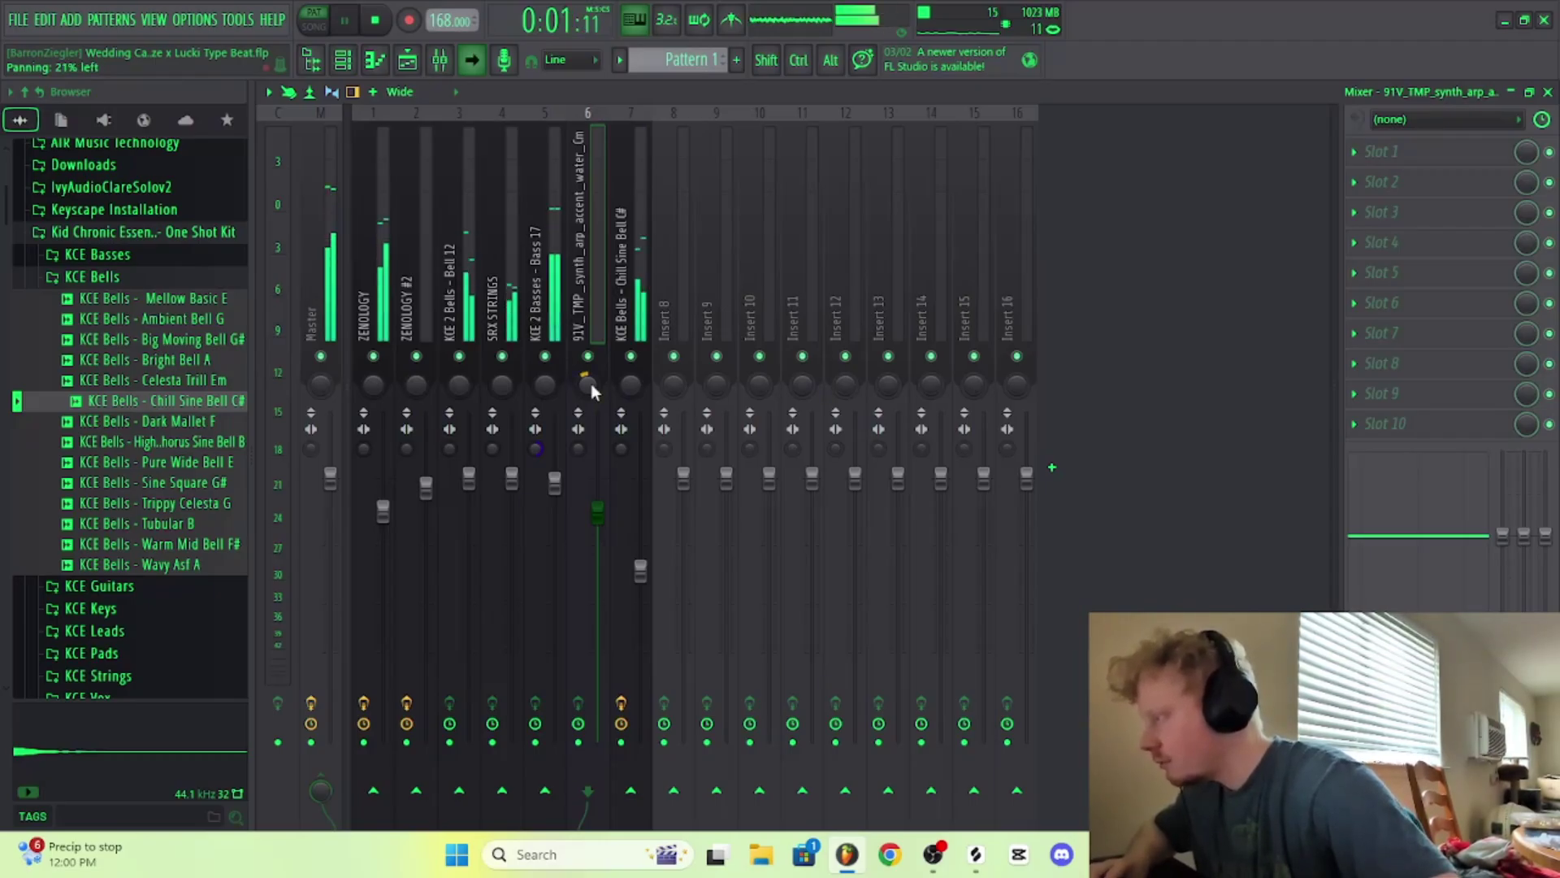
key(space)
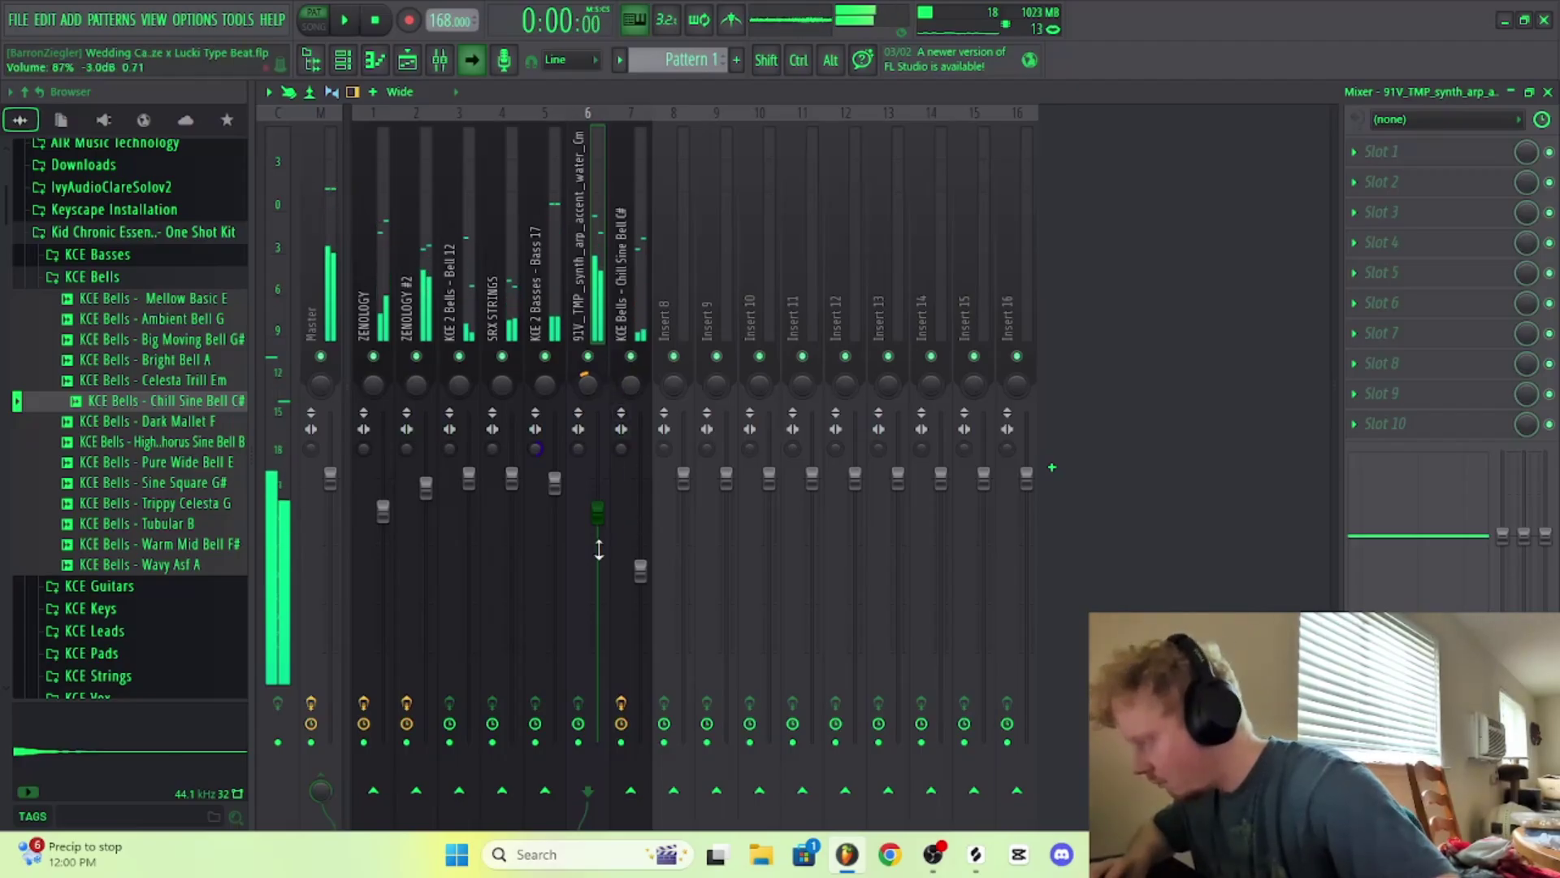
scroll(599, 550, down, 3)
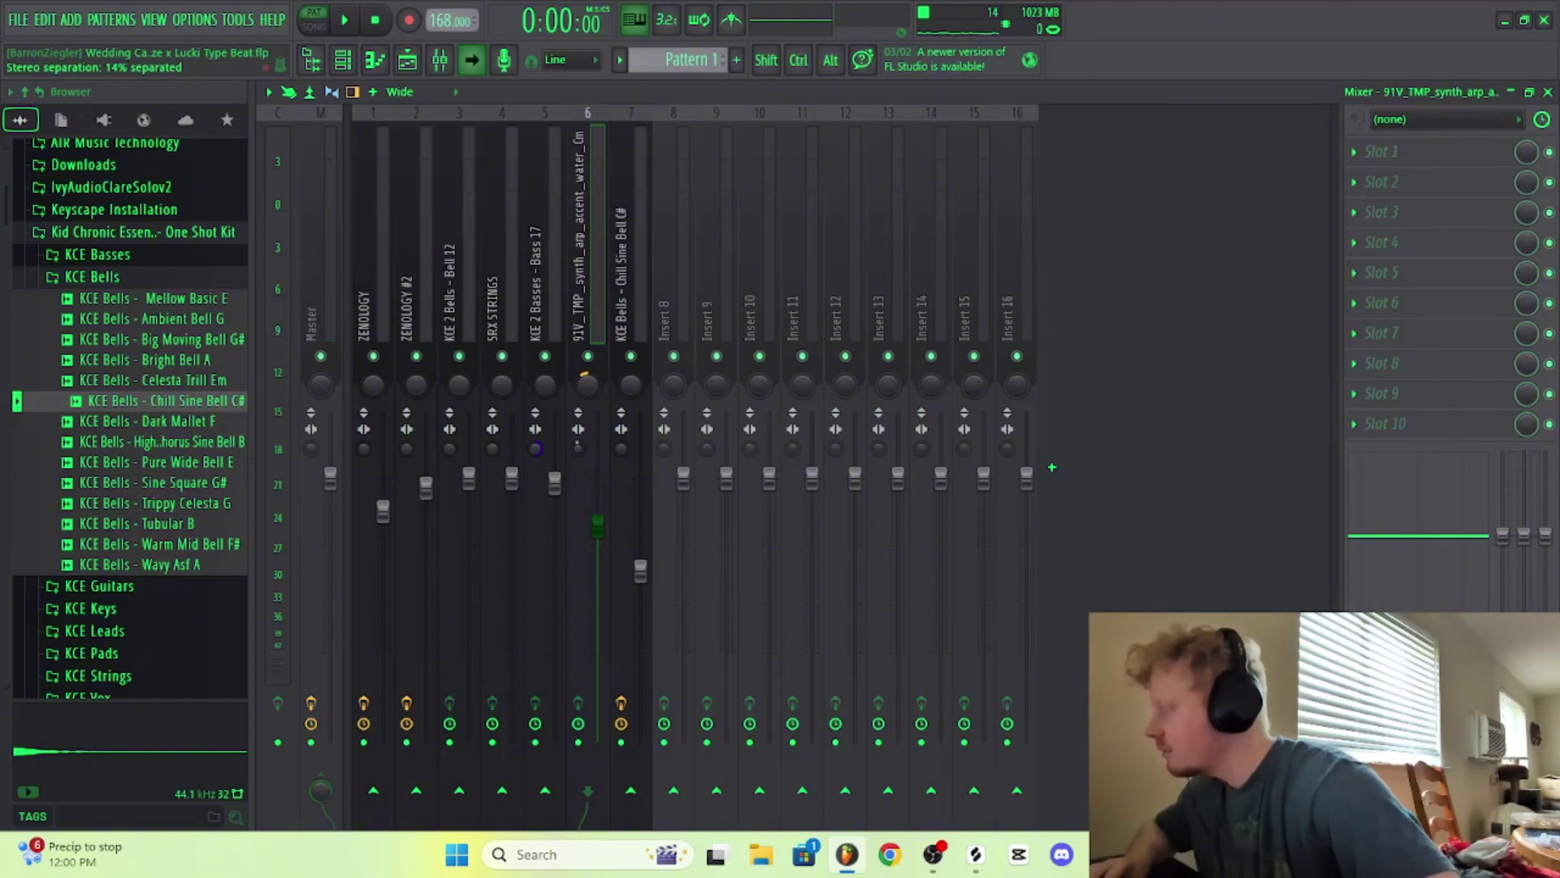
Step: Pan the KCE Bells - Chill Sine Bell C# track about 20% right and audition the full pattern
click(621, 452)
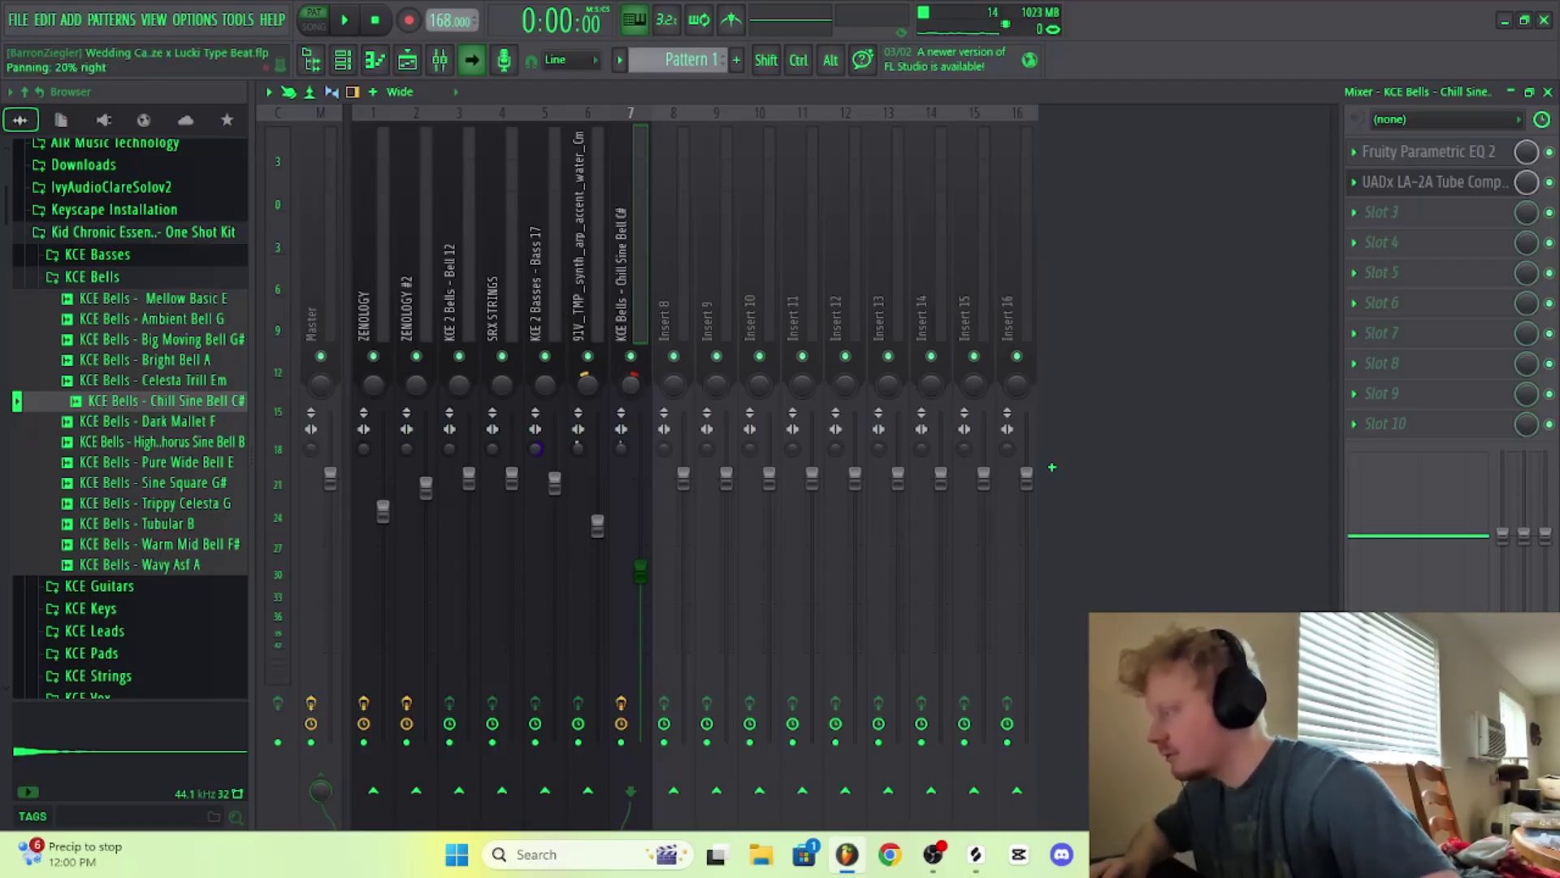
key(space)
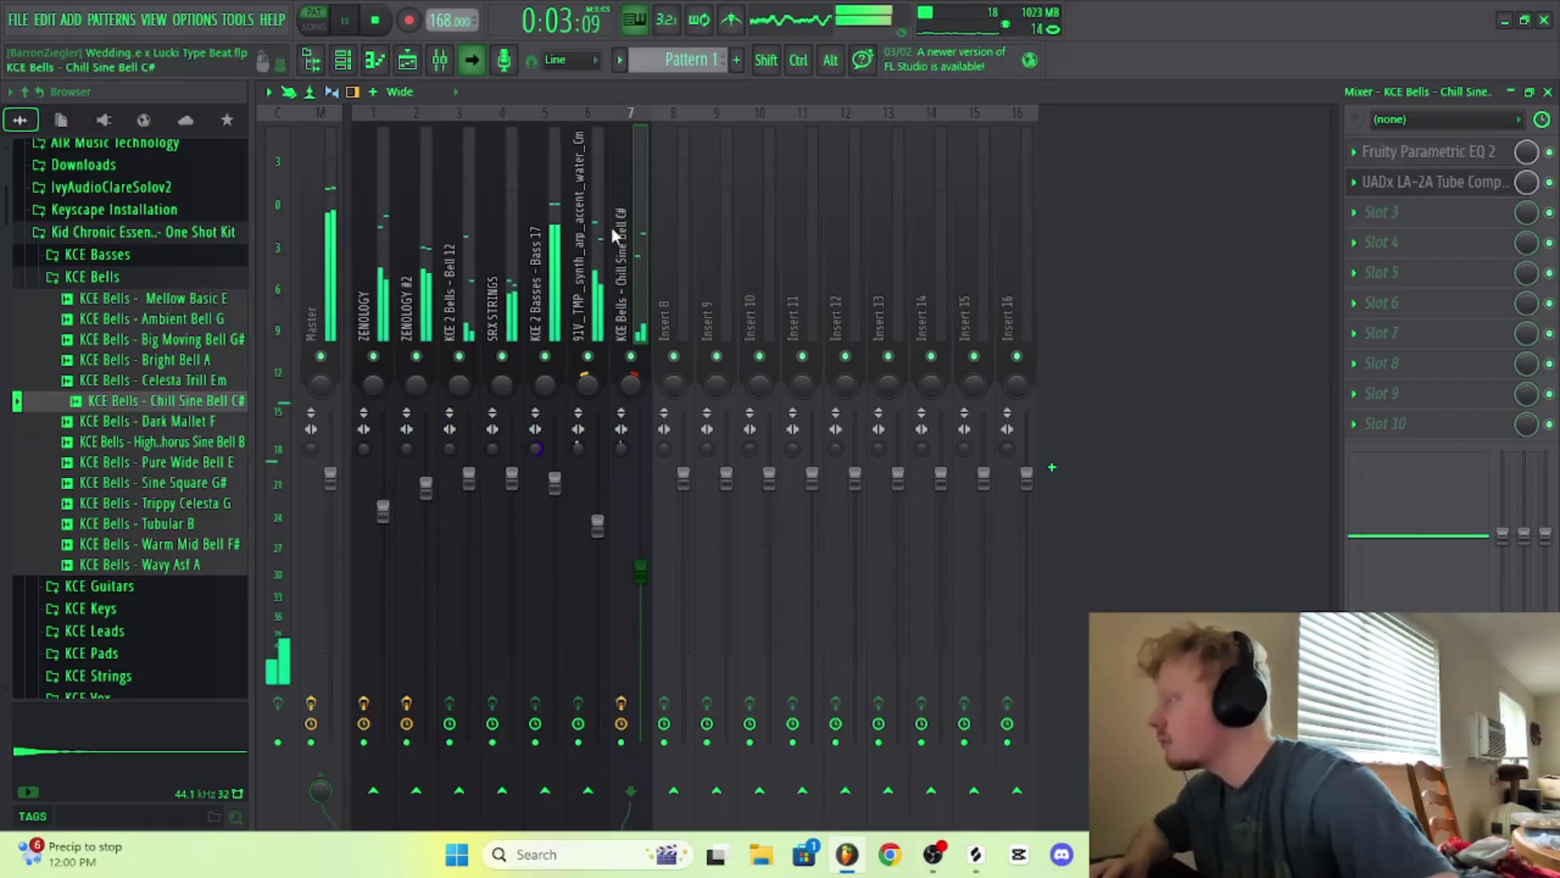
key(space)
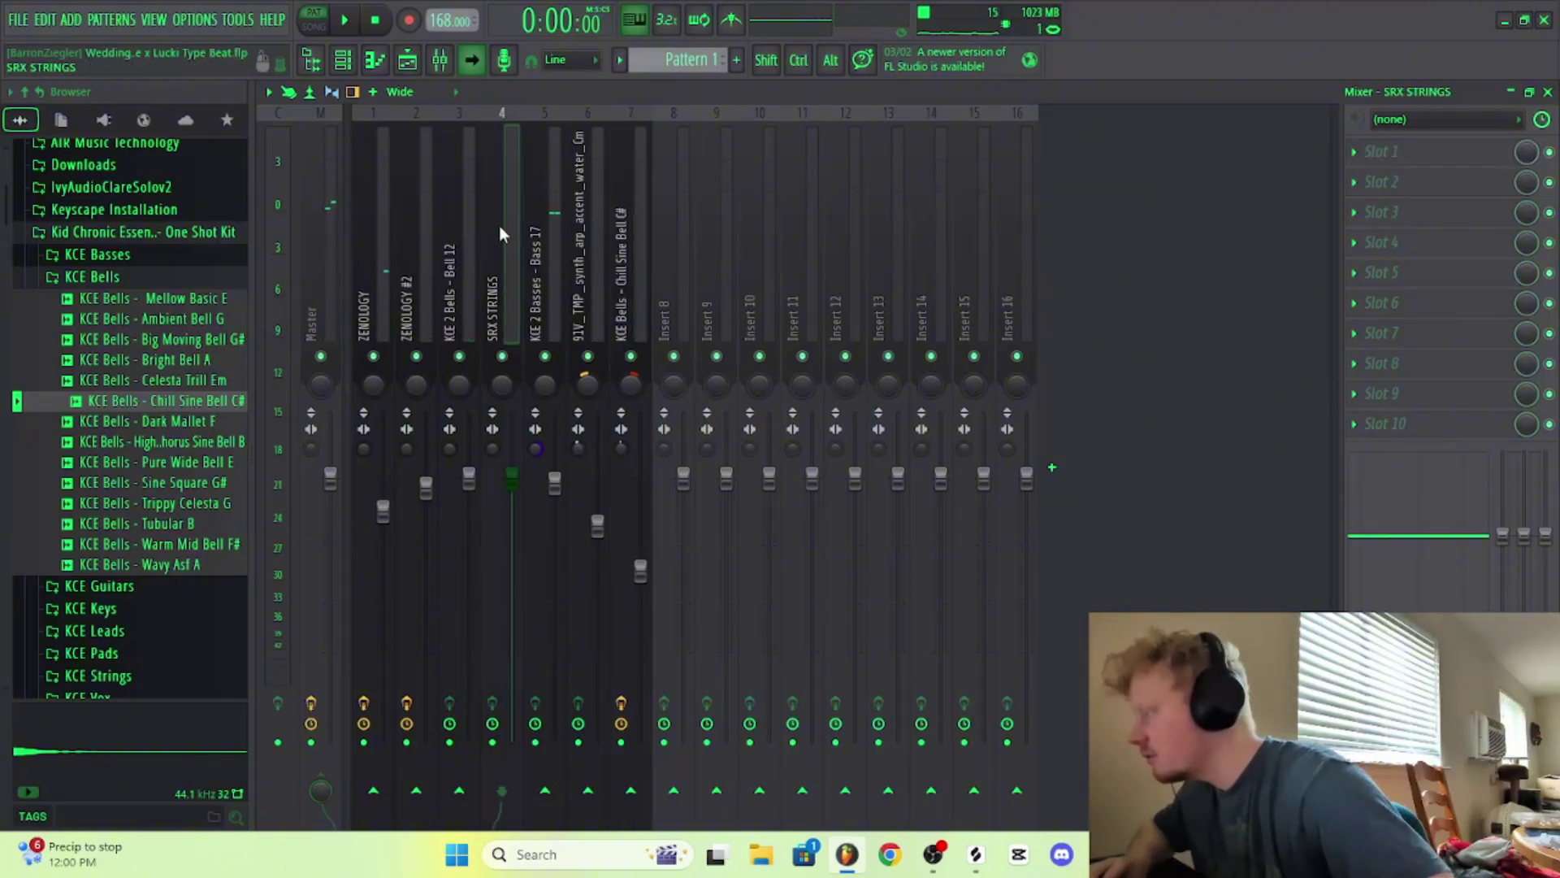
Step: Check the ZENOLOGY #2 track's panning and volume while auditioning the full pattern
click(413, 242)
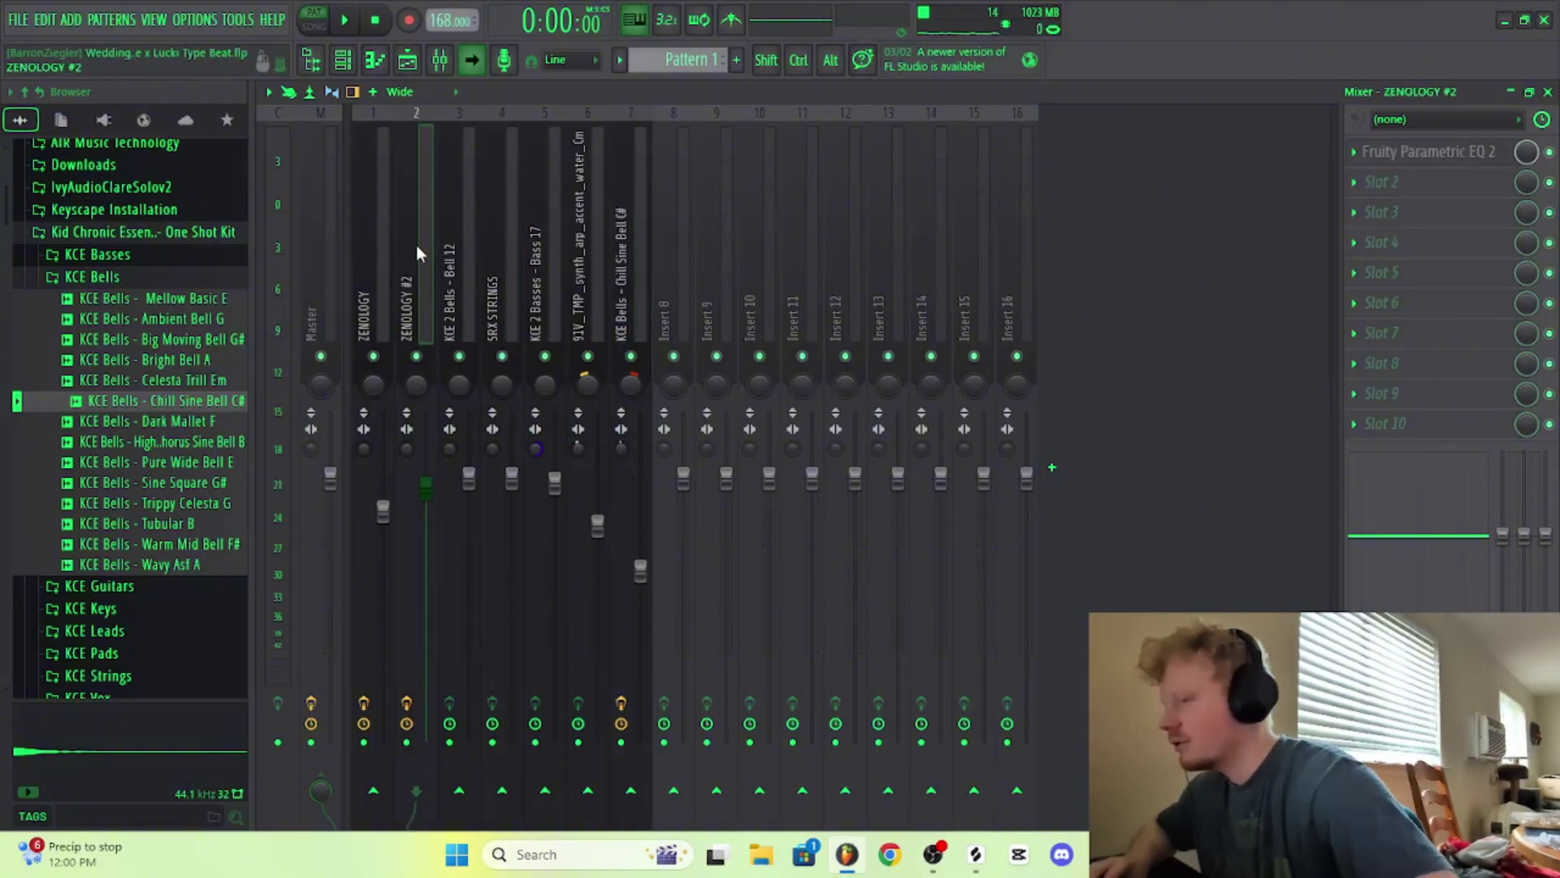
click(1474, 183)
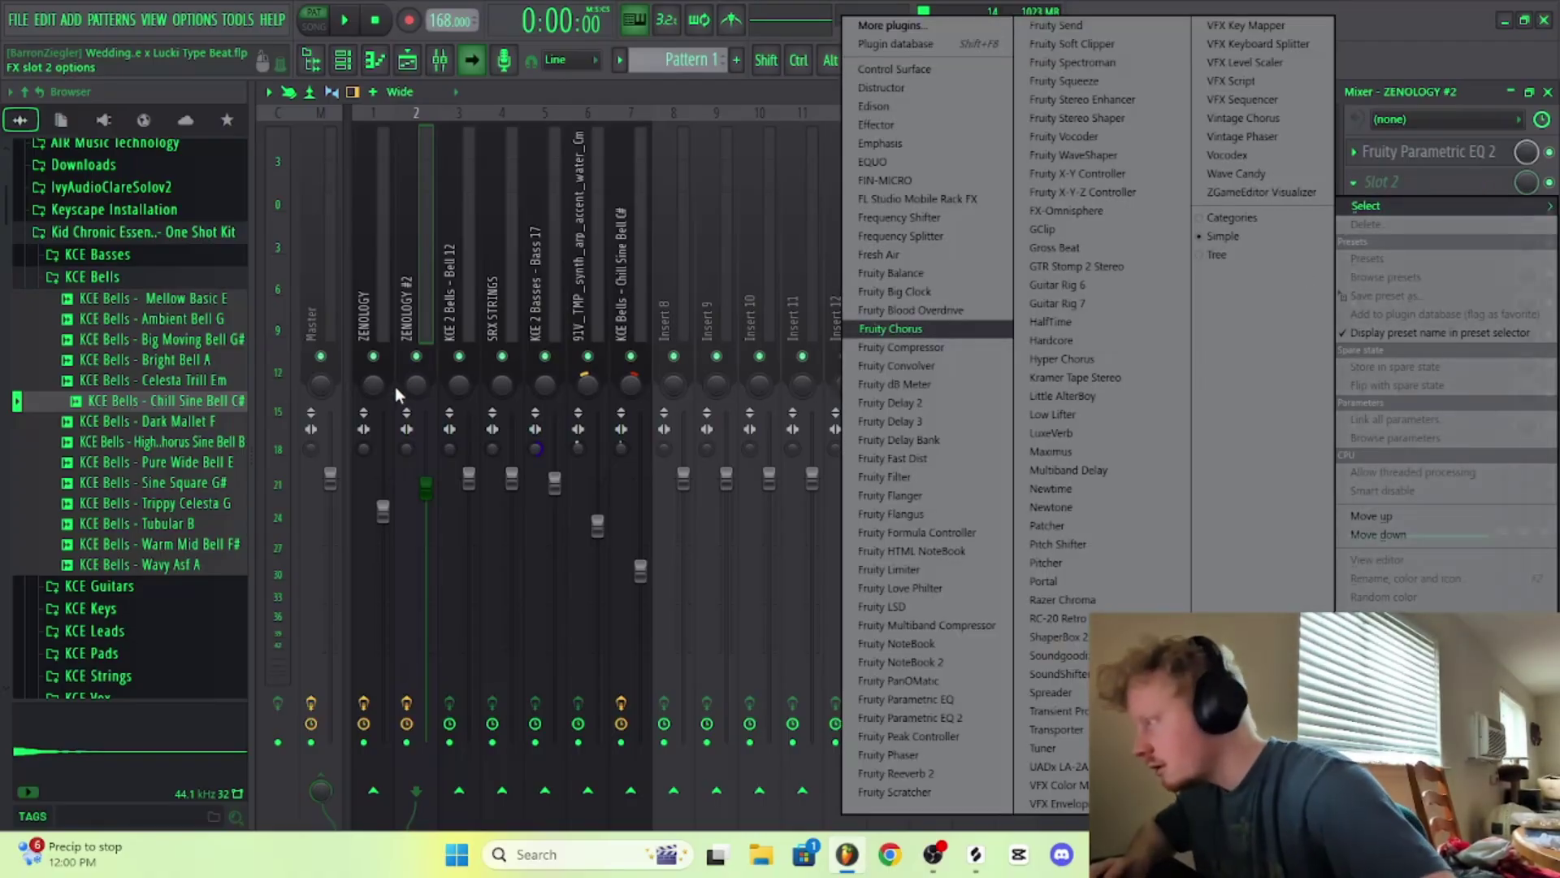
click(415, 384)
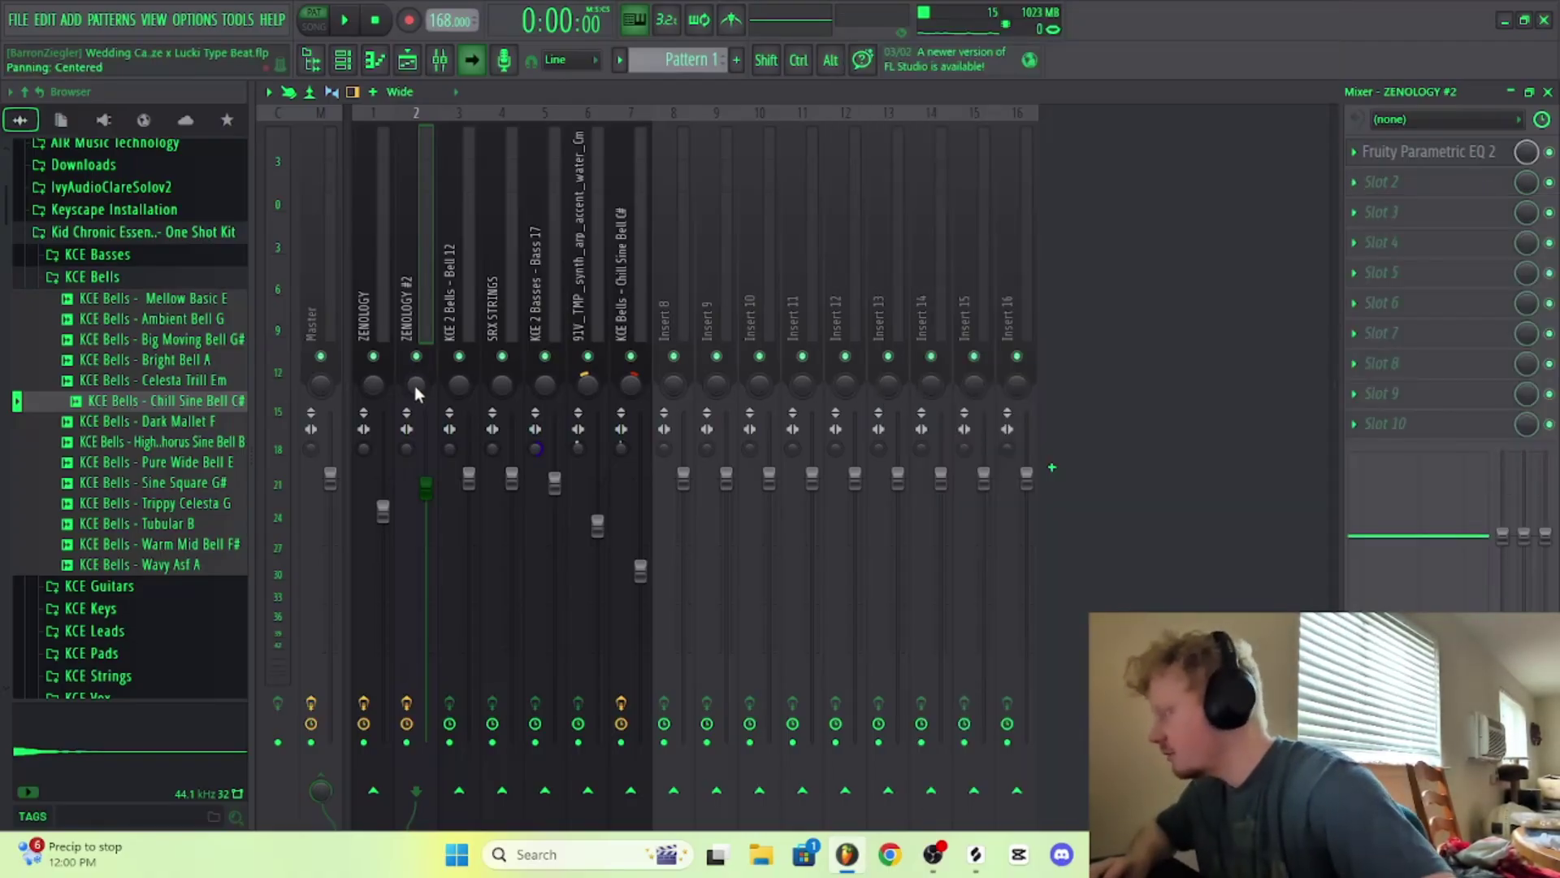
key(space)
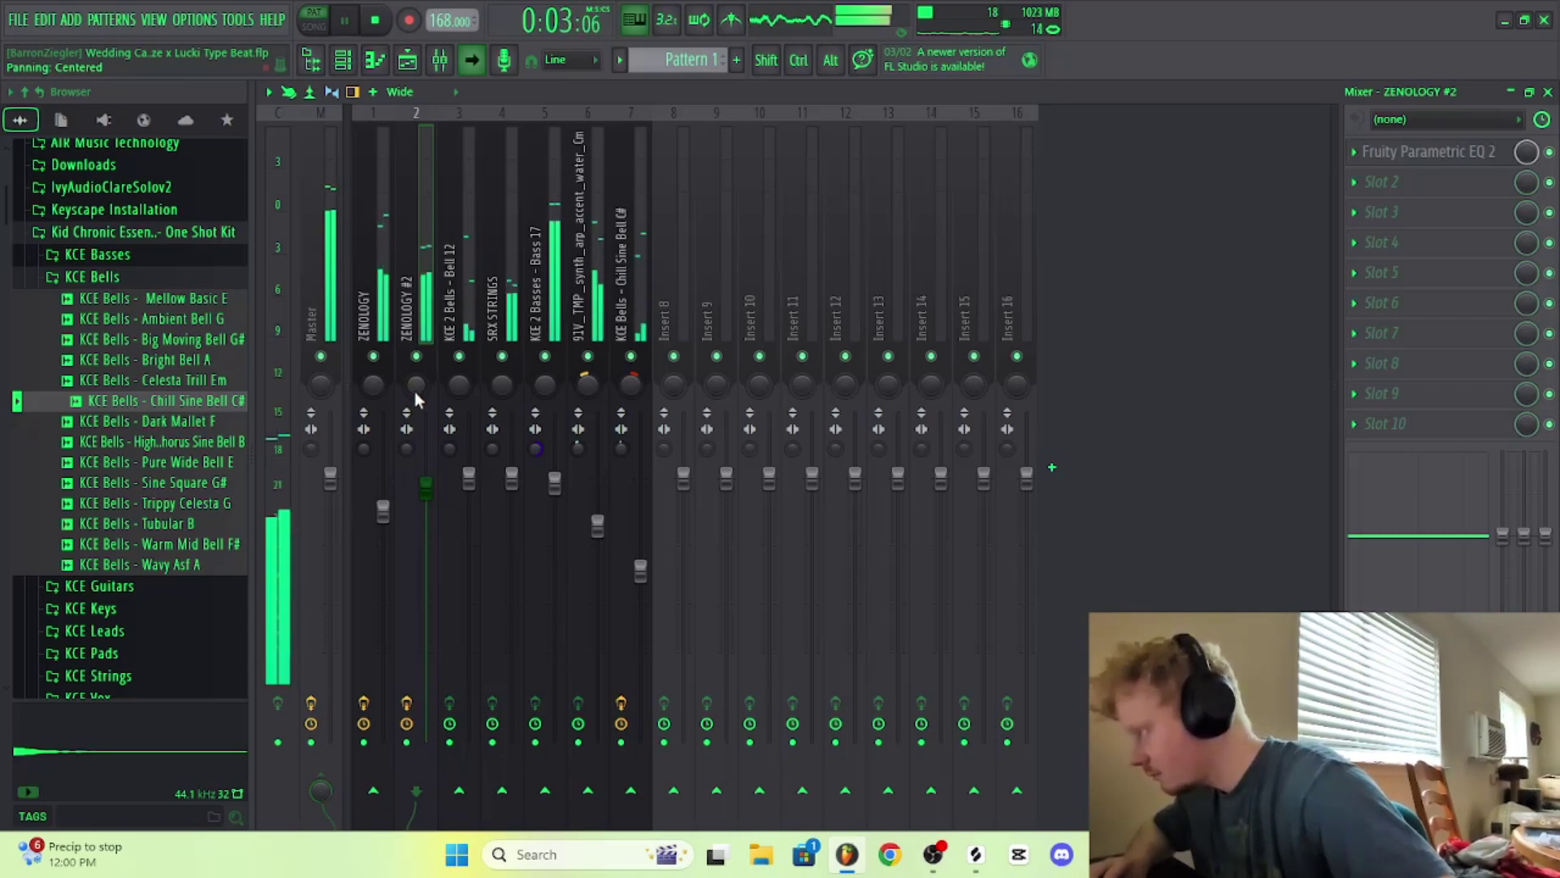
key(space)
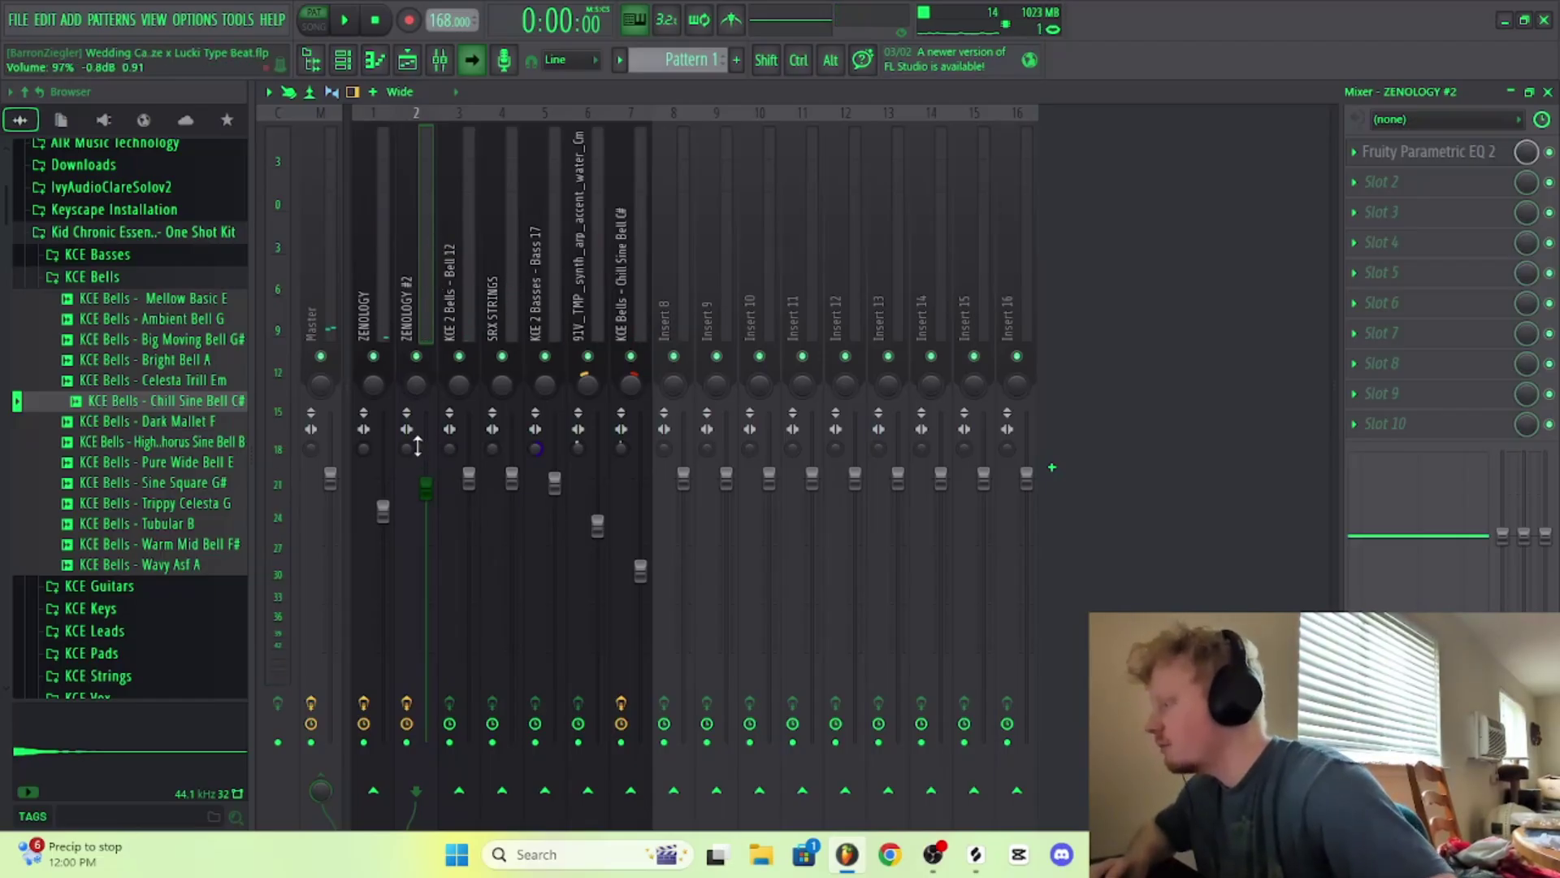
Step: Set the ZENOLOGY track's stereo separation to about 9% separated and audition the full pattern
click(382, 231)
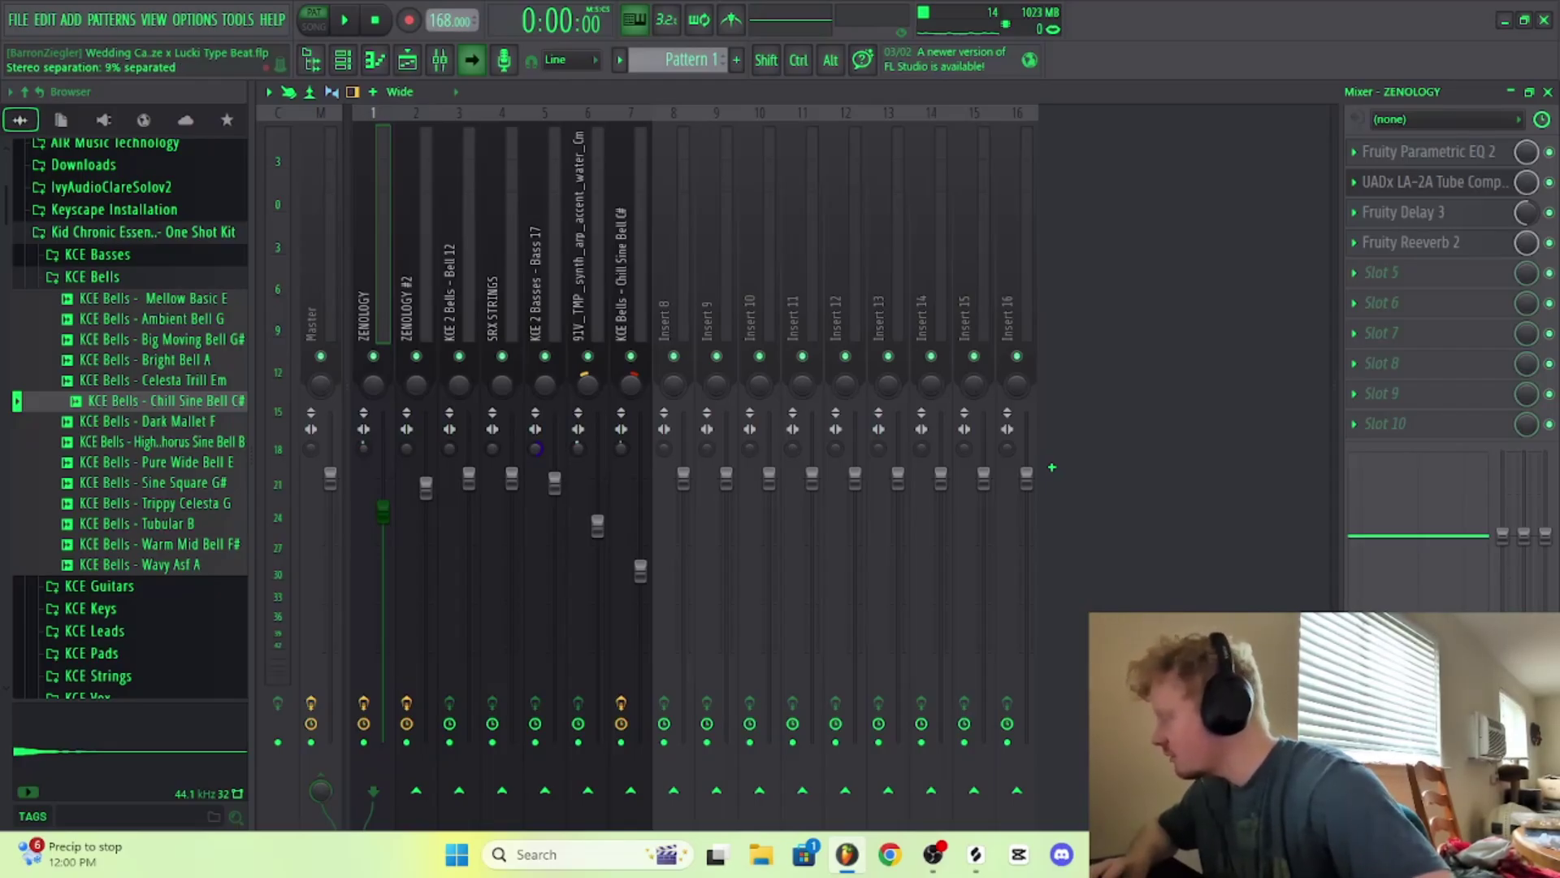
key(space)
scroll(359, 446, up, 1)
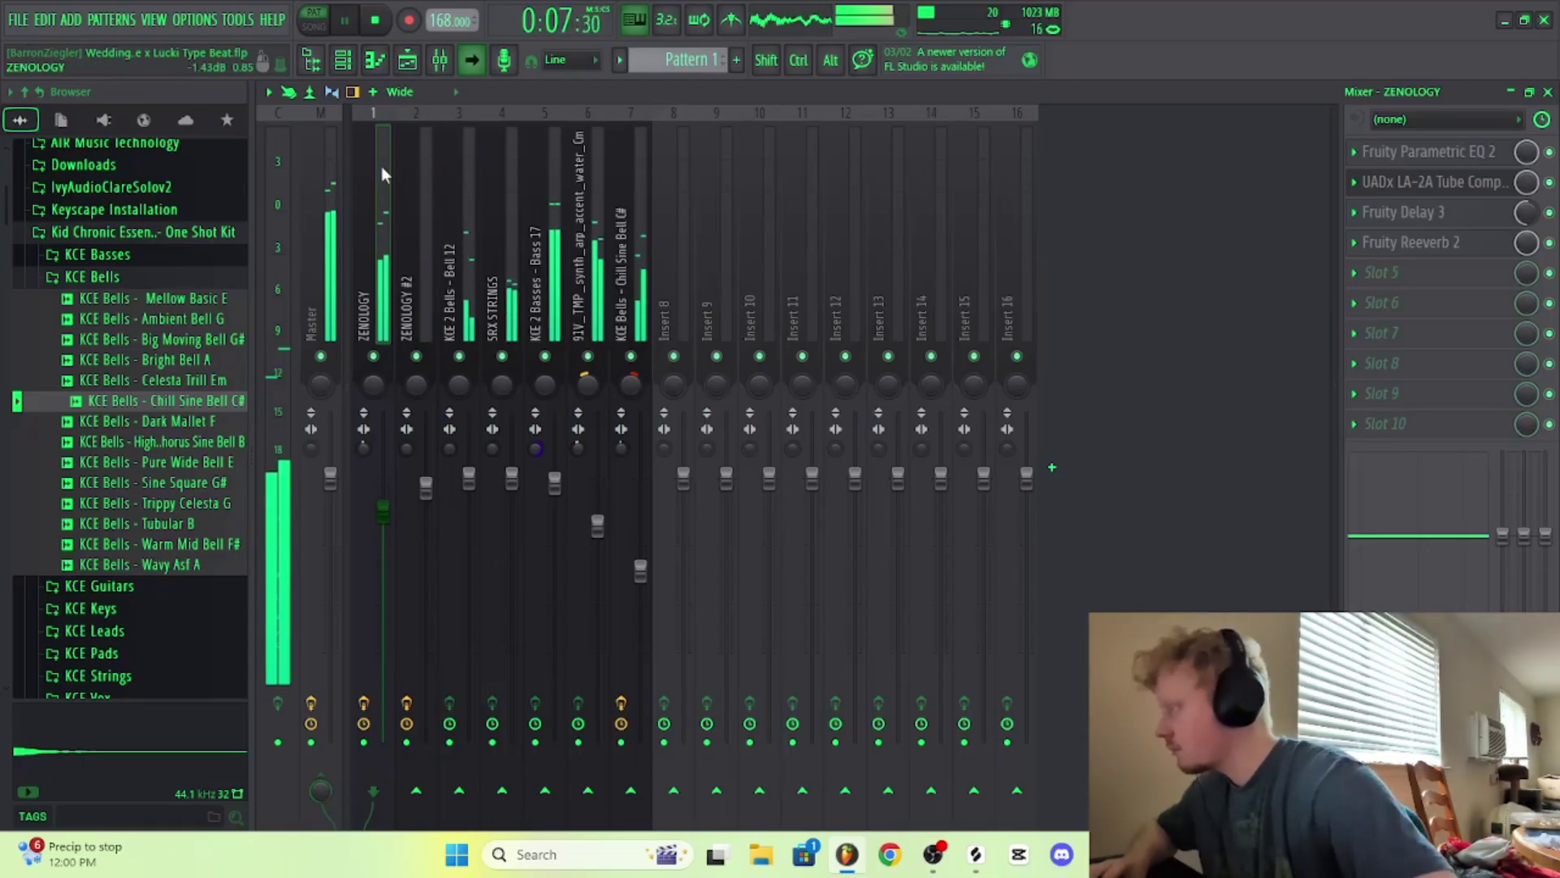
key(space)
Step: Raise band 5 slightly and shift it a little lower in the ZENOLOGY track's Fruity Parametric EQ 2 while auditioning the pattern
click(1480, 161)
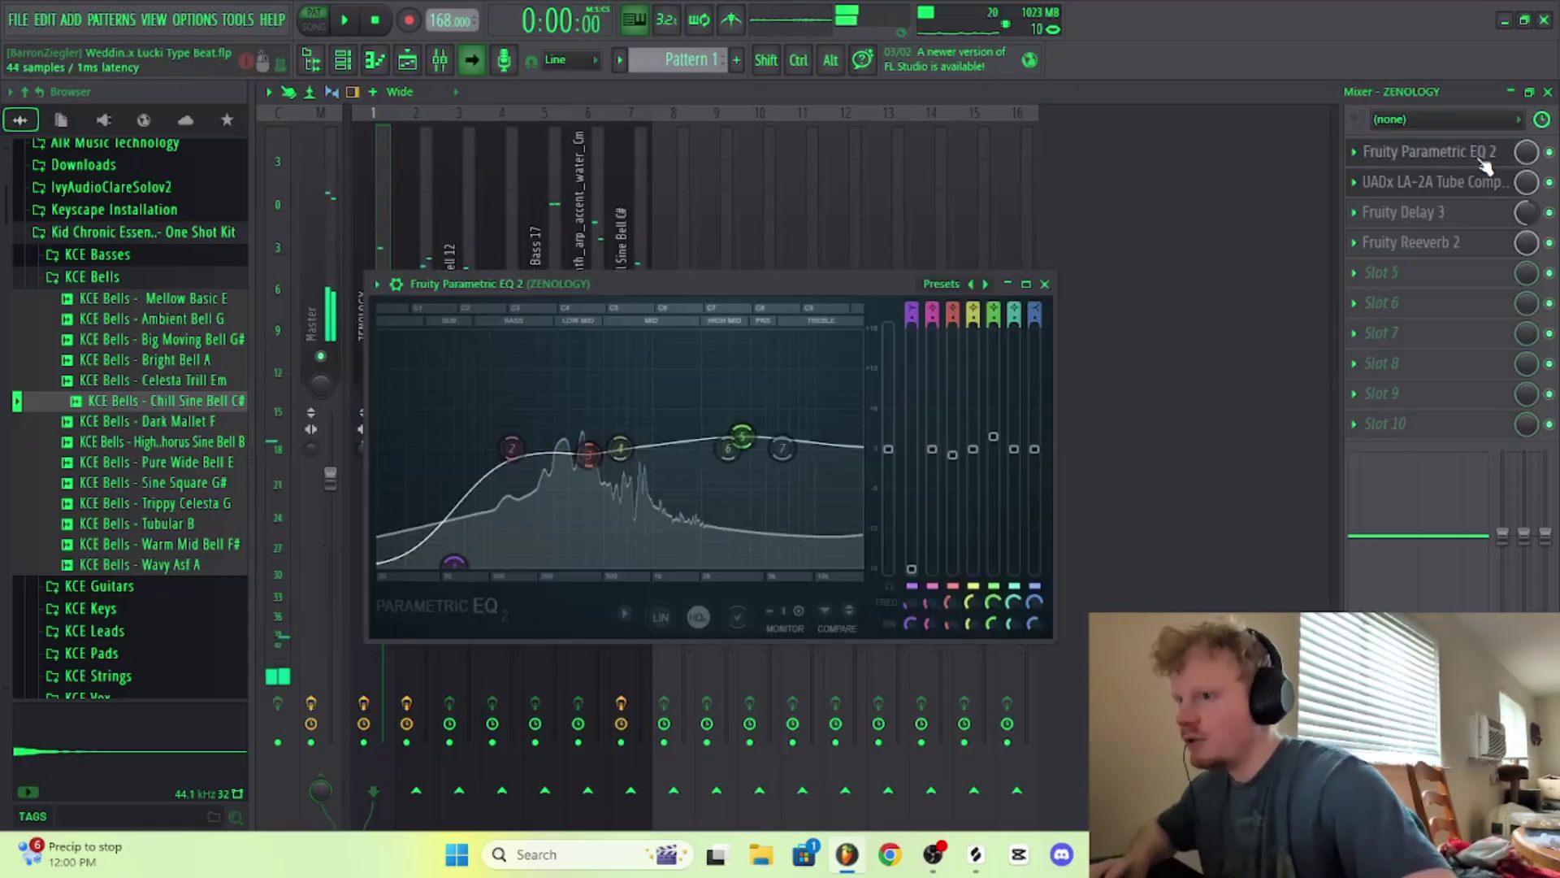
key(space)
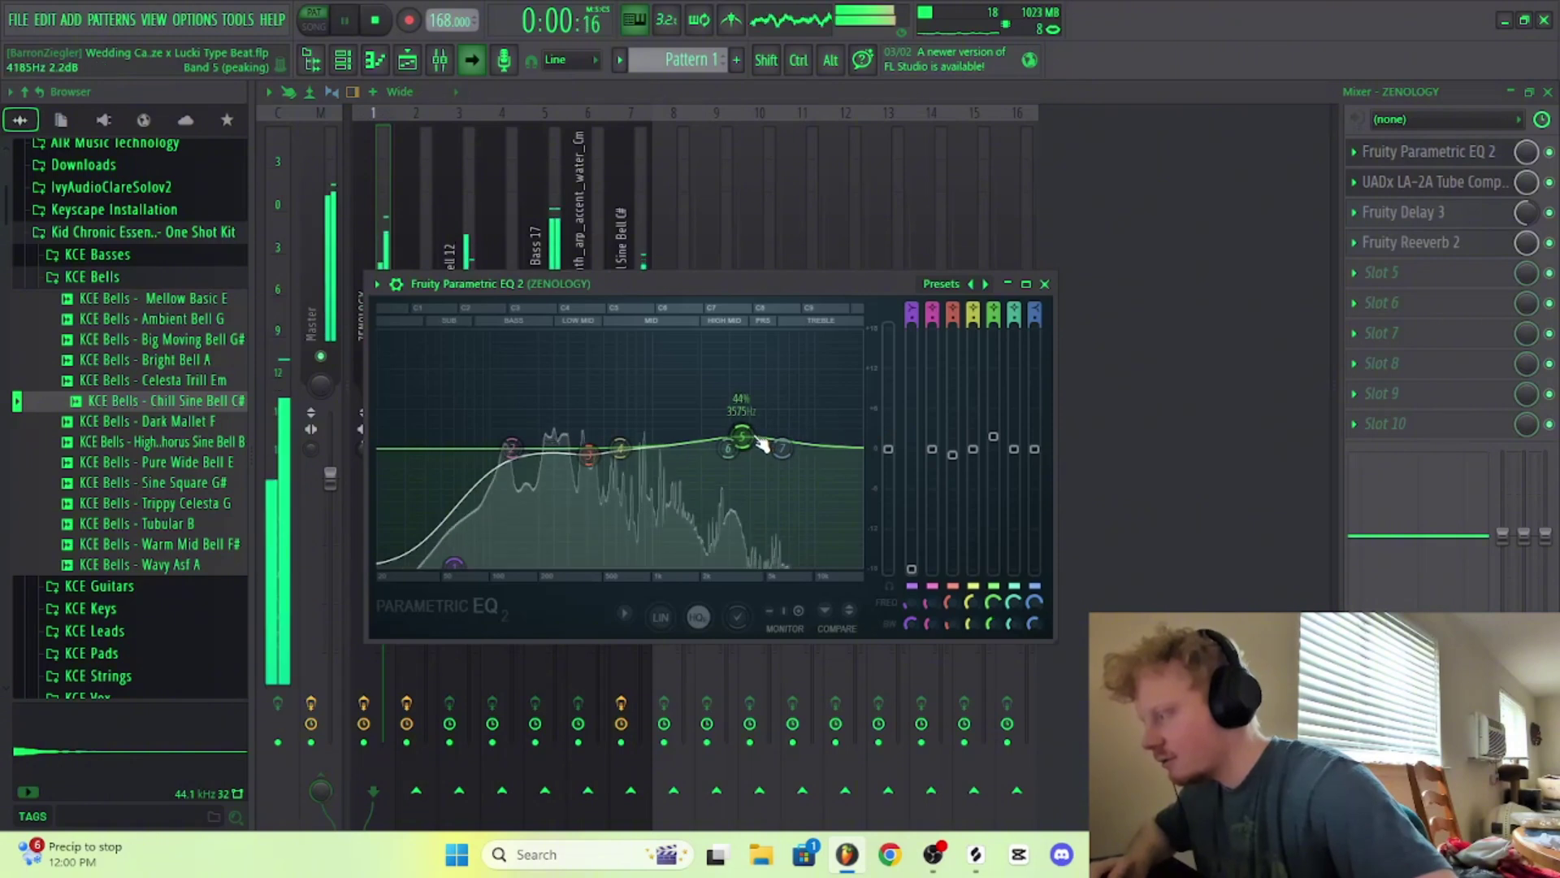
mouse_move(742, 437)
mouse_down()
mouse_move(748, 422)
mouse_move(733, 435)
mouse_up()
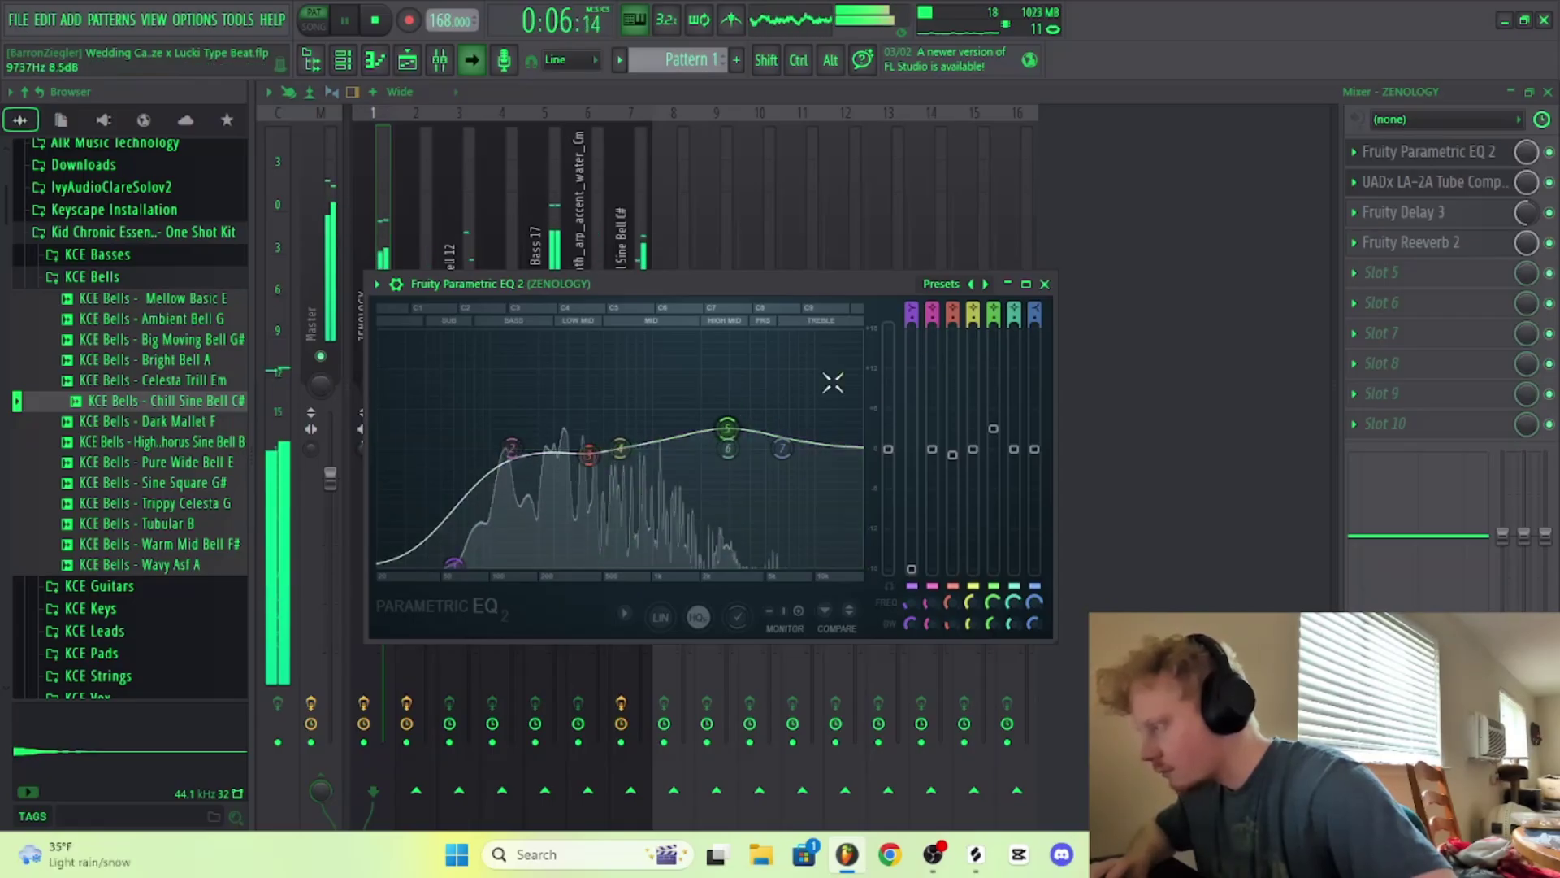
click(1045, 283)
key(space)
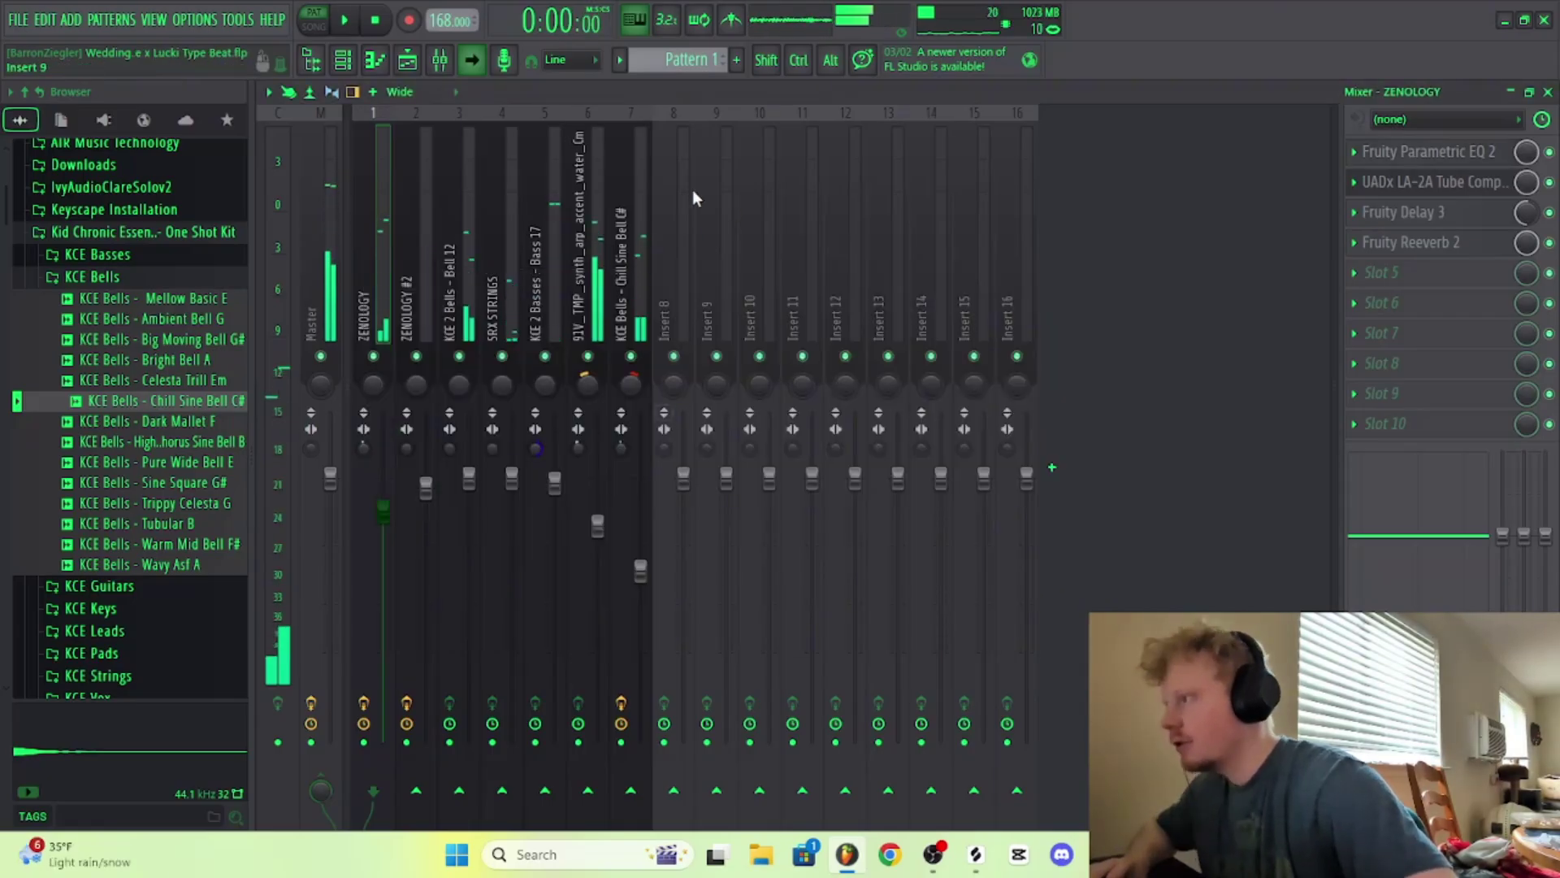
Step: Pan the KCE 2 Bells - Bell 12 track about 4% left and audition the full pattern
click(414, 195)
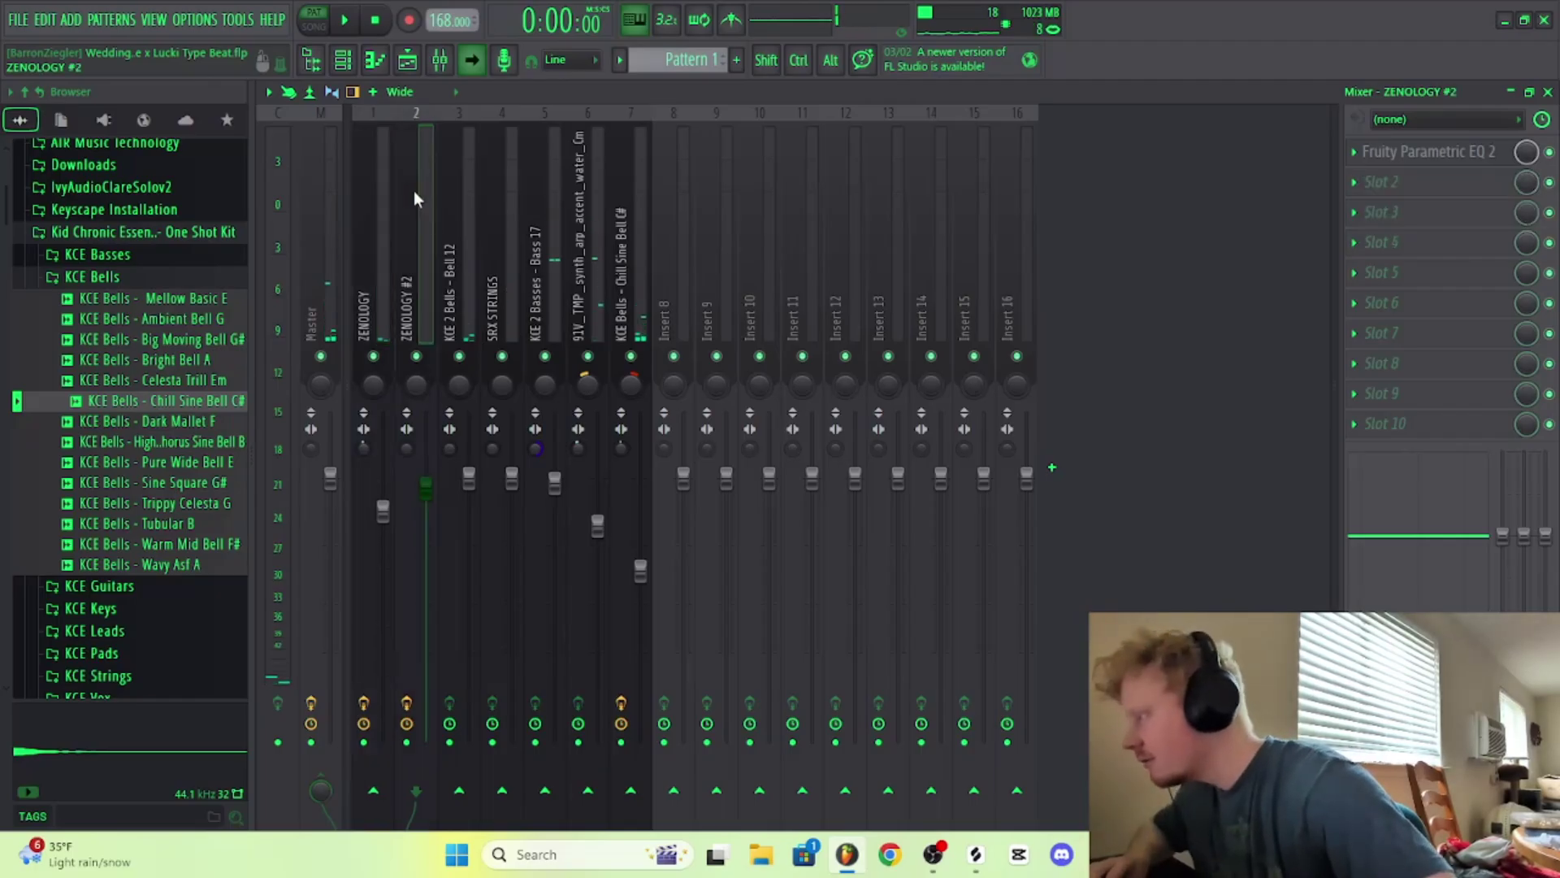
click(467, 217)
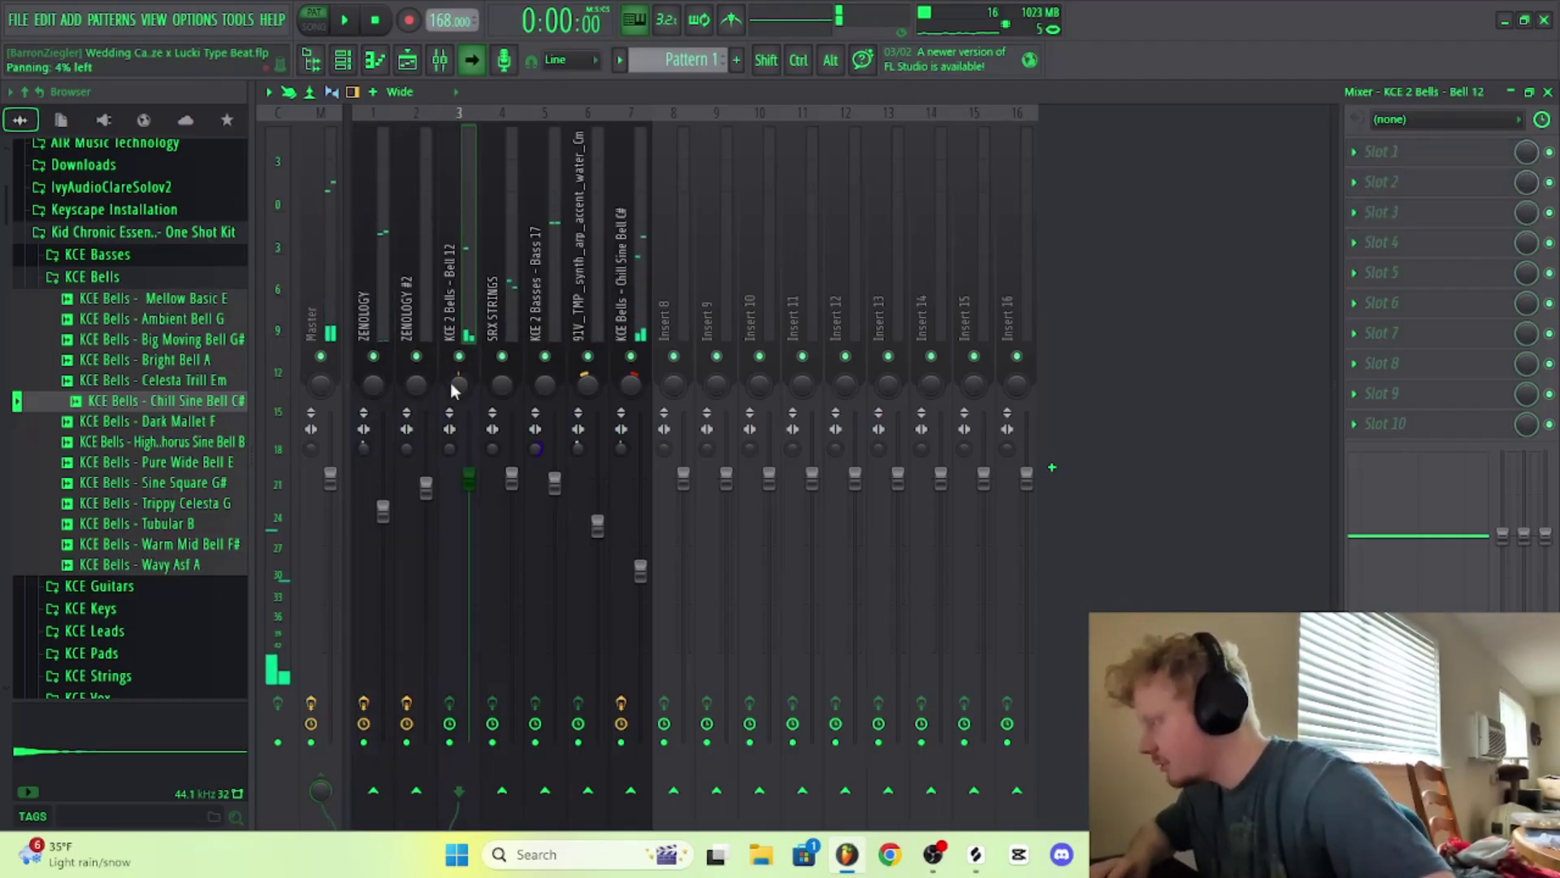
key(space)
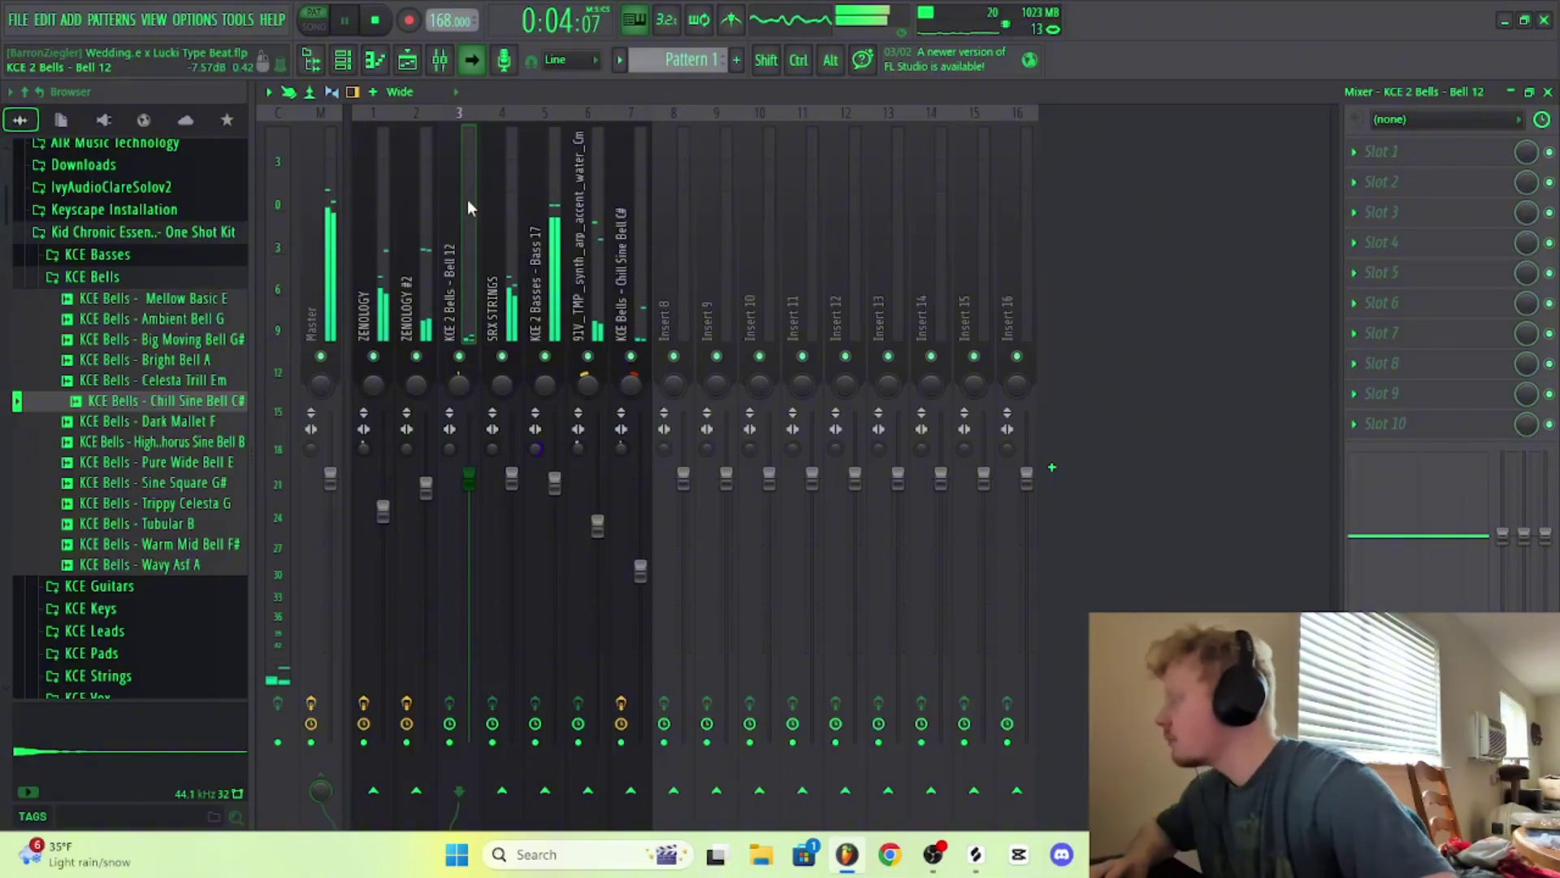
key(space)
key(space)
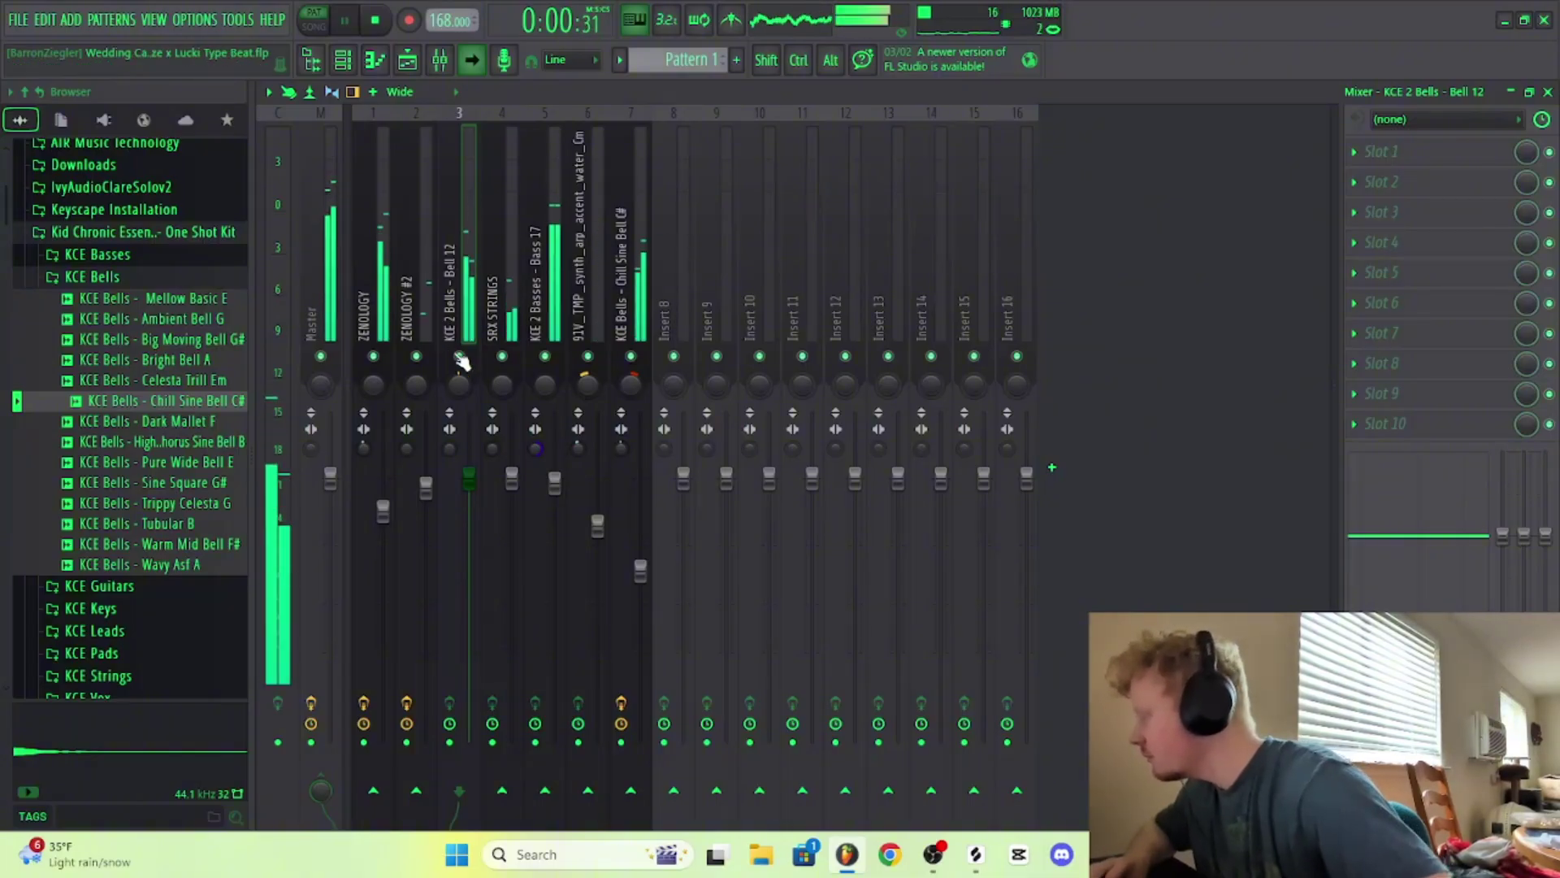
key(space)
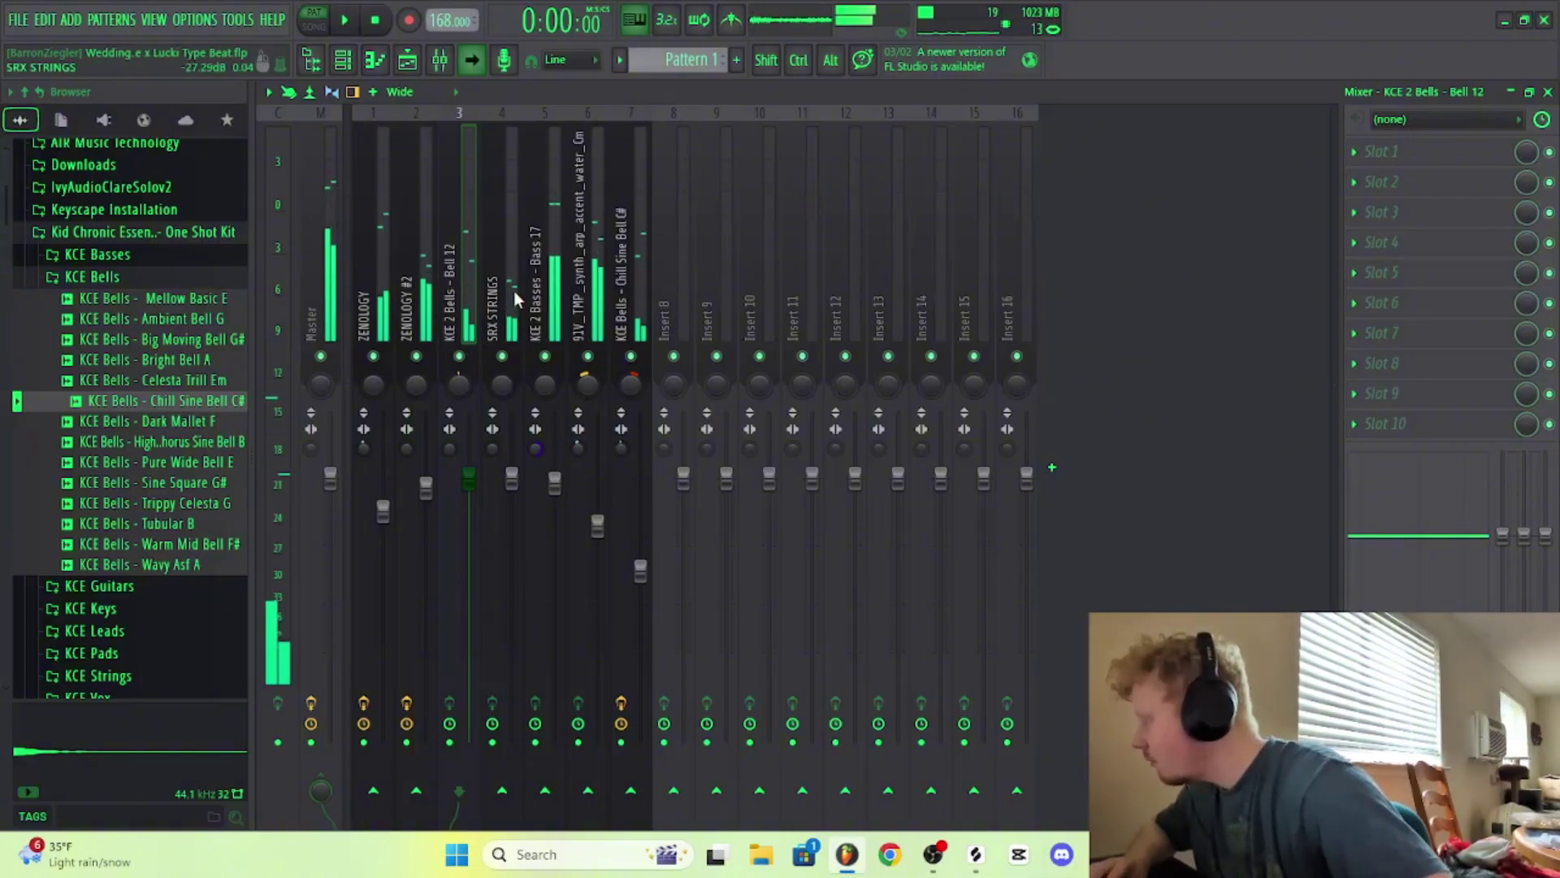
Step: Lower the SRX STRINGS track's volume slightly and add Fruity Parametric EQ 2 to its first effect slot
click(513, 291)
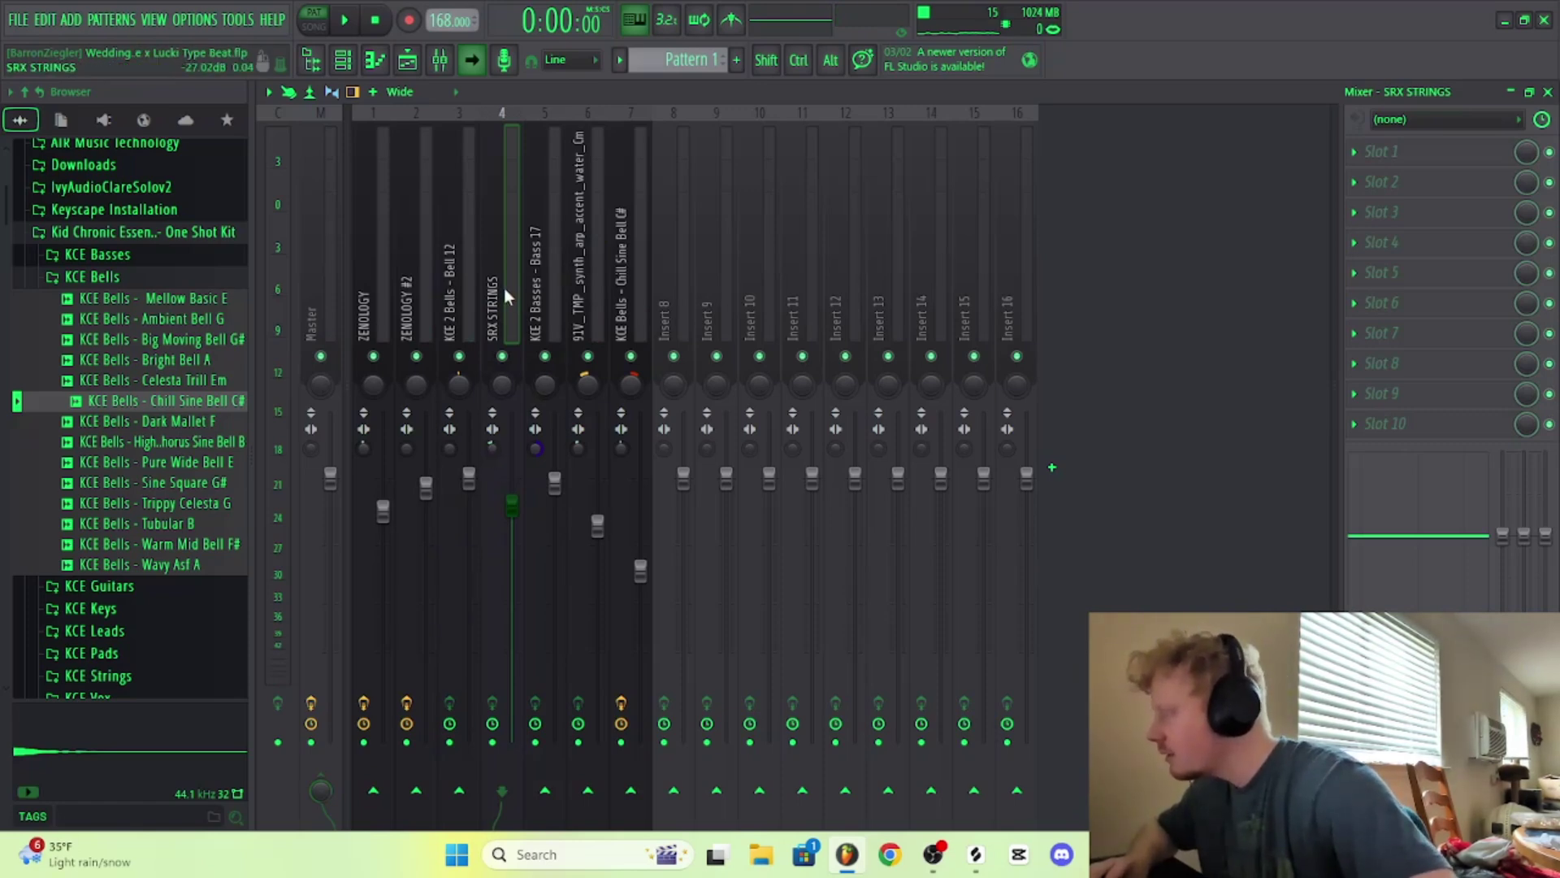
click(1441, 153)
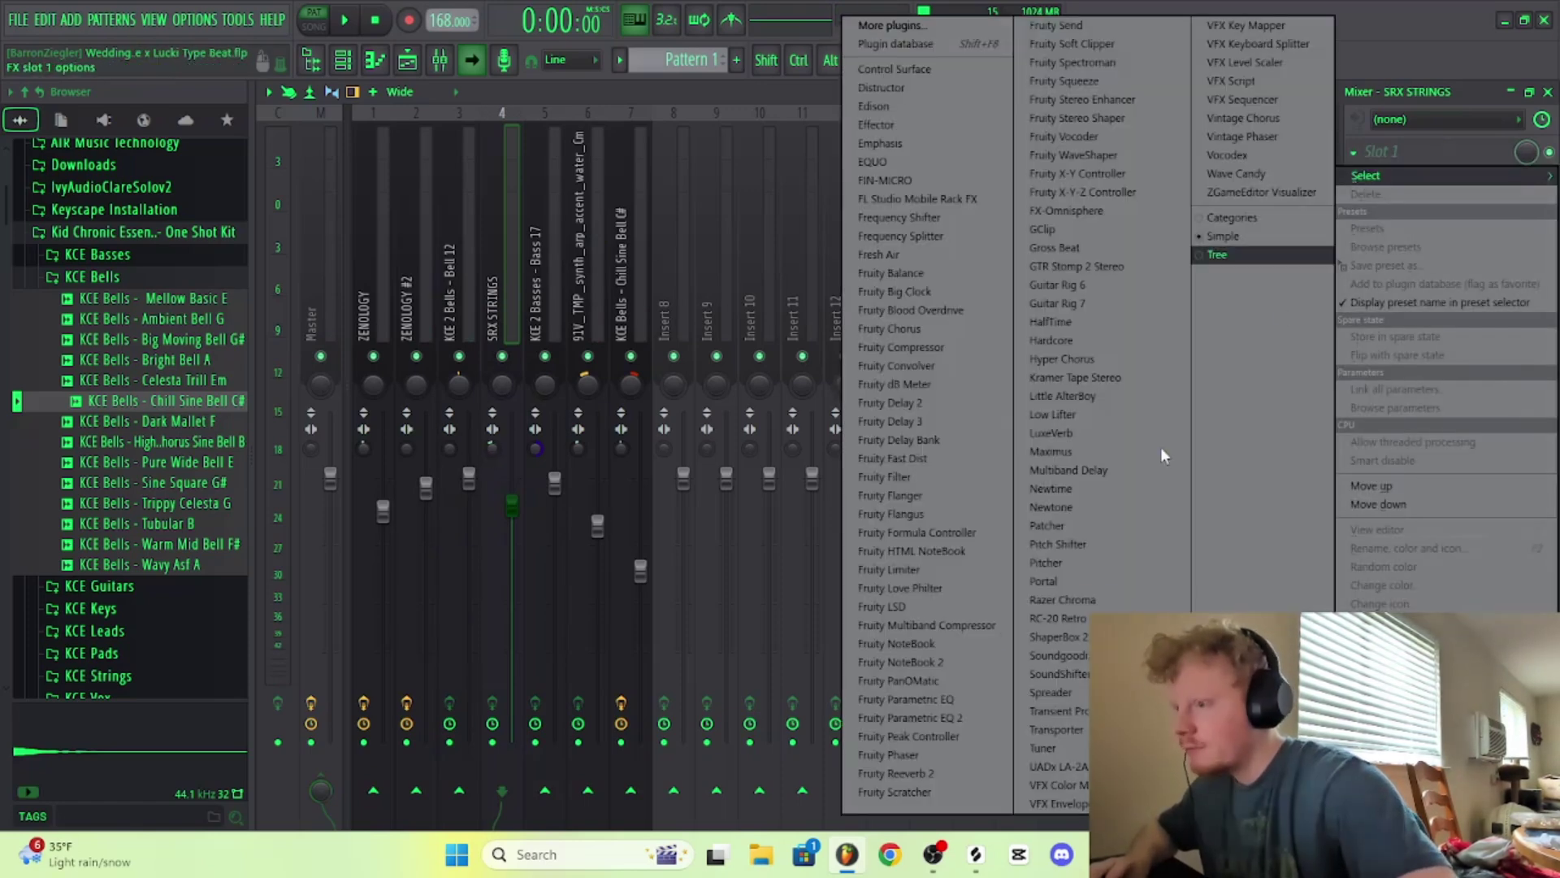
click(958, 718)
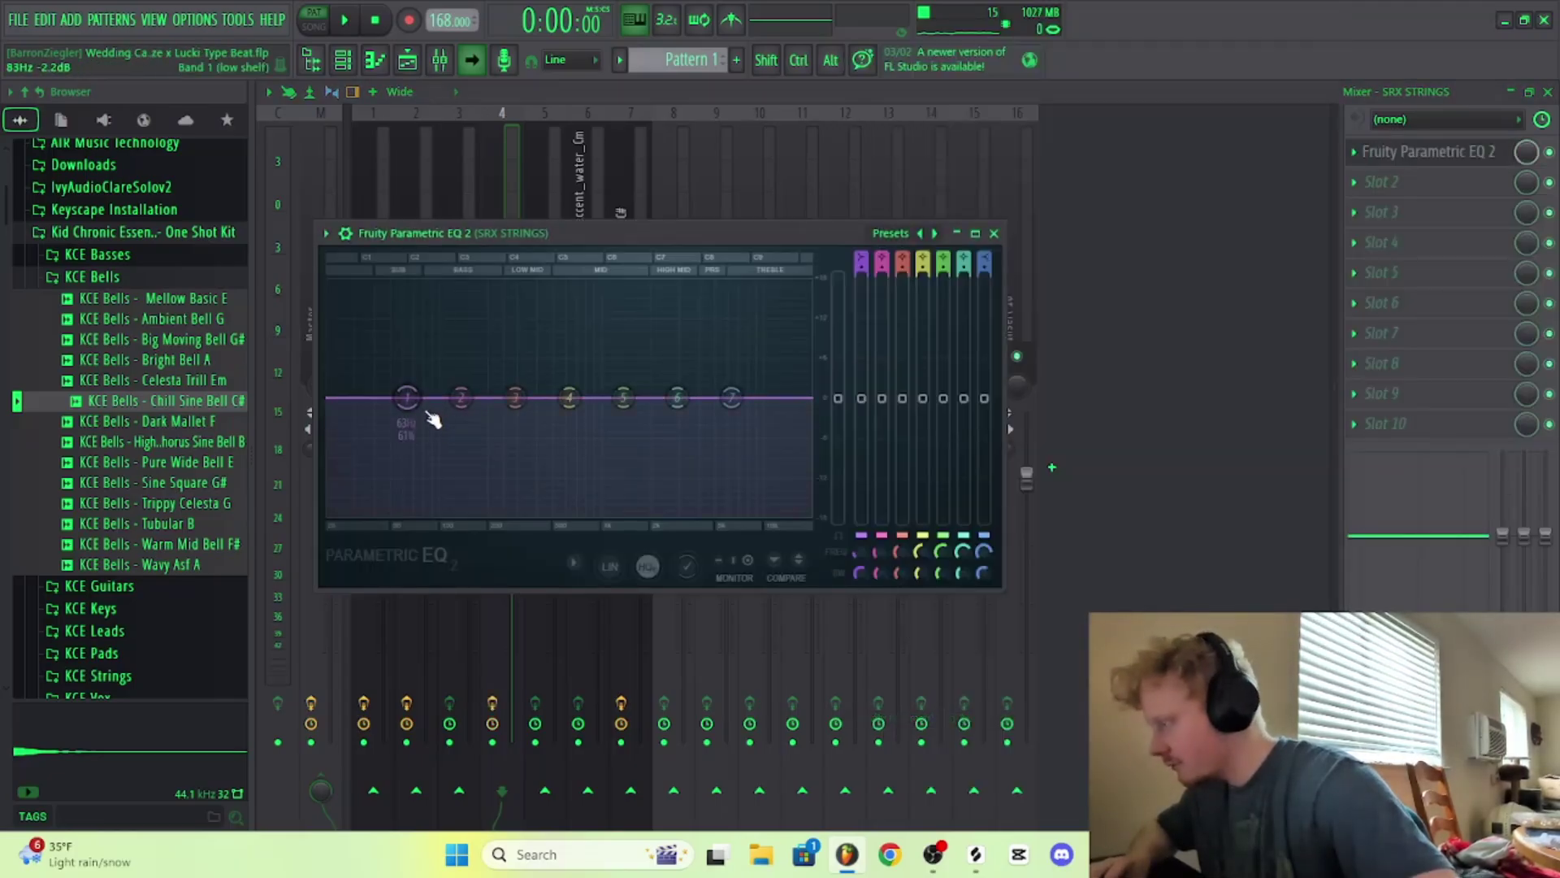
Step: Cut the lows of SRX STRINGS in the EQ, dip band 4 slightly around 923 Hz and lower the band 7 highs during playback
key(space)
drag(409, 402, 489, 516)
drag(569, 398, 596, 404)
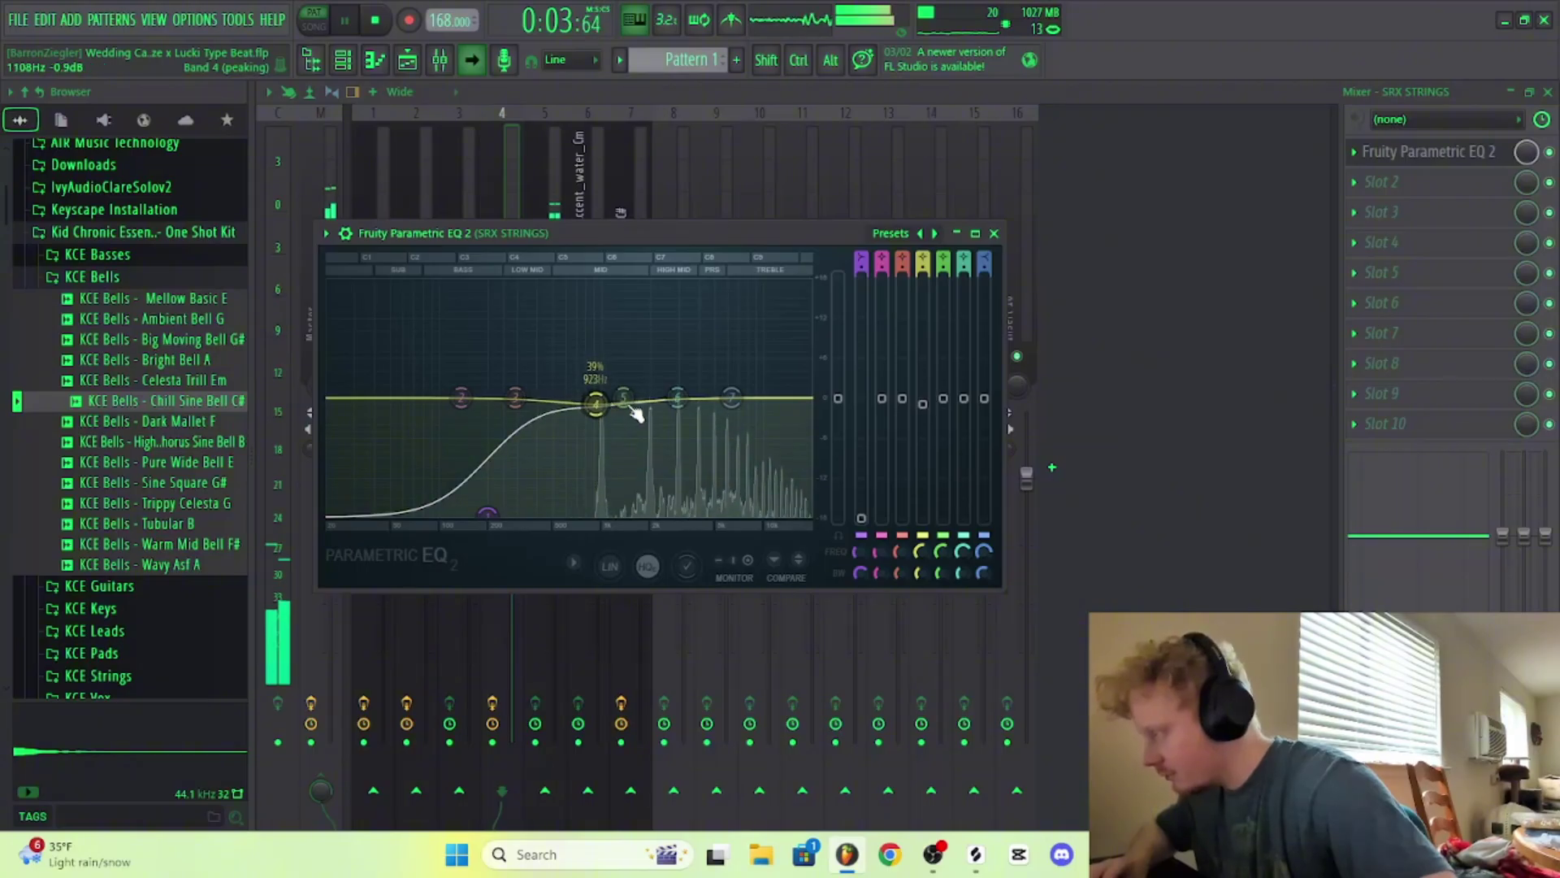
drag(731, 397, 768, 421)
key(space)
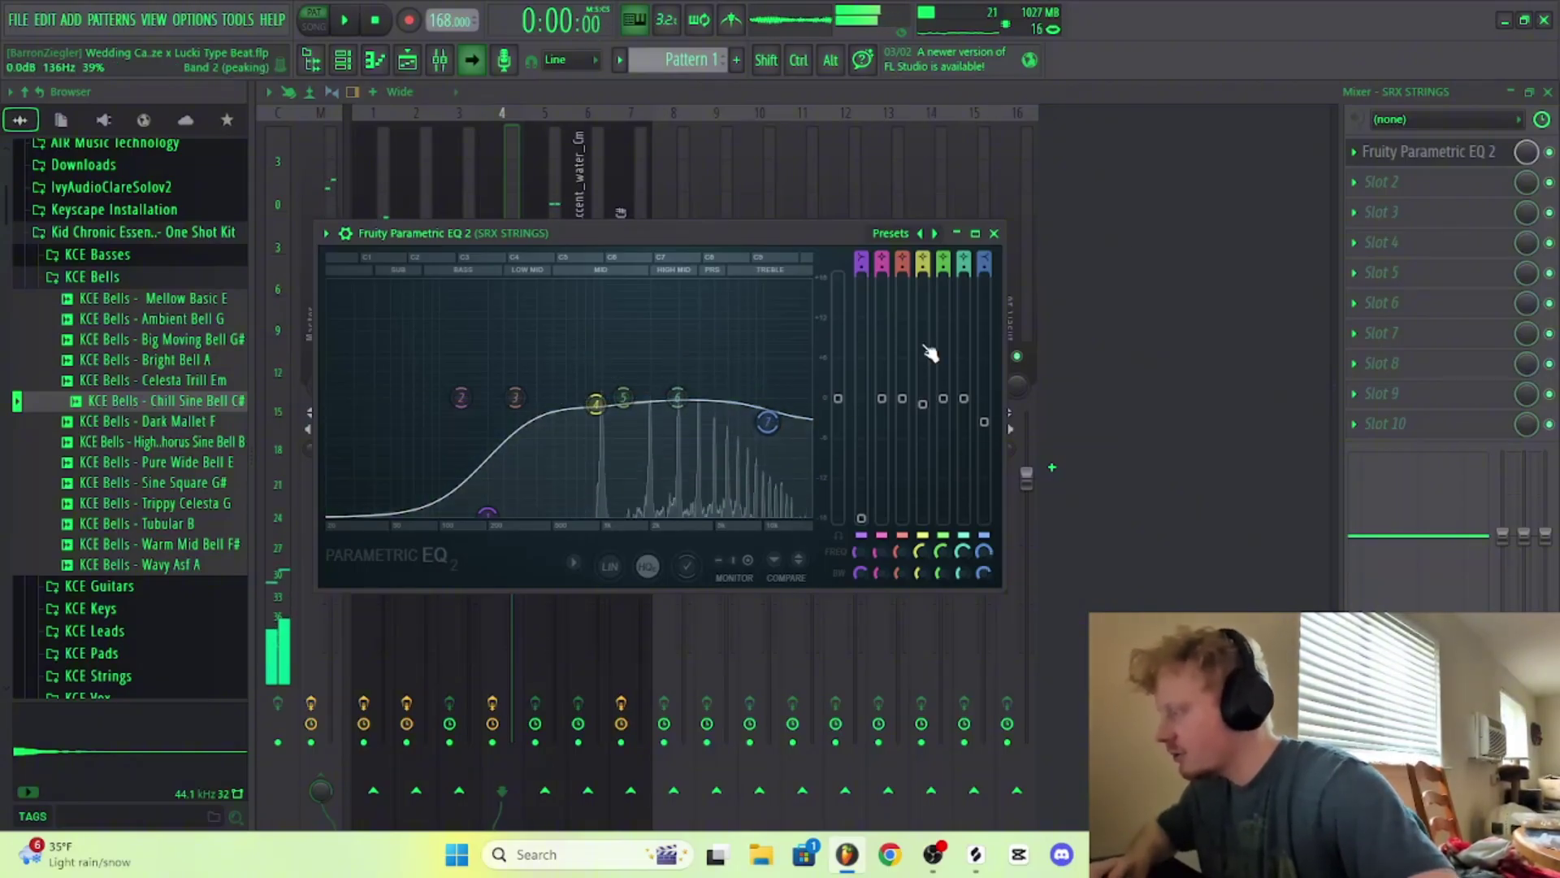
Step: Add Fruity Delay 3 with the ping pong delay model to the second effect slot of SRX STRINGS
click(1442, 203)
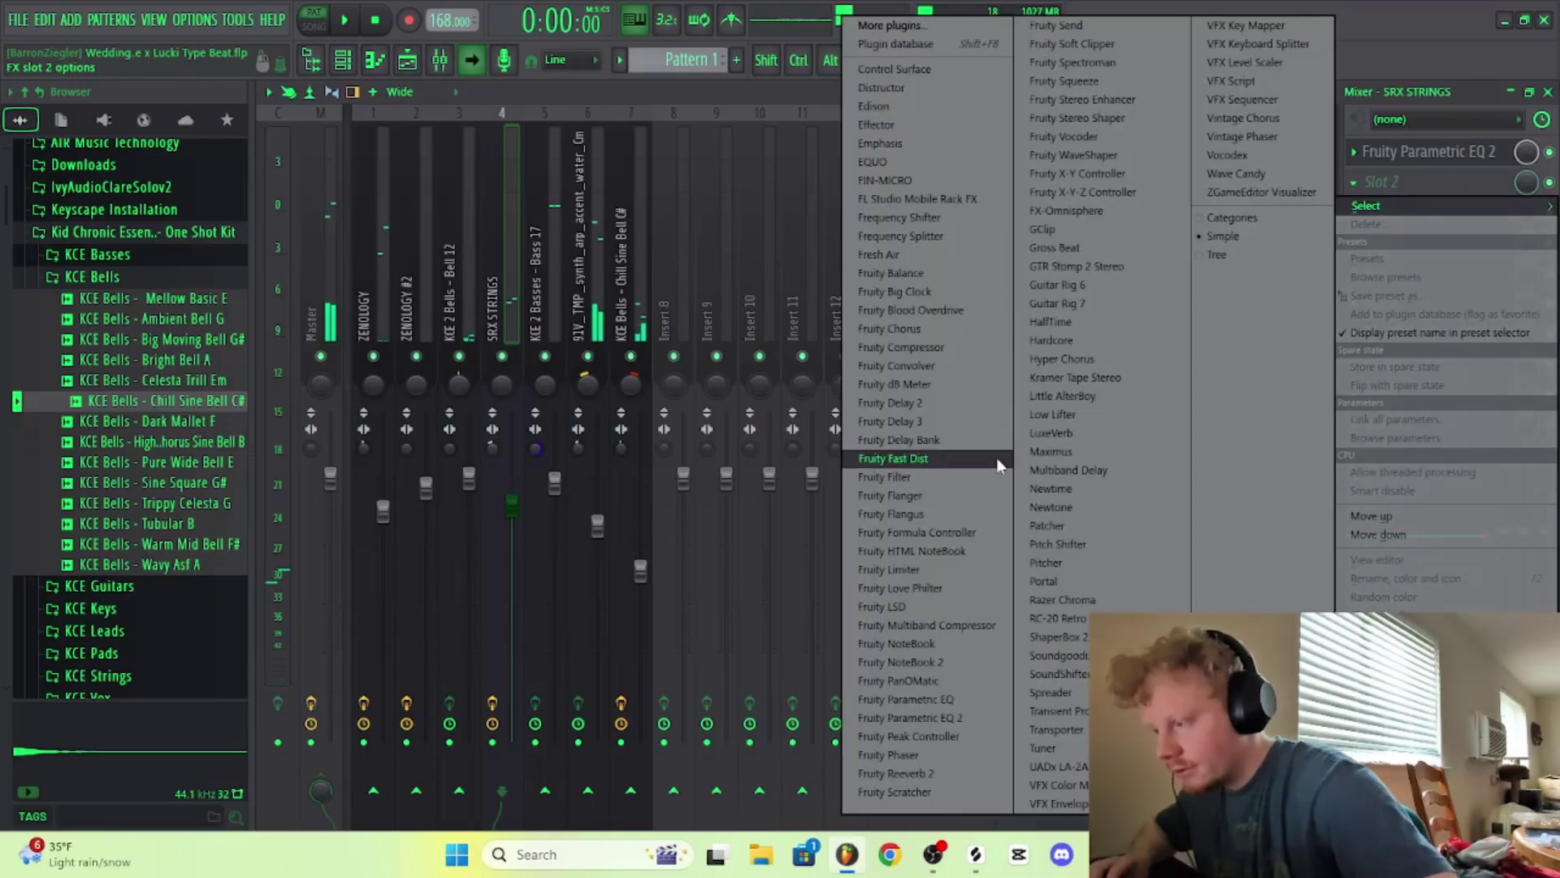
click(952, 416)
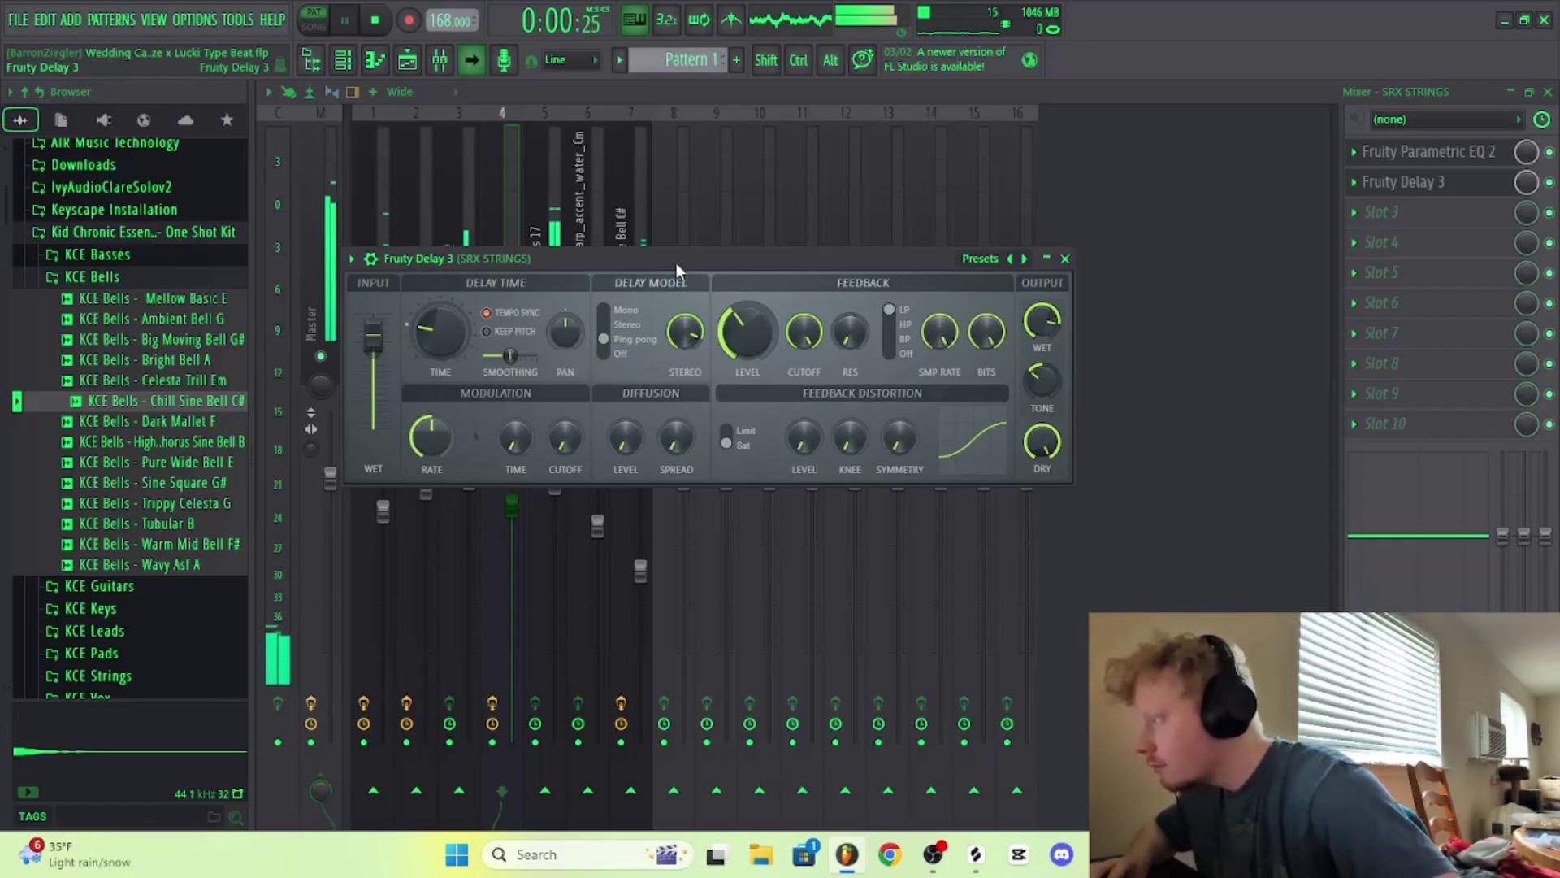
drag(676, 262, 986, 236)
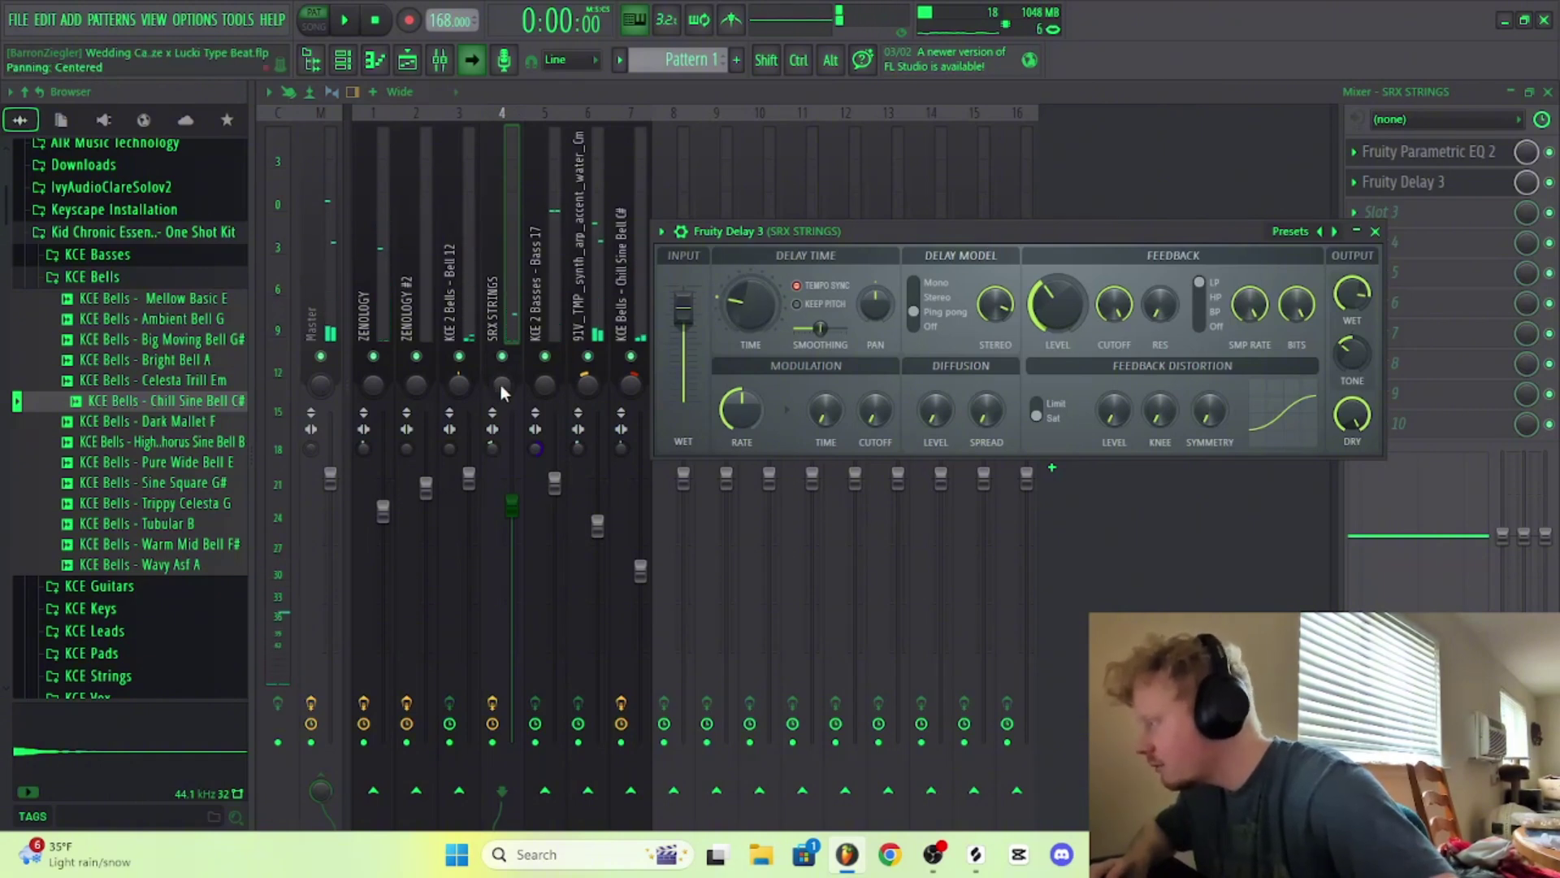
key(Escape)
Step: Pan the SRX STRINGS track about 29% right while auditioning the full pattern
key(space)
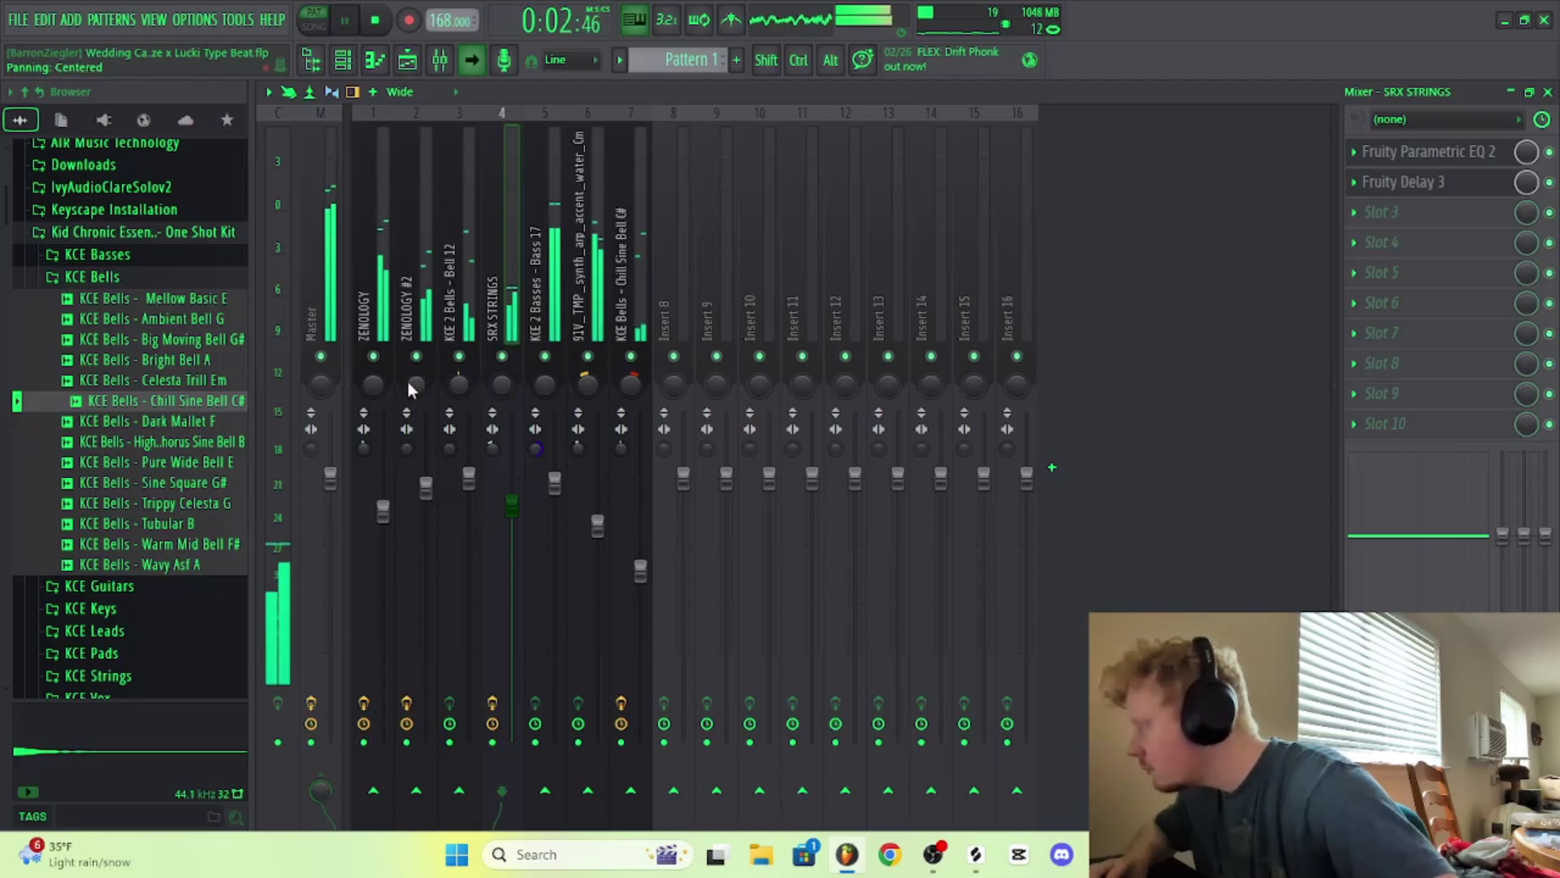
key(space)
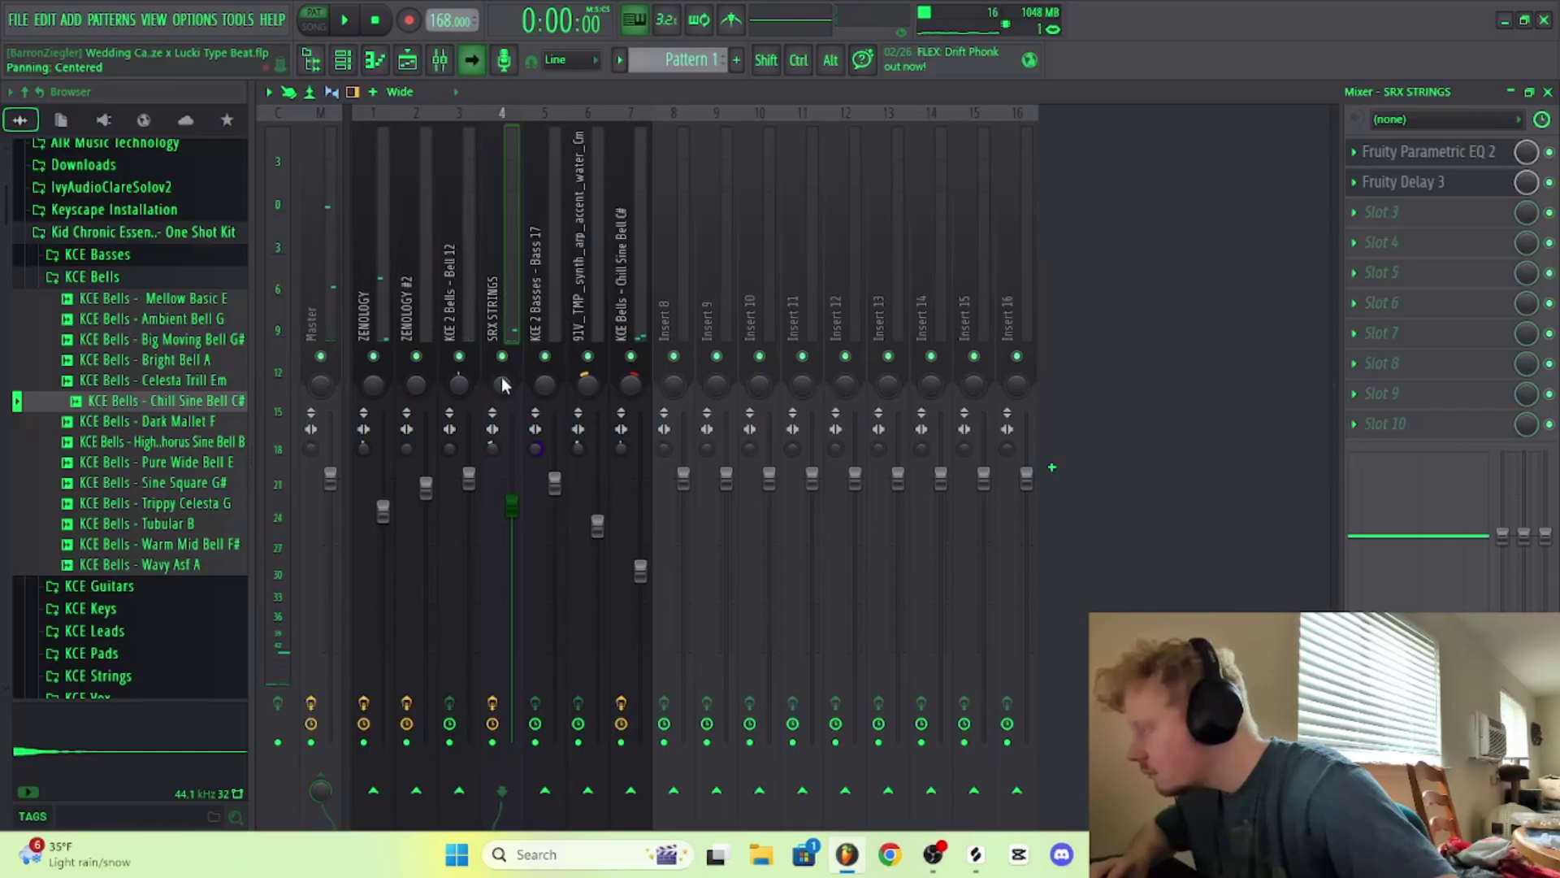
key(space)
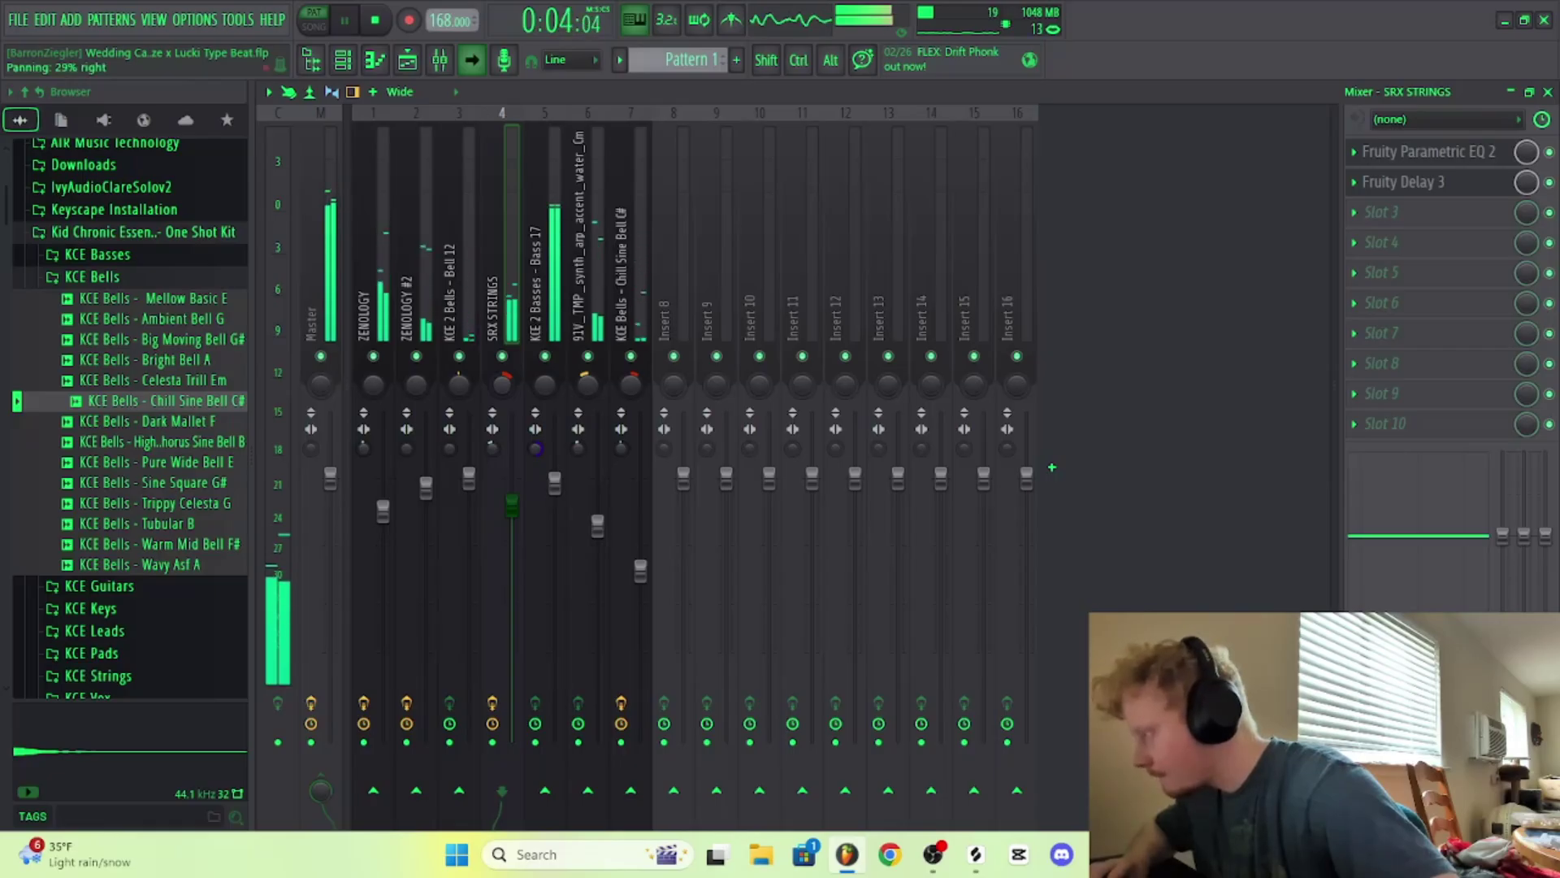
key(space)
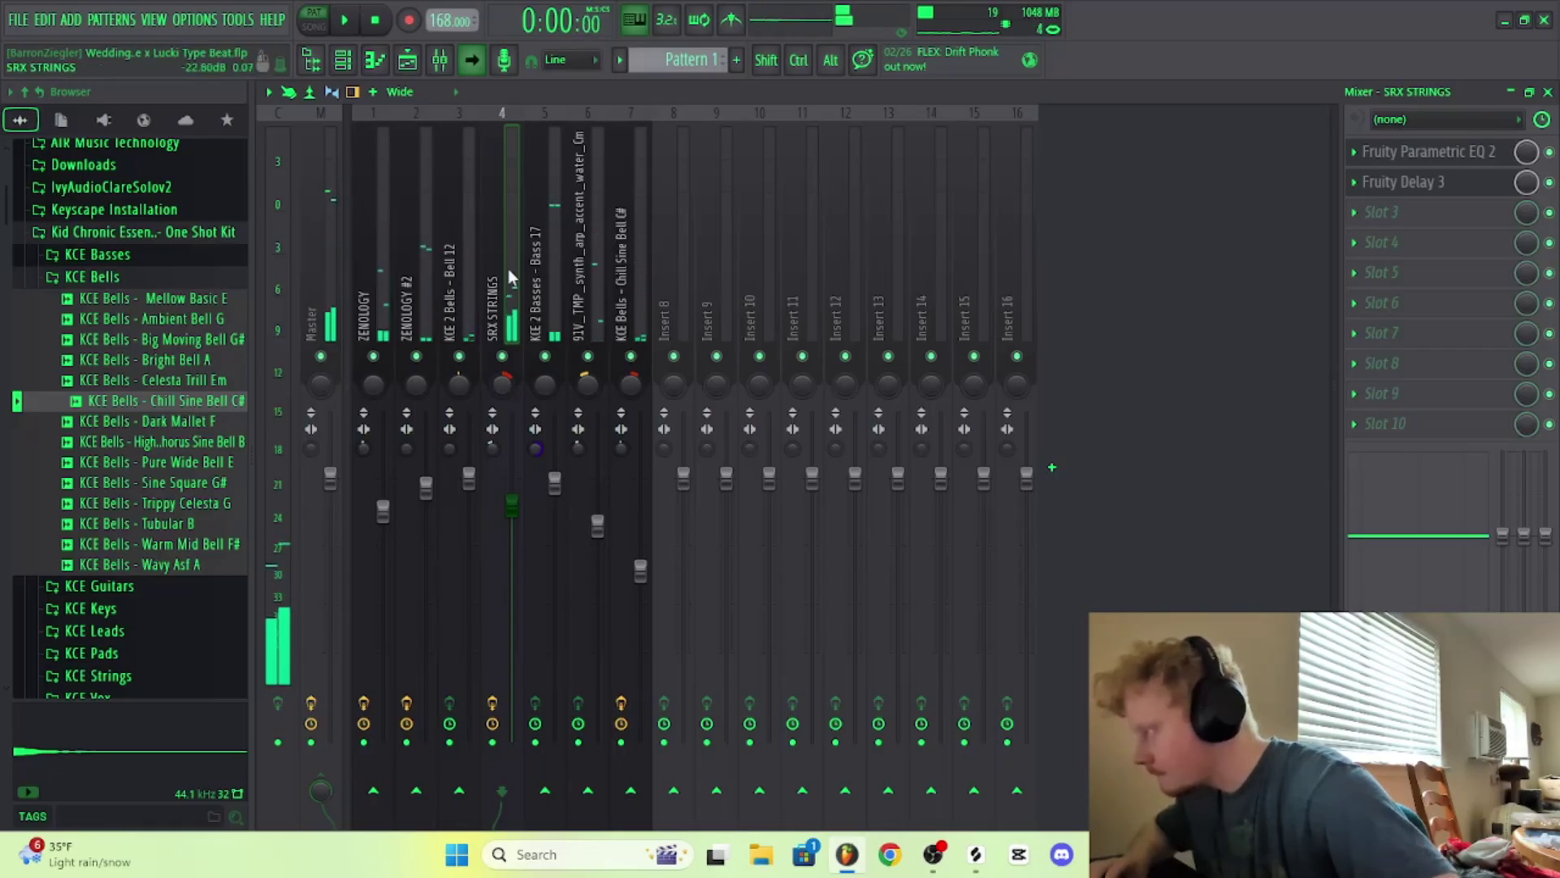
Step: Set the SRX STRINGS delay's right/left time pan to about -52.5% and reduce the Fruity Delay 3 mix level
click(1454, 188)
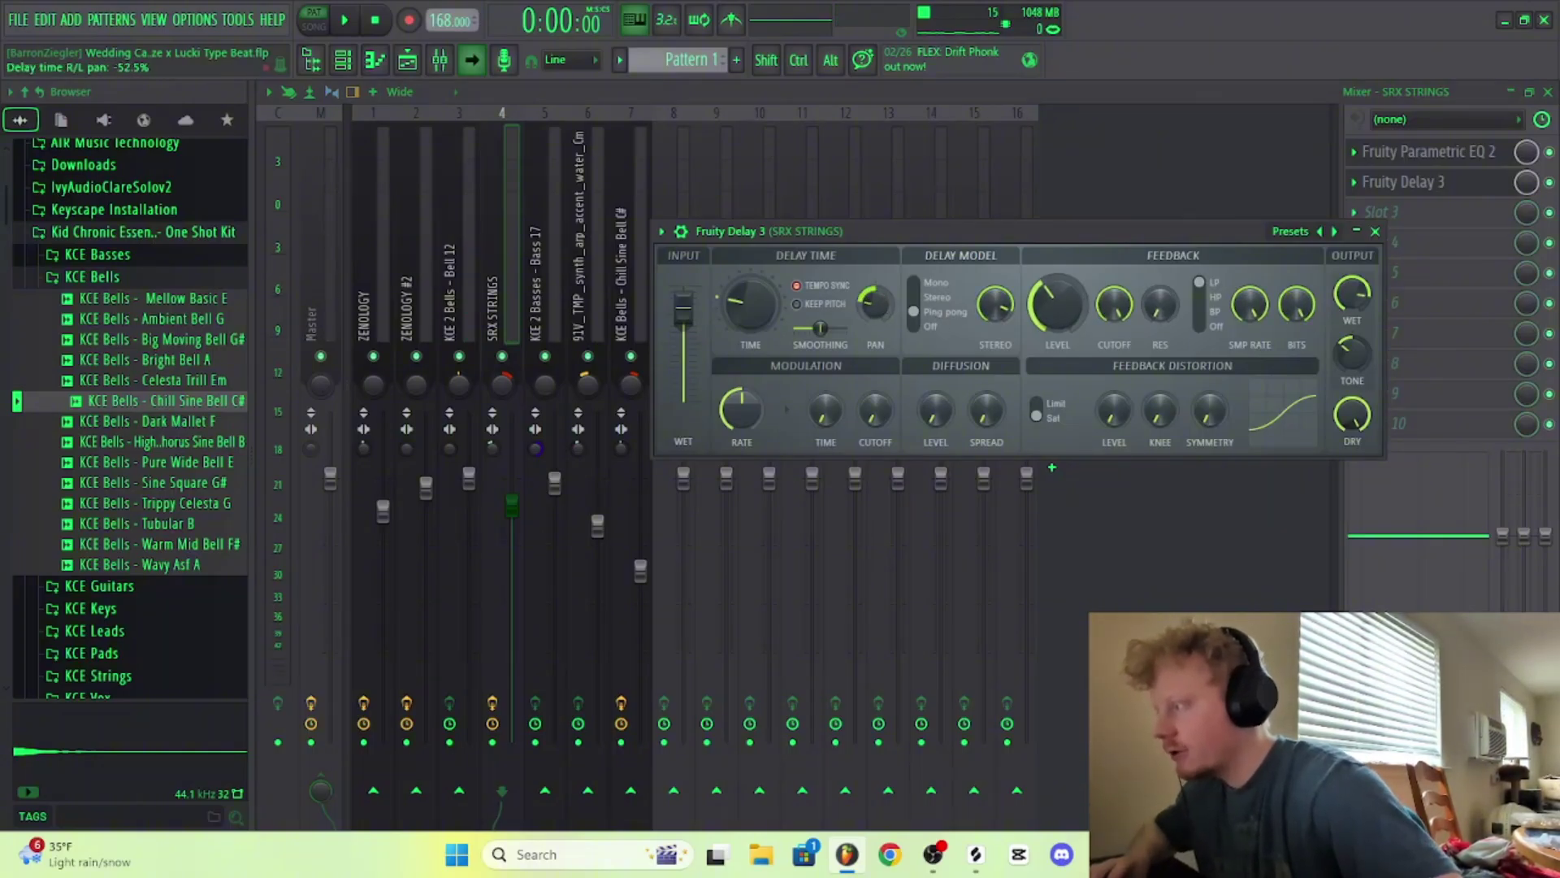
drag(959, 230, 917, 224)
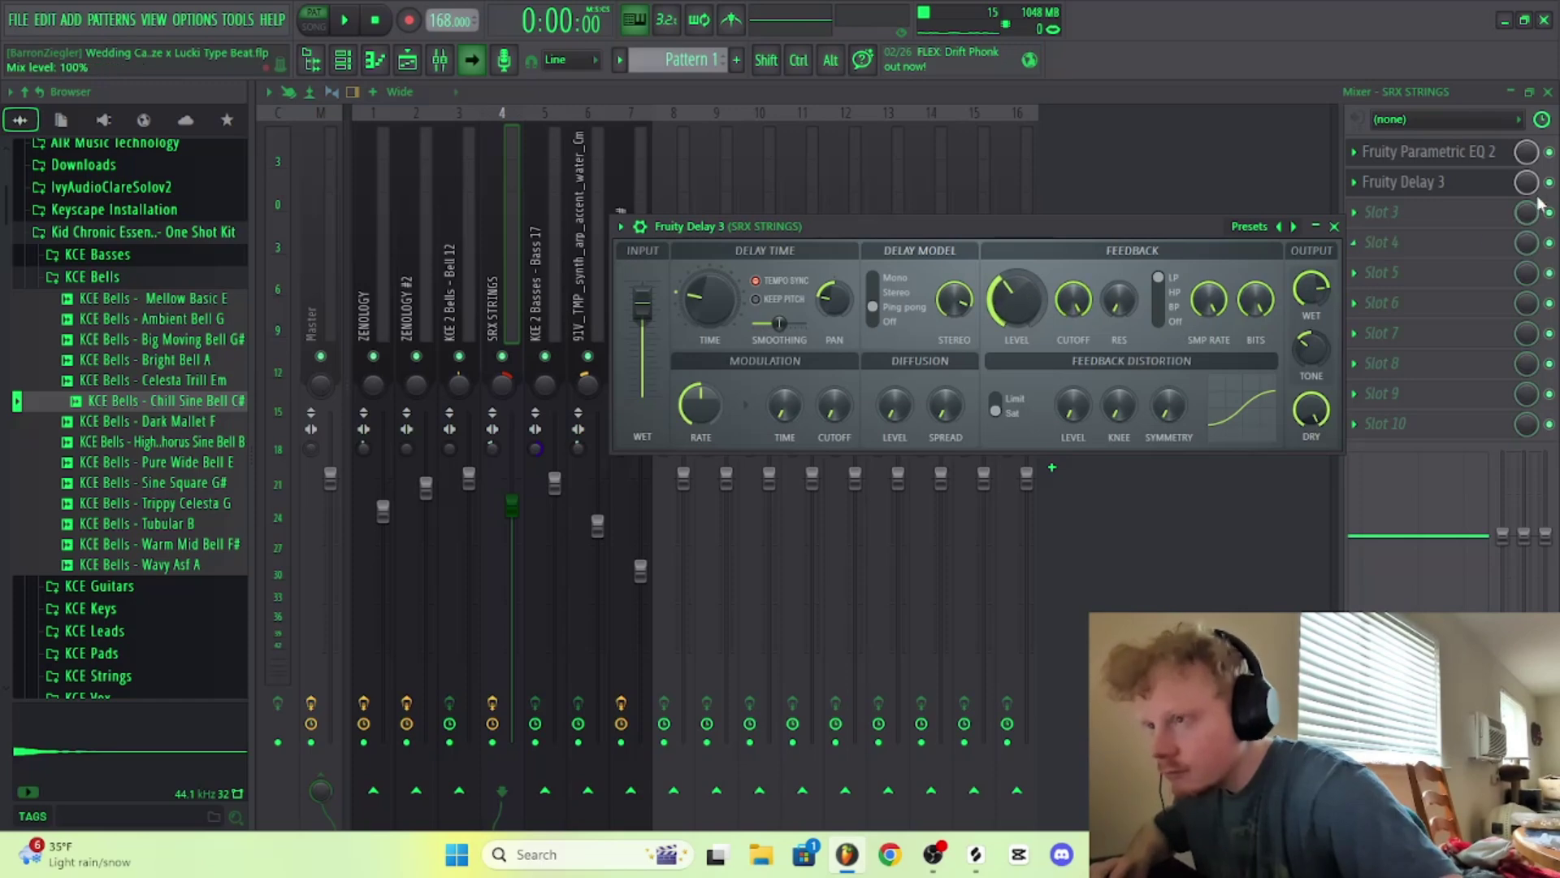
click(1414, 182)
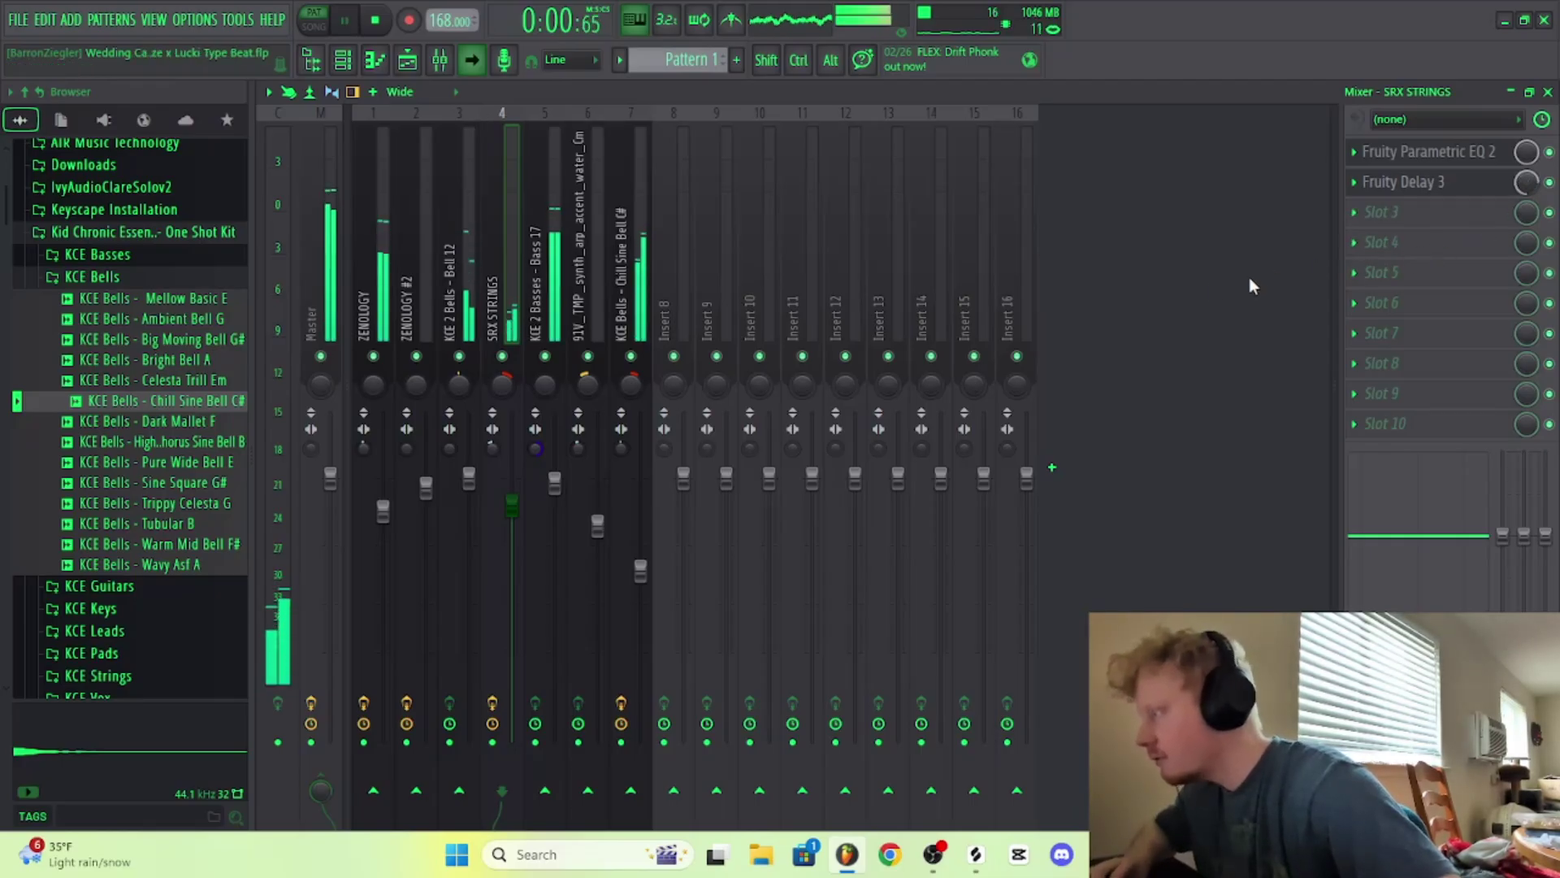
Step: Add Fruity Reeverb 2 to SRX STRINGS with dry level 91%, lower early reflections, a raised wet level and bass multiplier 30%
click(1434, 211)
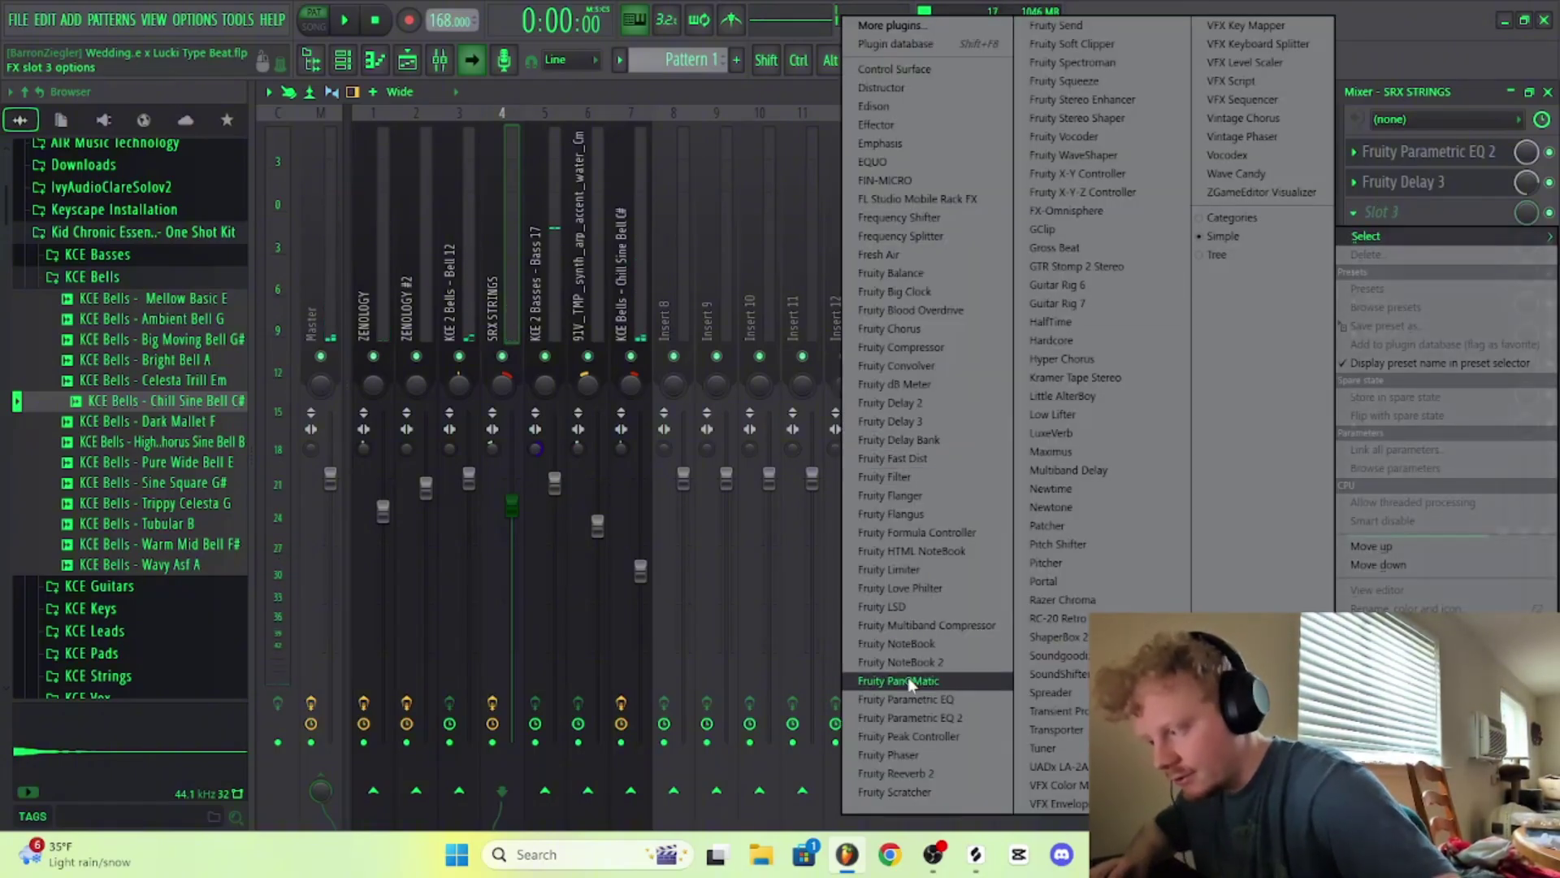
click(898, 773)
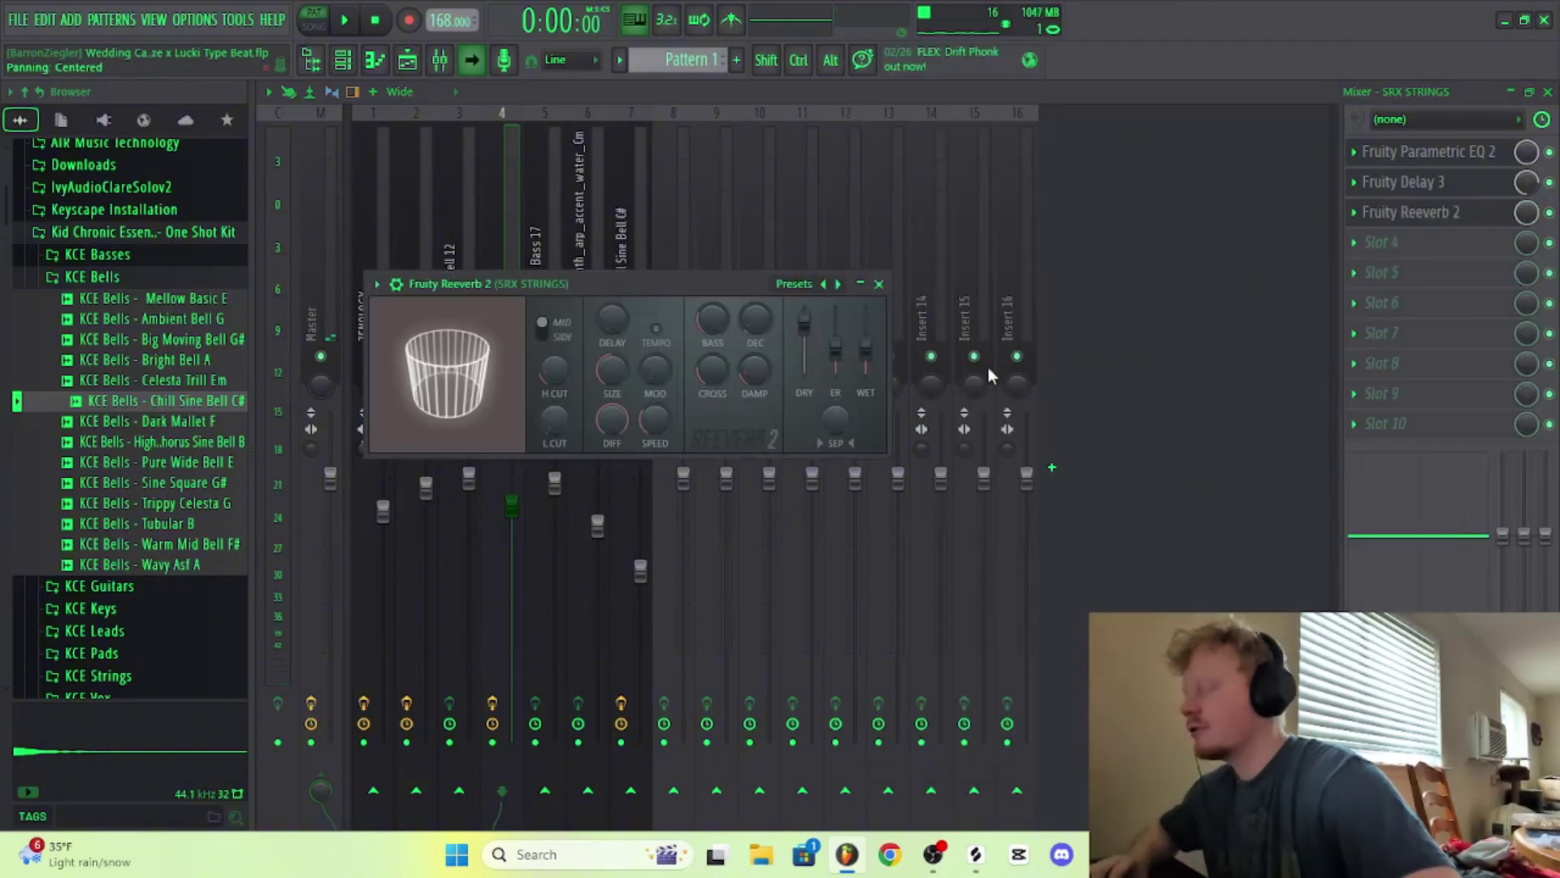
drag(804, 317, 803, 323)
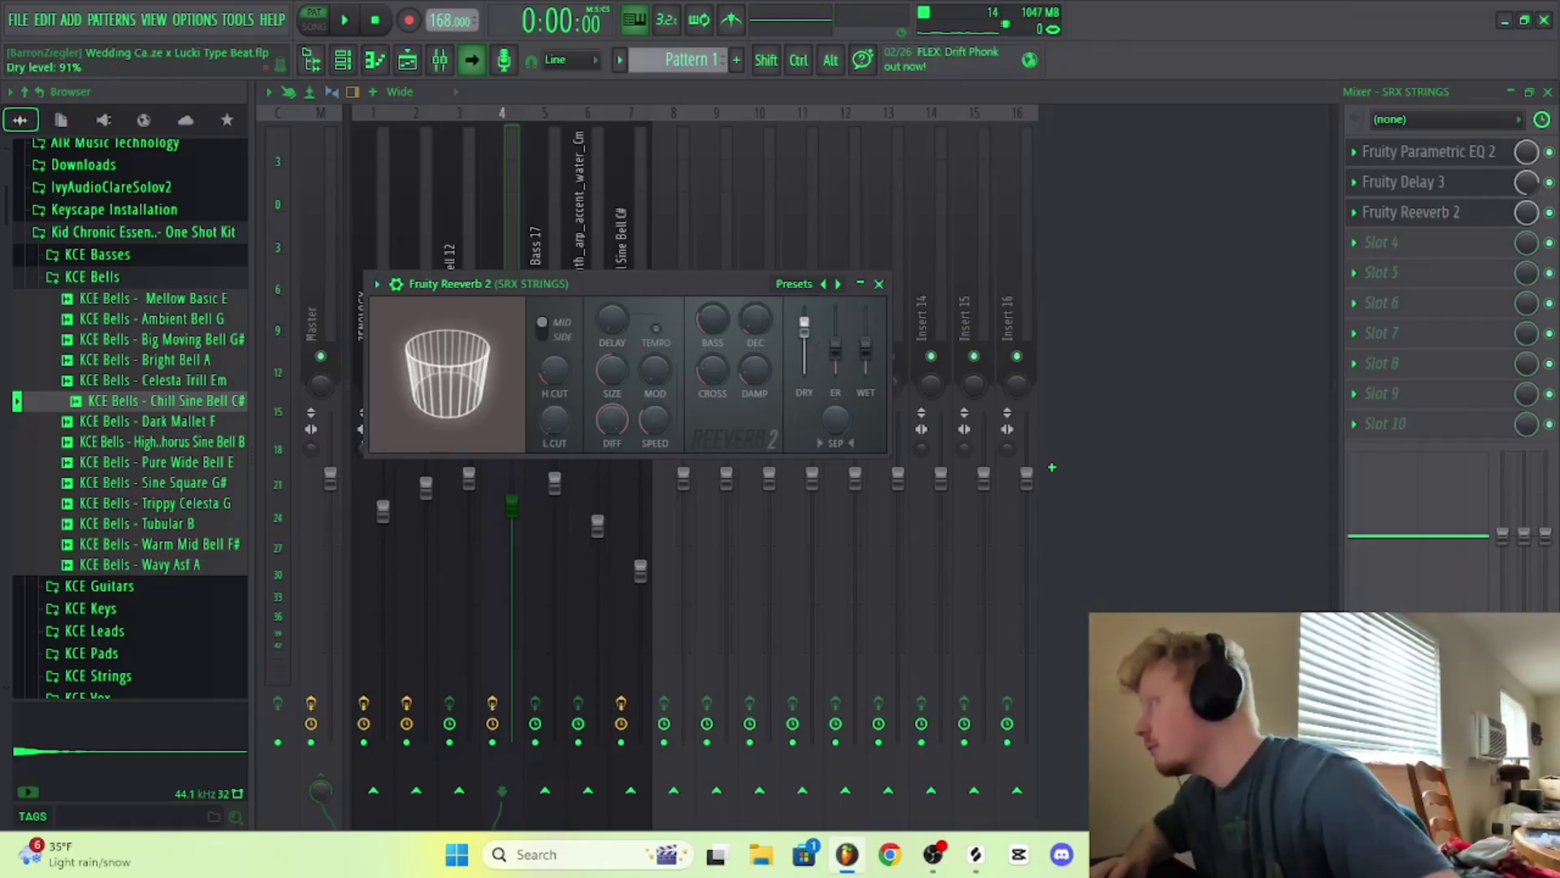
mouse_move(835, 331)
mouse_down()
mouse_move(837, 351)
mouse_move(864, 341)
mouse_up()
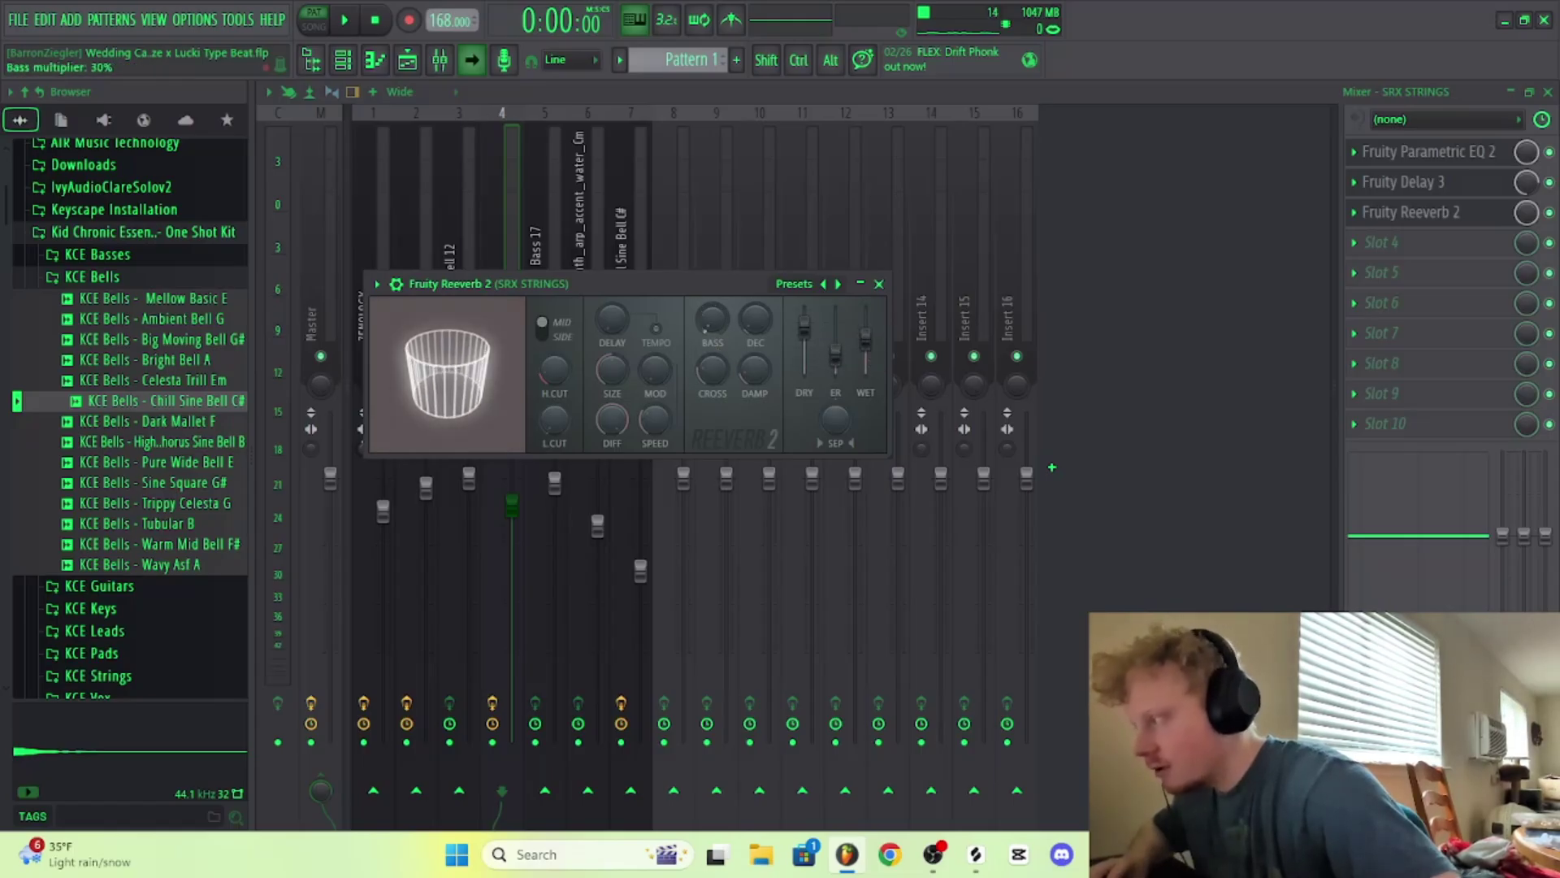
Step: Adjust the decay and high cut of the SRX STRINGS reverb and enlarge its room size
drag(755, 321, 755, 305)
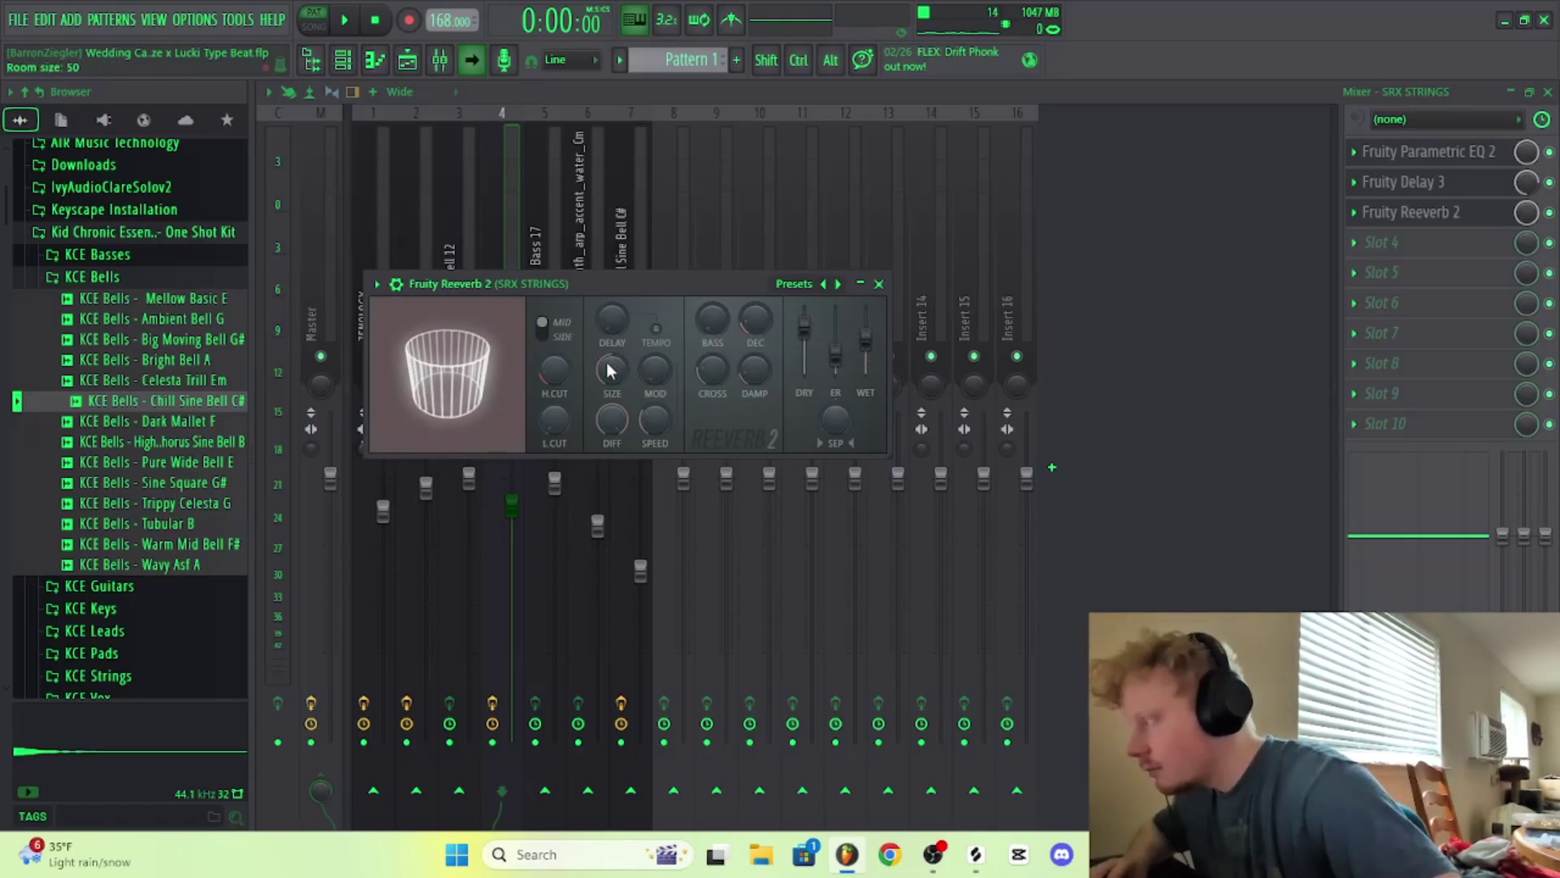
drag(611, 365, 596, 371)
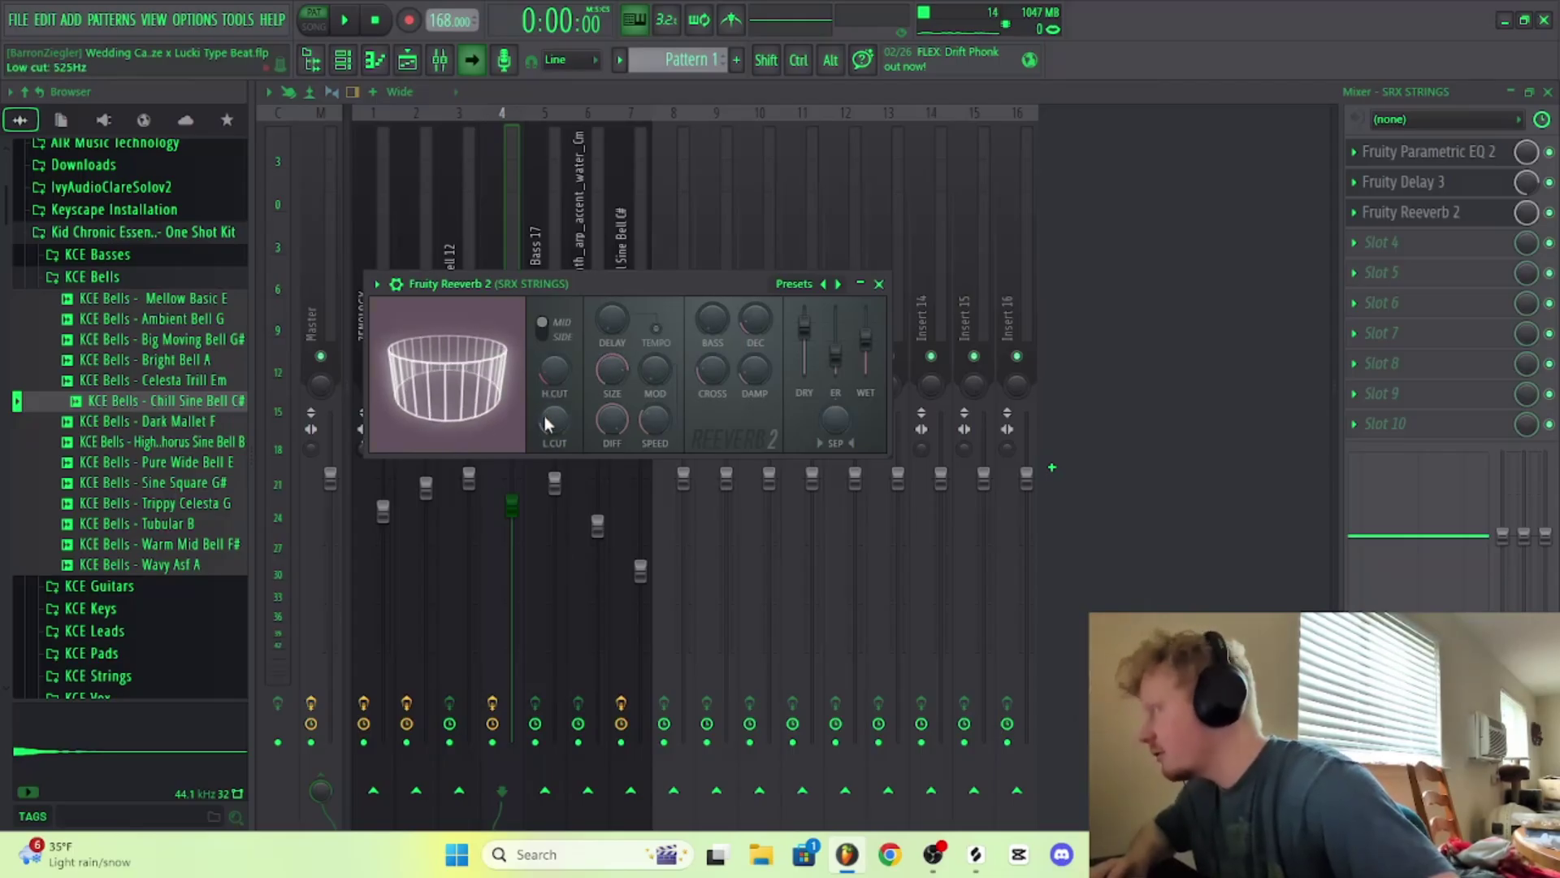
drag(553, 372, 552, 343)
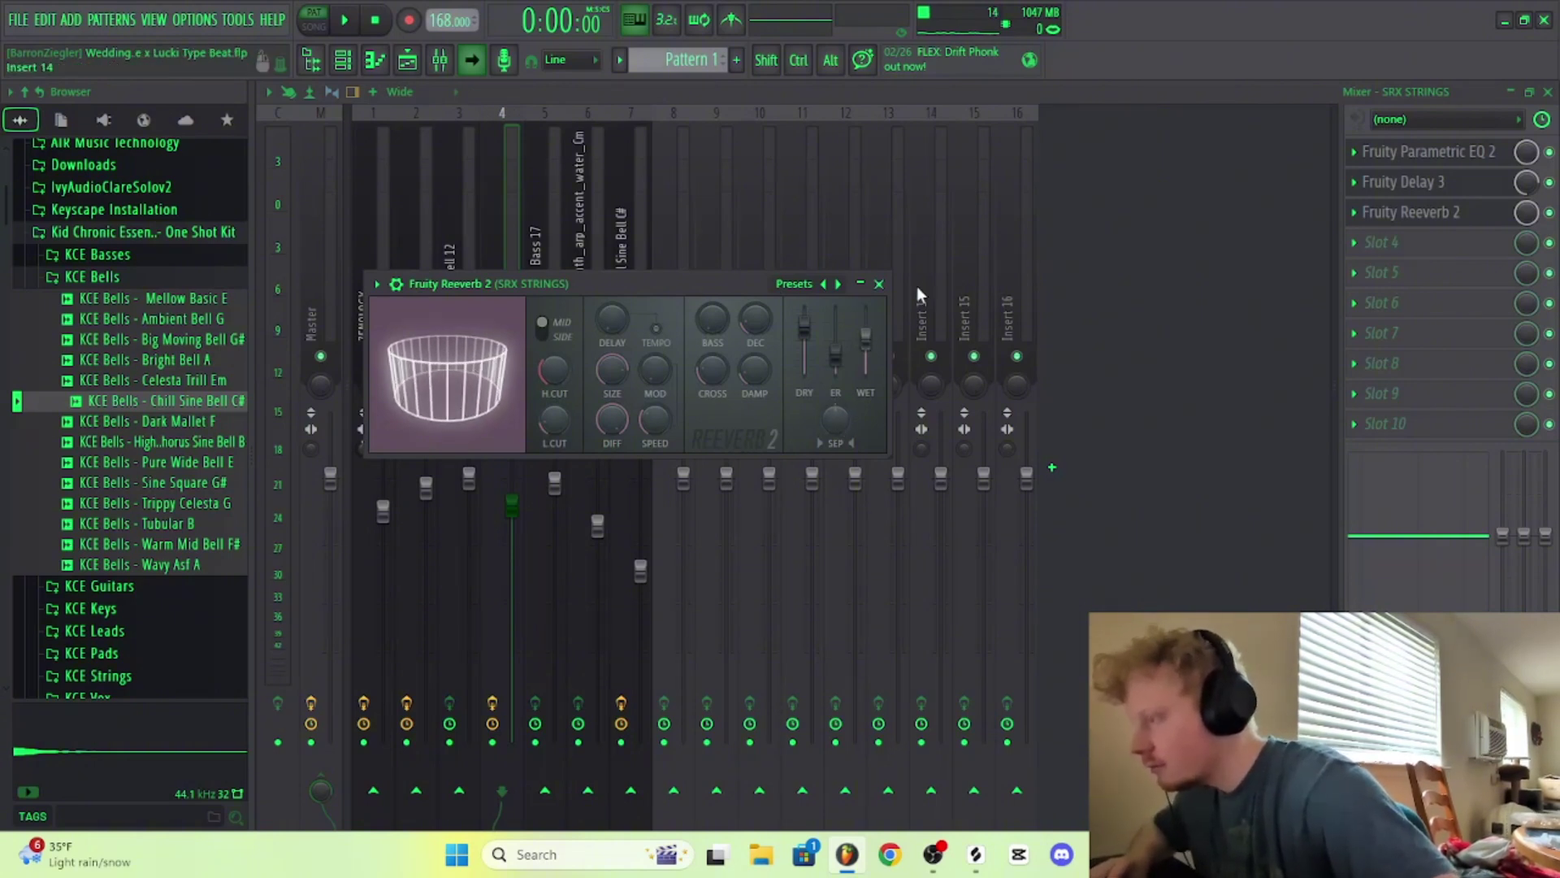
click(879, 284)
Step: Audition the pattern and solo the SRX STRINGS track to hear its effects
key(space)
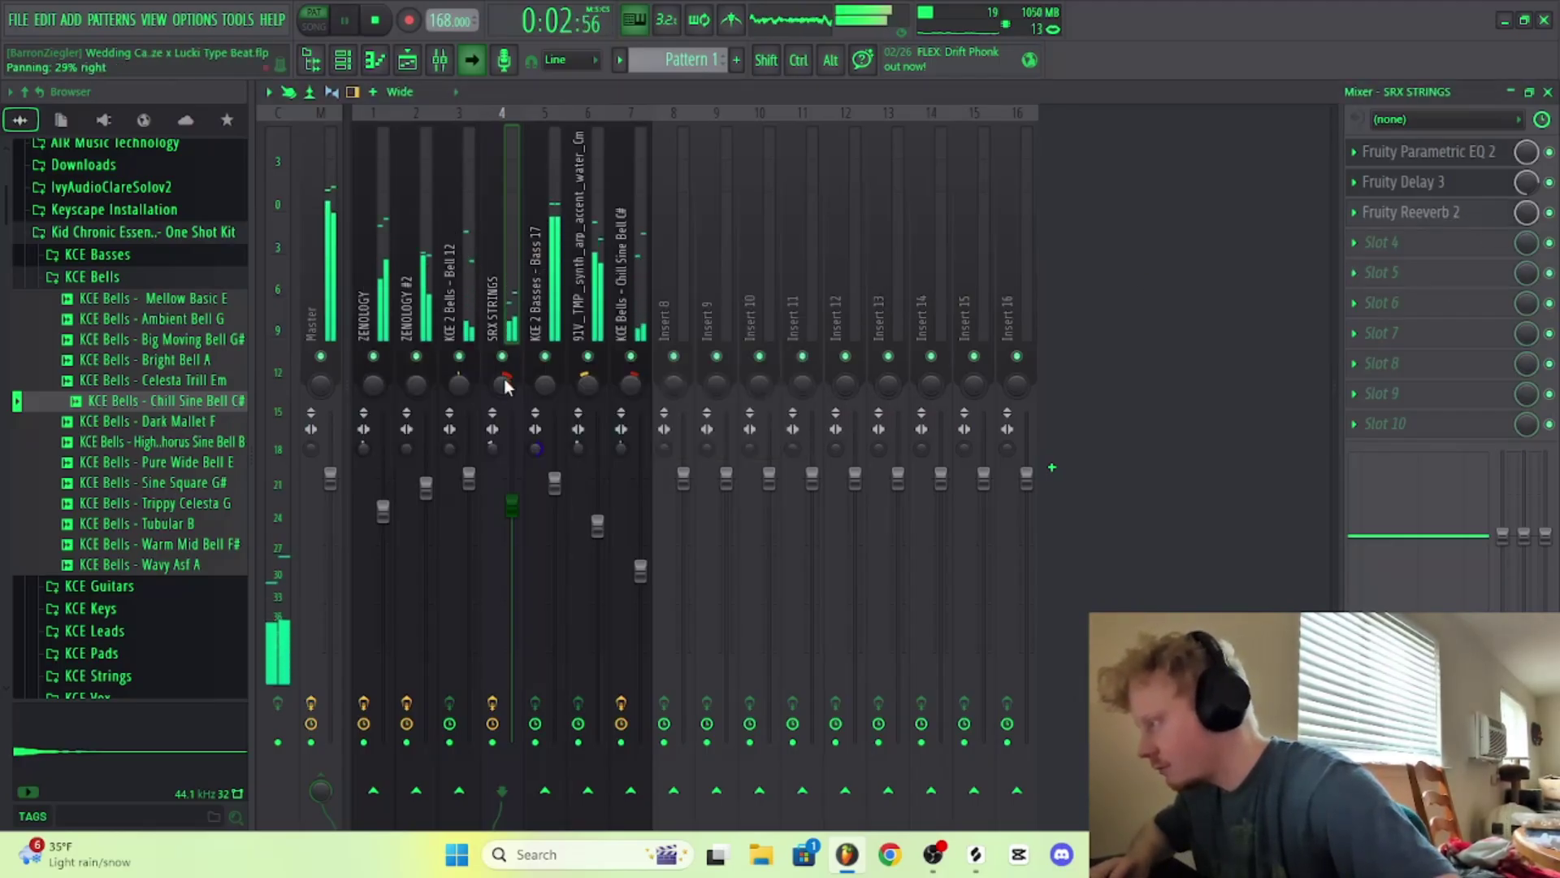
right_click(502, 356)
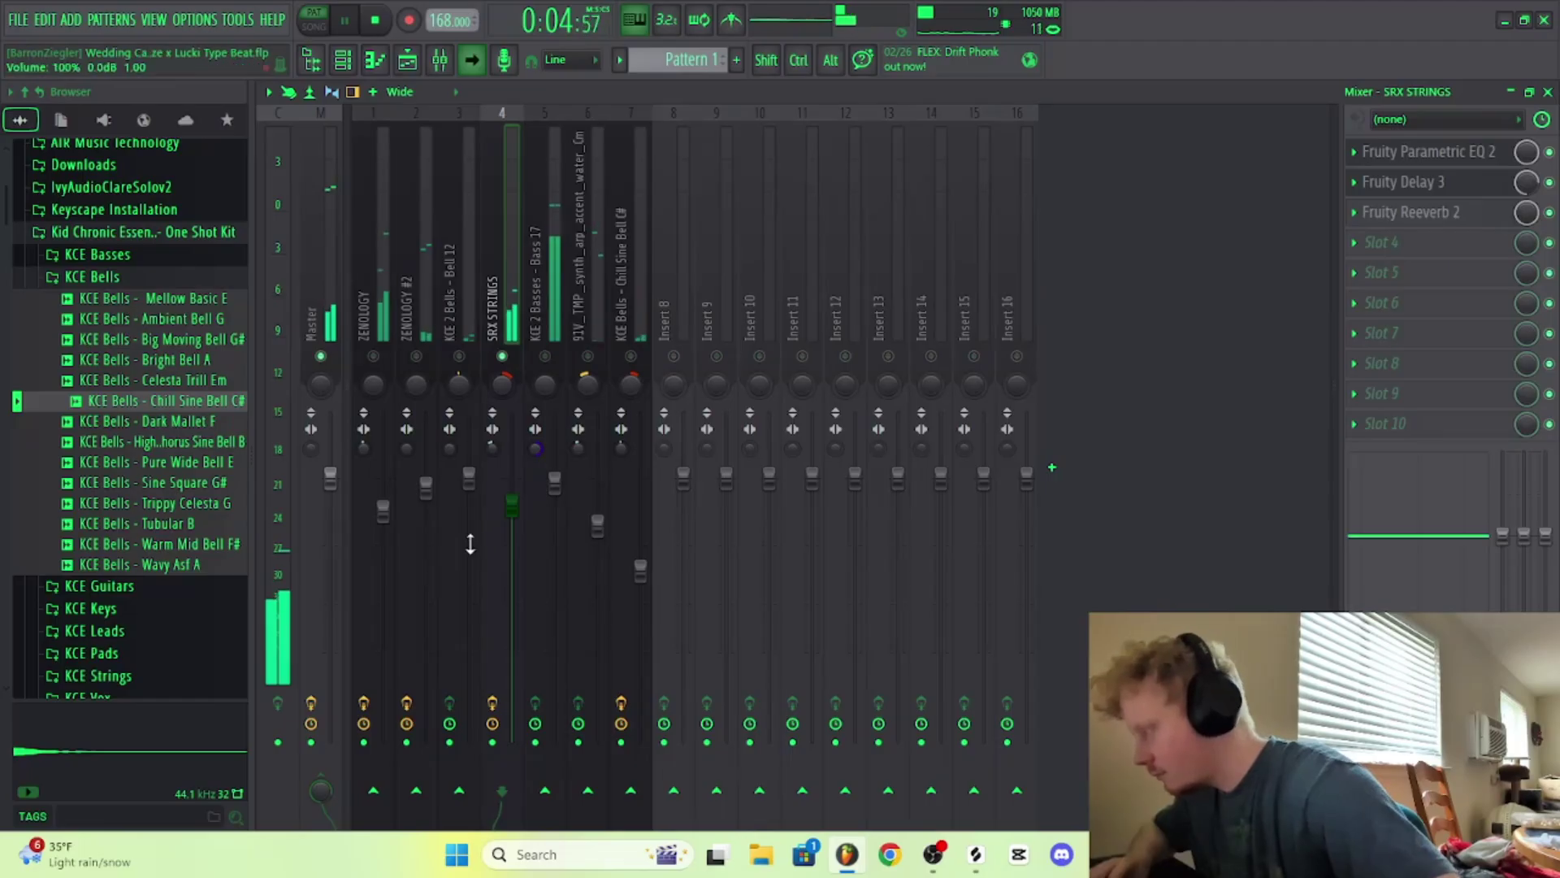
Step: Lower the SRX STRINGS volume to about 84% and unsolo the track
scroll(509, 551, down, 2)
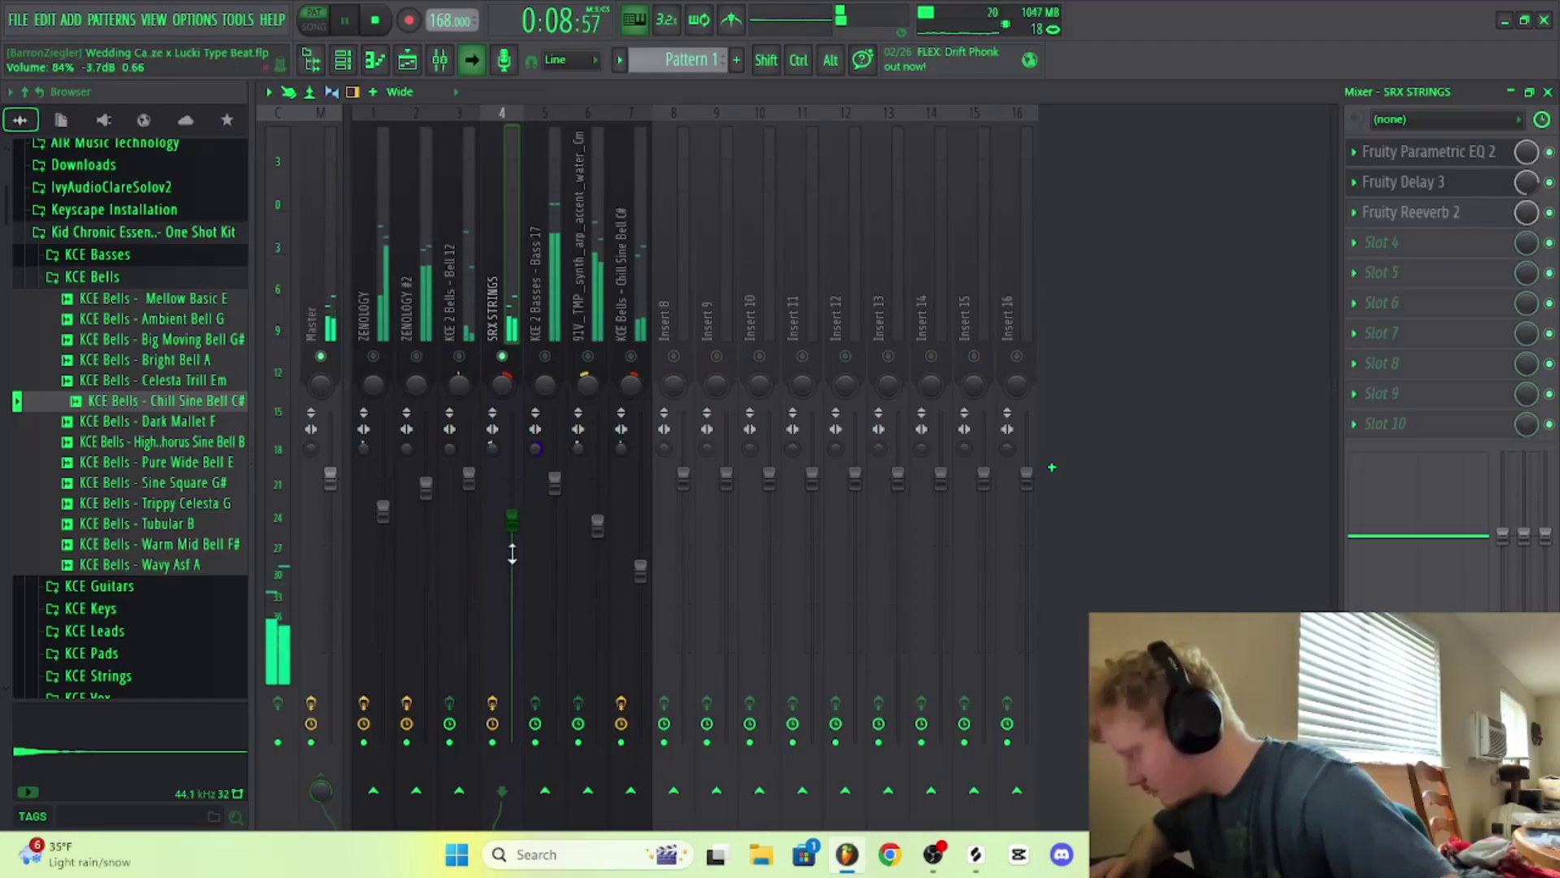
right_click(501, 356)
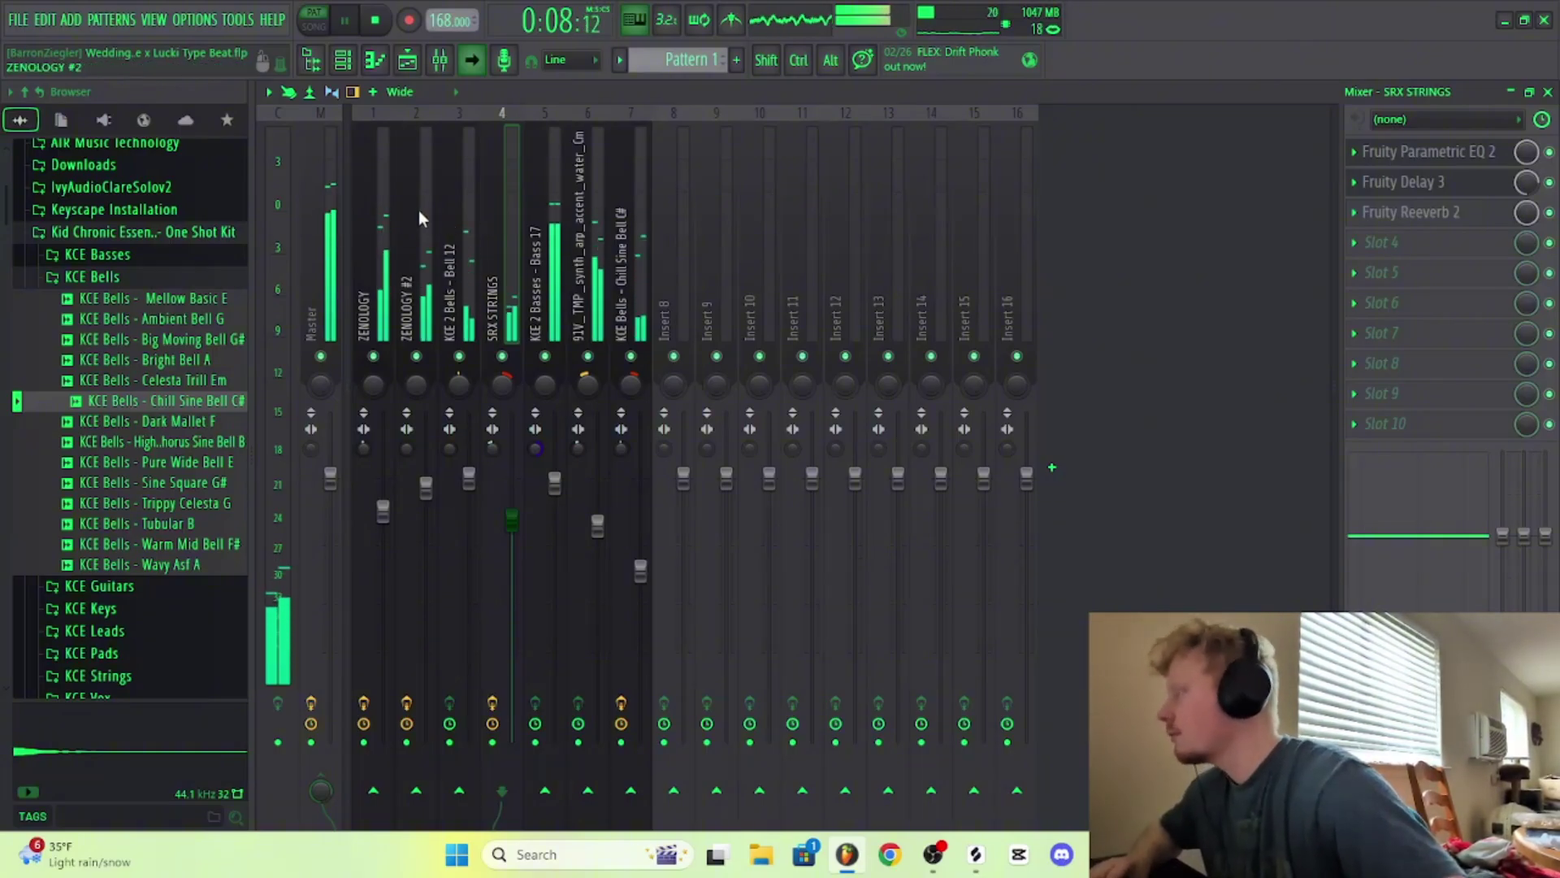
Step: Add Fruity Parametric EQ 2 to the first effect slot of the 91V_TMP_synth_arp_accent_water_Cm track and audition it
click(592, 208)
key(space)
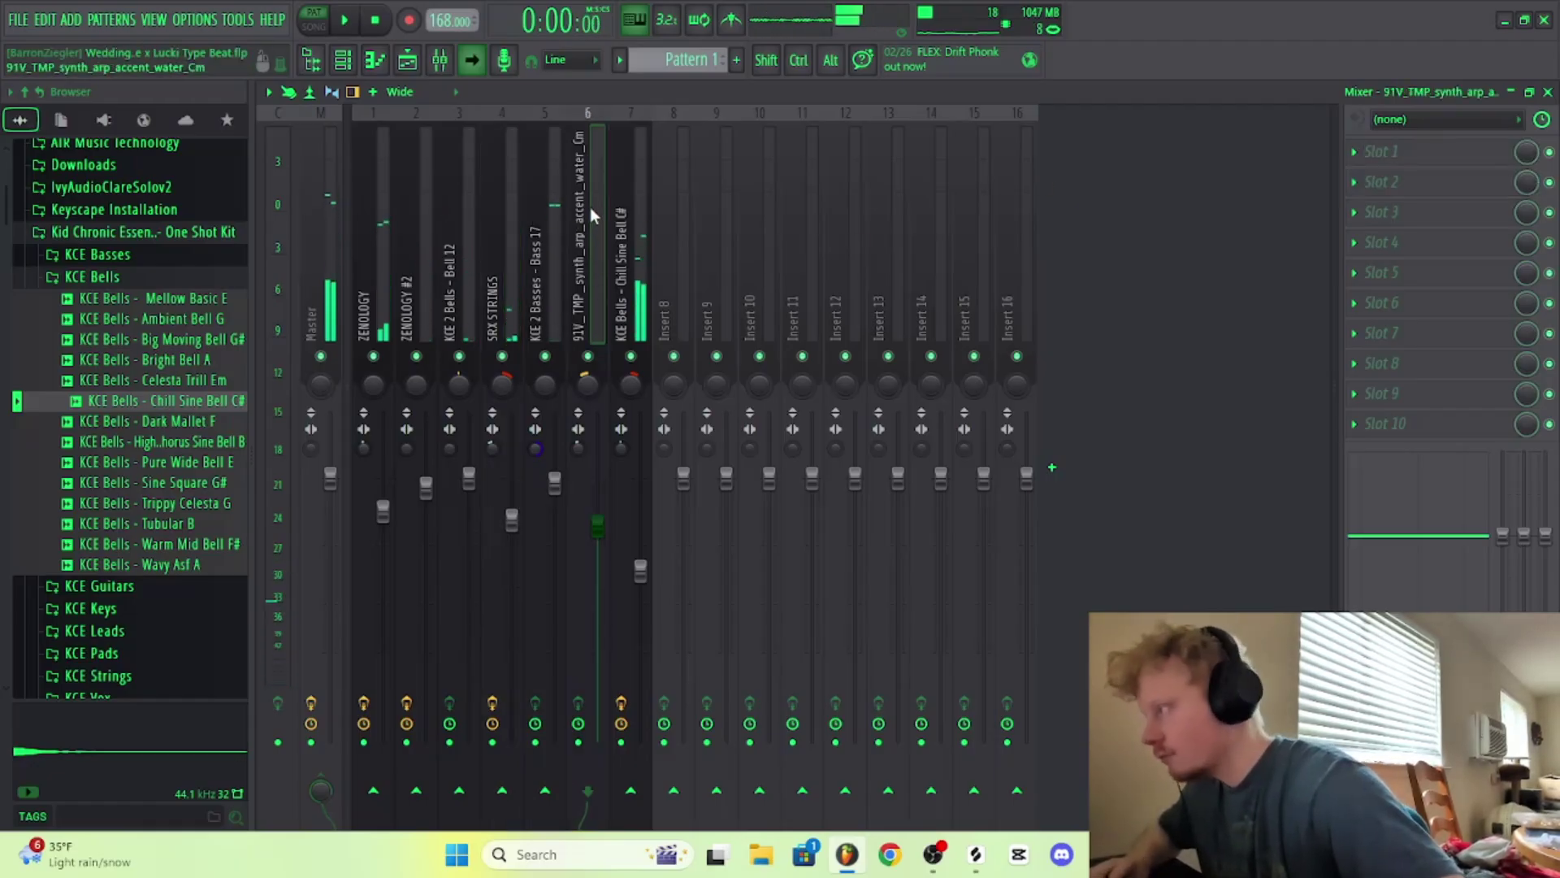
click(1438, 155)
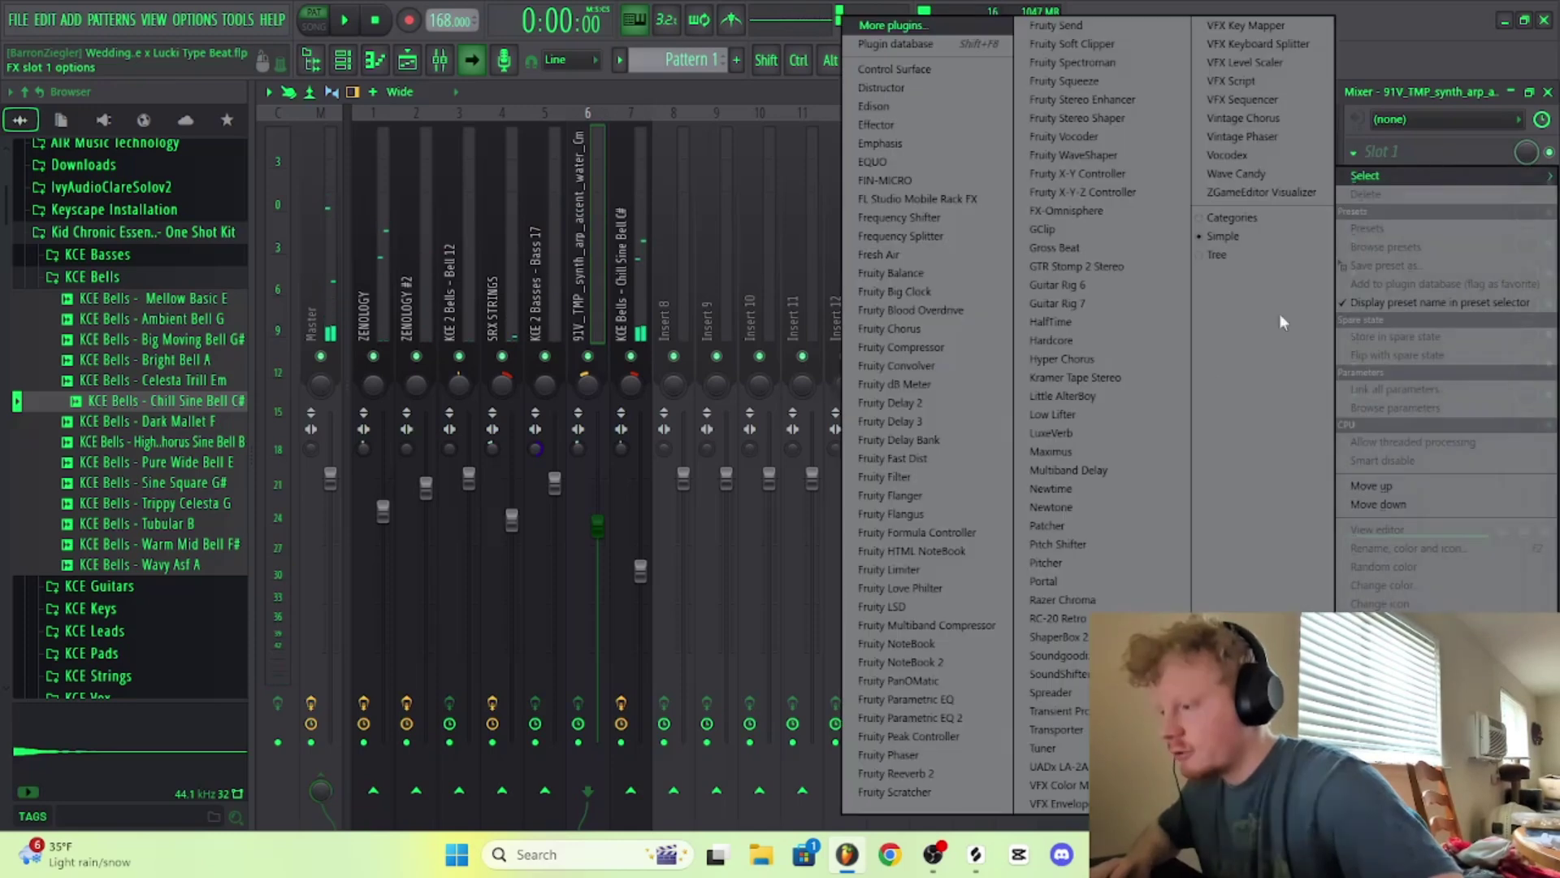
click(936, 715)
key(space)
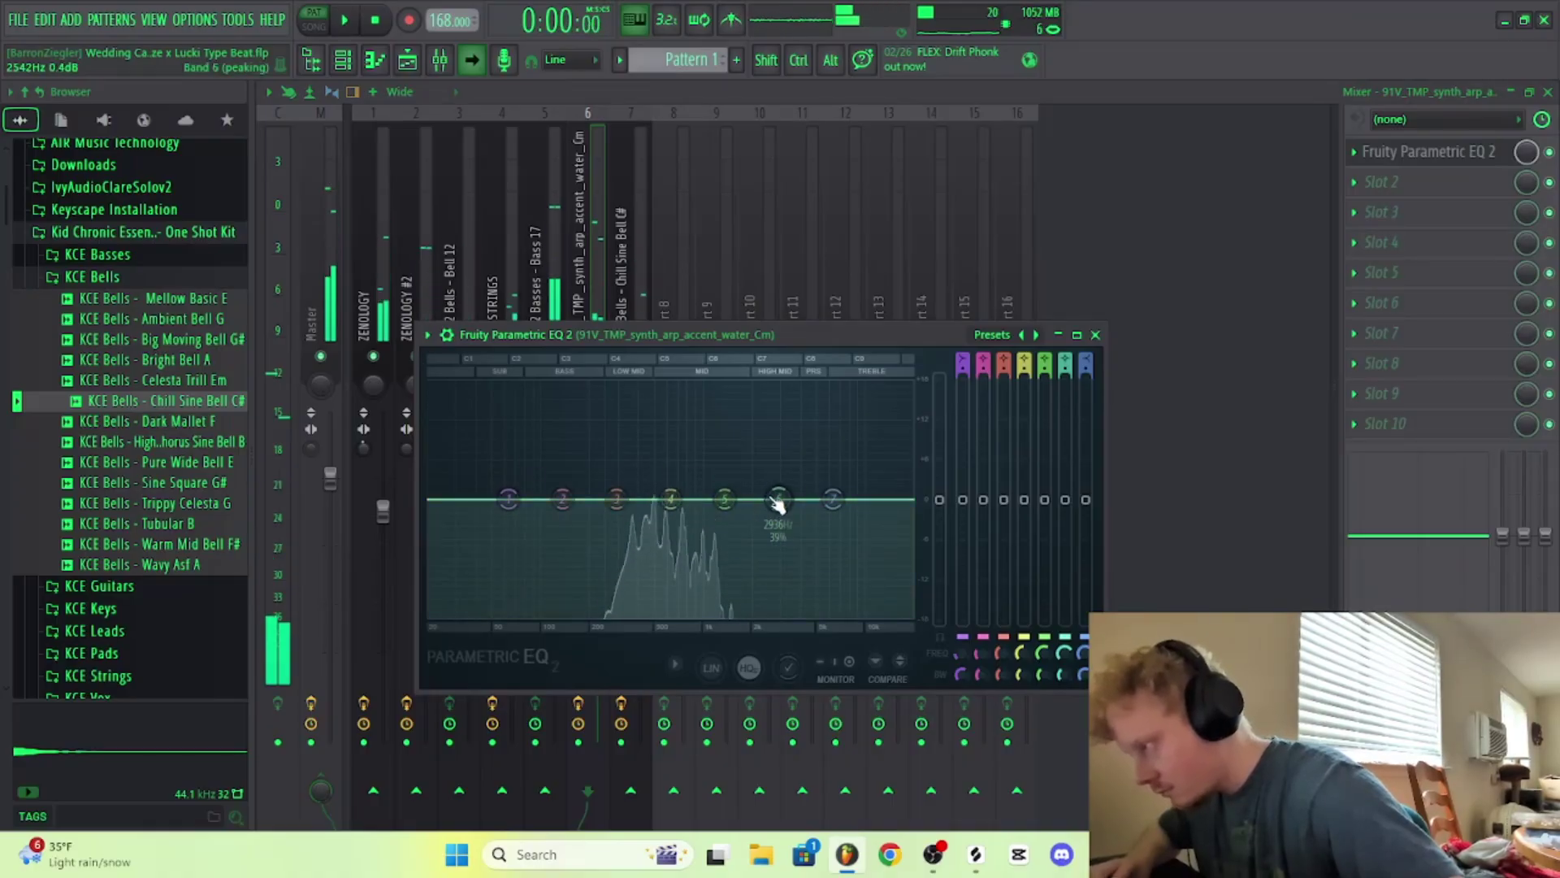
key(space)
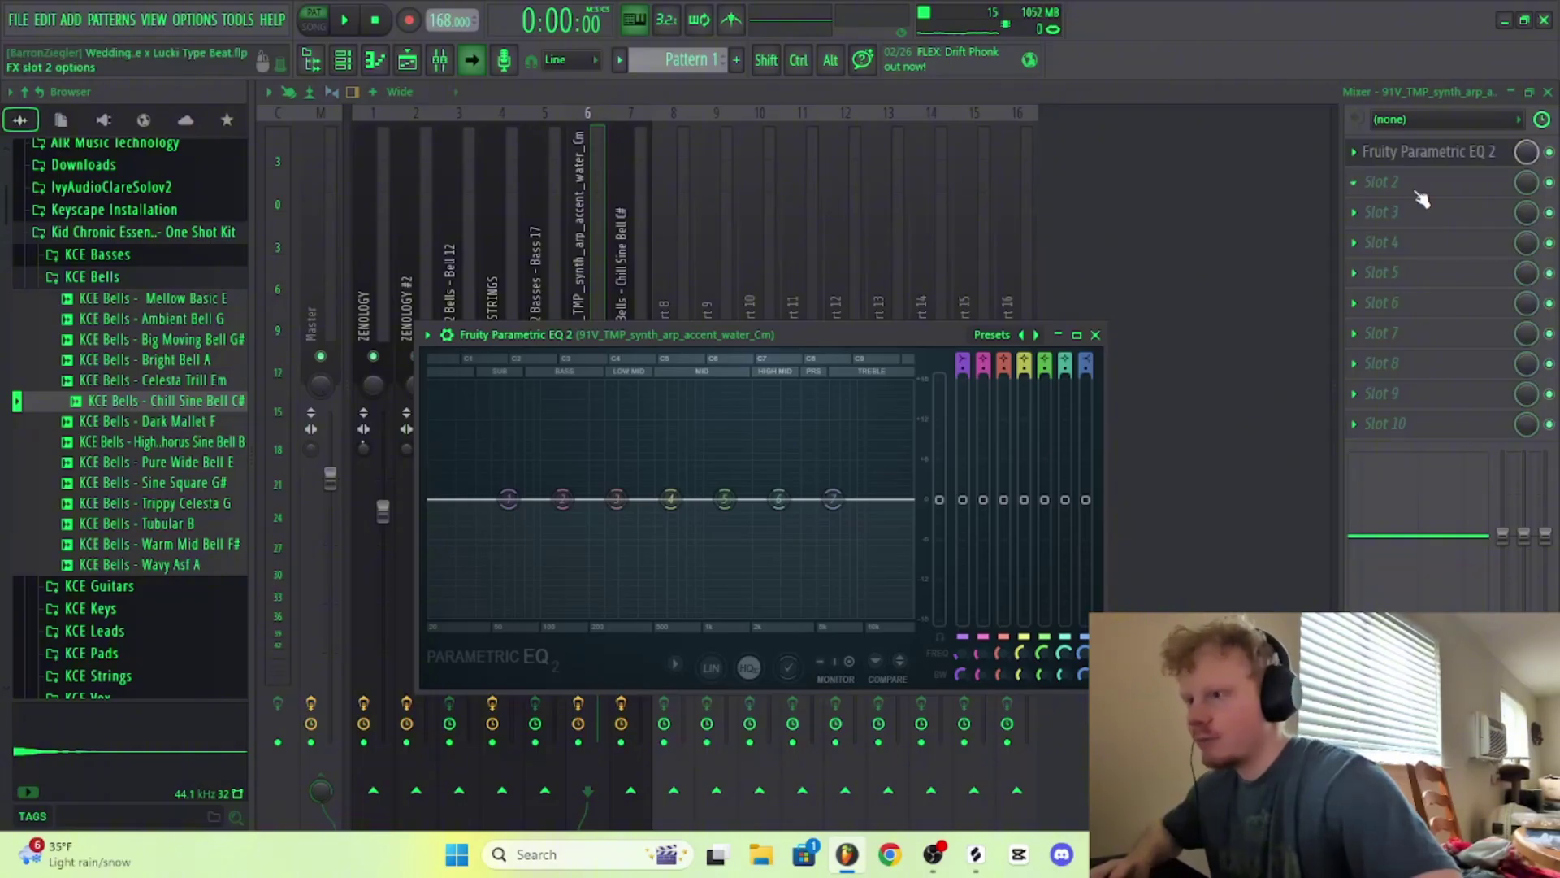
Step: Add a ping pong Fruity Delay 3 to the synth arp with right pan, 87.5% stereo spread and reduced feedback, cutoff, tone and wet level
click(1464, 181)
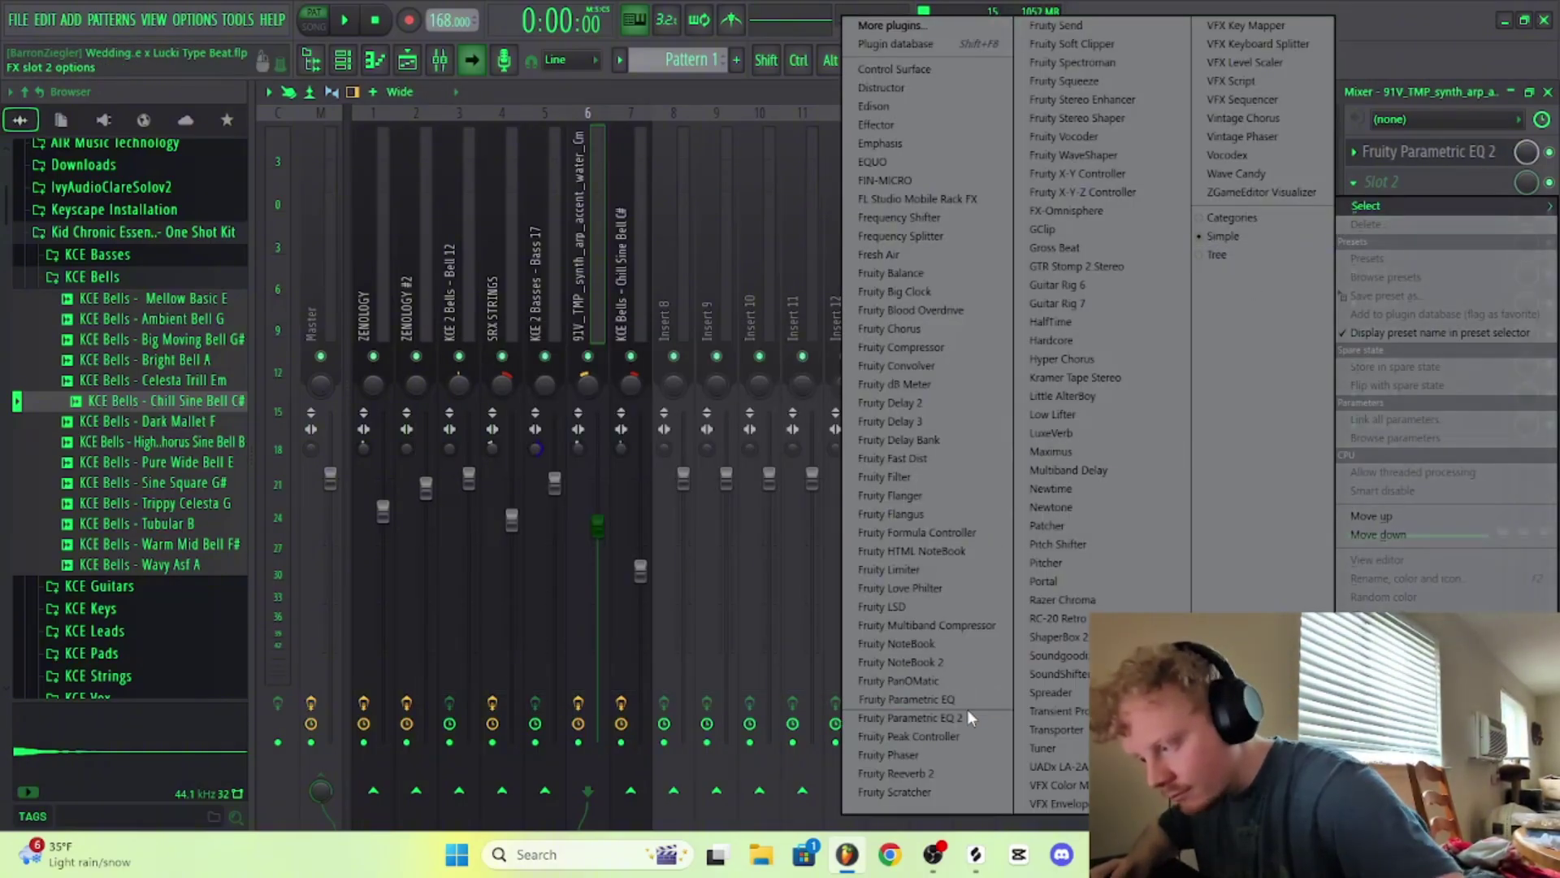
click(965, 424)
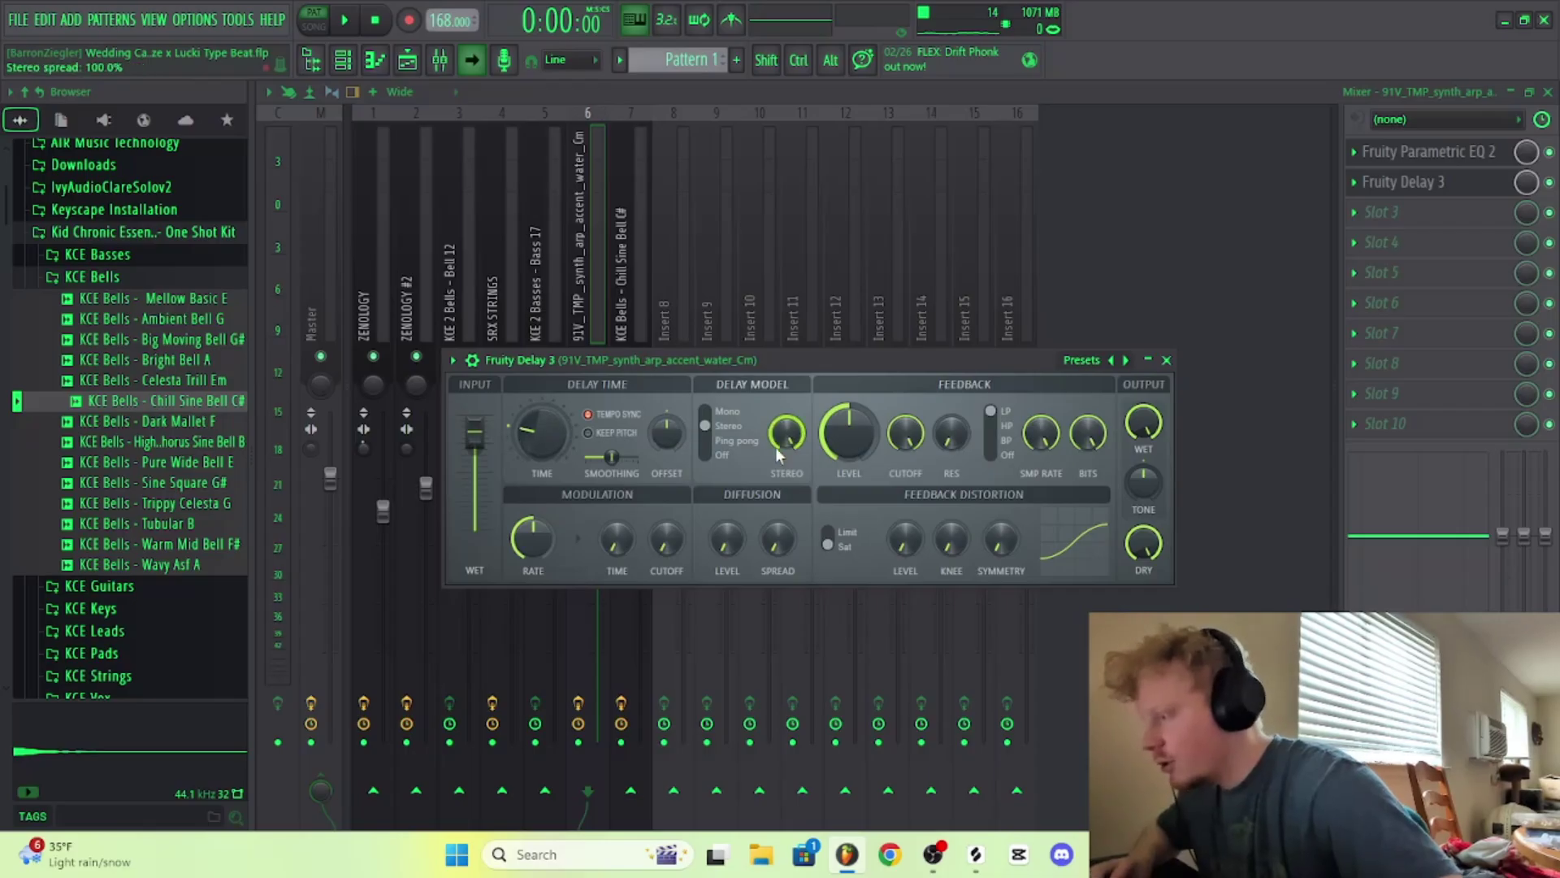
drag(798, 368, 947, 298)
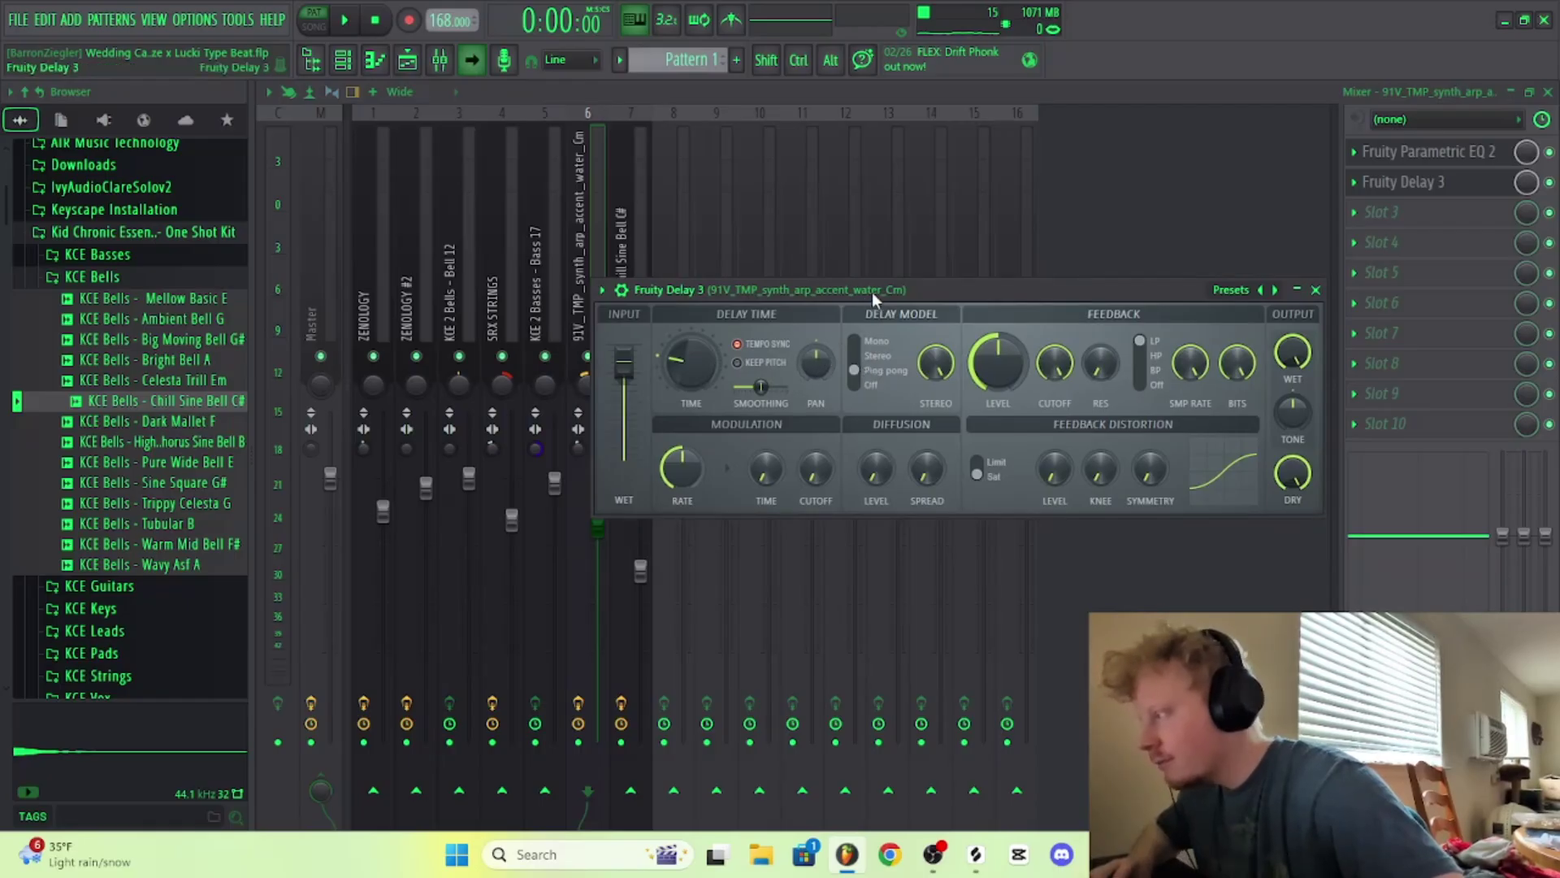
drag(871, 291, 1029, 286)
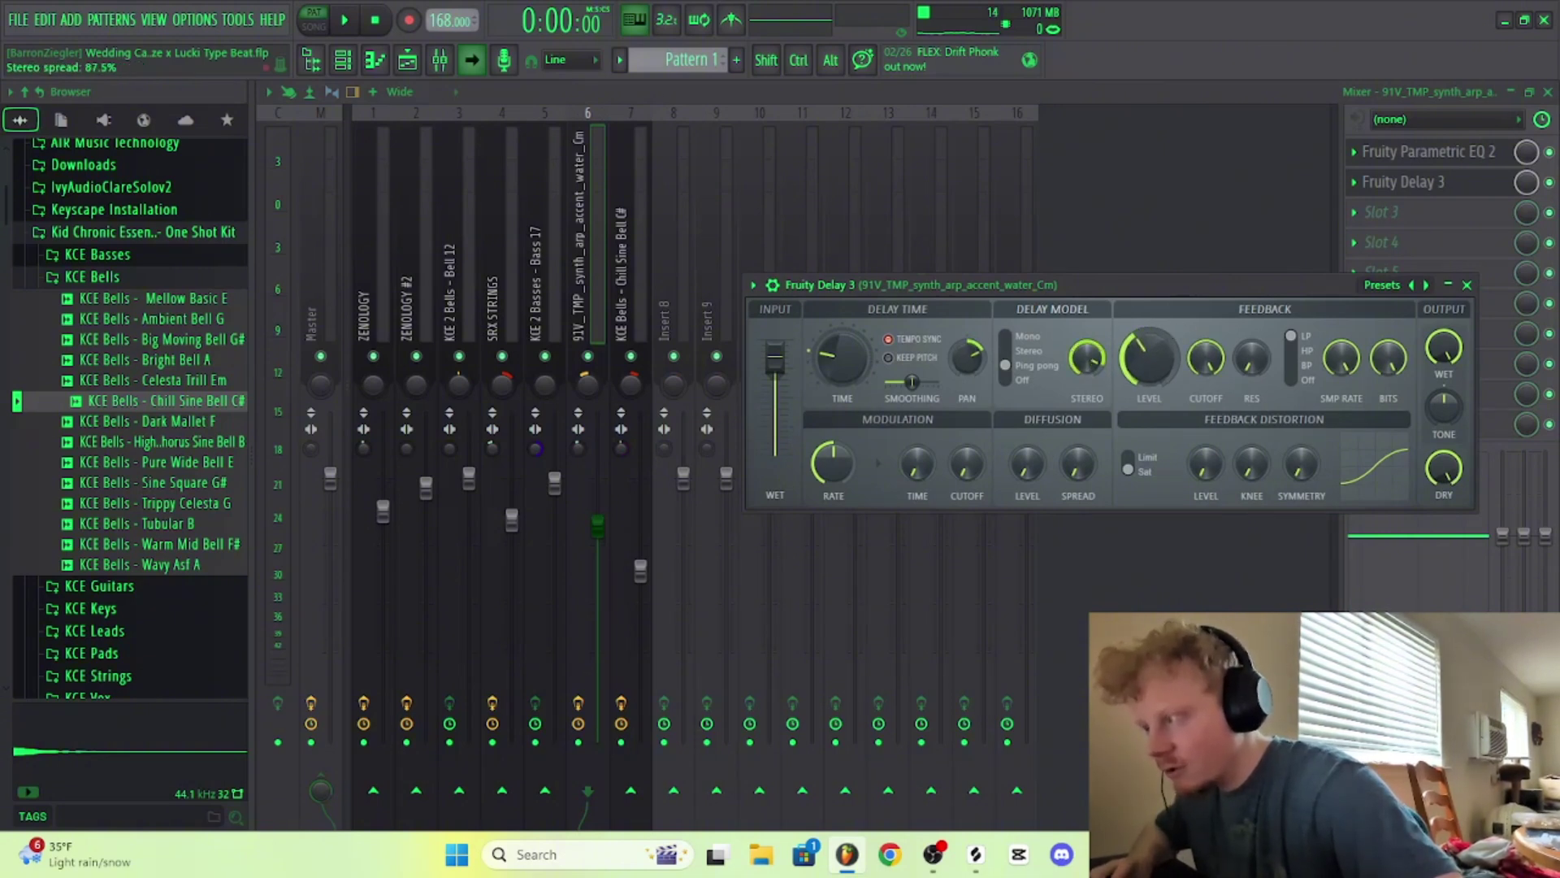
drag(1149, 285, 868, 269)
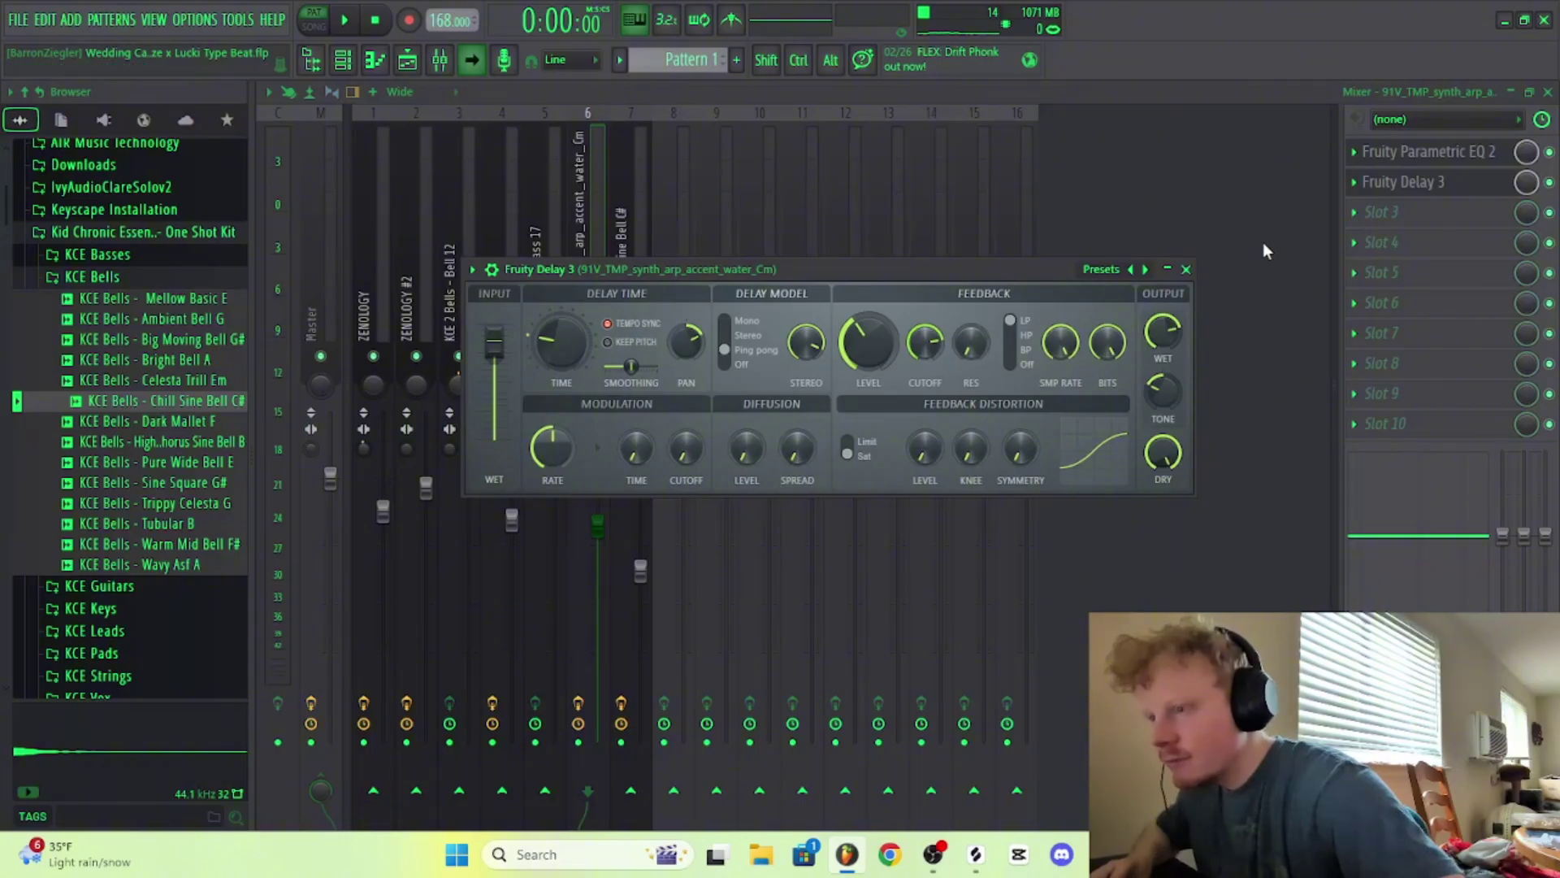
click(1186, 269)
key(space)
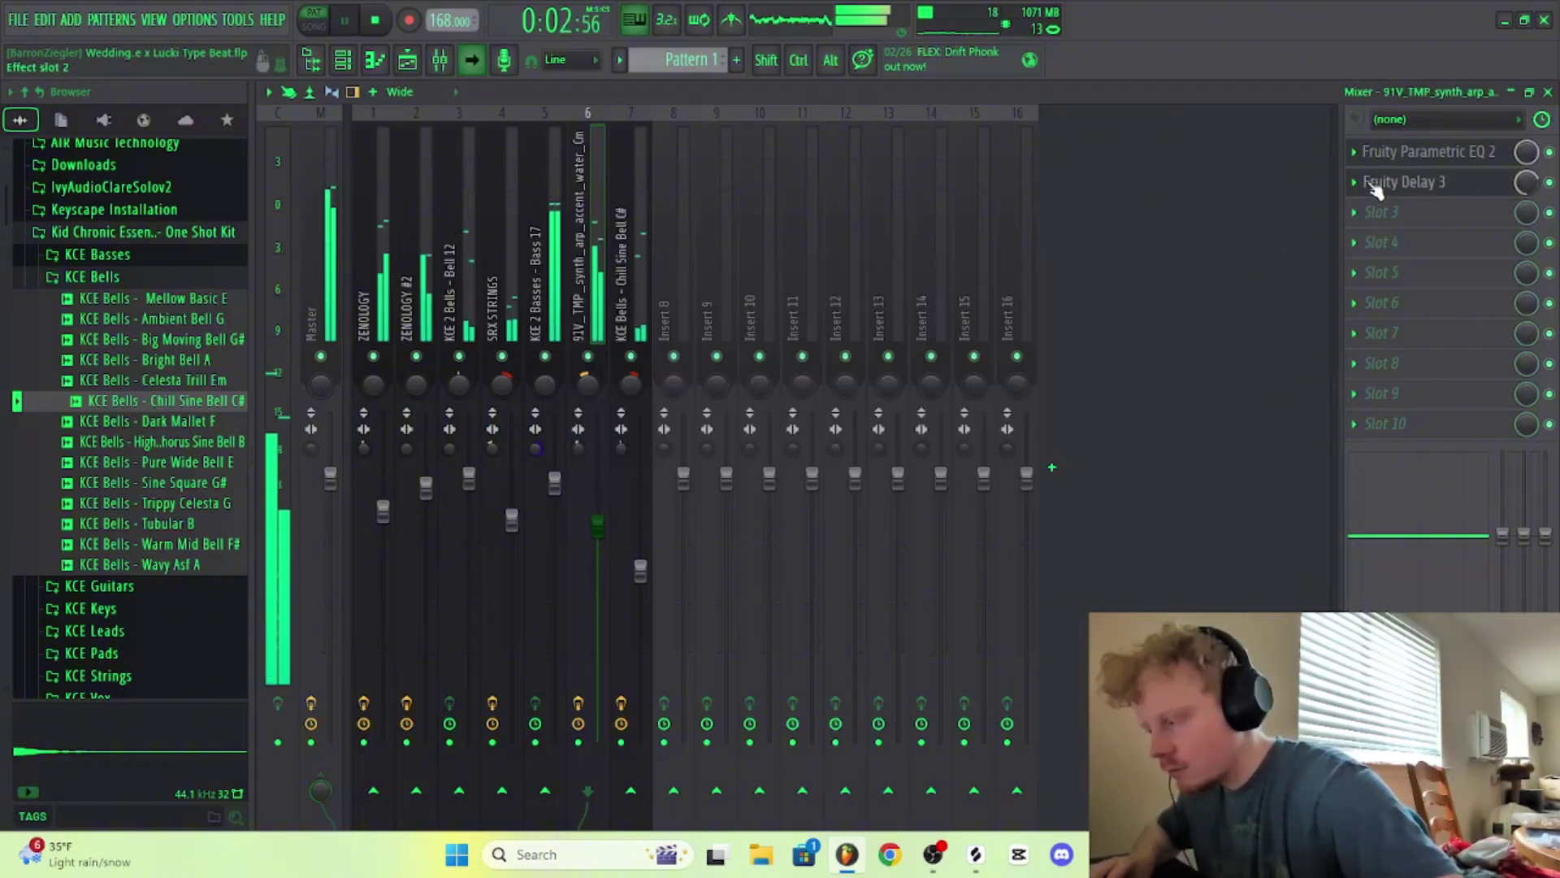
key(space)
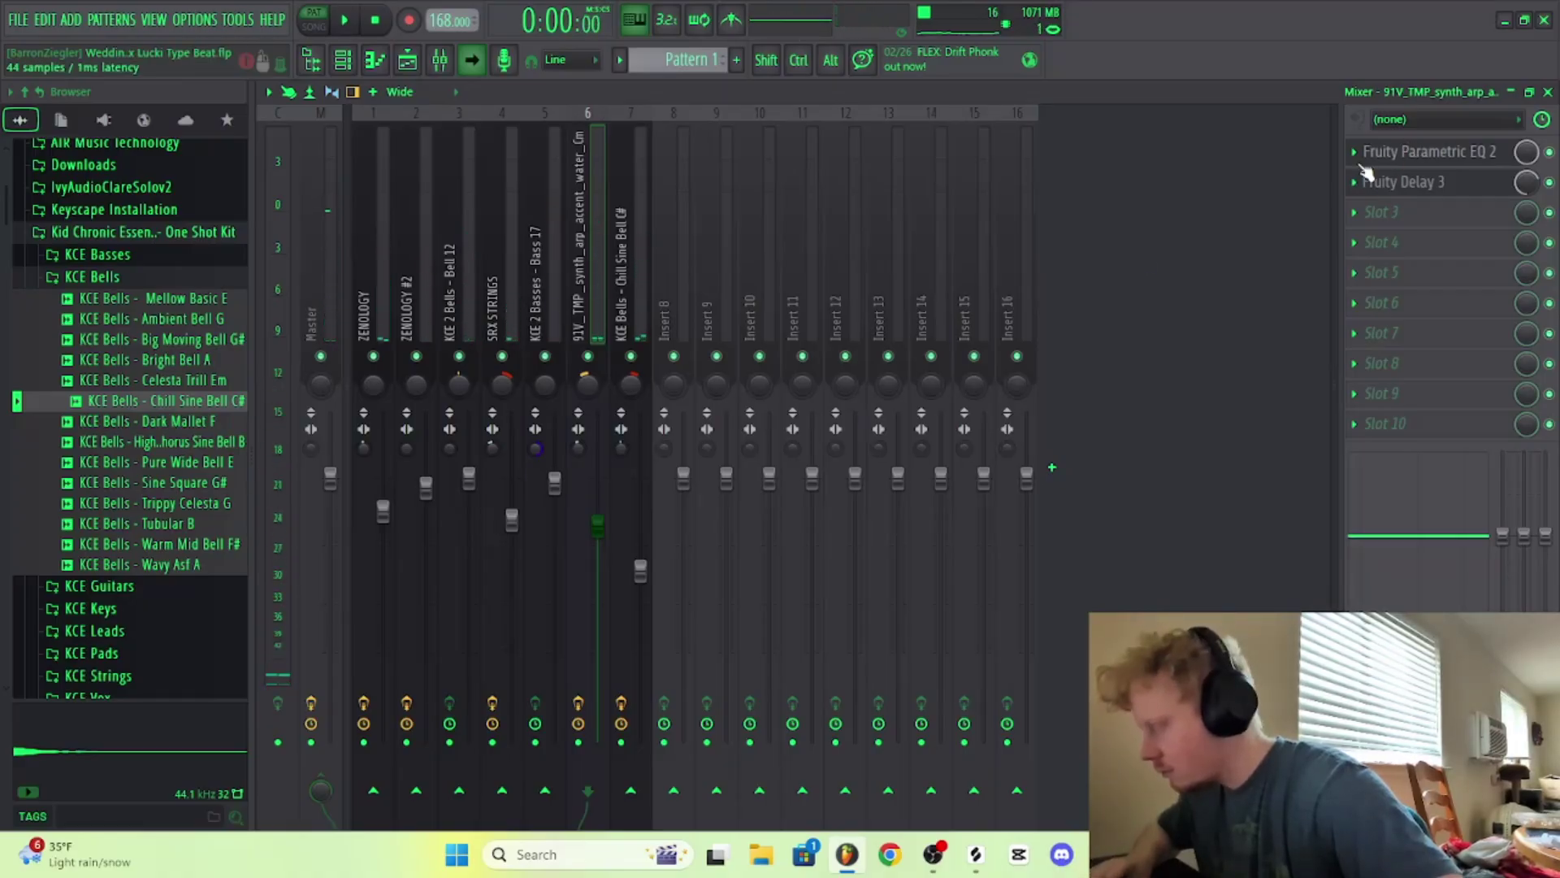
Step: Add Fruity Reeverb 2 to the synth arp with lowered dry and early reflection levels, decay about 3.2 sec, room size 68 and adjusted low cut
click(1477, 225)
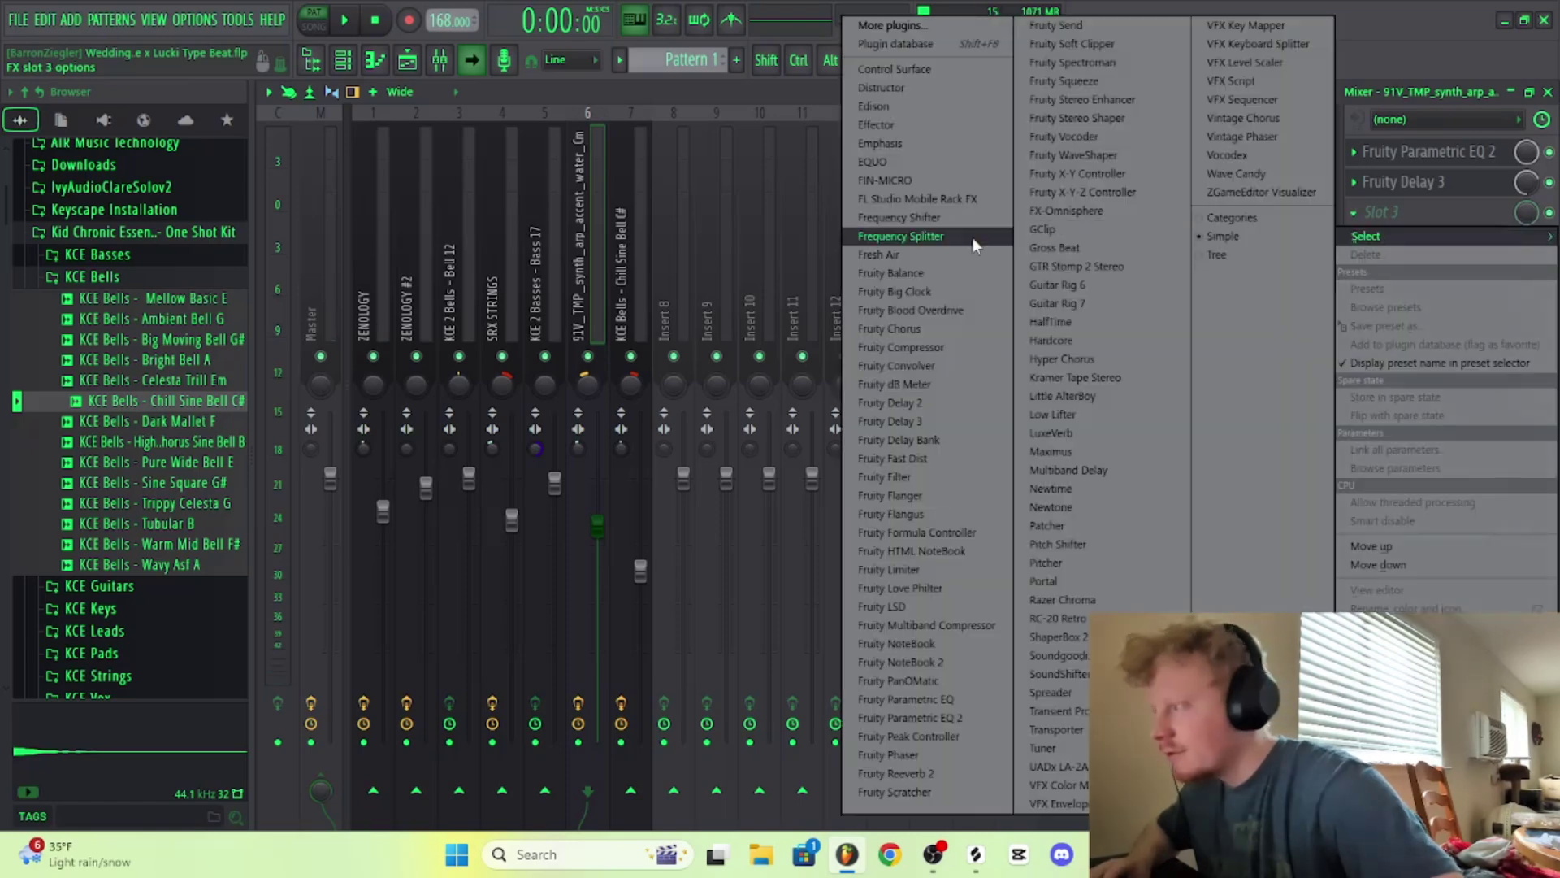
click(926, 774)
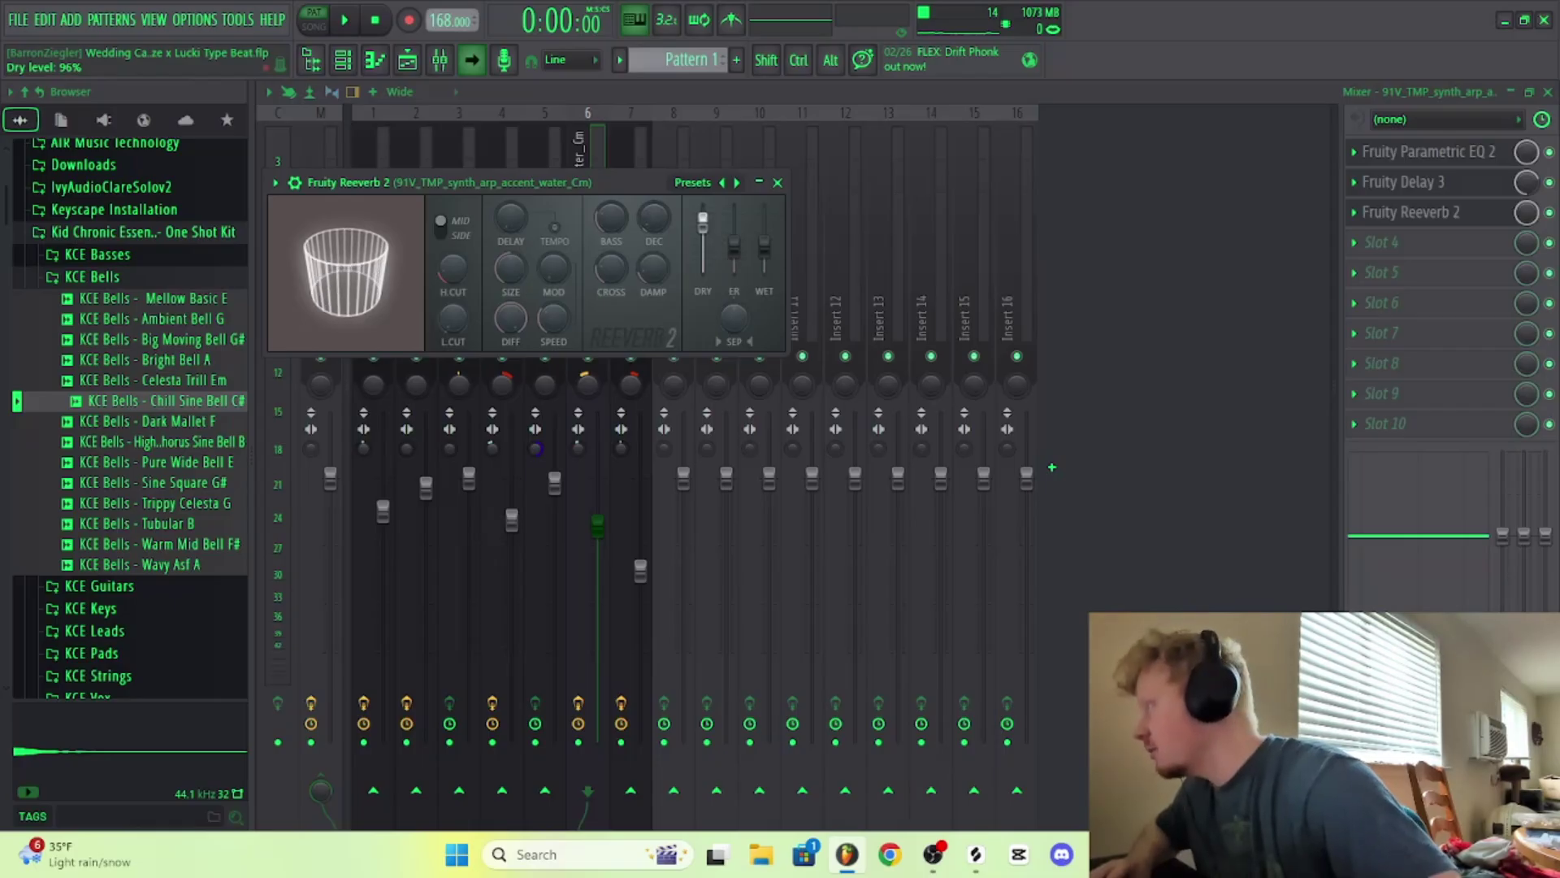
drag(734, 245, 734, 251)
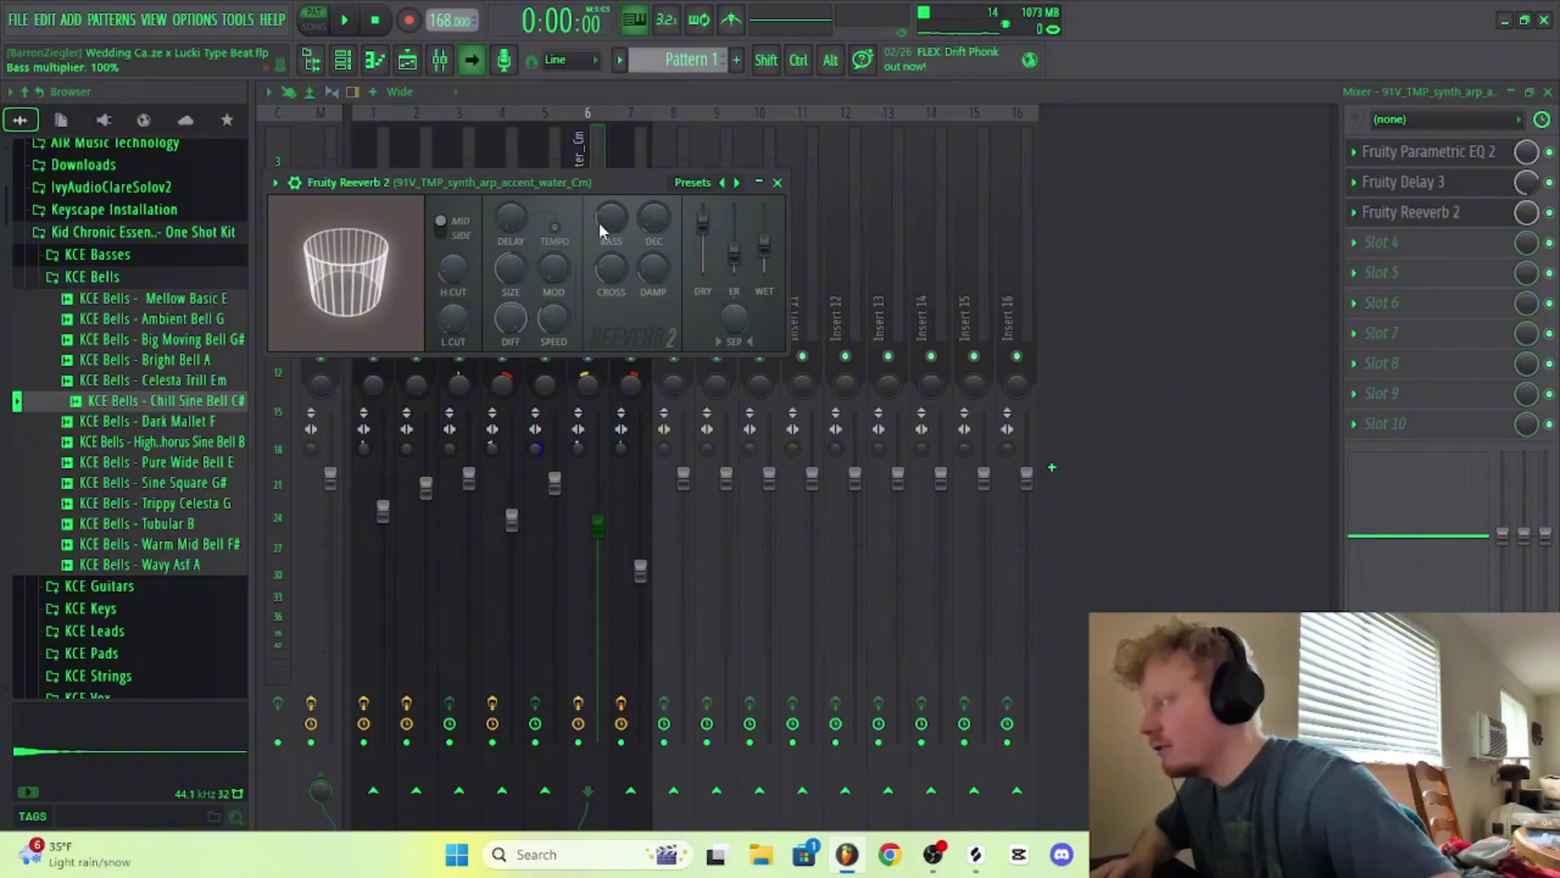
drag(650, 218, 650, 213)
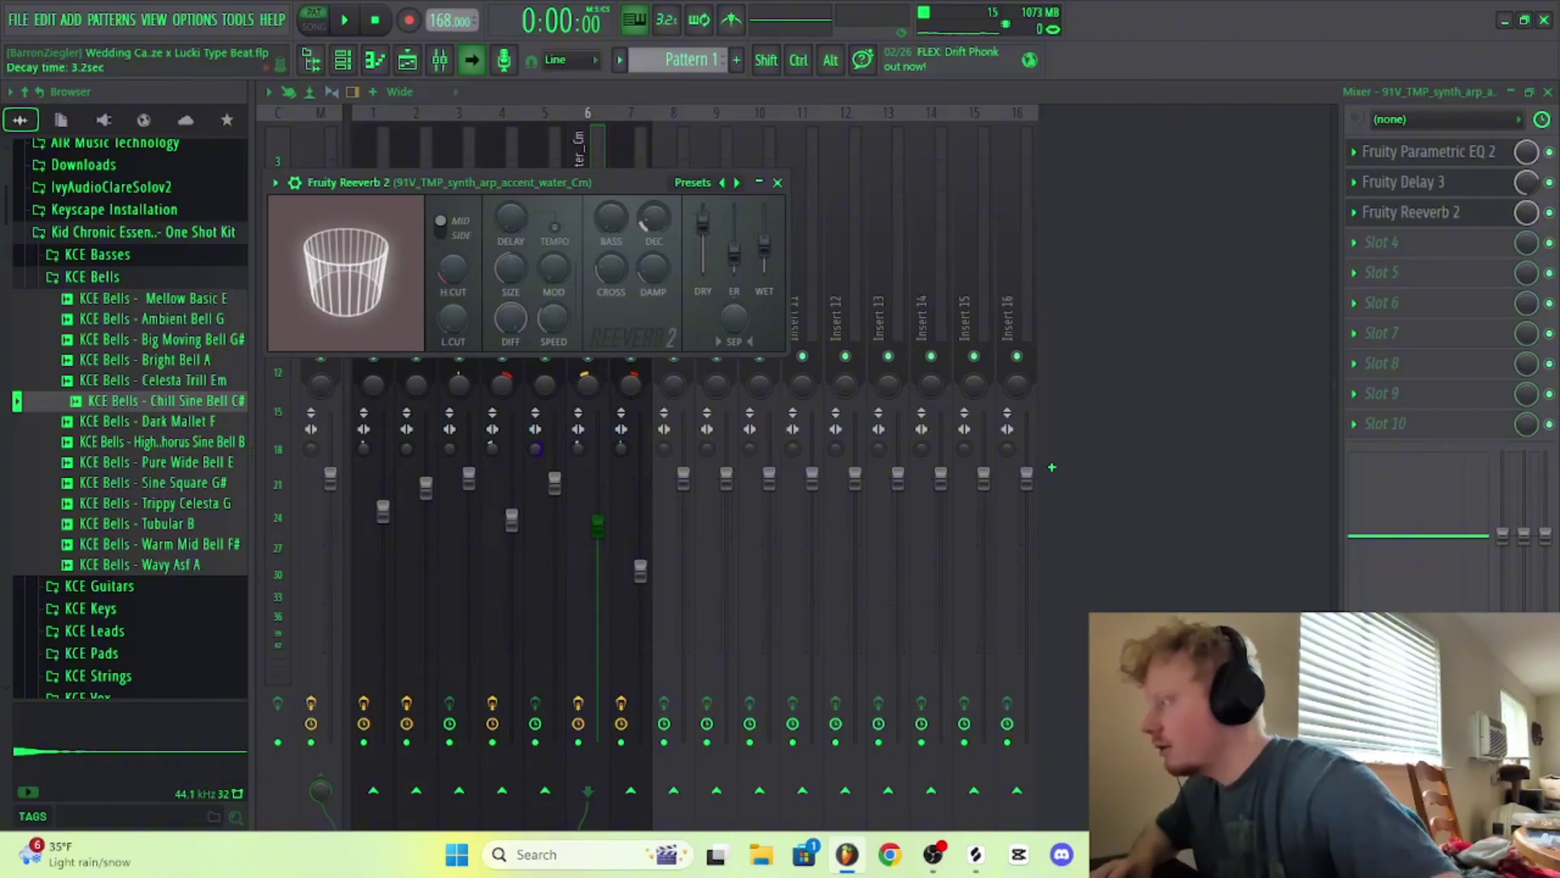
drag(497, 271, 497, 260)
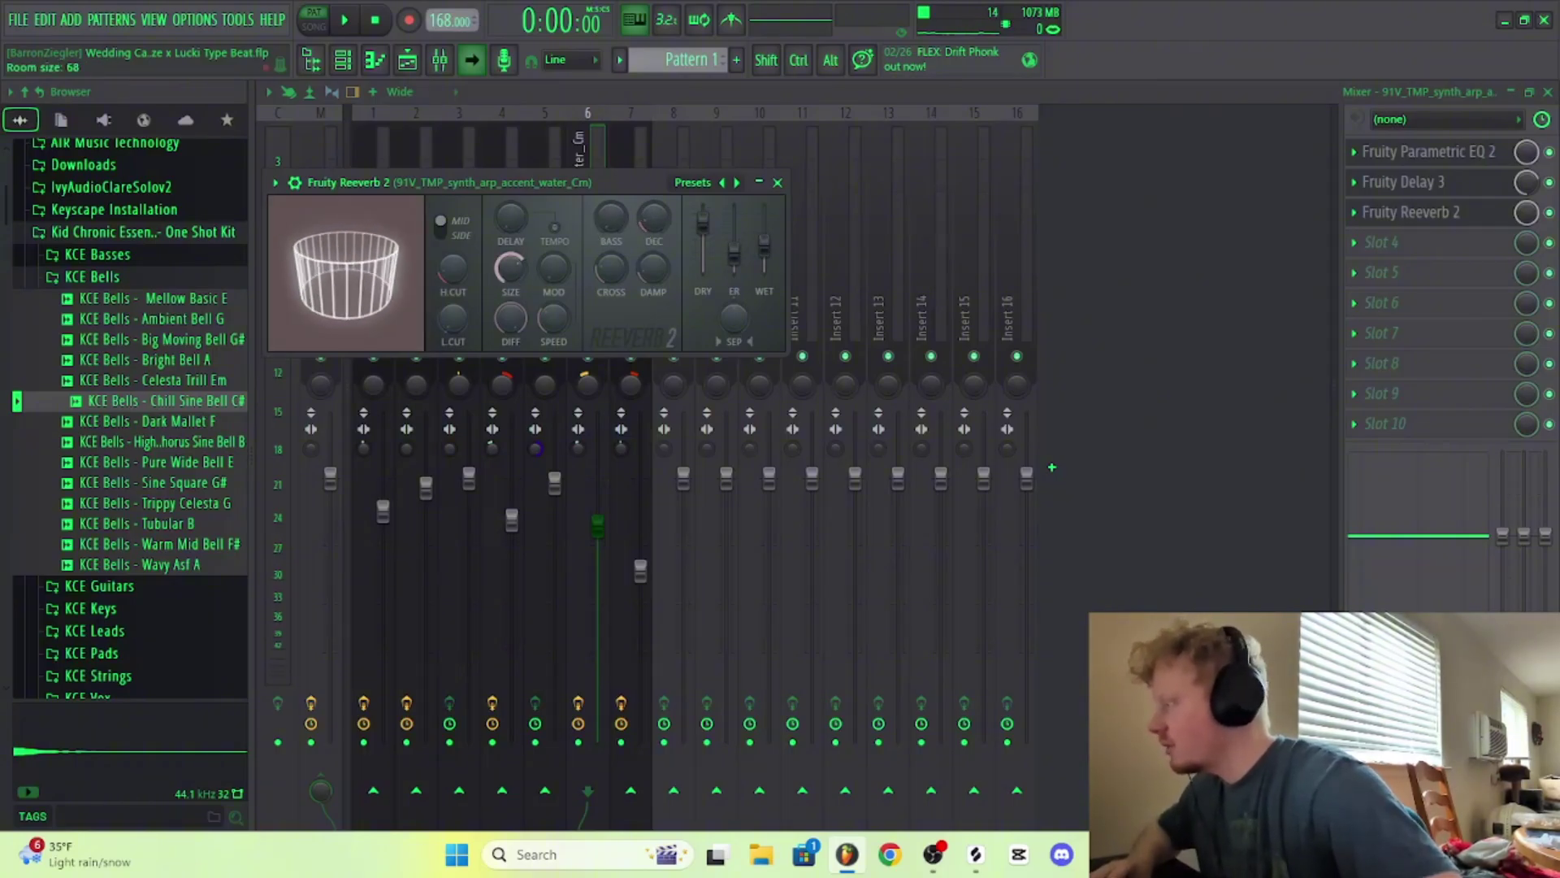
drag(452, 321, 452, 315)
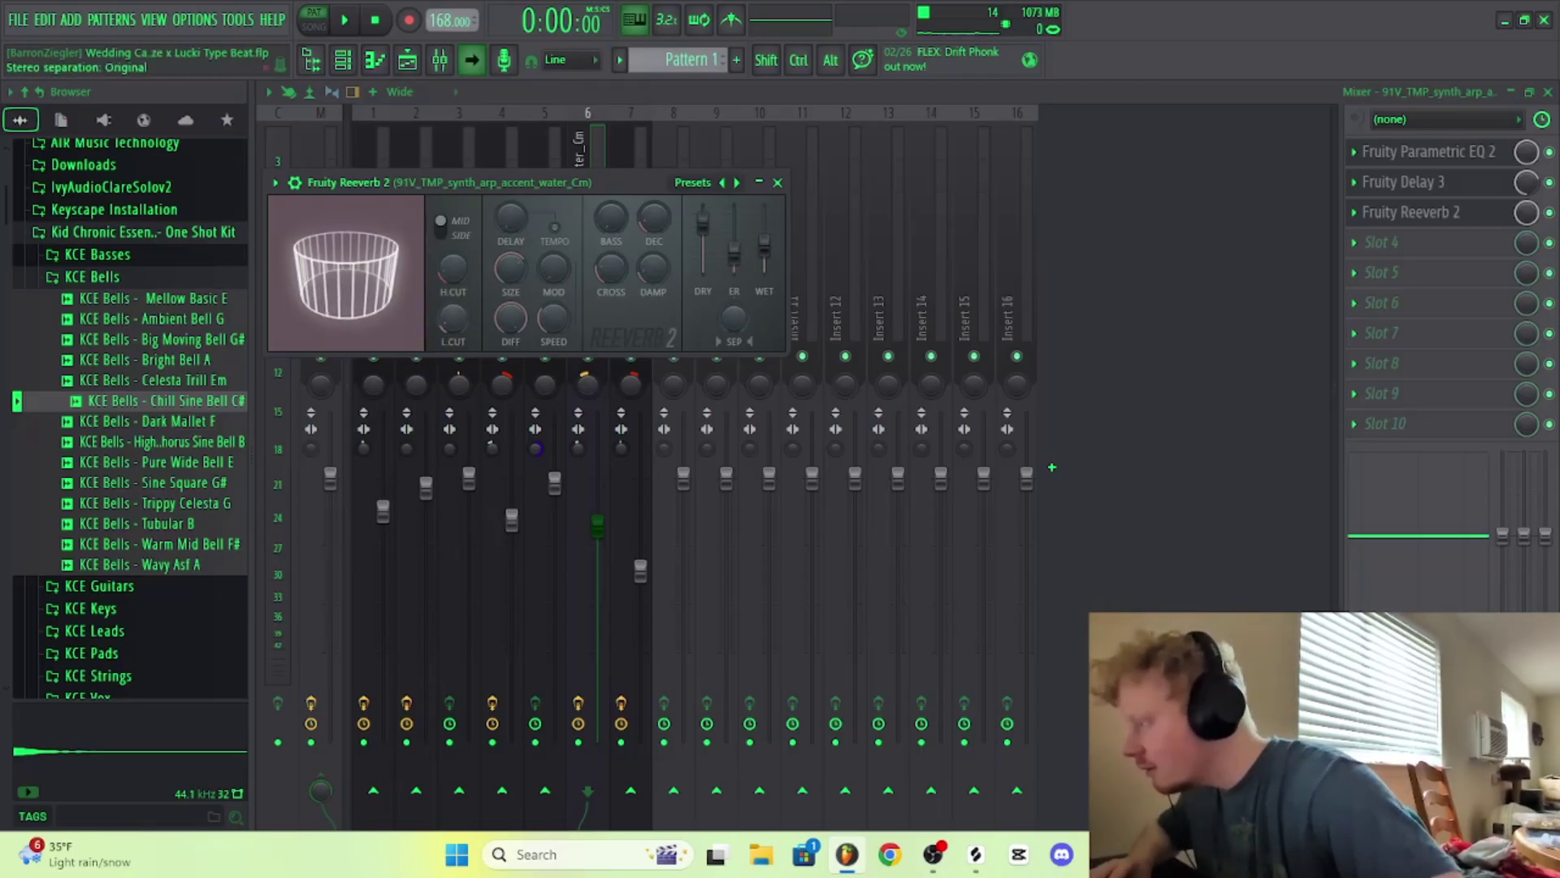
Step: Audition the synth arp reverb in the mix and reduce the Fruity Reeverb 2 mix level
key(space)
click(777, 184)
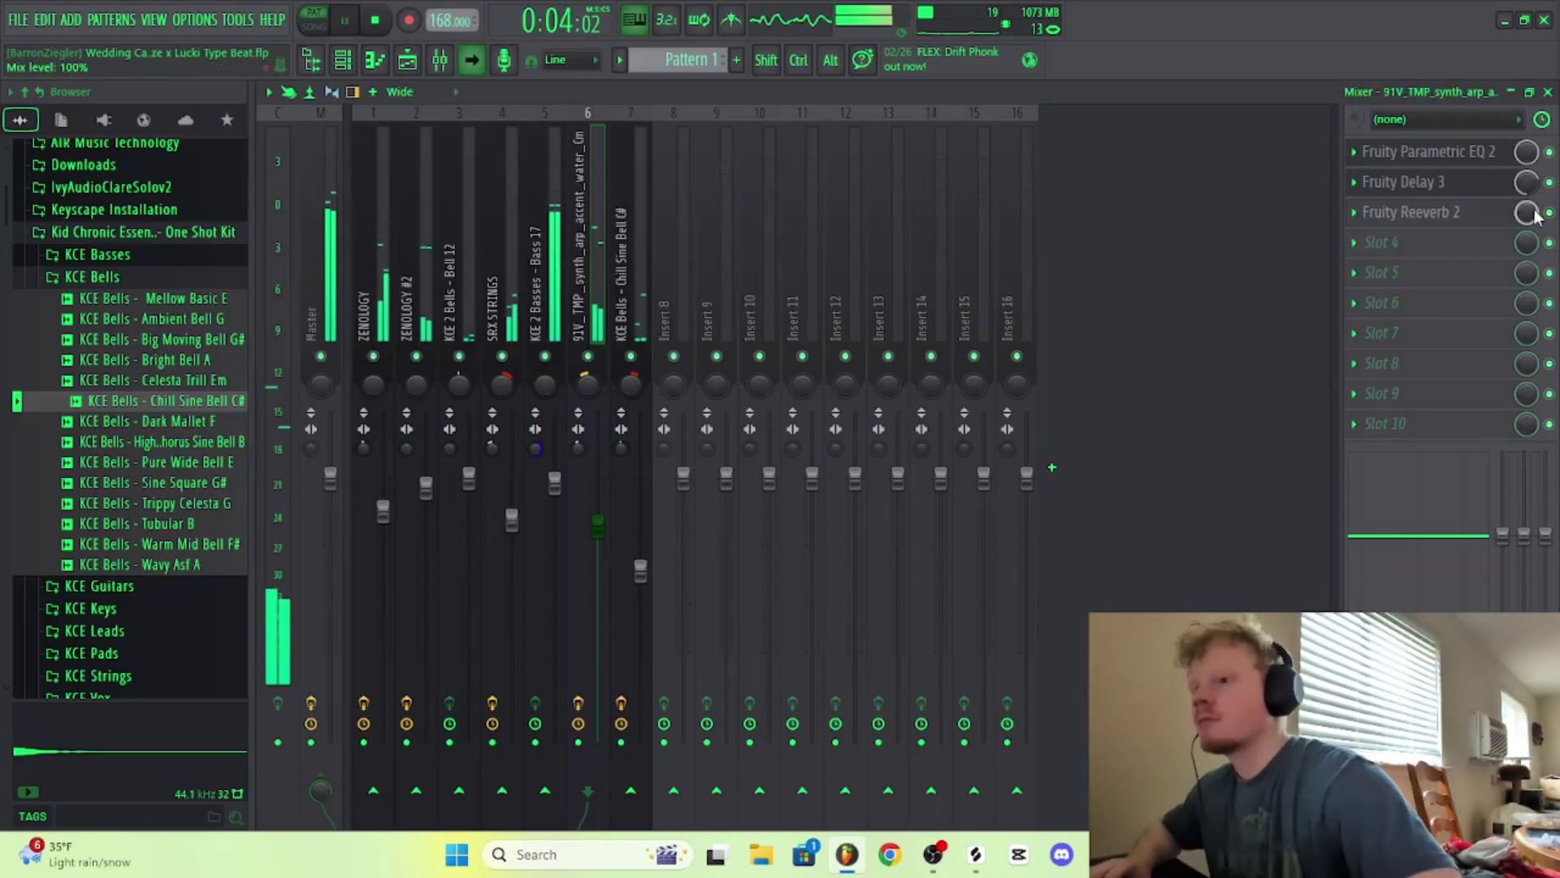
key(space)
drag(1527, 213, 1528, 219)
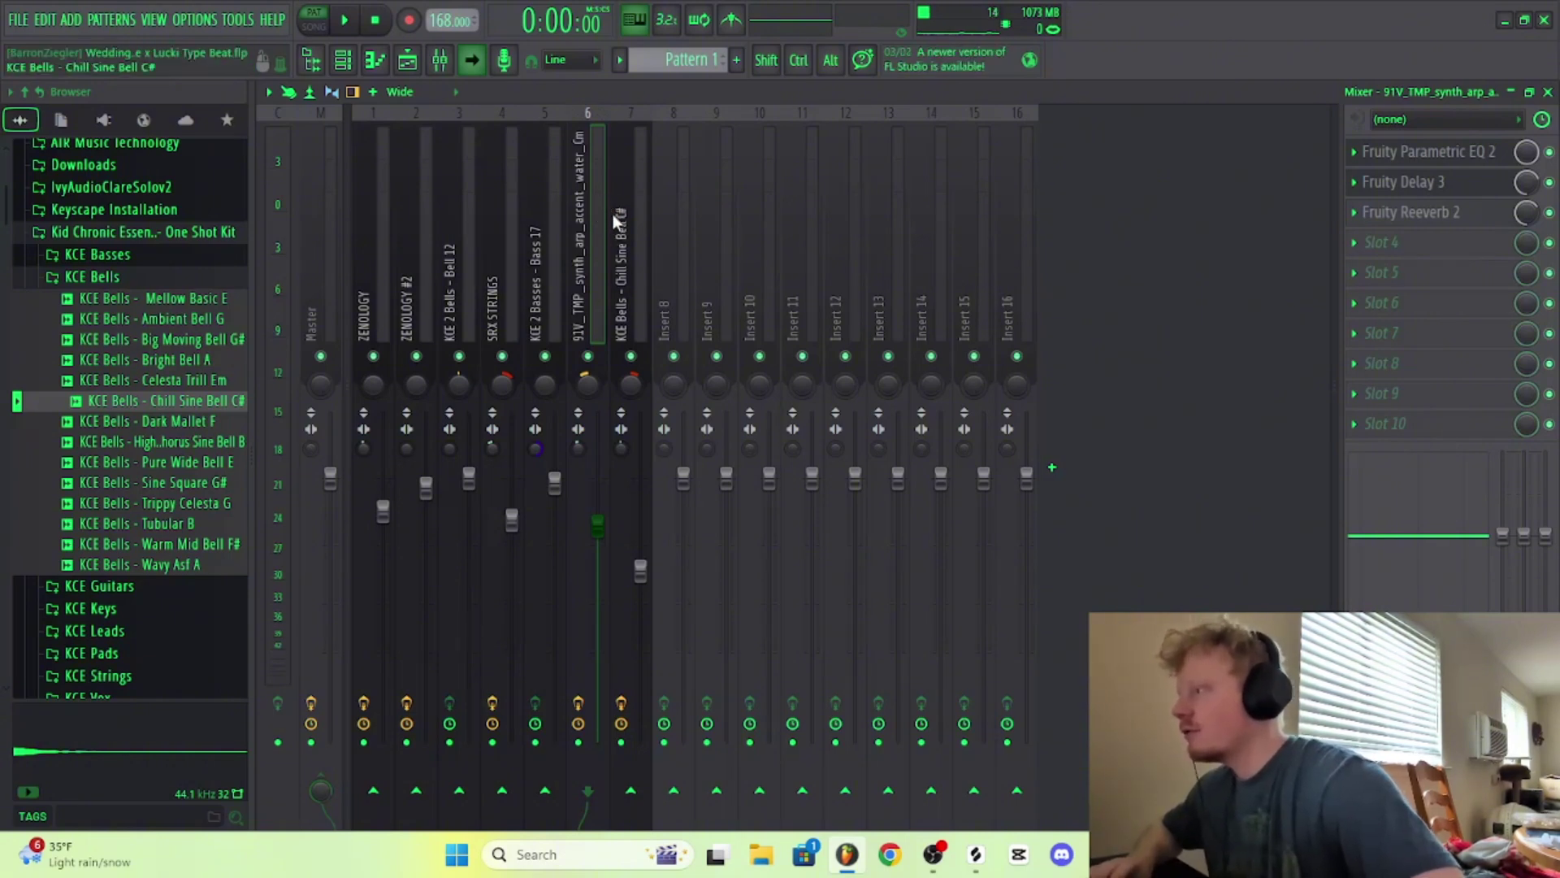
Step: Audition the pattern and pan the ZENOLOGY #2 track about 18% right
key(space)
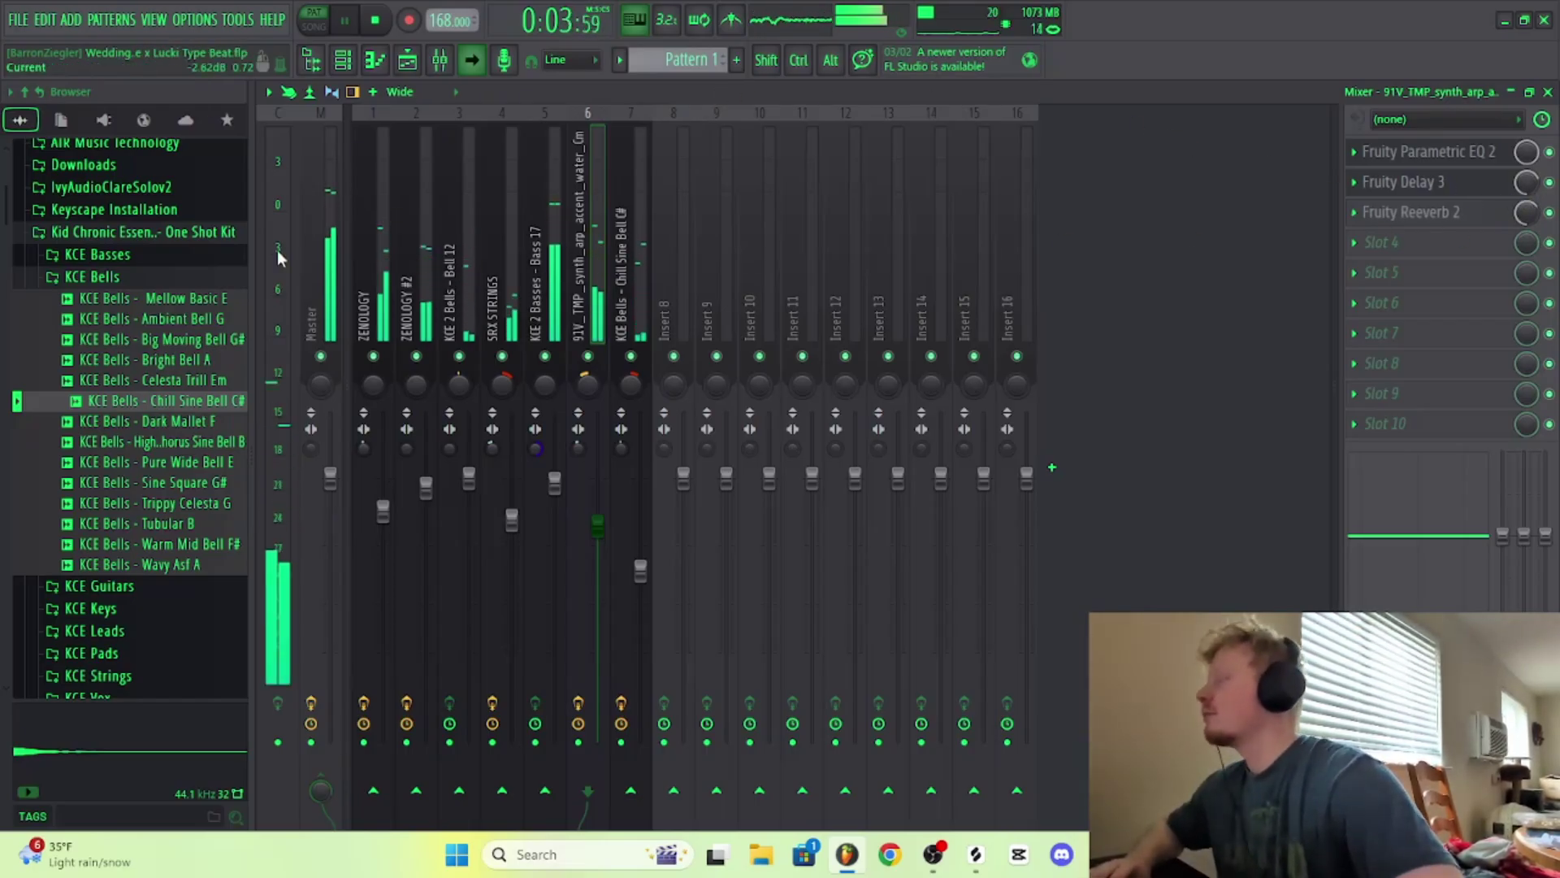
click(419, 218)
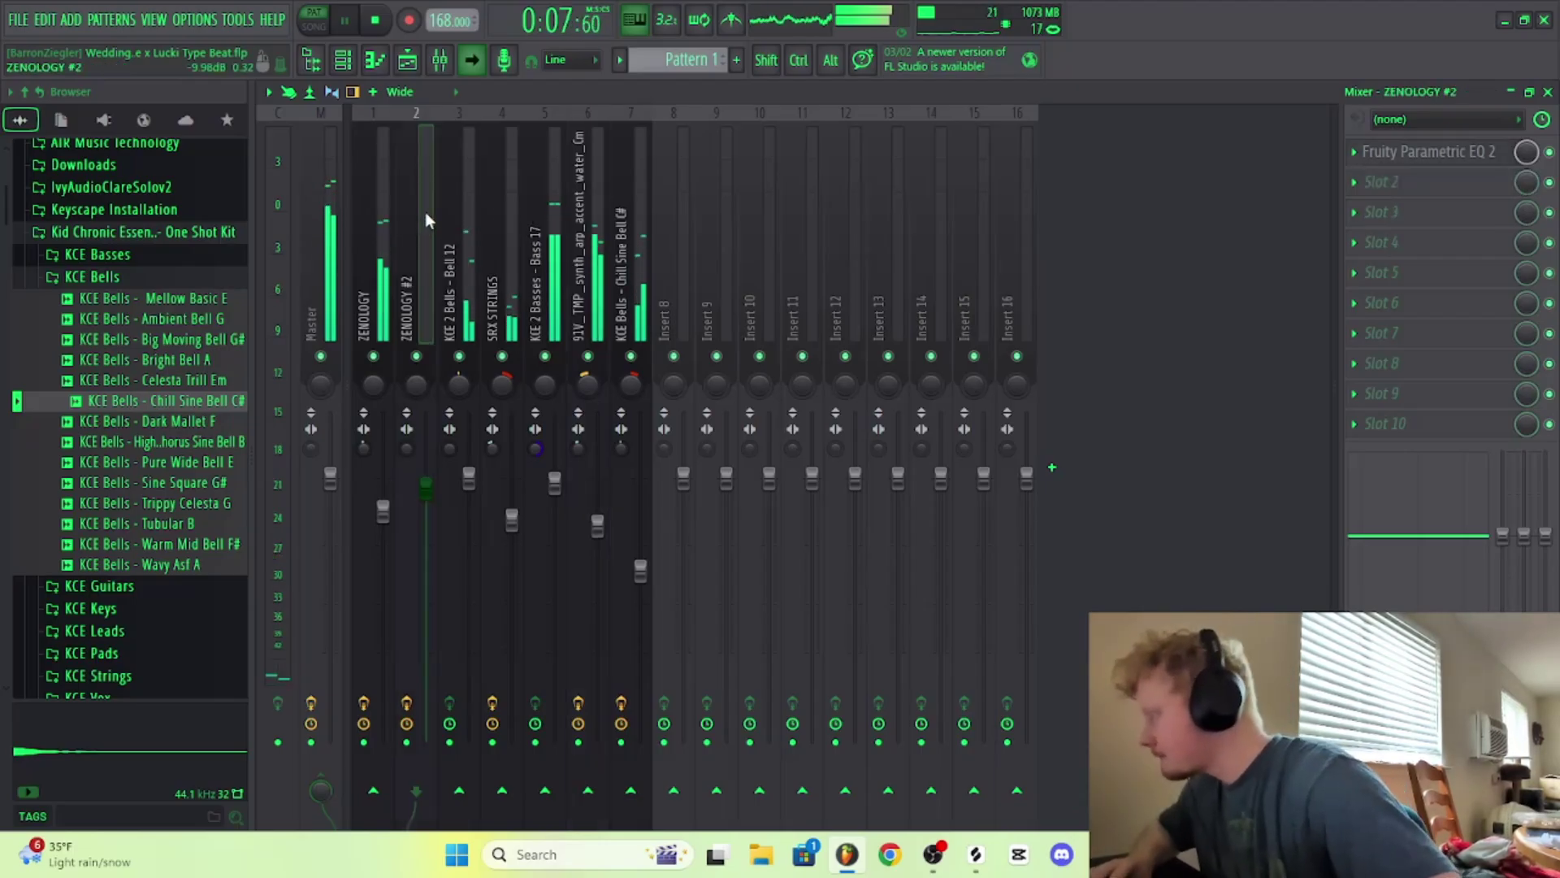
key(space)
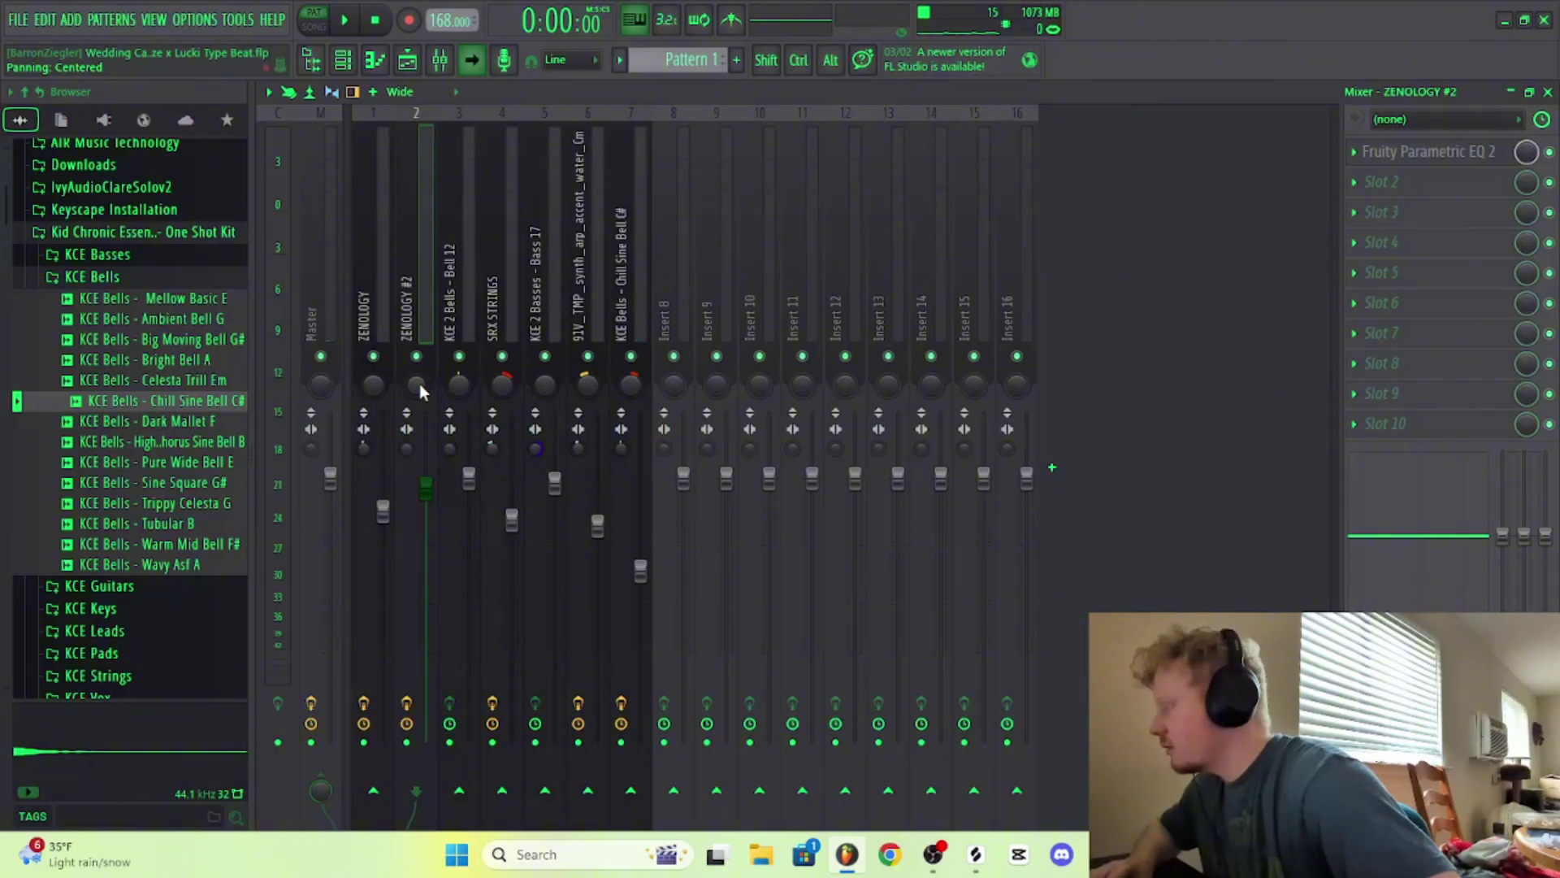
key(space)
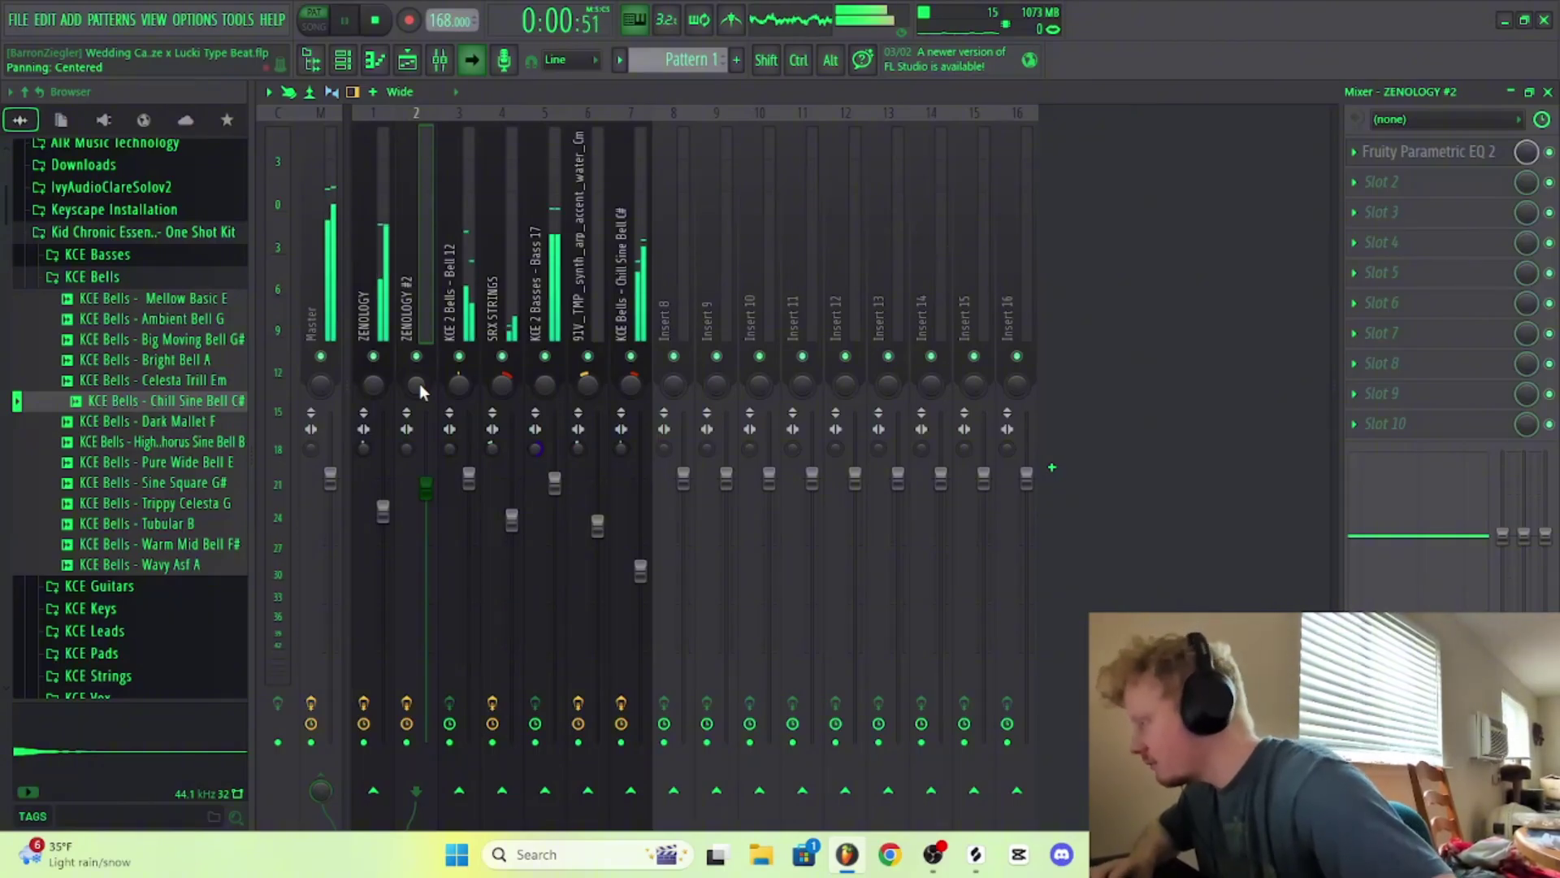
click(335, 236)
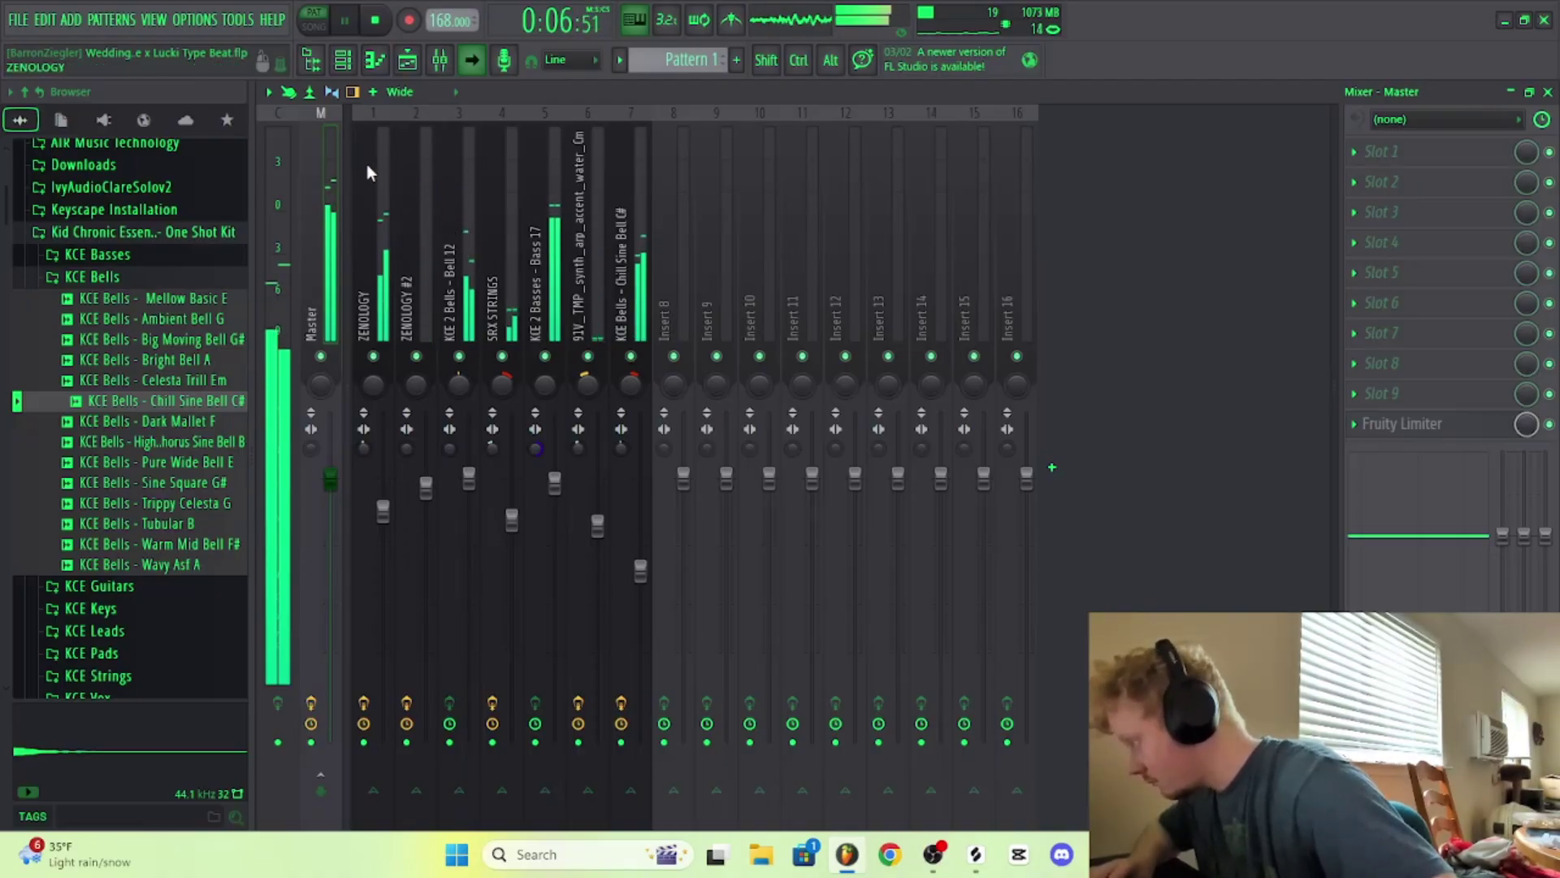
click(421, 193)
key(space)
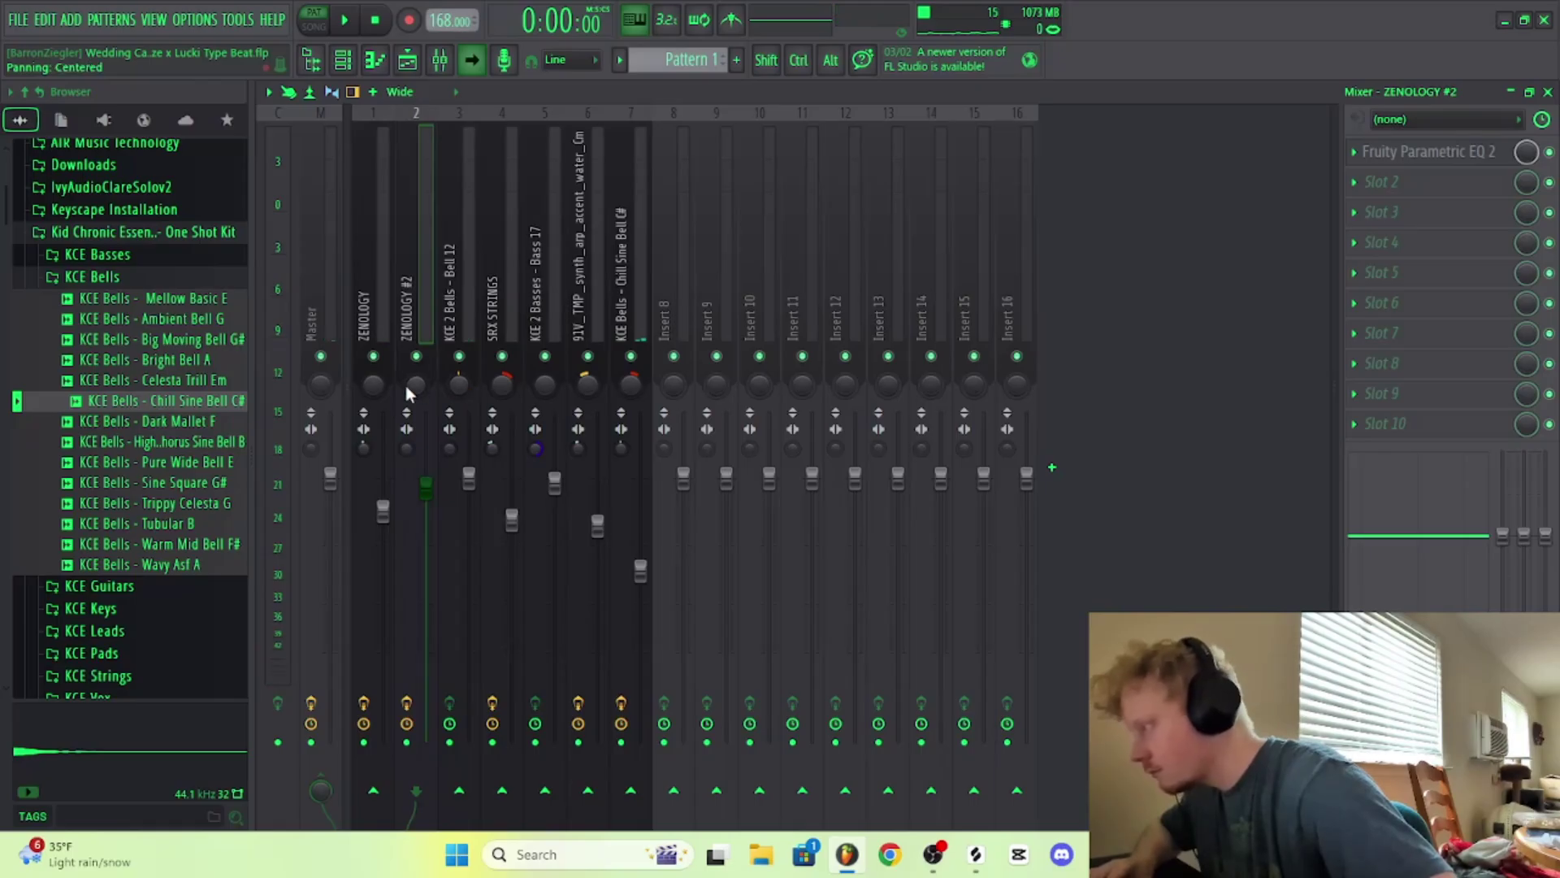
key(space)
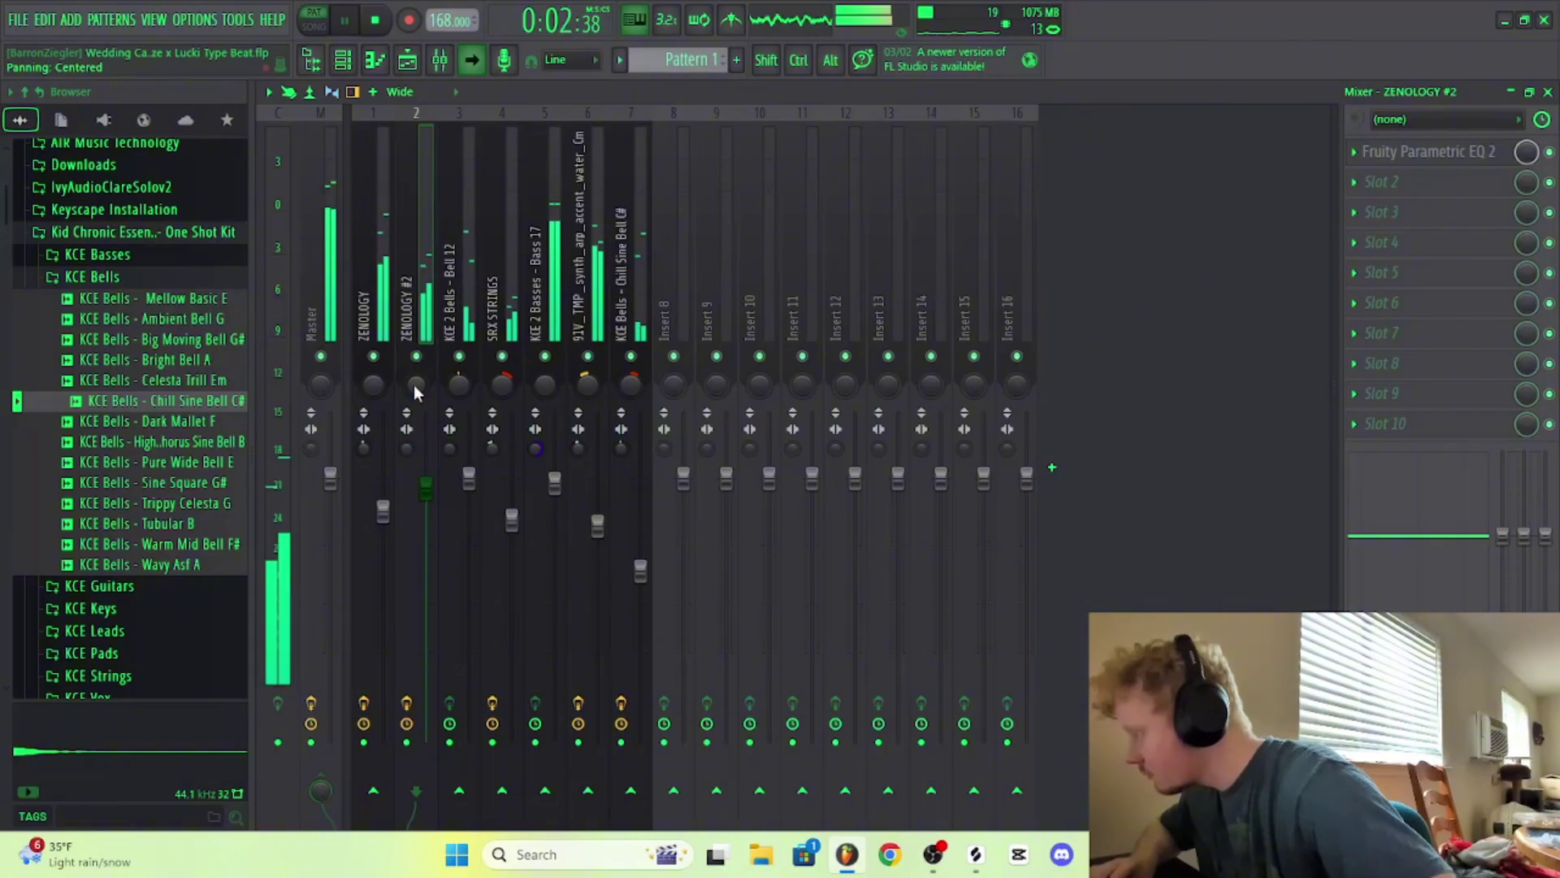
key(space)
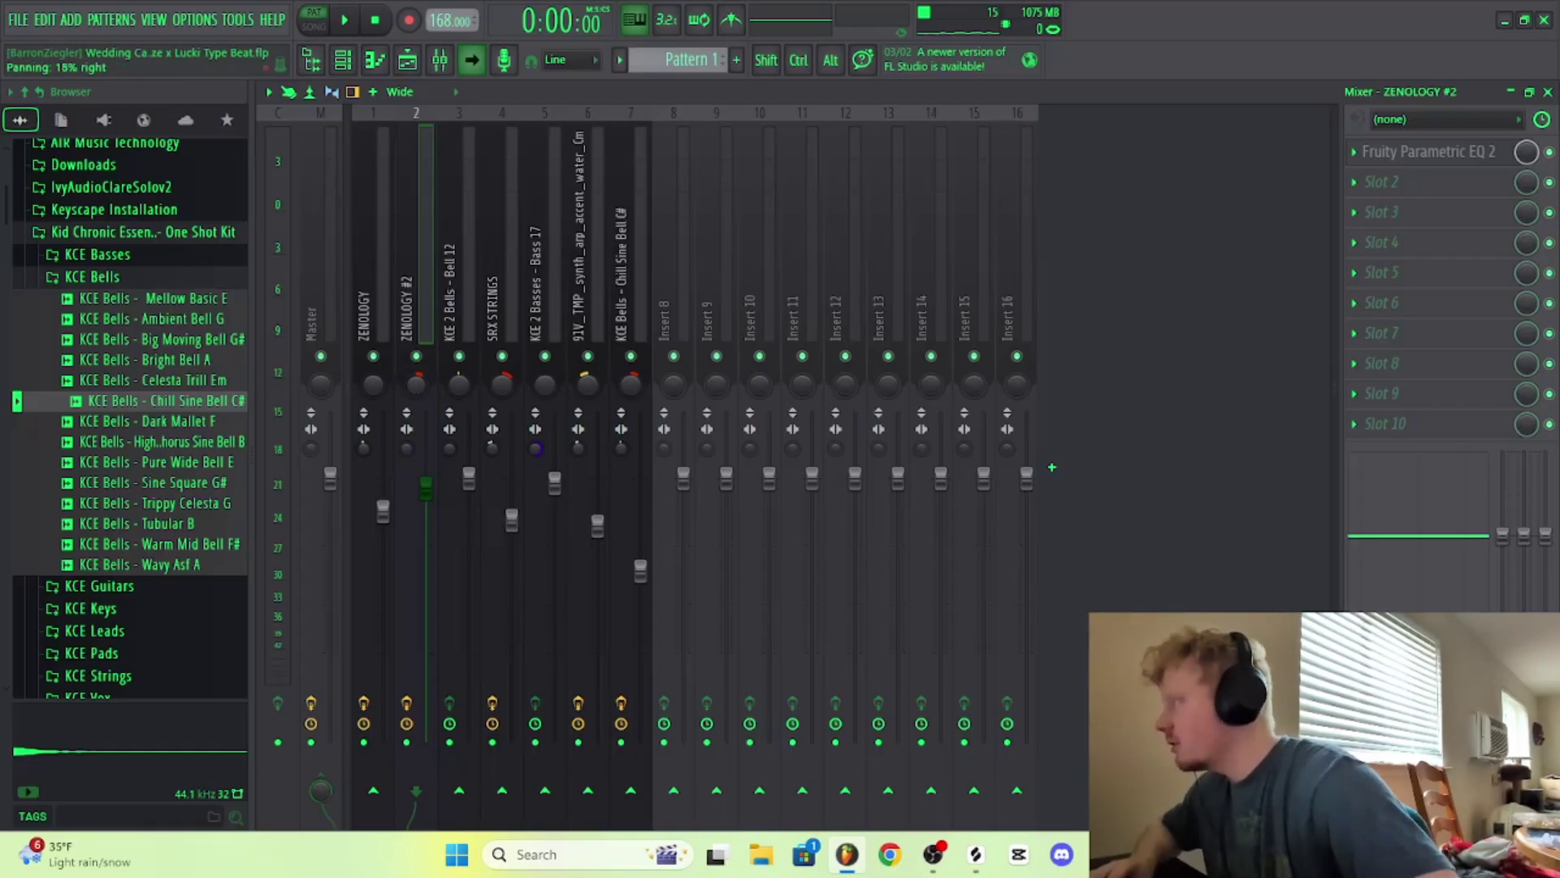
key(space)
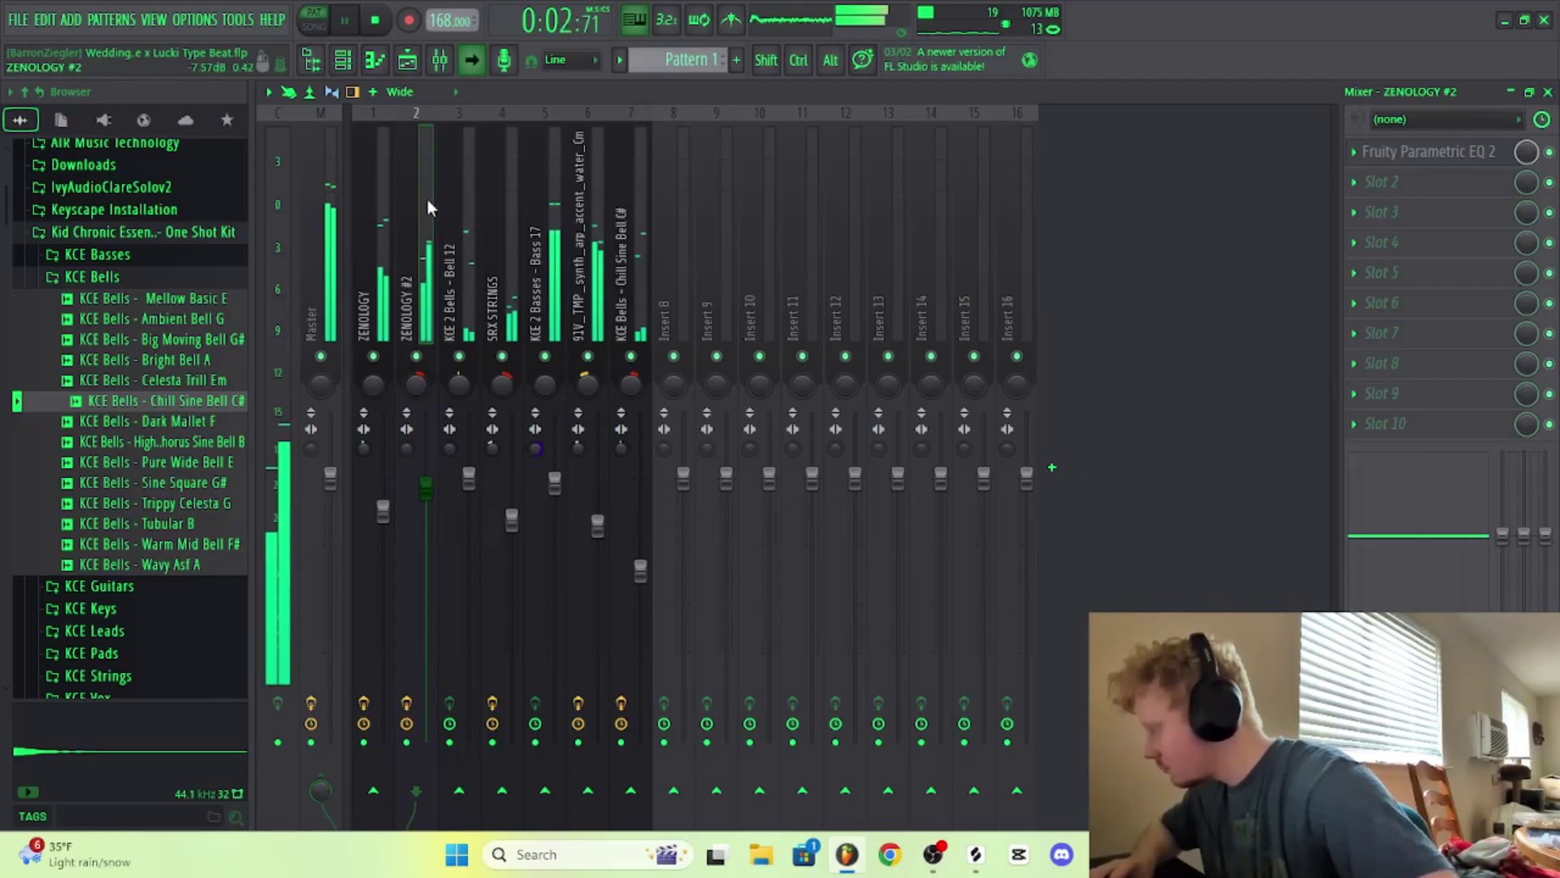
key(space)
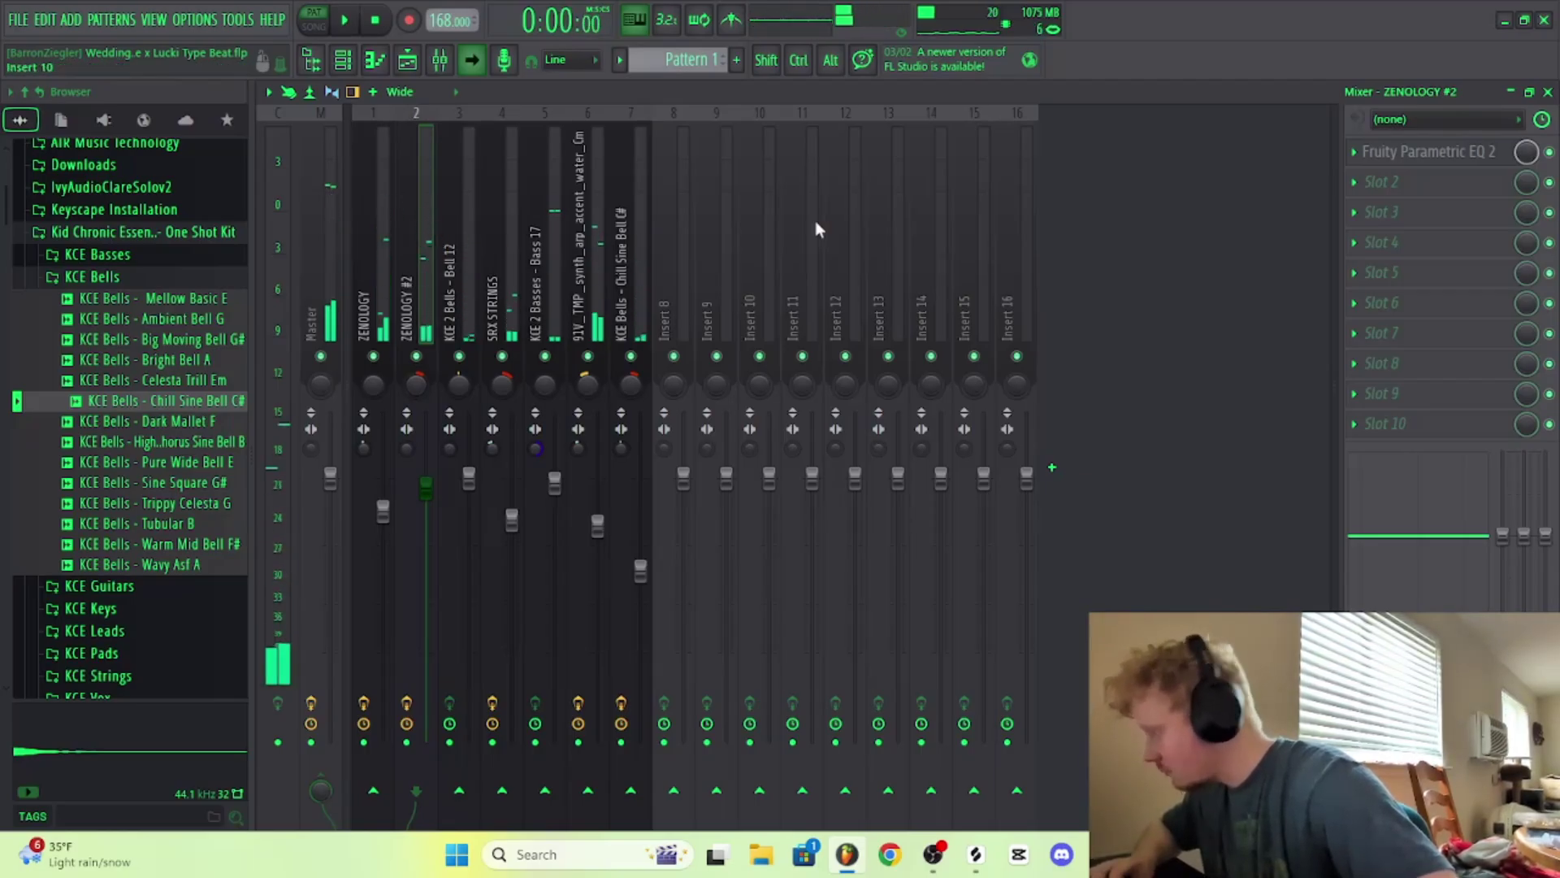
Step: Add a ping pong Fruity Delay 3 to ZENOLOGY #2 with reduced feedback and a cutoff near 8868 Hz, and lower its mix level to about 82%
click(1381, 182)
mouse_move(1377, 206)
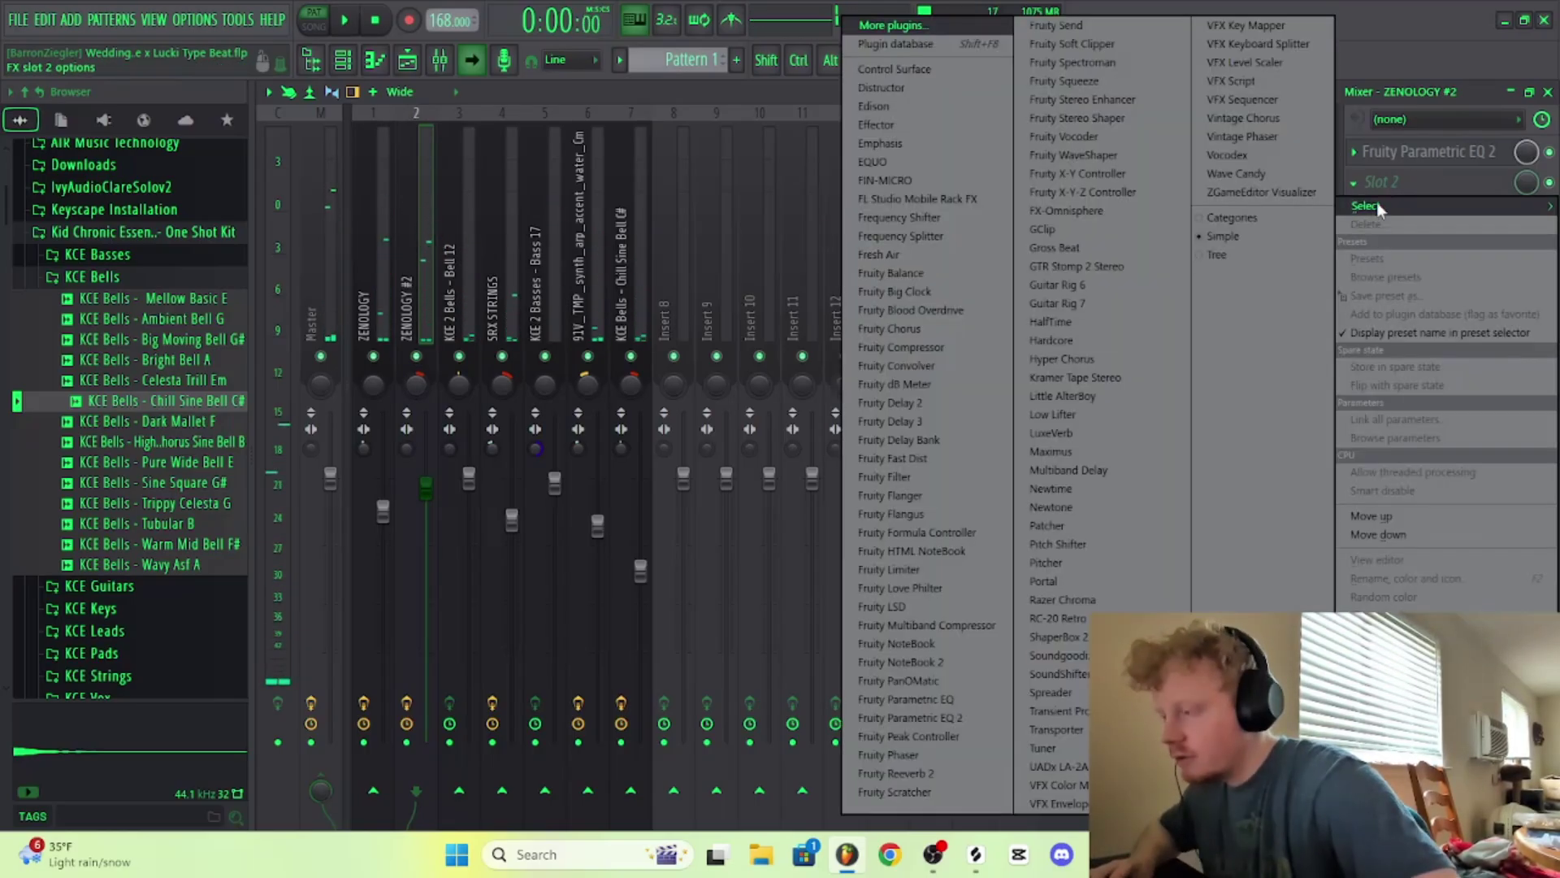
click(914, 422)
click(737, 440)
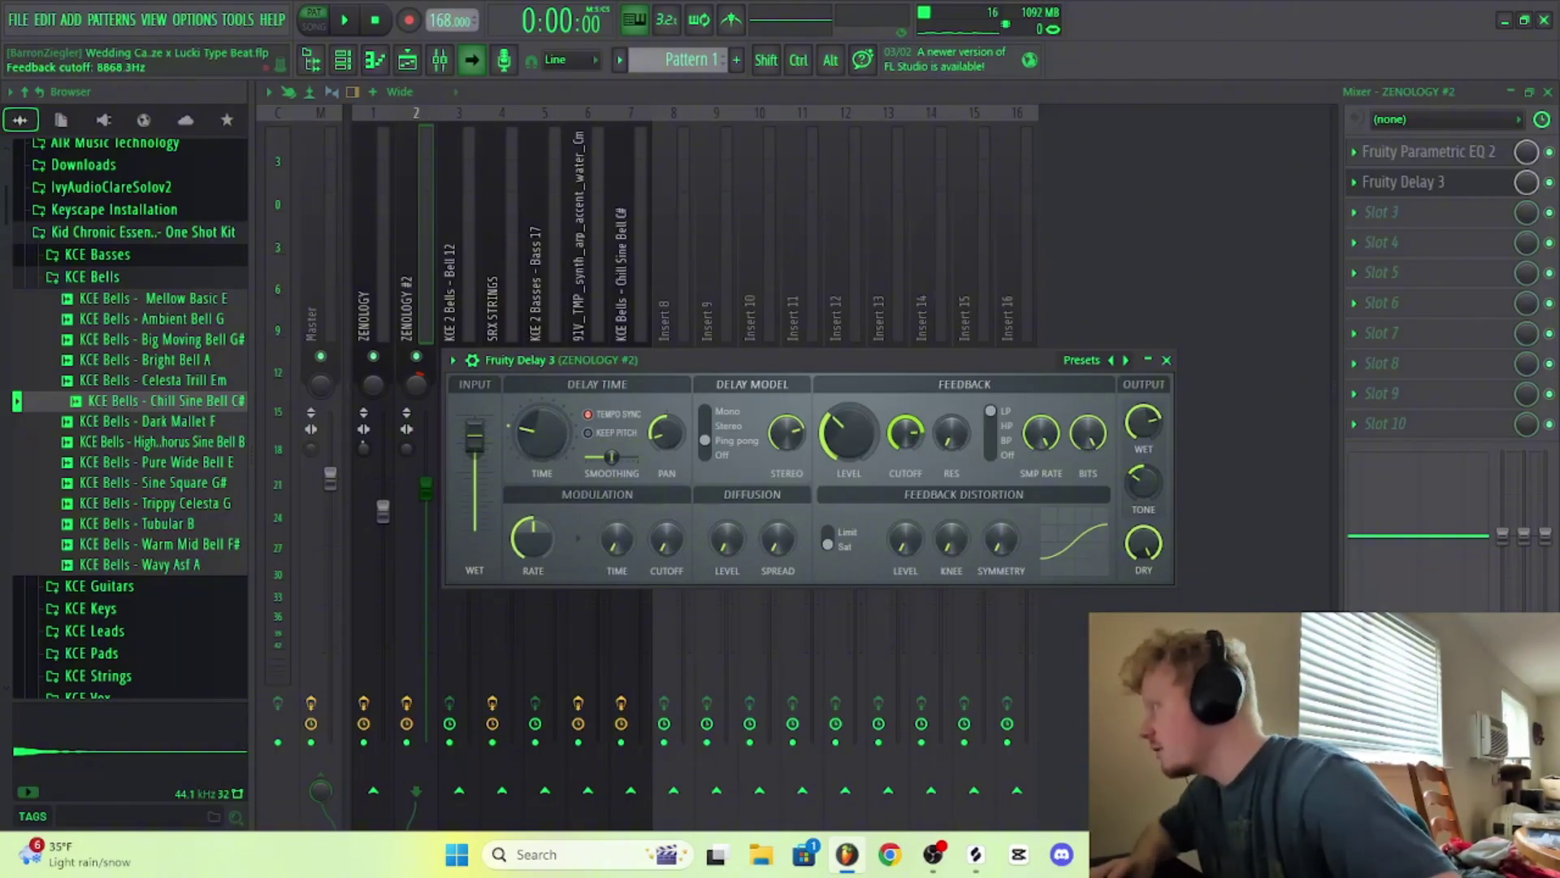
click(1168, 360)
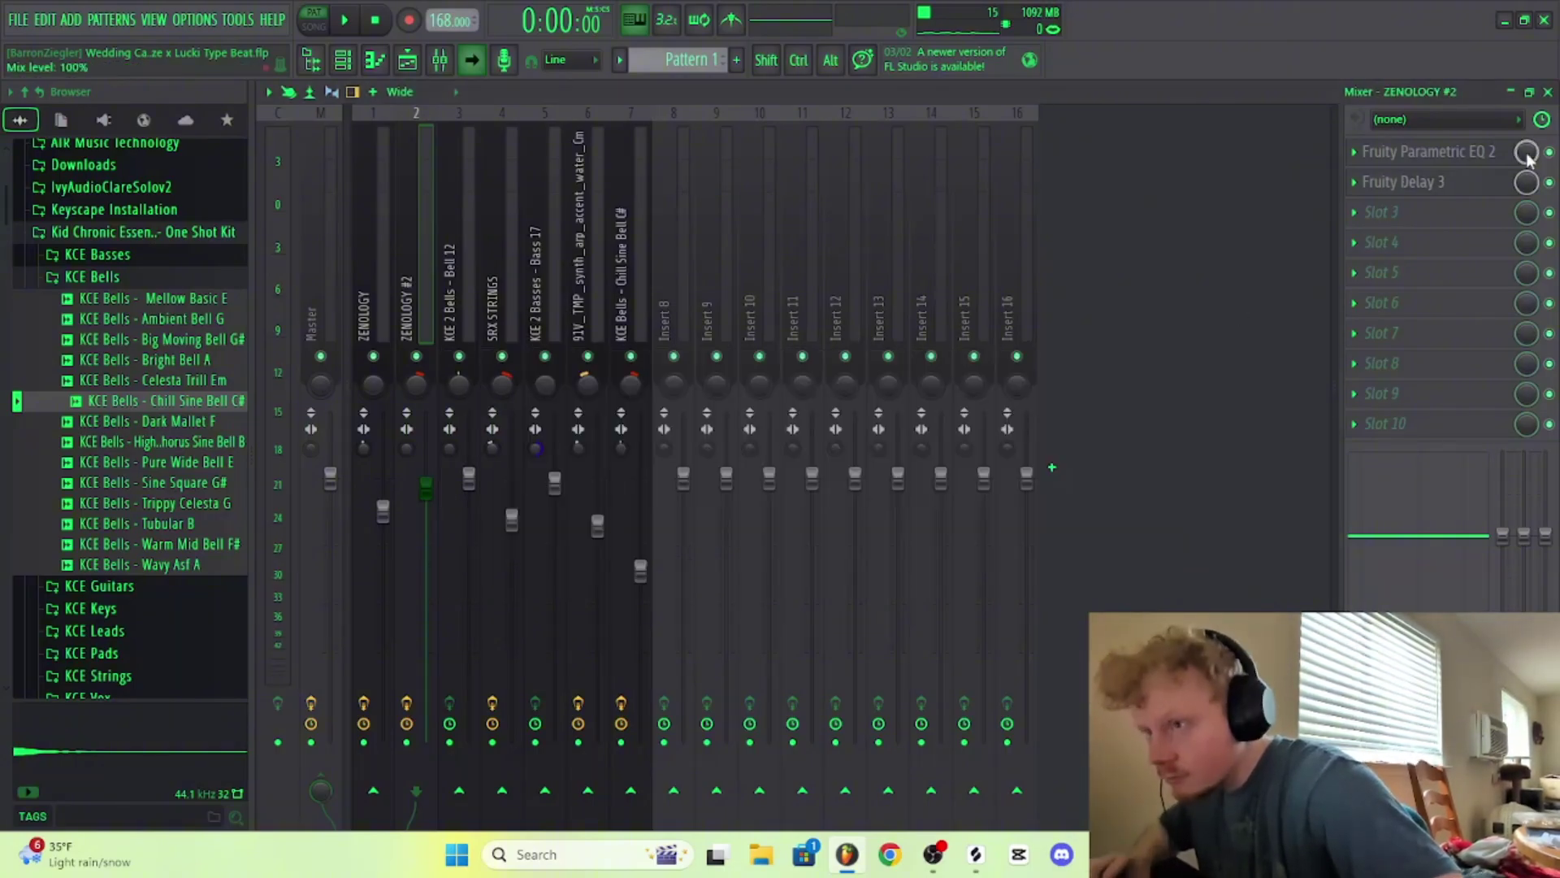
key(space)
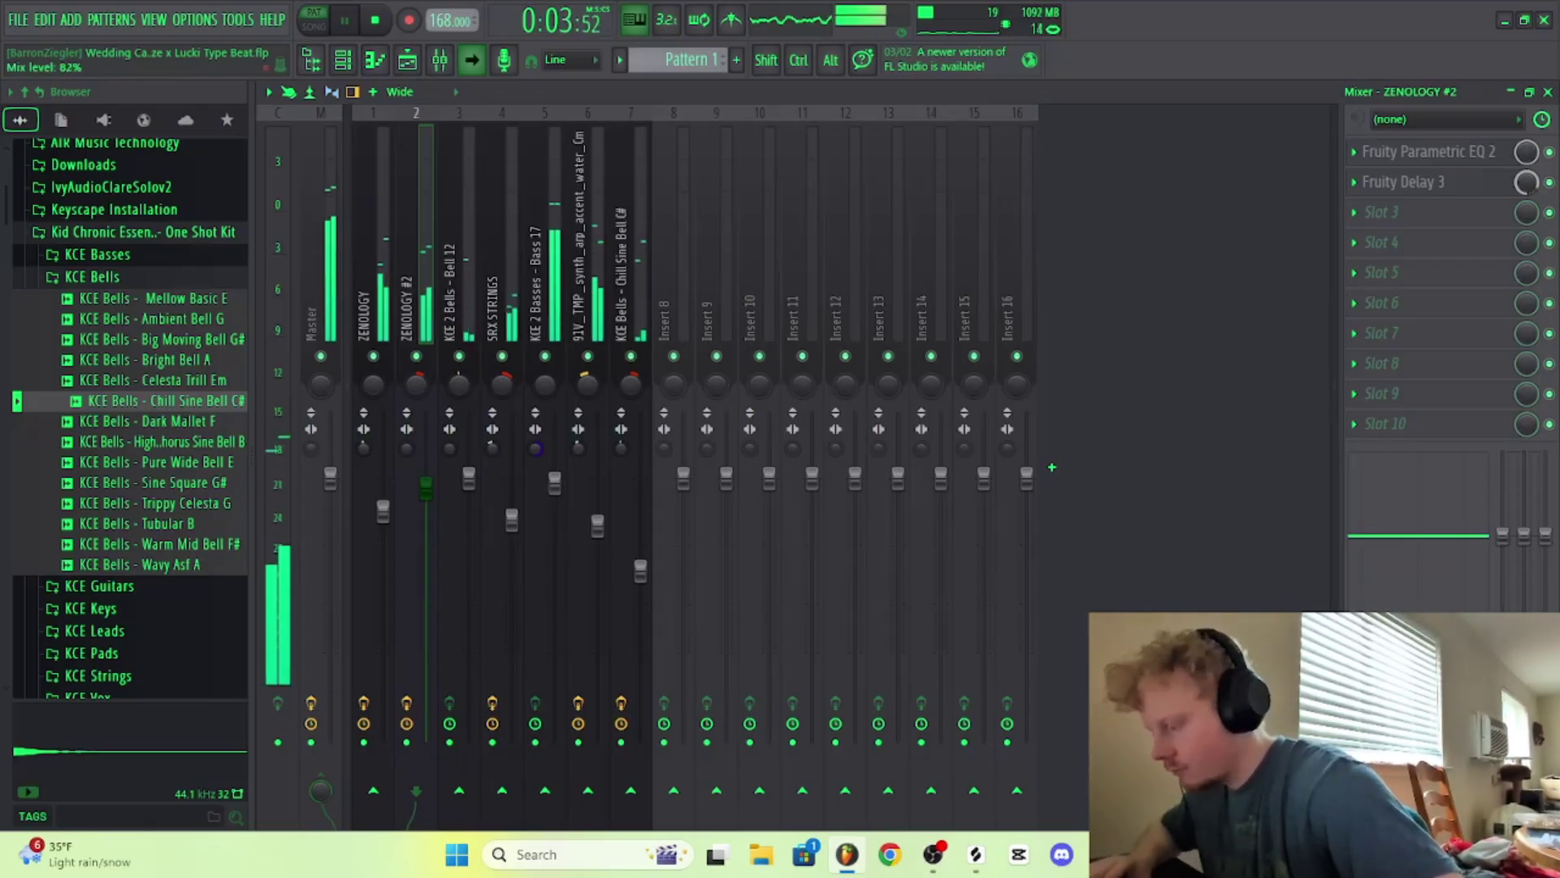
Step: Add Fruity Reeverb 2 to ZENOLOGY #2 with a larger room size and early reflections around 38%, and audition it
key(space)
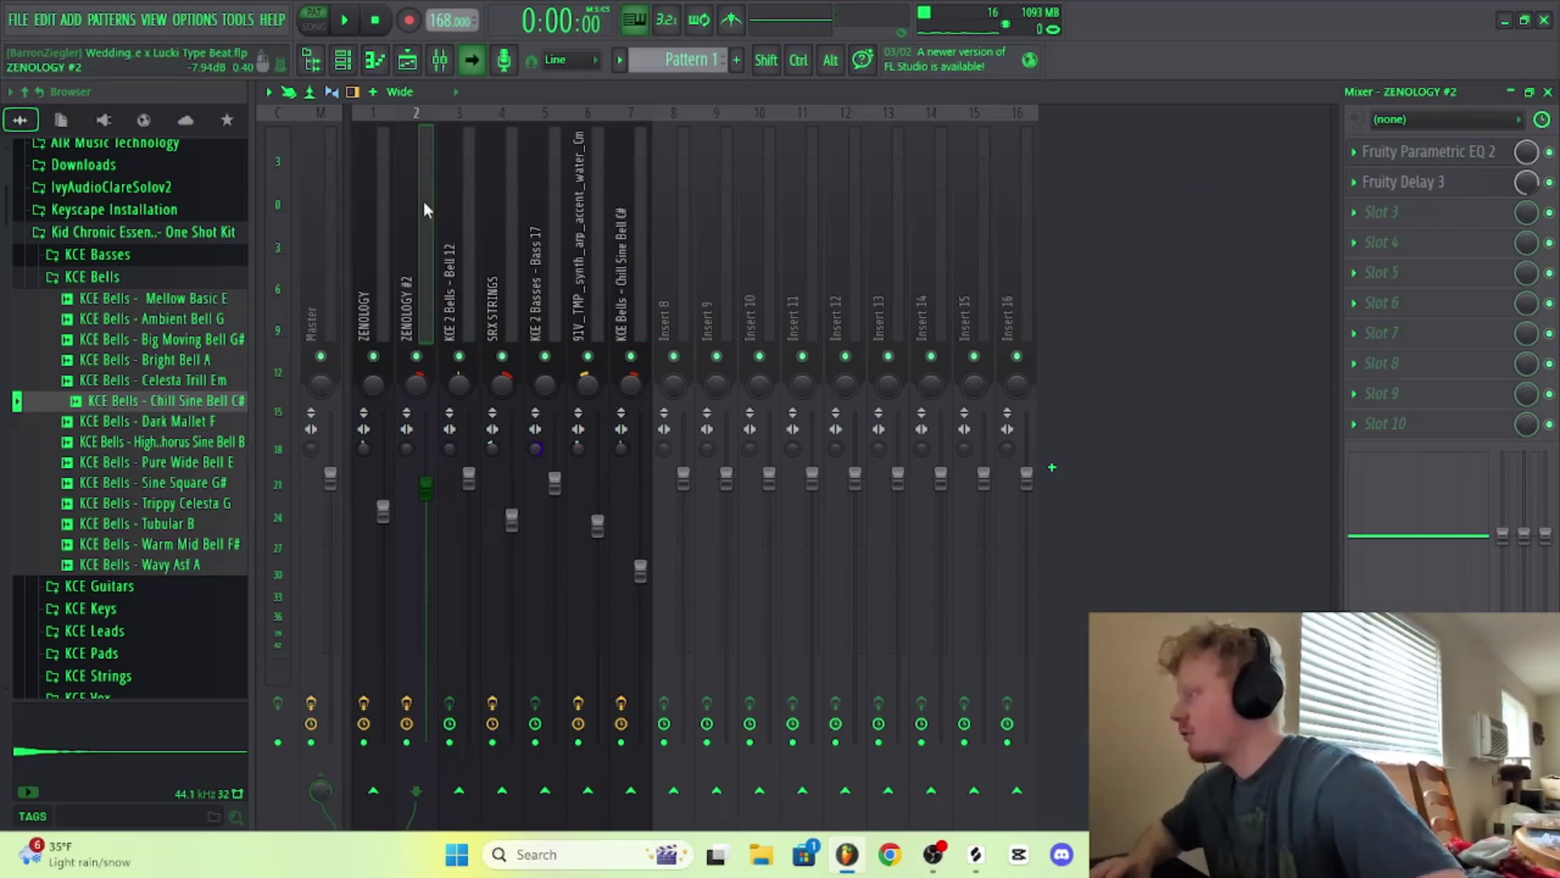
click(1439, 215)
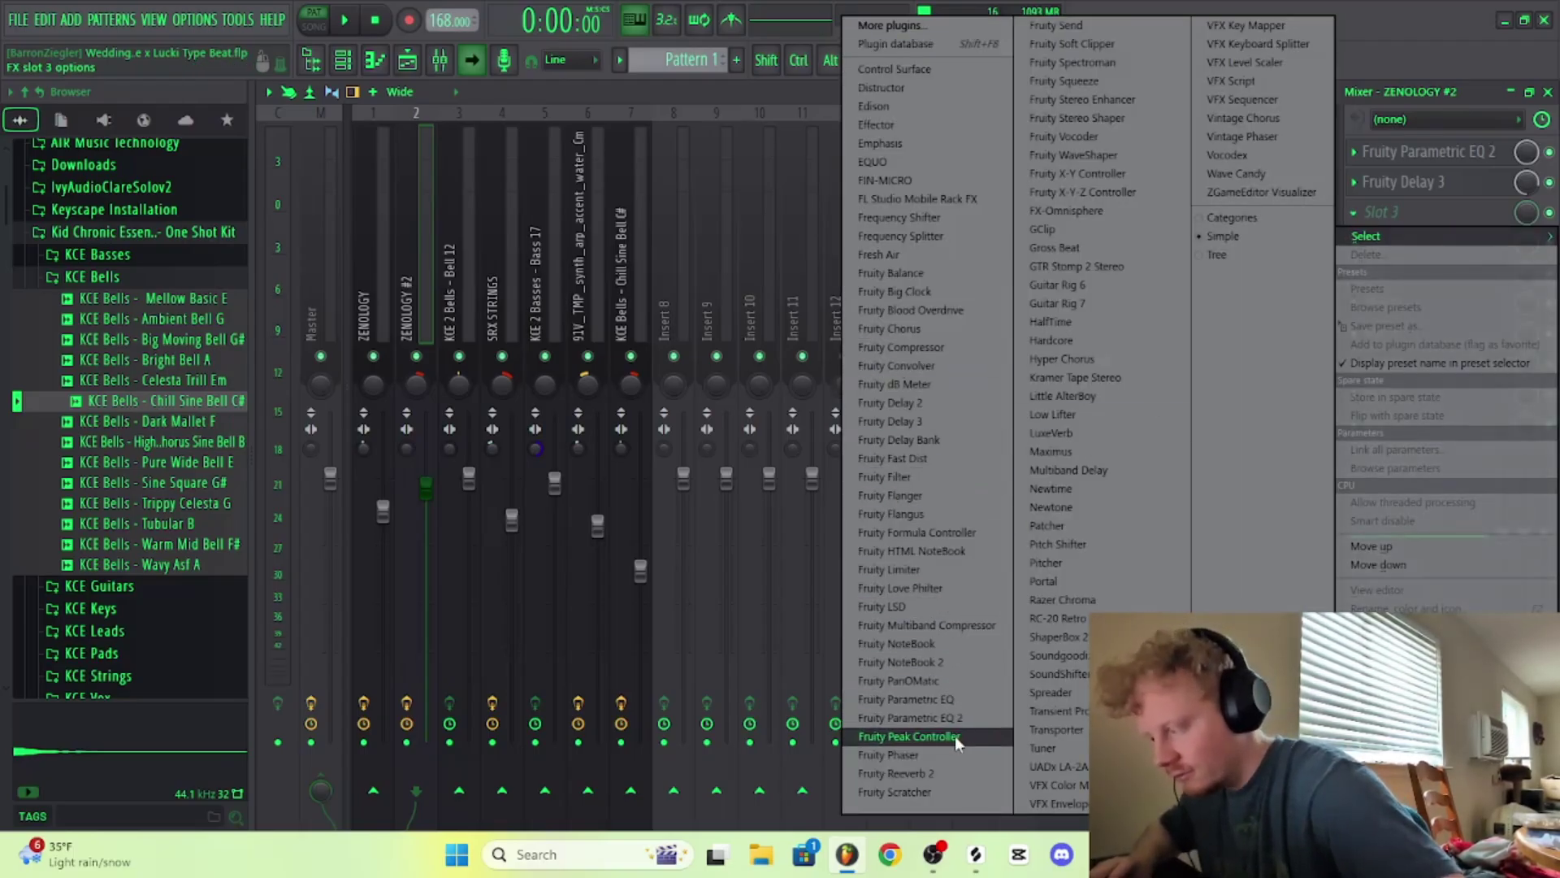
click(933, 772)
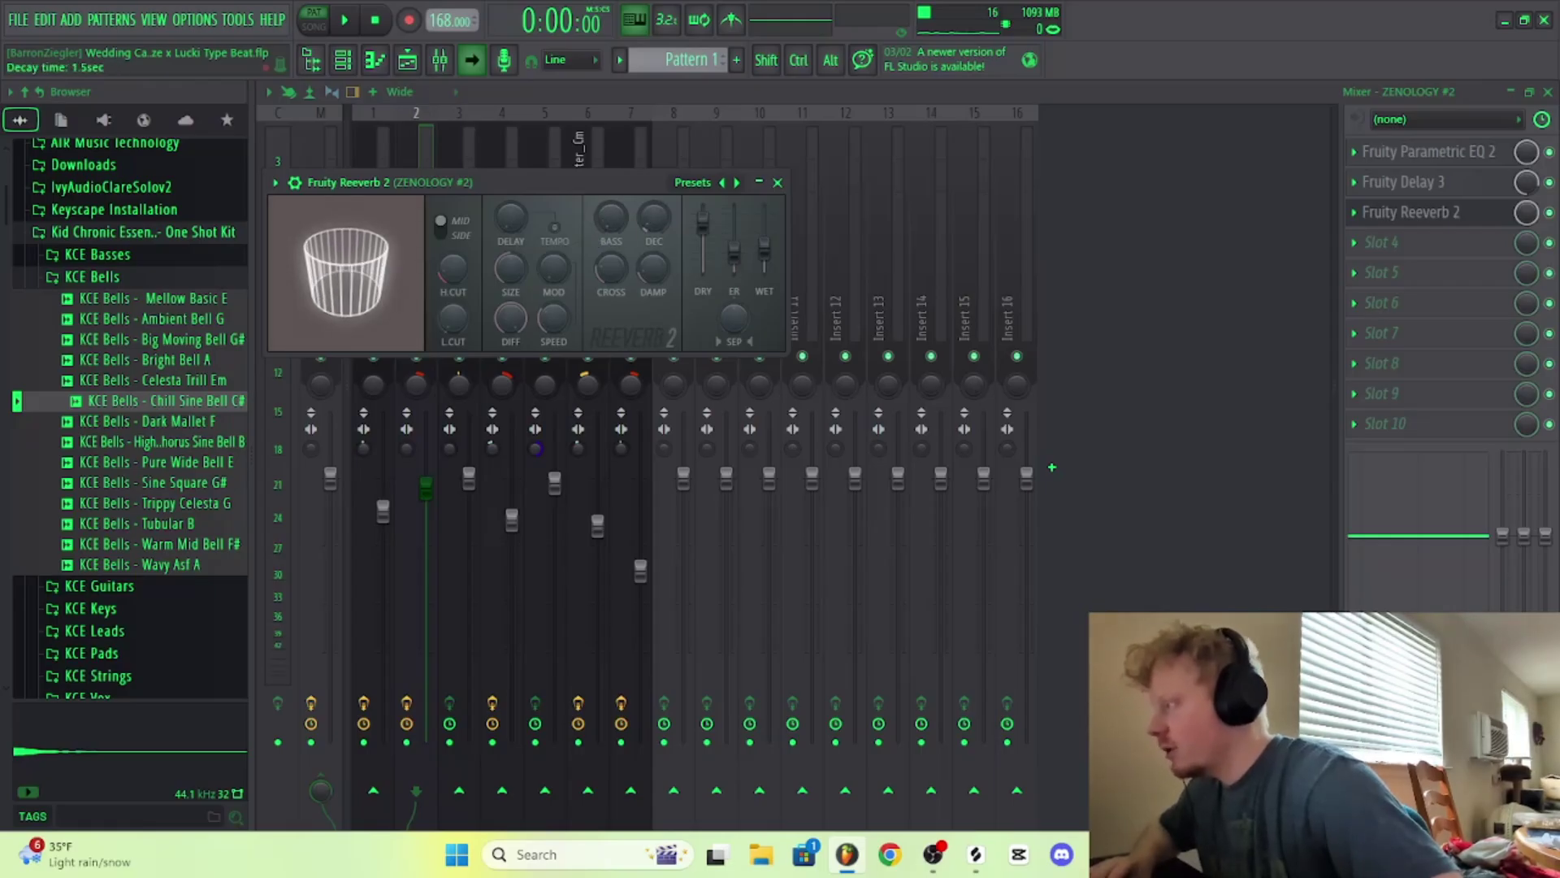
drag(516, 272, 515, 258)
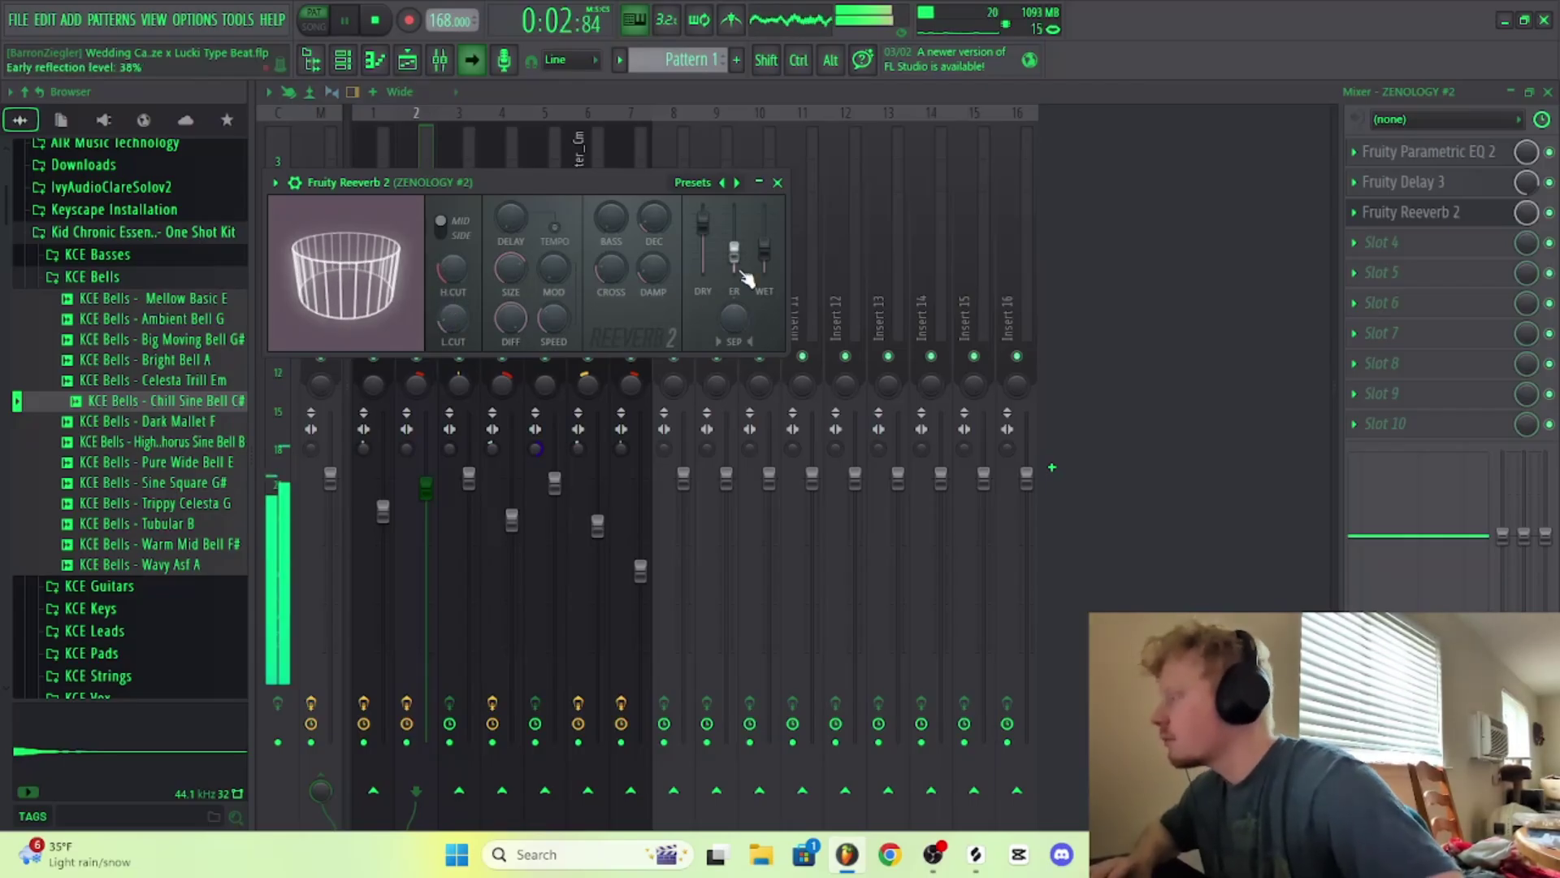
click(778, 182)
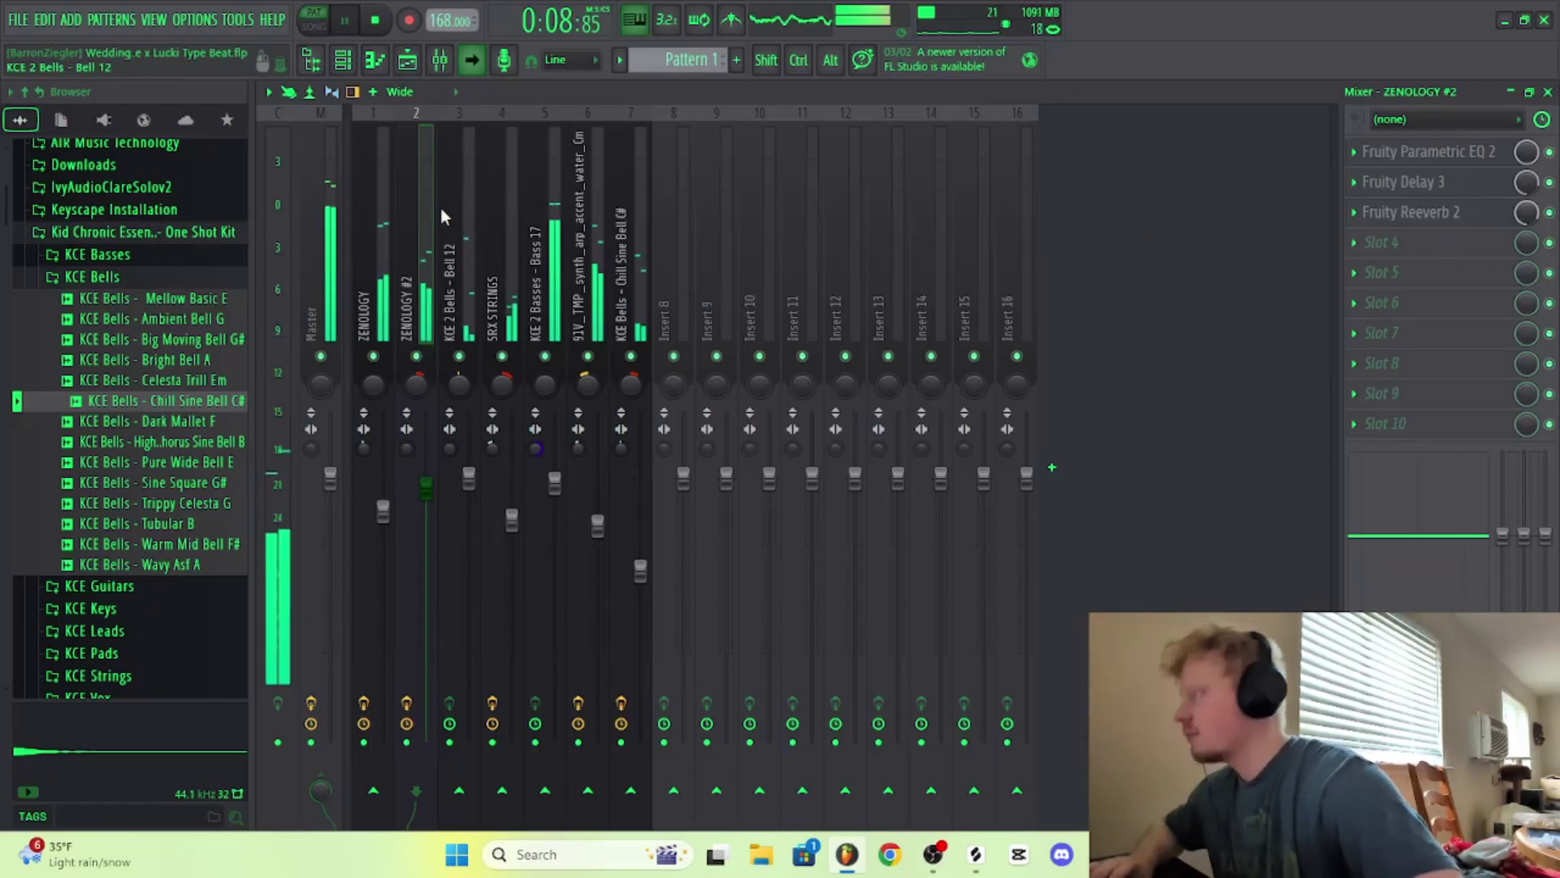
key(space)
Step: Route the seven melodic tracks to Insert 8 only and load Kramer Tape Stereo on that bus
drag(376, 206, 617, 229)
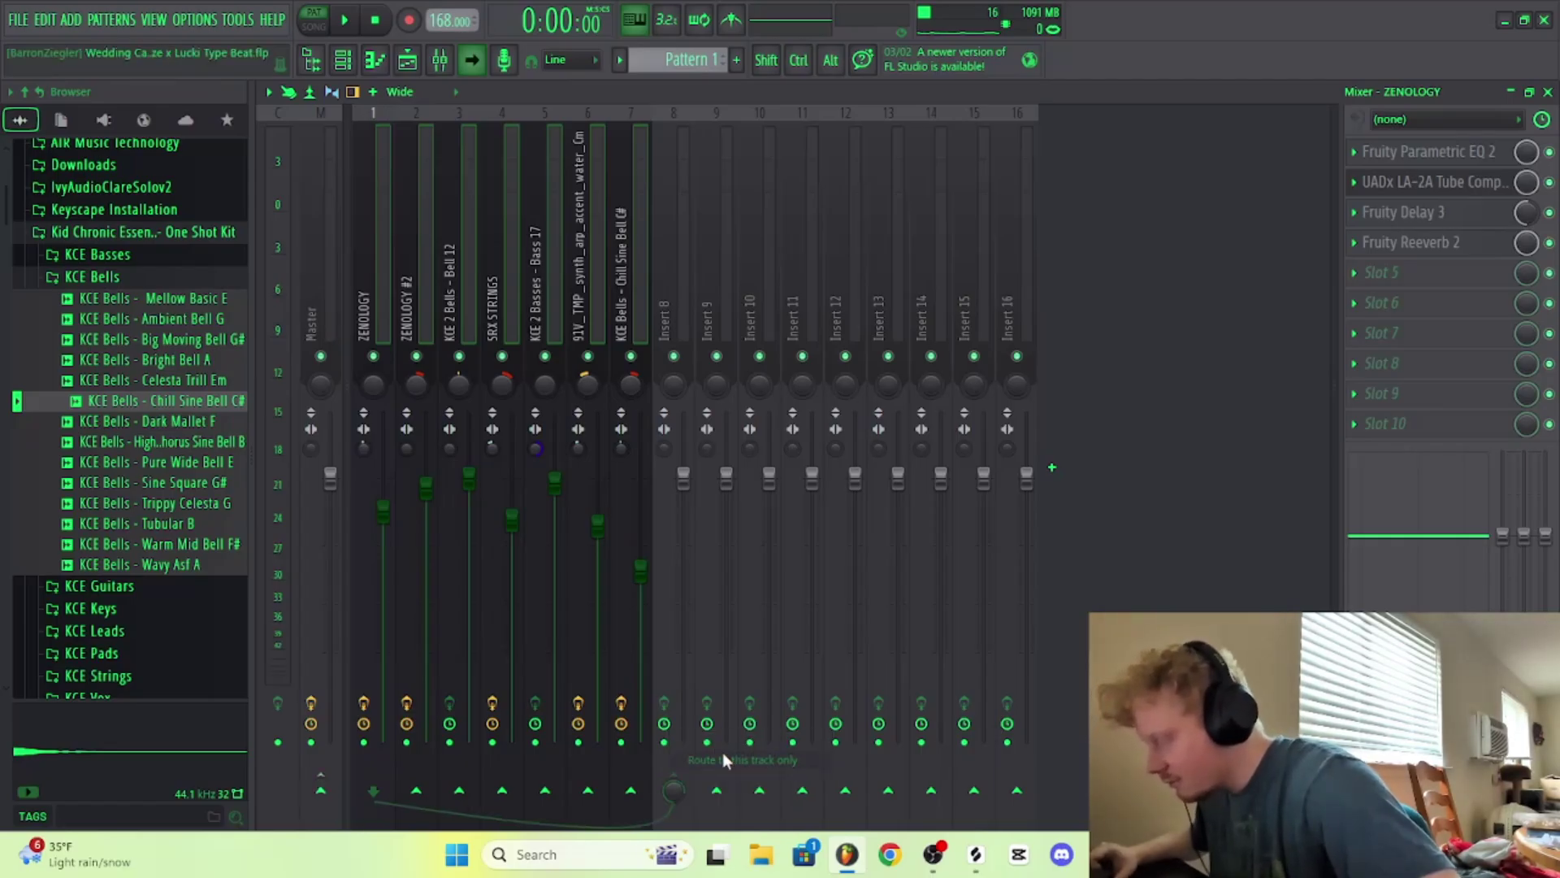
click(675, 195)
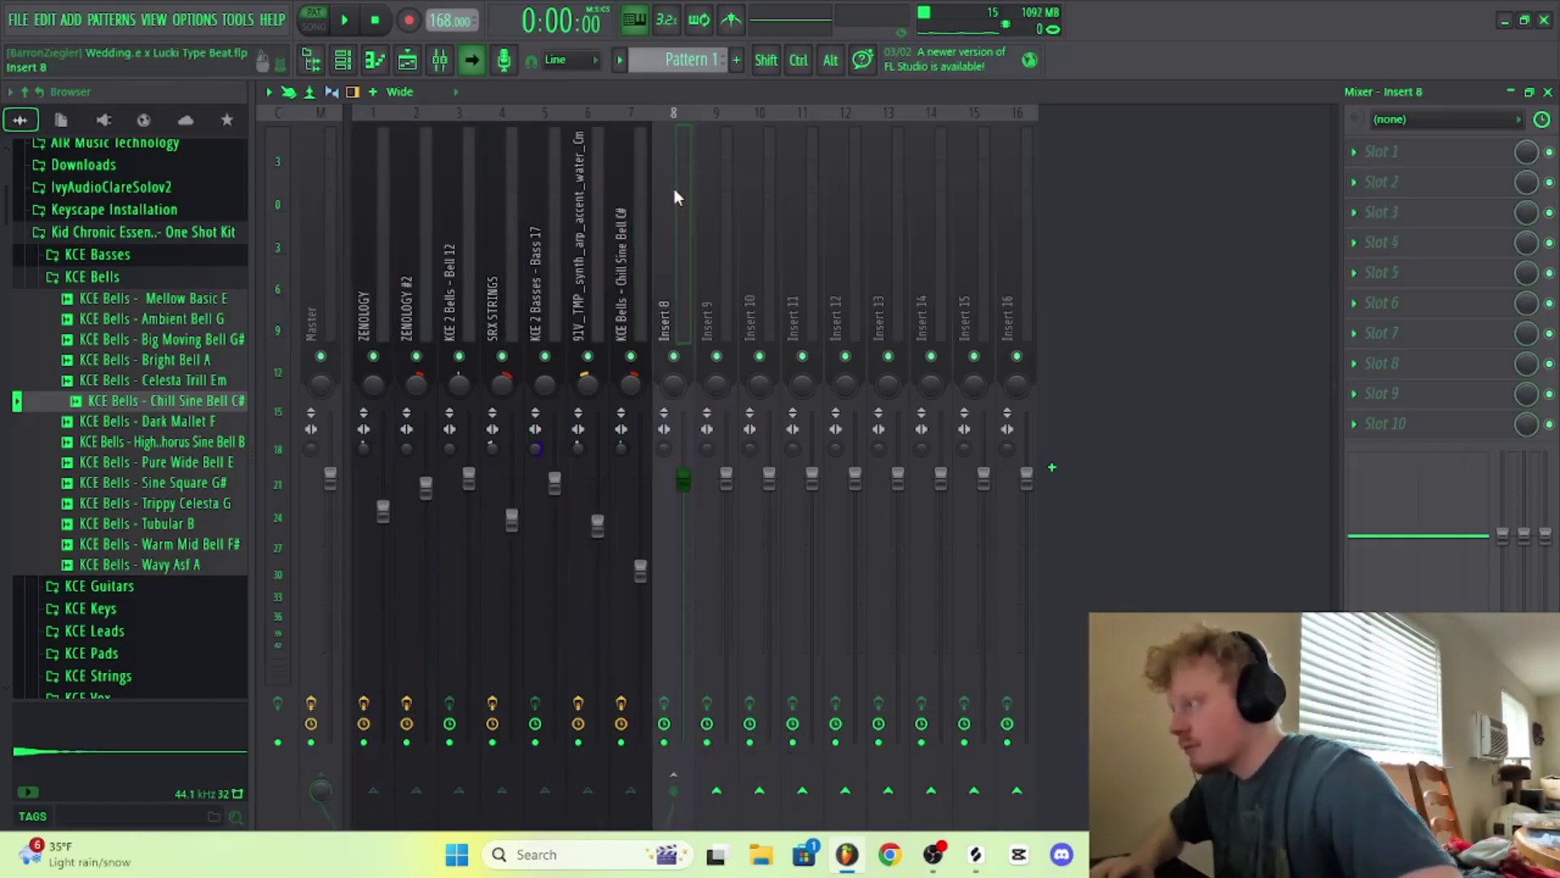
click(1469, 151)
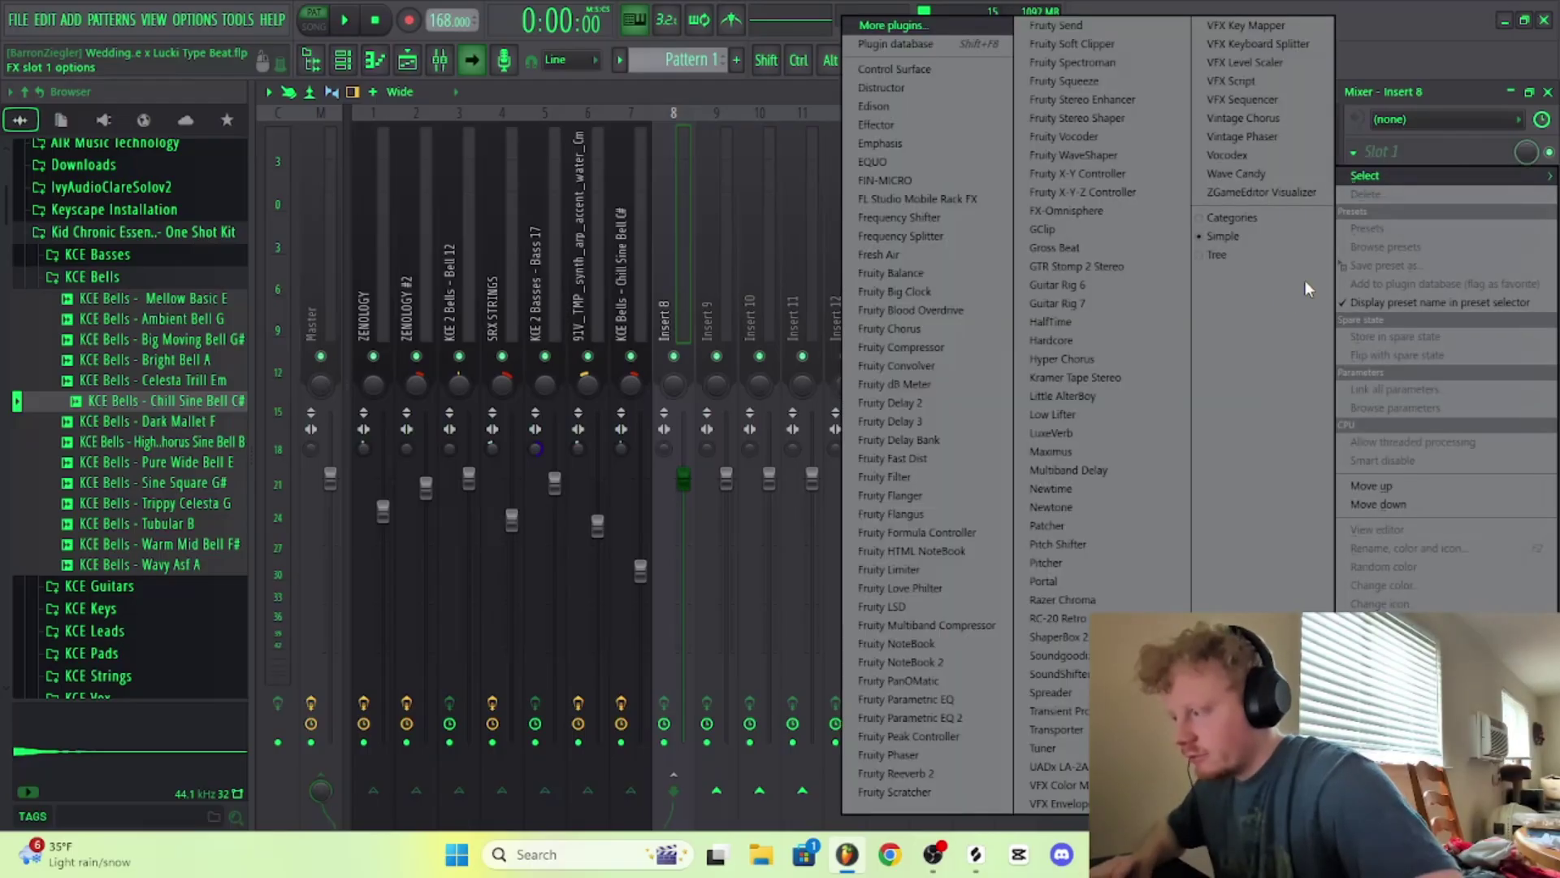
click(1142, 377)
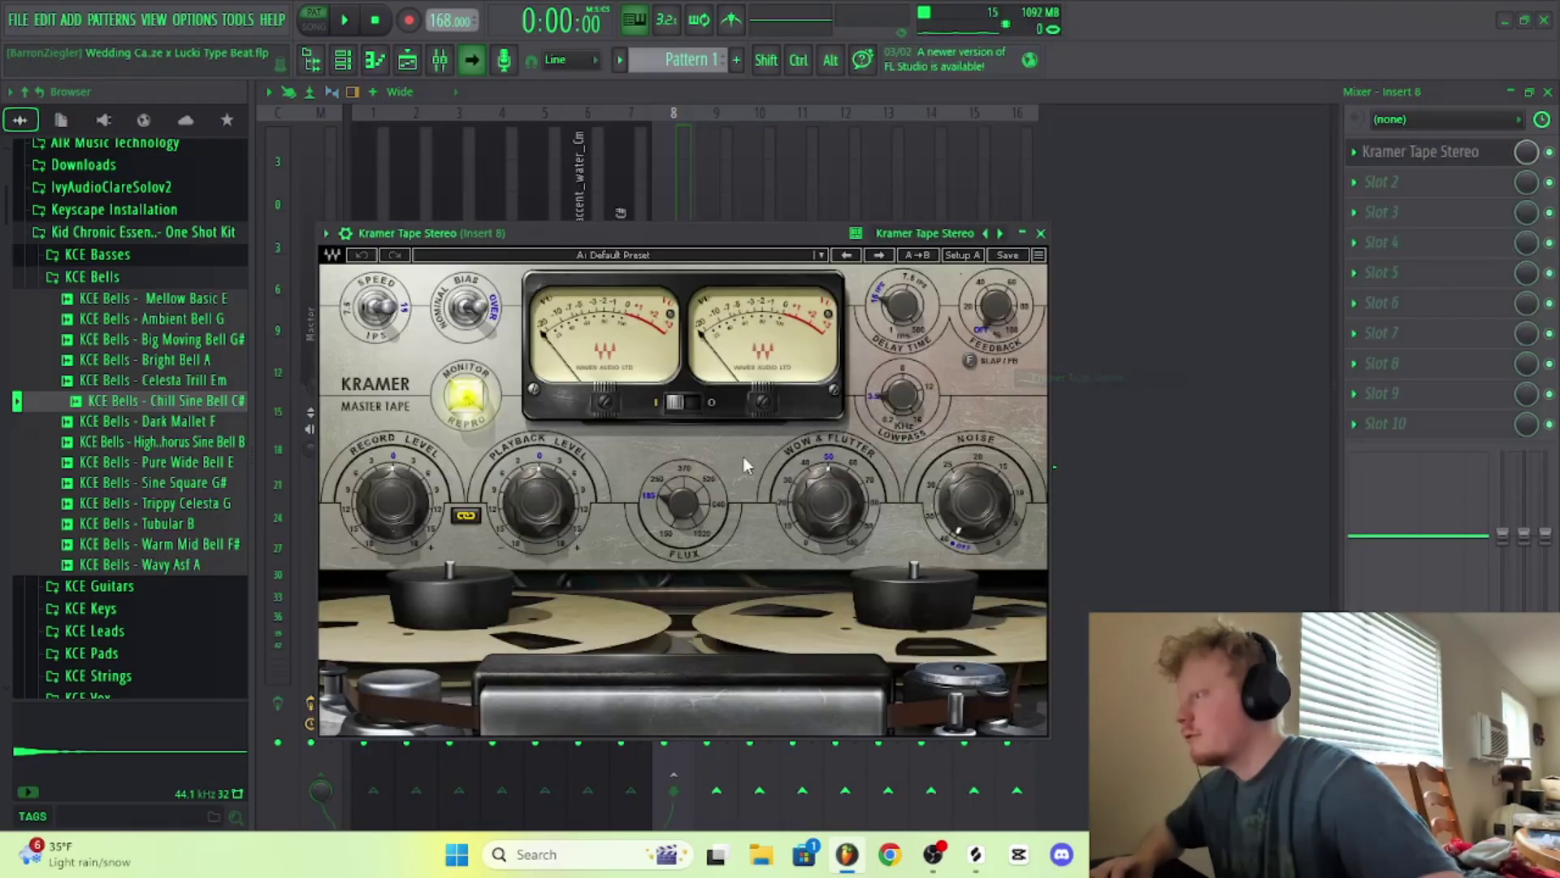
Step: Set Kramer Tape's wow and flutter to 46.4 and record level to -4.0, and audition the melody bus
click(825, 500)
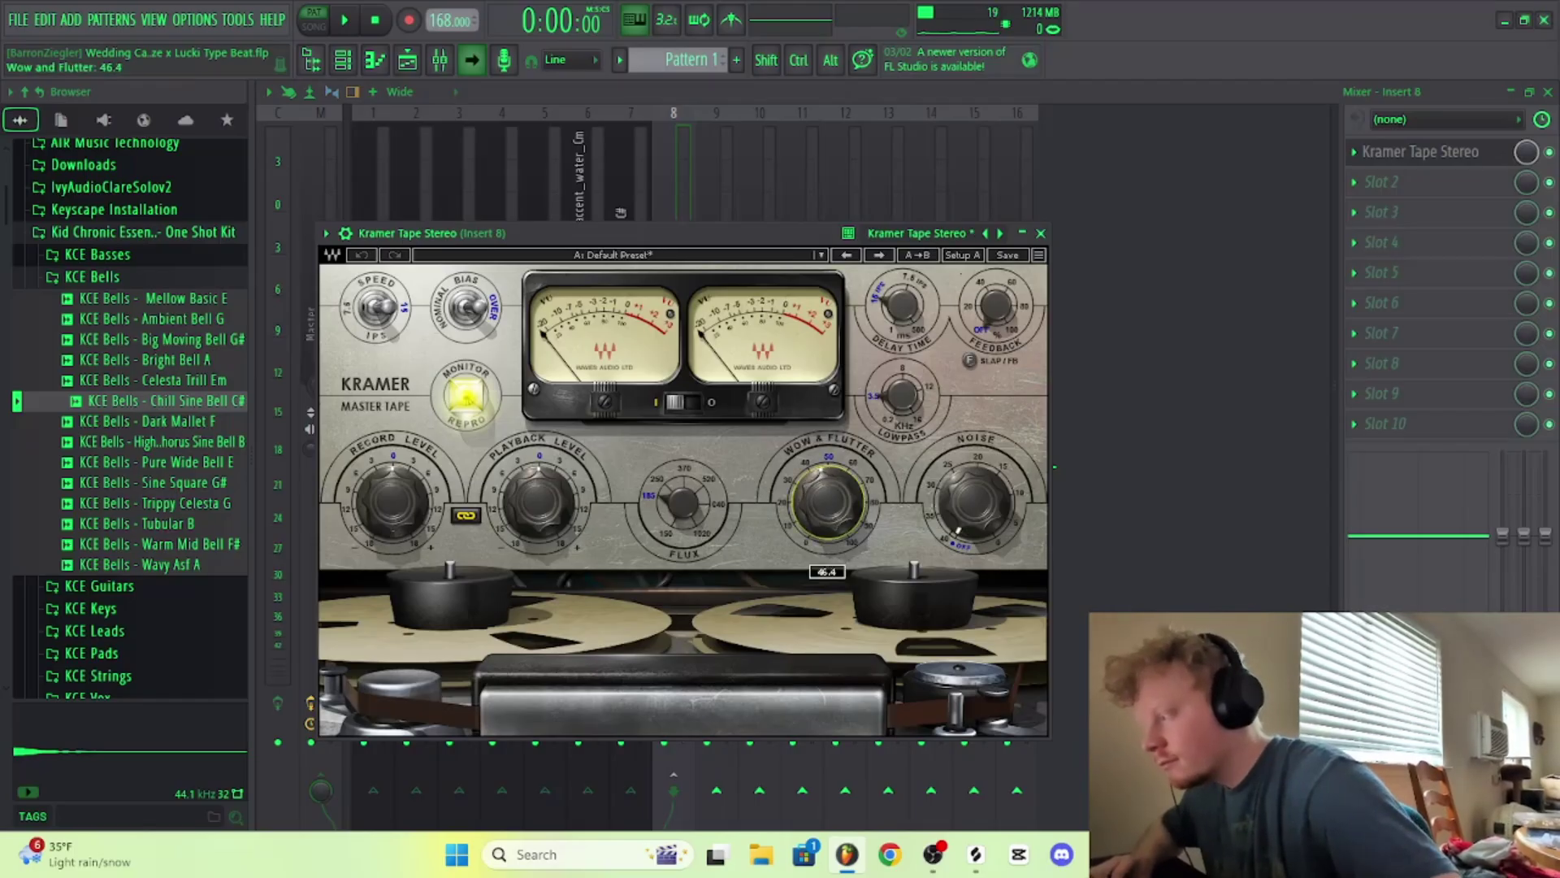
mouse_move(388, 498)
drag(388, 498, 389, 533)
key(space)
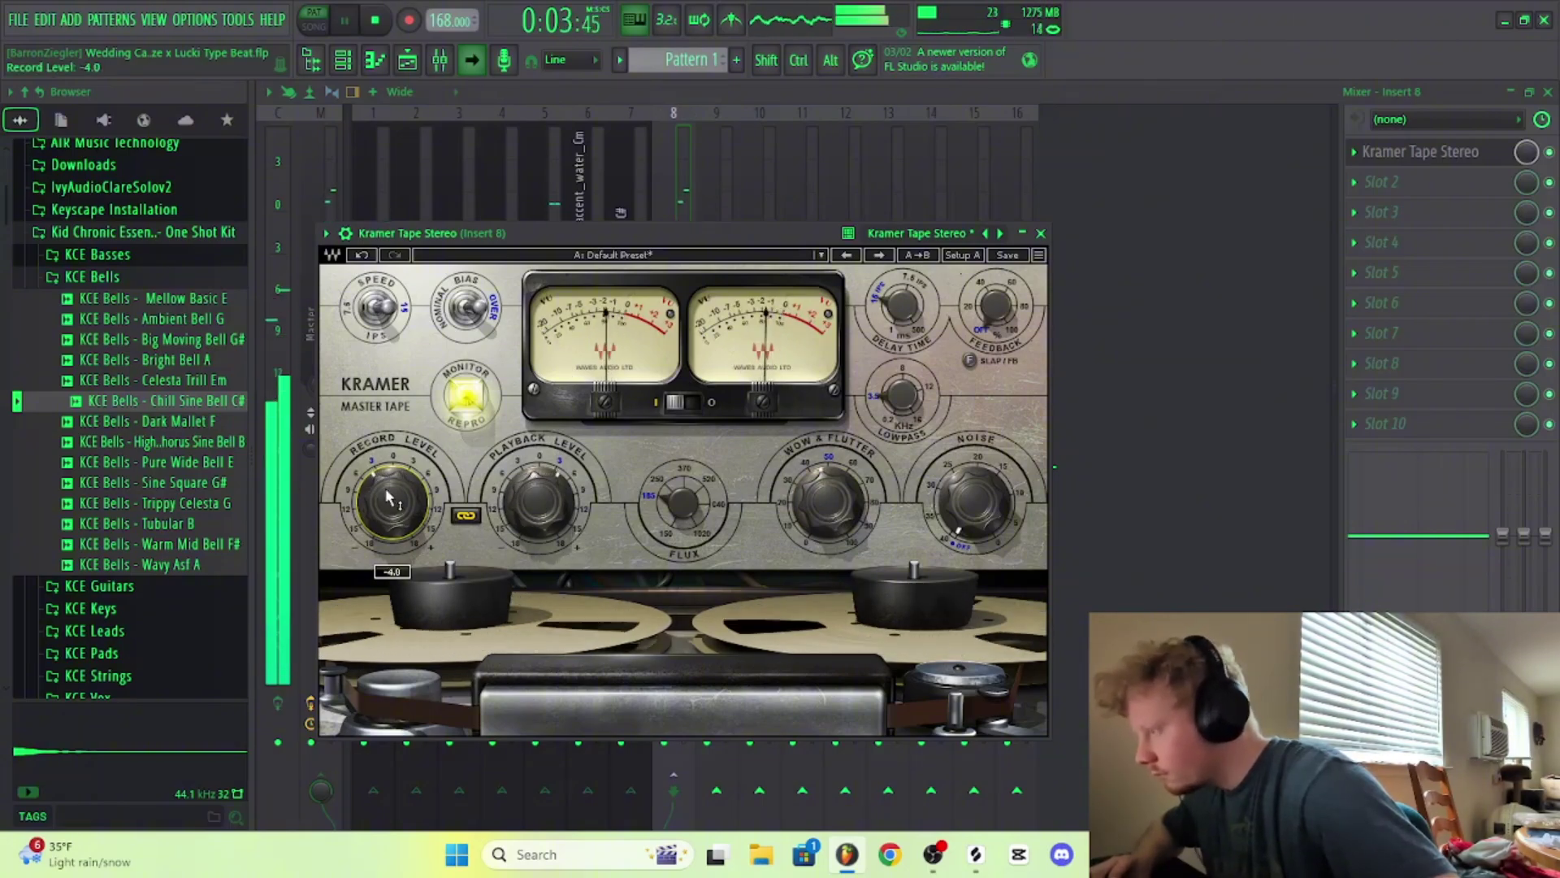
click(1042, 233)
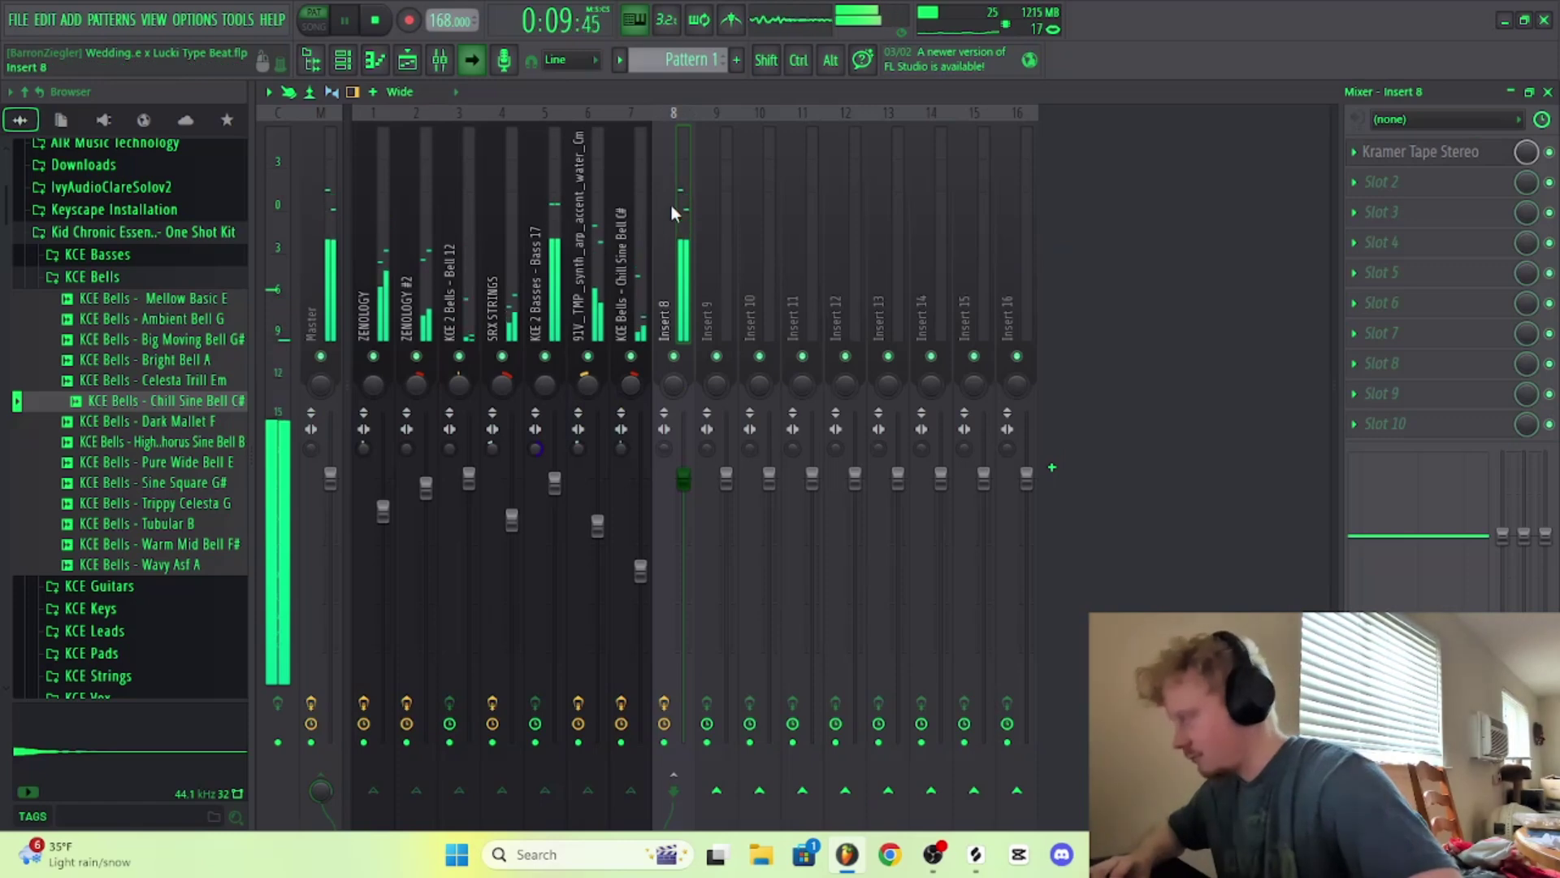
key(space)
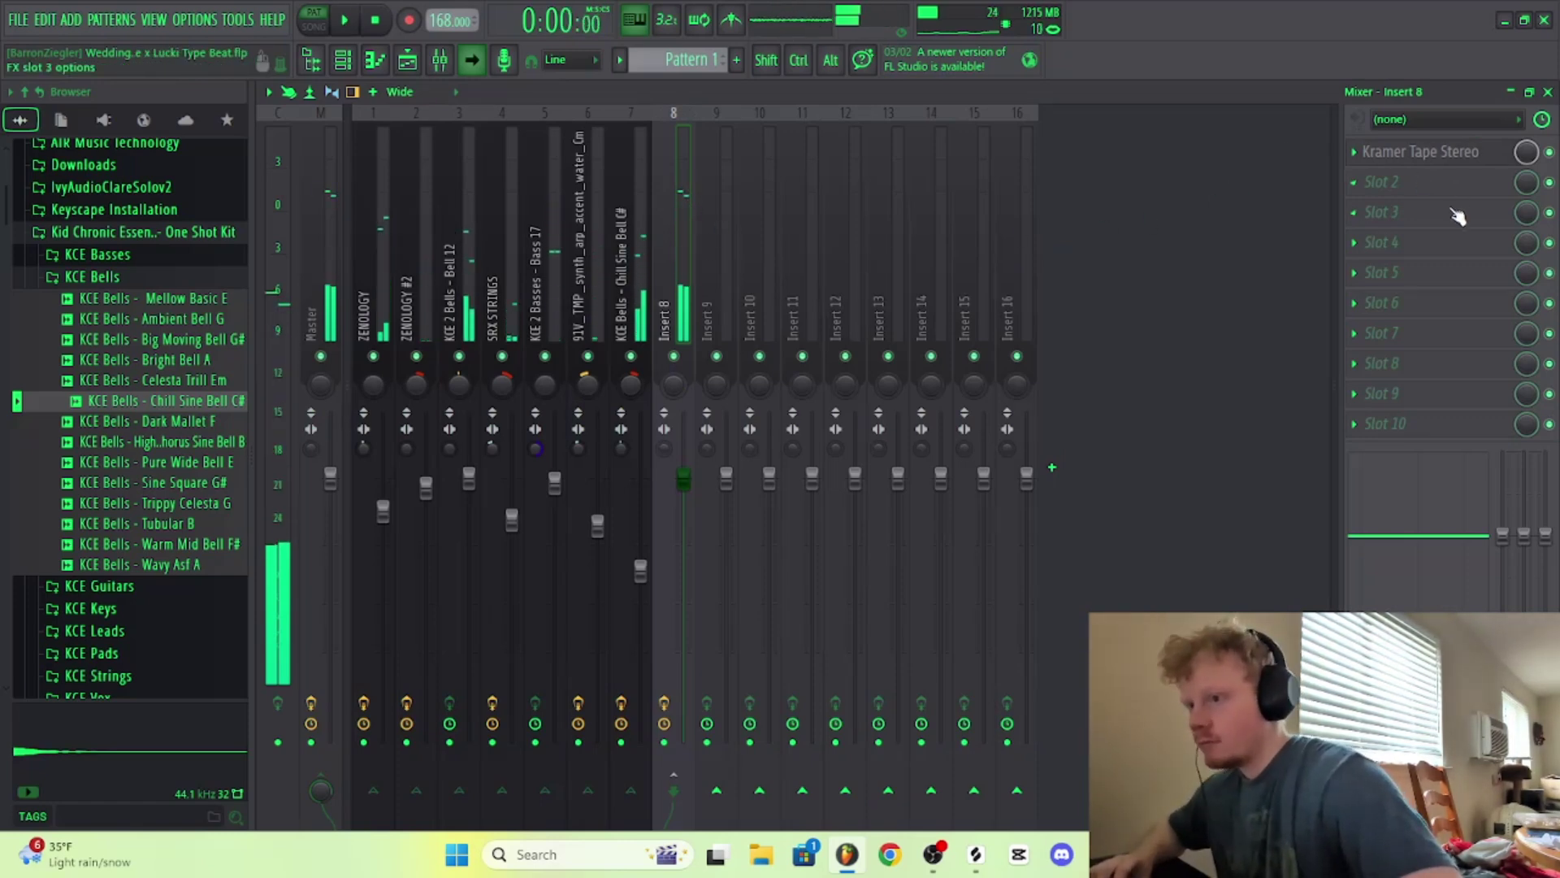
Step: Add Fruity Parametric EQ 2 to Insert 8 with slight low-mid cuts, a small boost near 3 kHz and a high-pass at about 157 Hz
click(1383, 213)
click(949, 717)
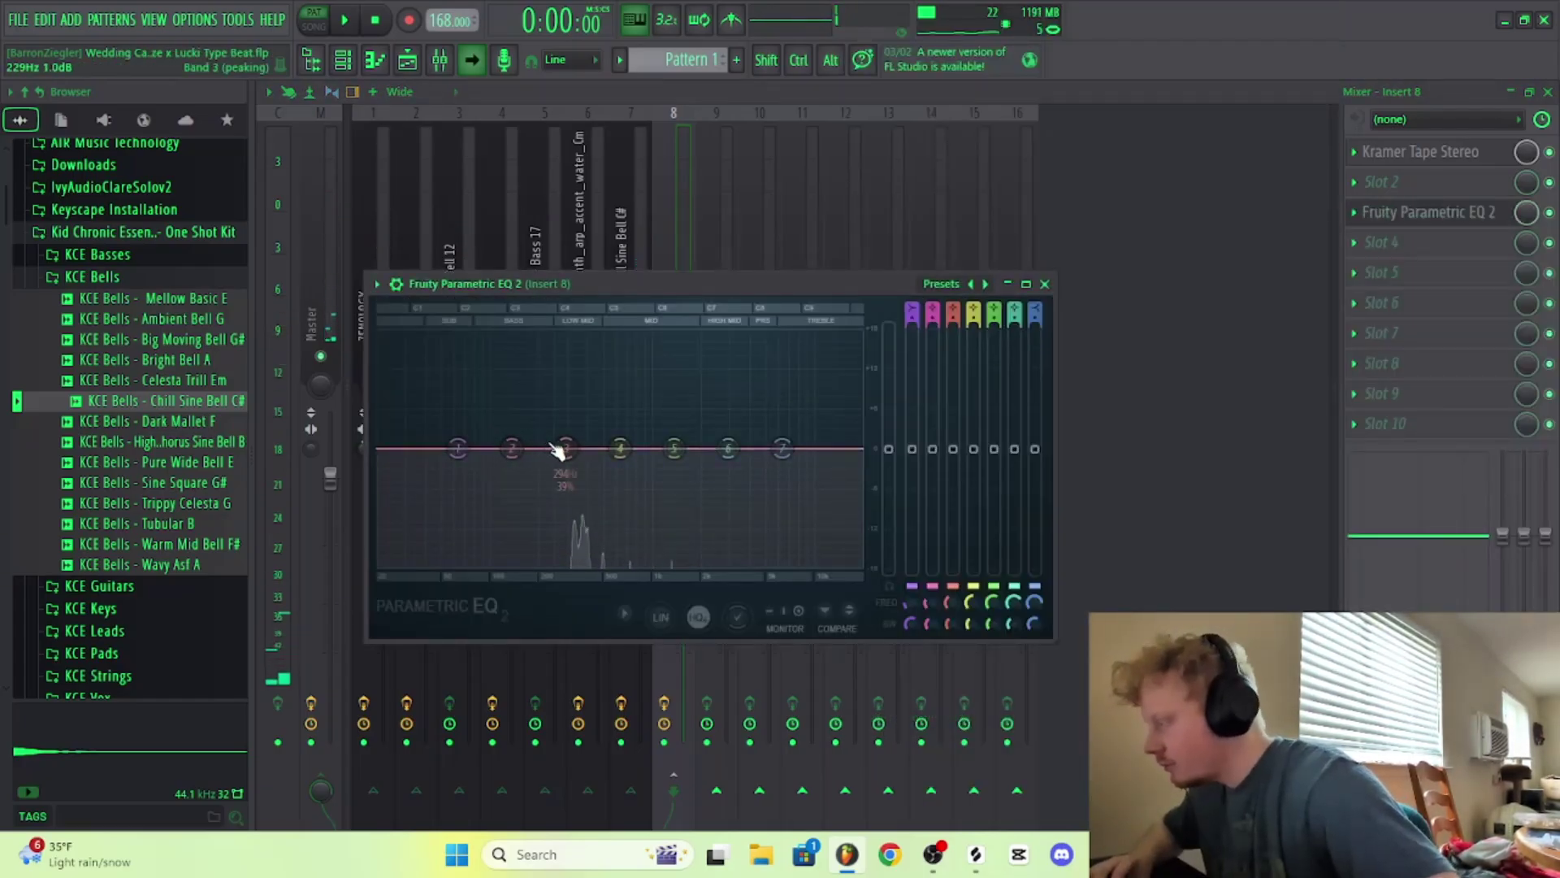
drag(566, 448, 570, 453)
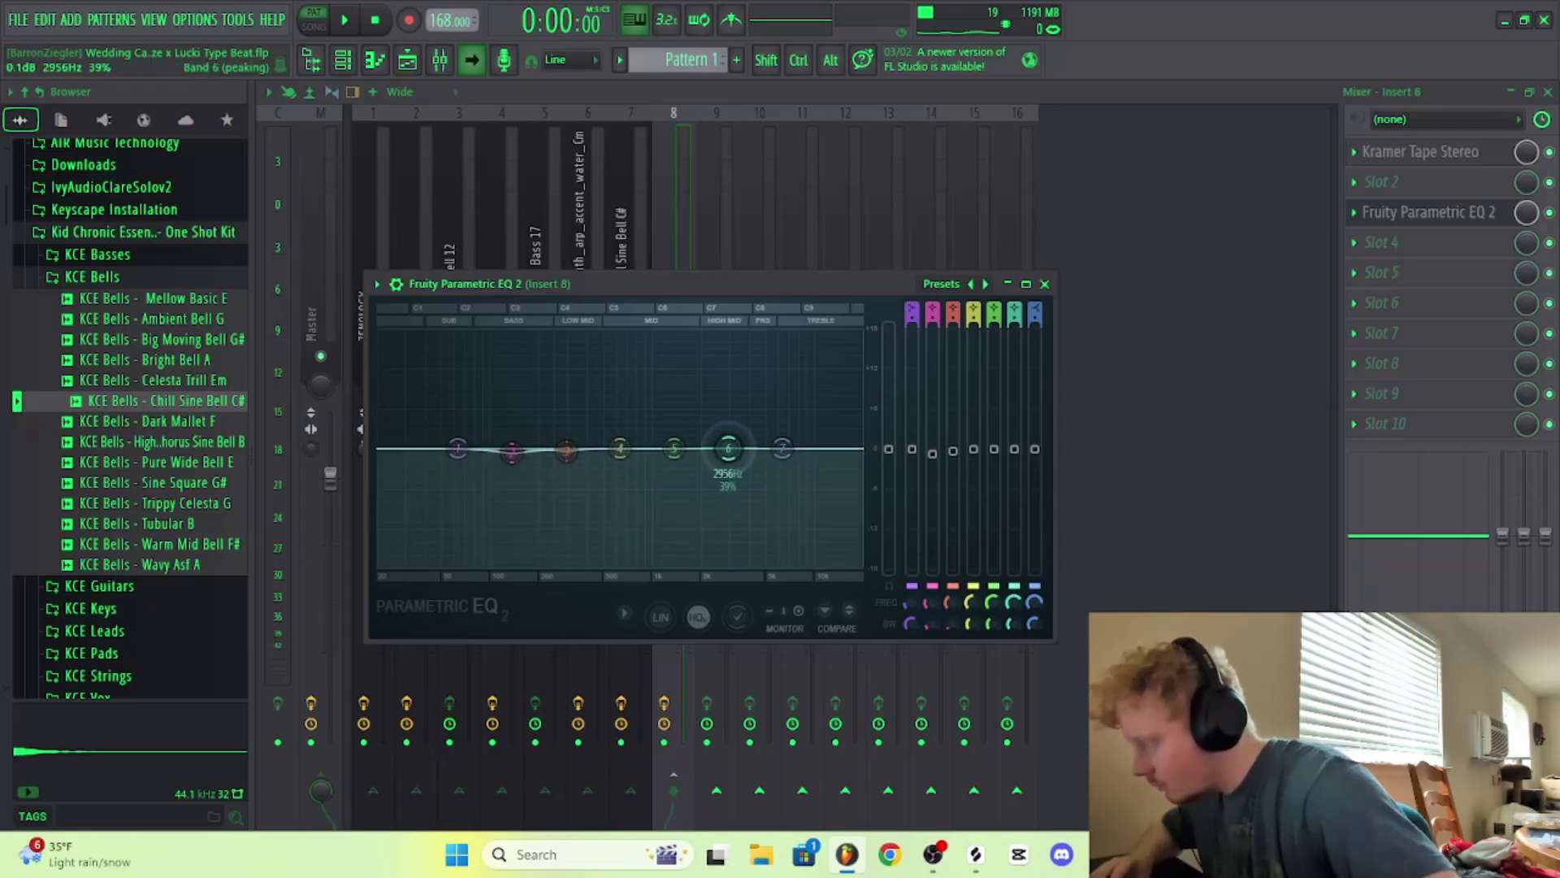
drag(728, 448, 733, 442)
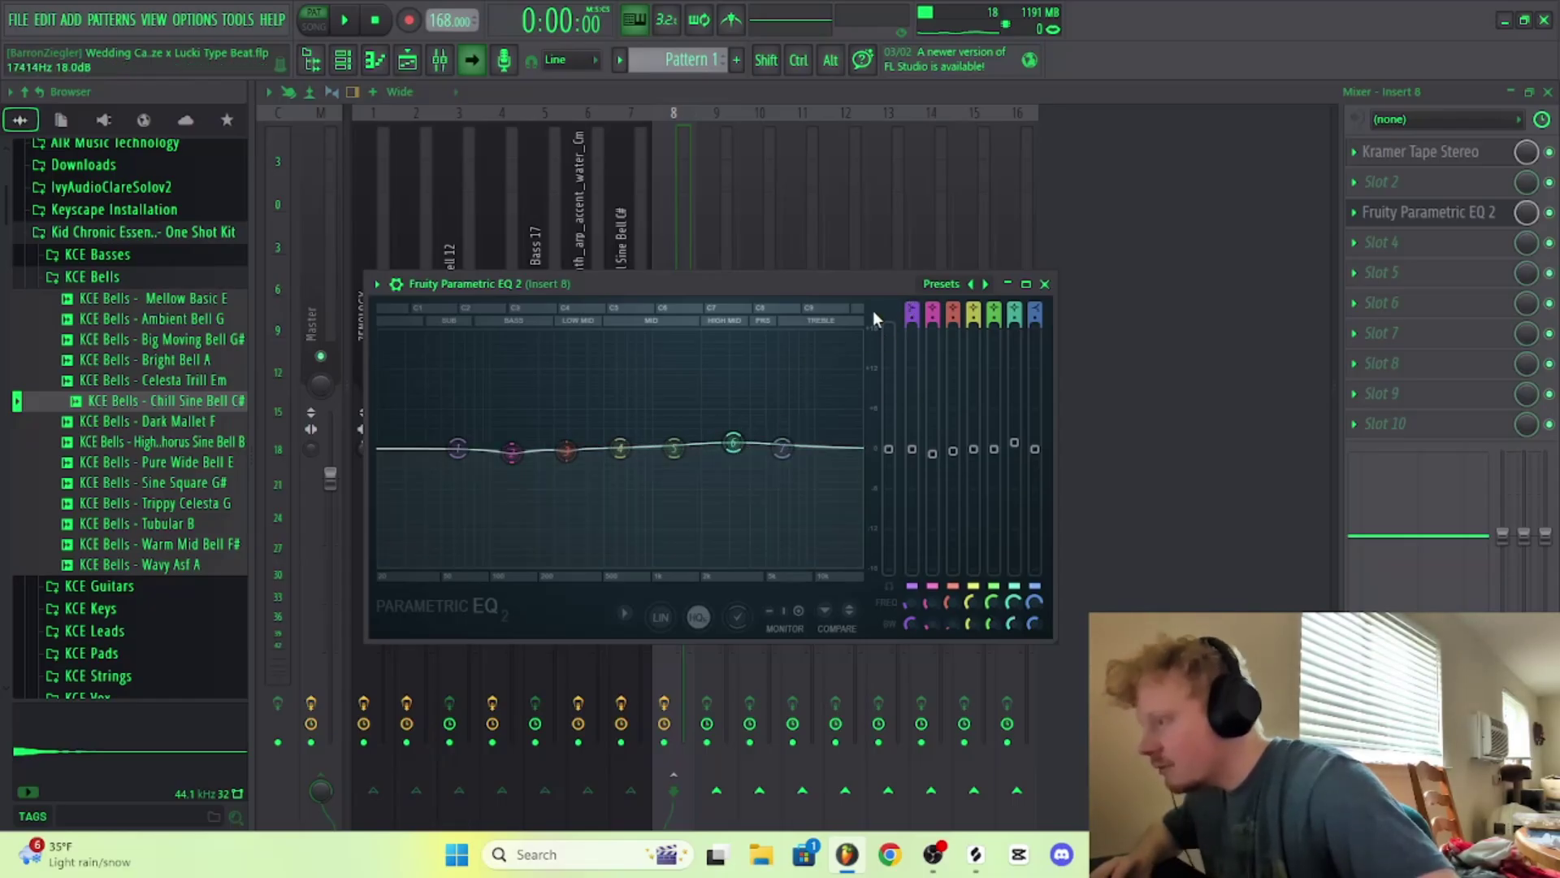
drag(912, 449, 907, 570)
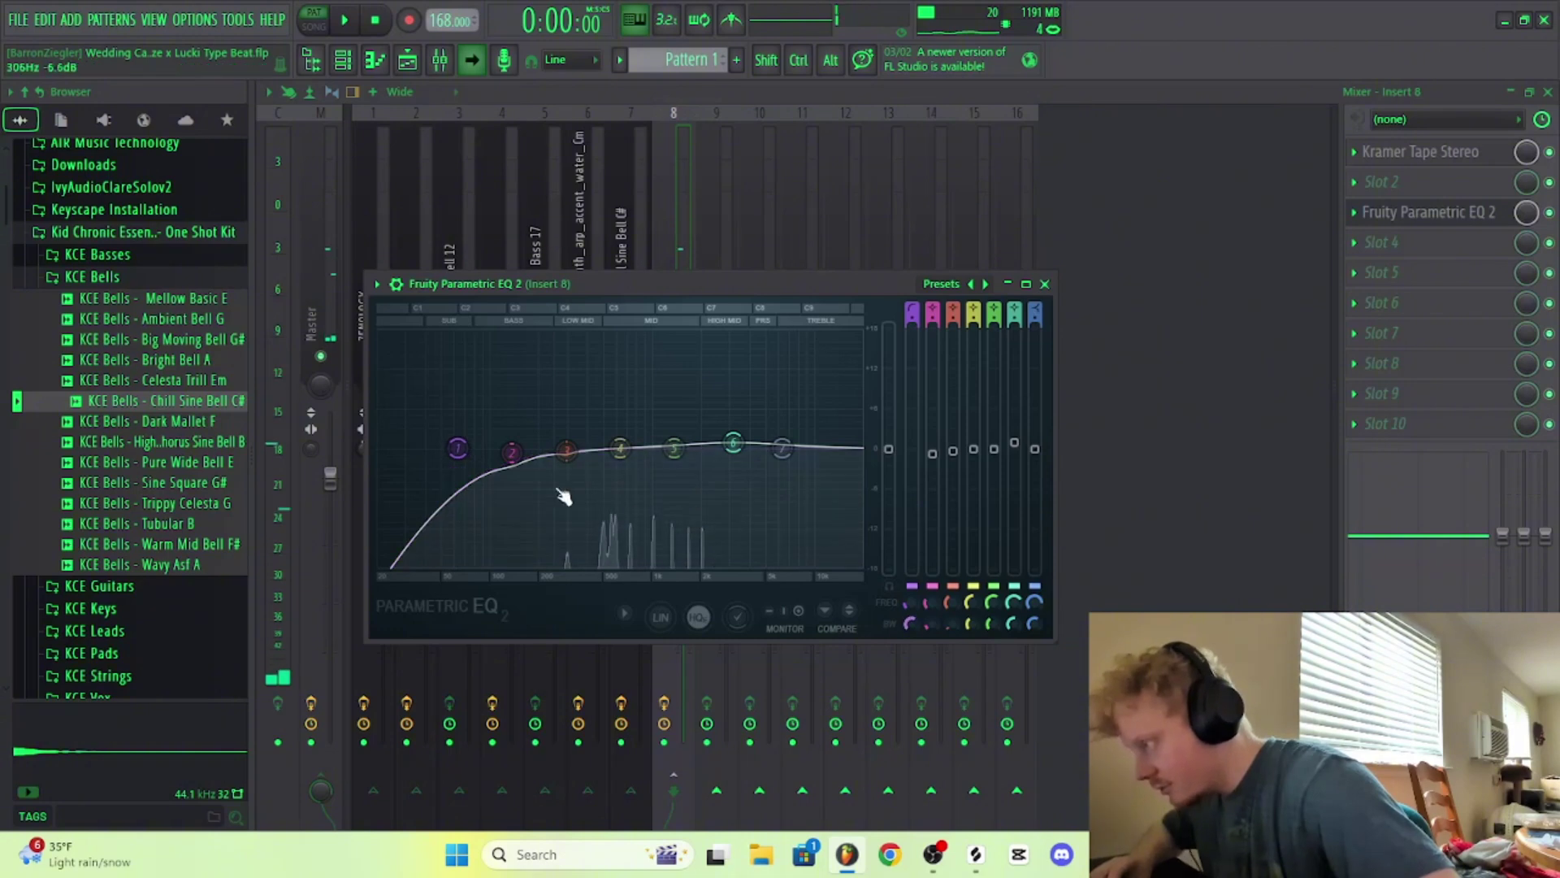
drag(458, 448, 526, 448)
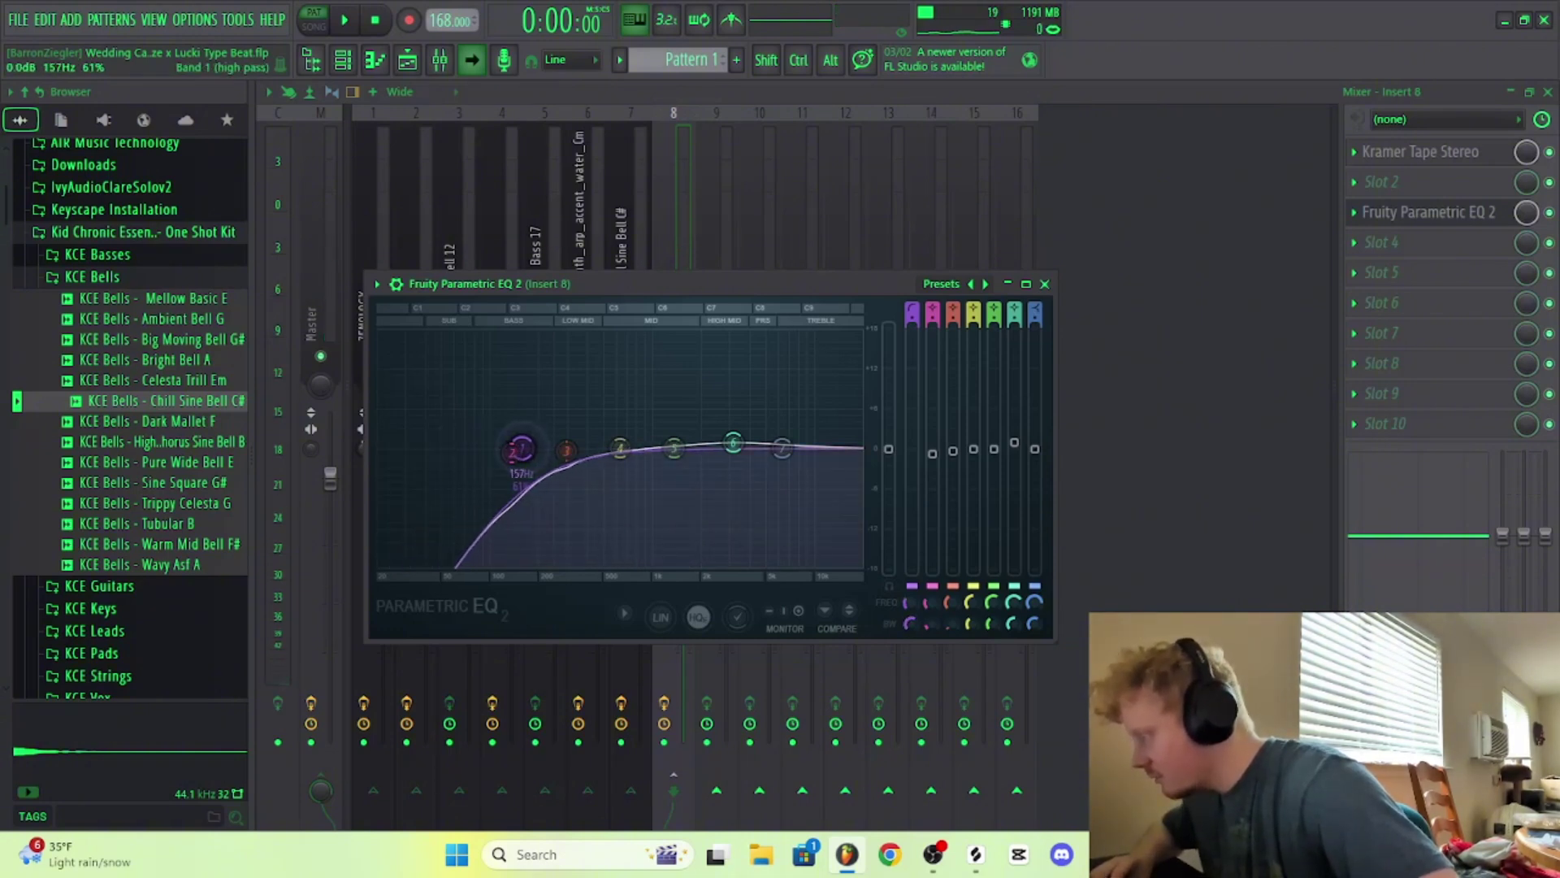
Step: Unmute all drum channels in the channel rack and audition the full pattern
click(355, 63)
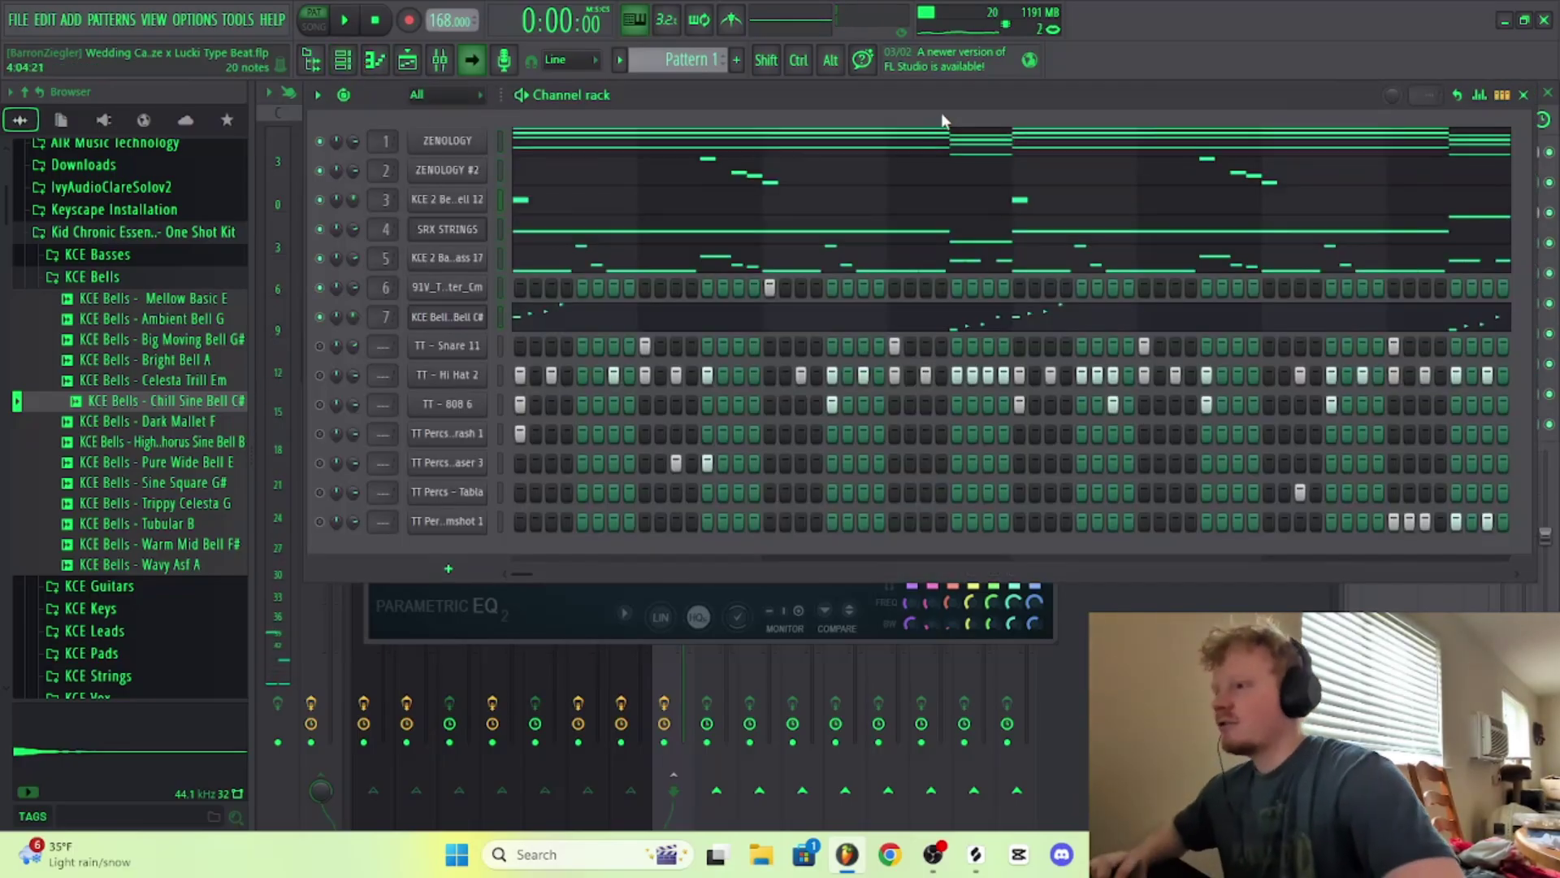
right_click(321, 352)
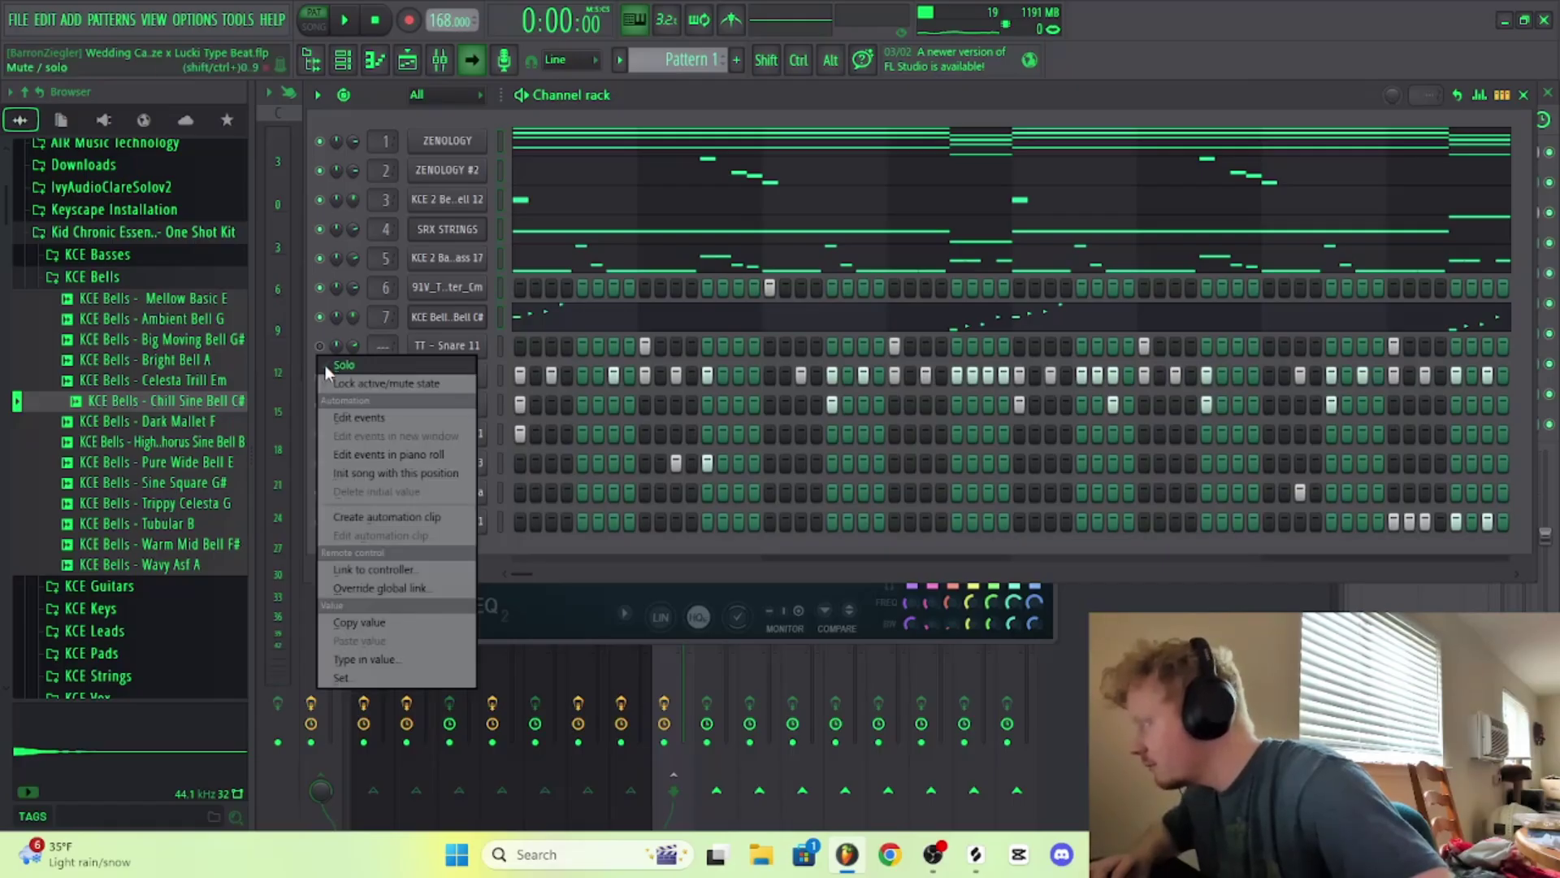
click(325, 364)
right_click(327, 352)
click(325, 358)
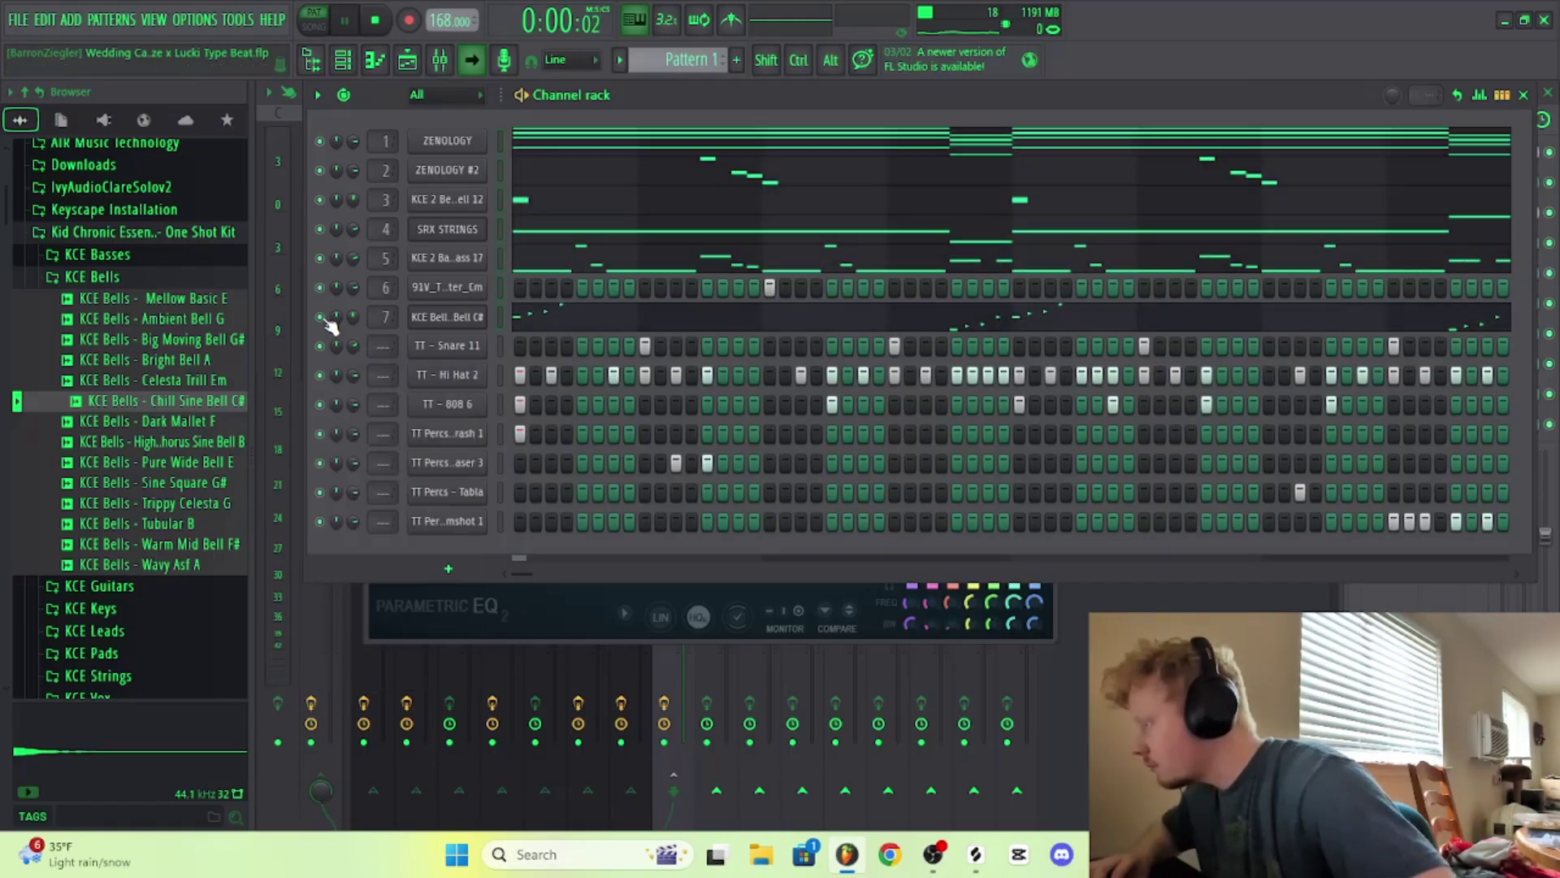
key(space)
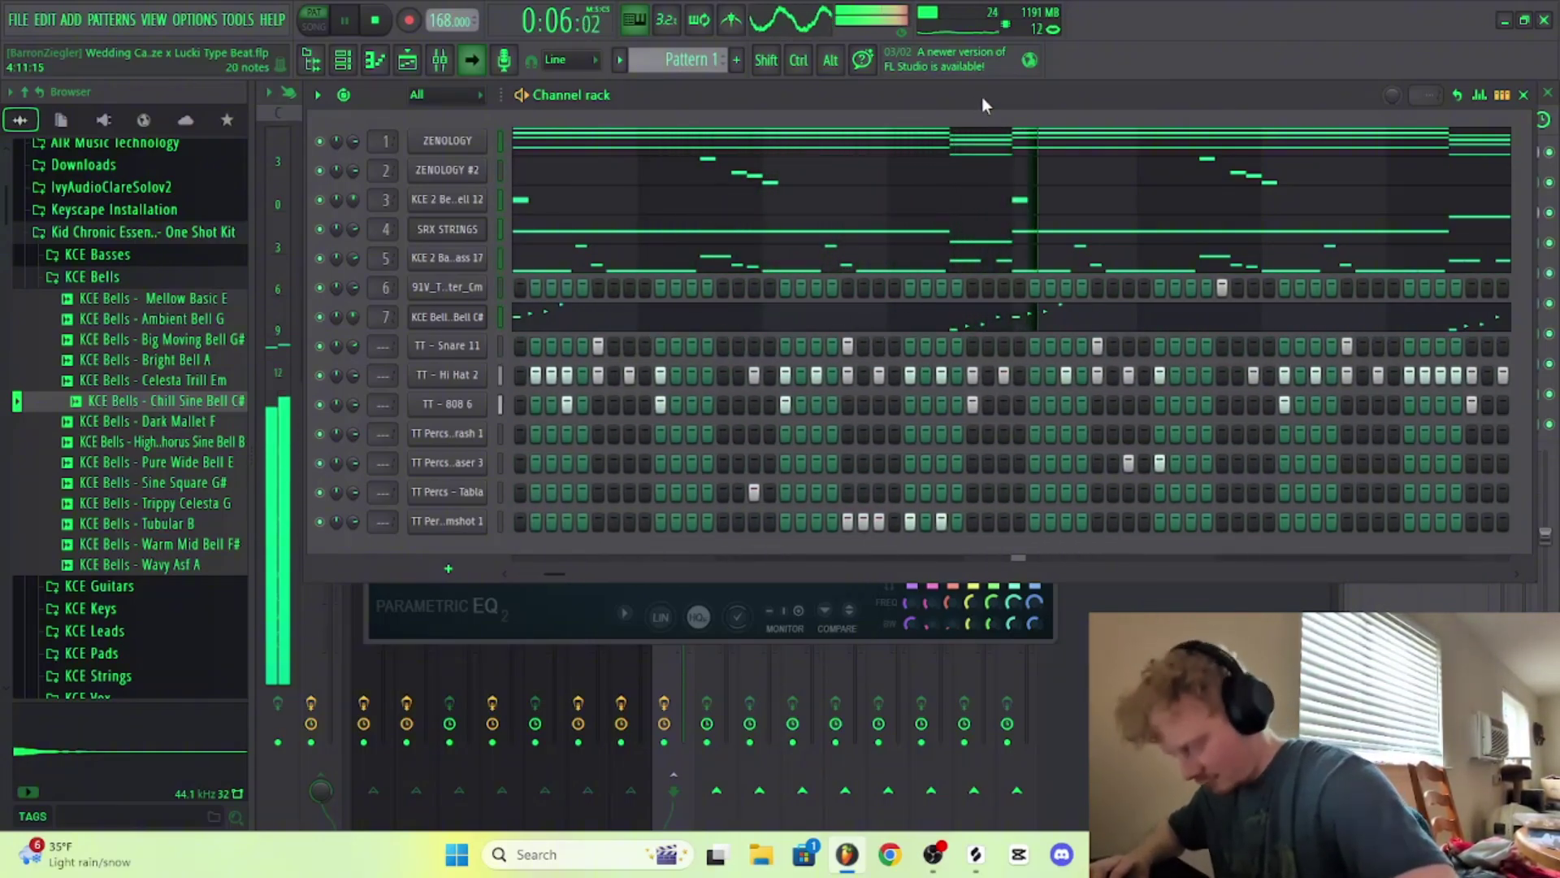
key(space)
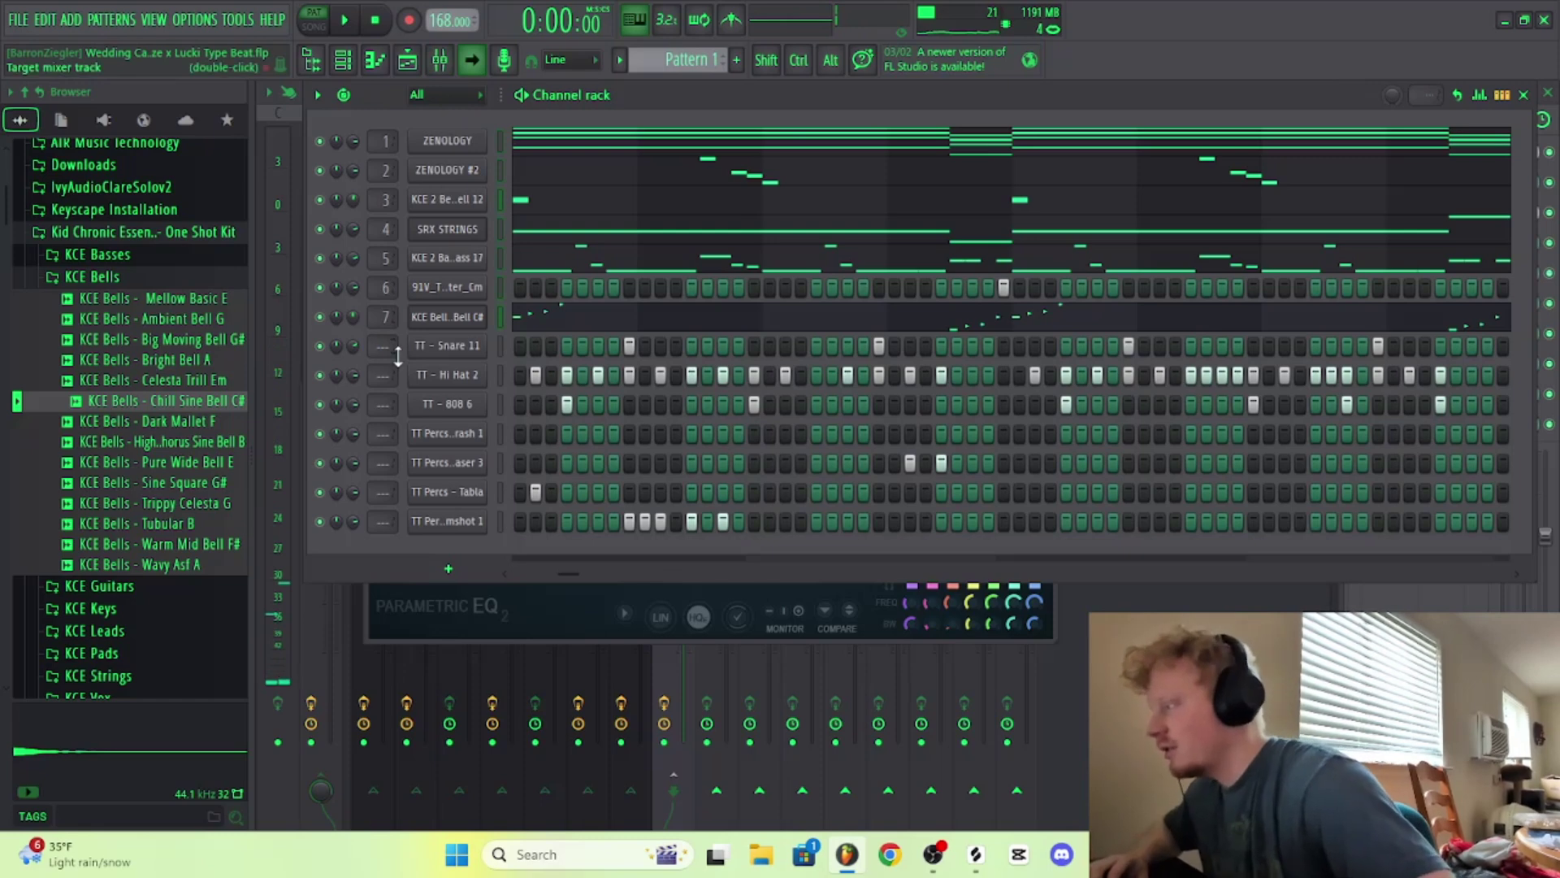
Step: Link the drum channels from TT - Snare 11 to Rimshot 1 to mixer tracks starting at Insert 9, and narrow the TT - 808 6 stereo image
click(485, 349)
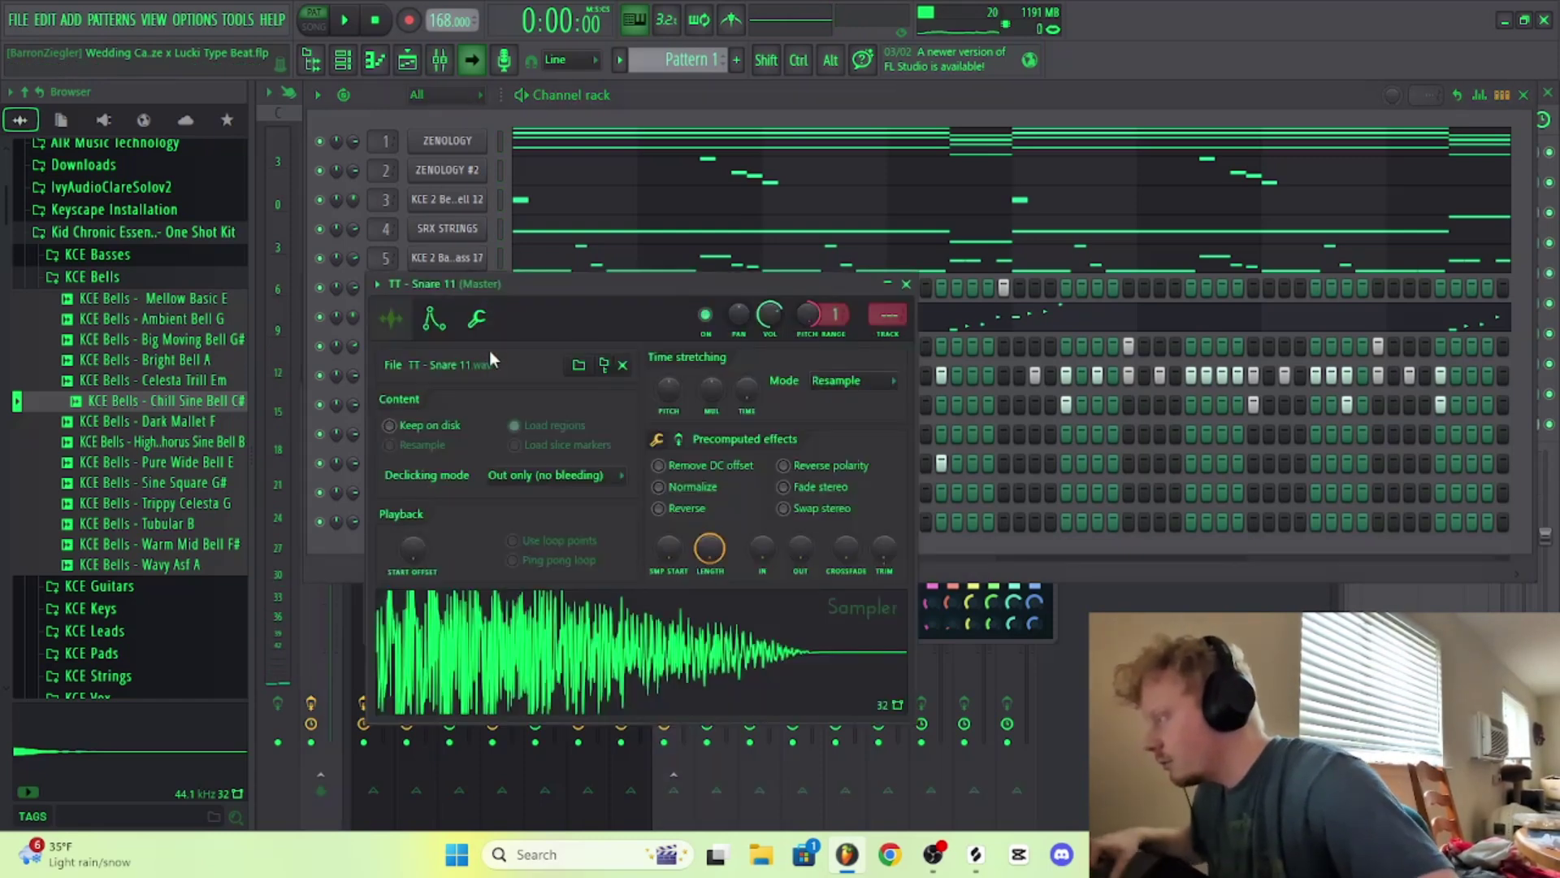
key(Escape)
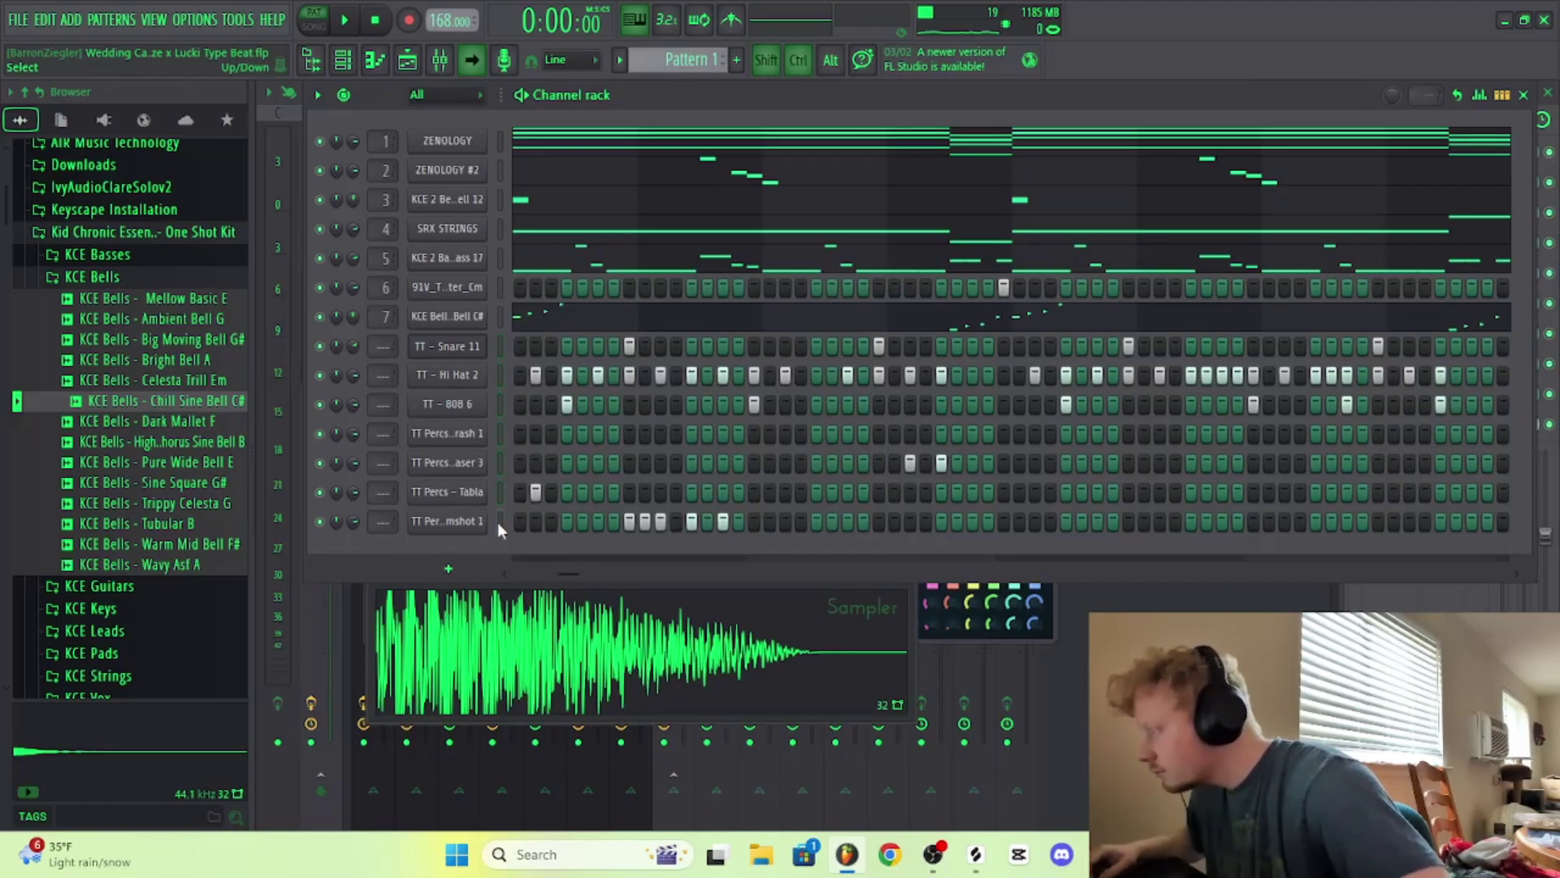
key(F9)
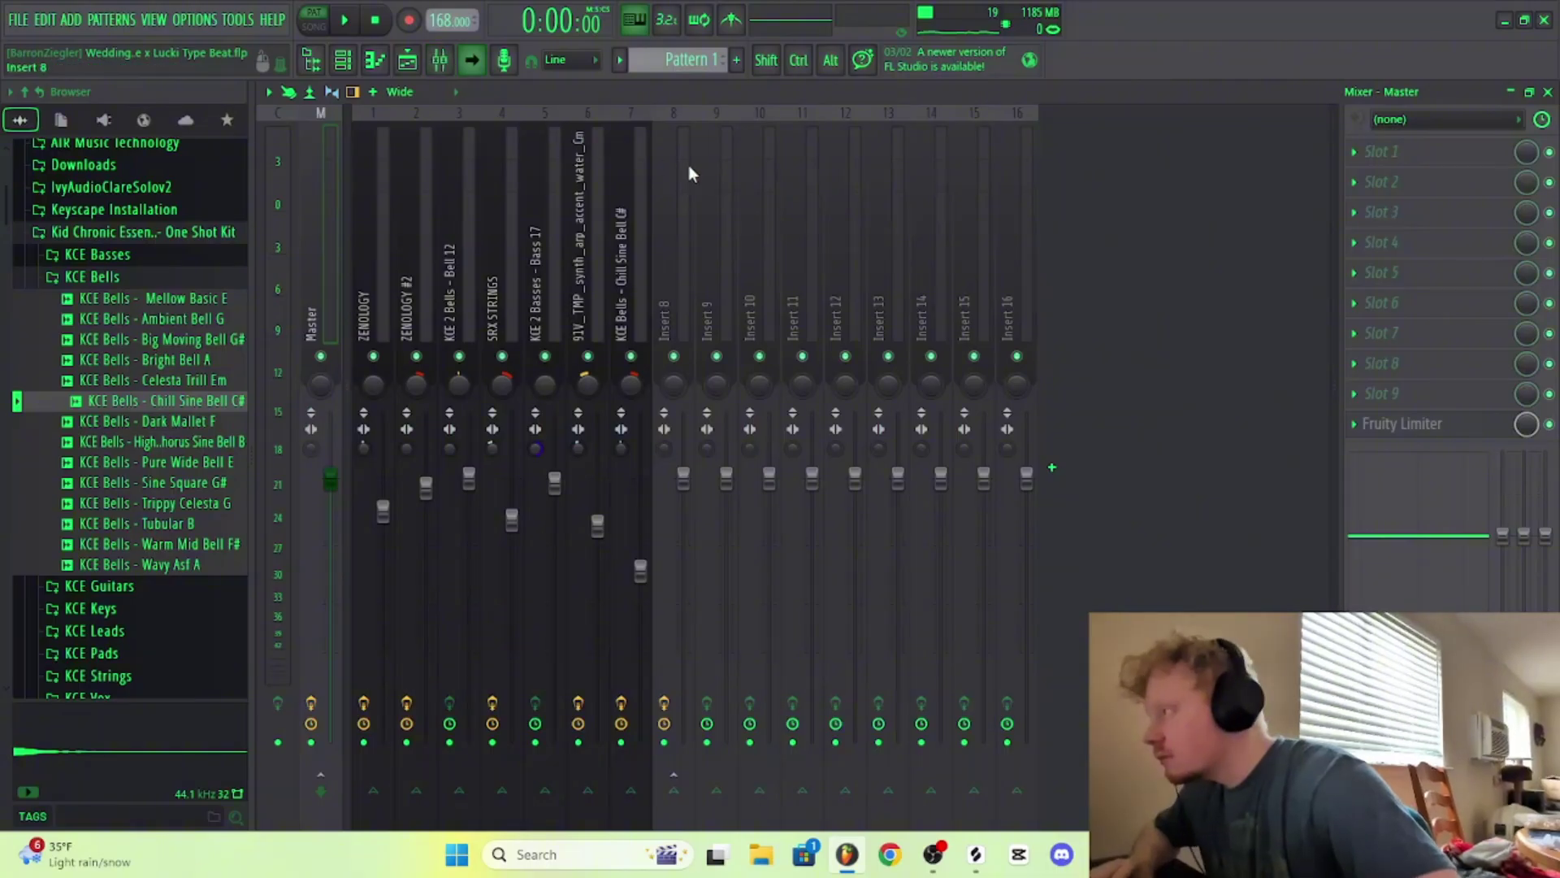
click(725, 169)
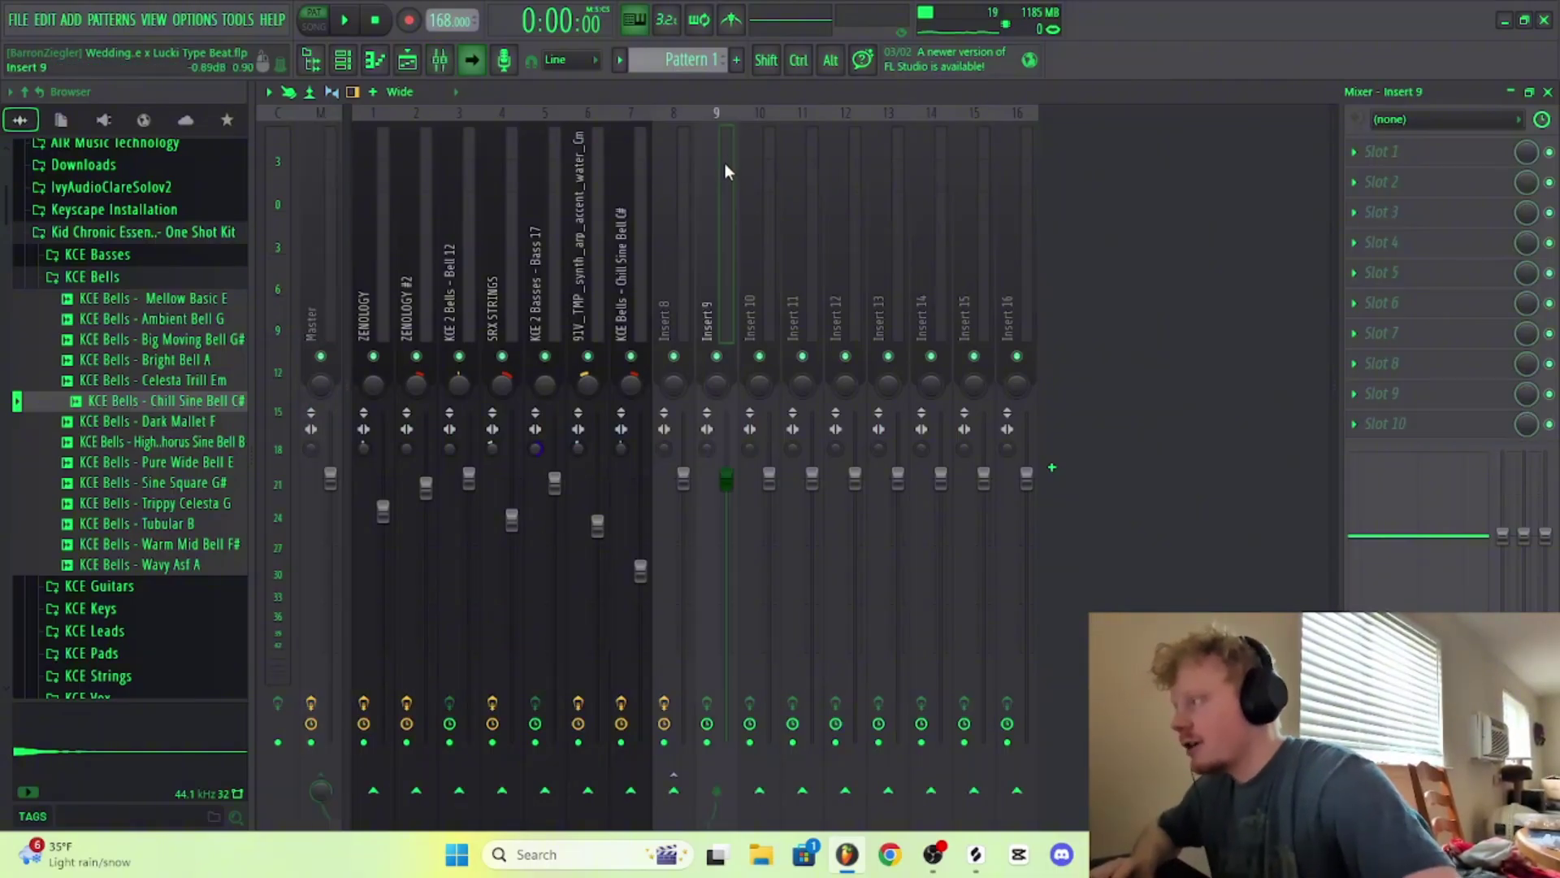
right_click(724, 164)
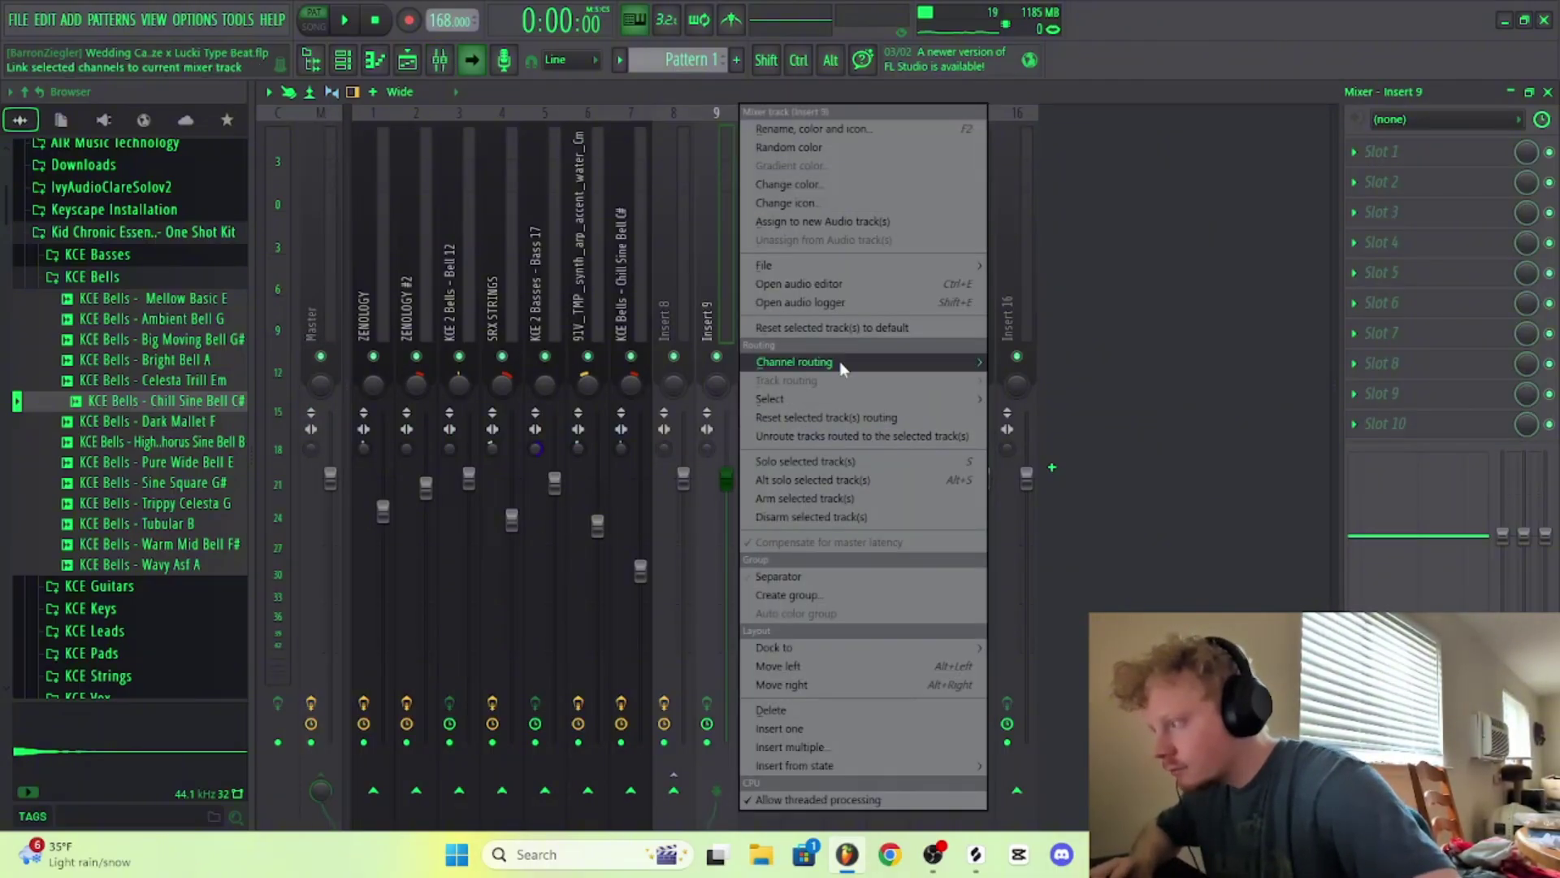
mouse_move(842, 361)
click(1065, 379)
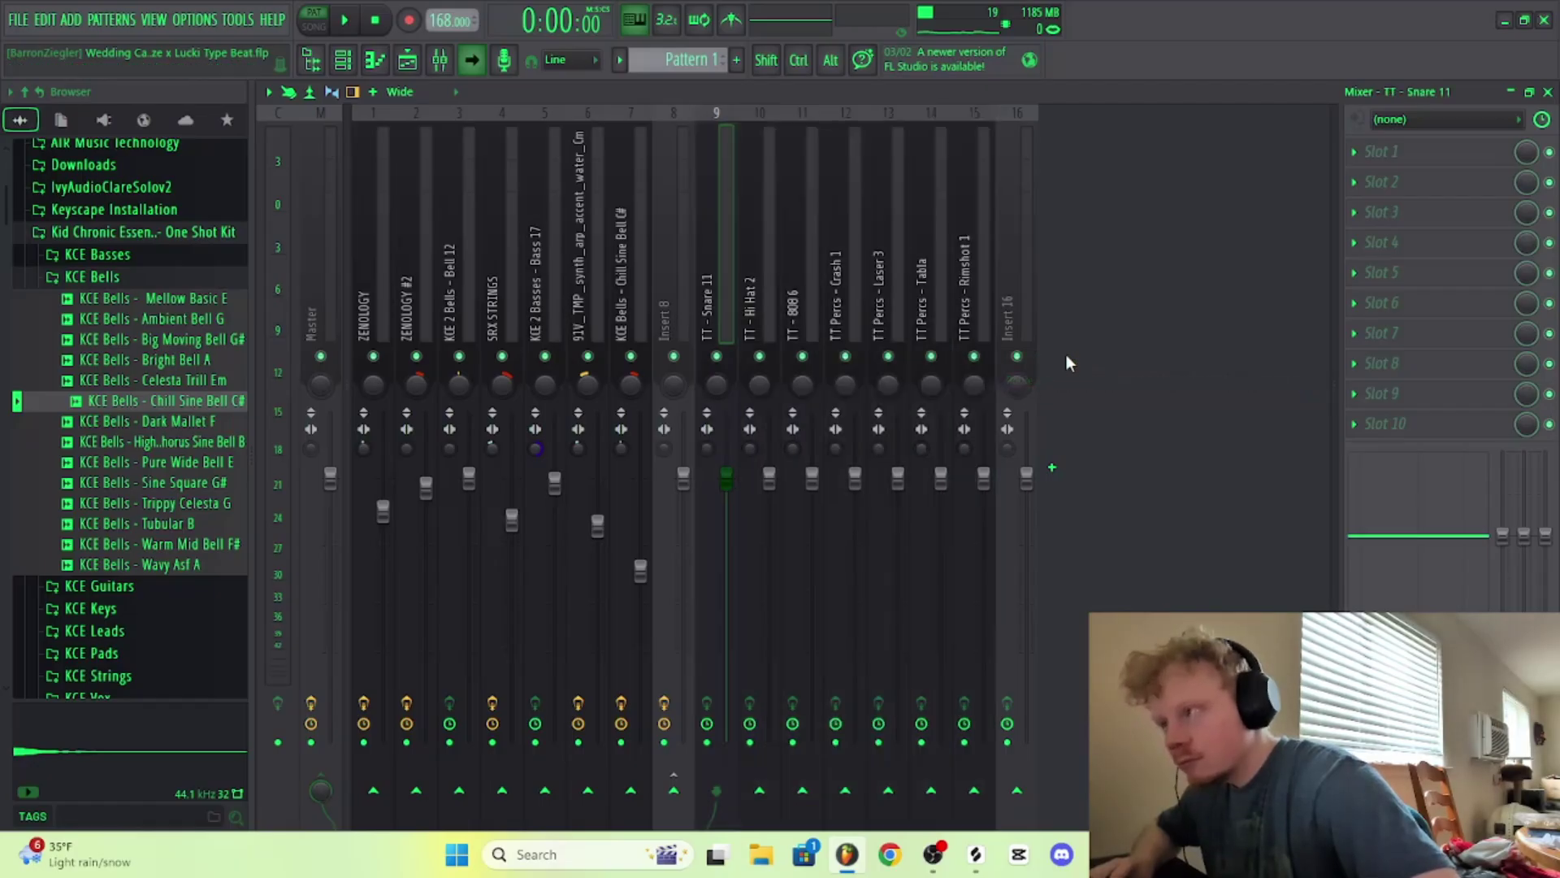
click(795, 284)
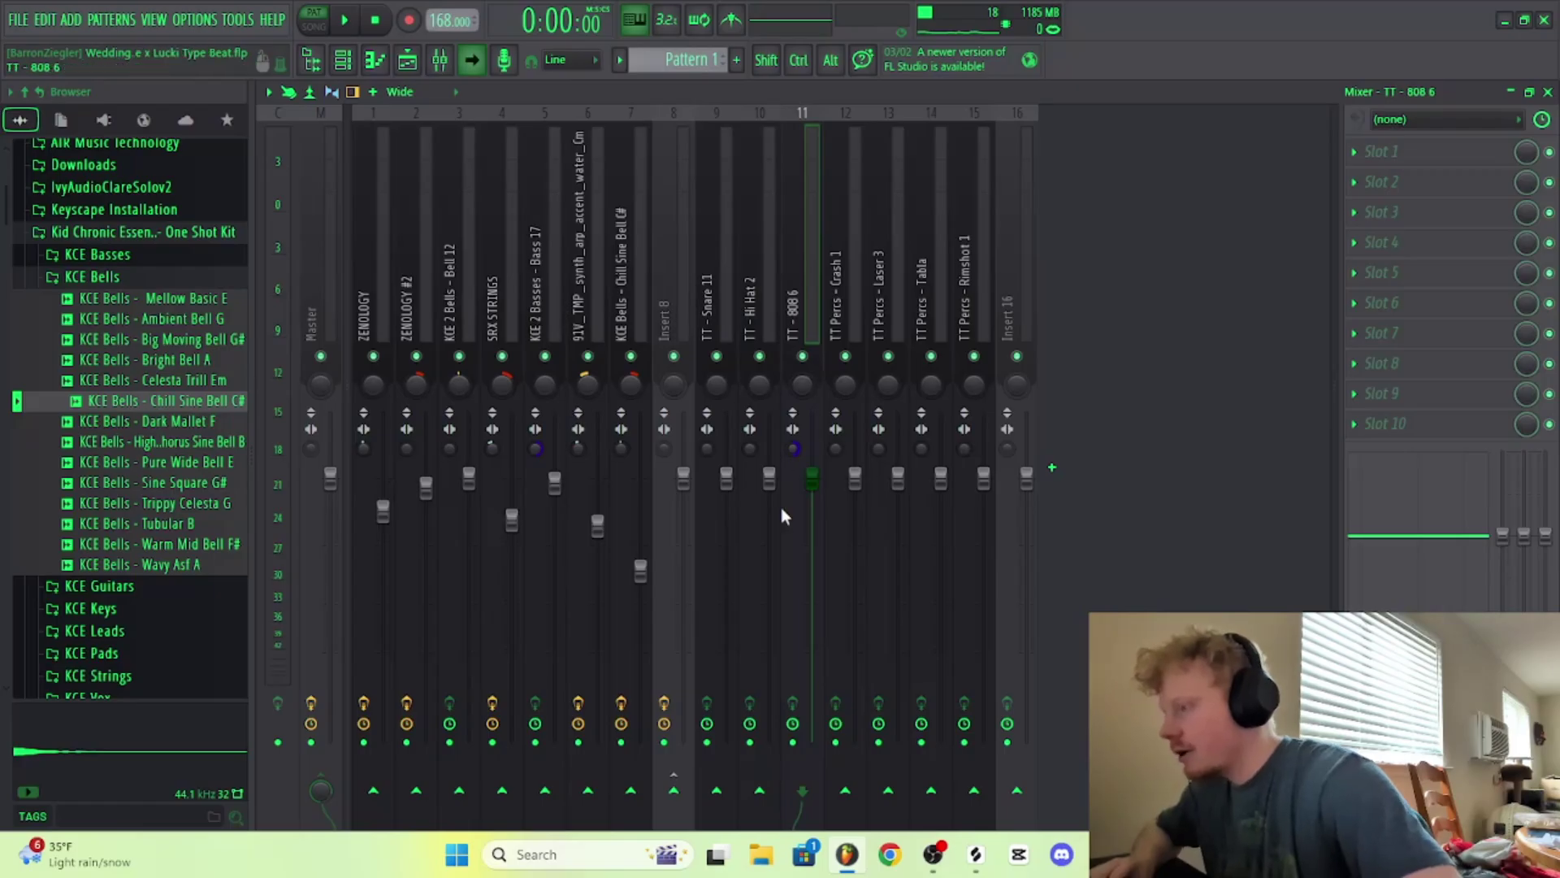
Step: Replace the Fruity Limiter on the Master track with Fruity Soft Clipper, keeping its default settings
click(320, 146)
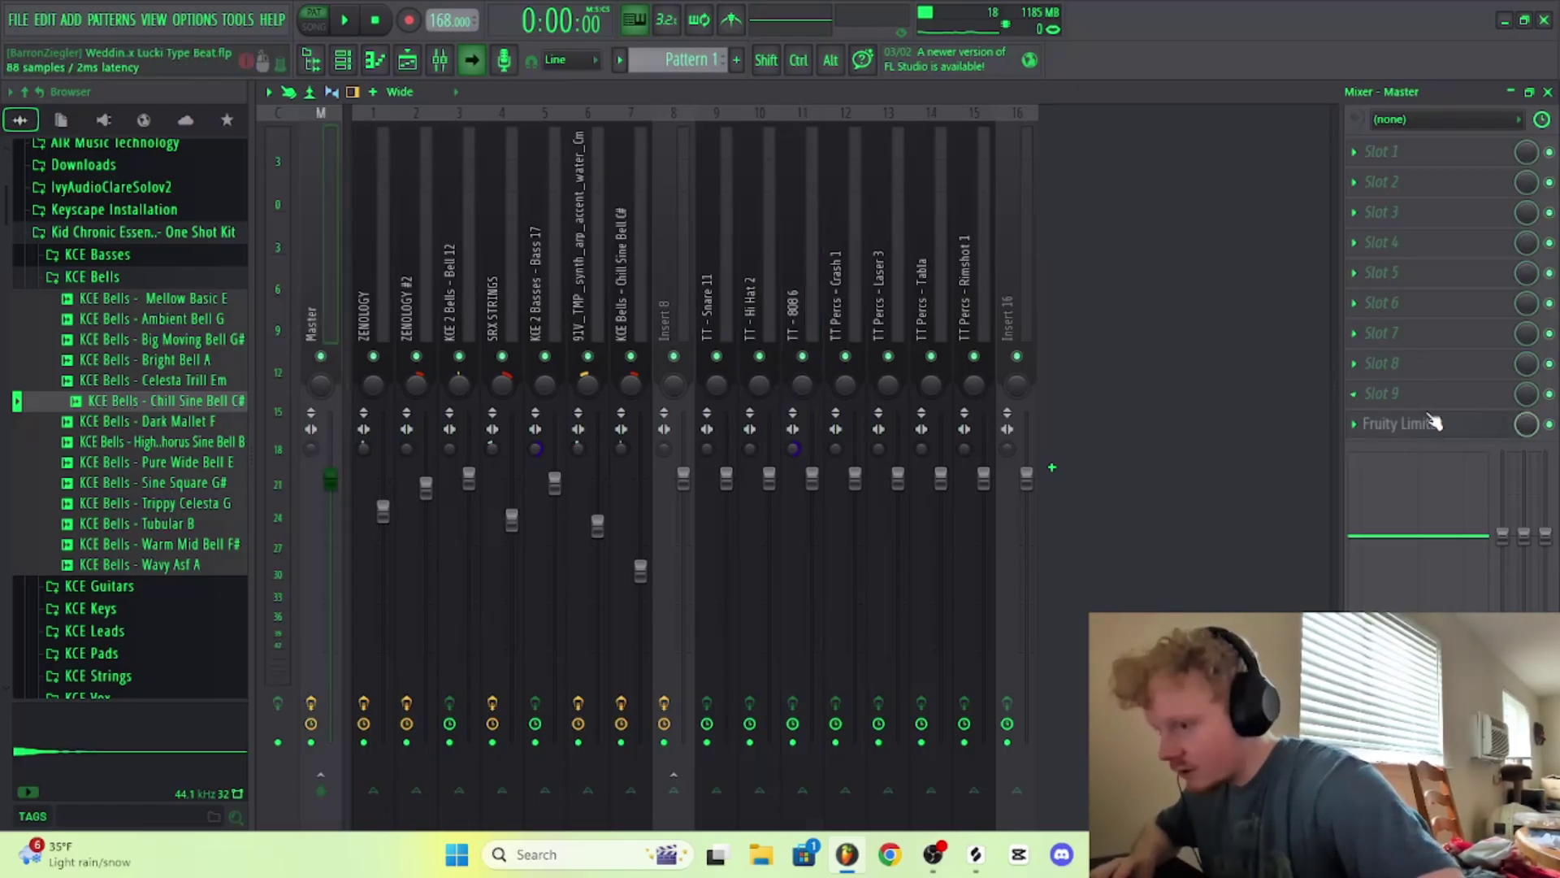
click(1353, 422)
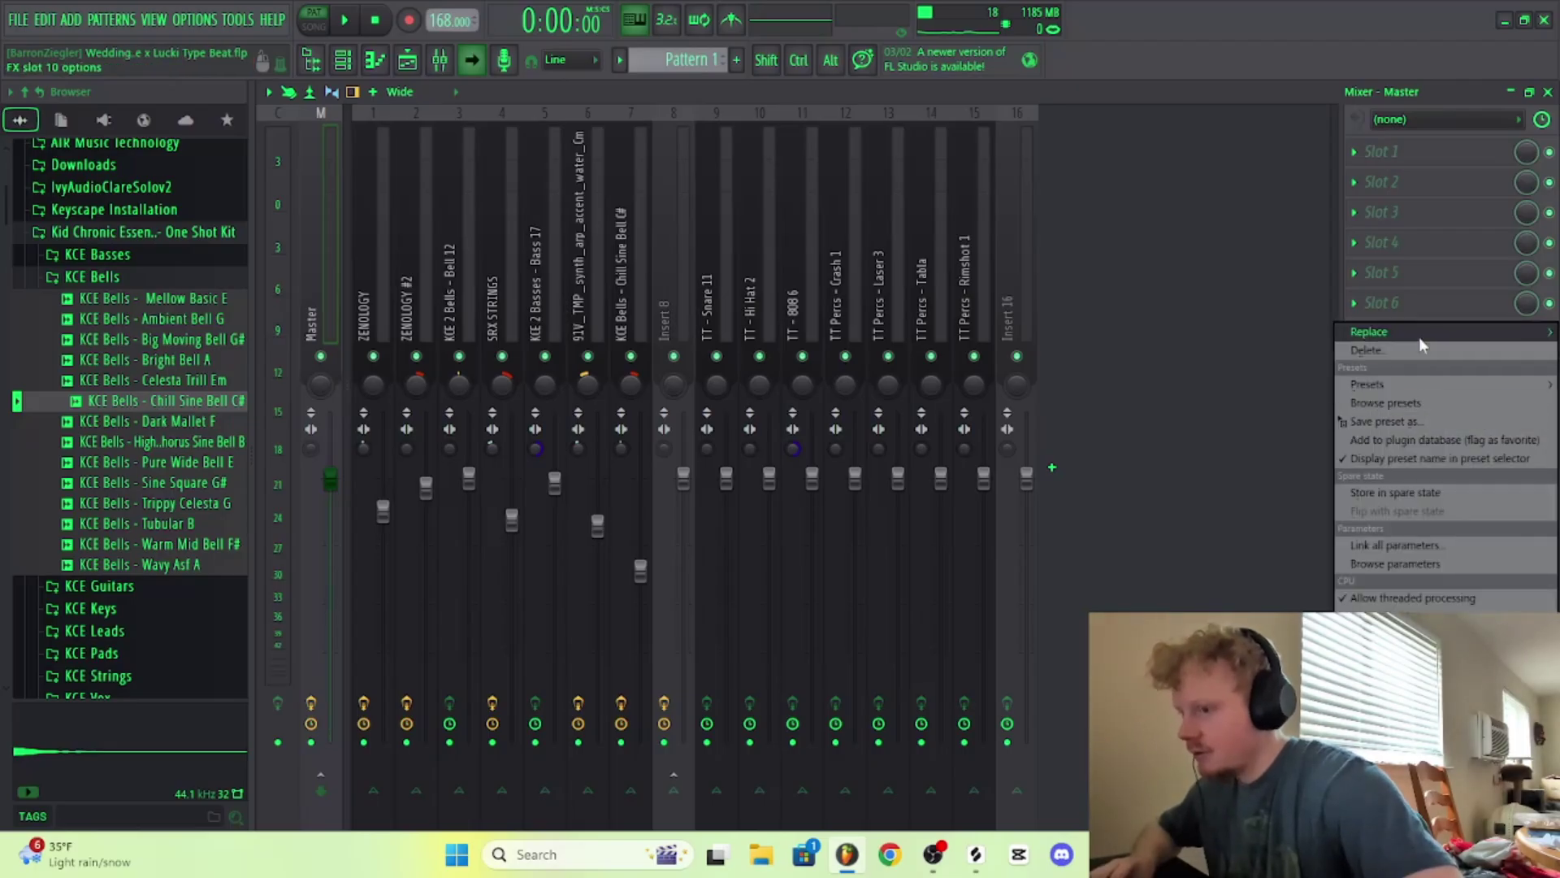
mouse_move(1427, 329)
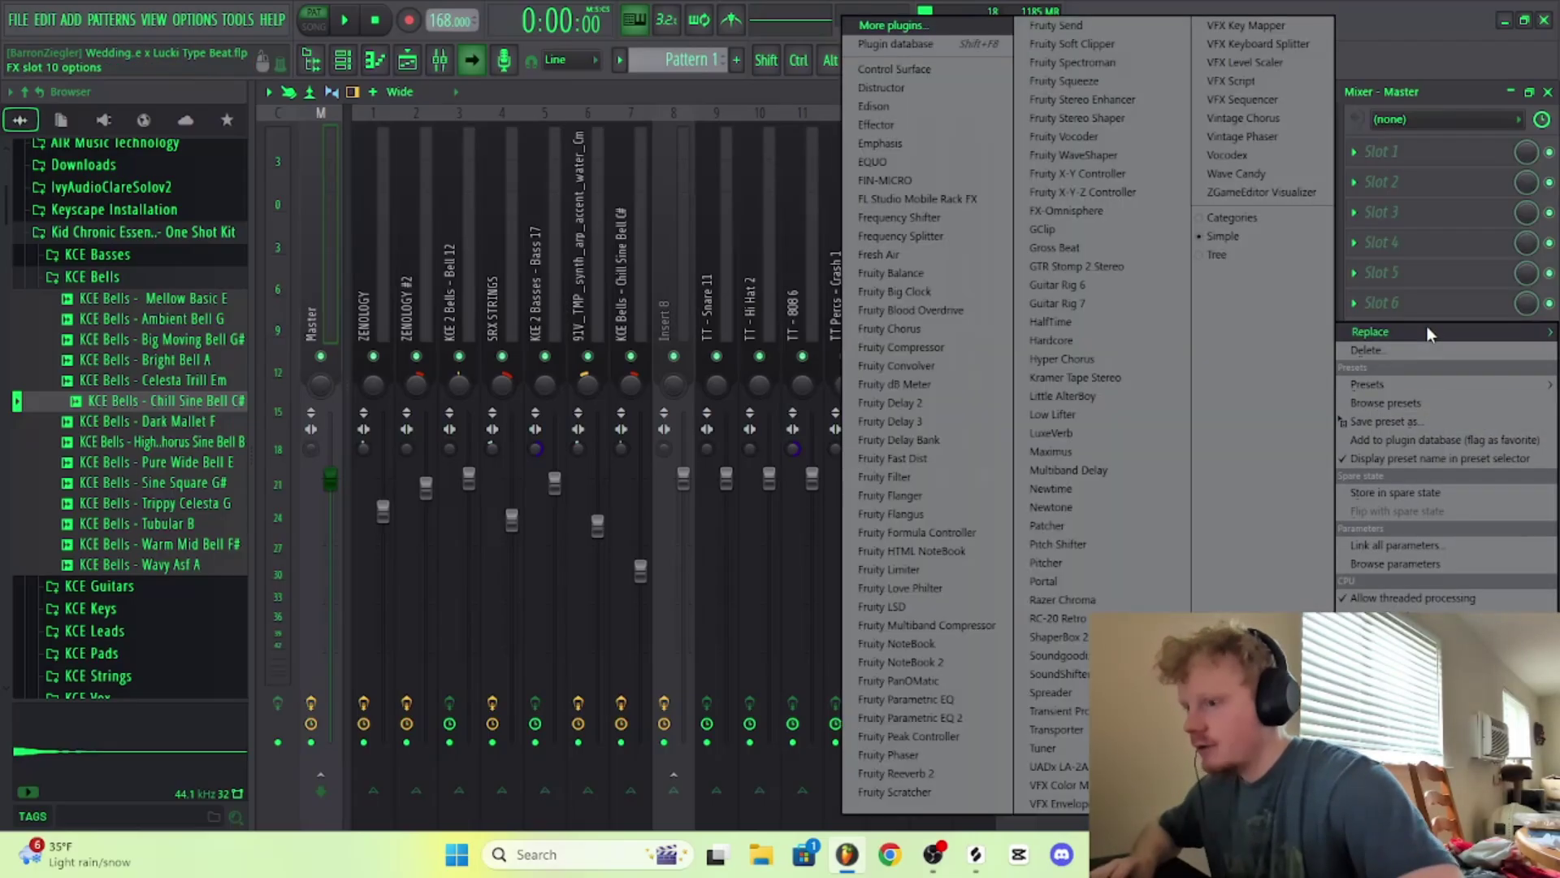
click(1090, 43)
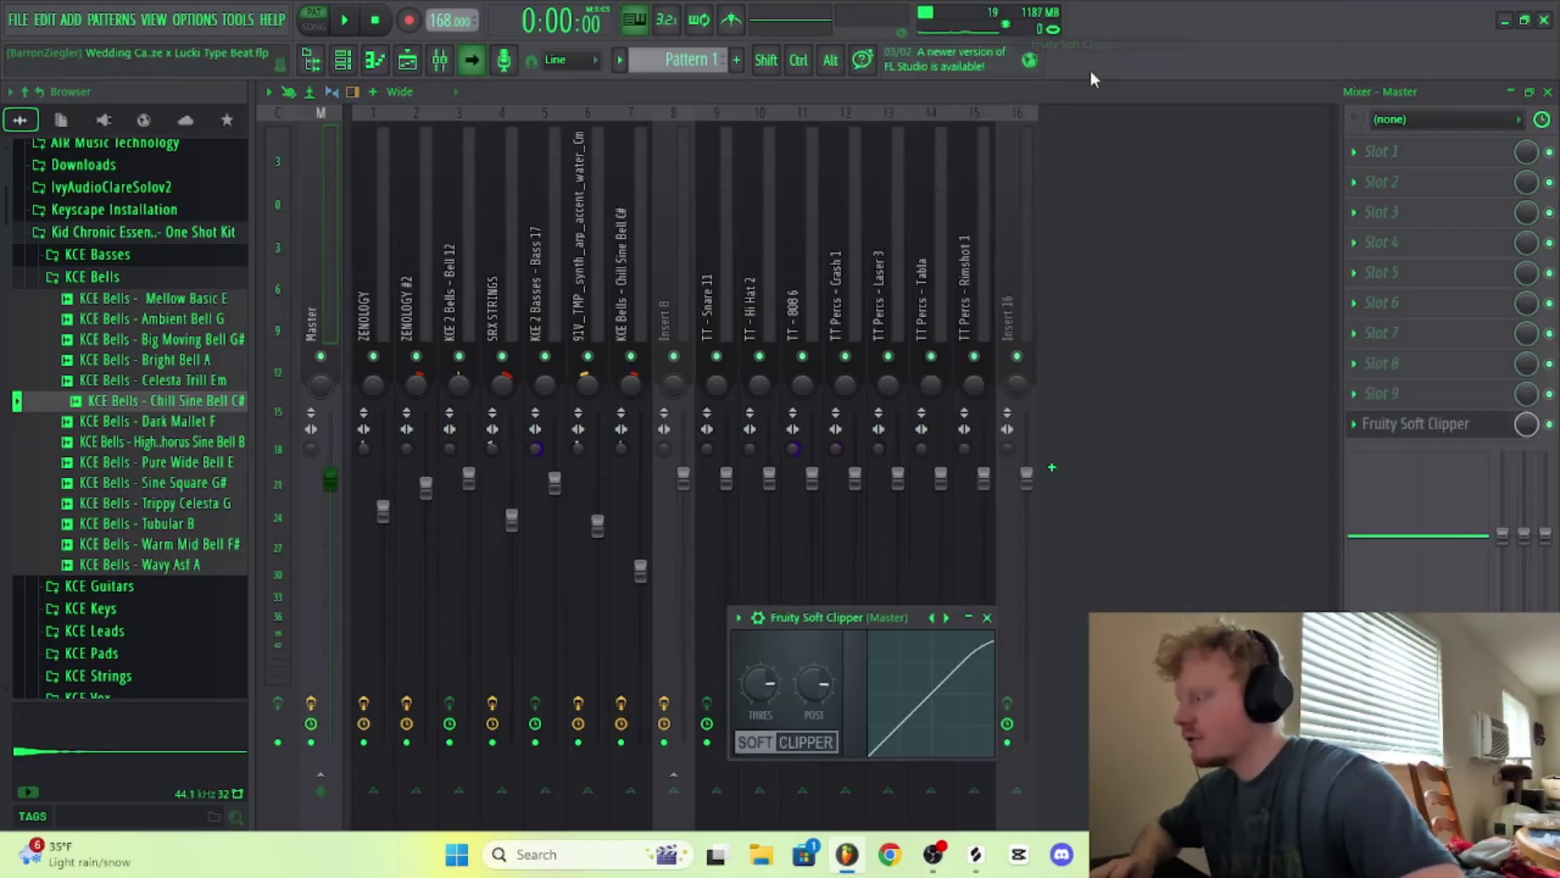
click(810, 86)
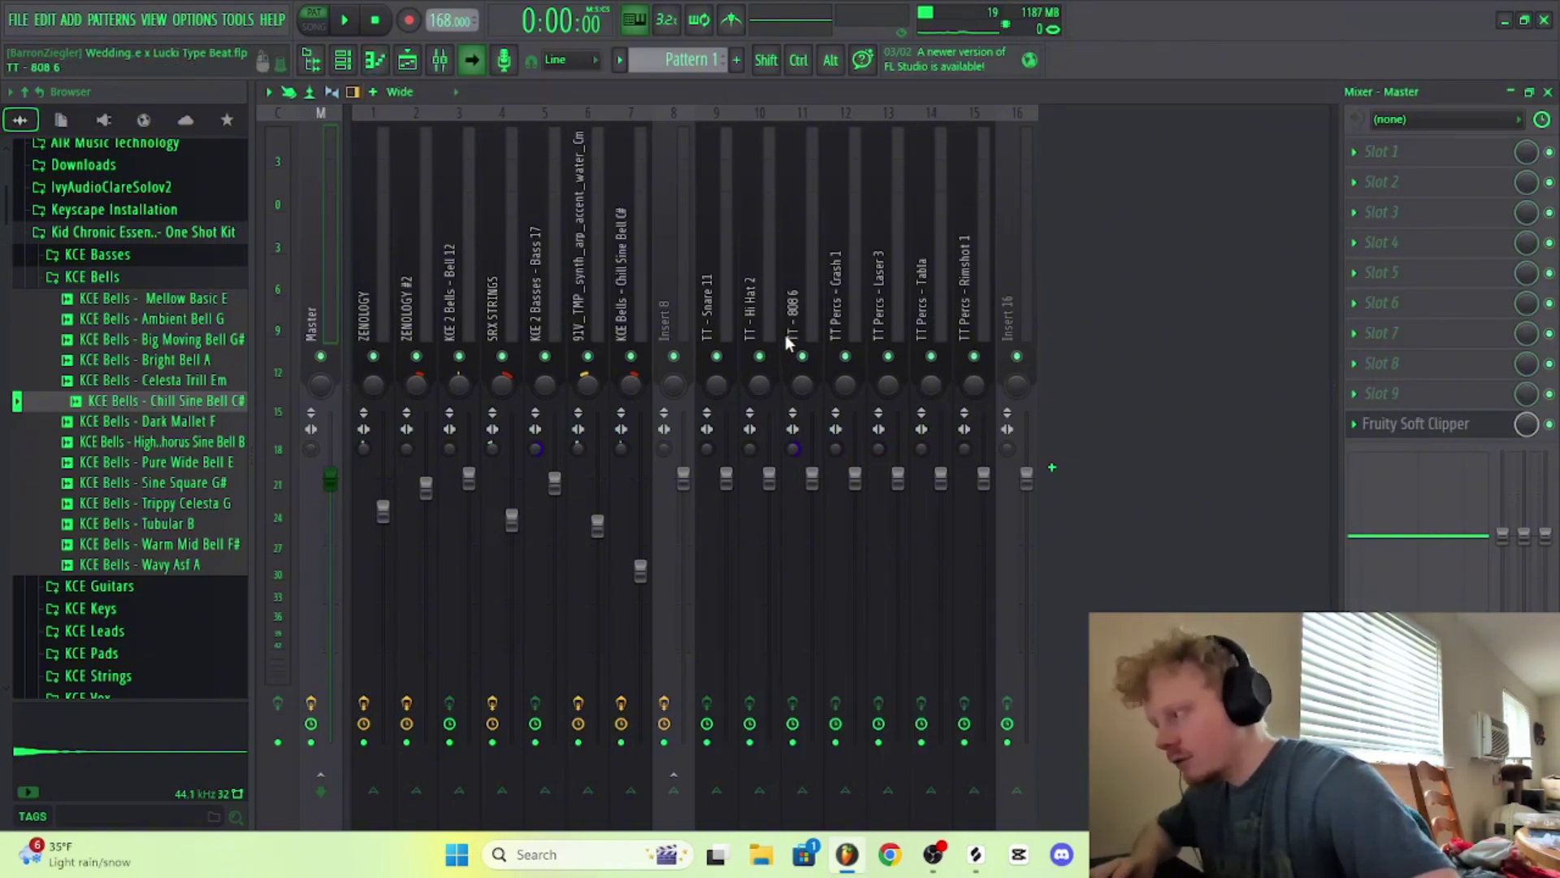
Step: Lower the TT - 808 6 mixer track volume slightly below 100% and audition the pattern to check its level
key(space)
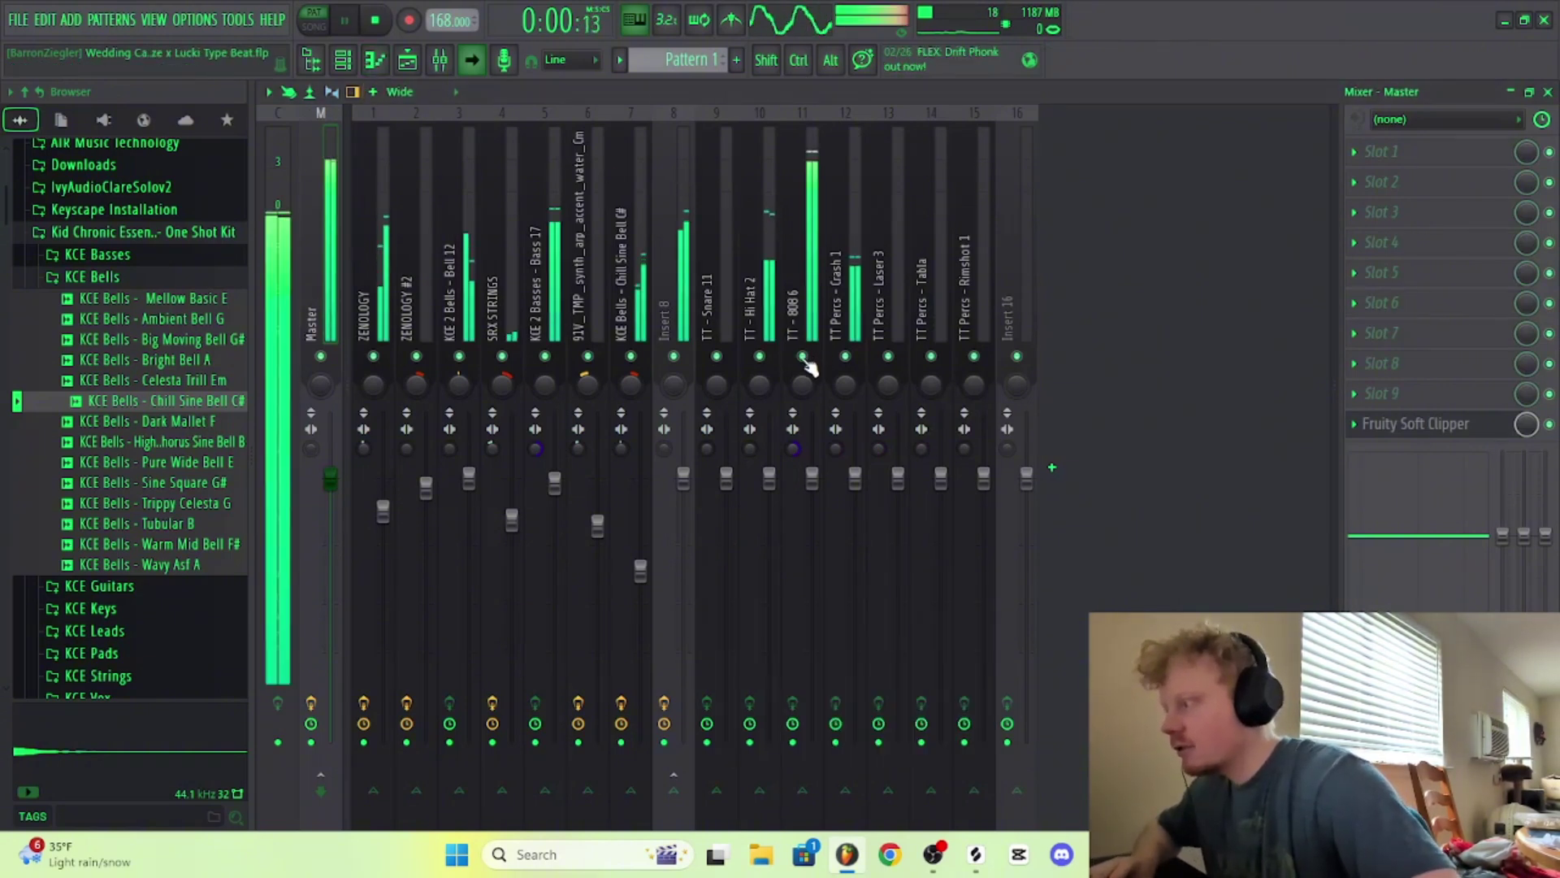
click(825, 217)
click(819, 216)
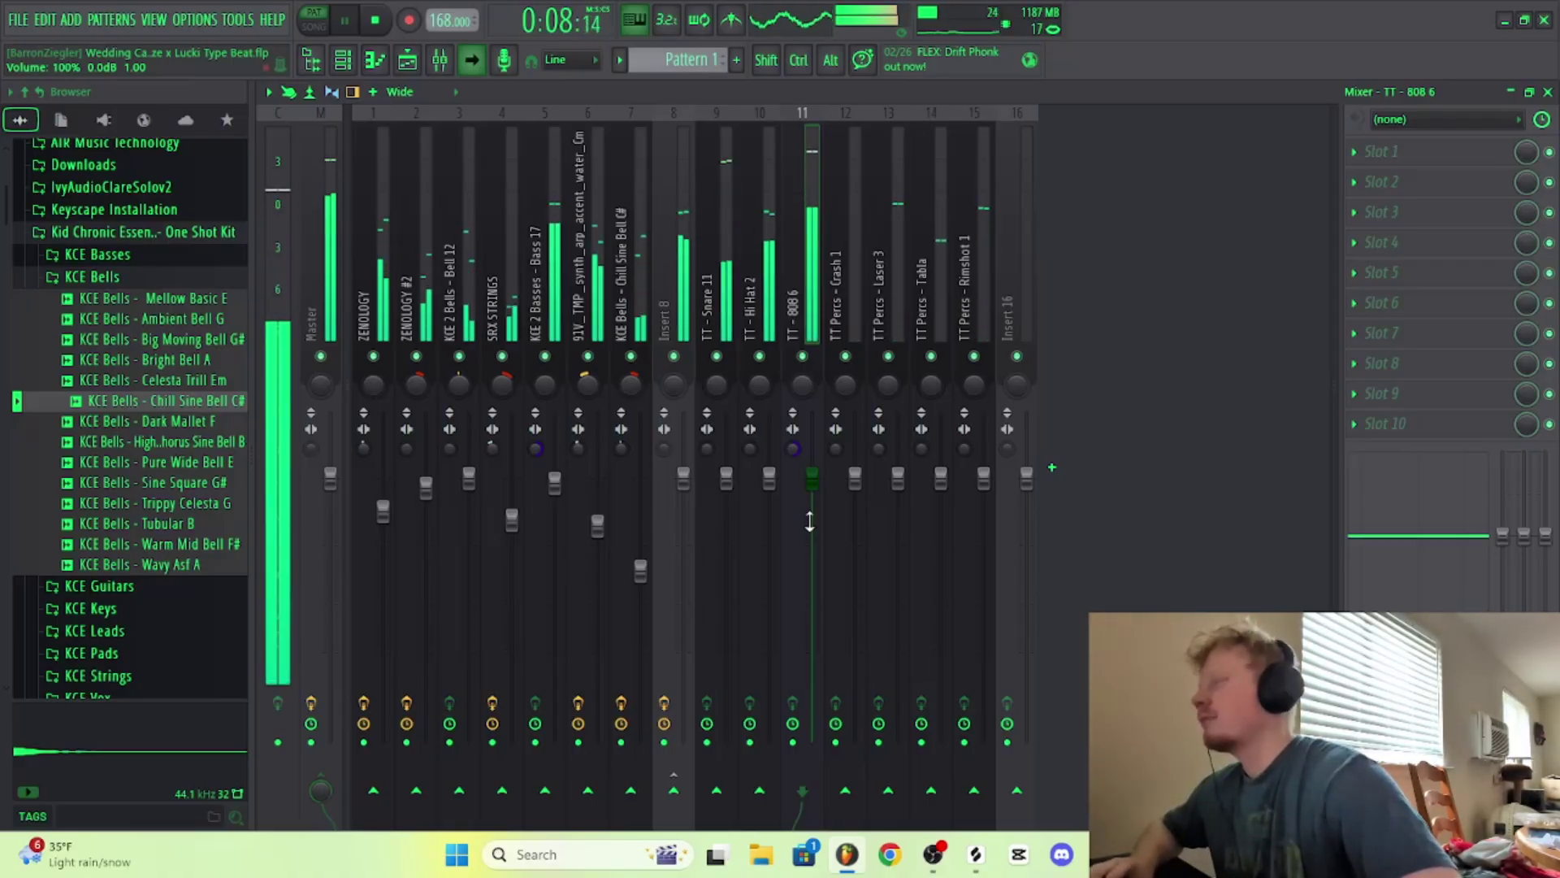
key(space)
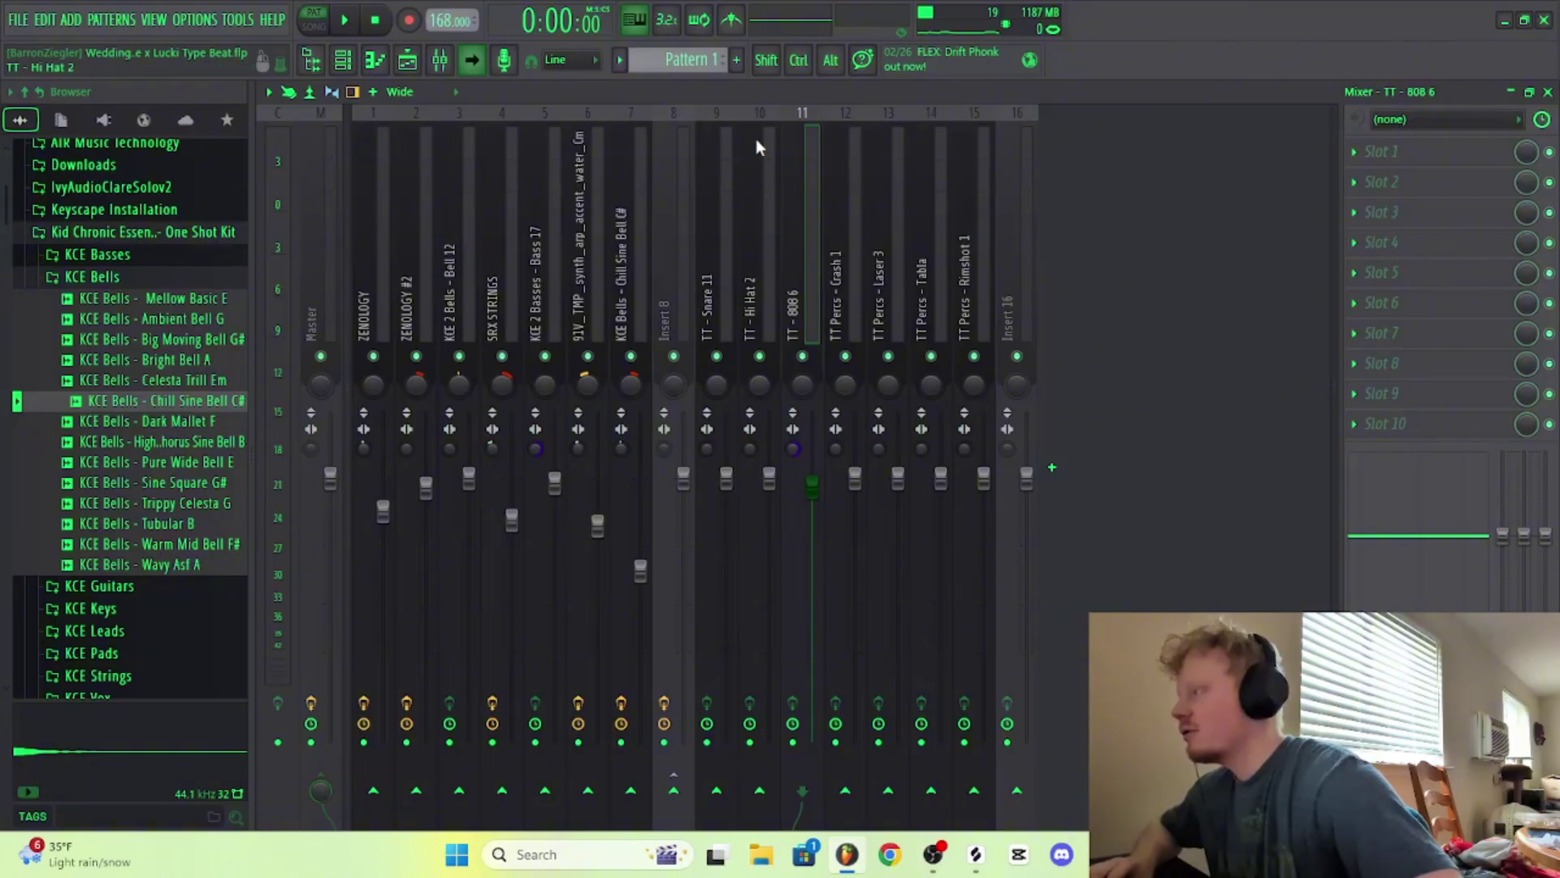
key(space)
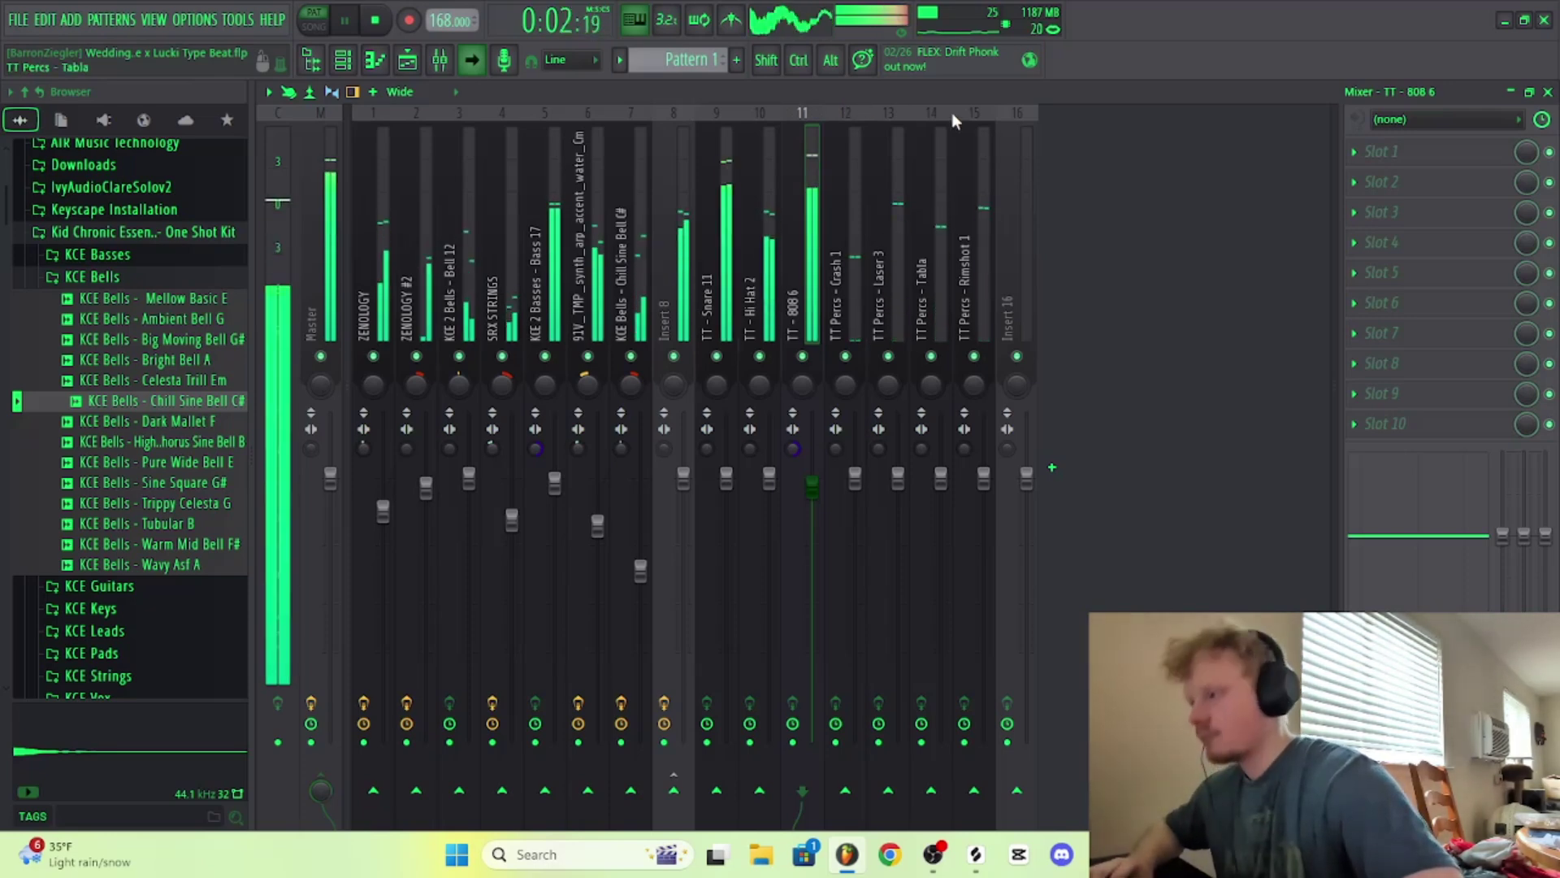
key(space)
Step: Lower the TT - Snare 11 track volume to roughly 90%, balancing it against the playing pattern
click(718, 167)
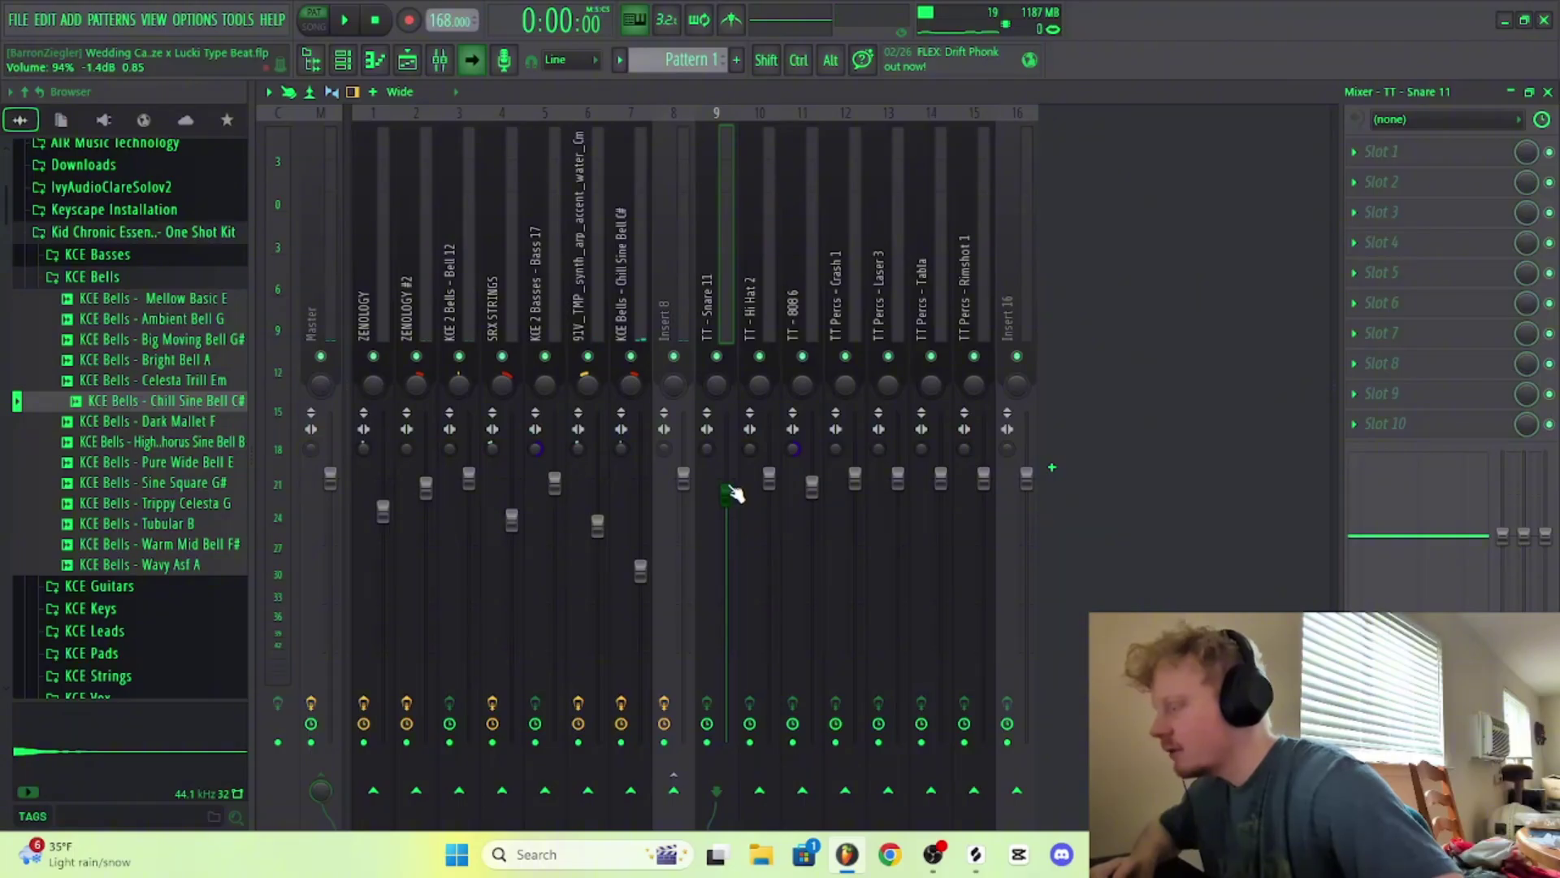
key(space)
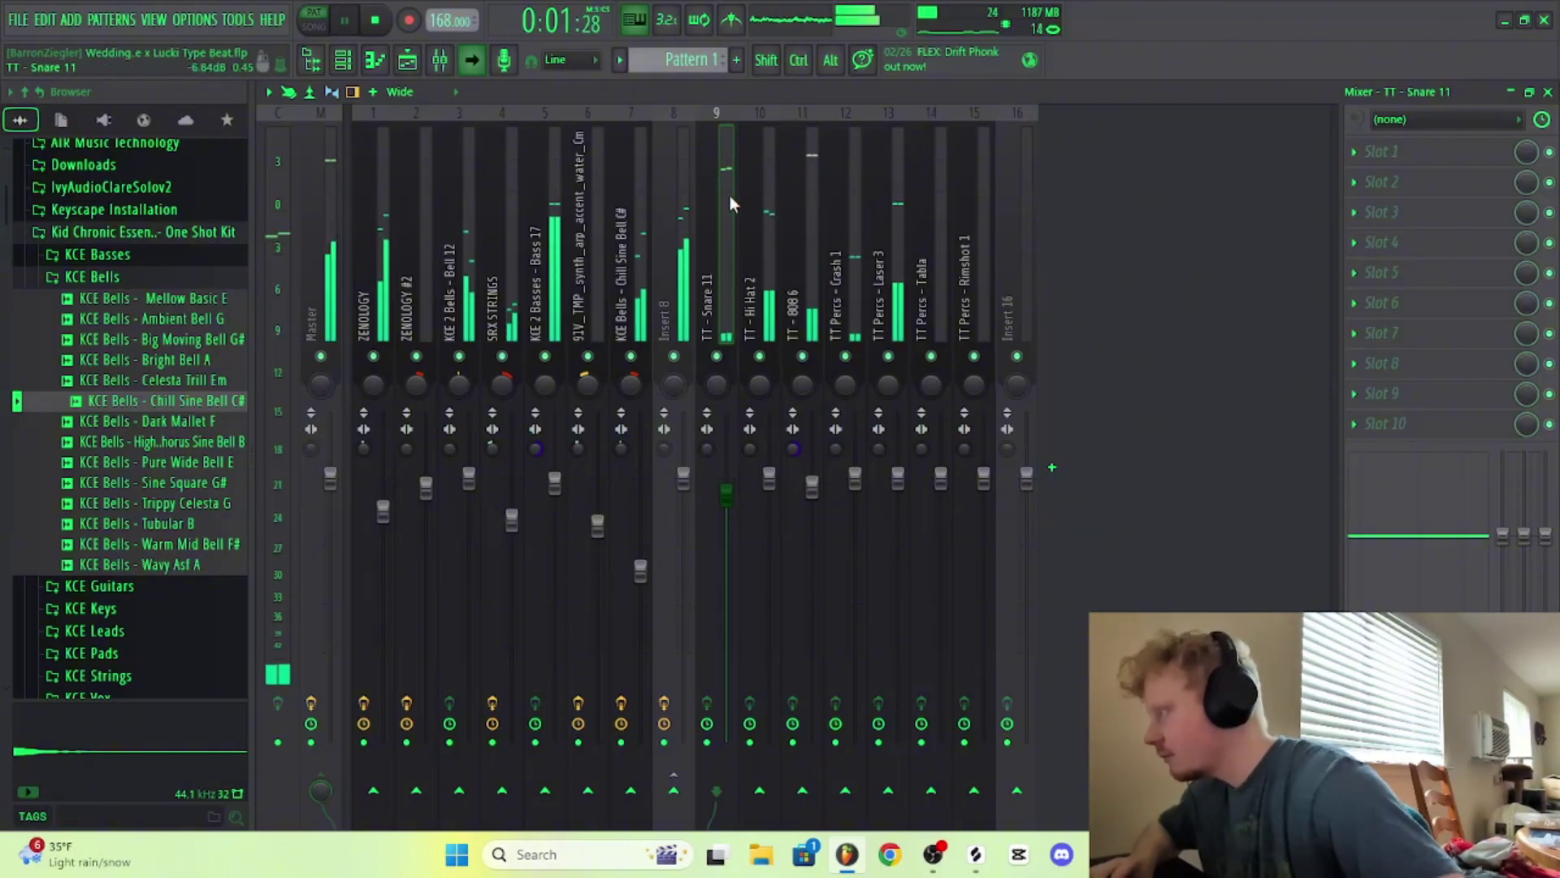
key(space)
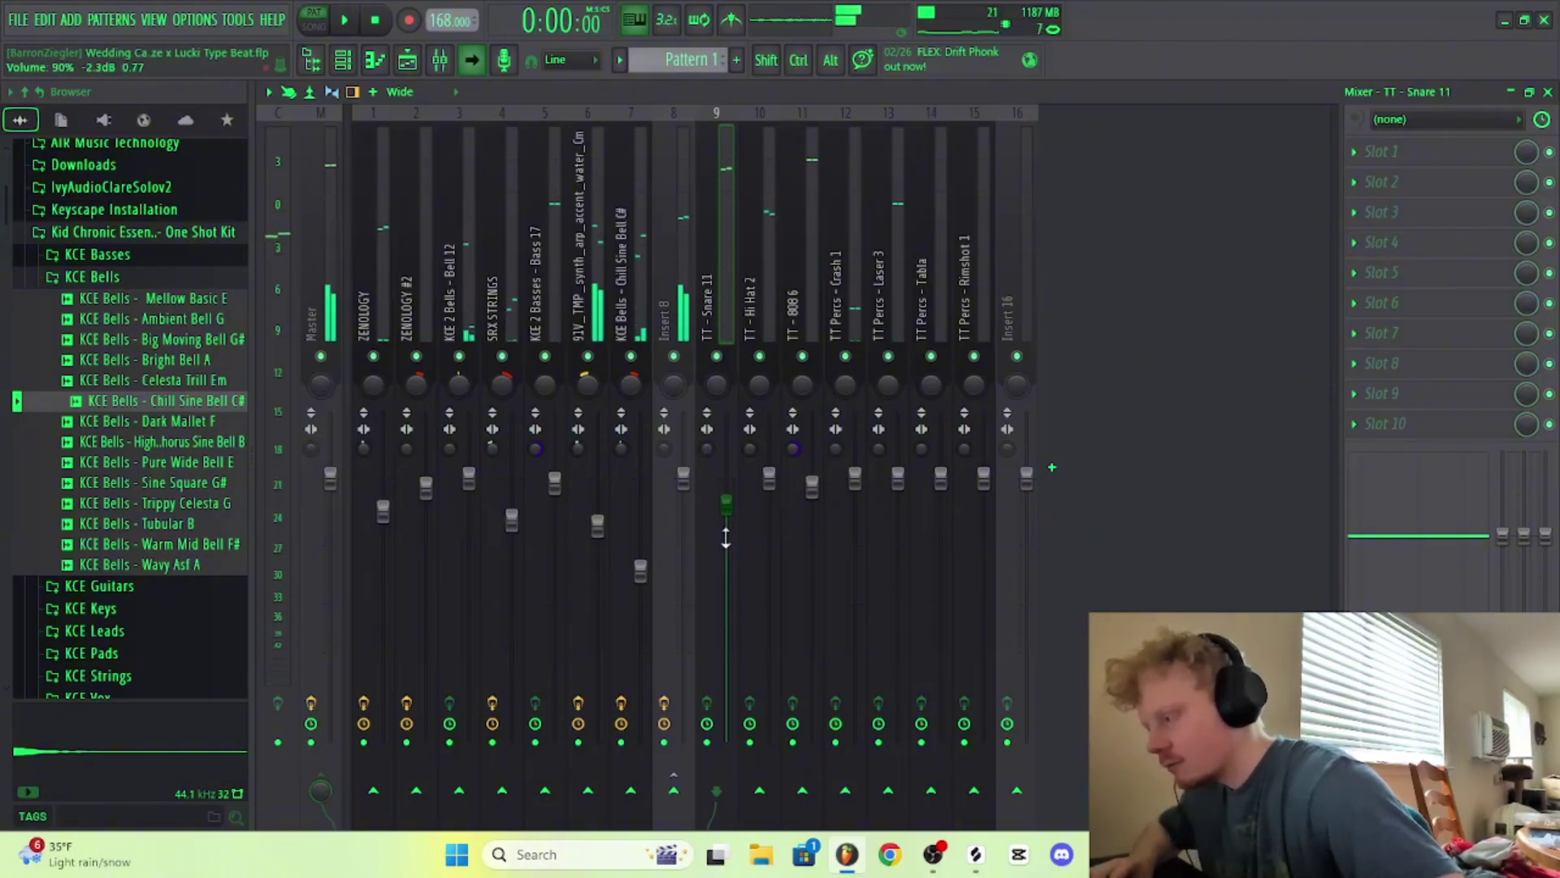
scroll(726, 538, down, 2)
key(space)
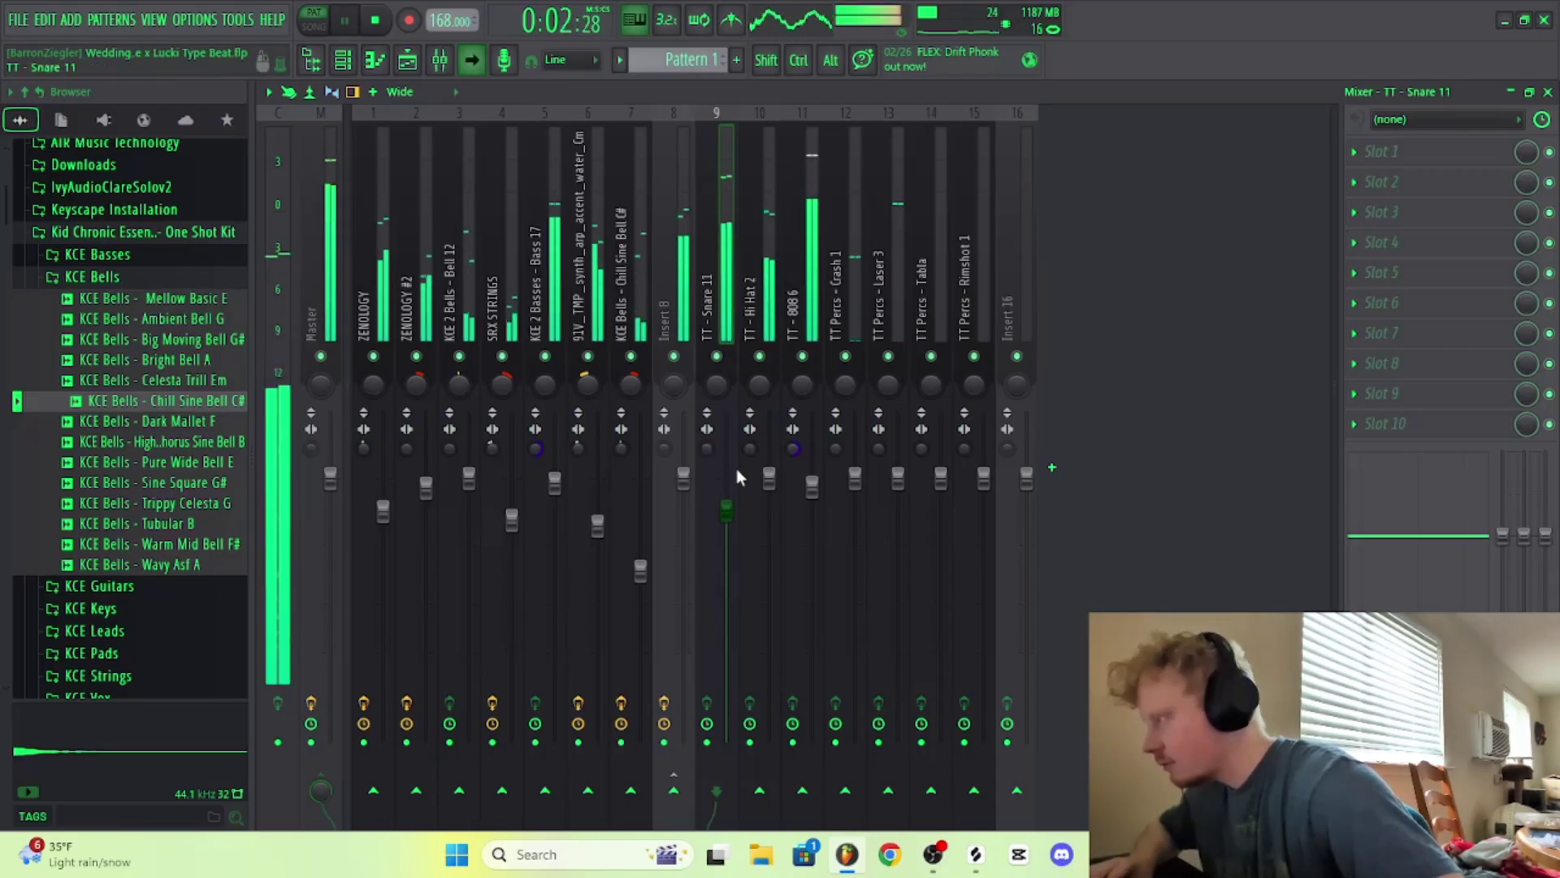
scroll(735, 470, up, 1)
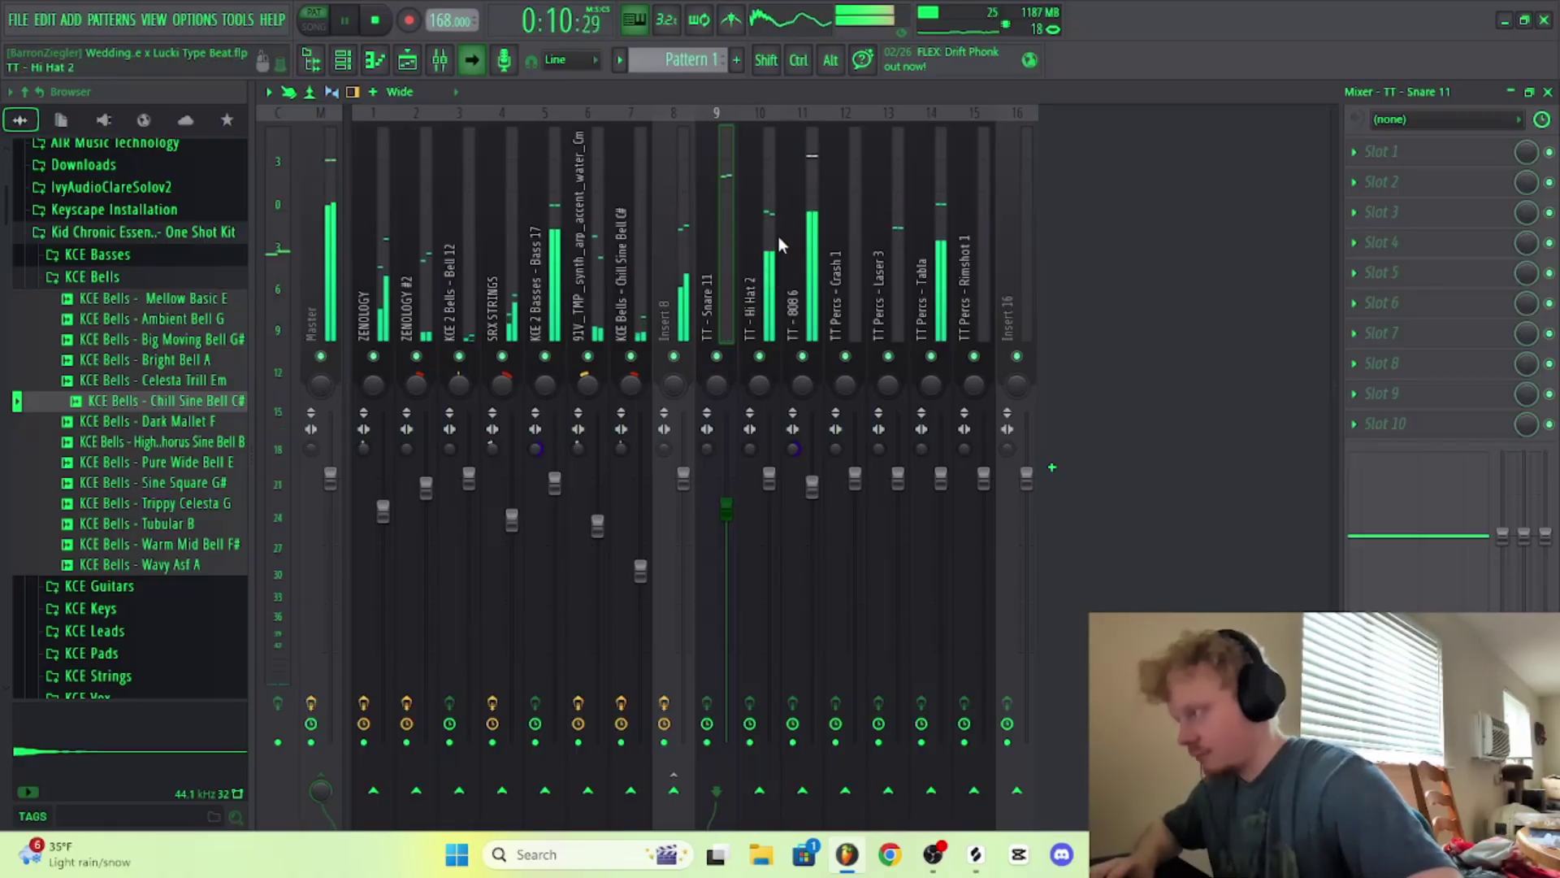
key(space)
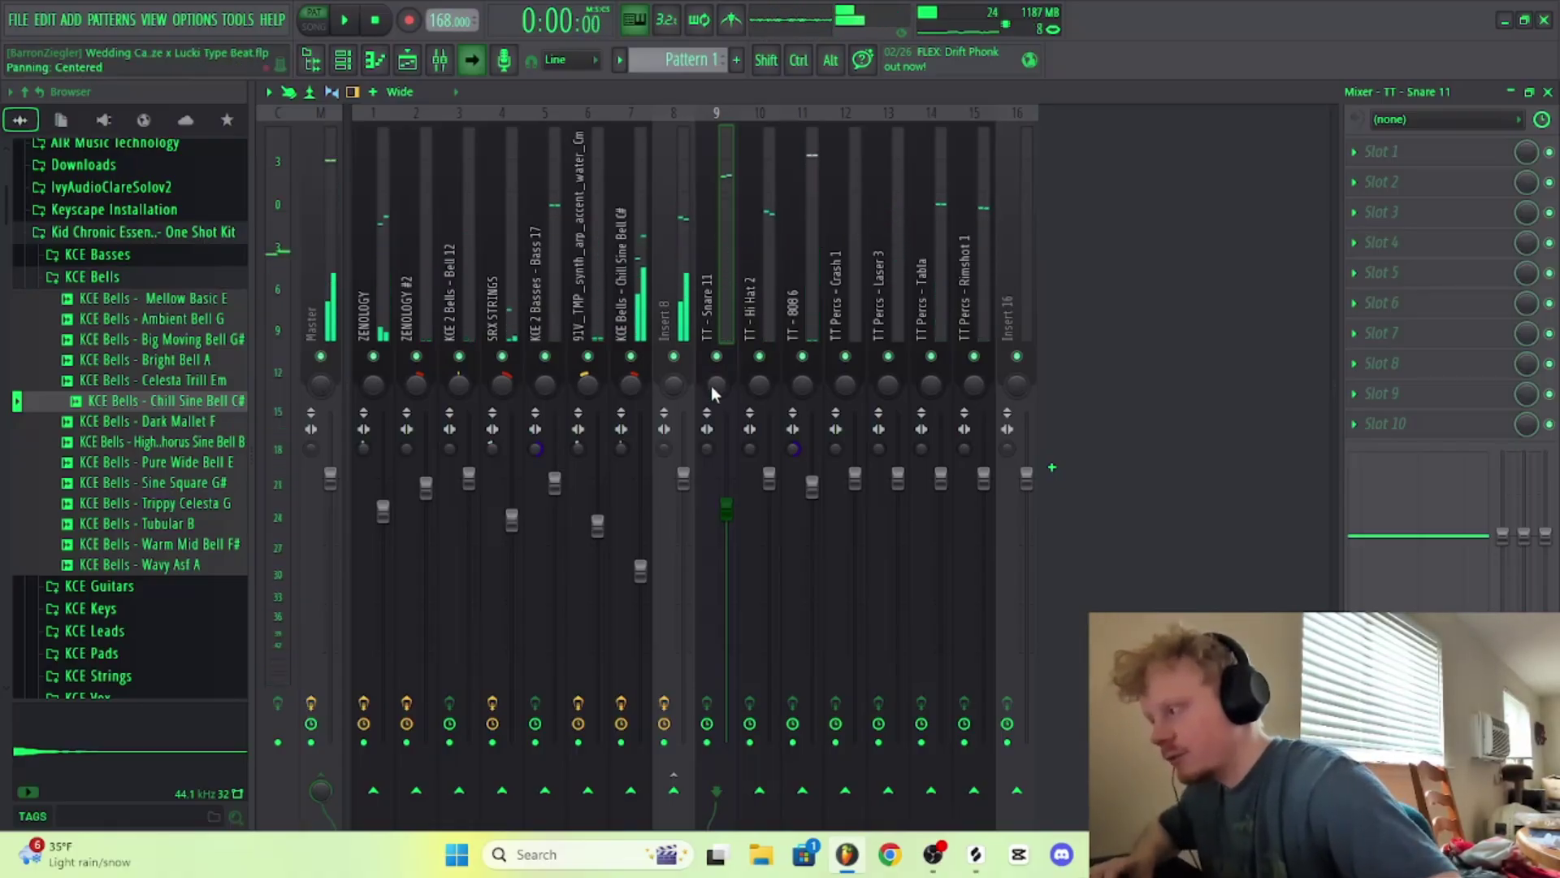
Step: Pan the TT - Hi Hat 2 track 20% left and lower its volume to about 93% (-1.7 dB)
click(762, 384)
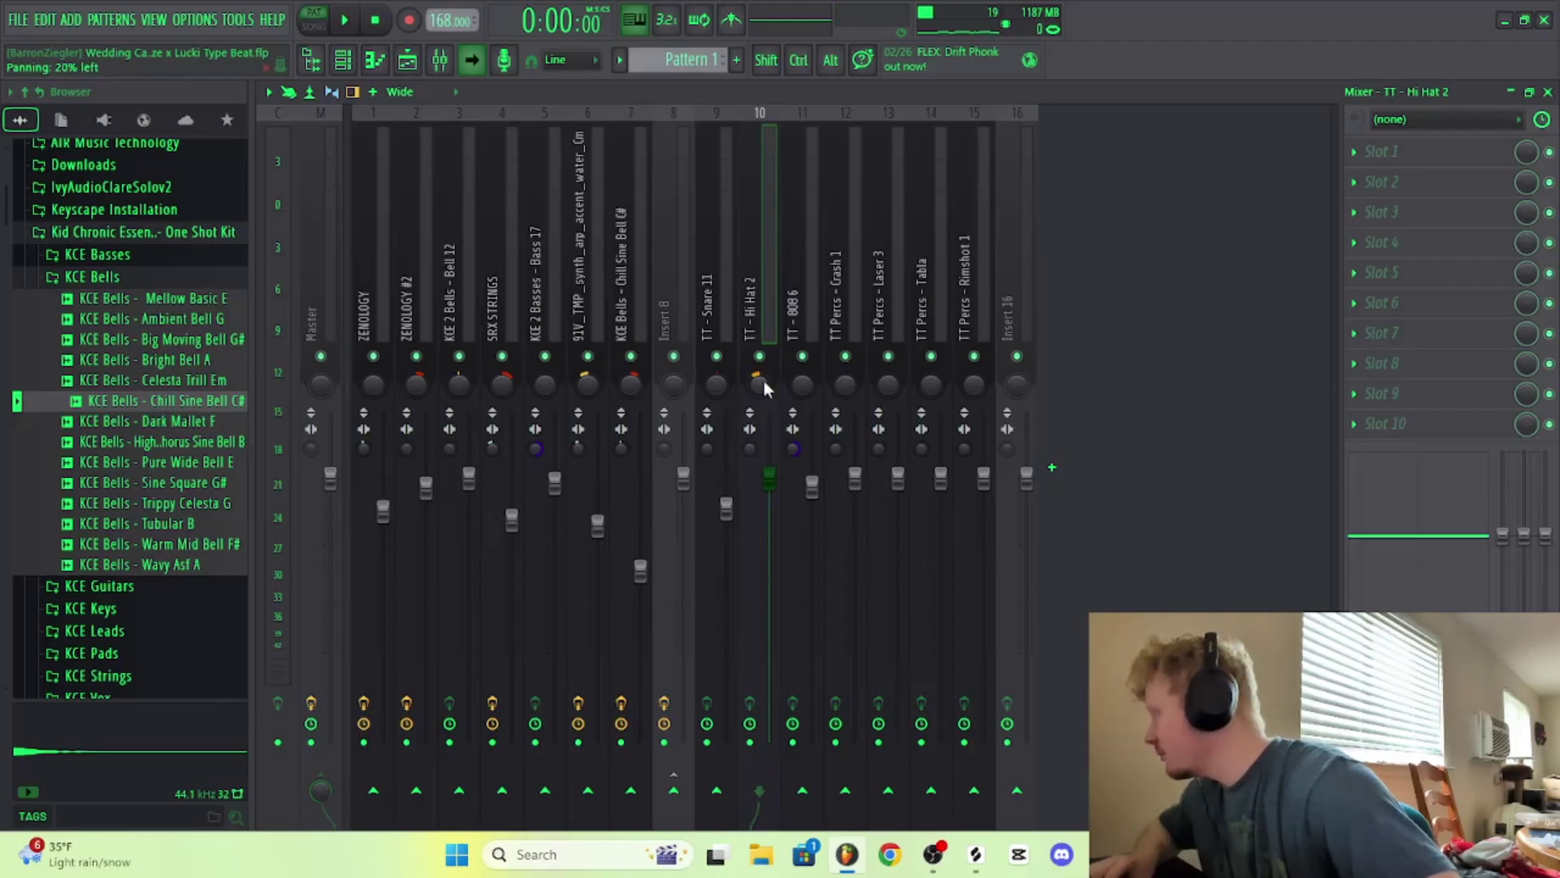
key(space)
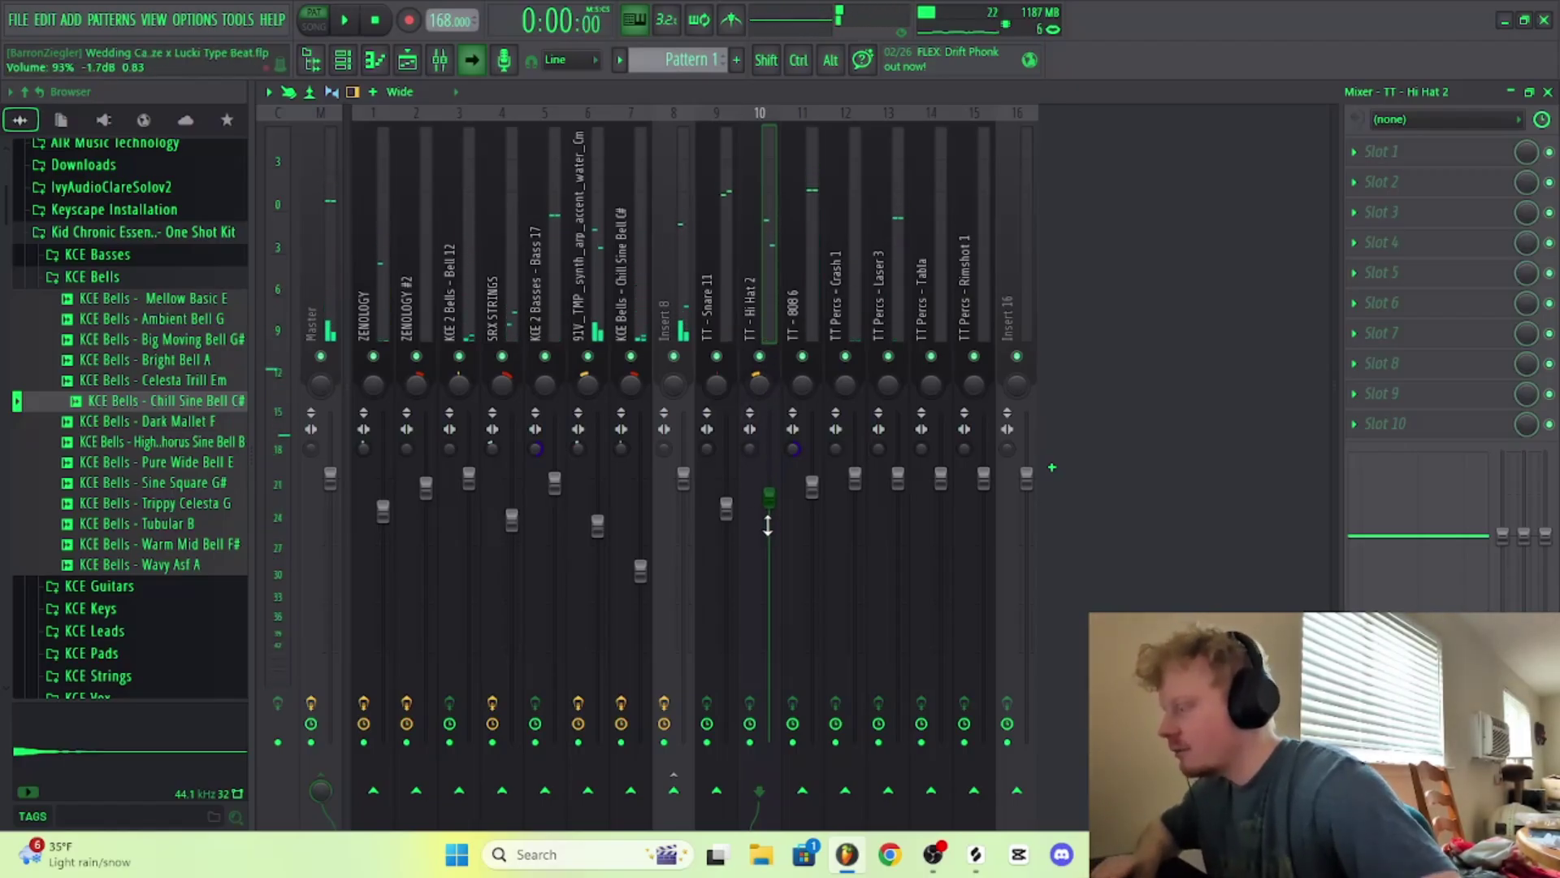
key(space)
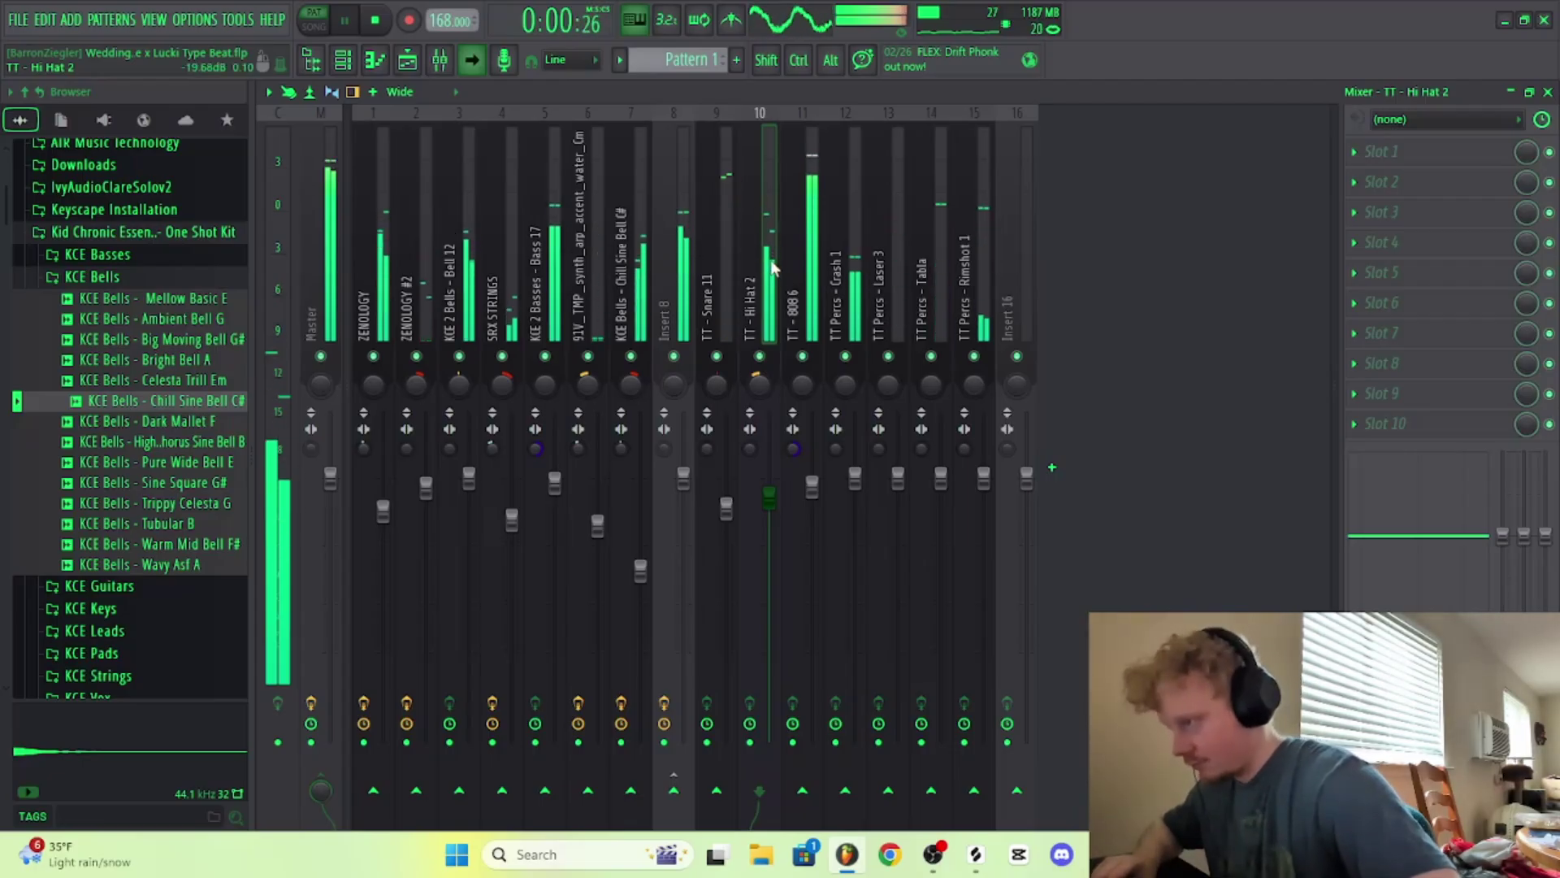
key(space)
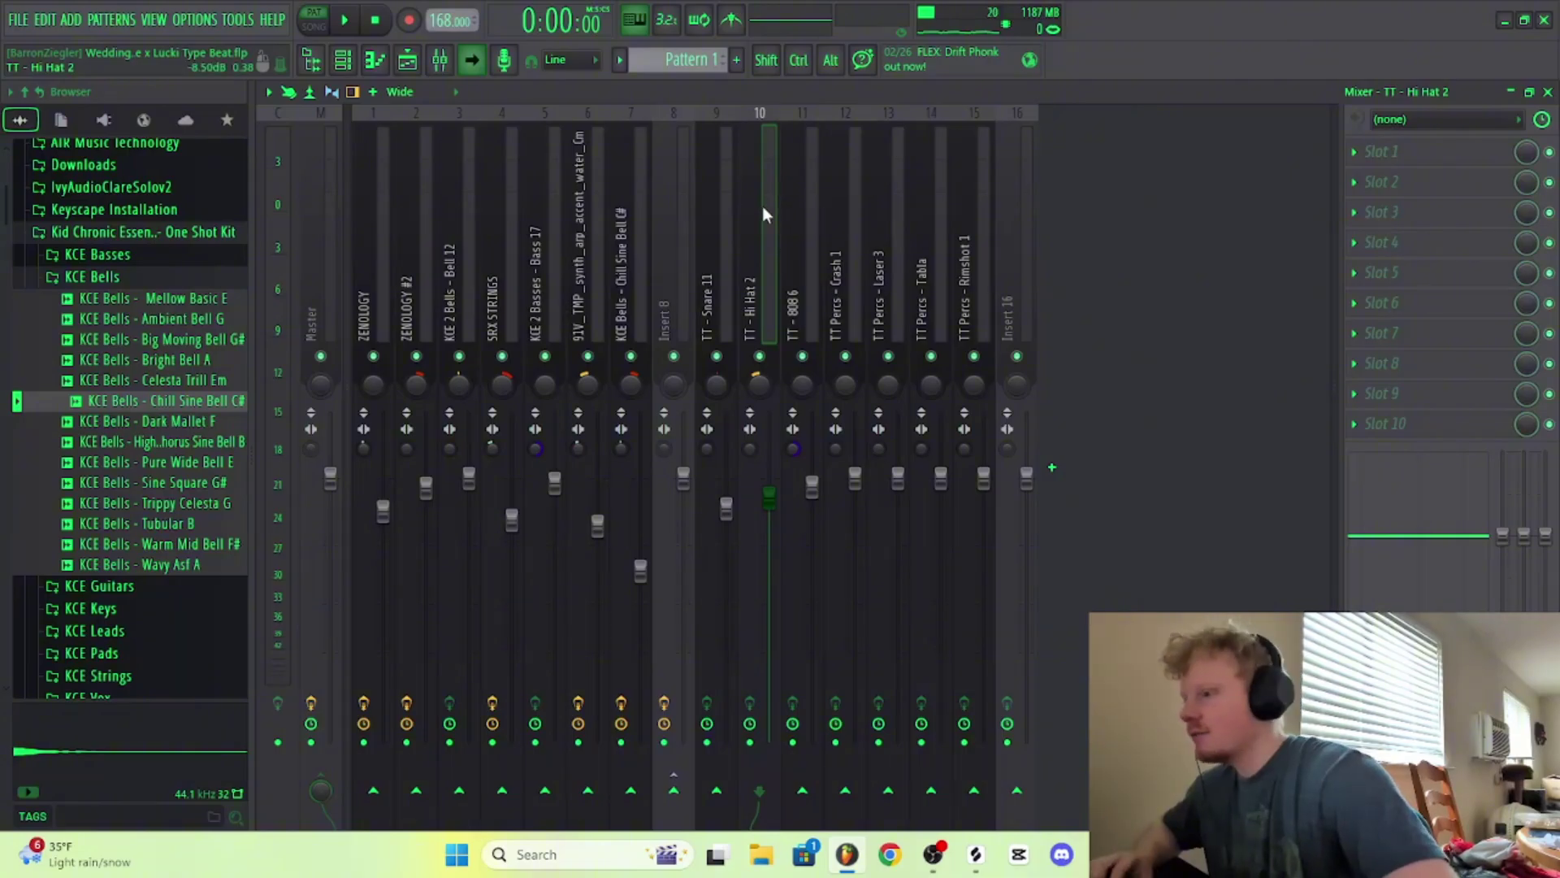
Step: Recheck the TT - 808 6 track in playback, and pan TT Percs - Crash 1 to the right with its volume reduced below 89%
click(790, 216)
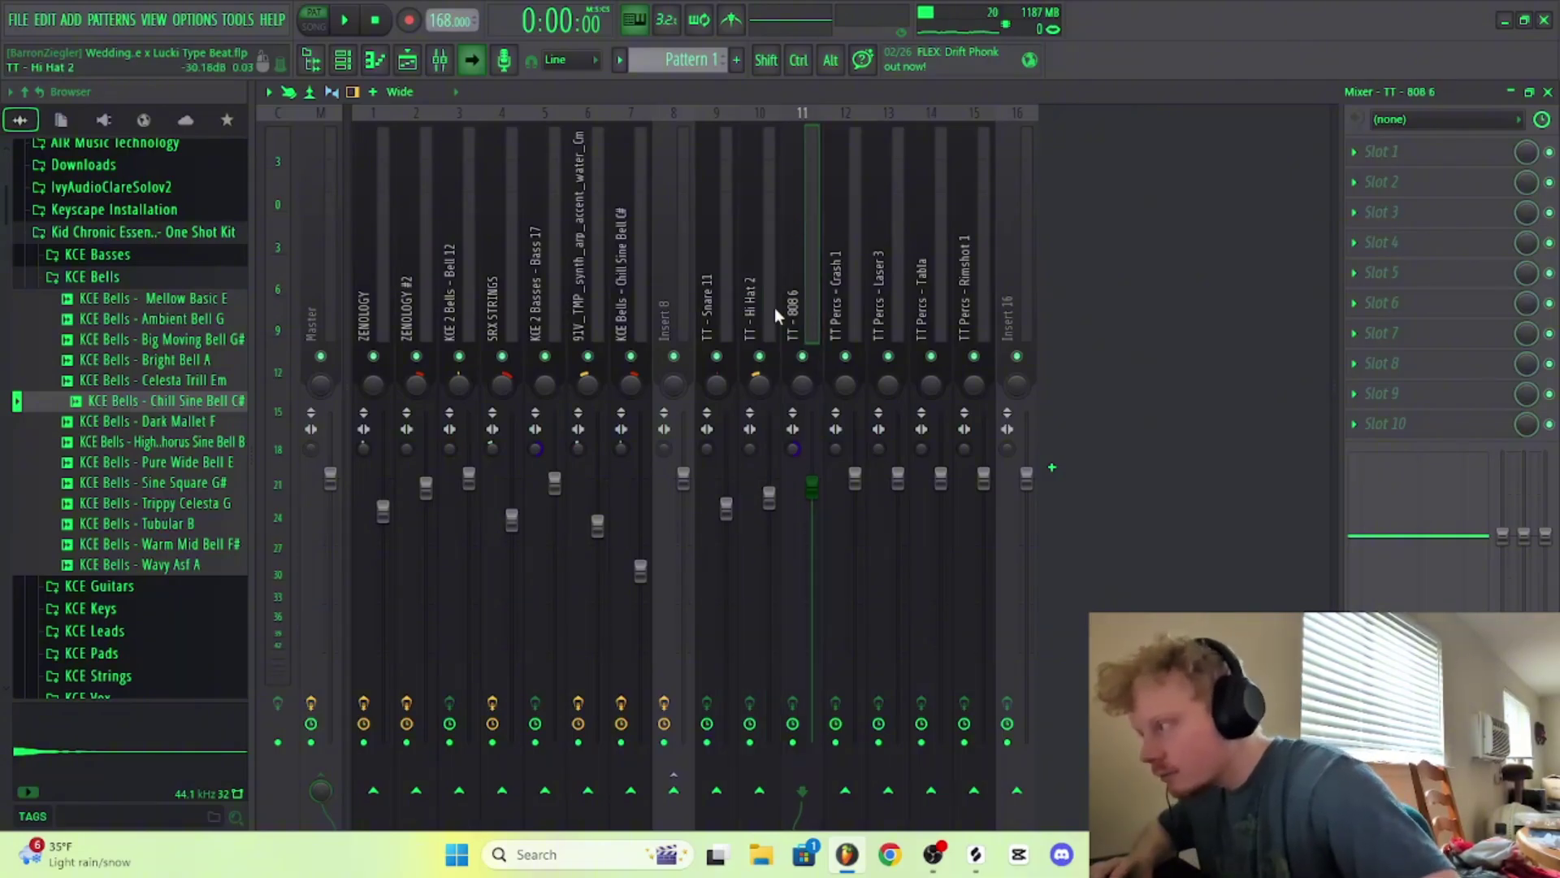
key(space)
key(space)
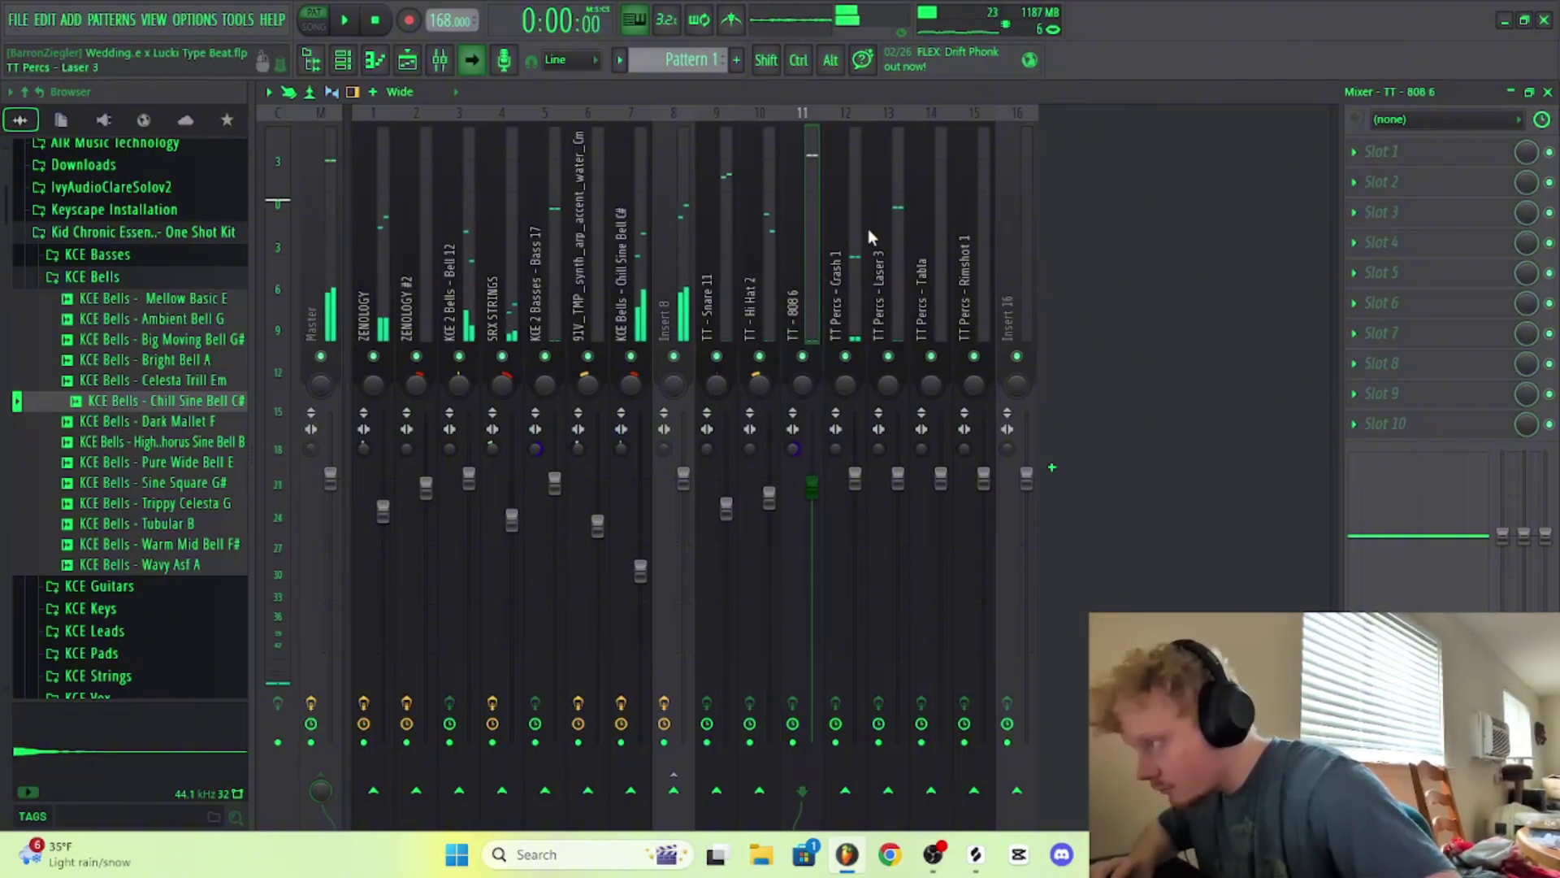
click(853, 291)
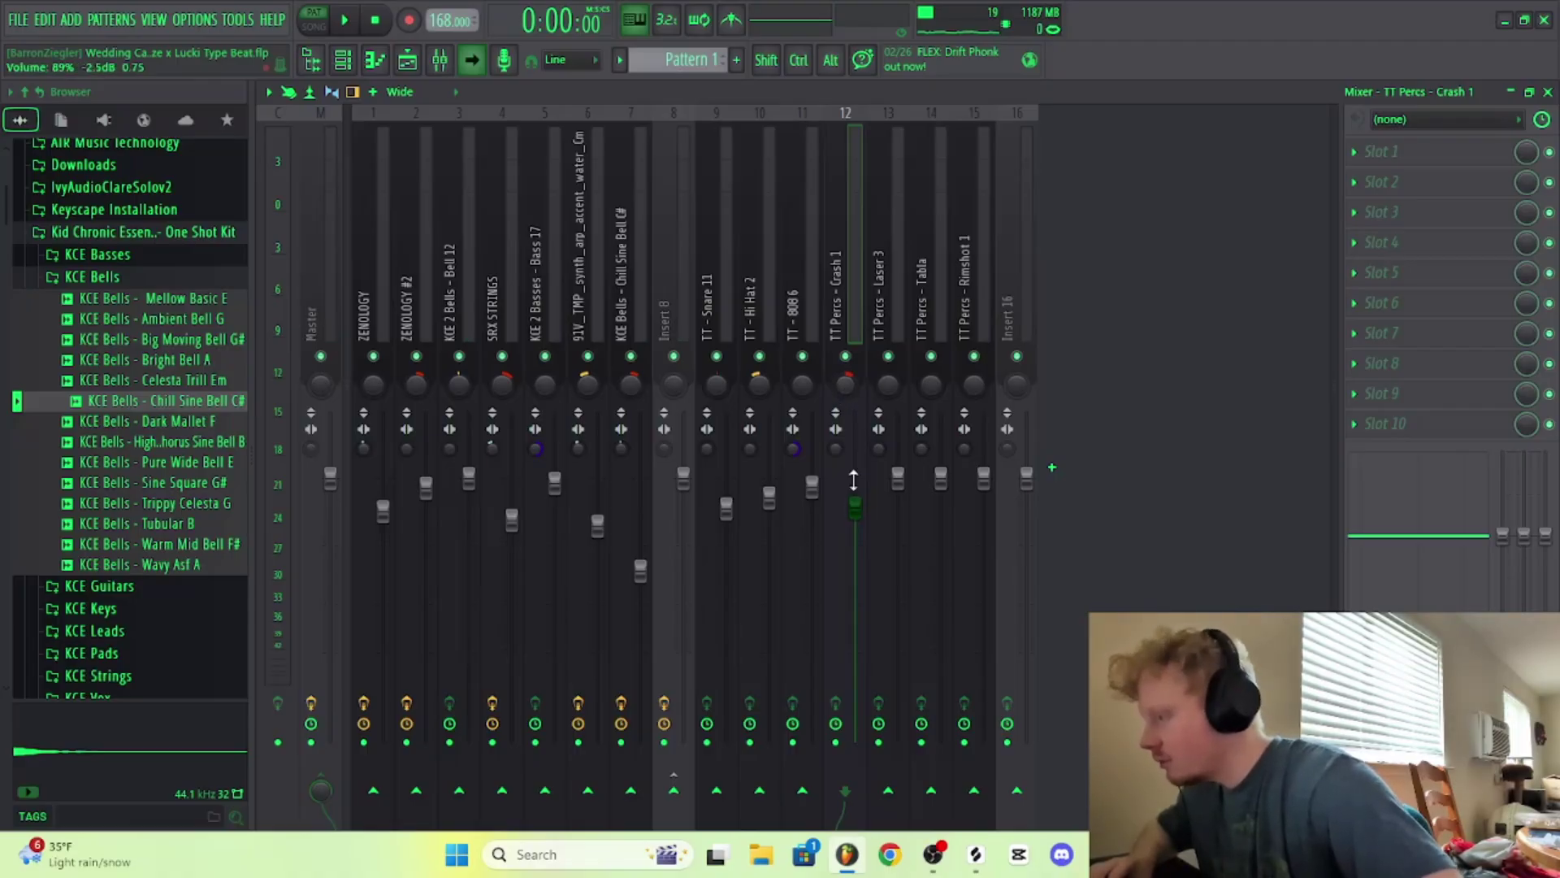
key(space)
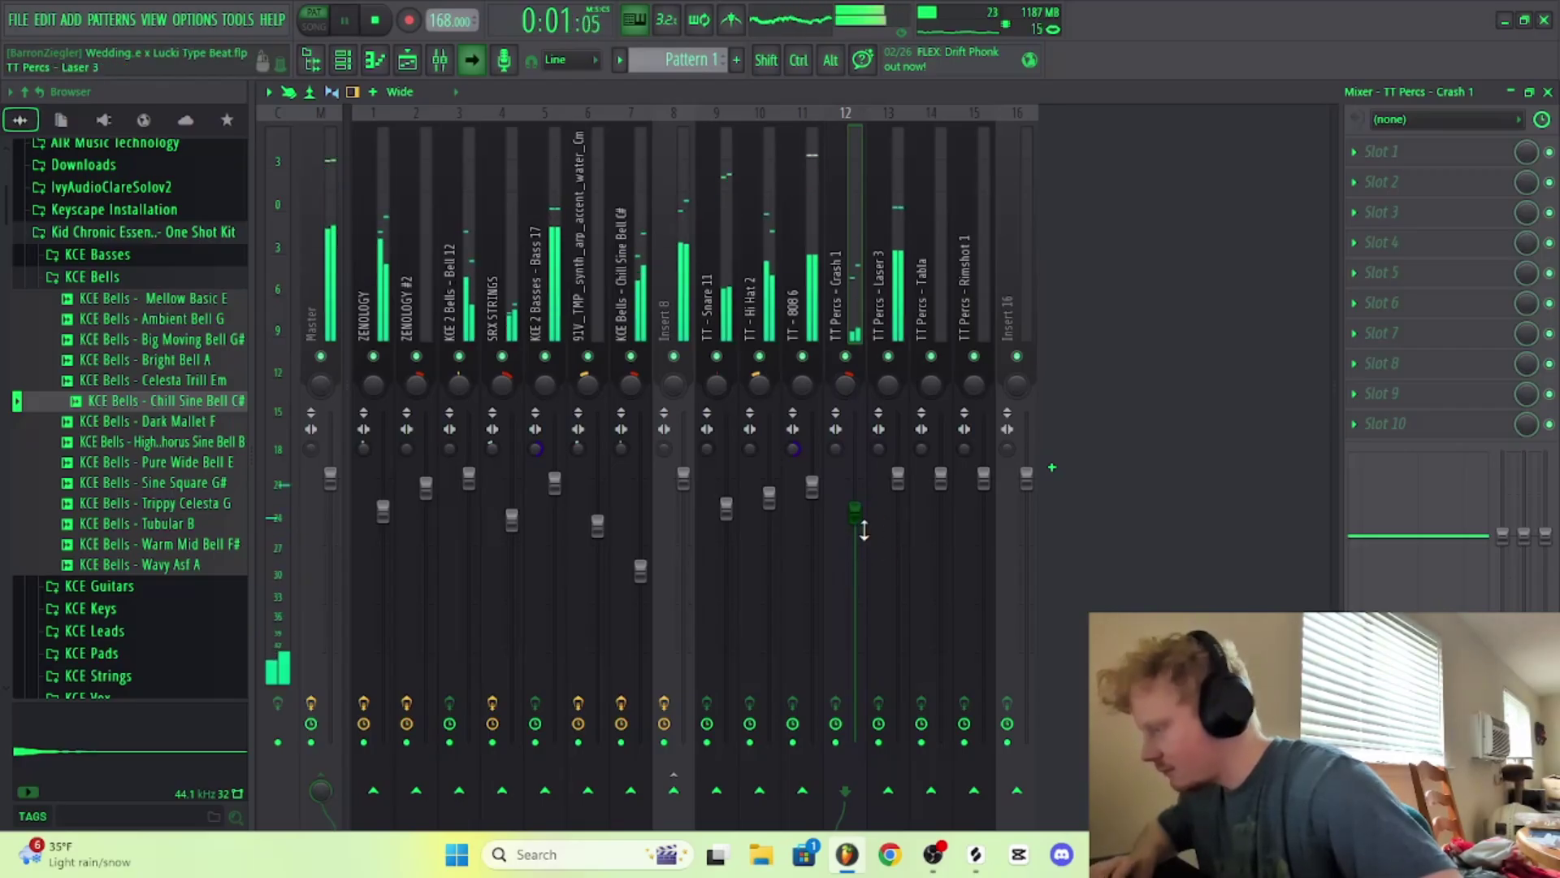
scroll(856, 549, down, 2)
scroll(858, 544, down, 1)
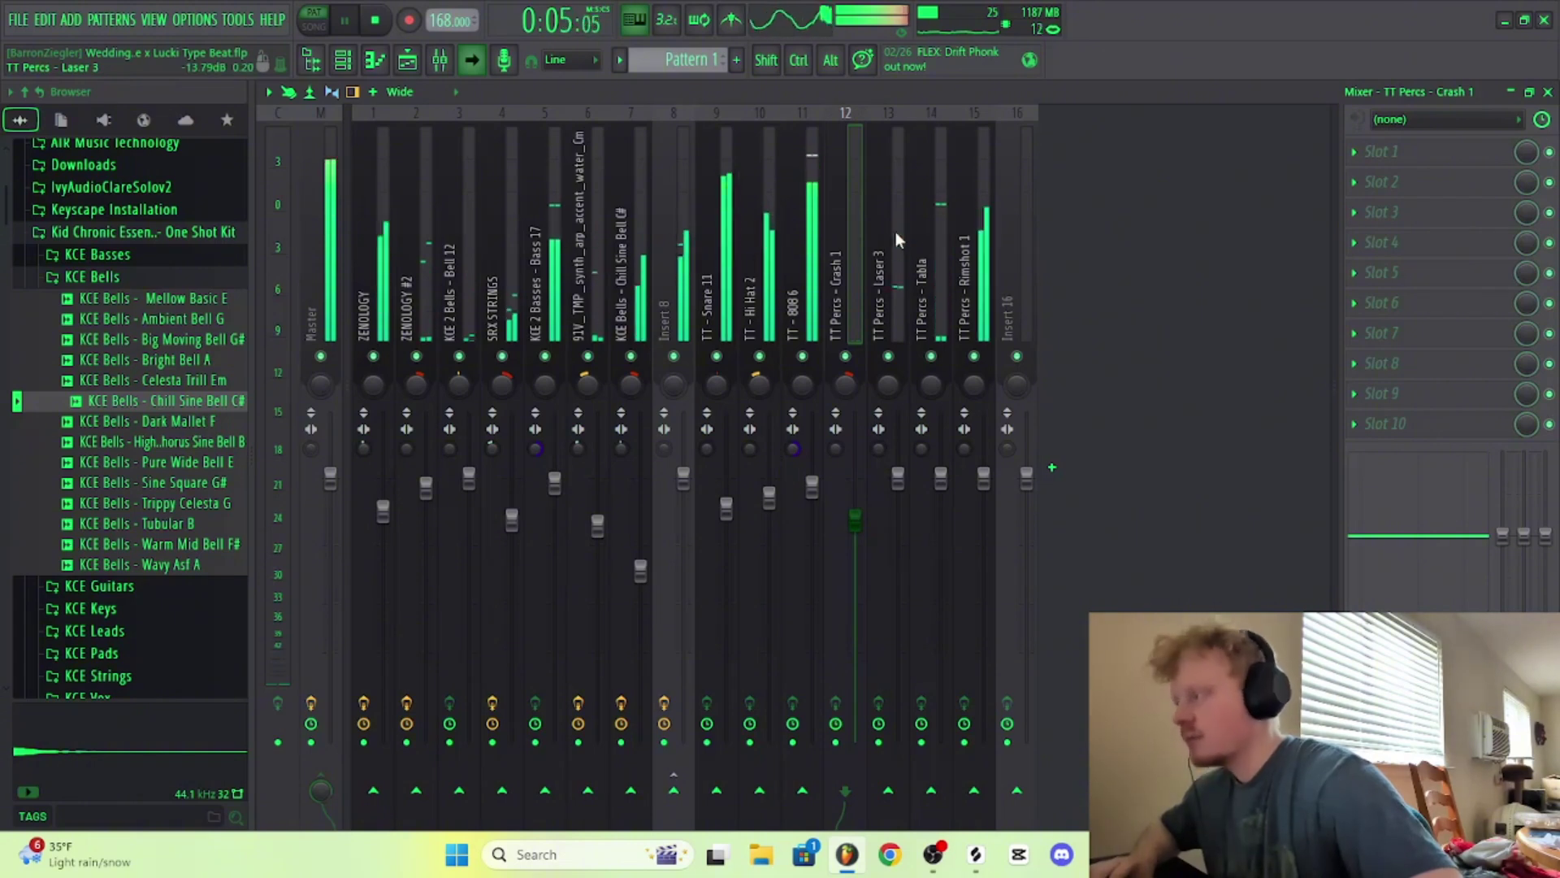
key(space)
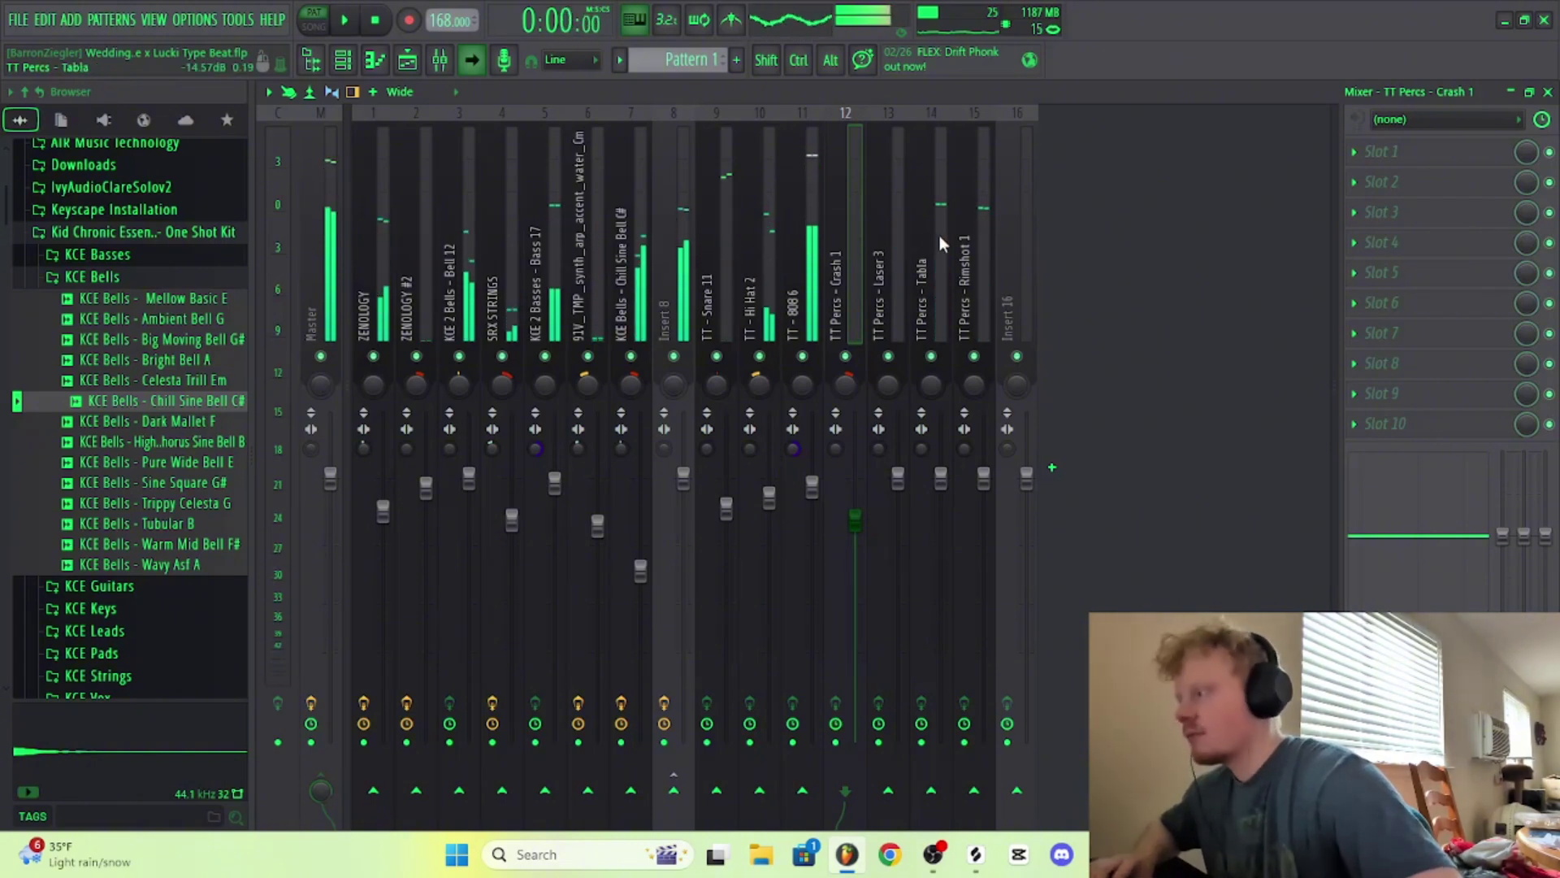
Step: Audition TT Percs - Laser 3, lower its track volume below 91%, and pan it 13% left
click(886, 222)
key(space)
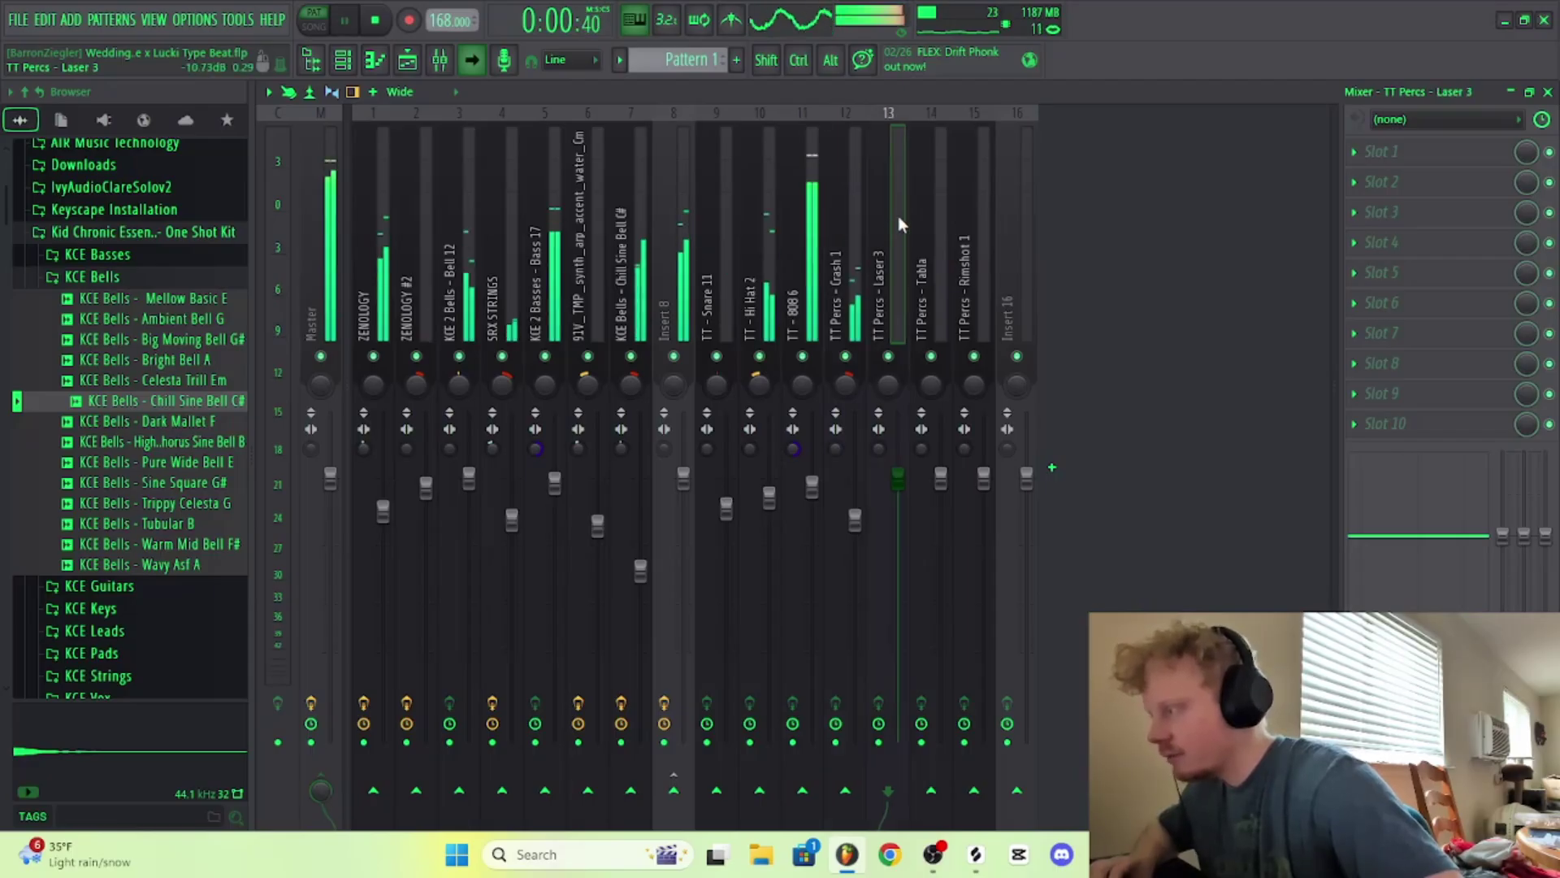
key(space)
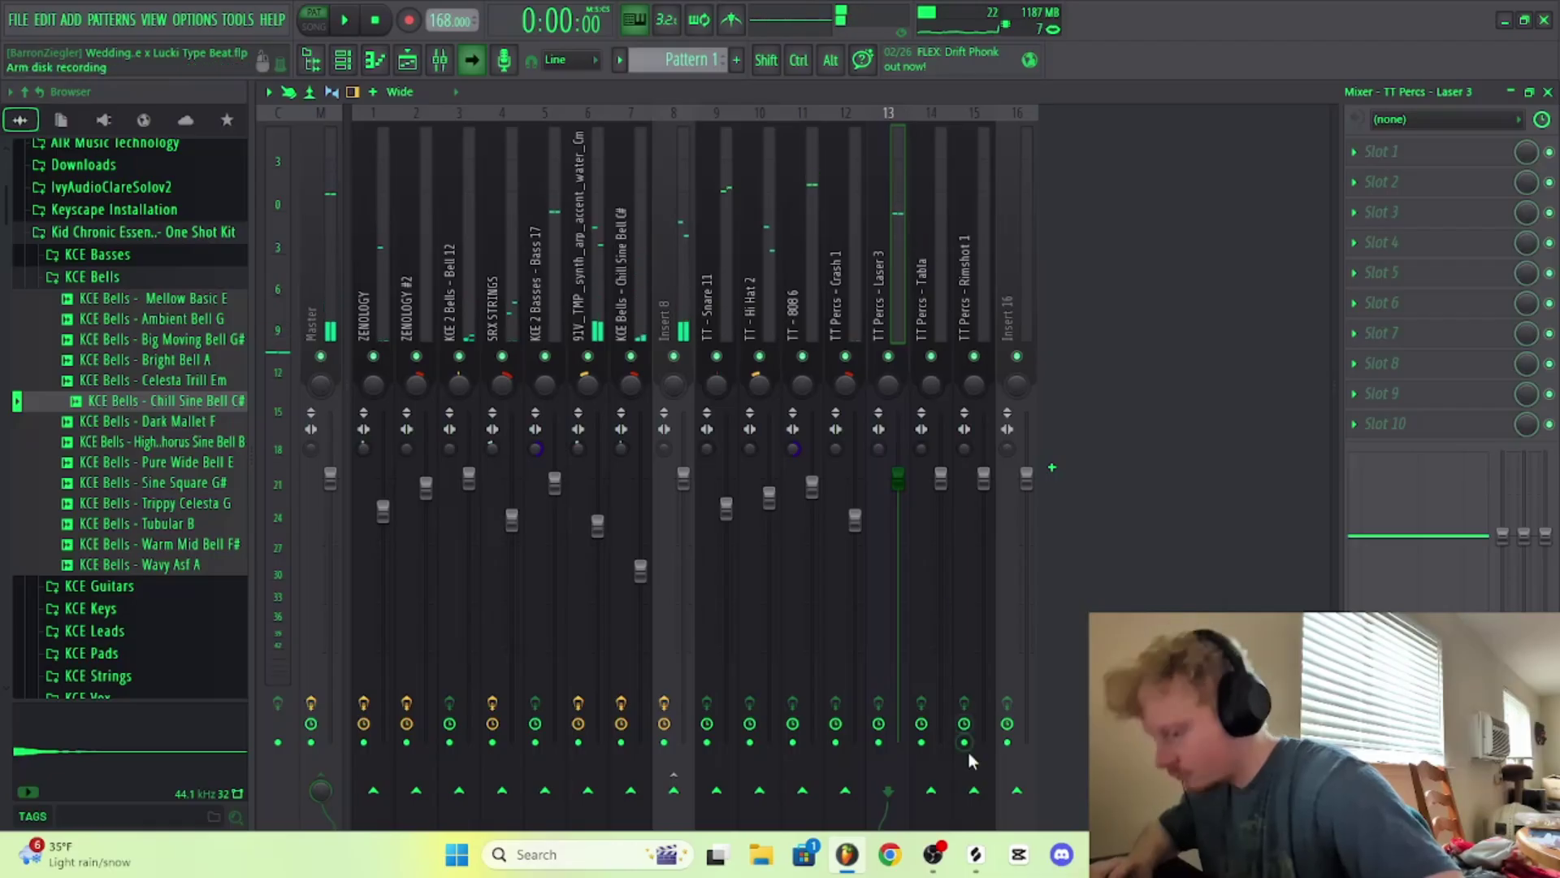
click(931, 853)
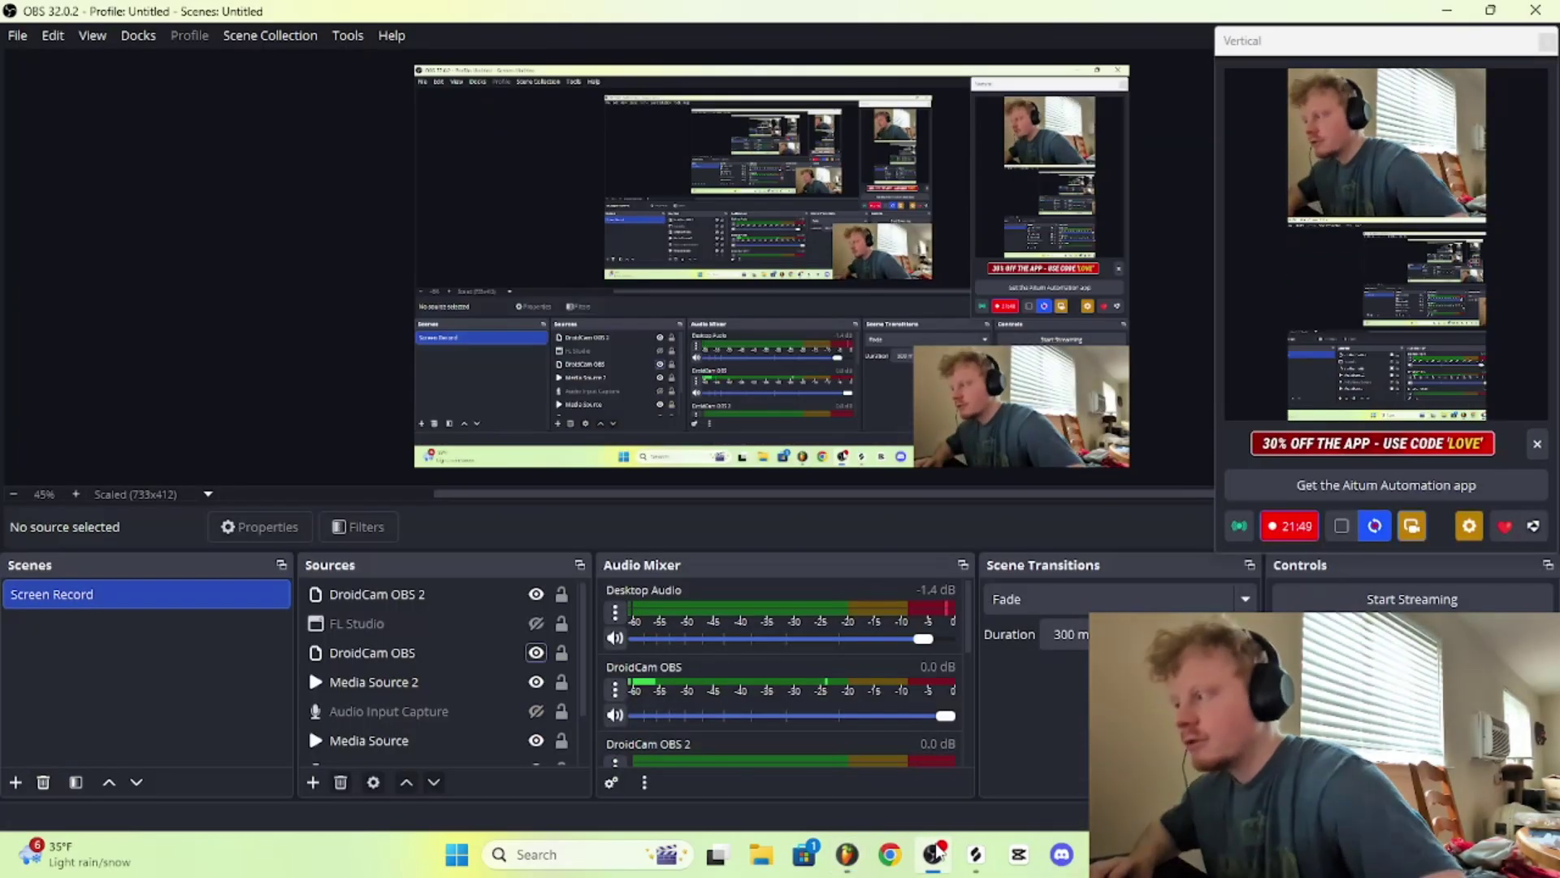
click(847, 853)
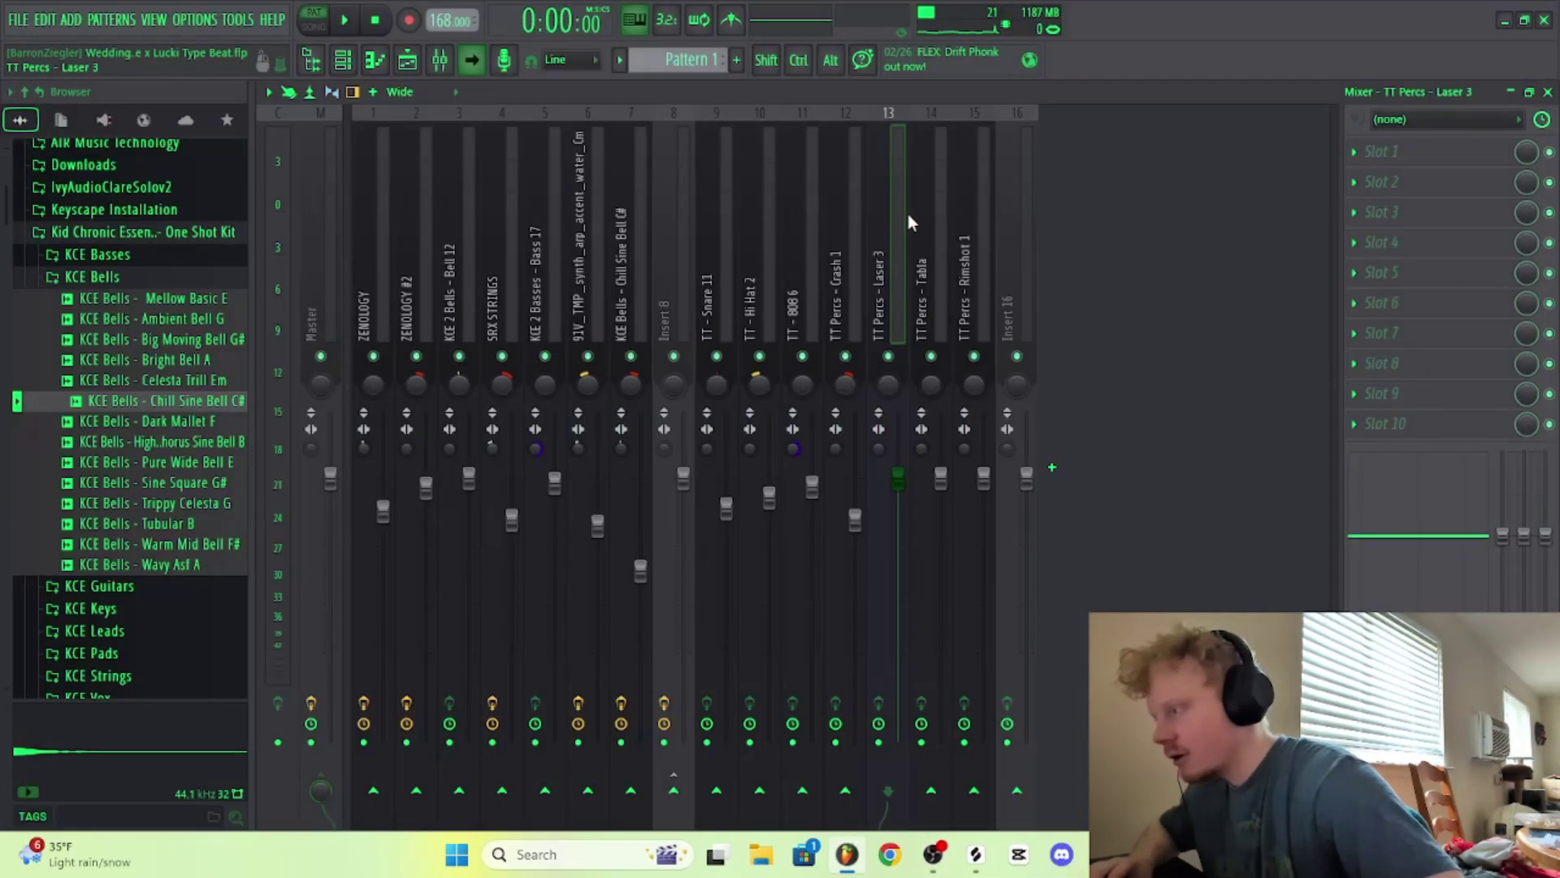
key(space)
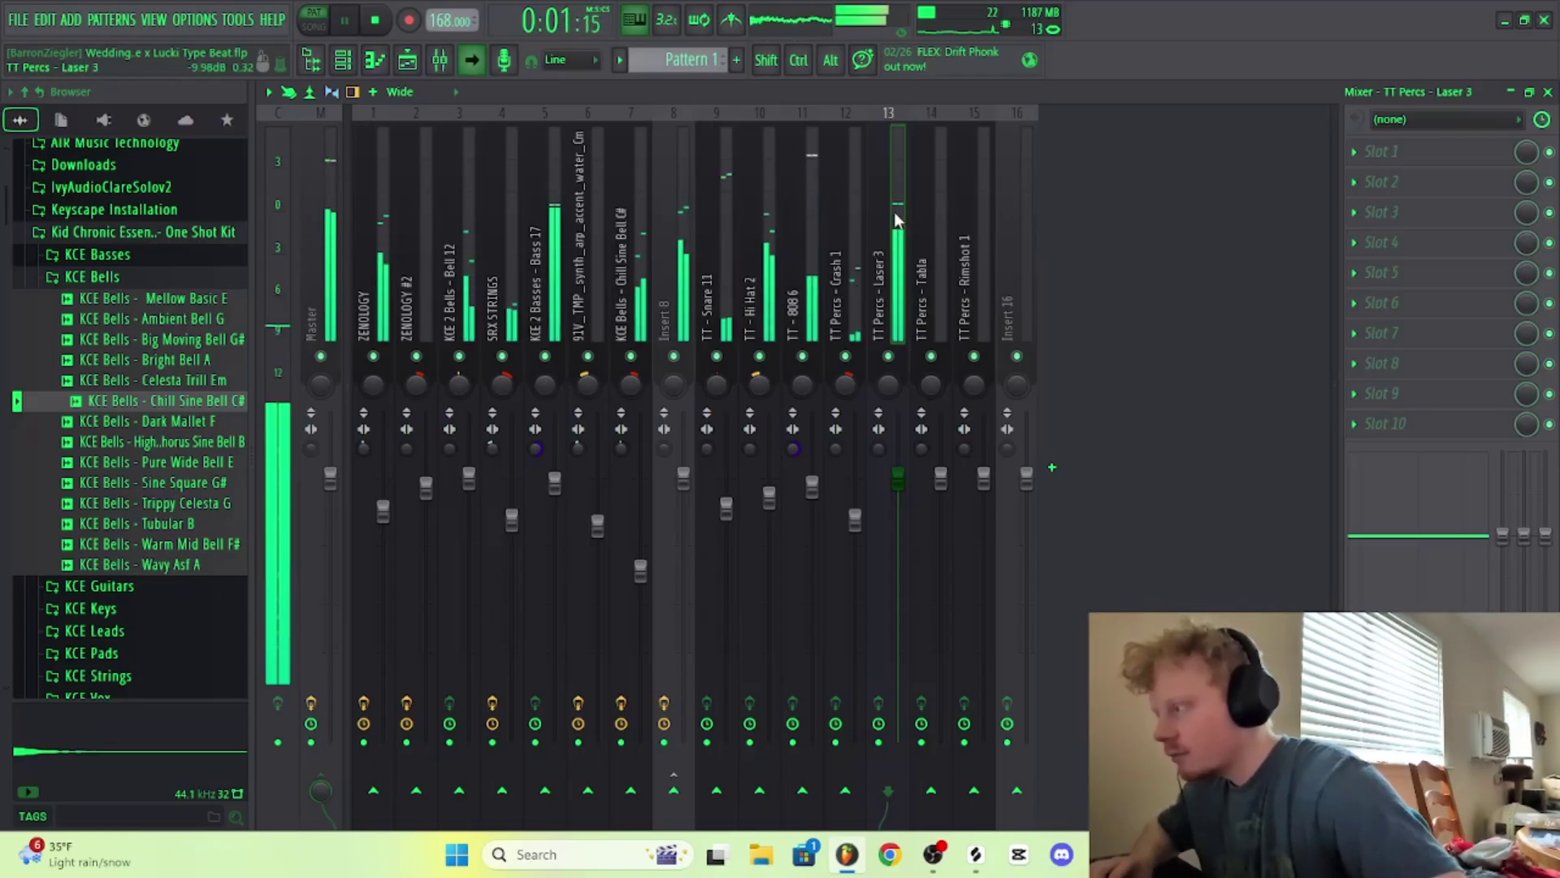
key(space)
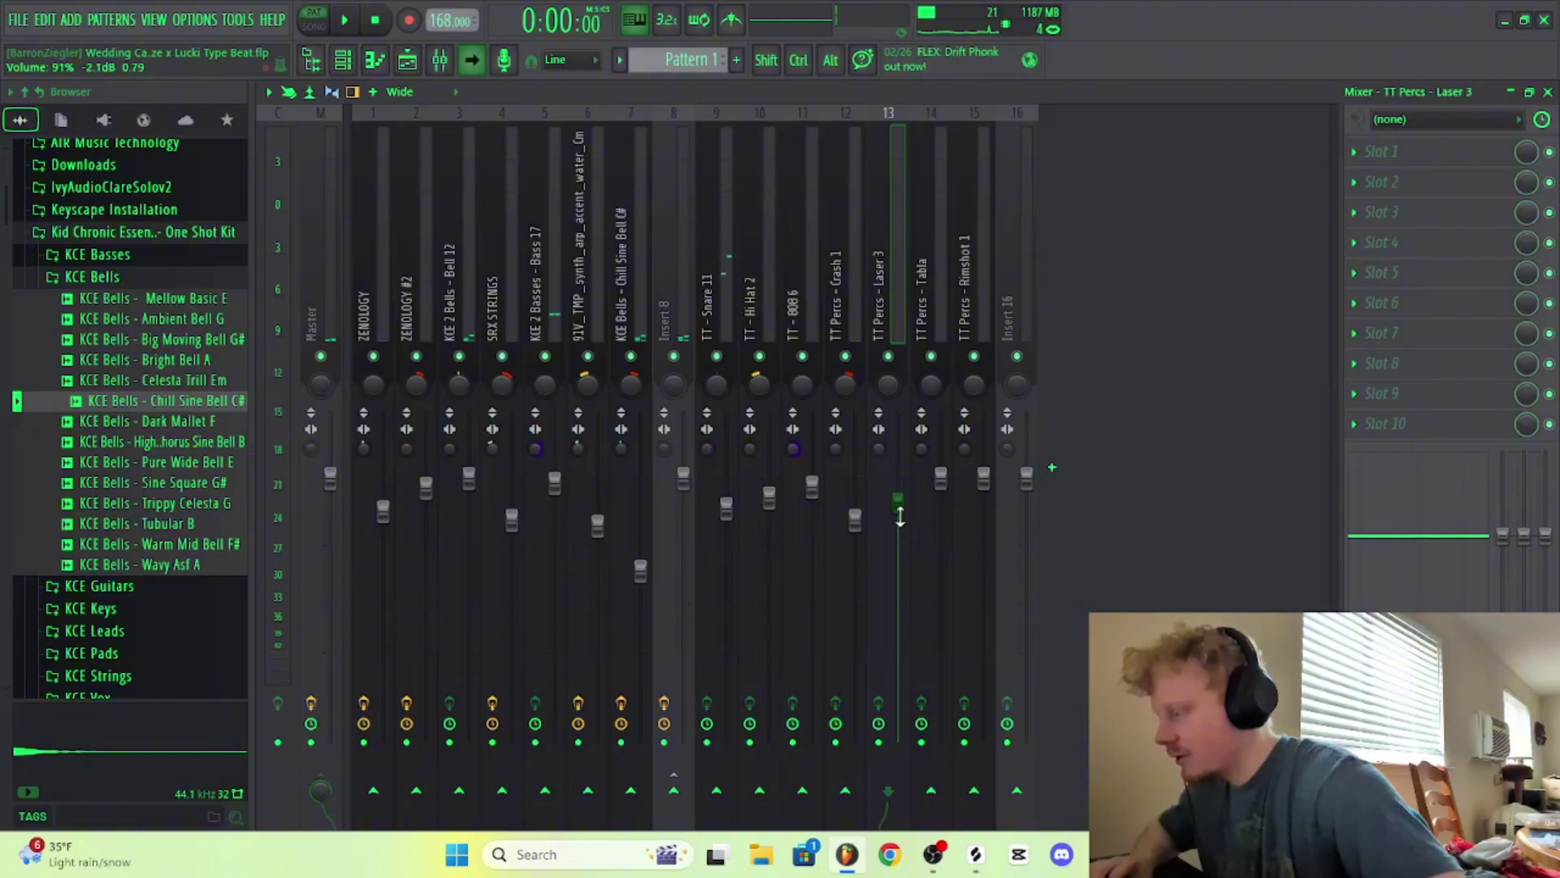
key(space)
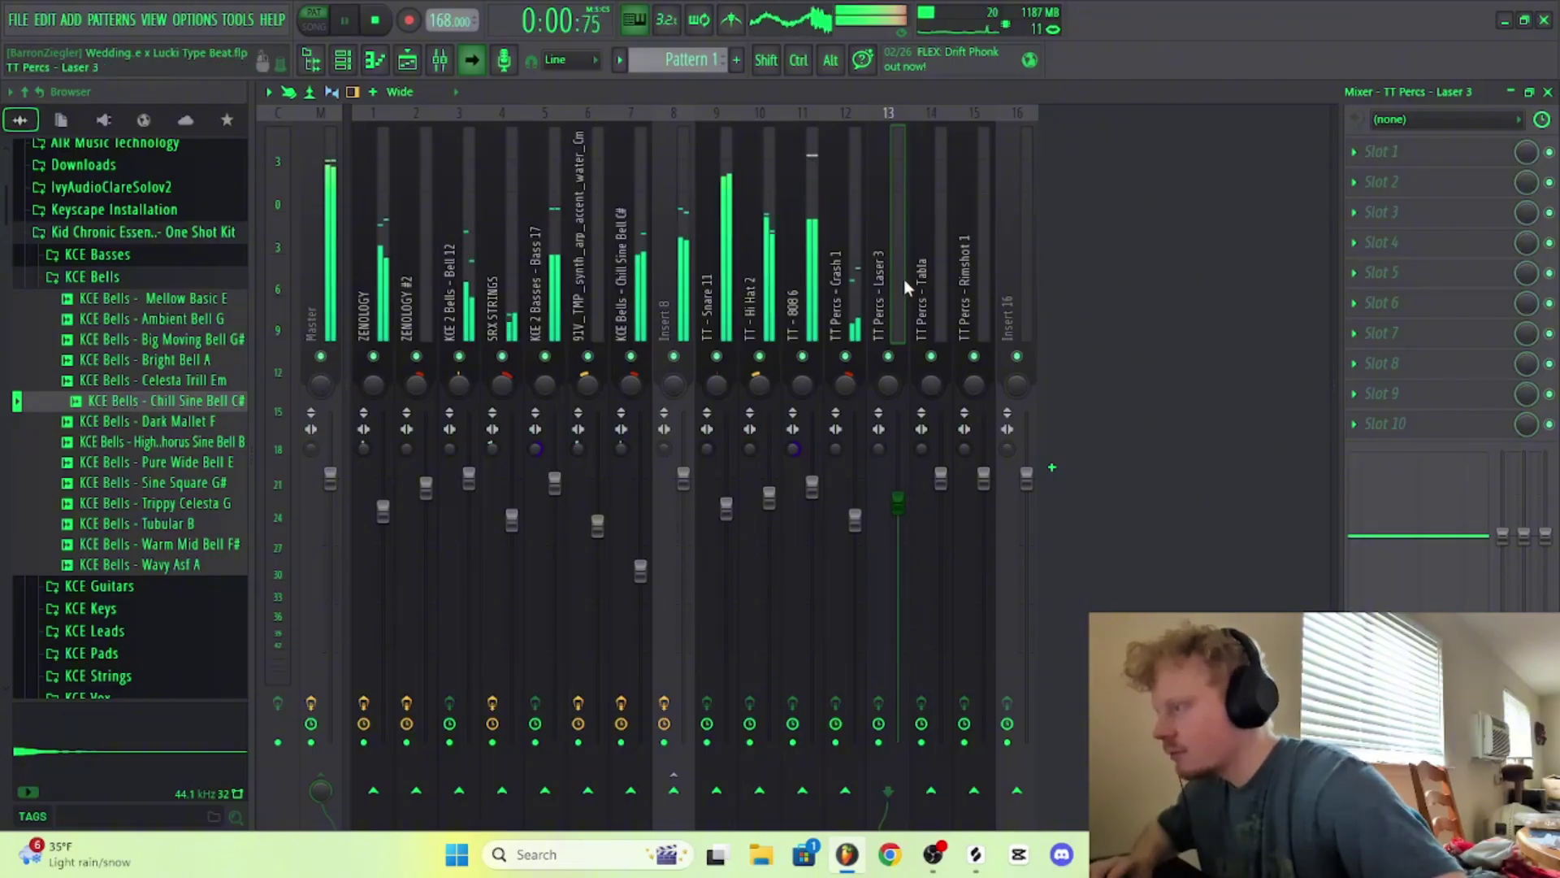
key(space)
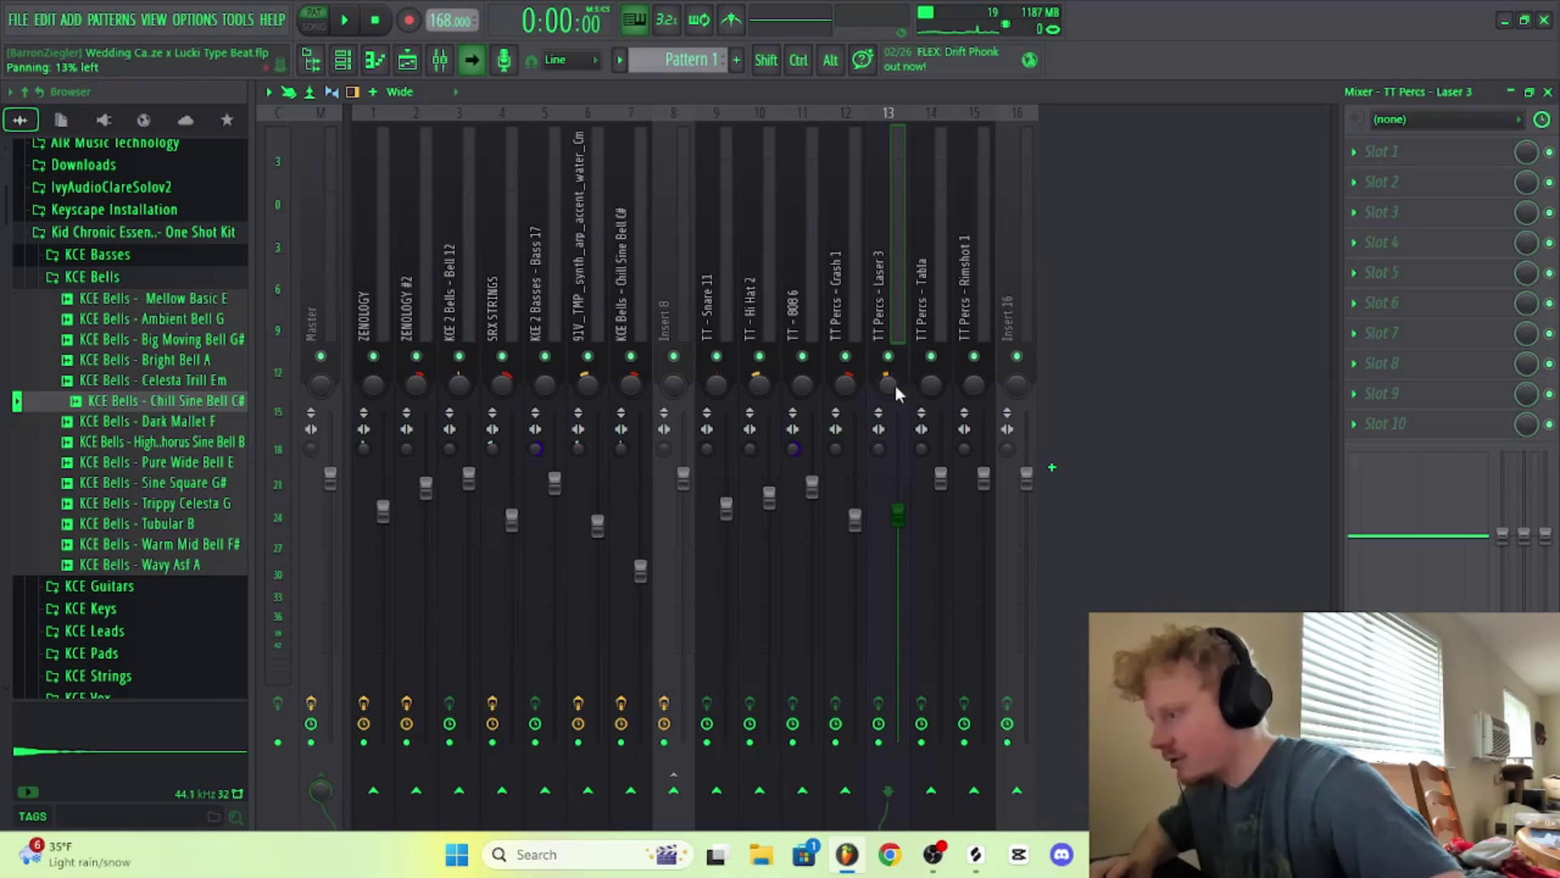
Step: Audition the remaining percussion, and pan the TT Percs - Tabla track 15% right and TT Percs - Rimshot 1 15% left
key(space)
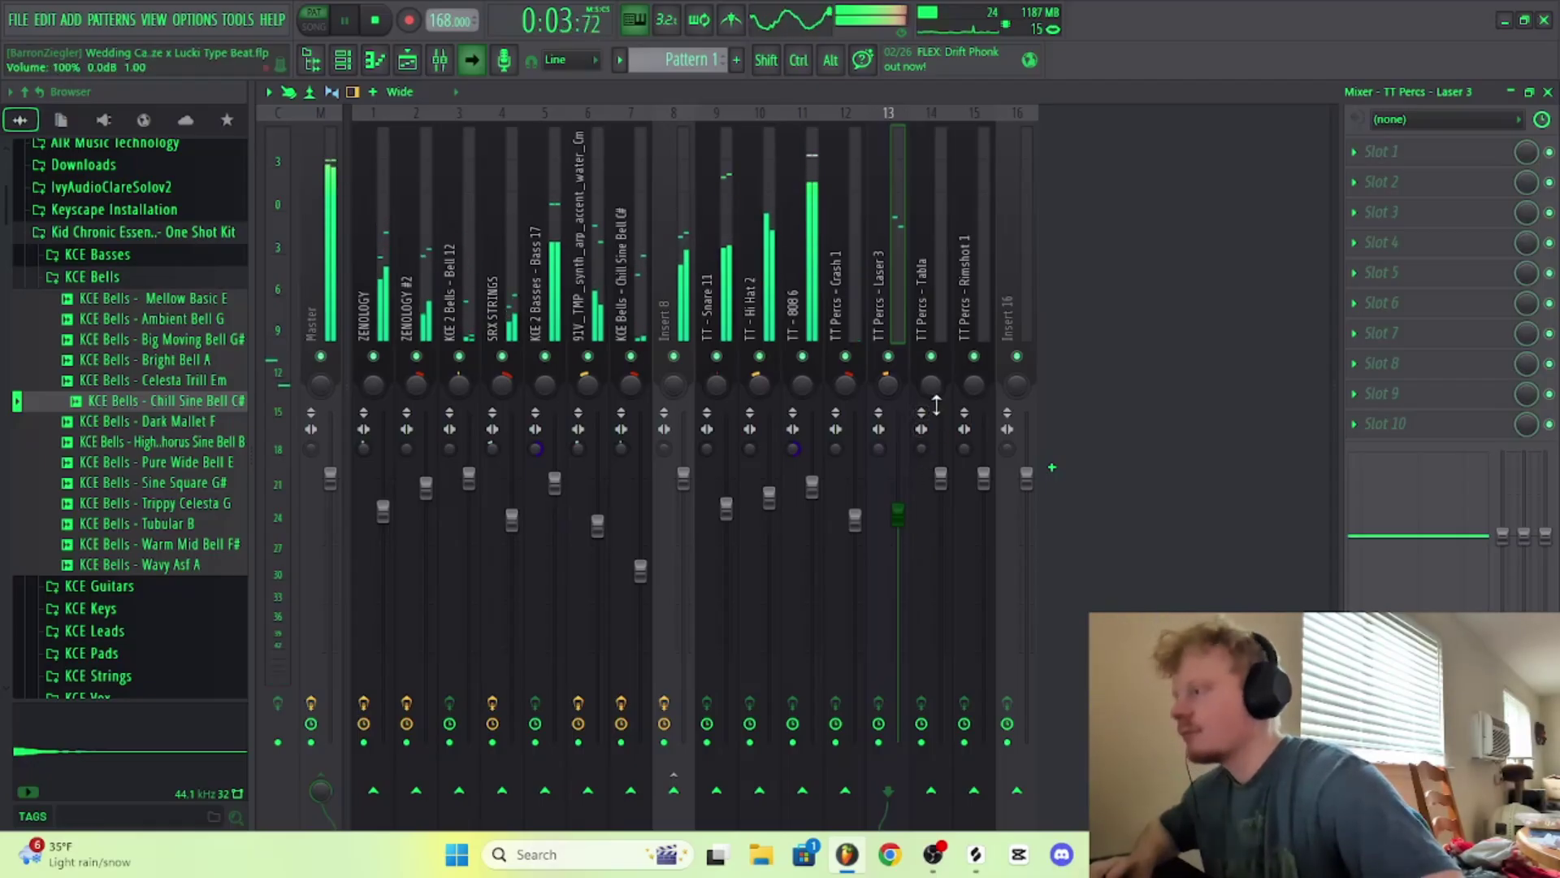
key(space)
key(space)
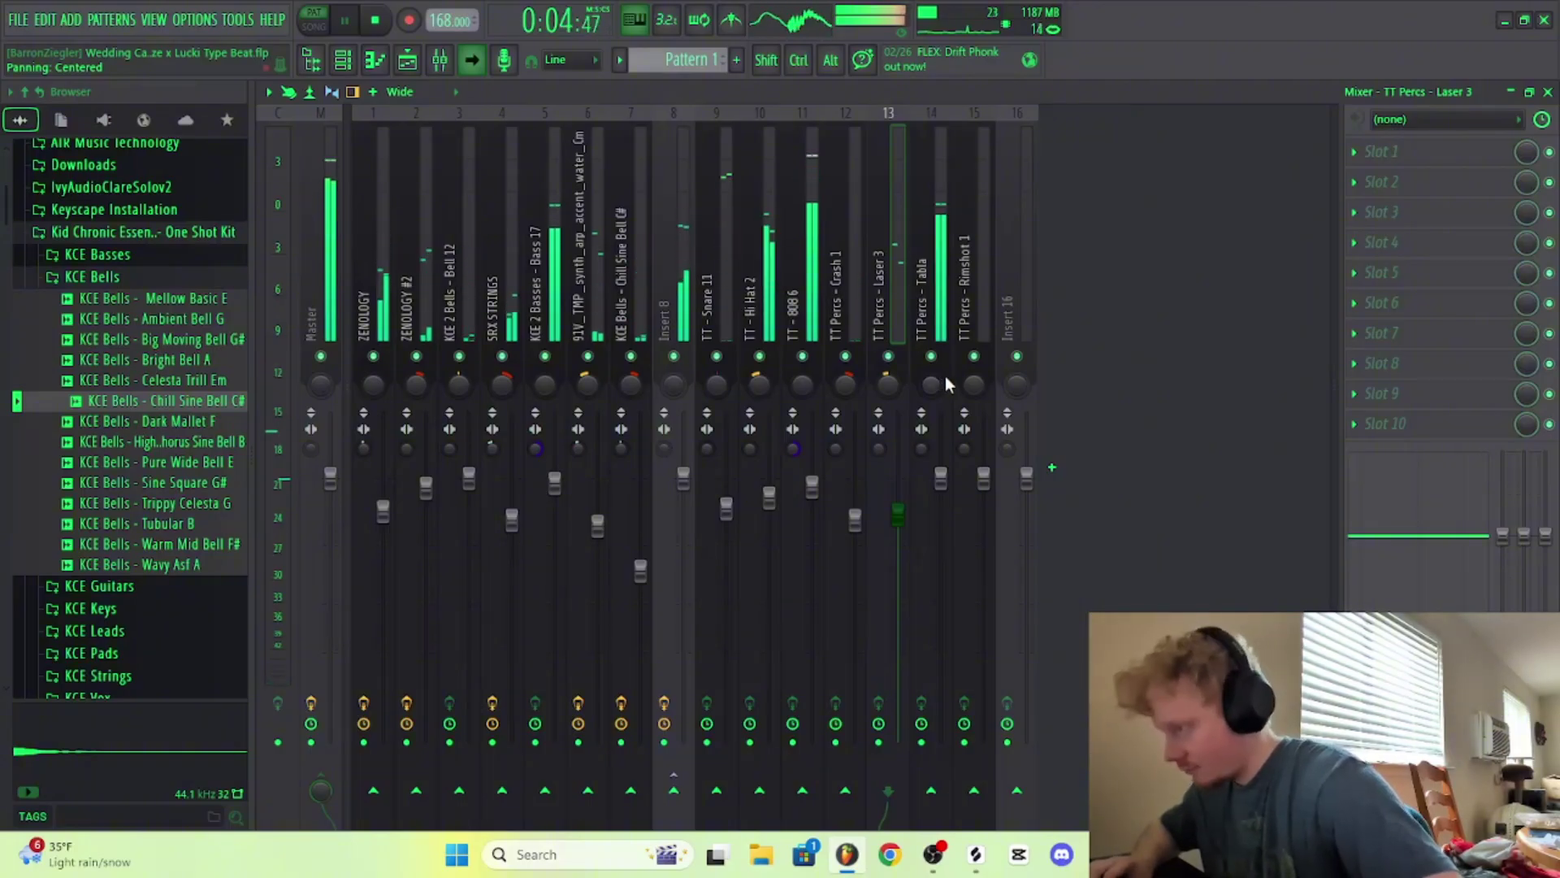
key(space)
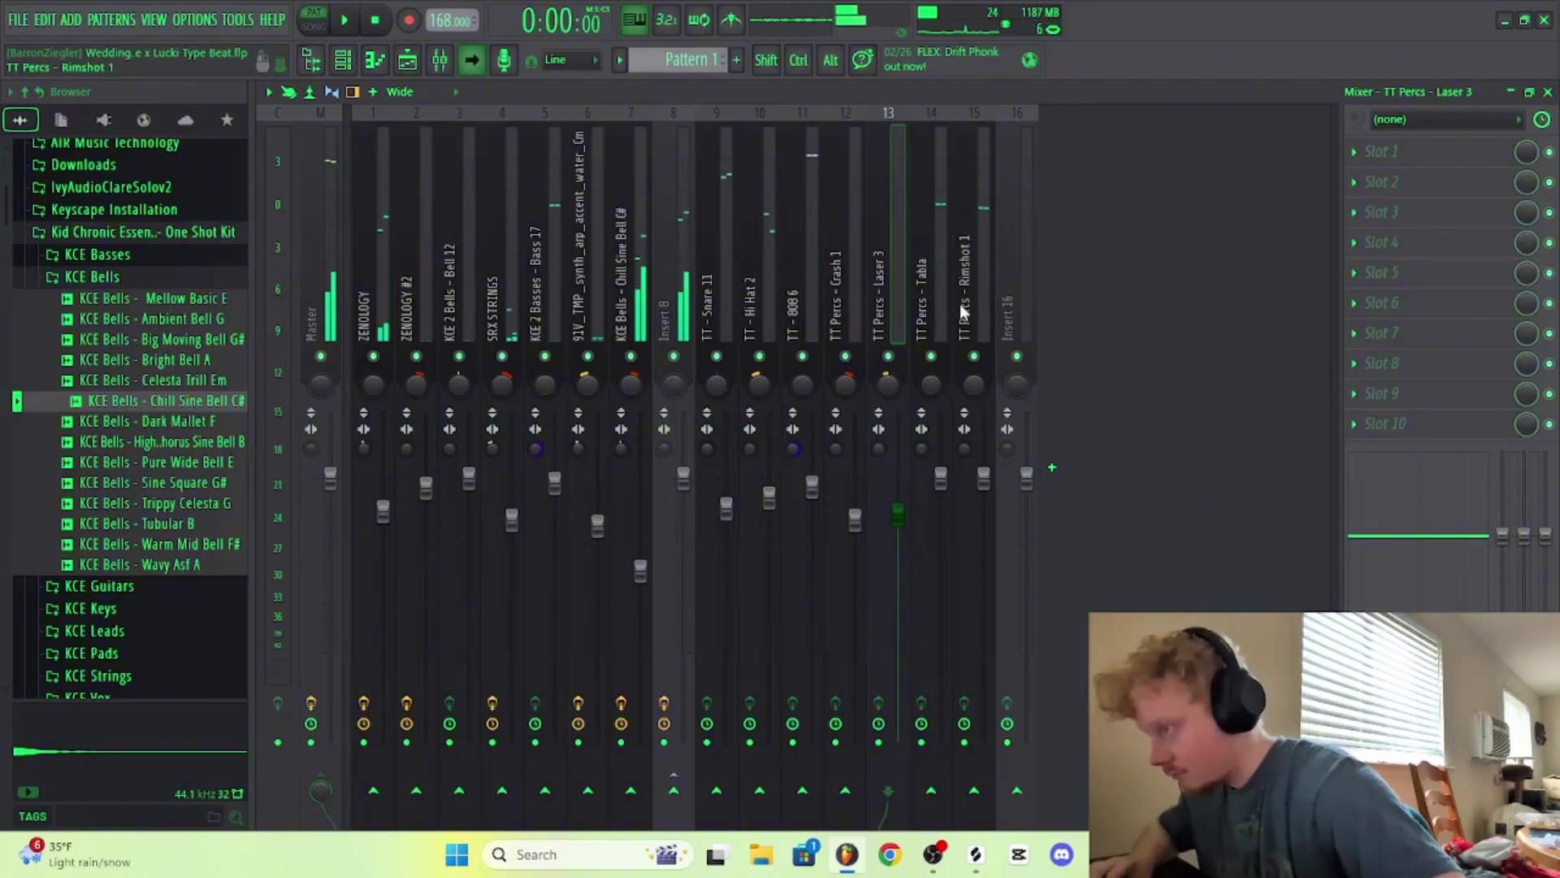
drag(930, 382, 930, 374)
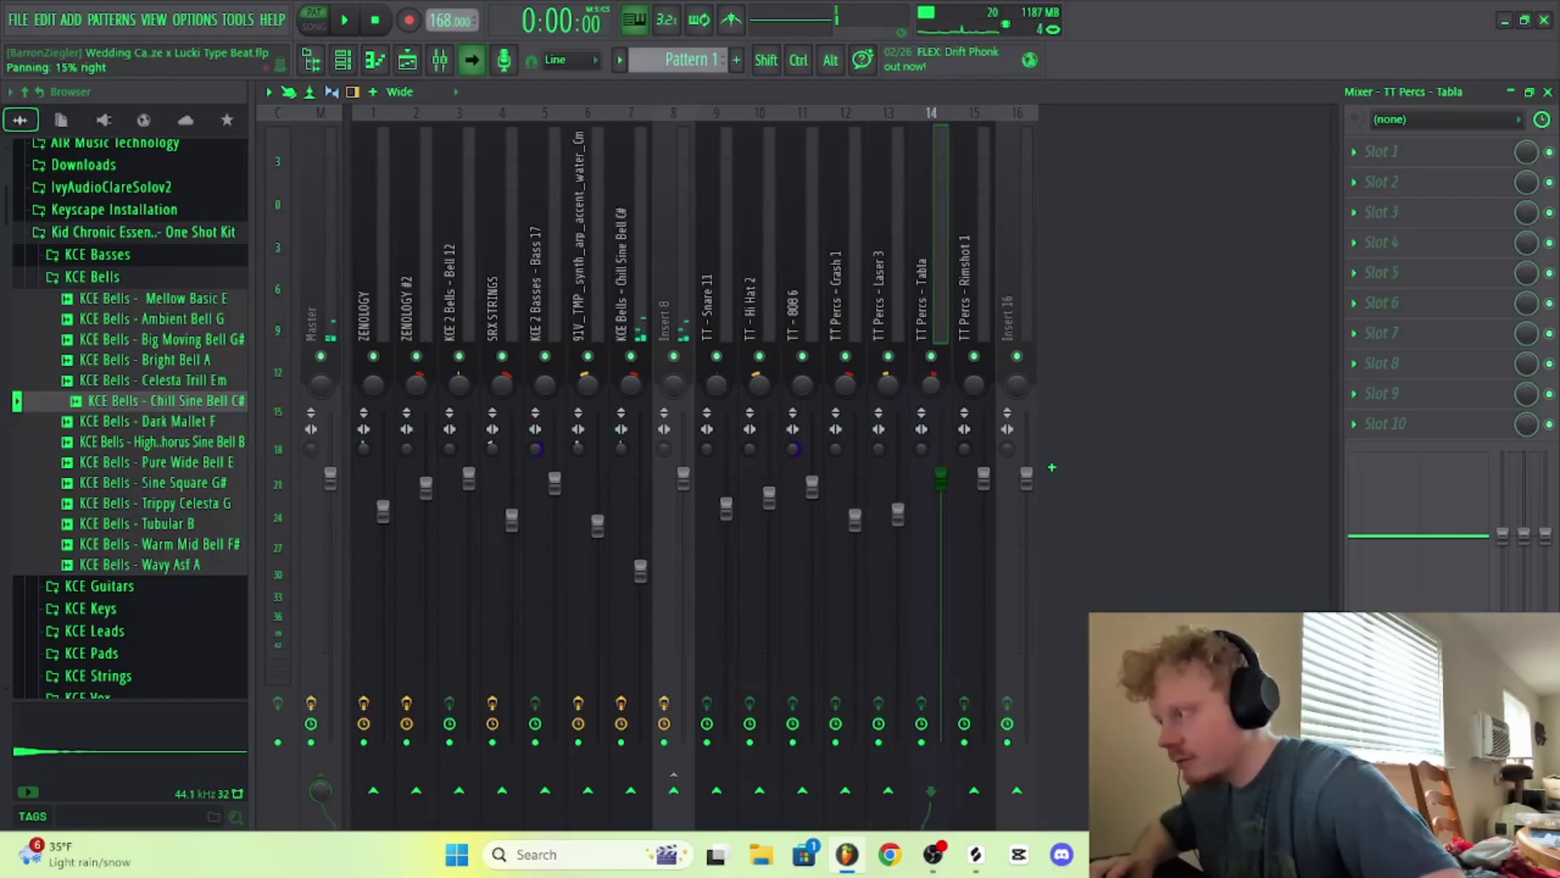
drag(978, 388, 978, 391)
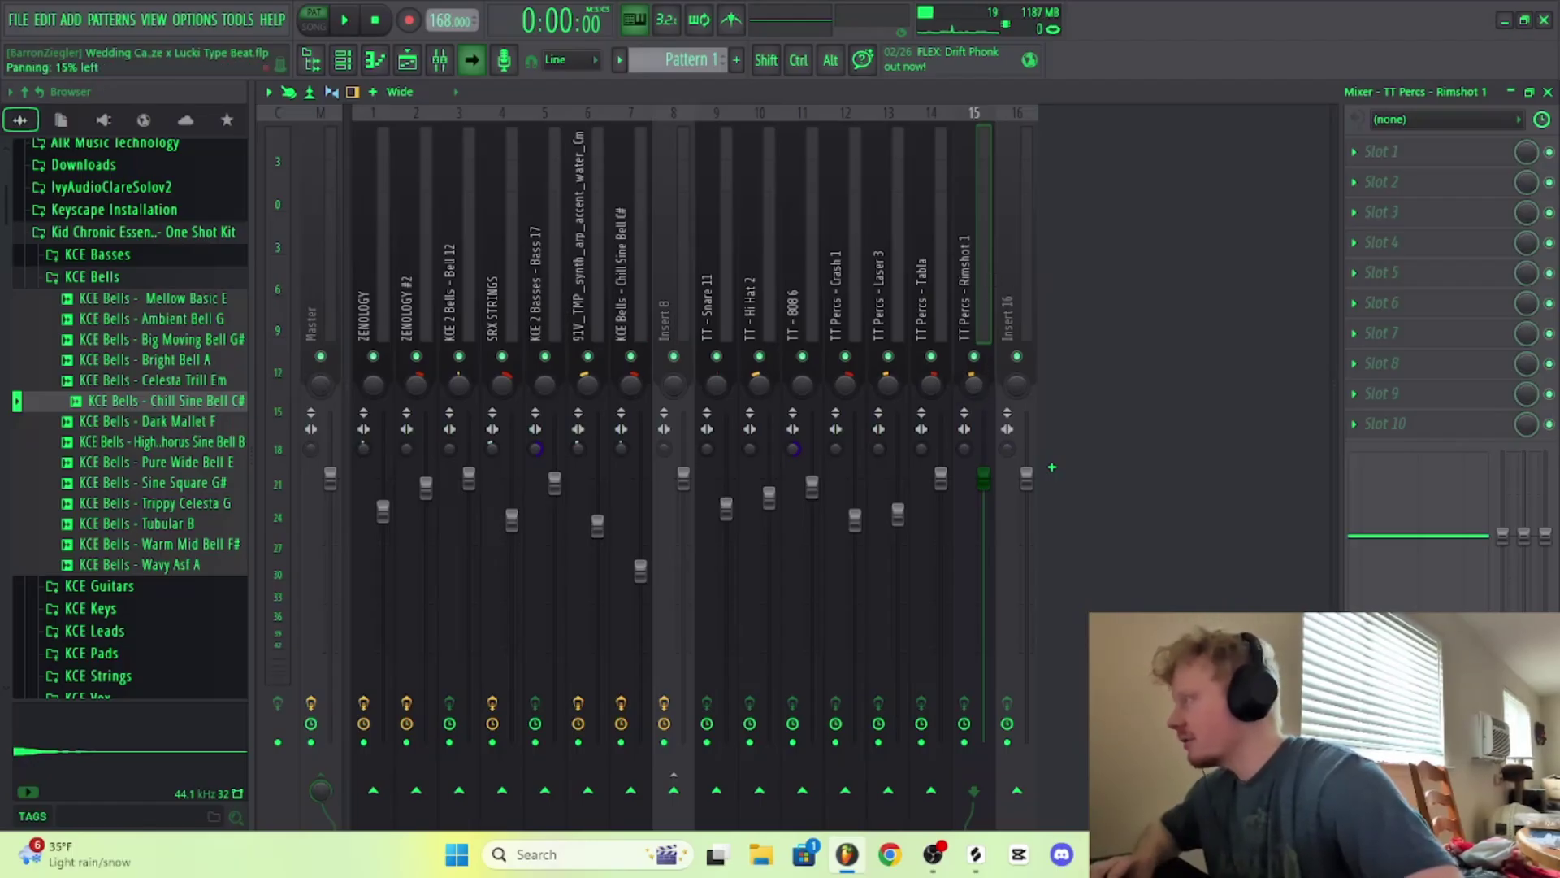
Step: Select the Tabla and Rimshot 1 tracks together and lower both volumes to about 94% (-1.4 dB) during playback
key(space)
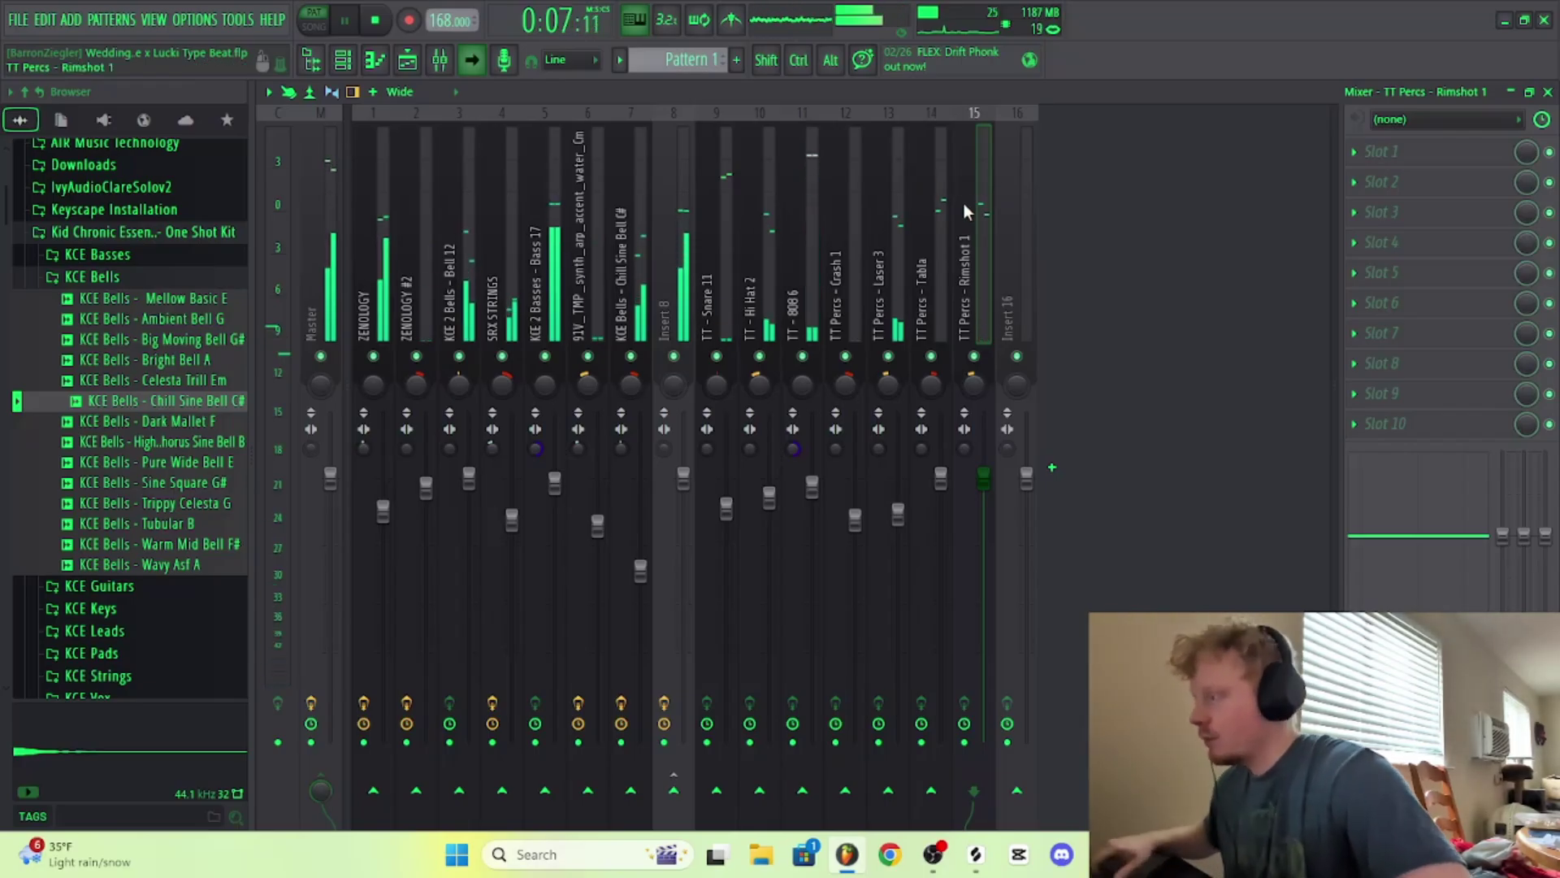
ctrl+shift+click(941, 198)
drag(940, 478, 941, 512)
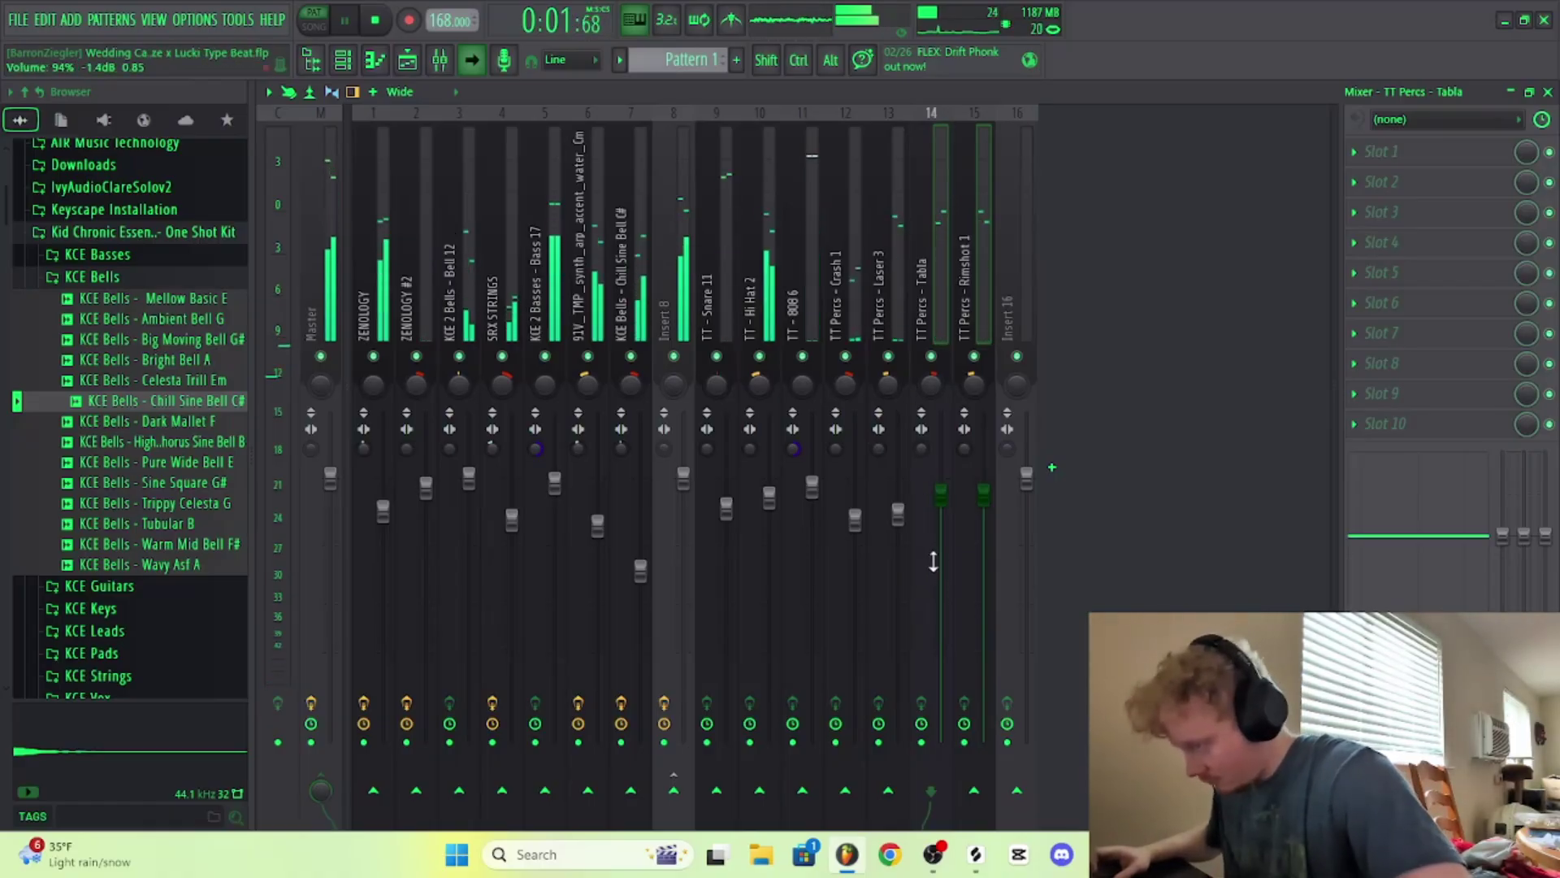
Step: Lower the selected Tabla and Rimshot 1 volumes slightly further, recheck the mix in playback, and stop it
scroll(937, 559, down, 2)
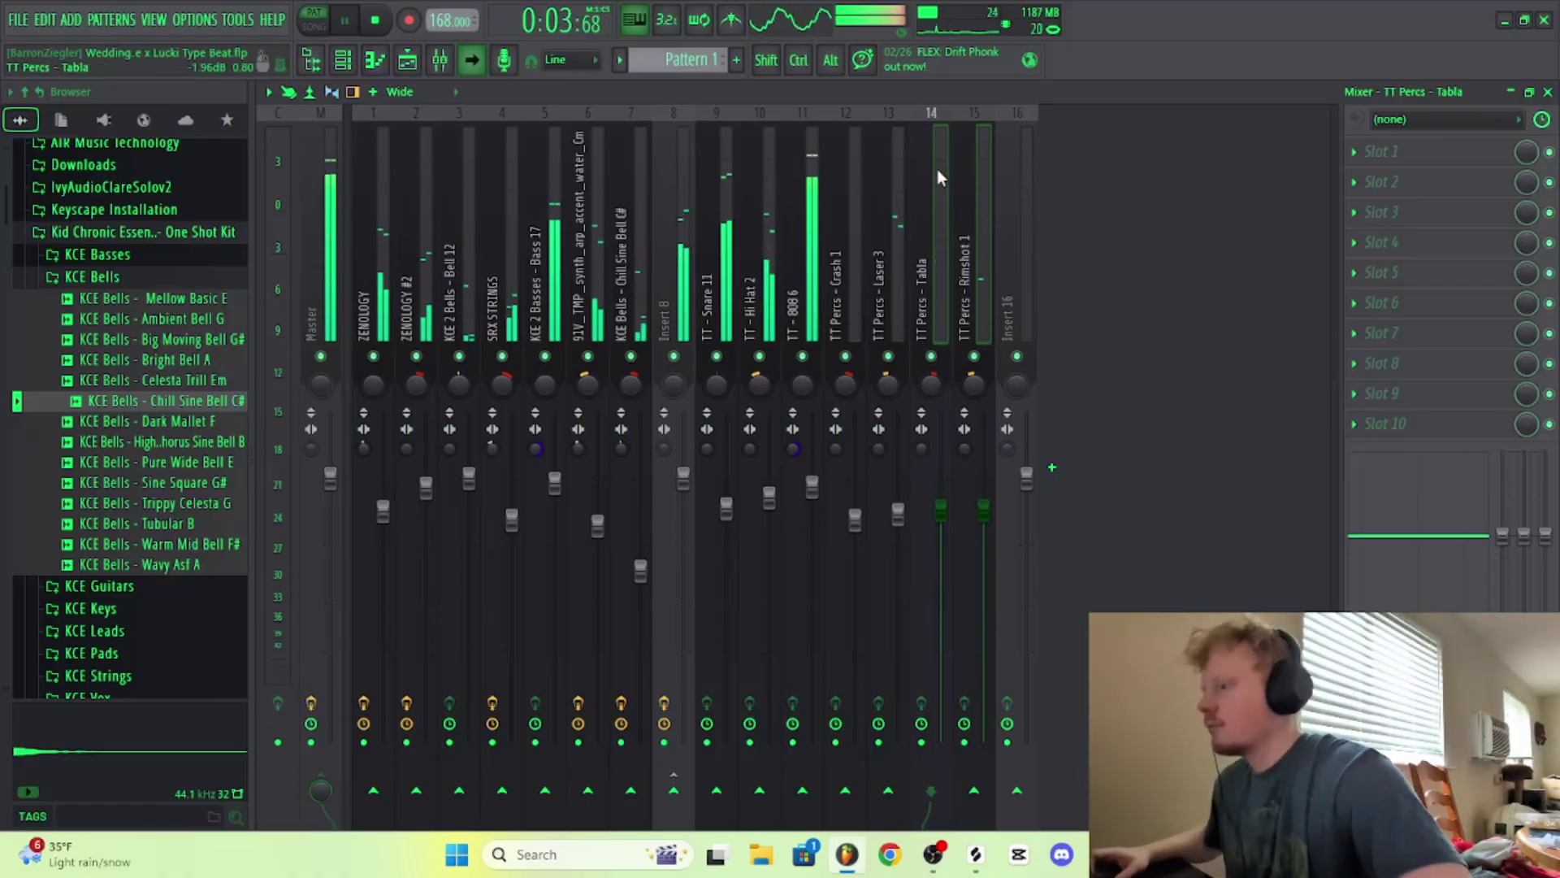
click(939, 198)
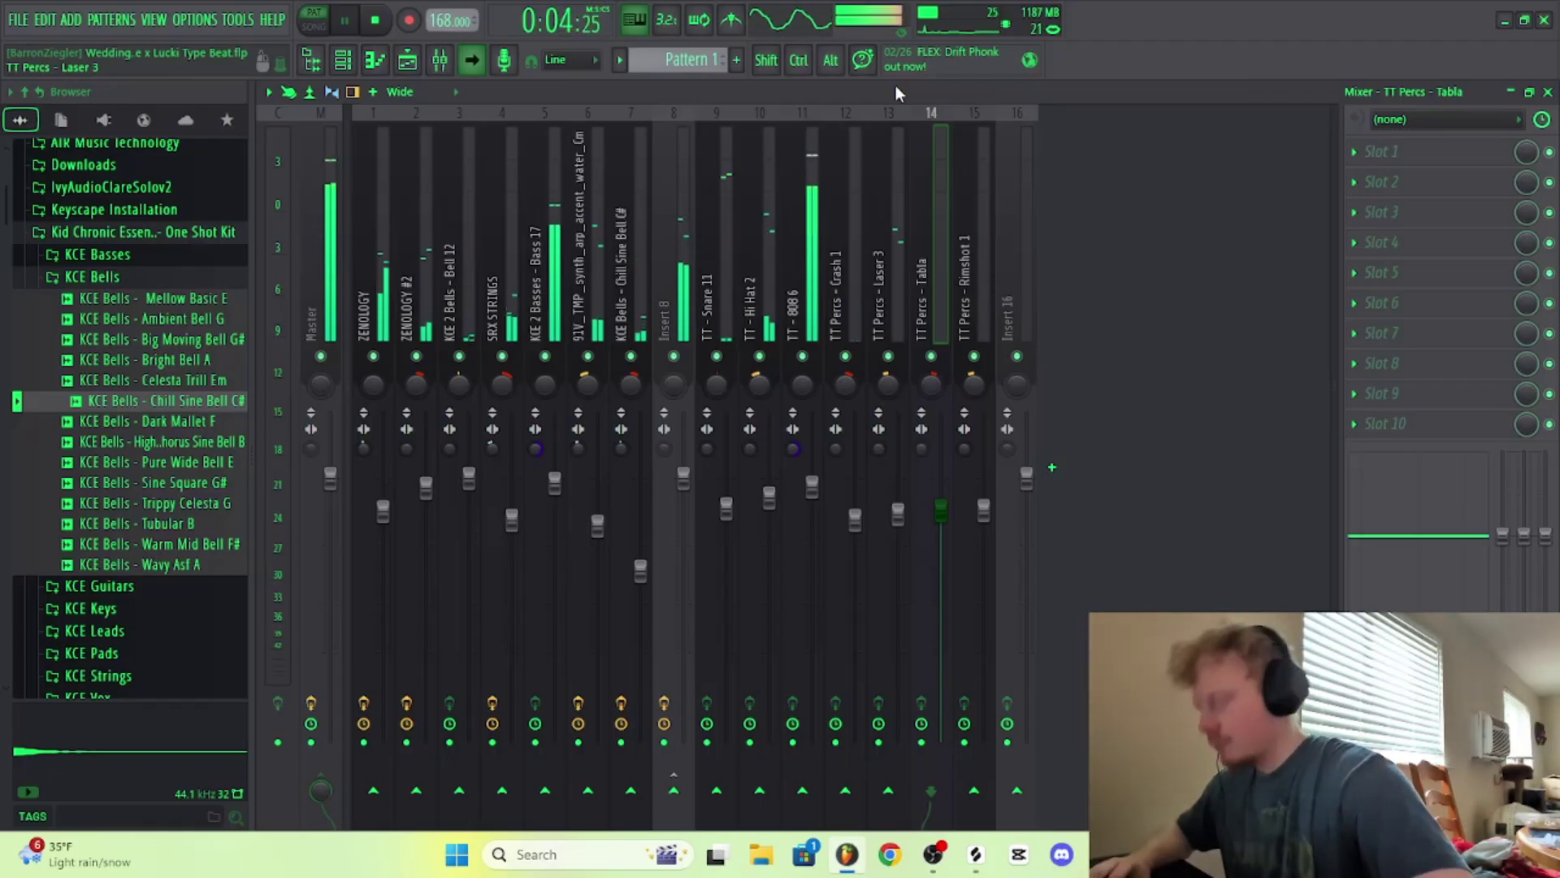
click(408, 61)
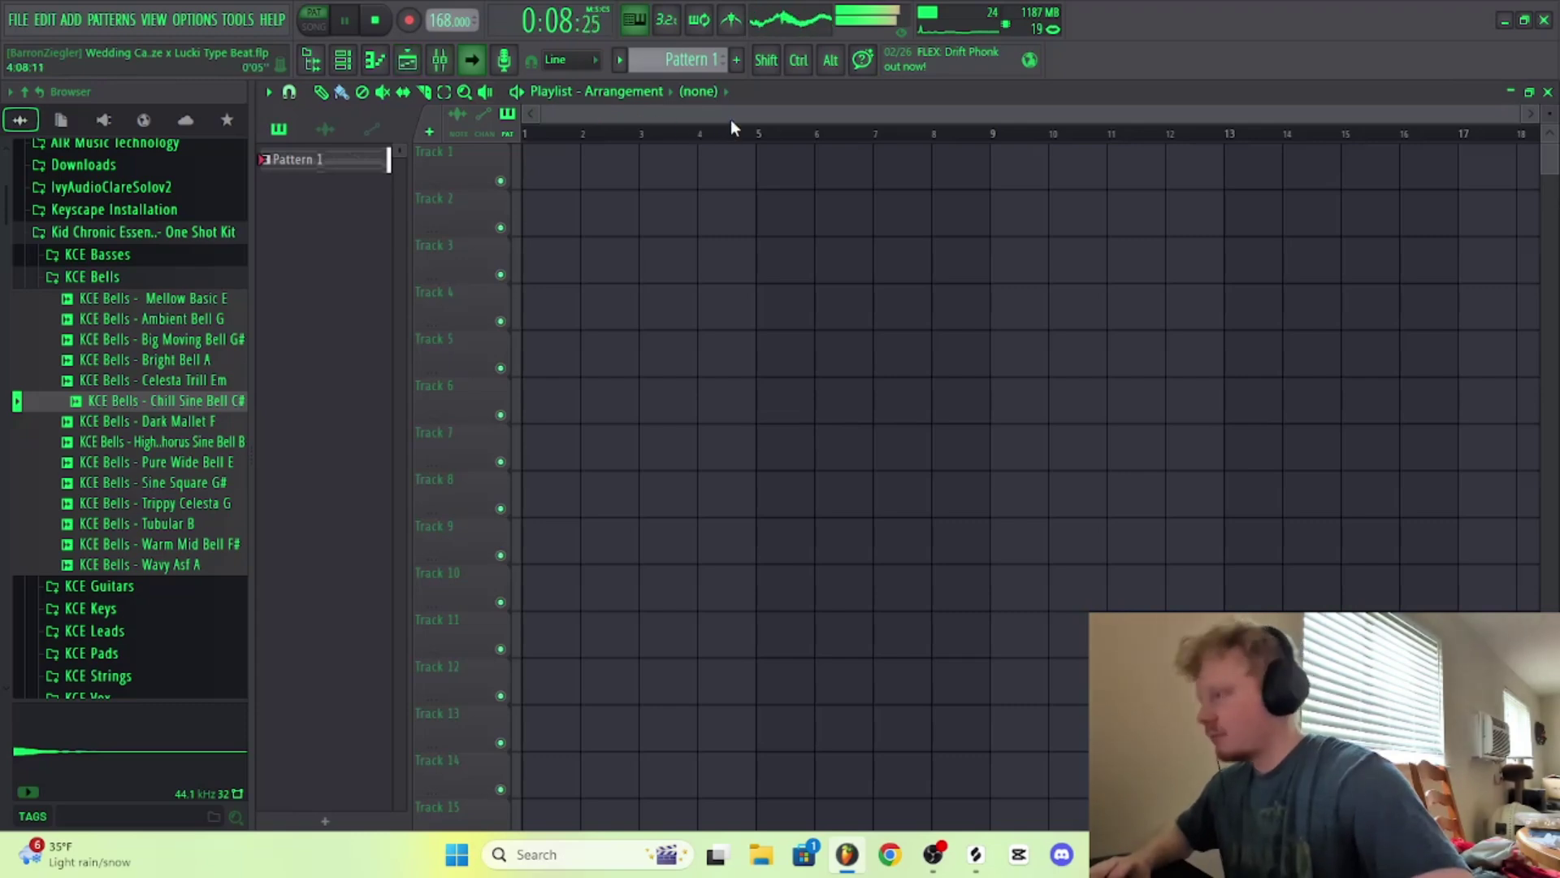
click(439, 72)
key(space)
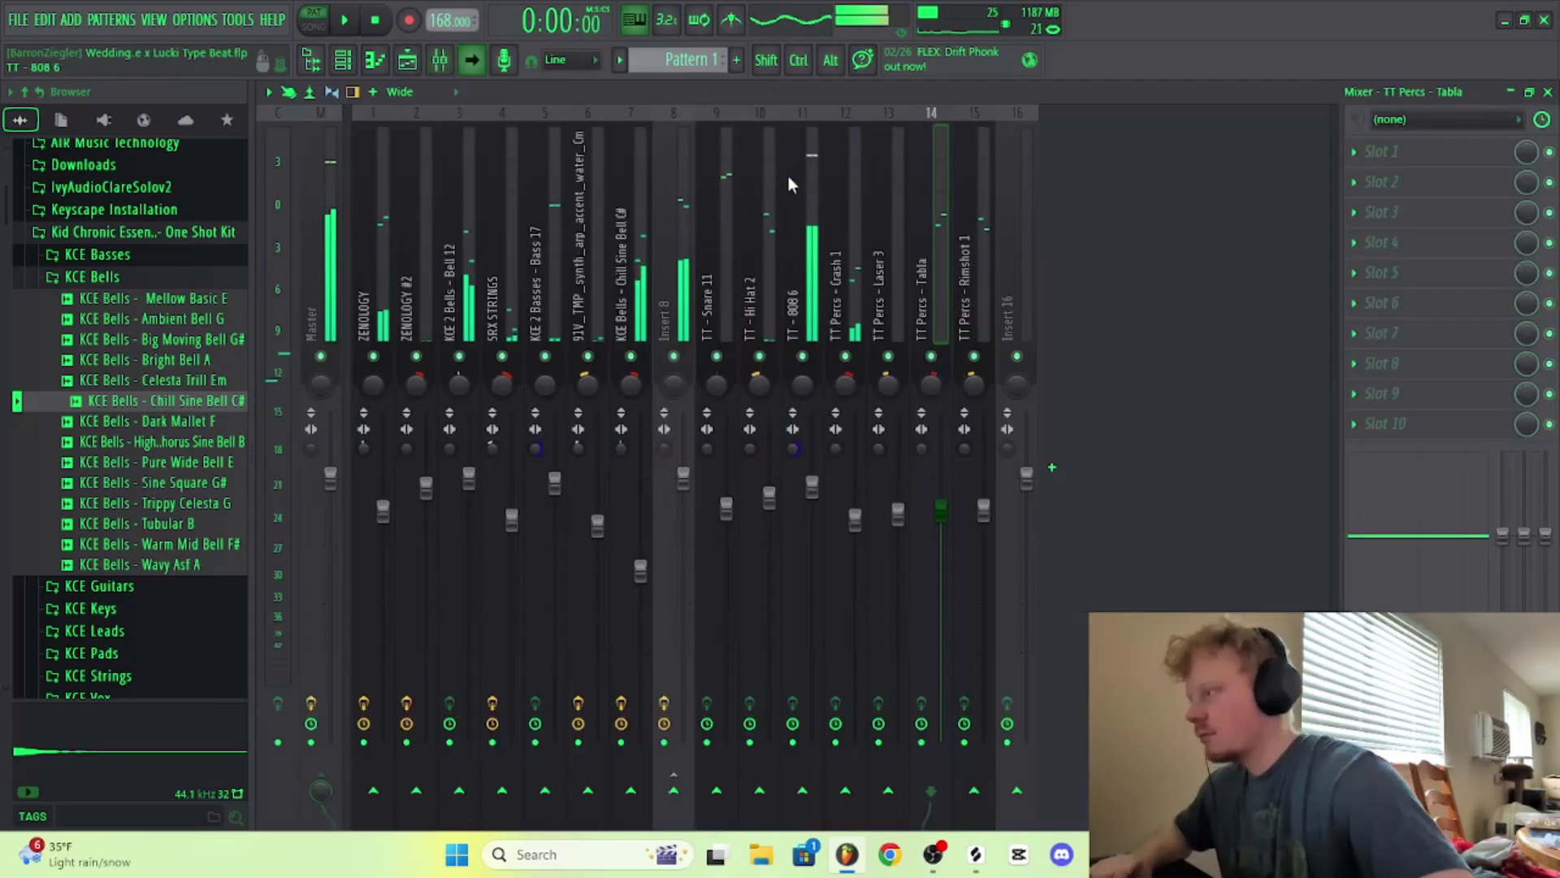
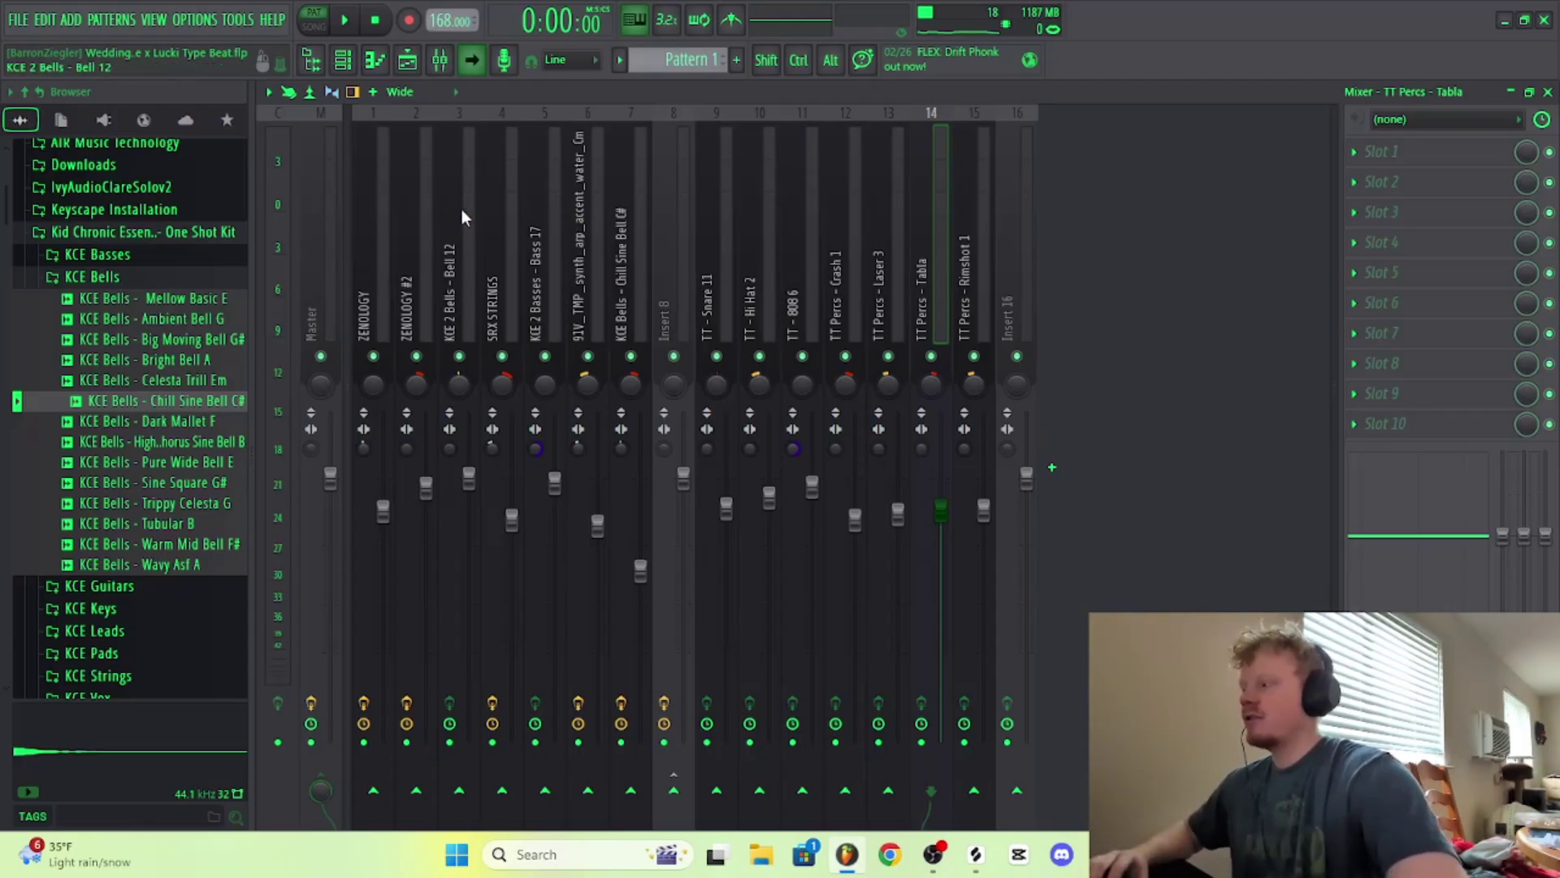
Step: Create an automation clip for the Band 1 frequency of Insert 8's Fruity Parametric EQ 2 and extend it to bar 9
click(662, 192)
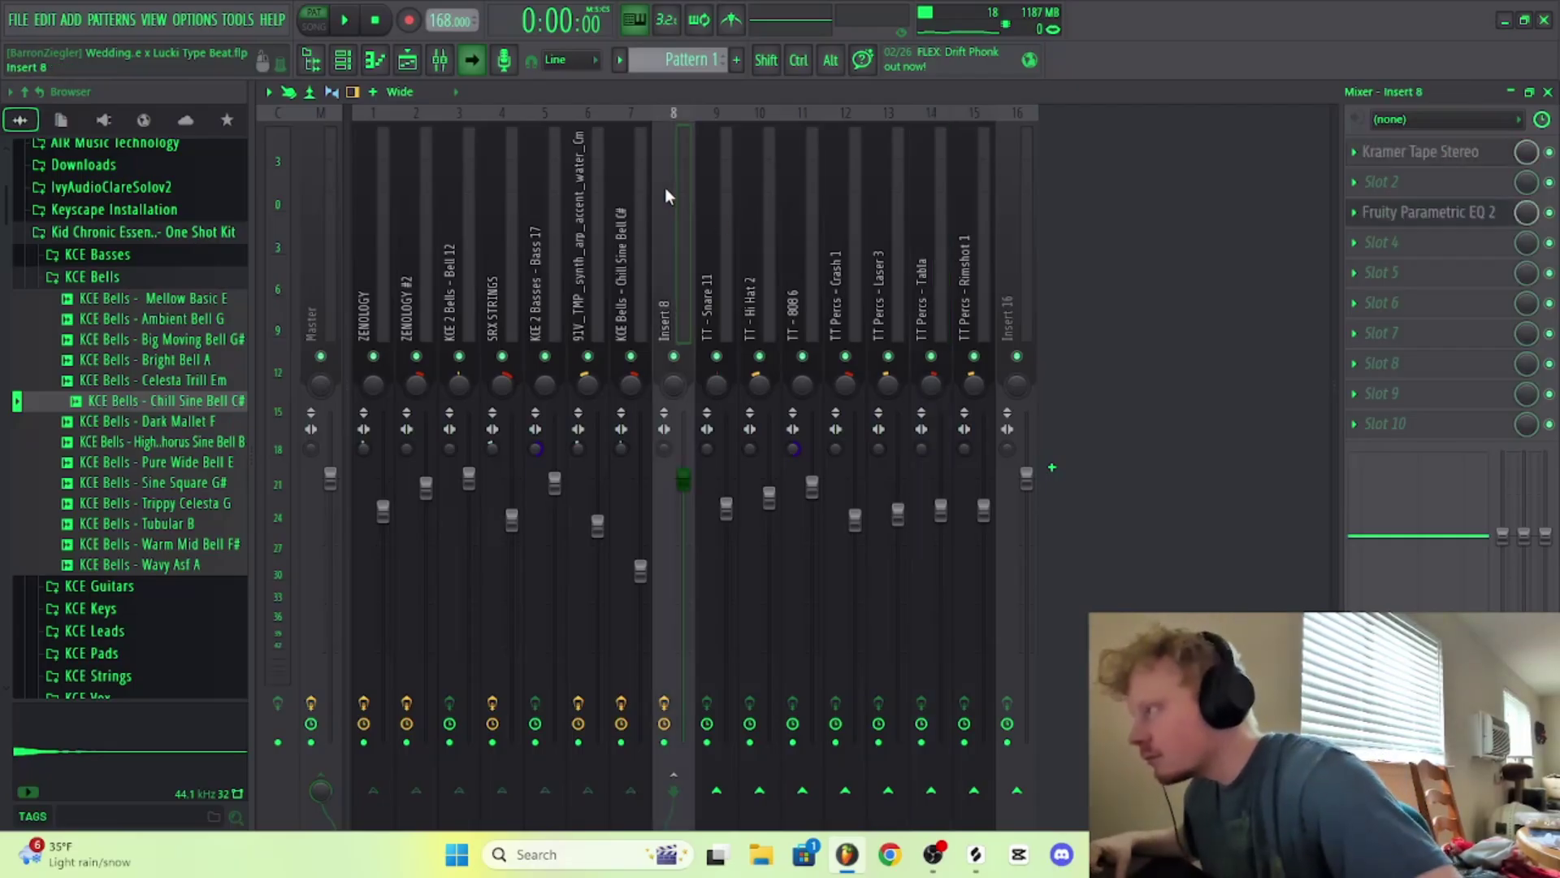
click(1461, 212)
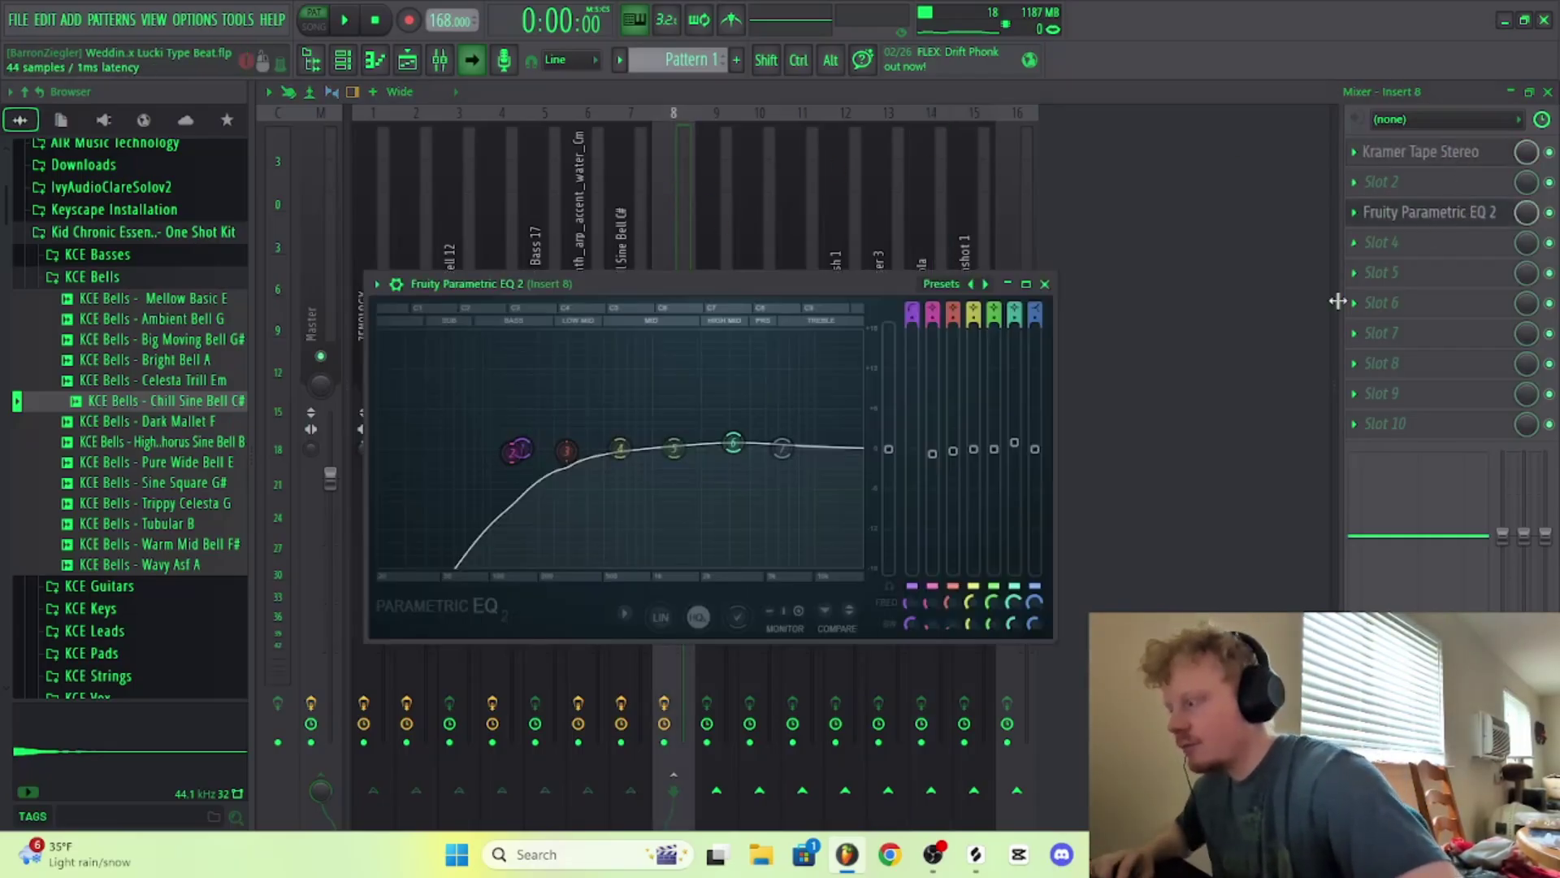
right_click(908, 605)
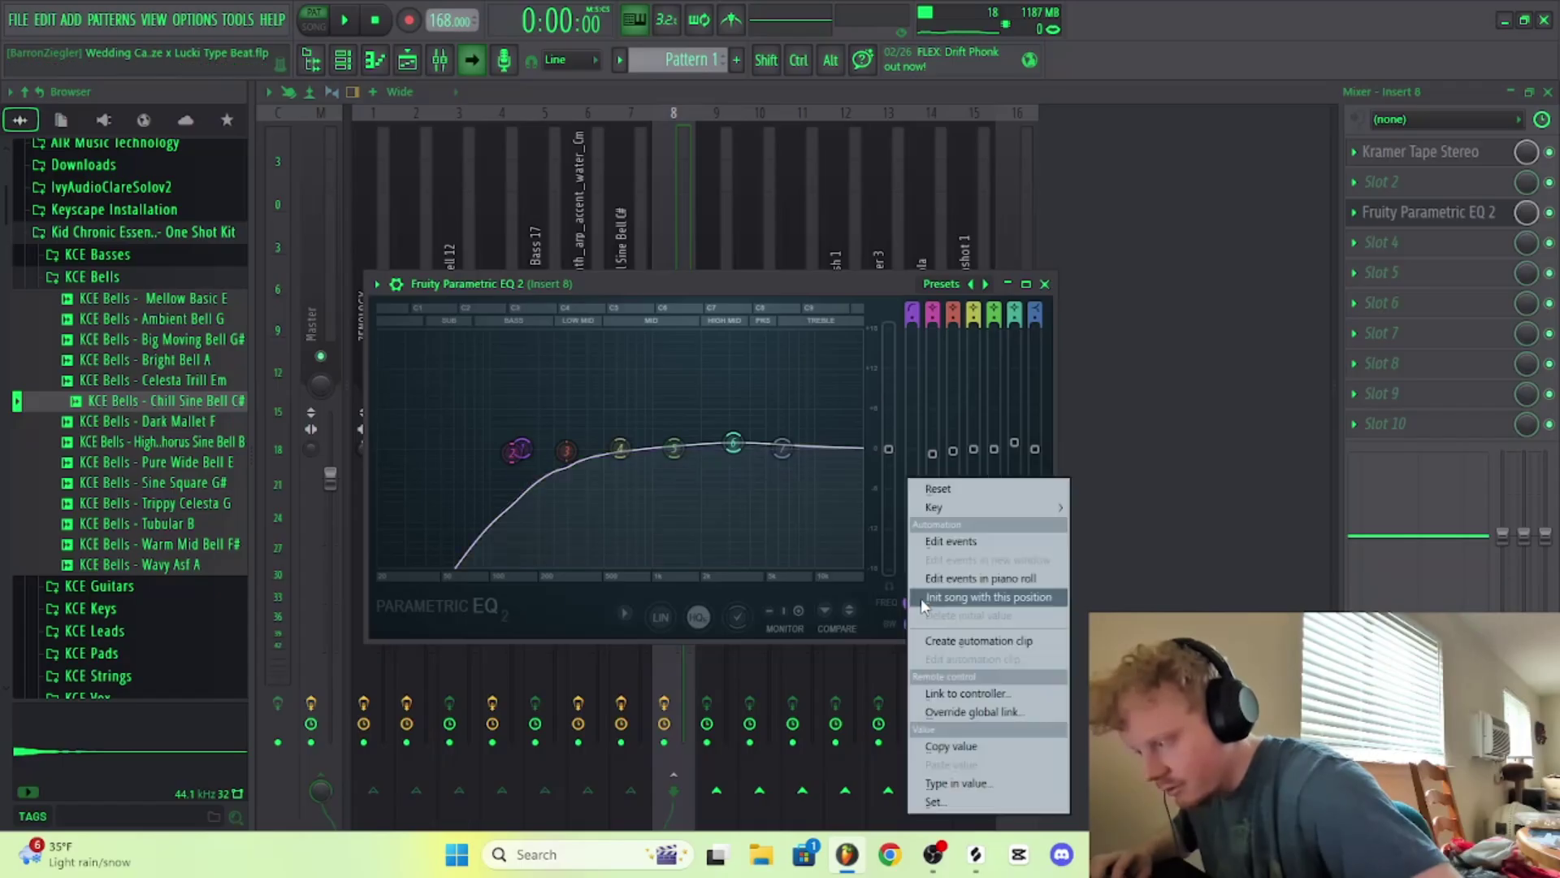
click(972, 646)
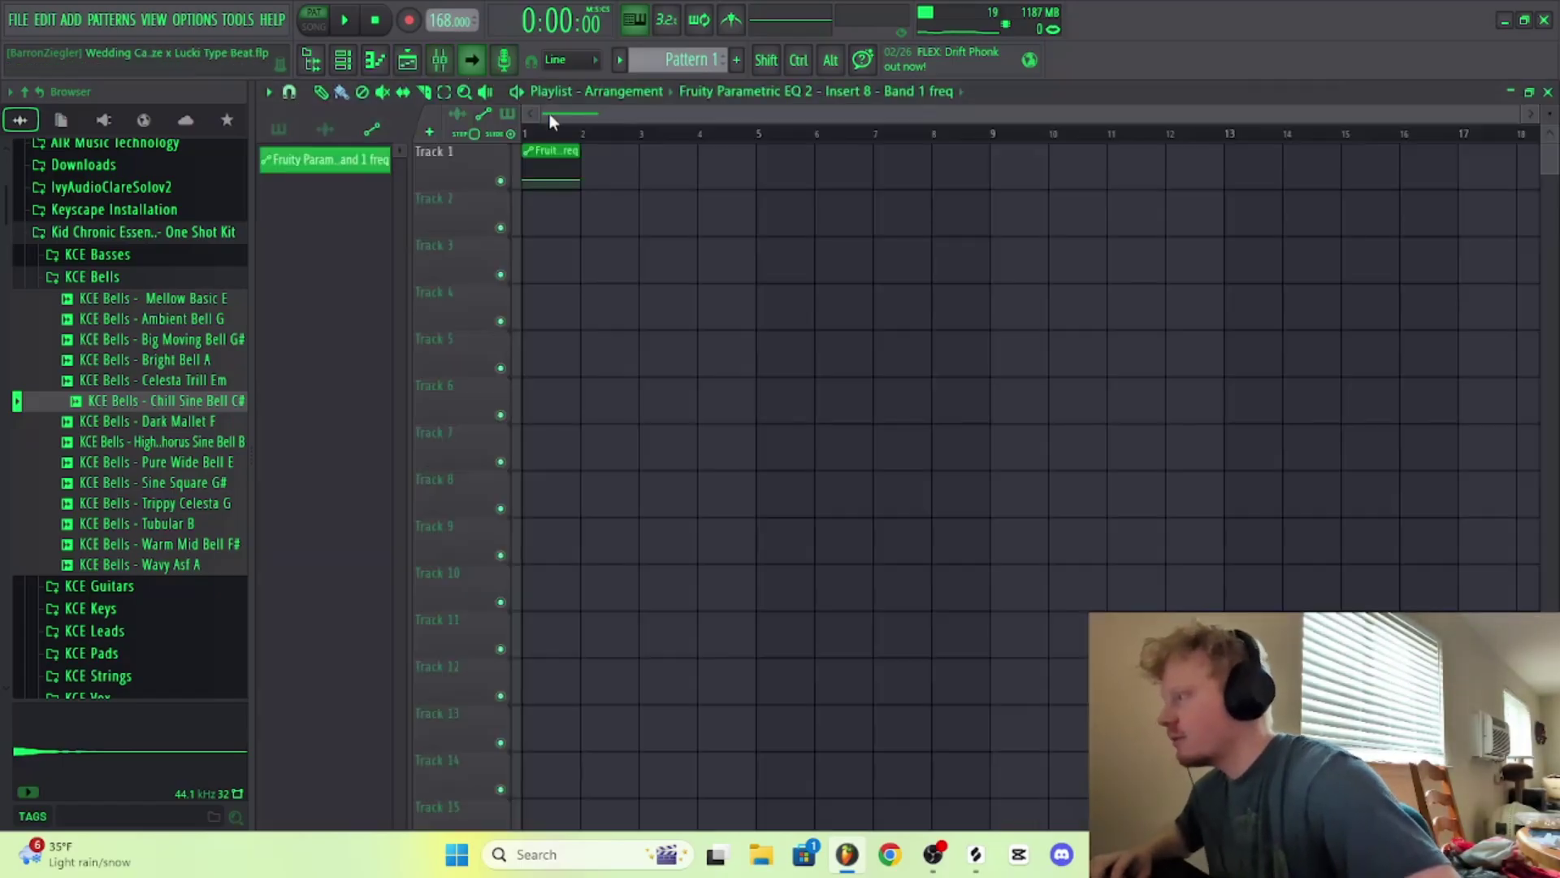
drag(580, 148, 987, 141)
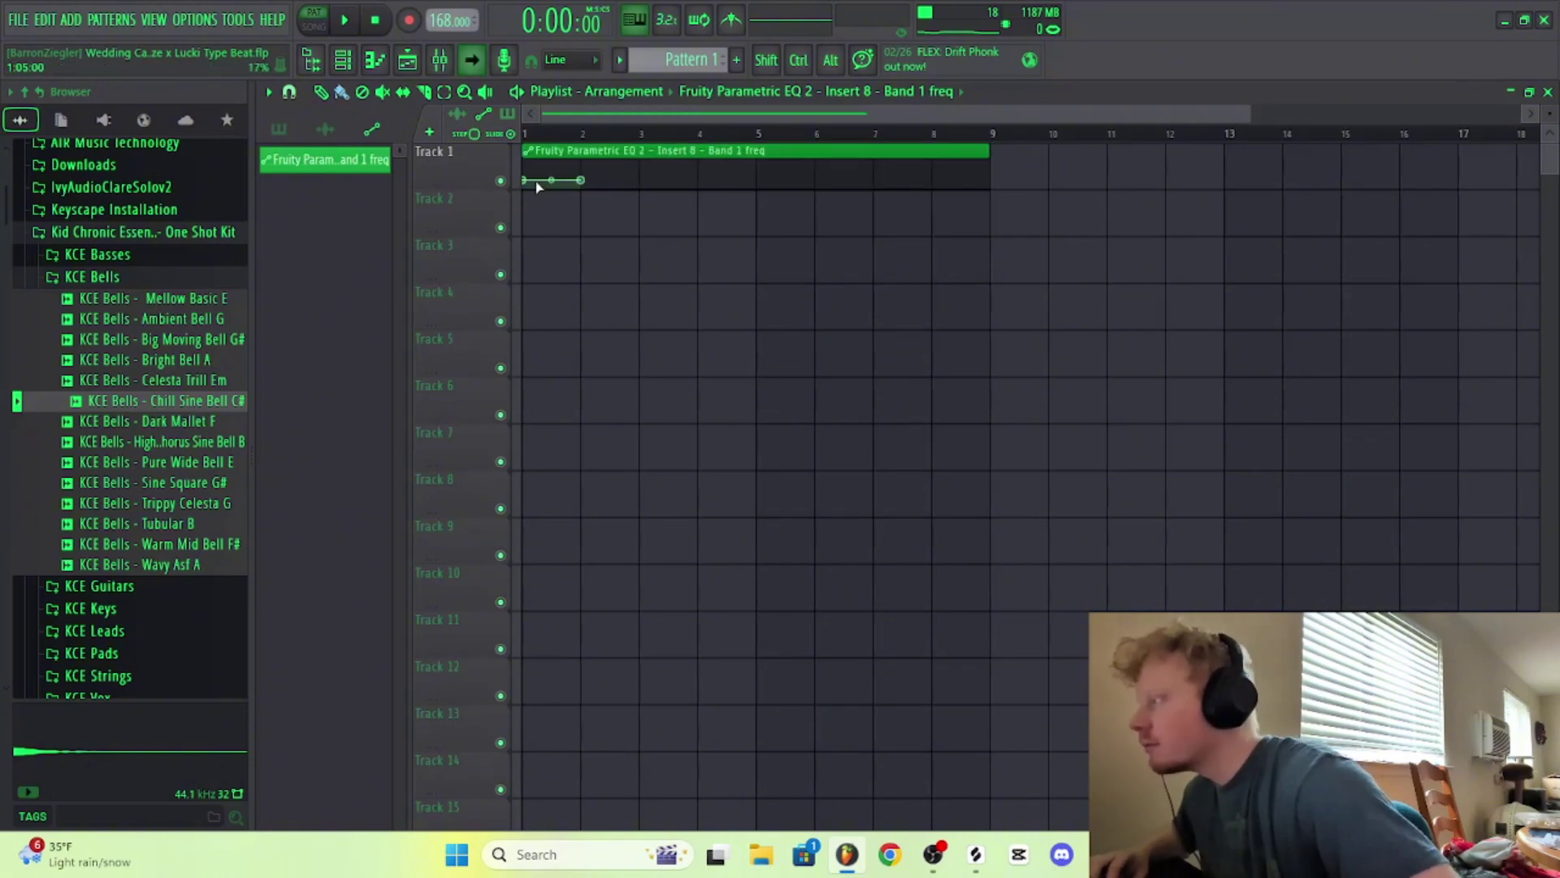
Step: Copy the automation end point's 30% value, then move that point to bar 9 so the curve stays flat at 20 Hz
right_click(584, 179)
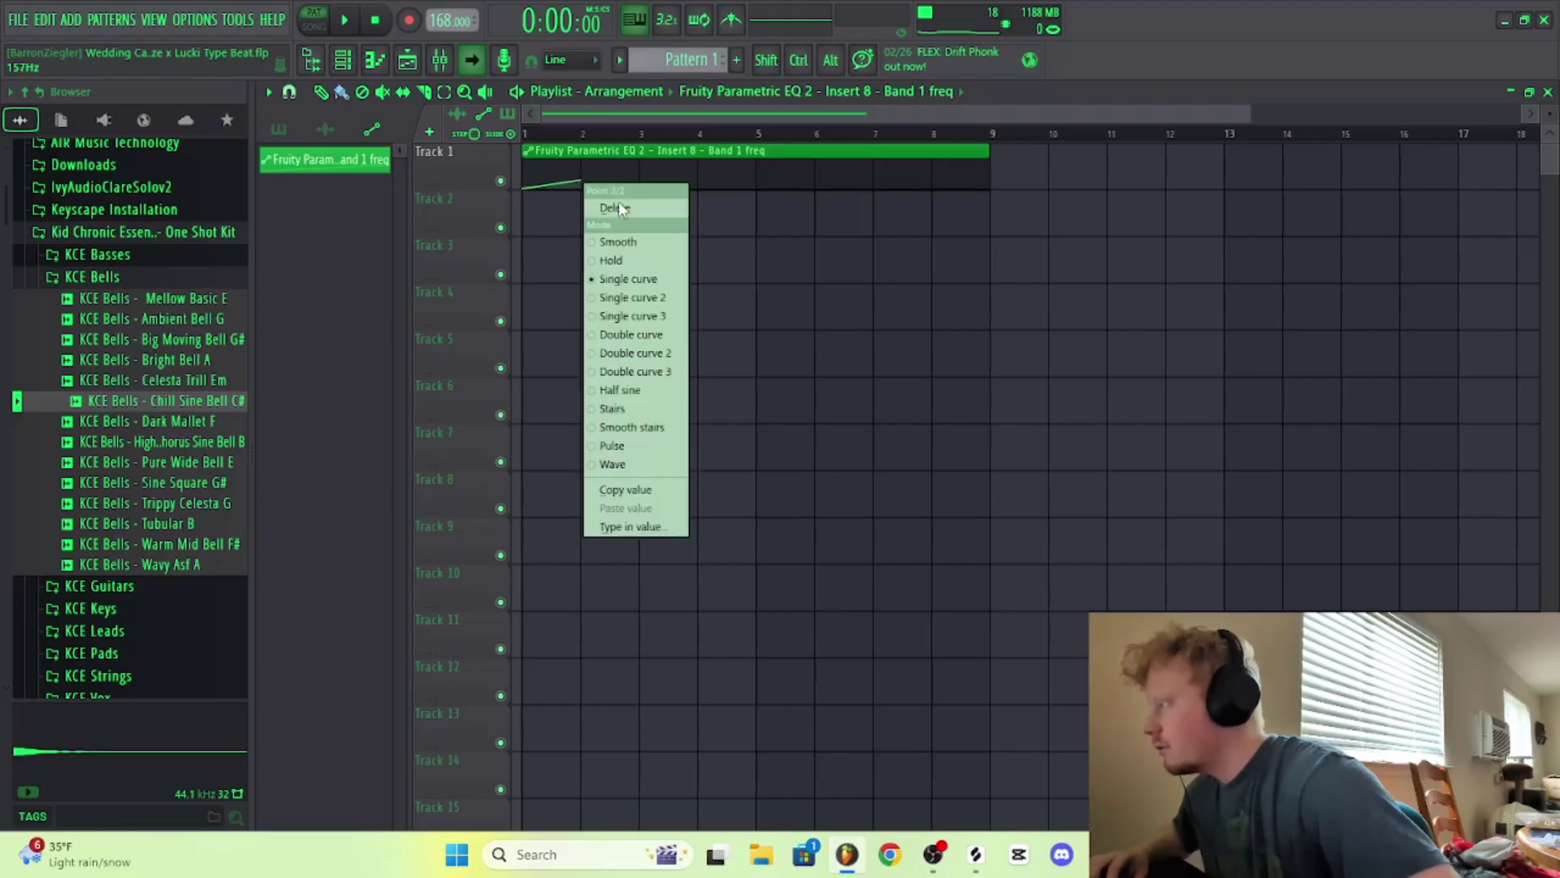
click(673, 488)
drag(589, 184, 733, 218)
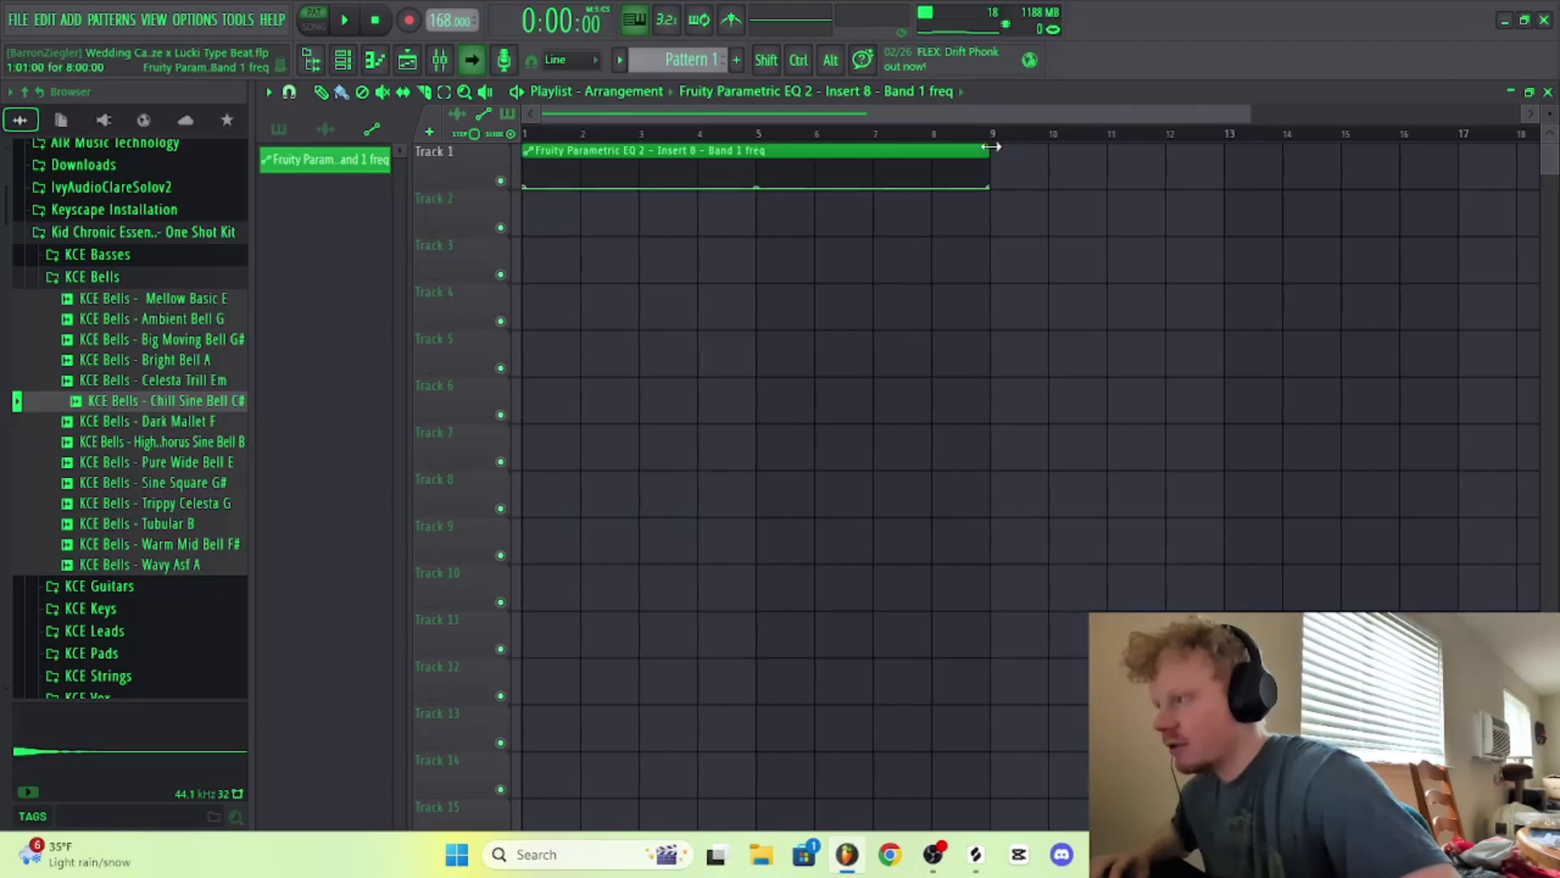
Step: Extend the automation clip to bar 16 and hold the pasted 30% value from bar 9 to bar 11, deleting the surplus point
drag(986, 179, 1005, 186)
right_click(991, 173)
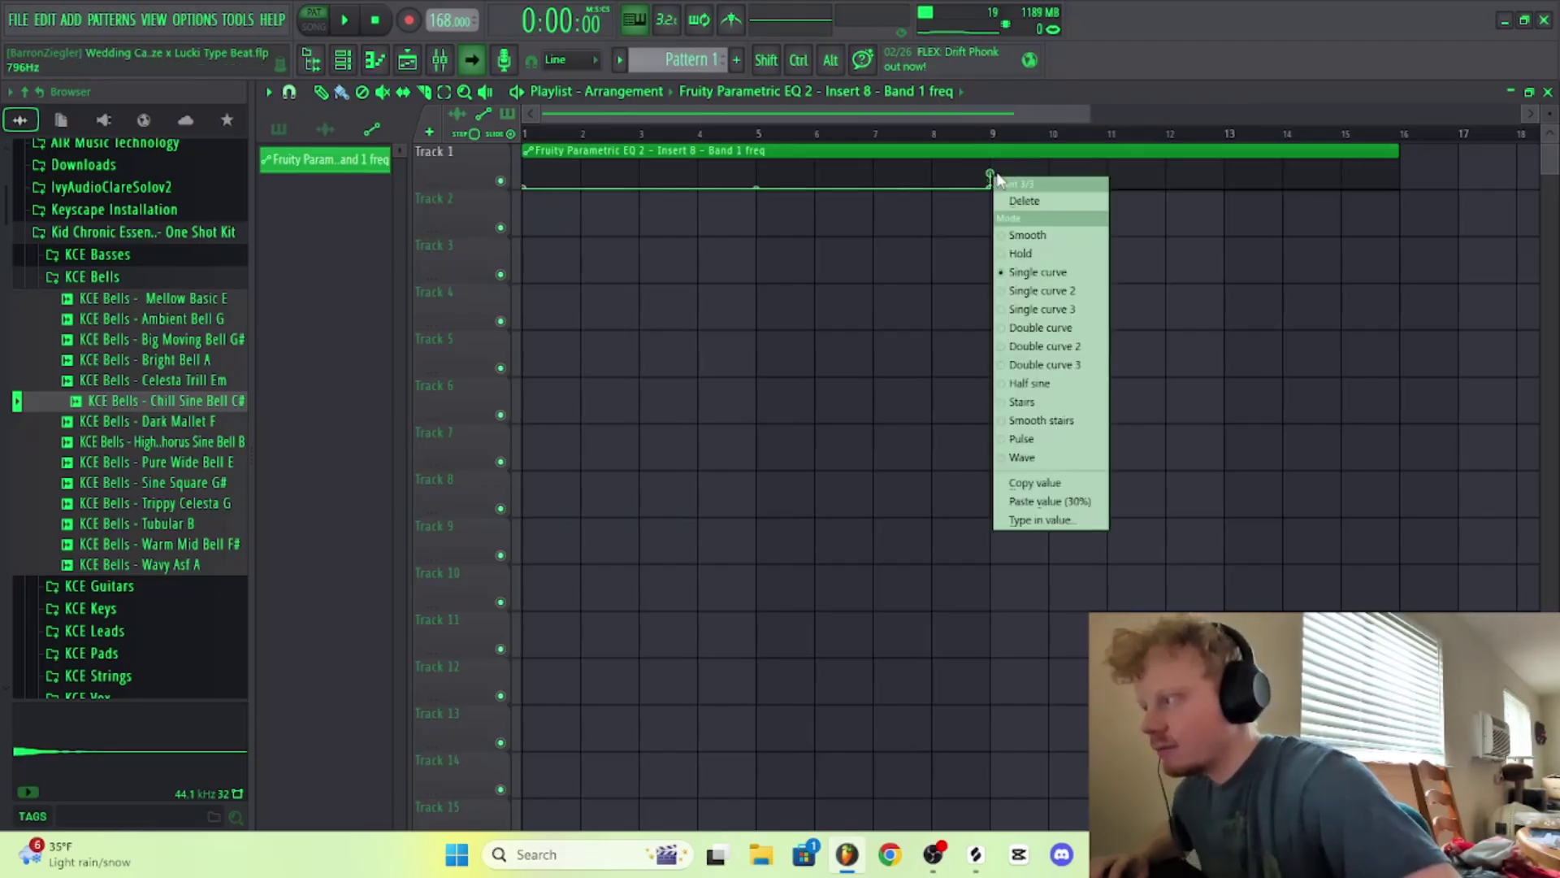
click(1049, 498)
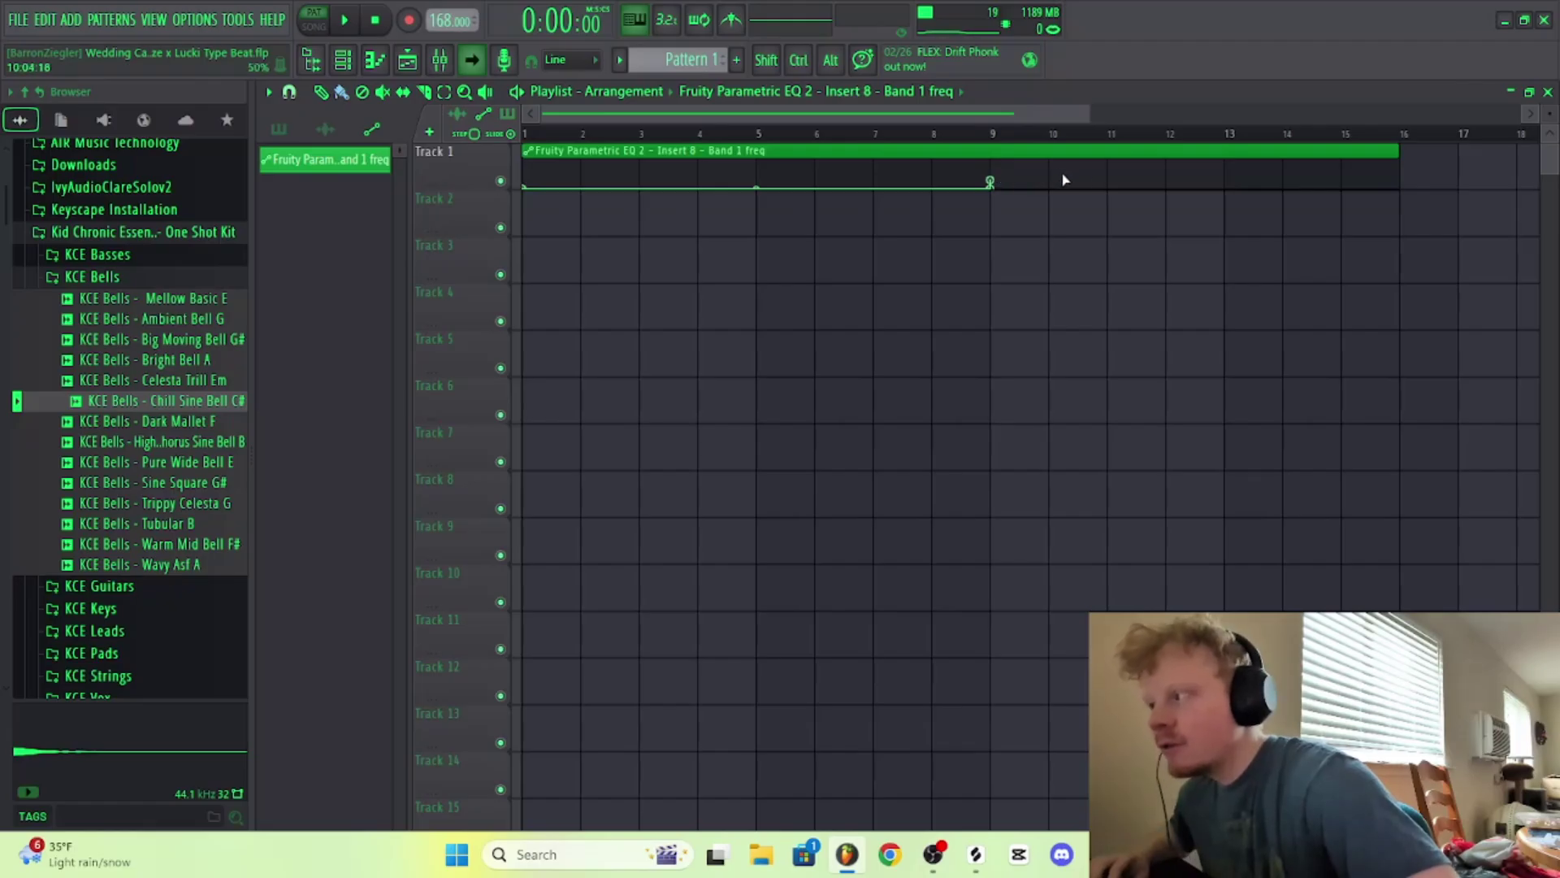
right_click(1110, 177)
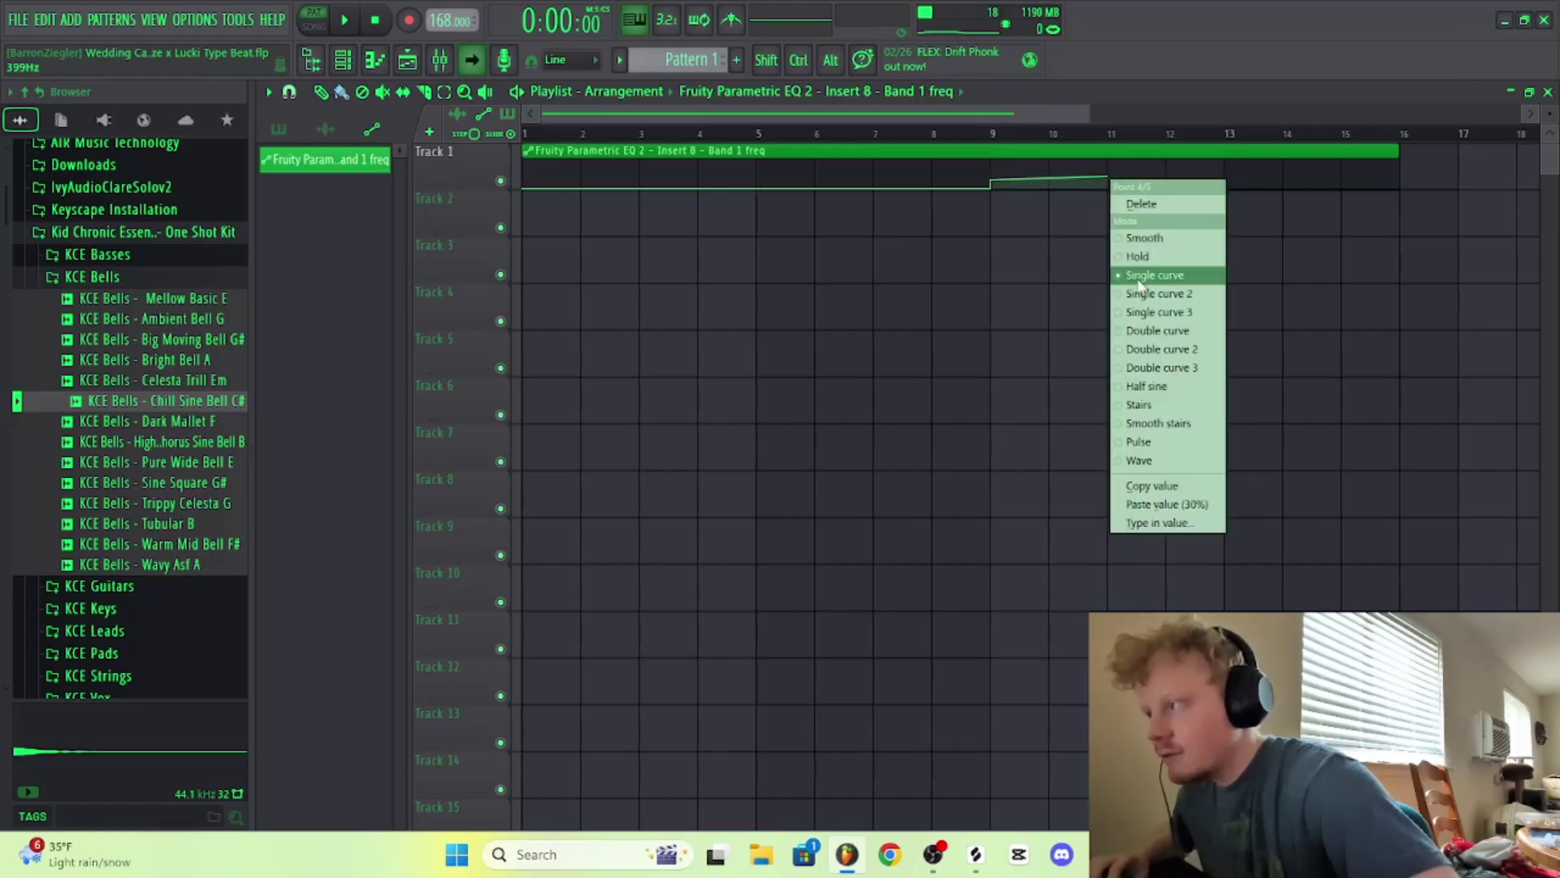
click(1149, 504)
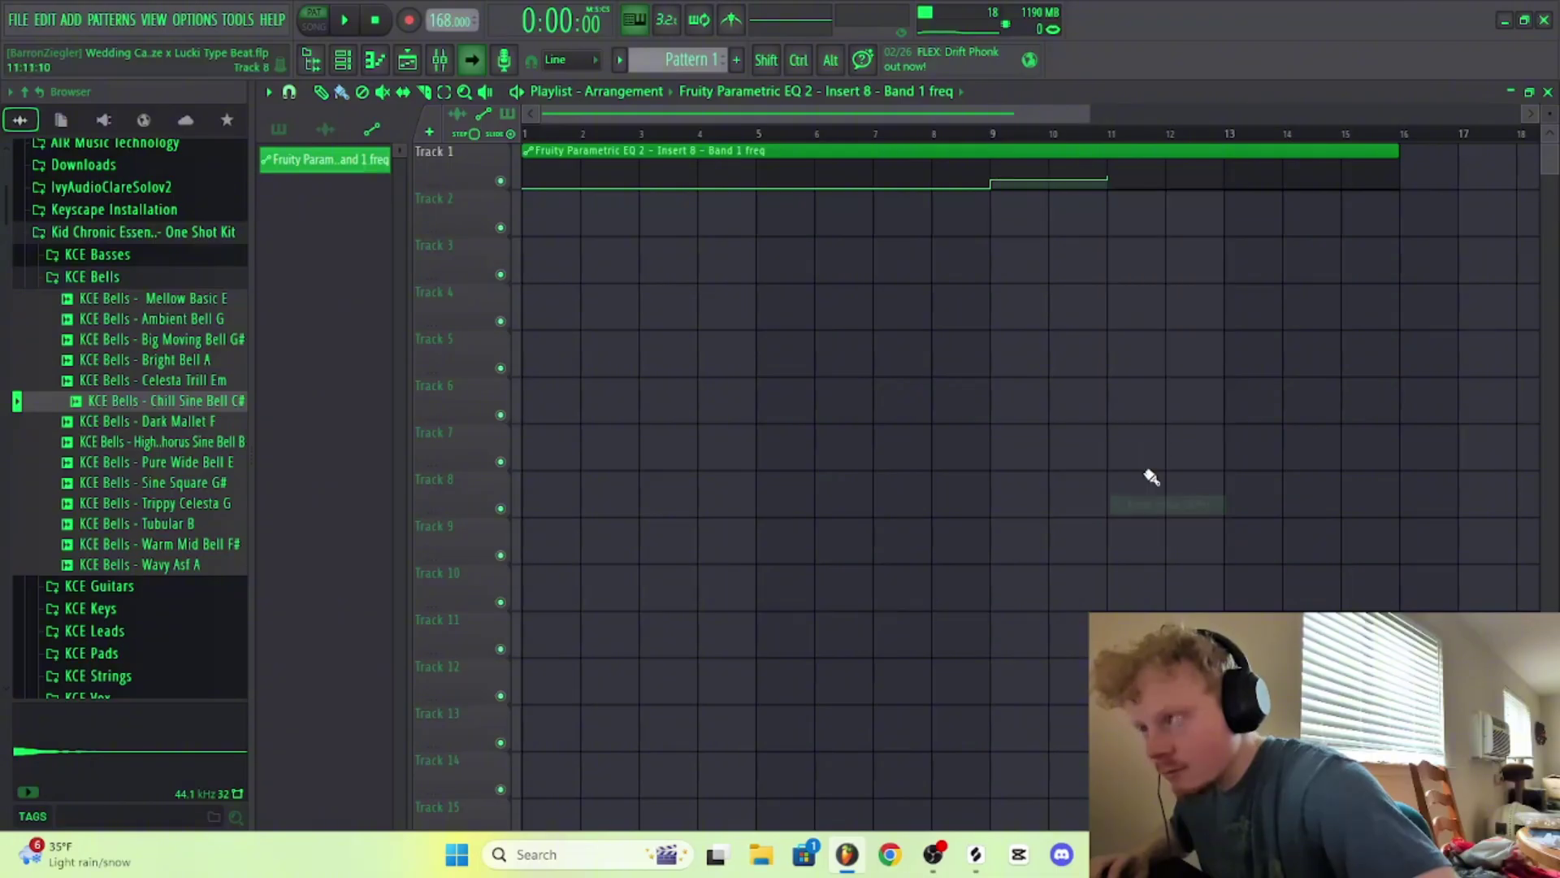
right_click(1110, 178)
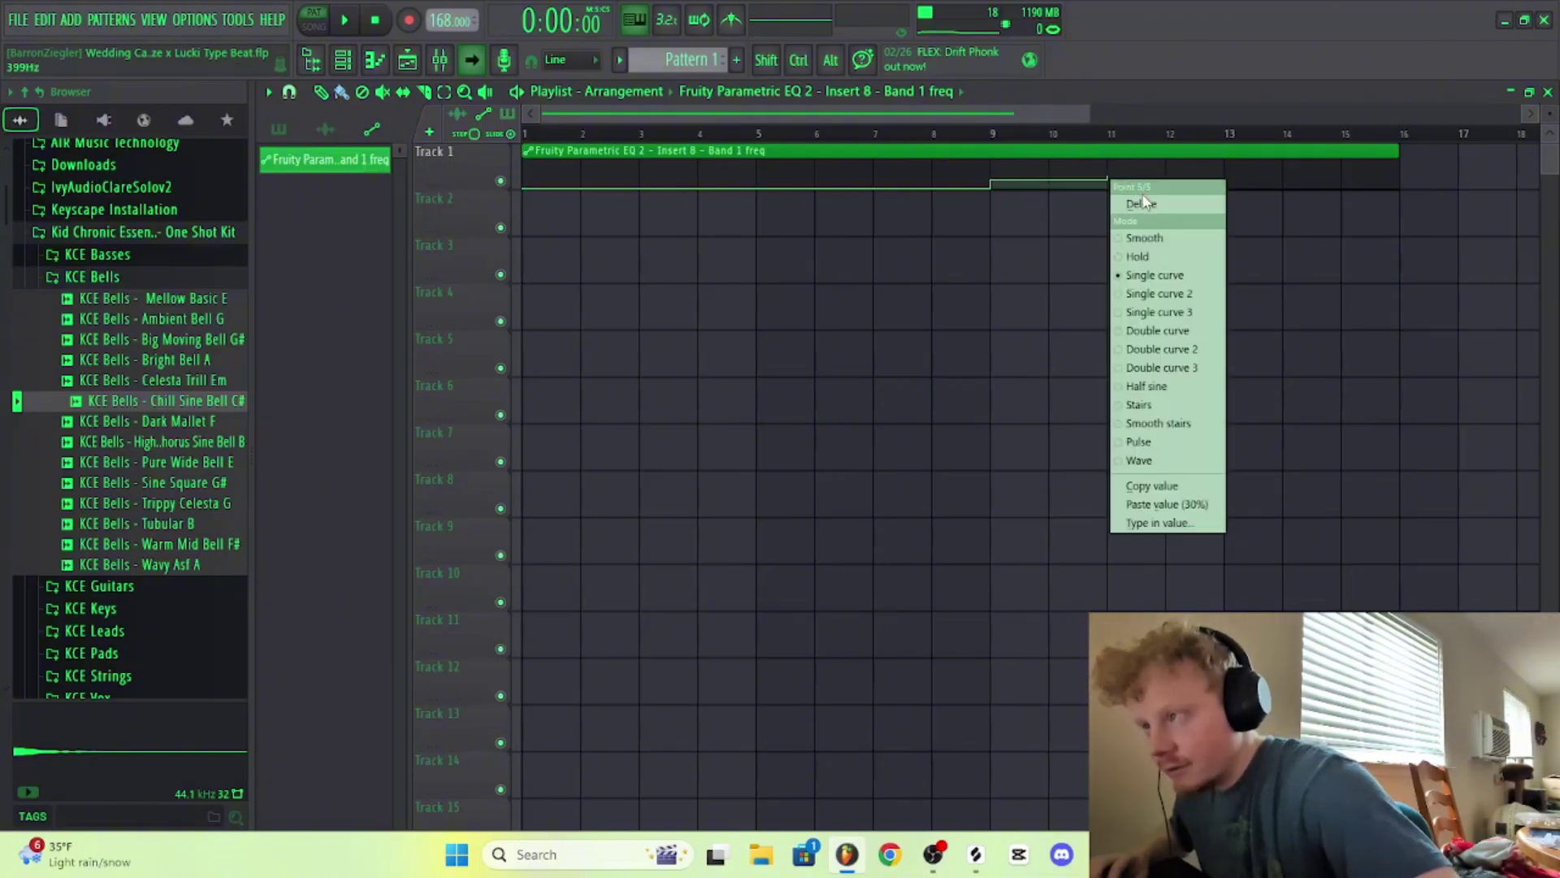
click(1143, 203)
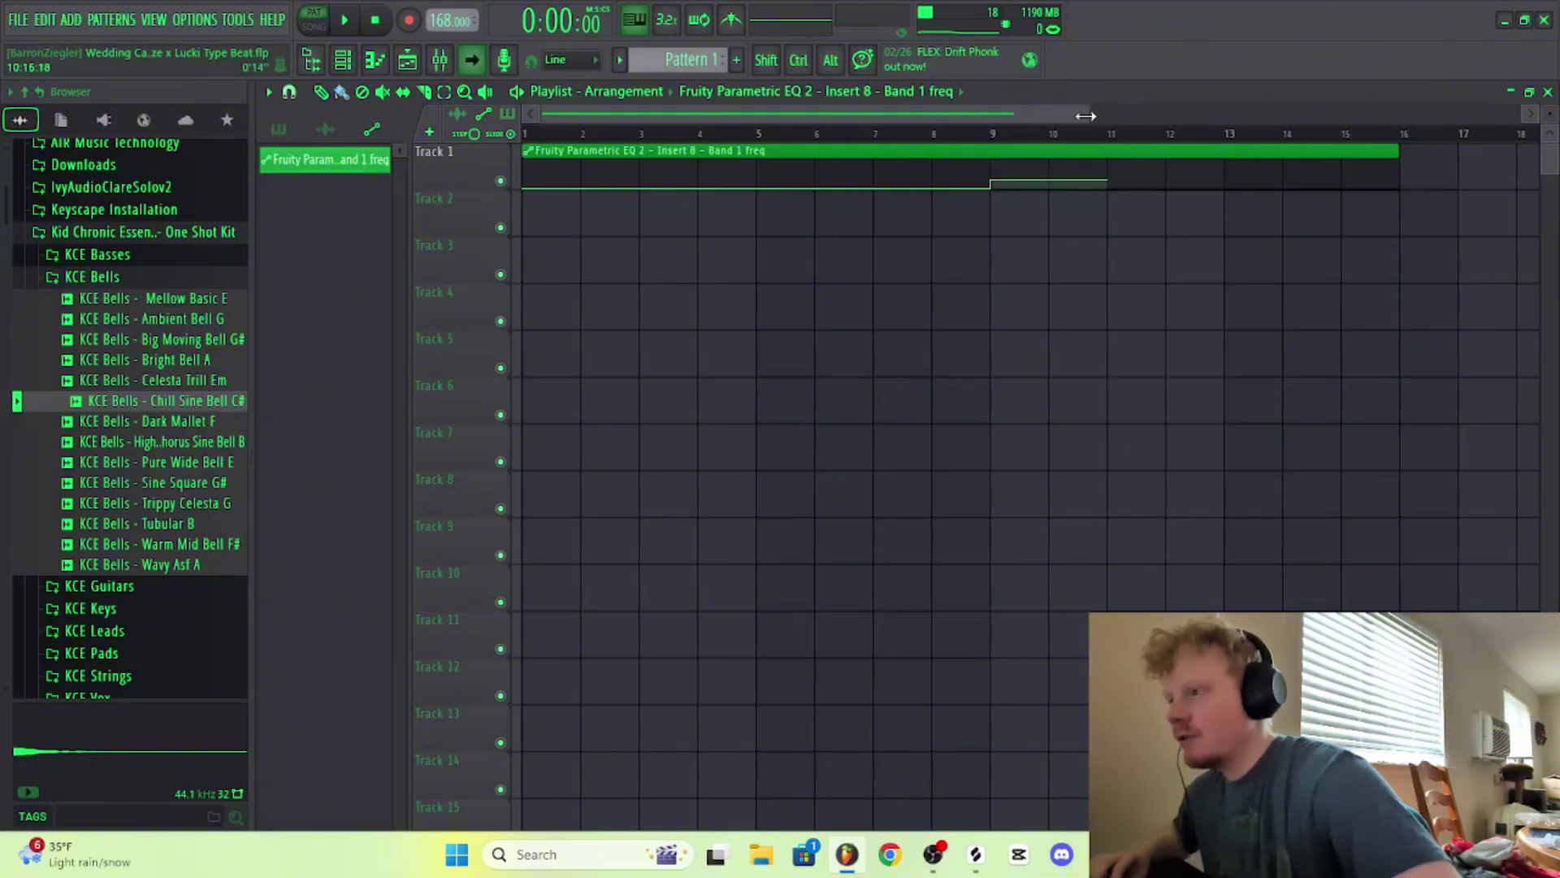
Step: Set the curve mode of the automation points at bar 9 to Smooth
drag(1086, 116, 1261, 113)
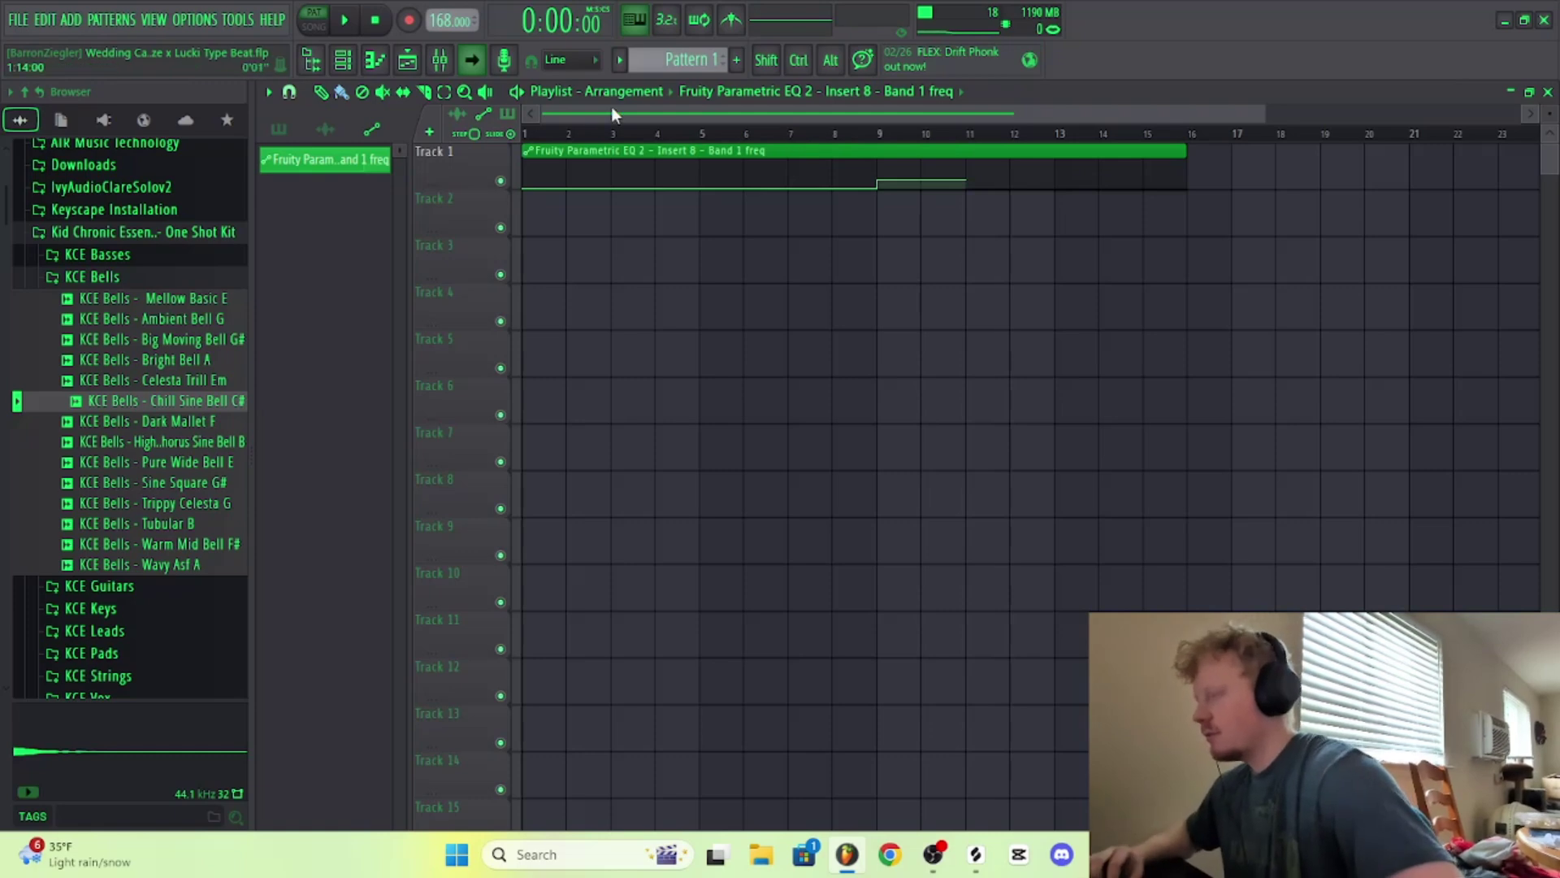
right_click(880, 183)
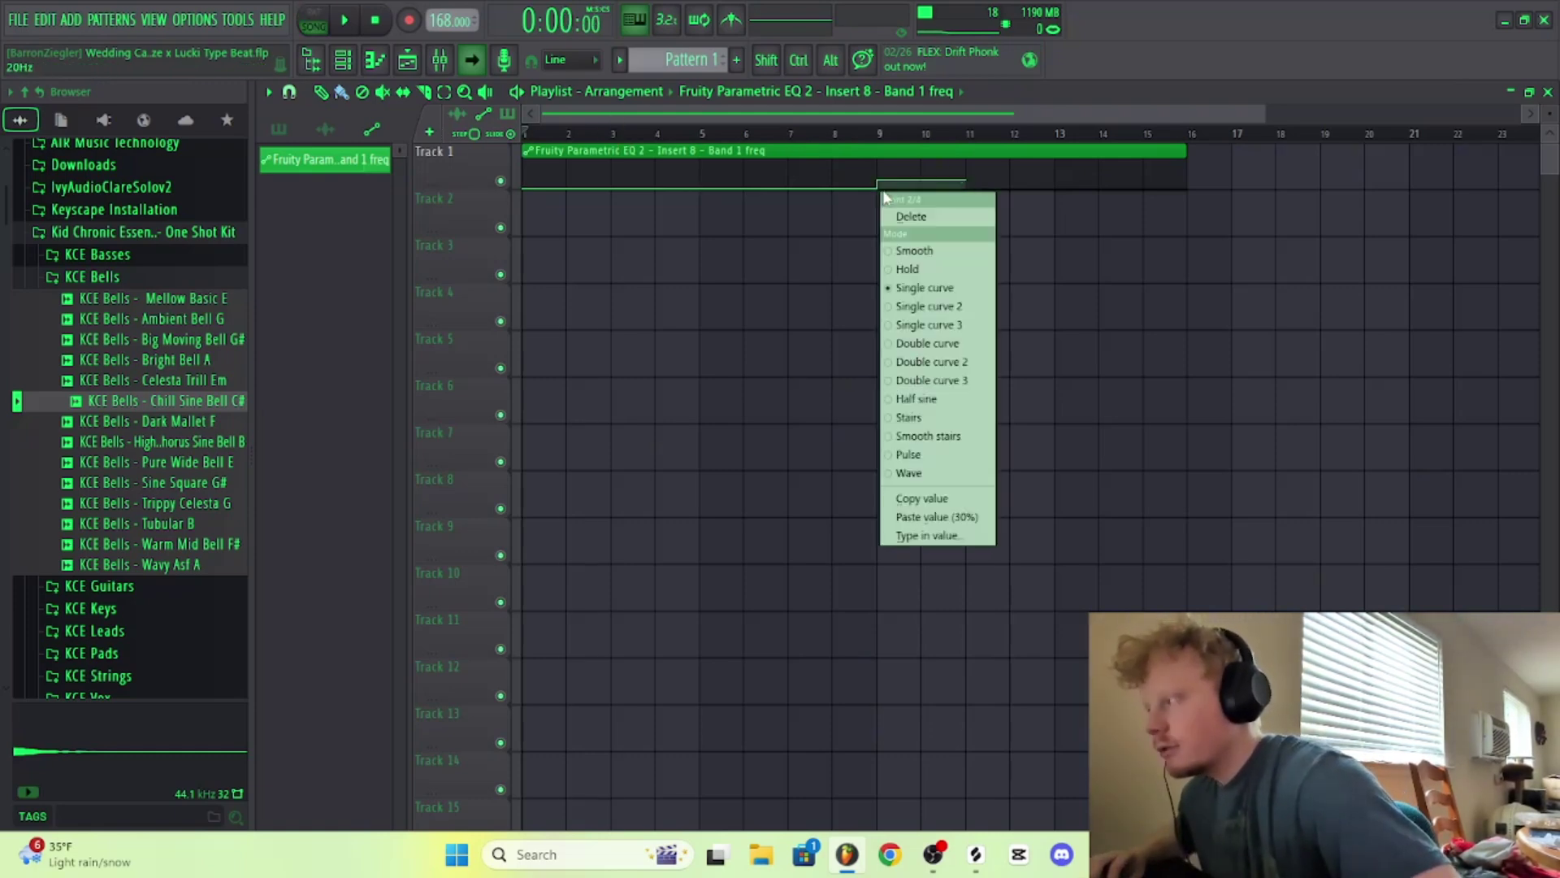
click(926, 251)
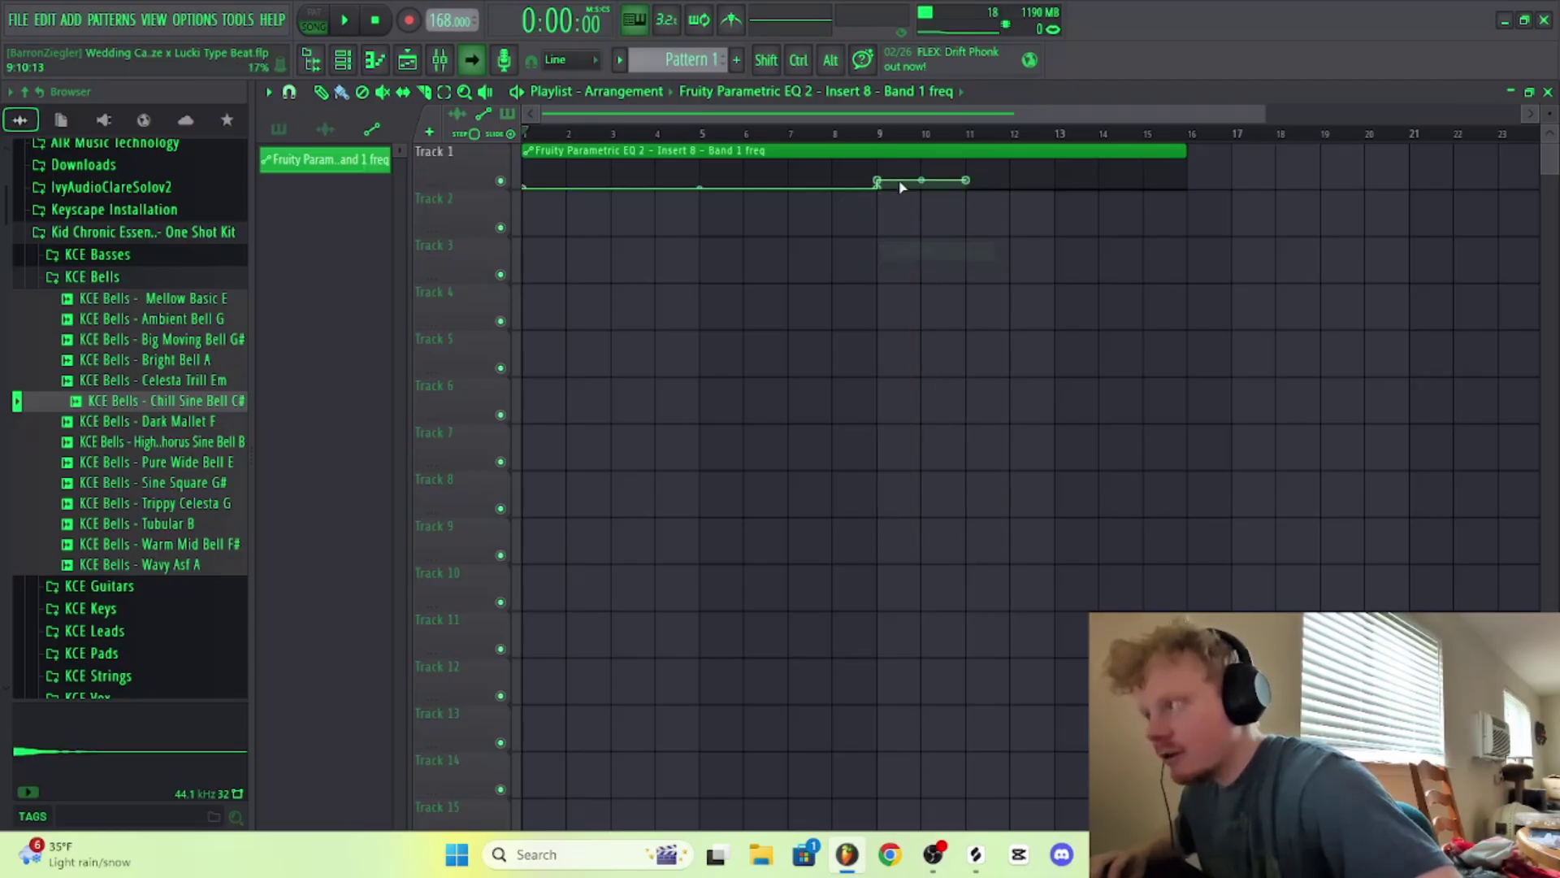
right_click(880, 181)
click(915, 244)
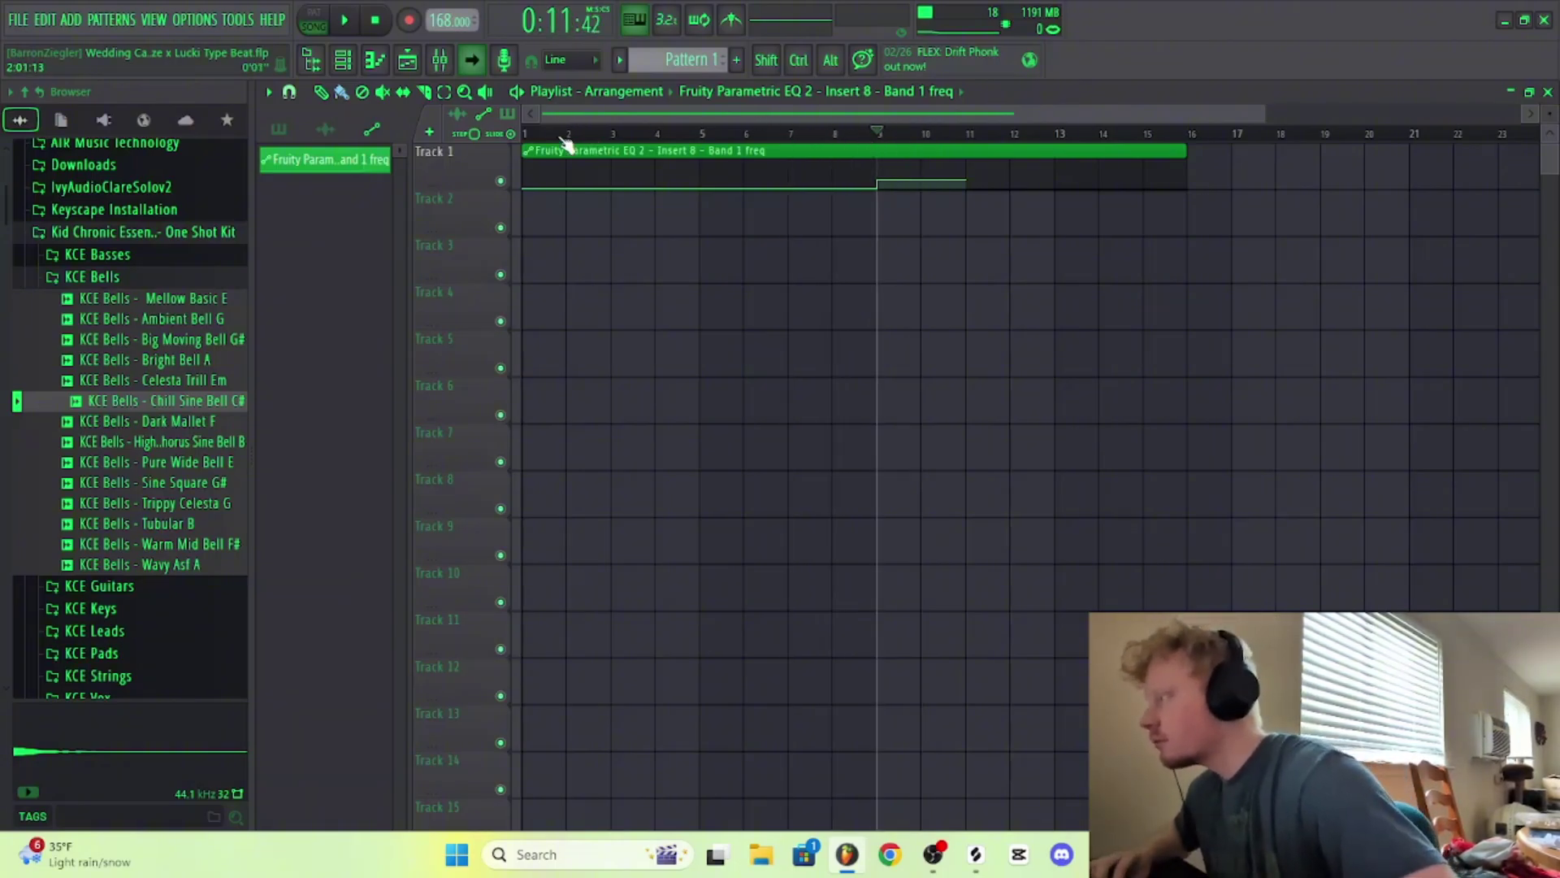
Step: Split Pattern 1 by channel and move the EQ automation clip down to Track 8
click(317, 130)
right_click(364, 162)
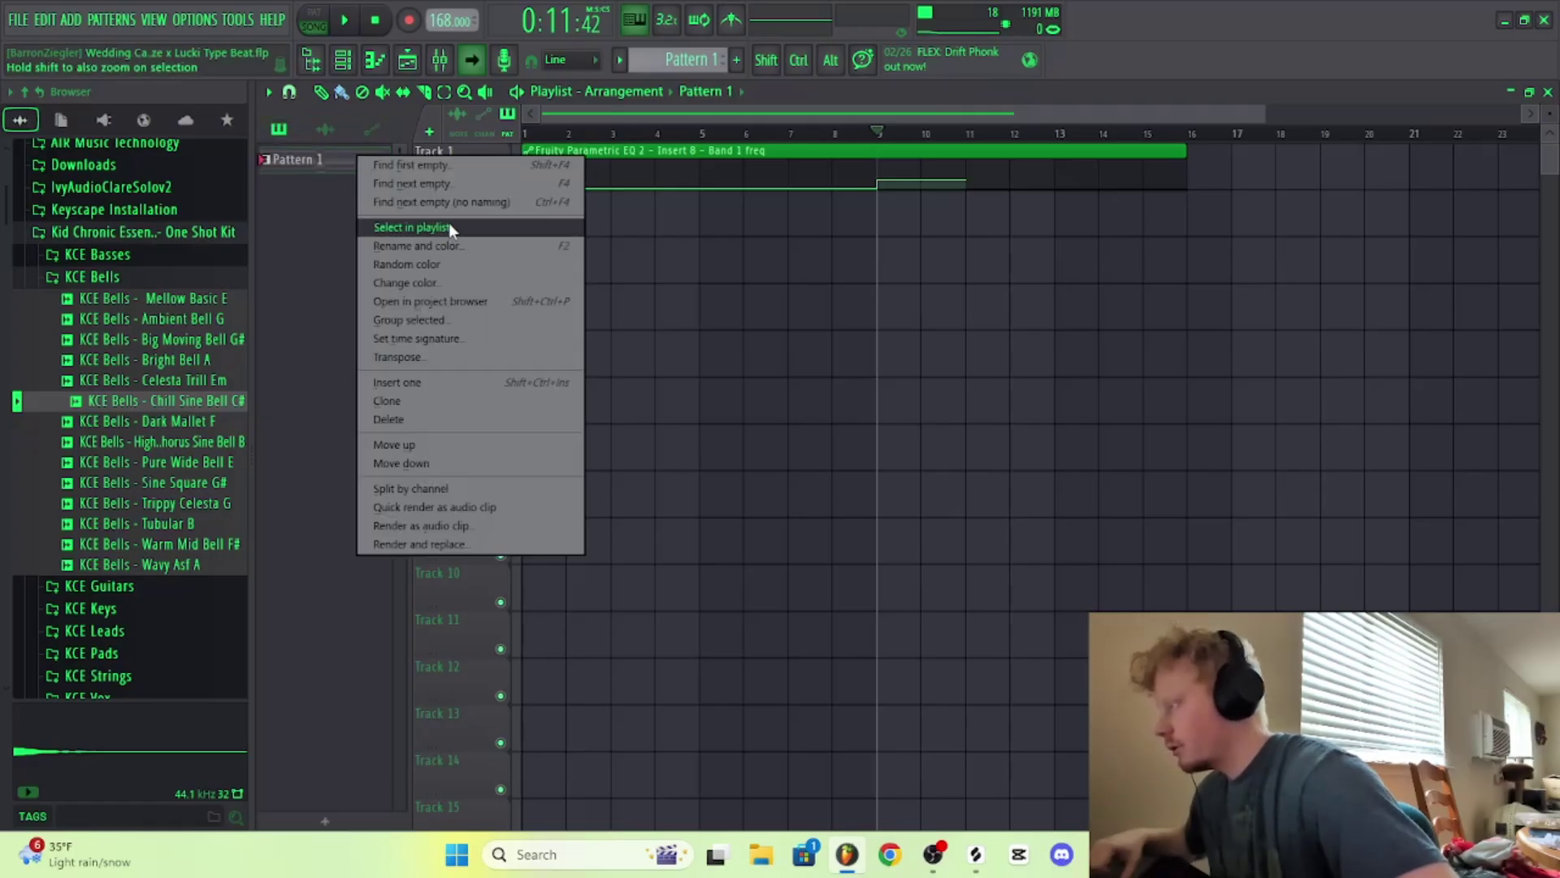
click(440, 489)
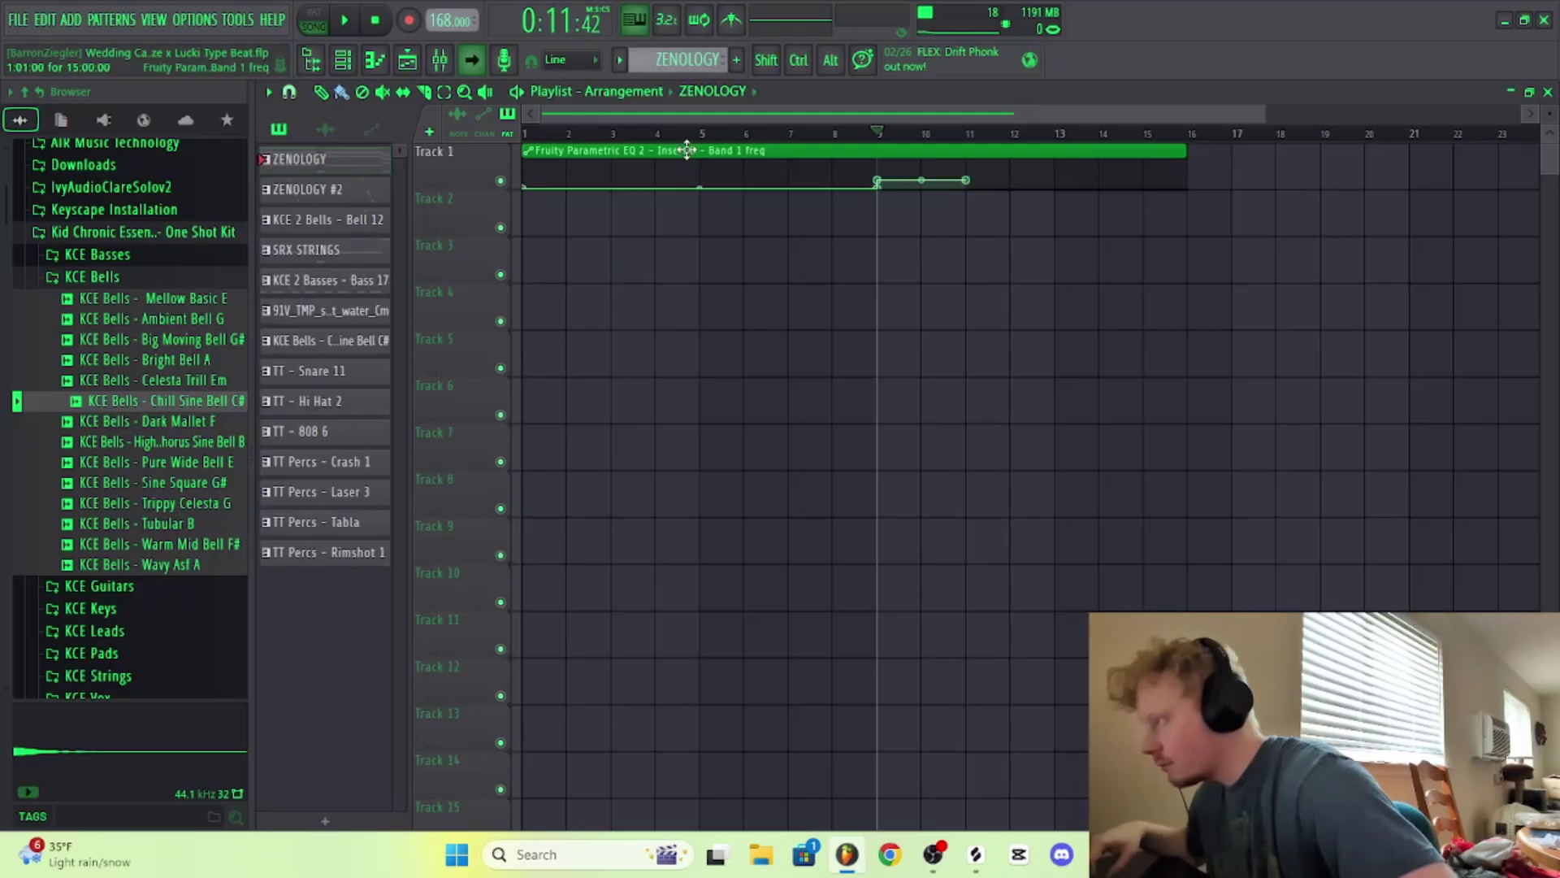
drag(687, 151, 481, 493)
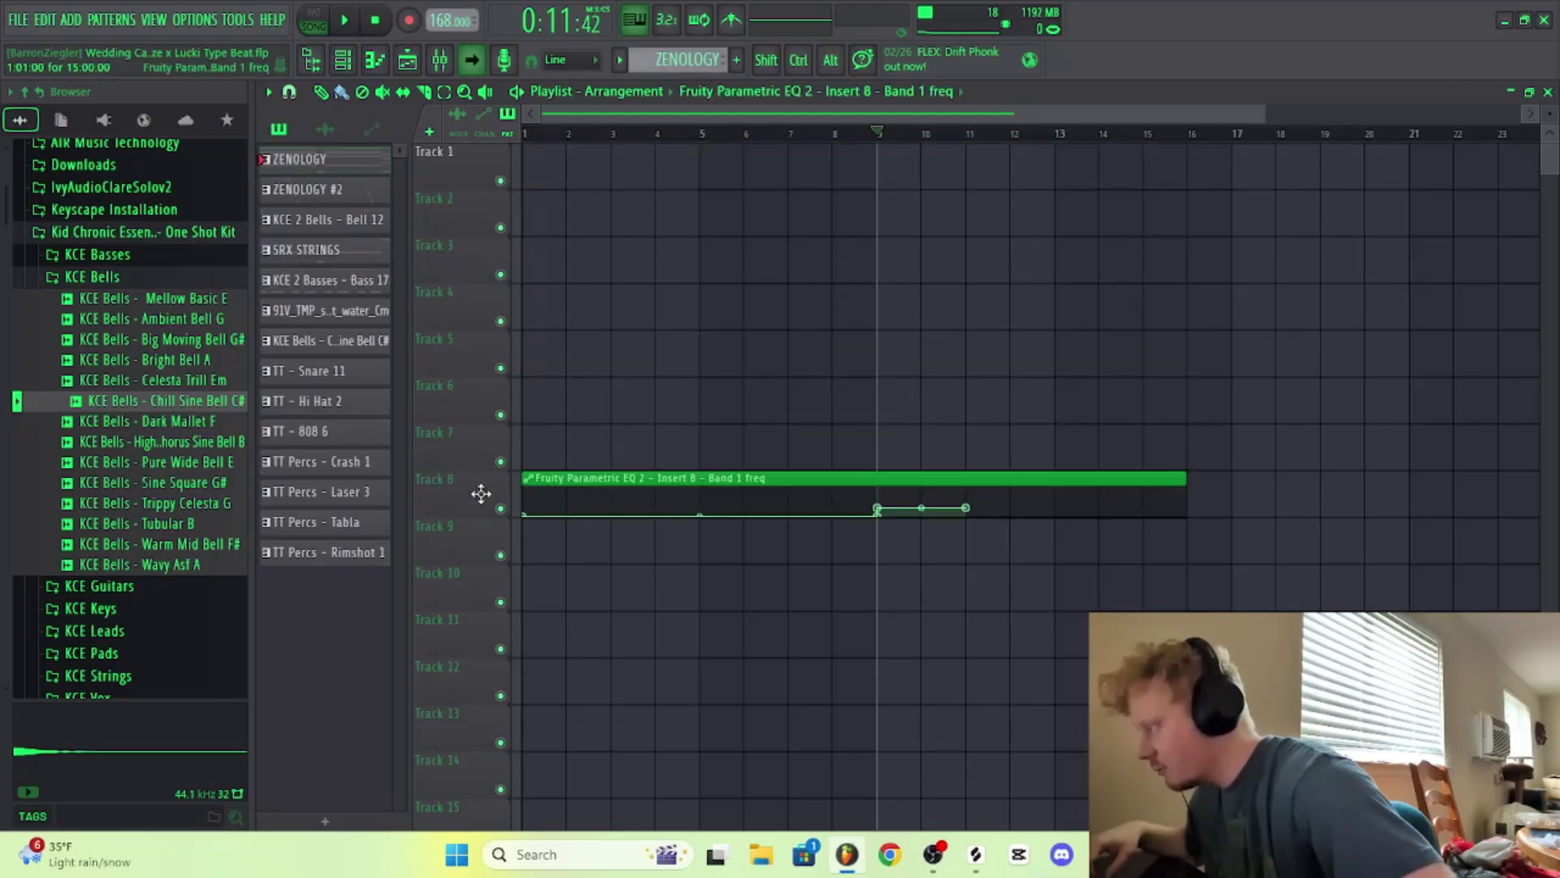
Step: Place the seven melodic patterns, ZENOLOGY through Chill Sine Bell, on Tracks 1 to 7 from bar 1, and extend the shorter clips to bar 9
click(291, 131)
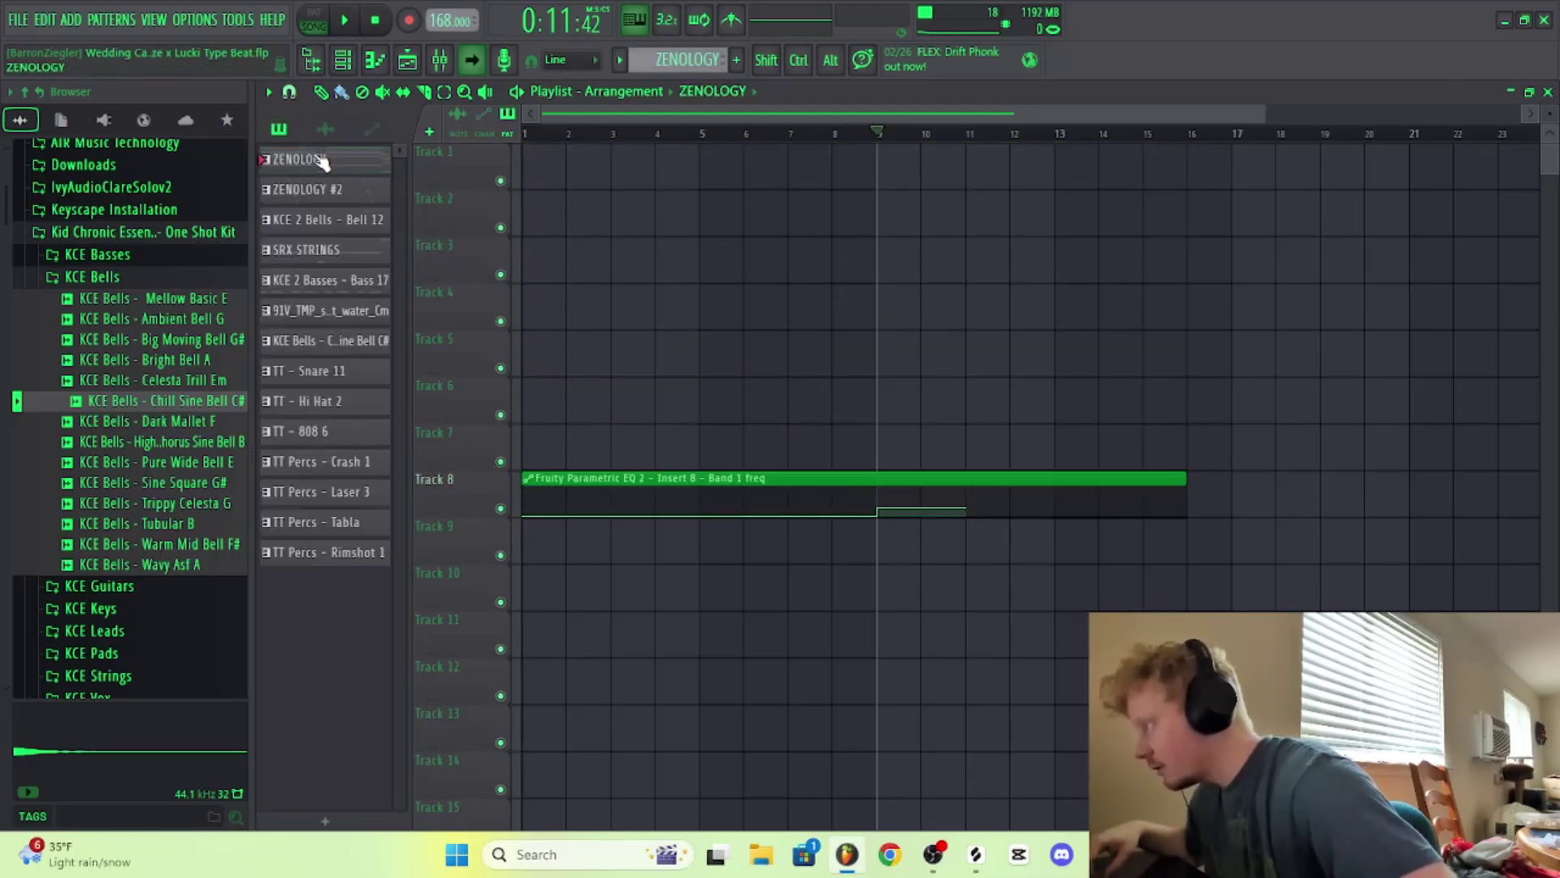
click(351, 349)
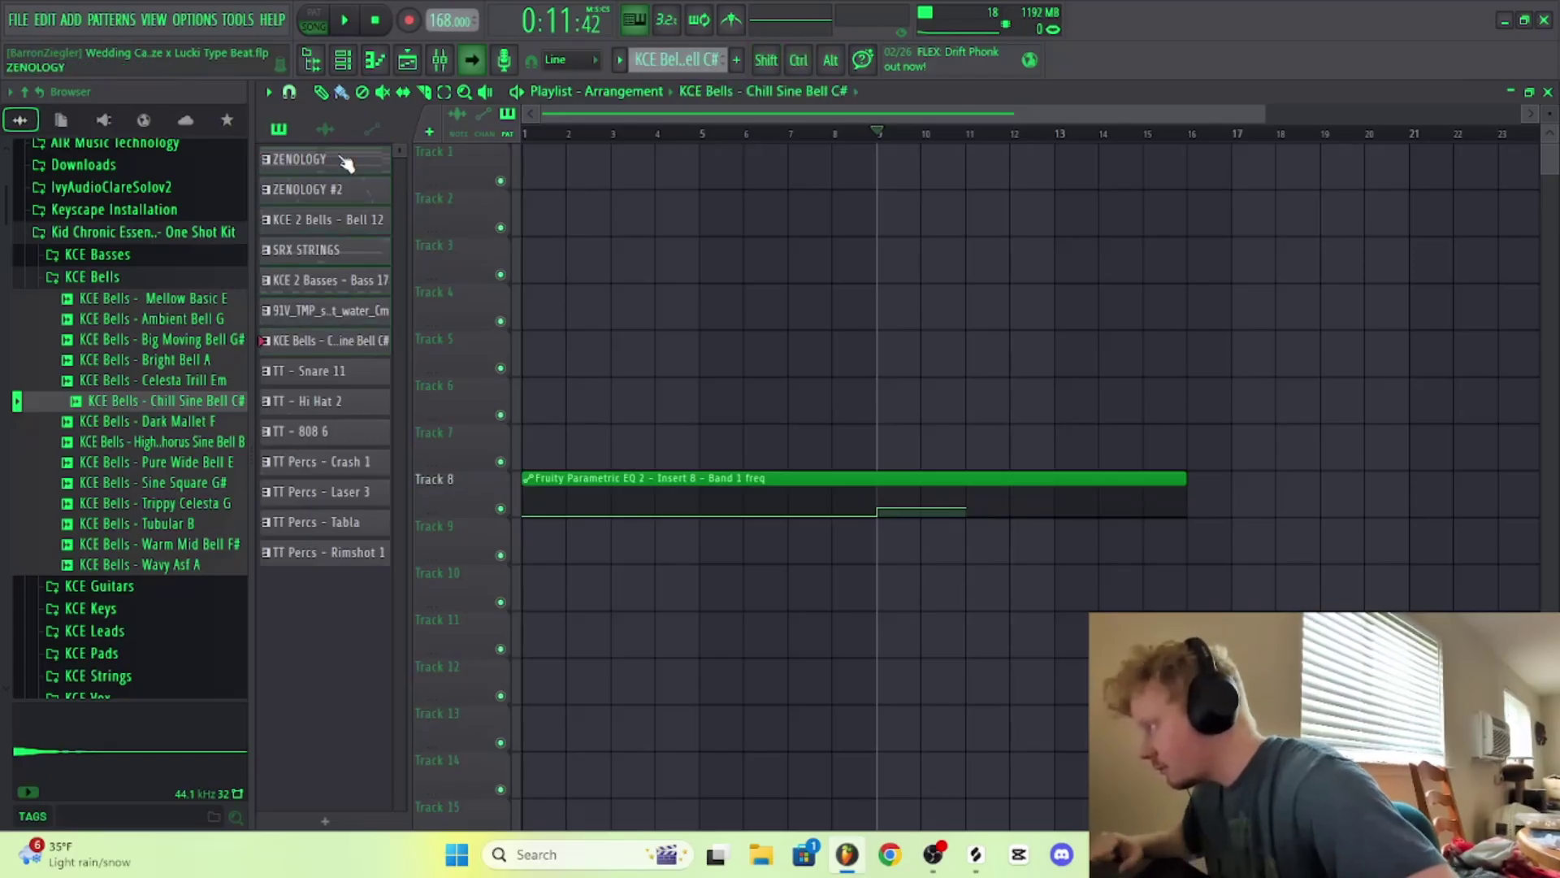
drag(345, 163, 546, 173)
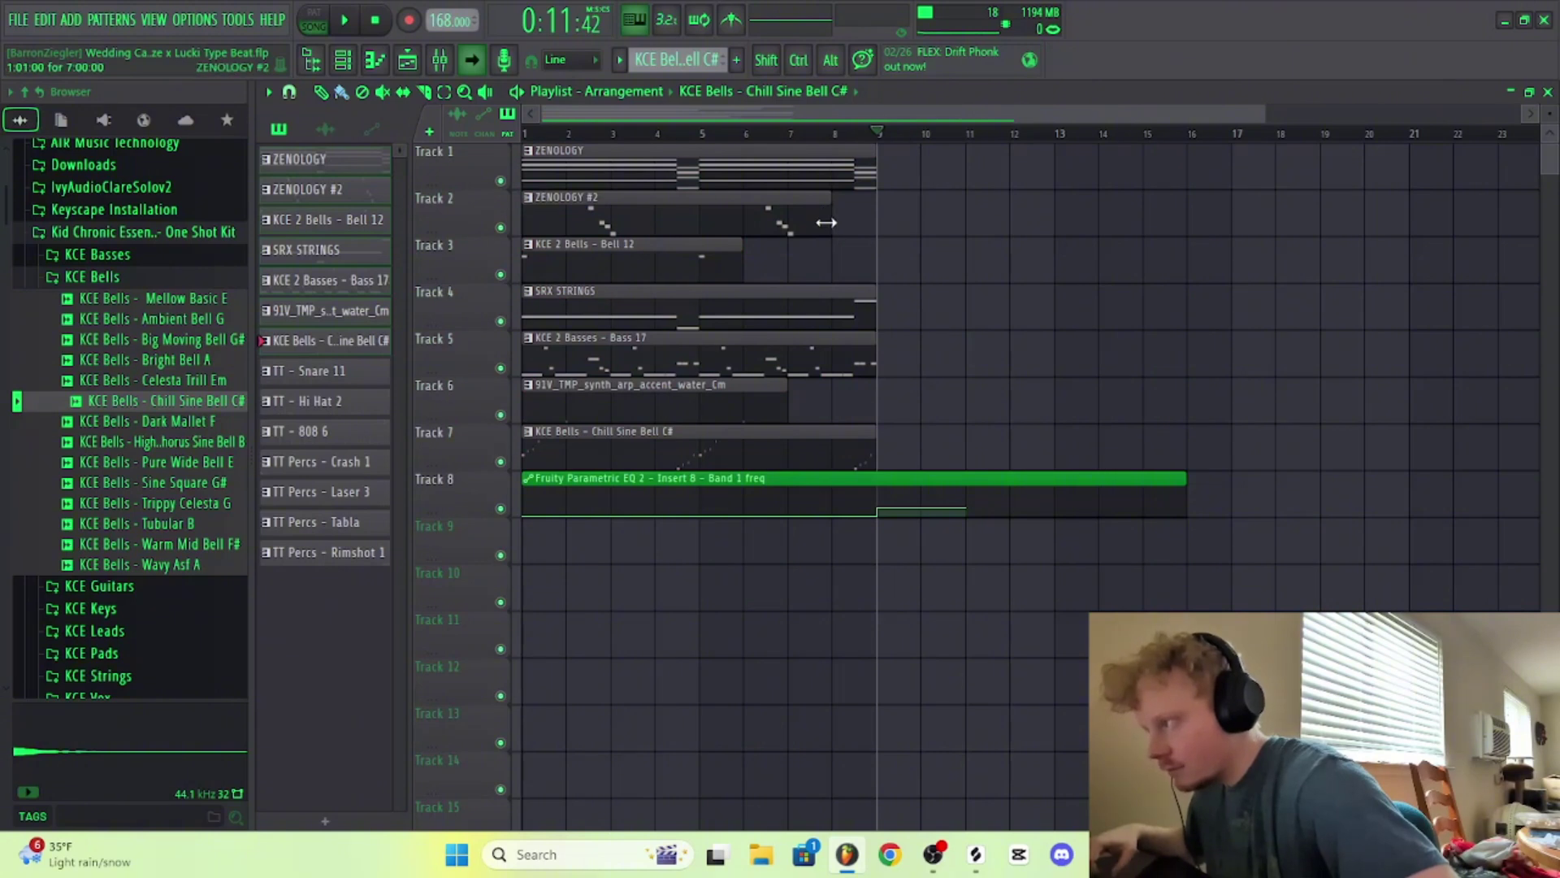
drag(827, 222, 861, 218)
drag(735, 246, 847, 233)
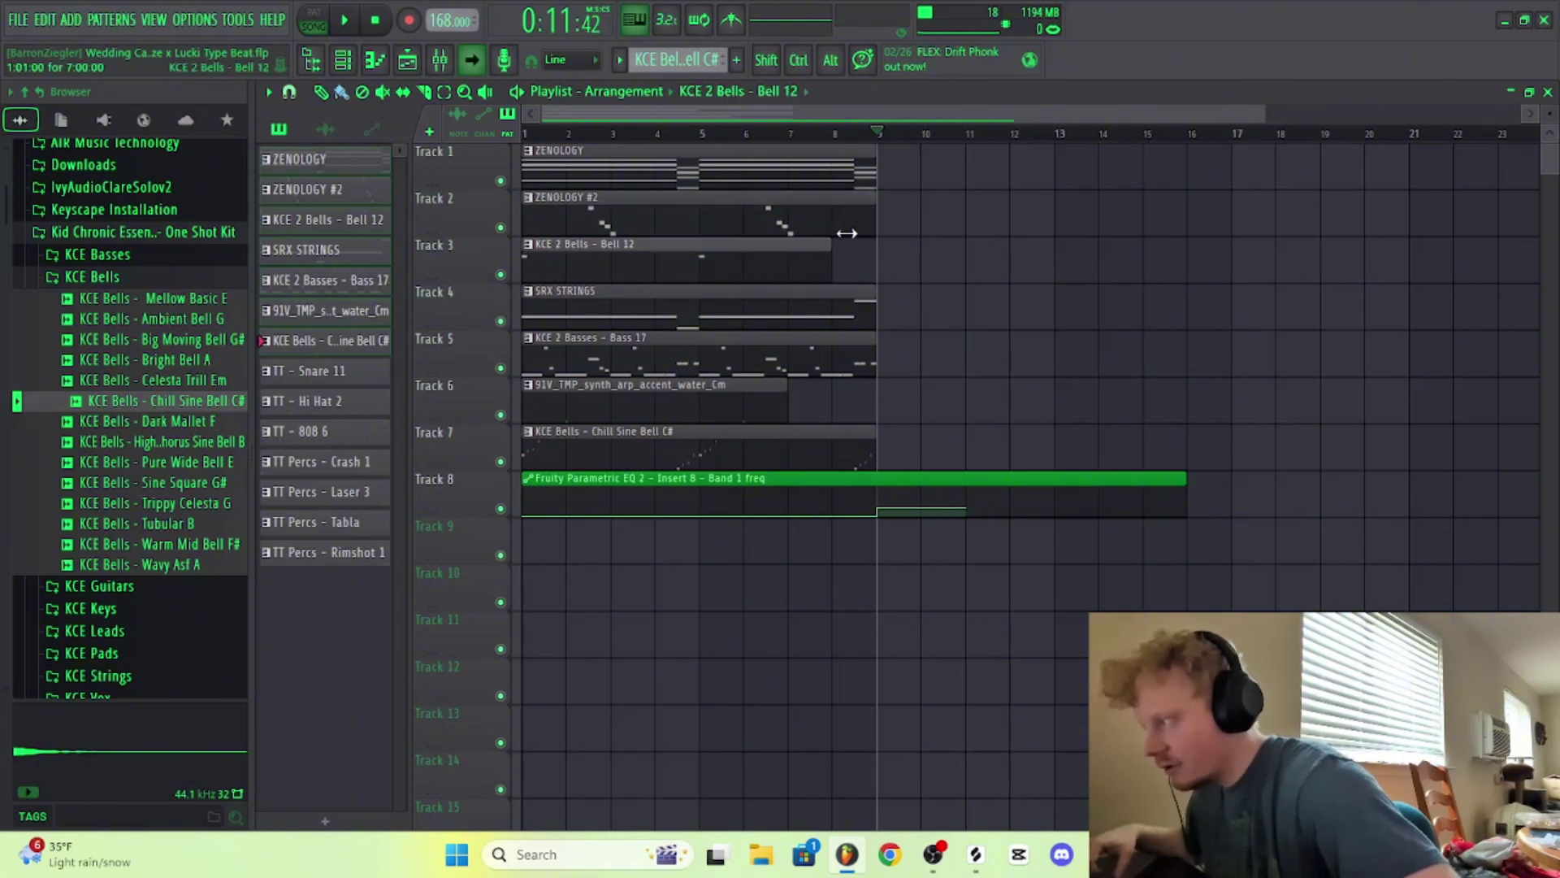
drag(785, 416, 862, 410)
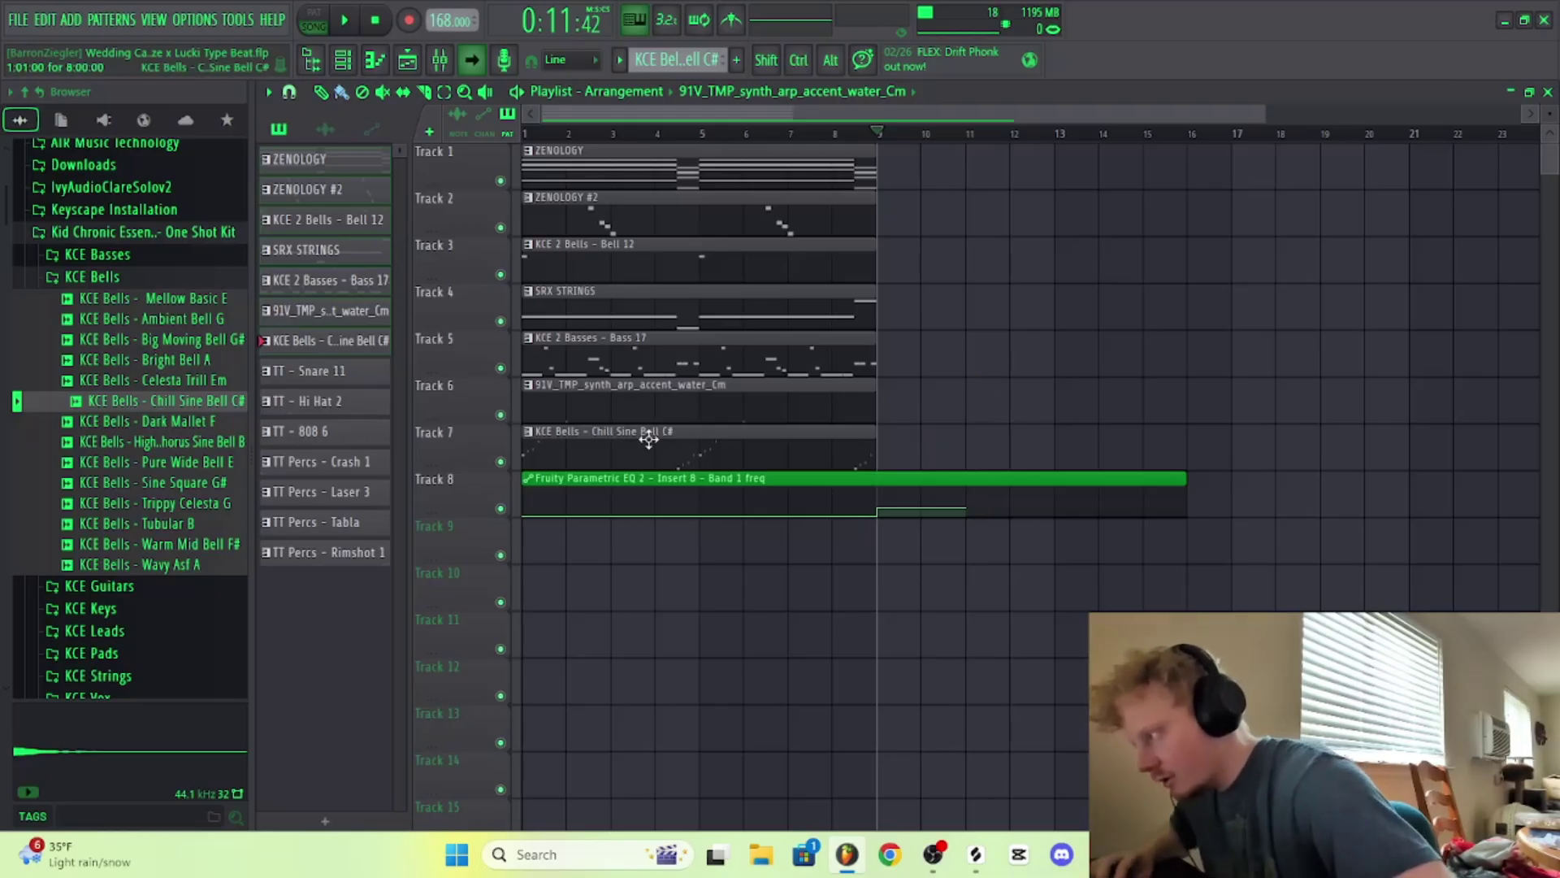
Step: Move the Chill Sine Bell clip to bar 9 on Track 7 and duplicate the melodic clips of Tracks 1 to 6 to bar 9
drag(603, 443, 941, 454)
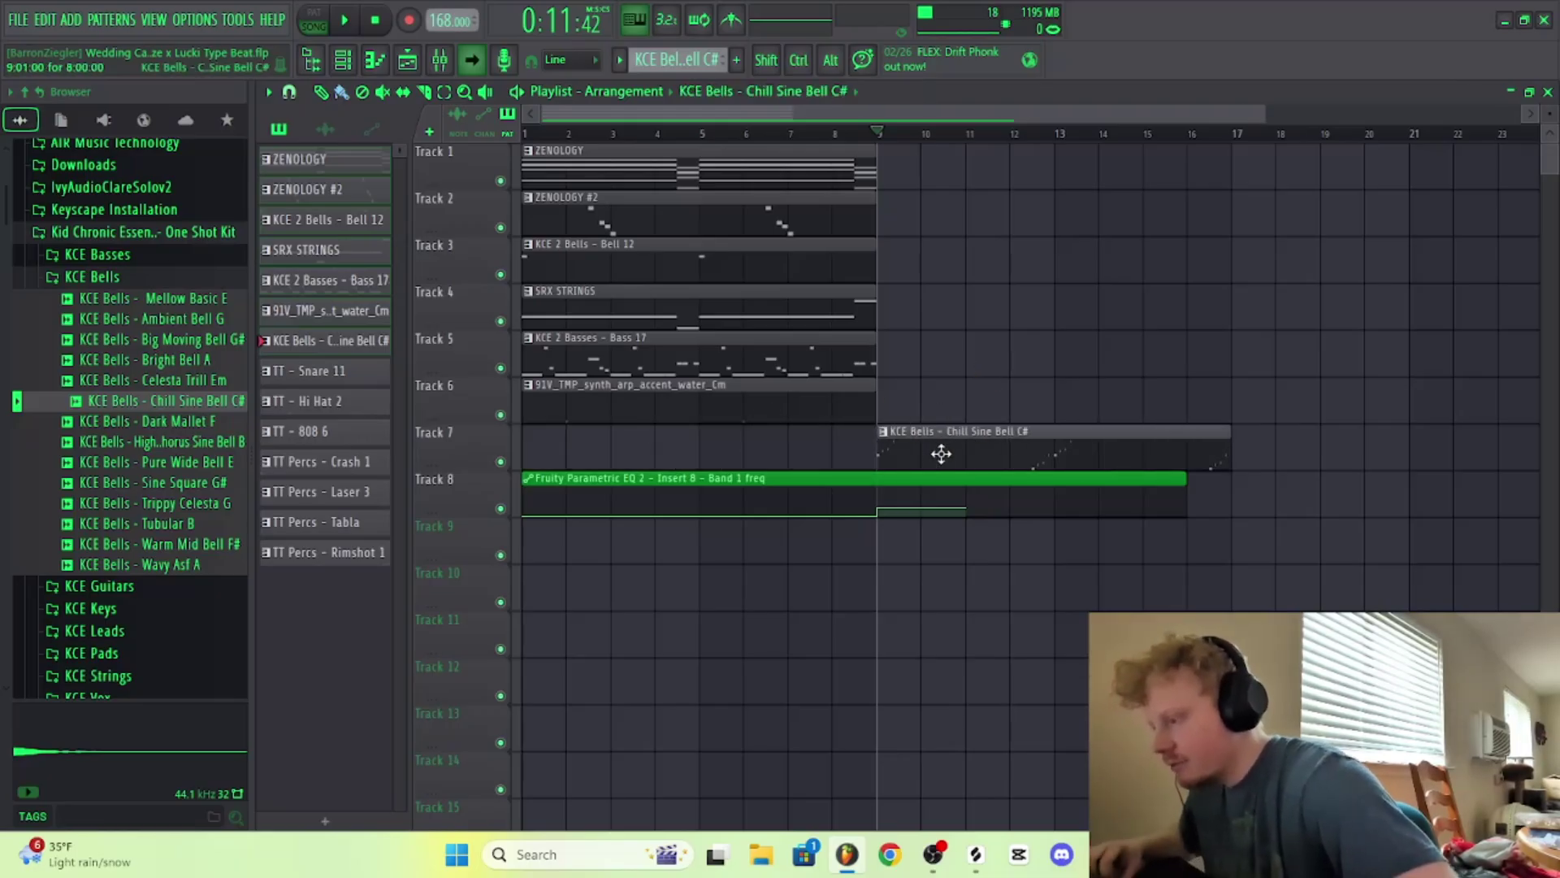
drag(727, 467, 1045, 163)
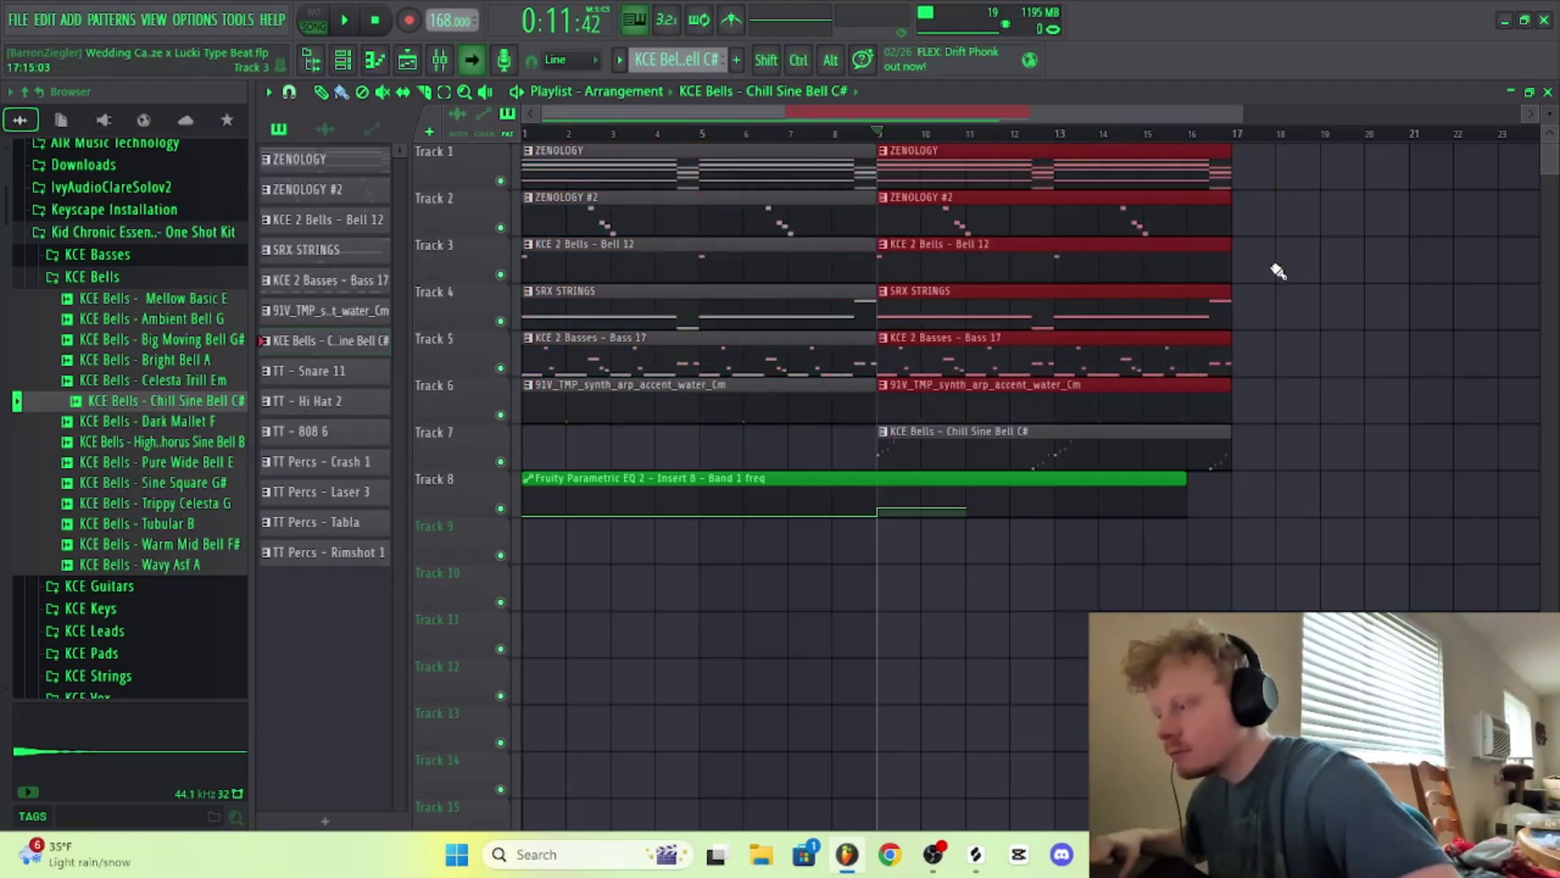
click(1345, 303)
Step: Duplicate the seven melodic clips that start at bar 9 to bar 17 and clear the selection
drag(1307, 452, 1322, 191)
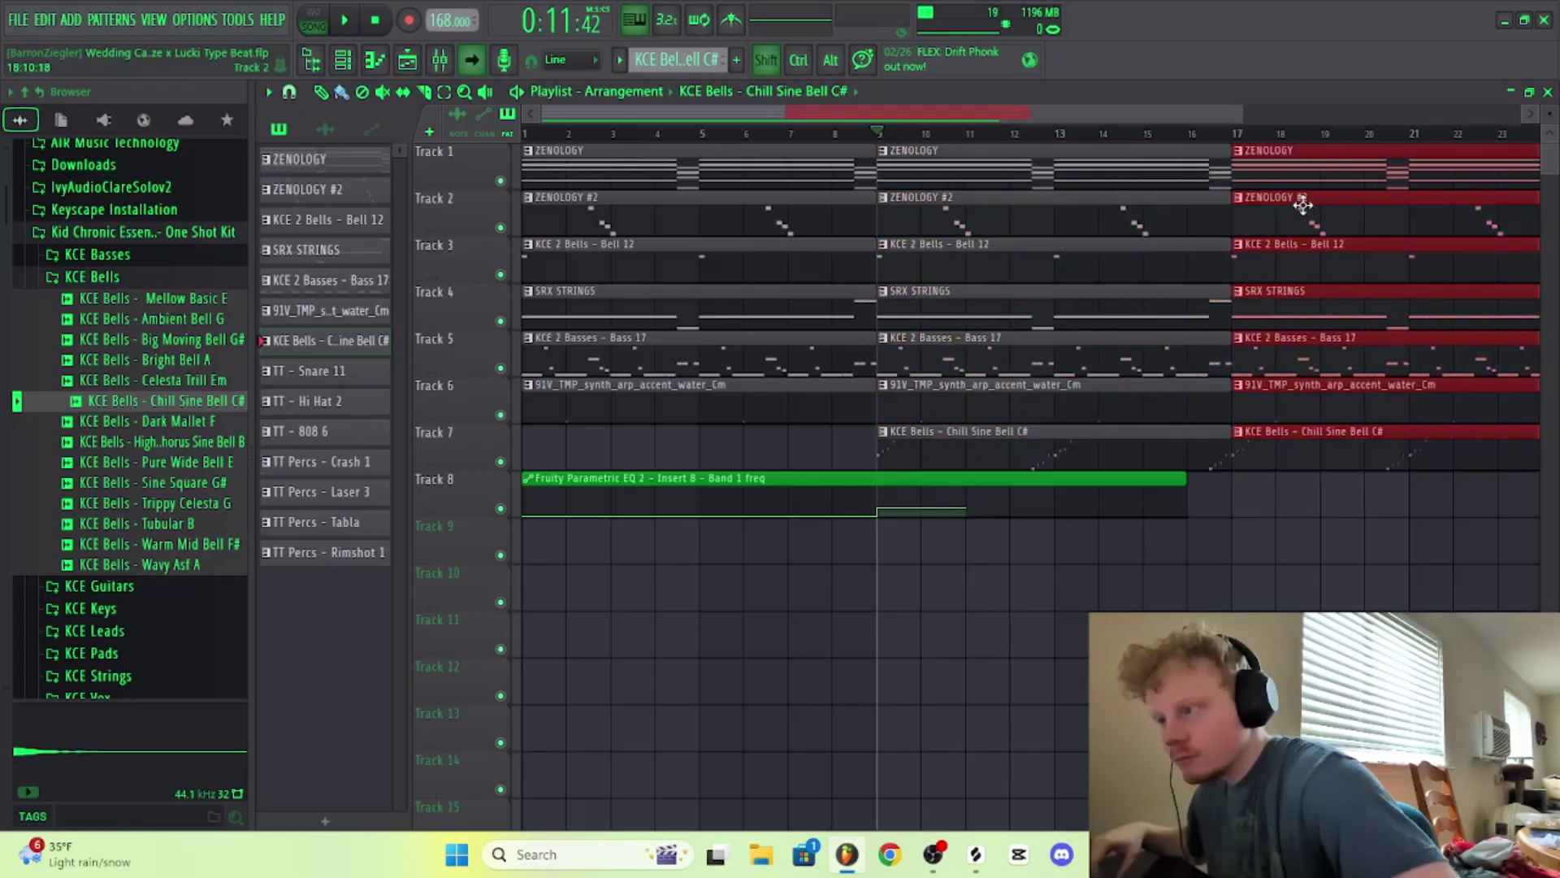
mouse_move(903, 118)
mouse_down()
mouse_move(1025, 115)
mouse_move(919, 120)
mouse_up()
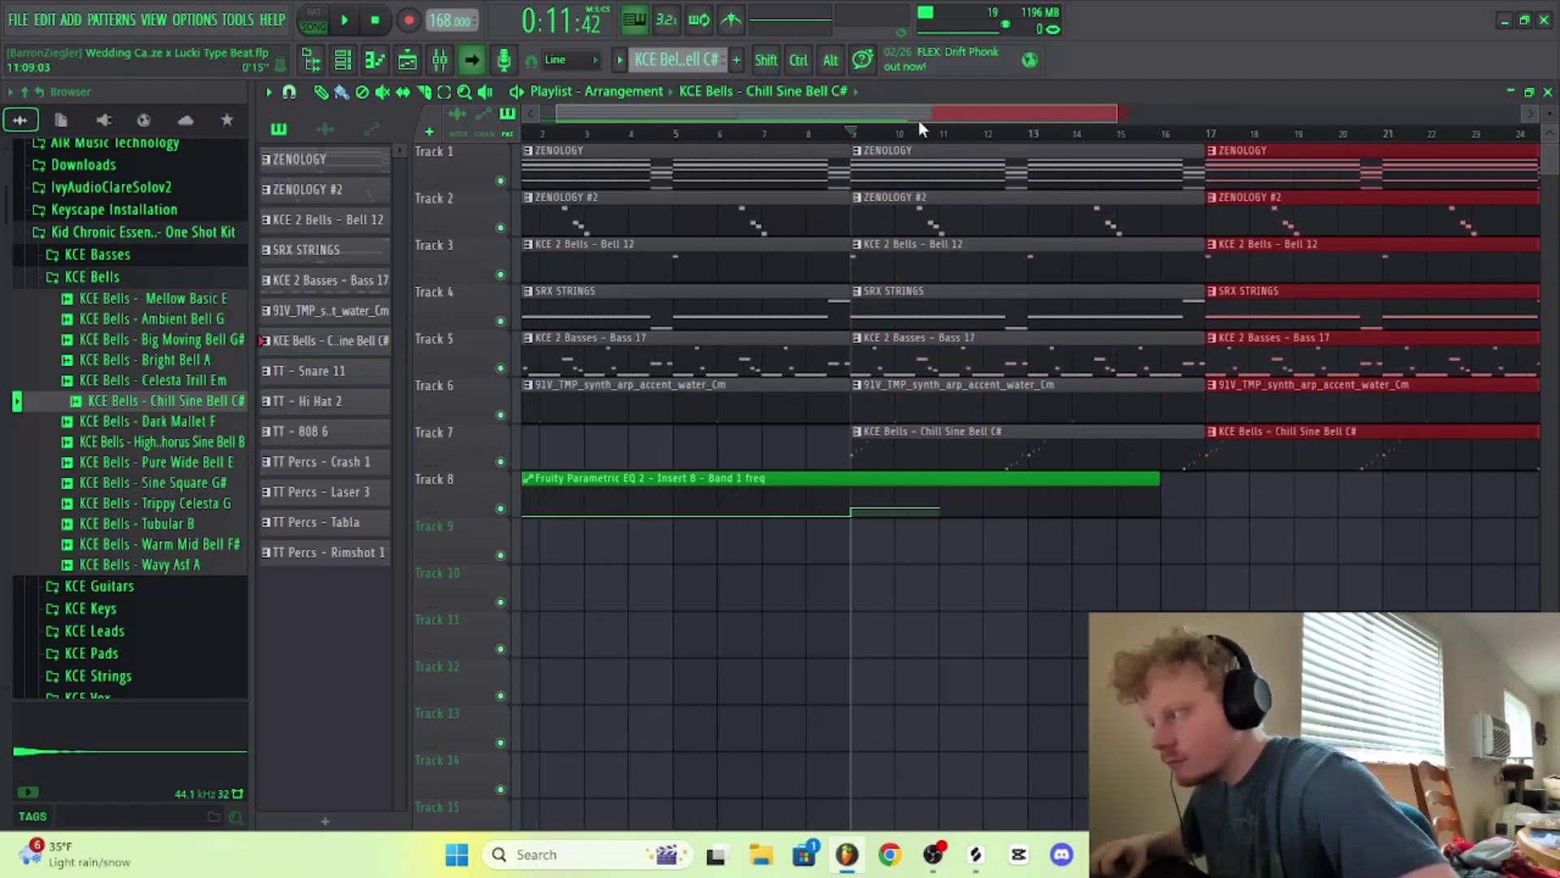
click(699, 451)
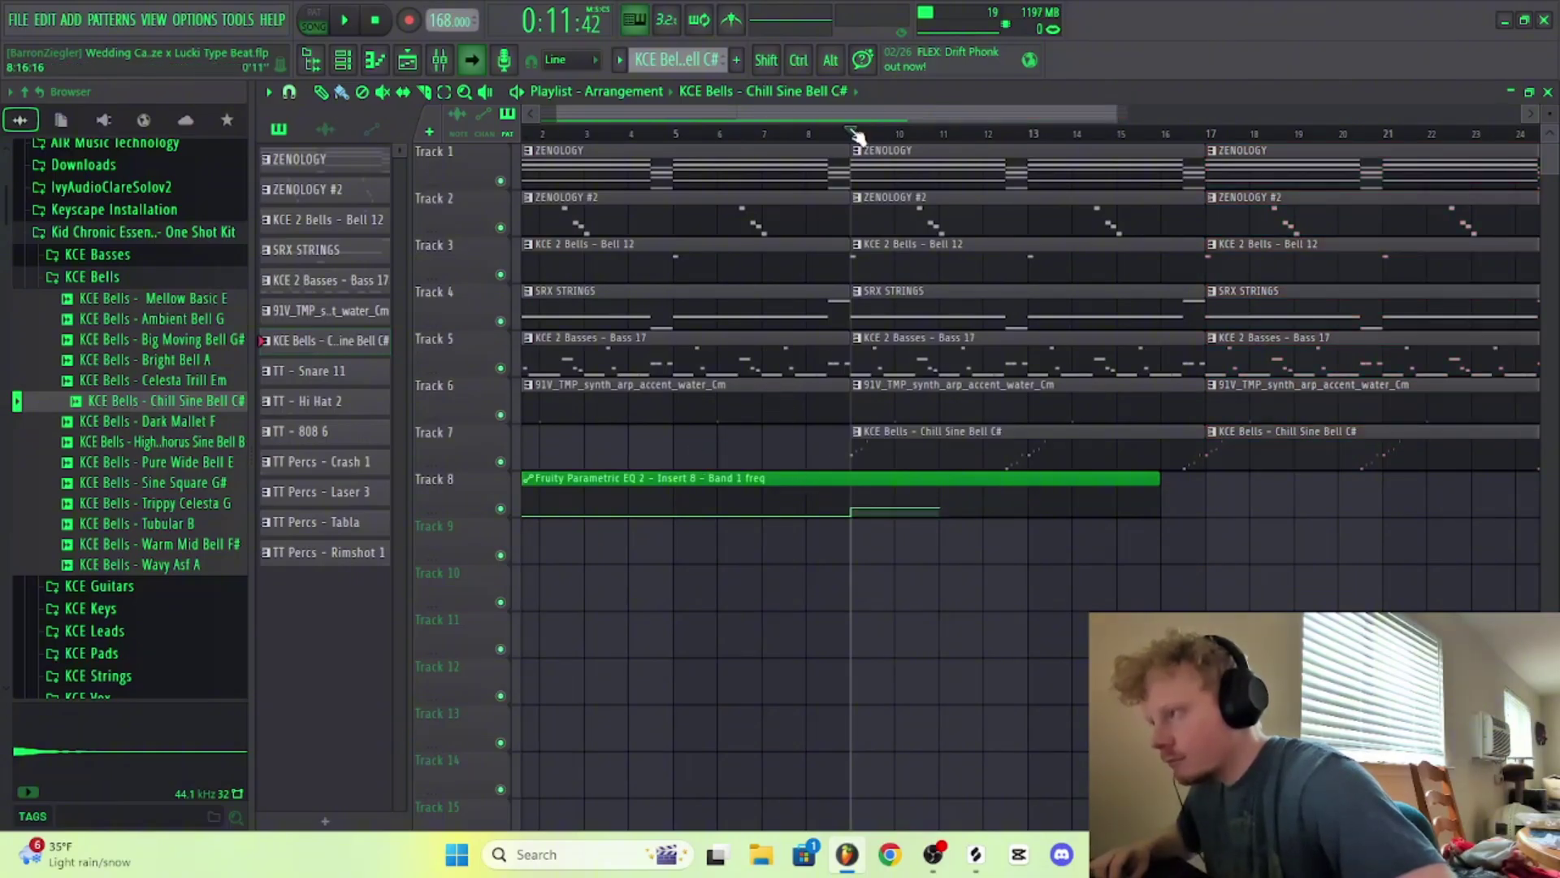
Step: Place the seven percussion patterns, TT - Snare 11 through Rimshot 1, on Tracks 9 to 15 from bar 1, and extend the Laser 3 clip to bar 9
mouse_move(863, 132)
mouse_down()
mouse_move(528, 136)
mouse_move(470, 161)
mouse_up()
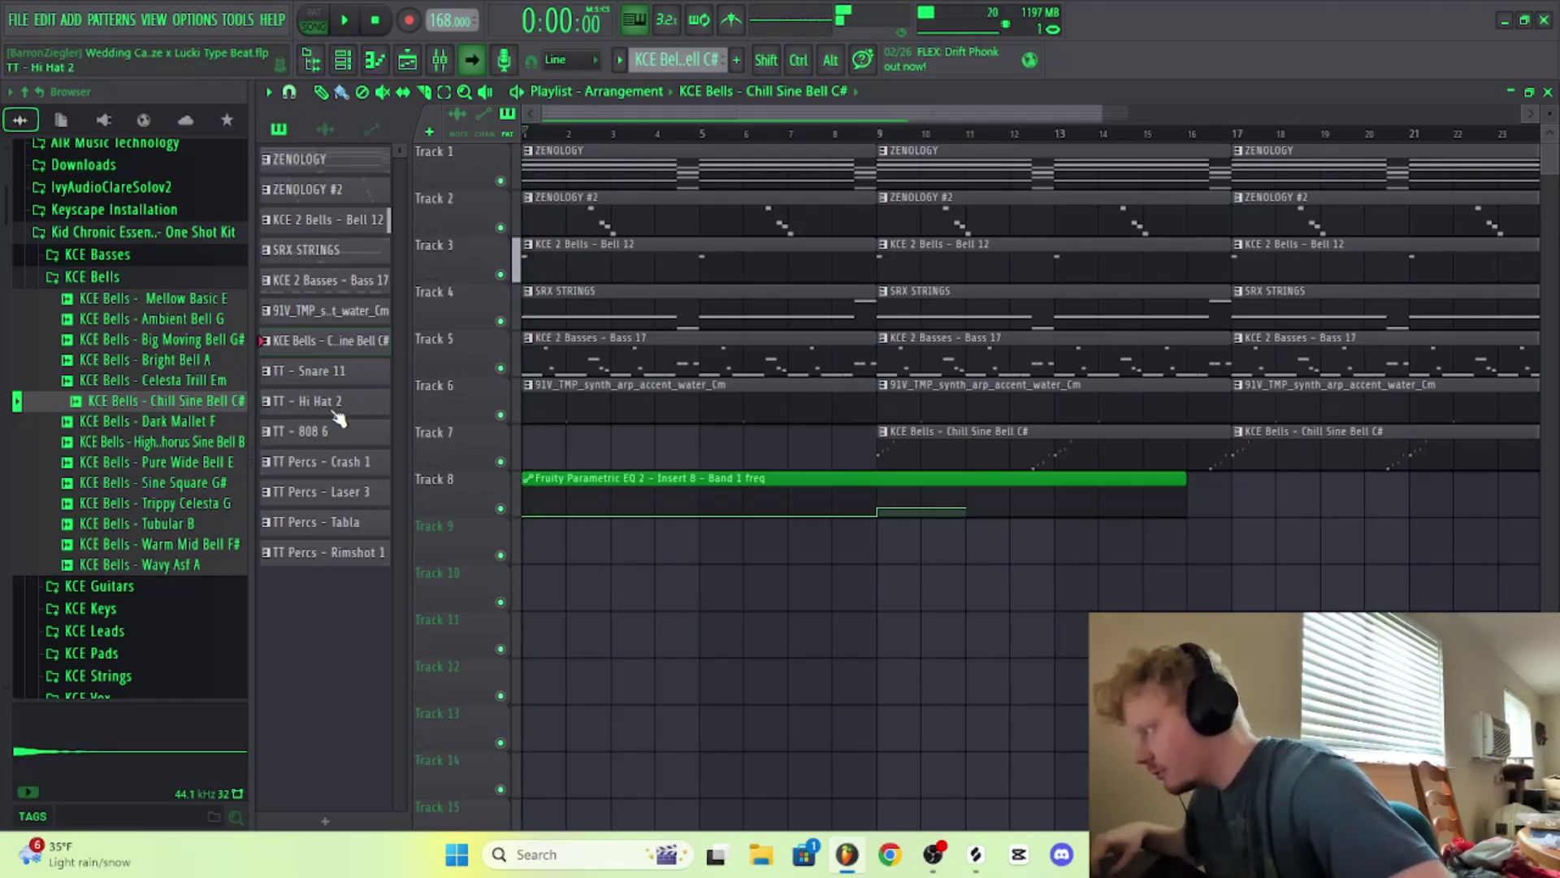
click(360, 558)
drag(348, 370, 876, 569)
scroll(734, 610, down, 2)
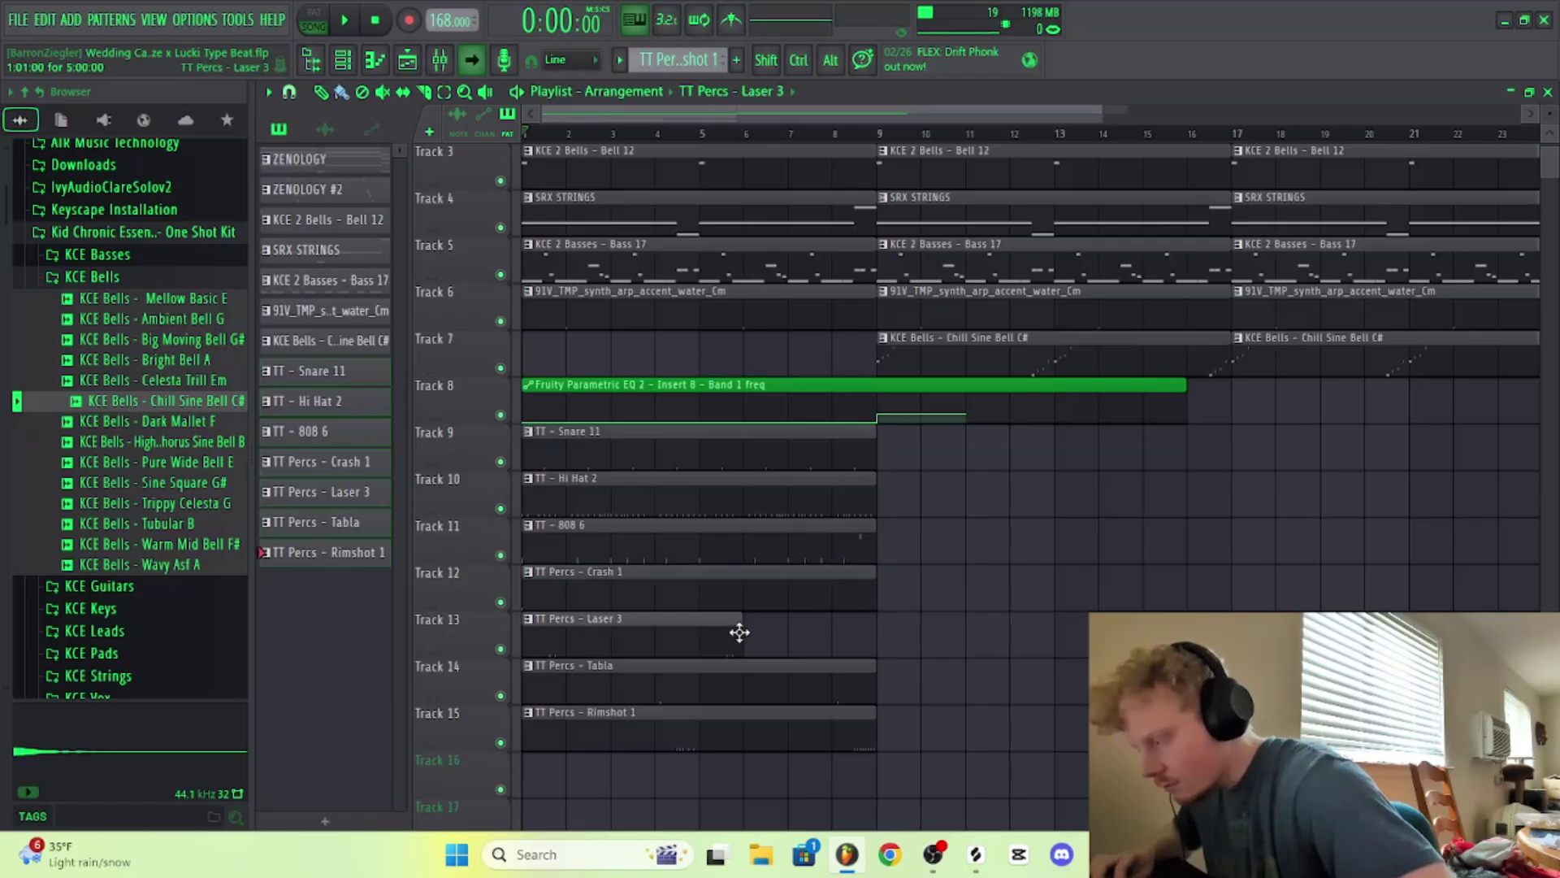
drag(739, 632, 629, 623)
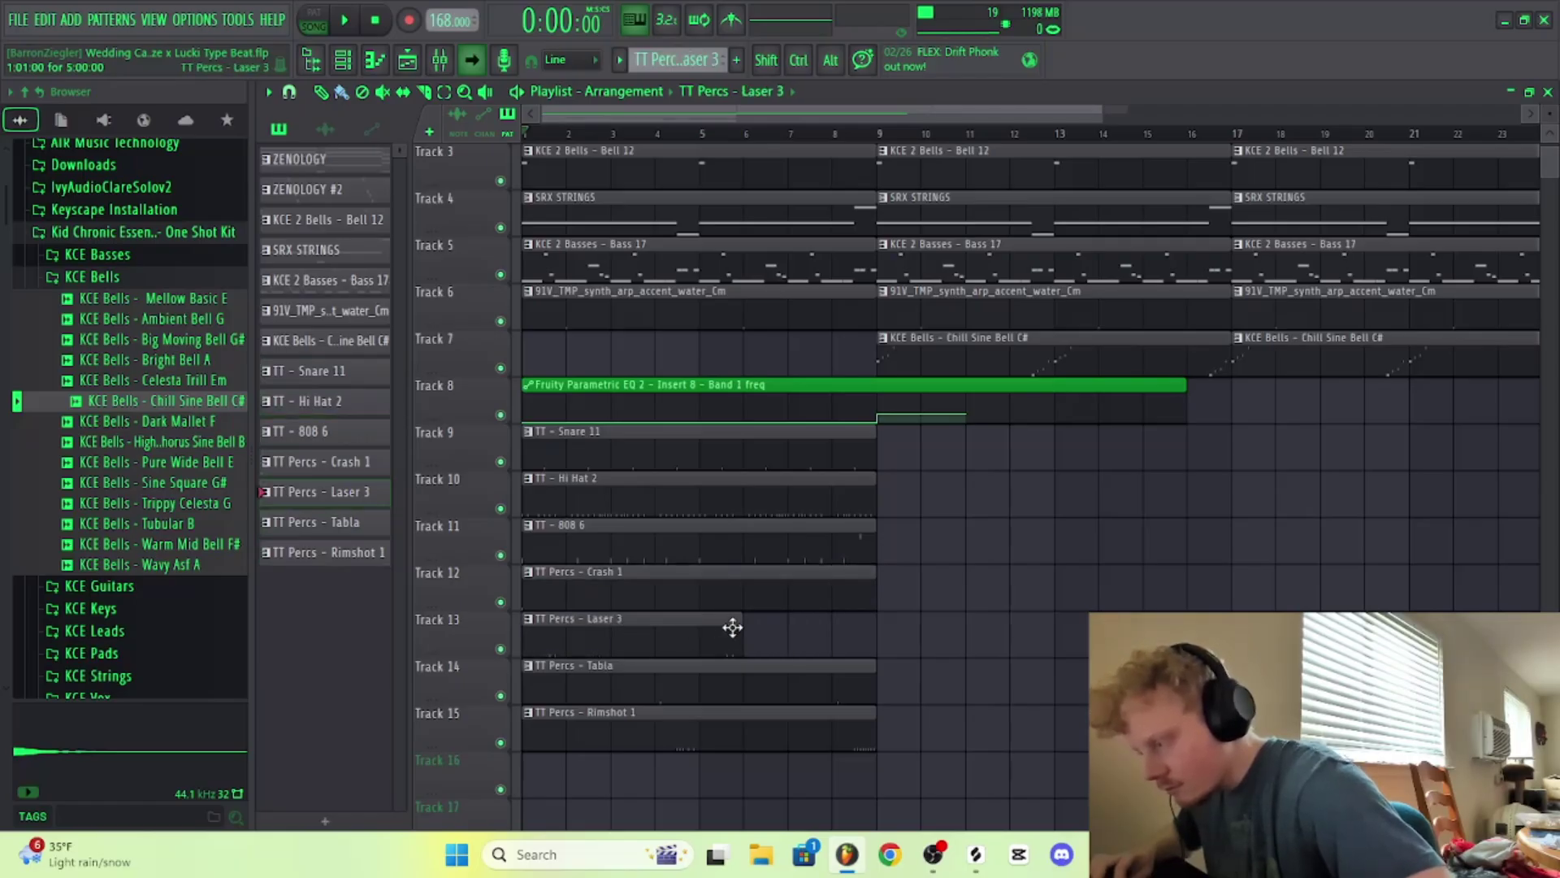
drag(757, 623, 876, 623)
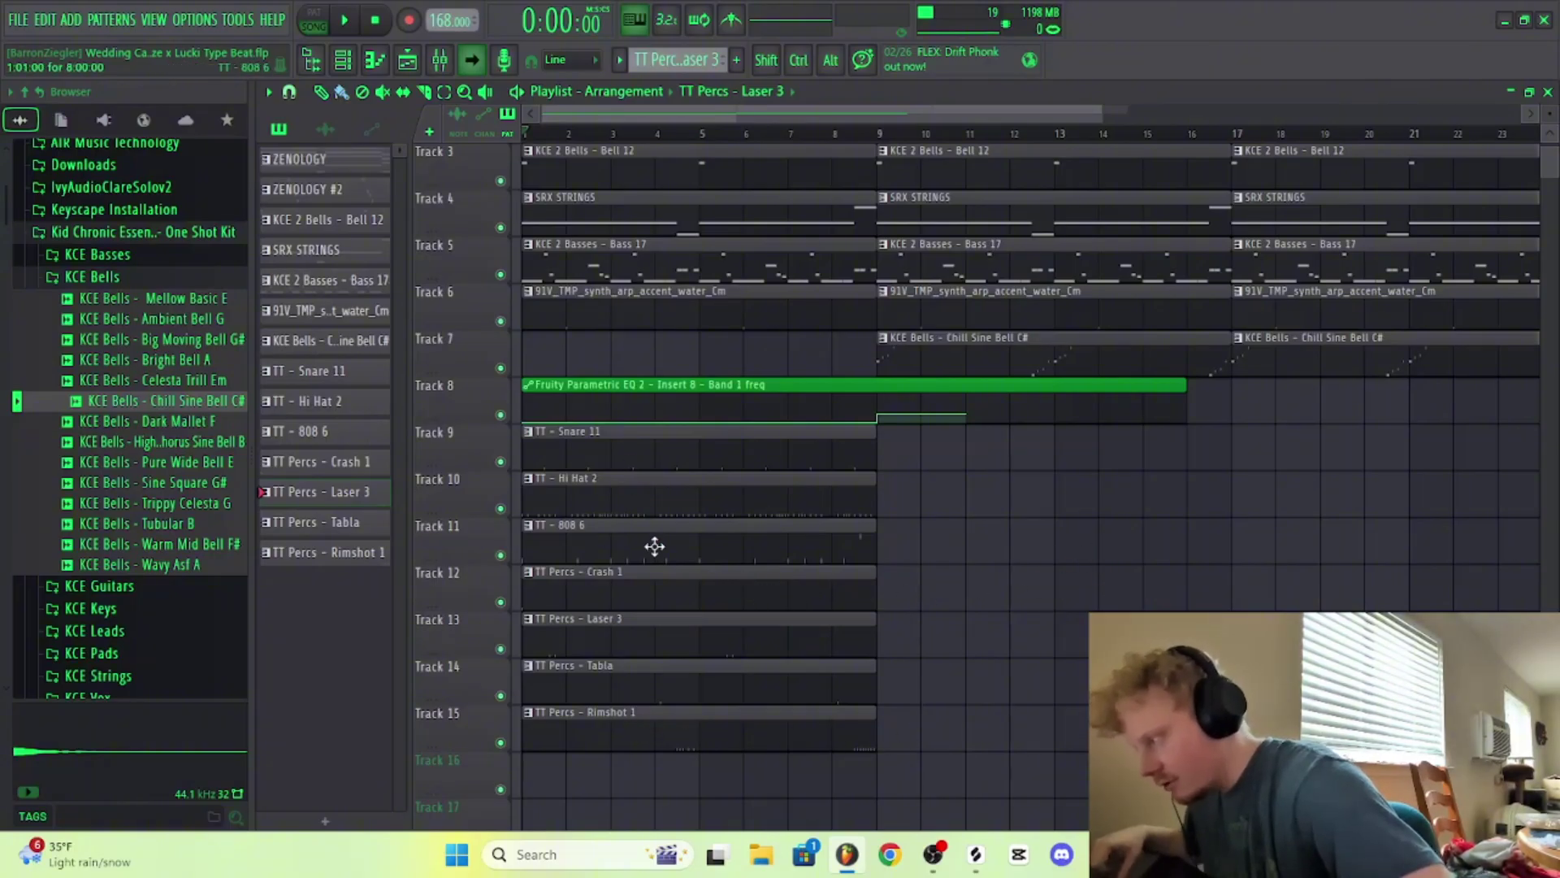
Step: Move the 808 clip to bar 9, duplicate the other drum clips to bar 9, and duplicate that full drum section to bar 17
drag(632, 536, 999, 533)
drag(800, 748, 1048, 431)
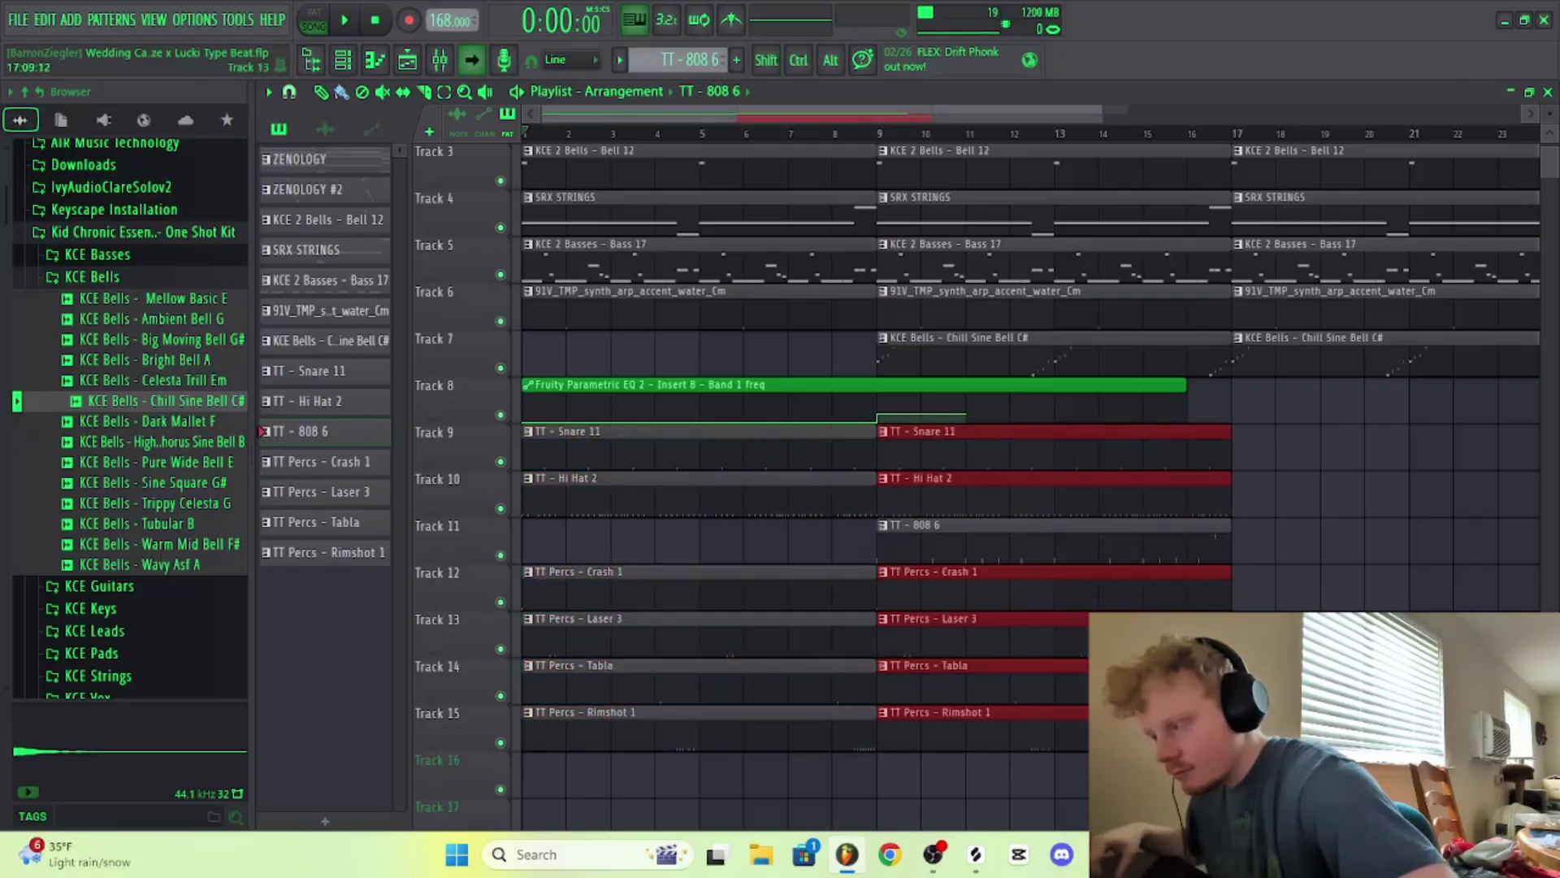
drag(1306, 792, 1330, 464)
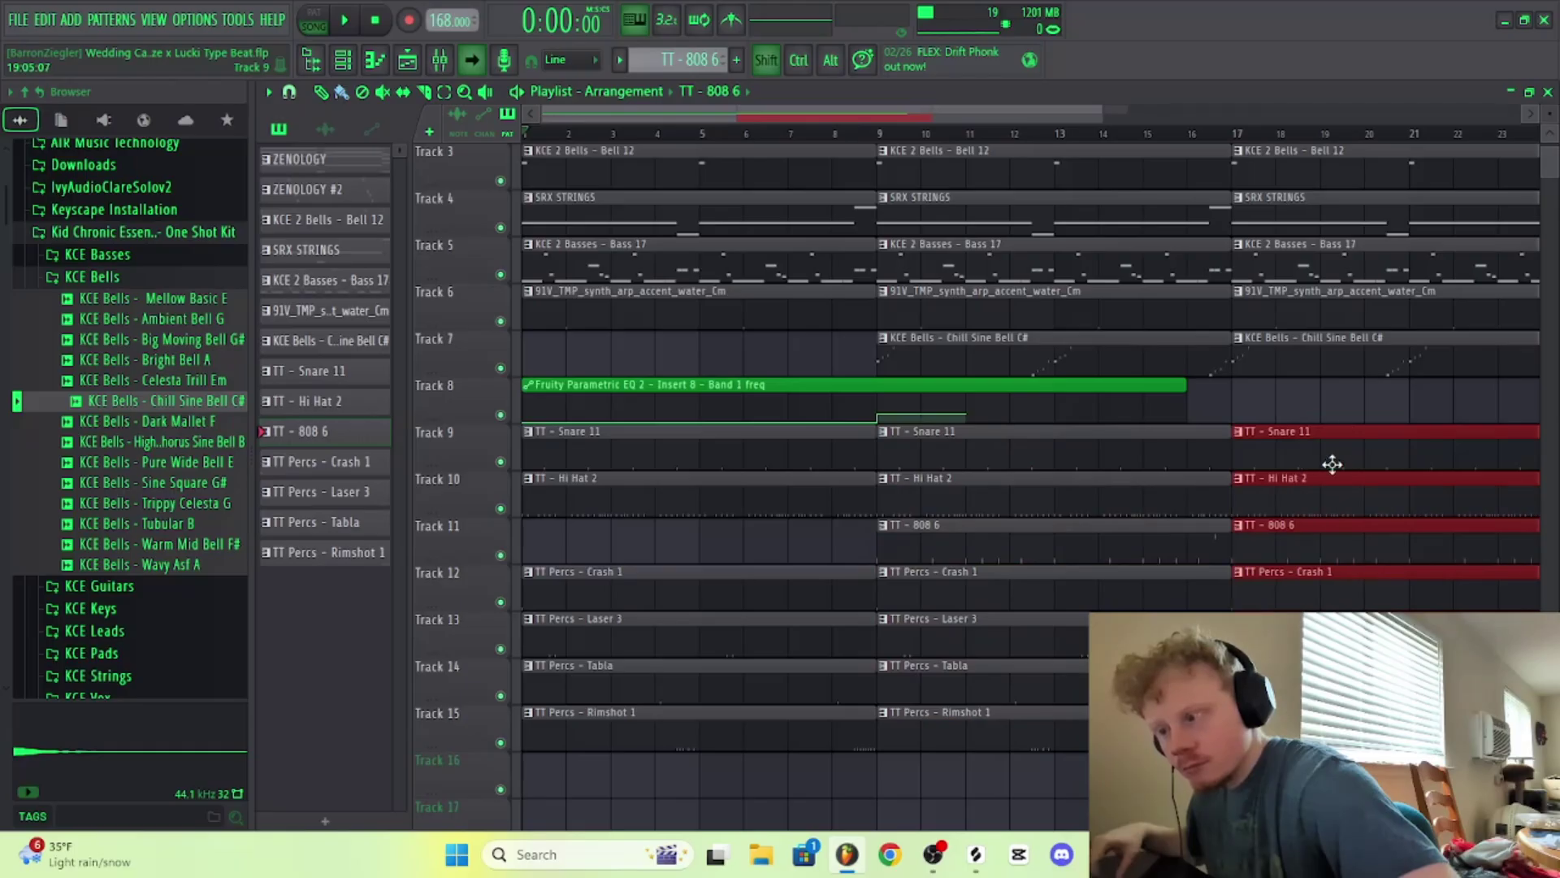
Step: Delete the SRX STRINGS clip at bar 17 on Track 4 and clear the selection
scroll(1330, 459, up, 2)
drag(1097, 111, 1164, 278)
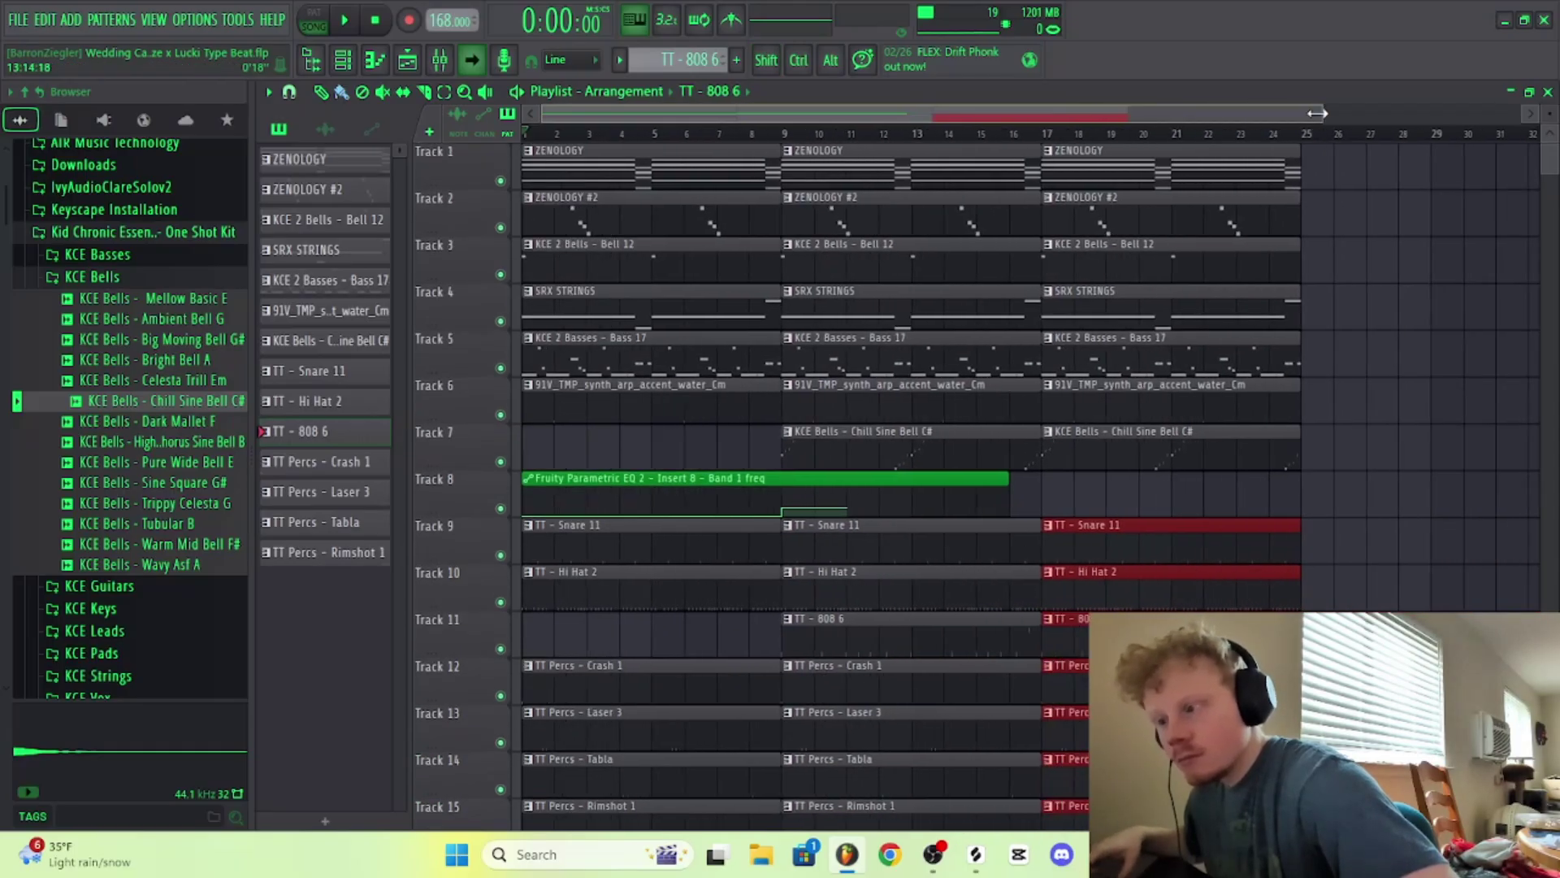
right_click(1095, 304)
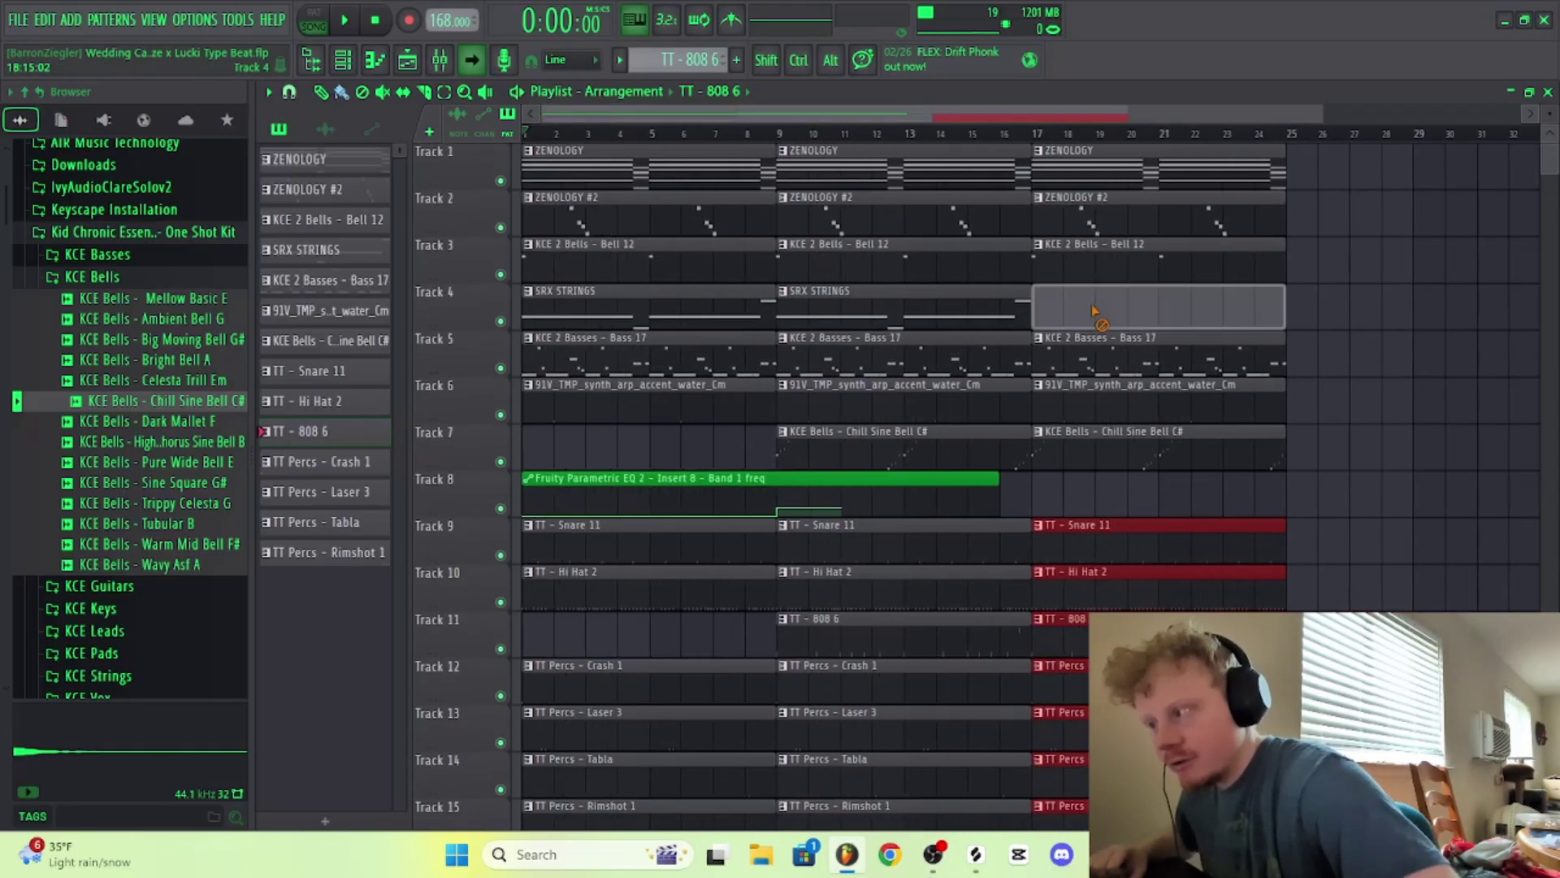
click(1400, 330)
Step: Duplicate all melodic and drum clips that start at bar 9, without the EQ automation, to bar 25
scroll(1025, 696, down, 2)
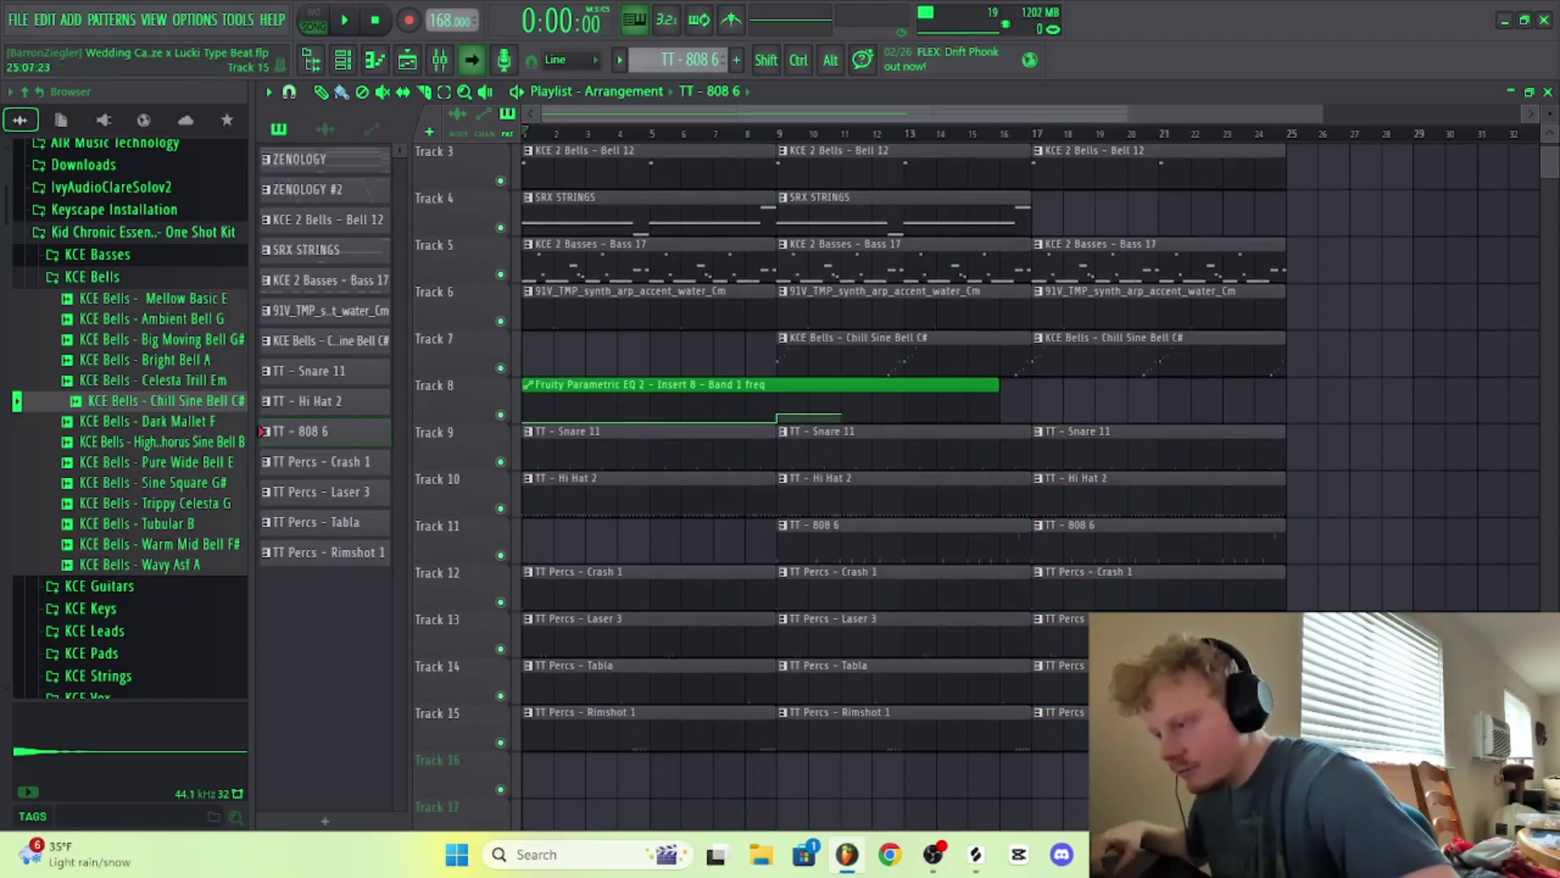
drag(1006, 728, 1006, 102)
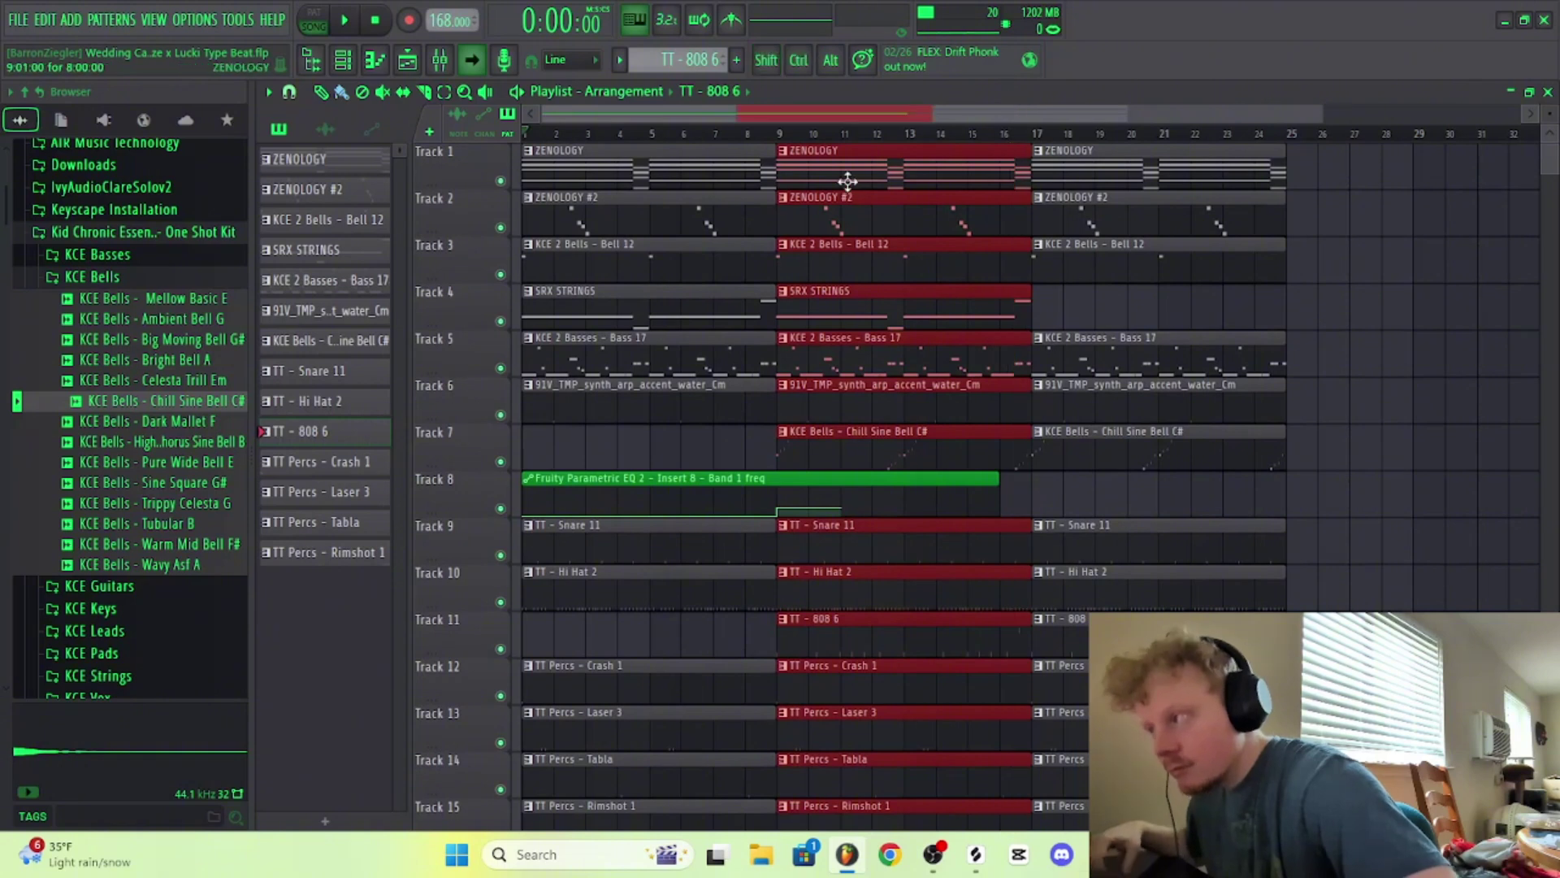
drag(862, 174, 1370, 202)
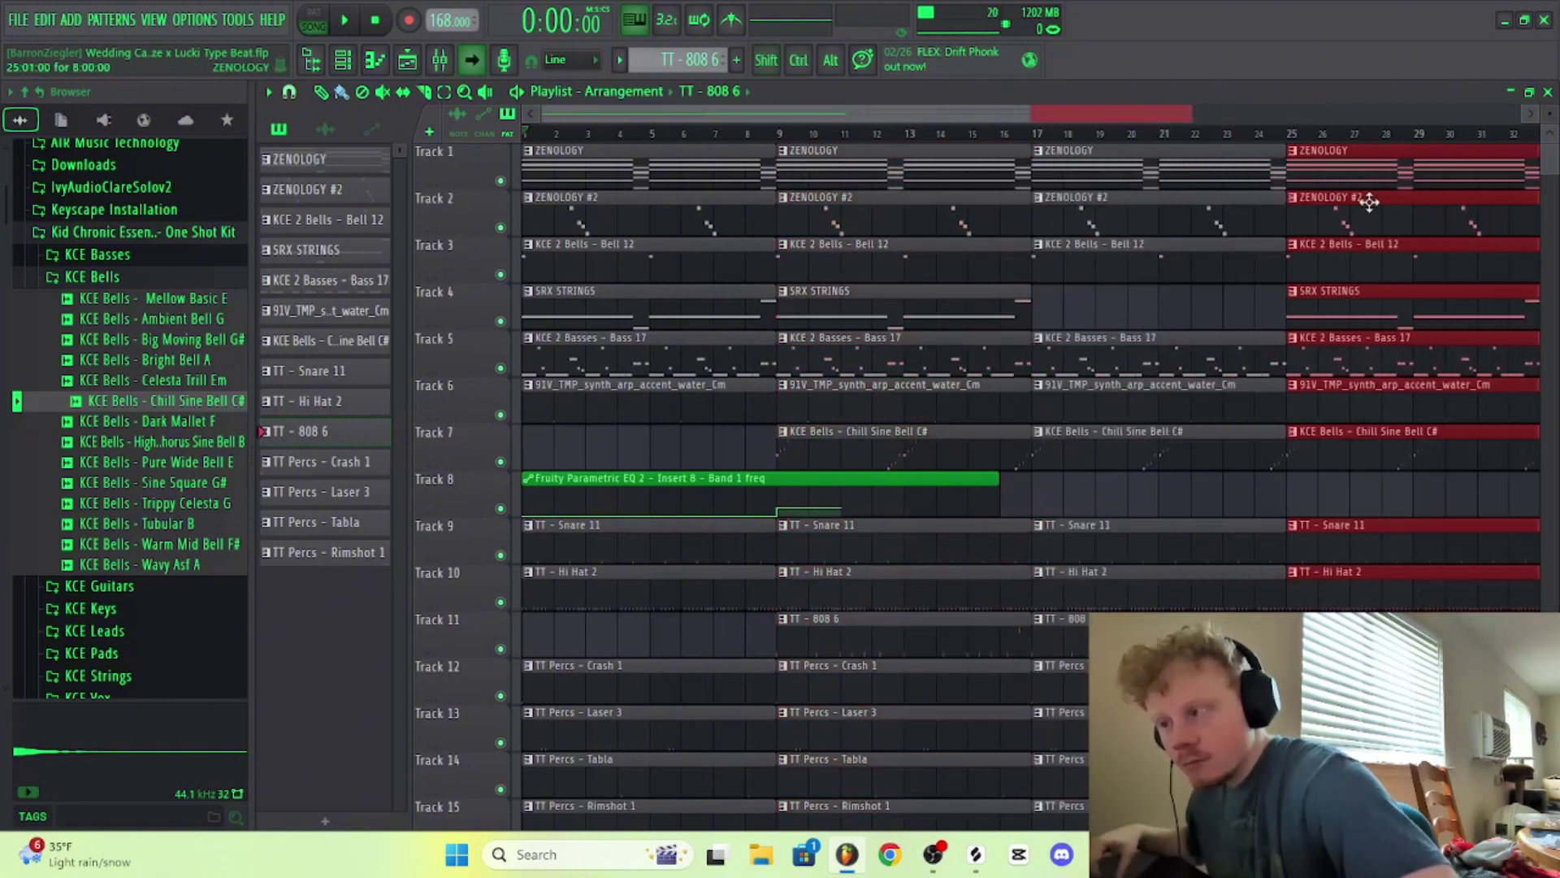
Step: Thin out the section at bar 25 by deleting its SRX STRINGS, KCE 2 Bells - Bell 12 and Chill Sine Bell clips
click(1177, 110)
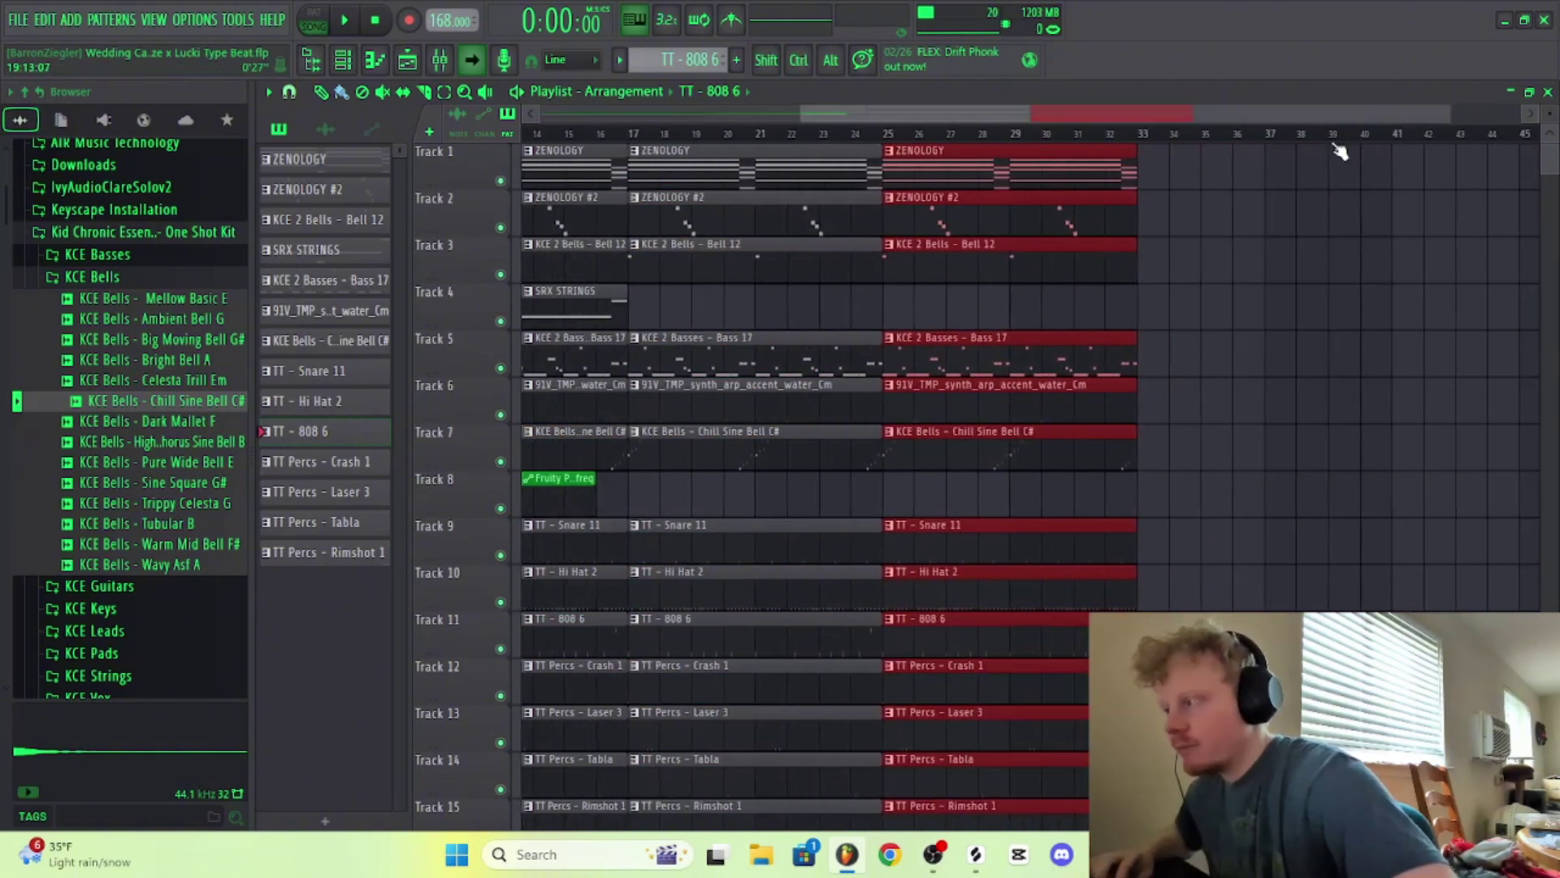
click(1219, 299)
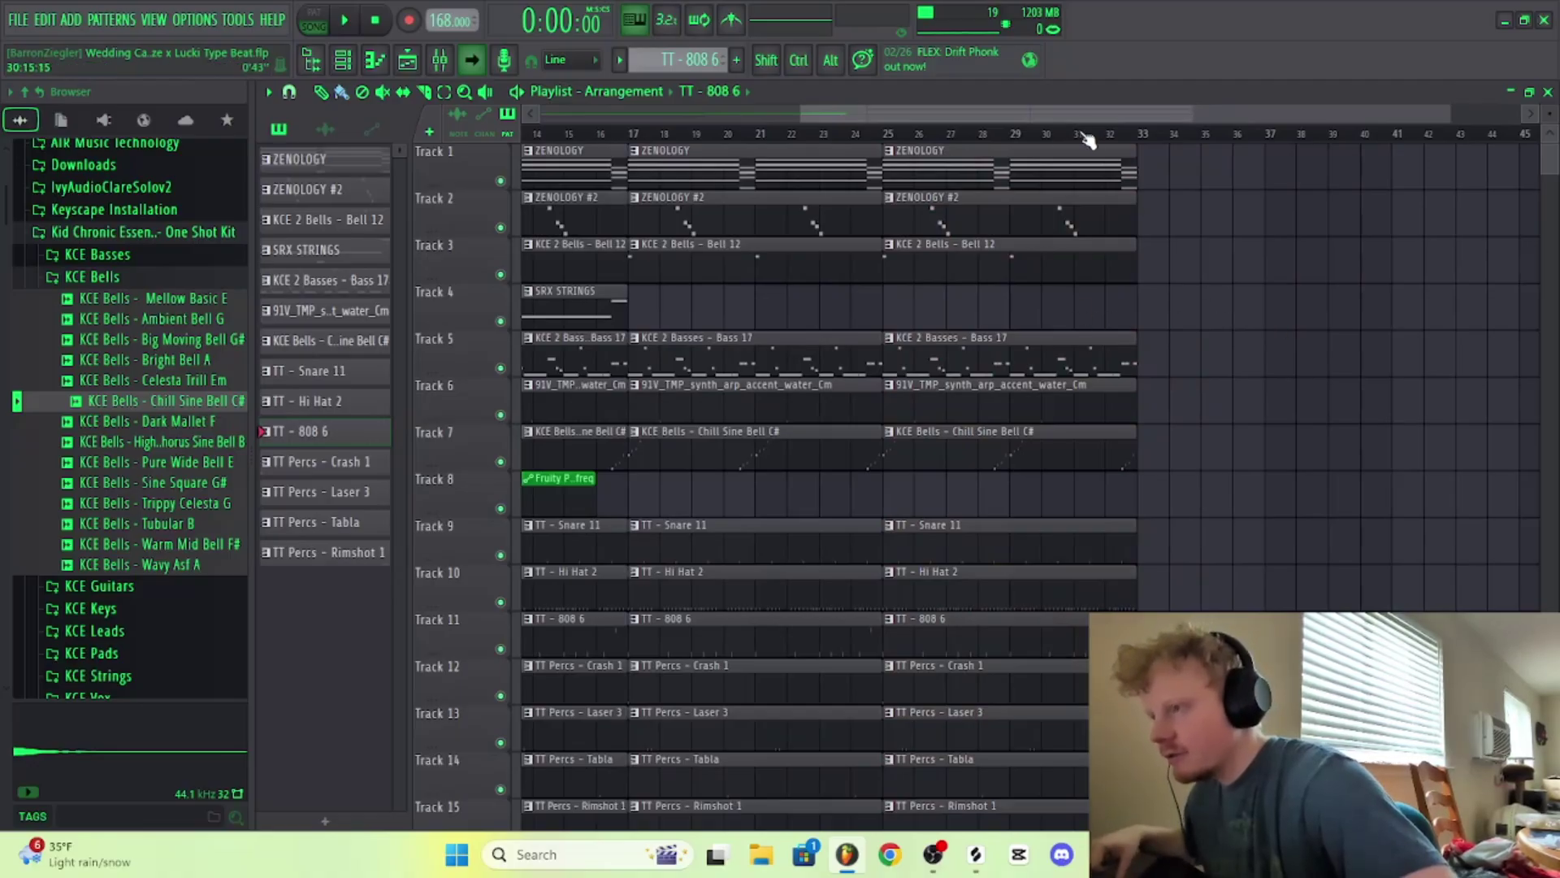
drag(1129, 114, 910, 100)
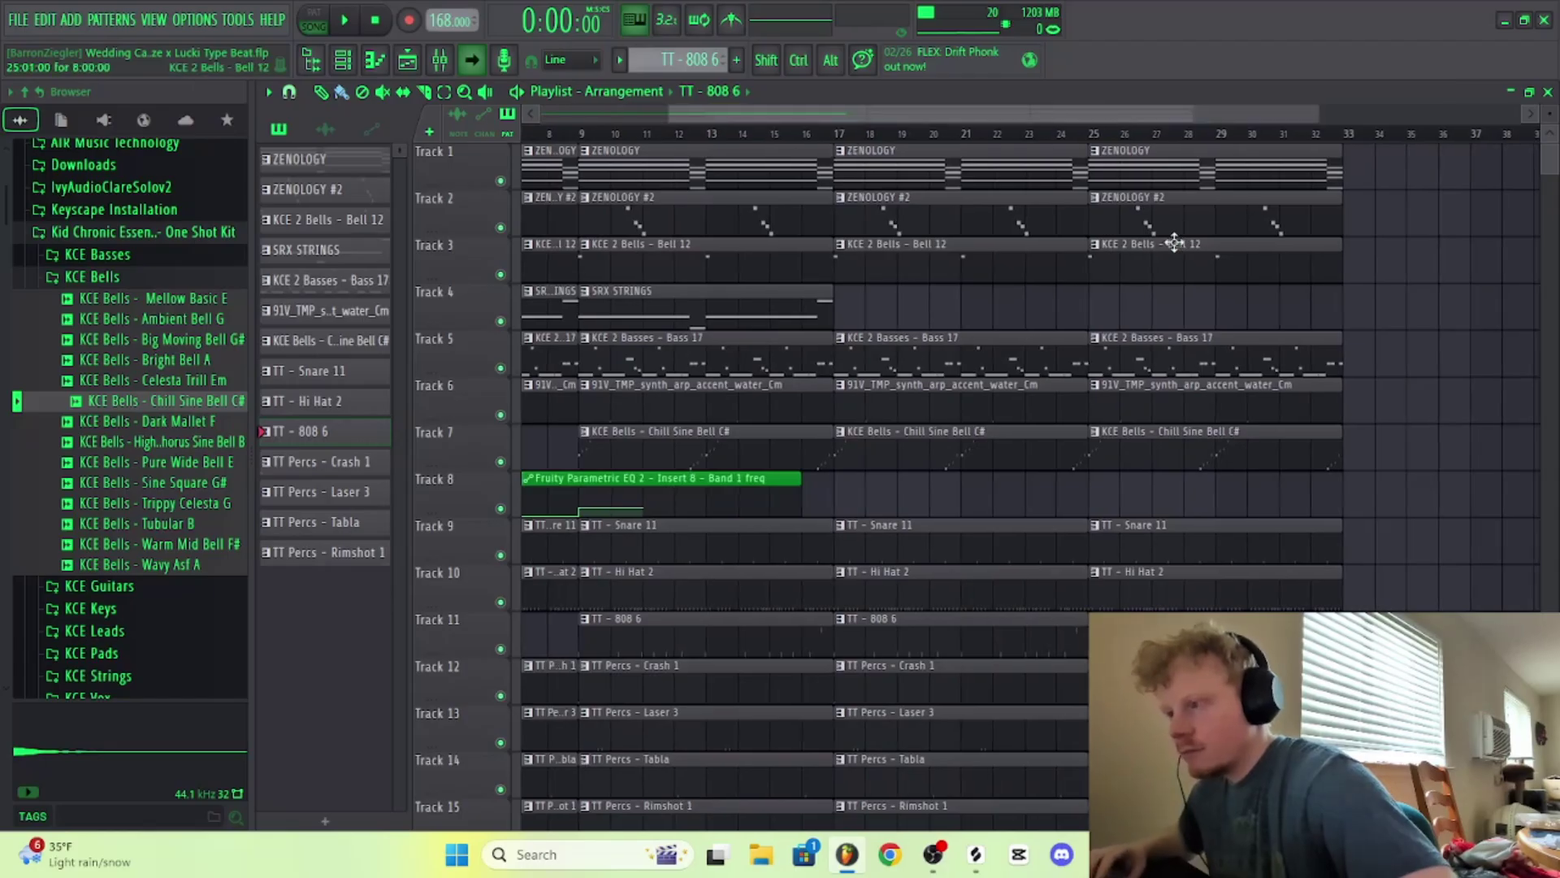
right_click(1179, 259)
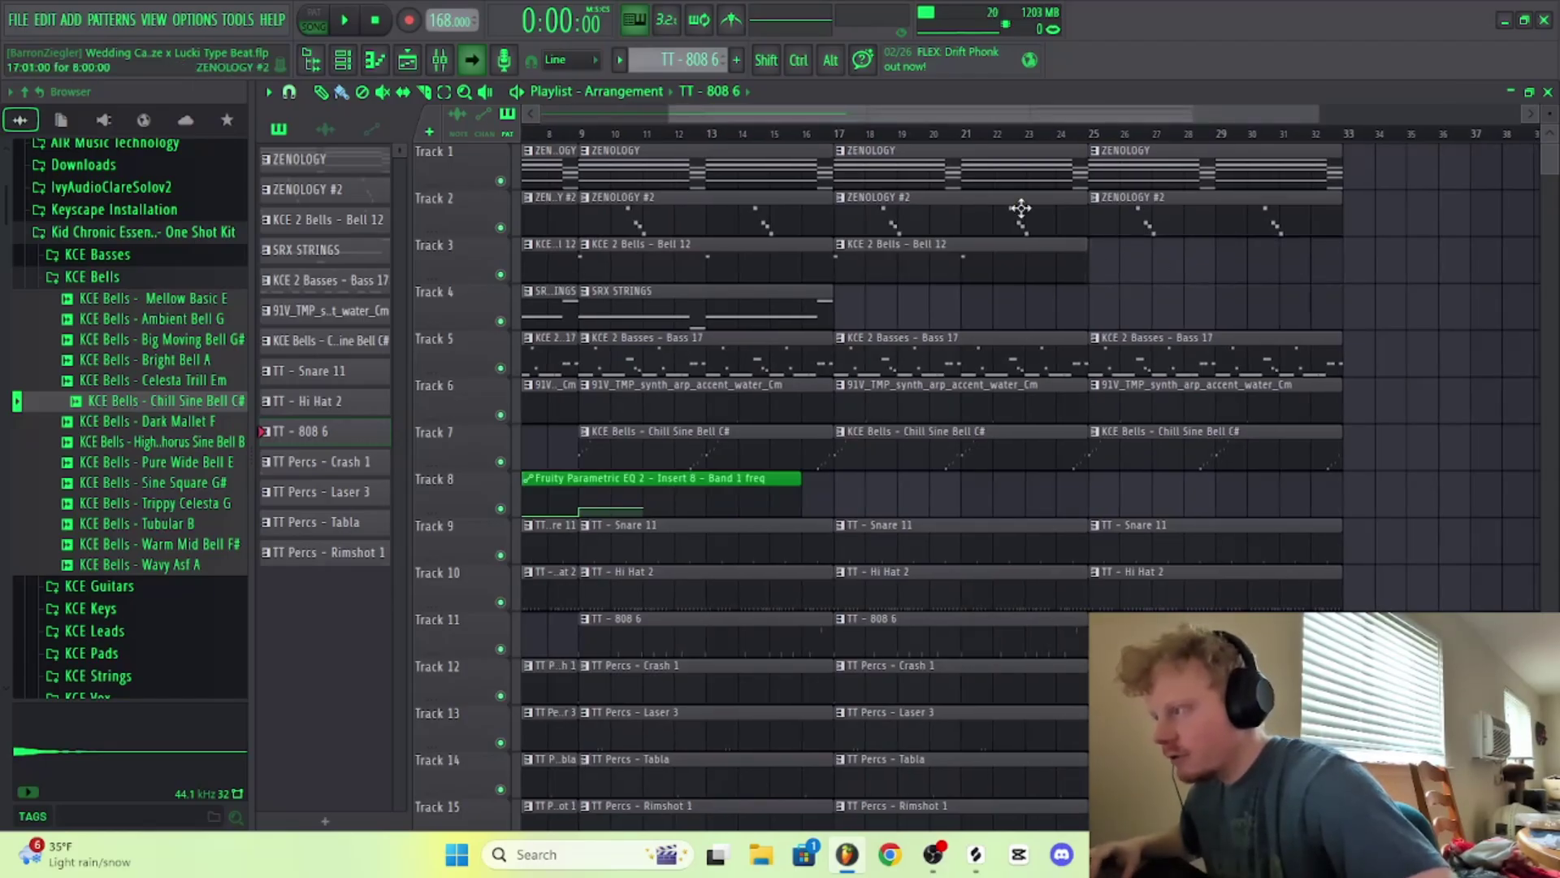
drag(989, 116, 657, 123)
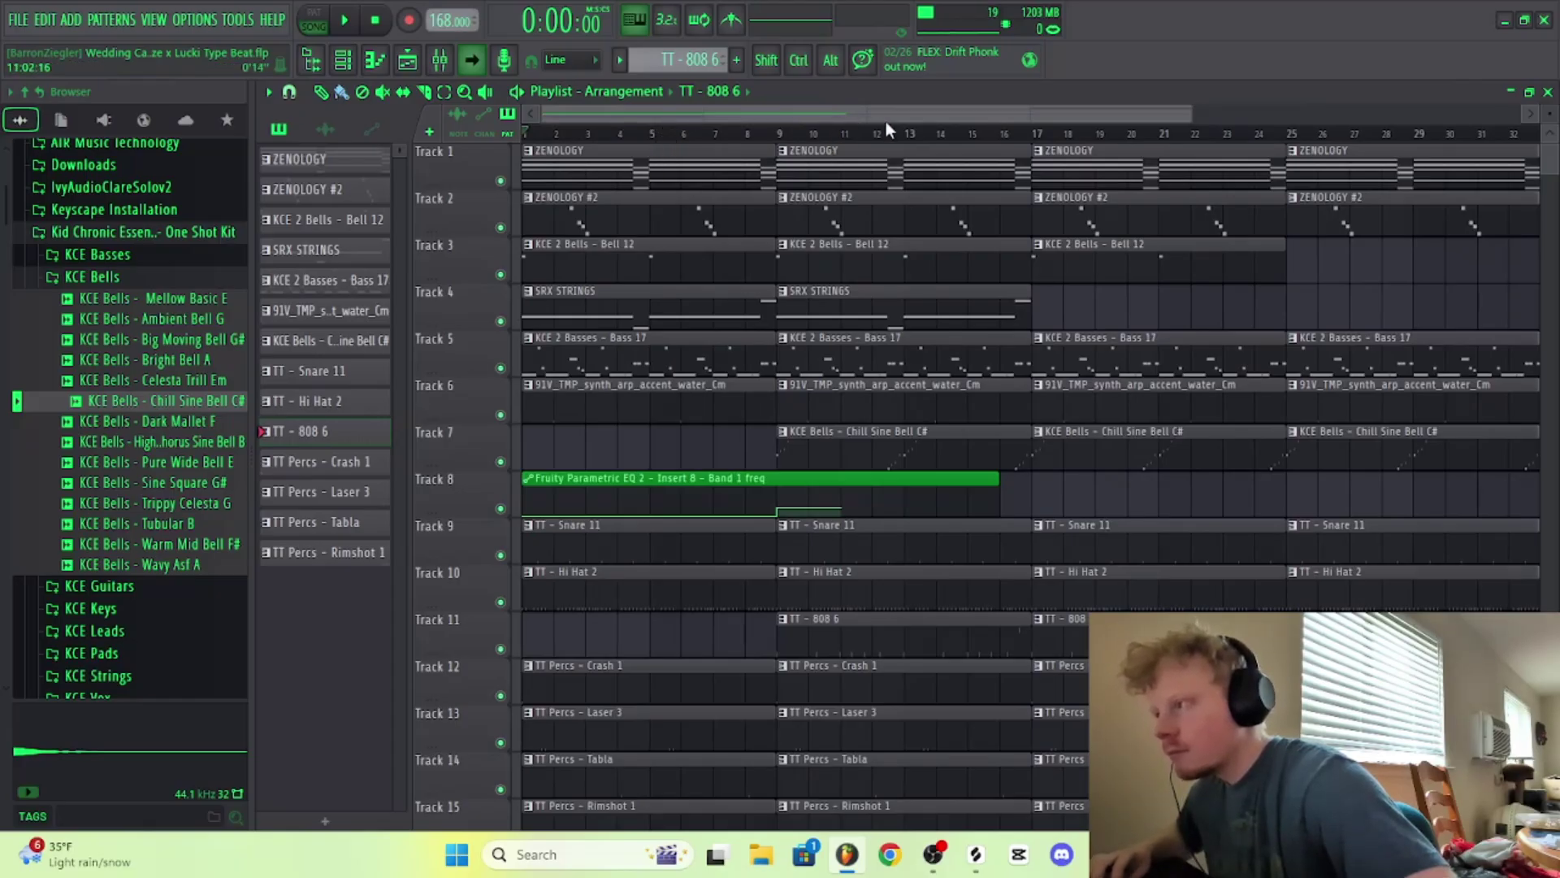
drag(1022, 110, 1191, 110)
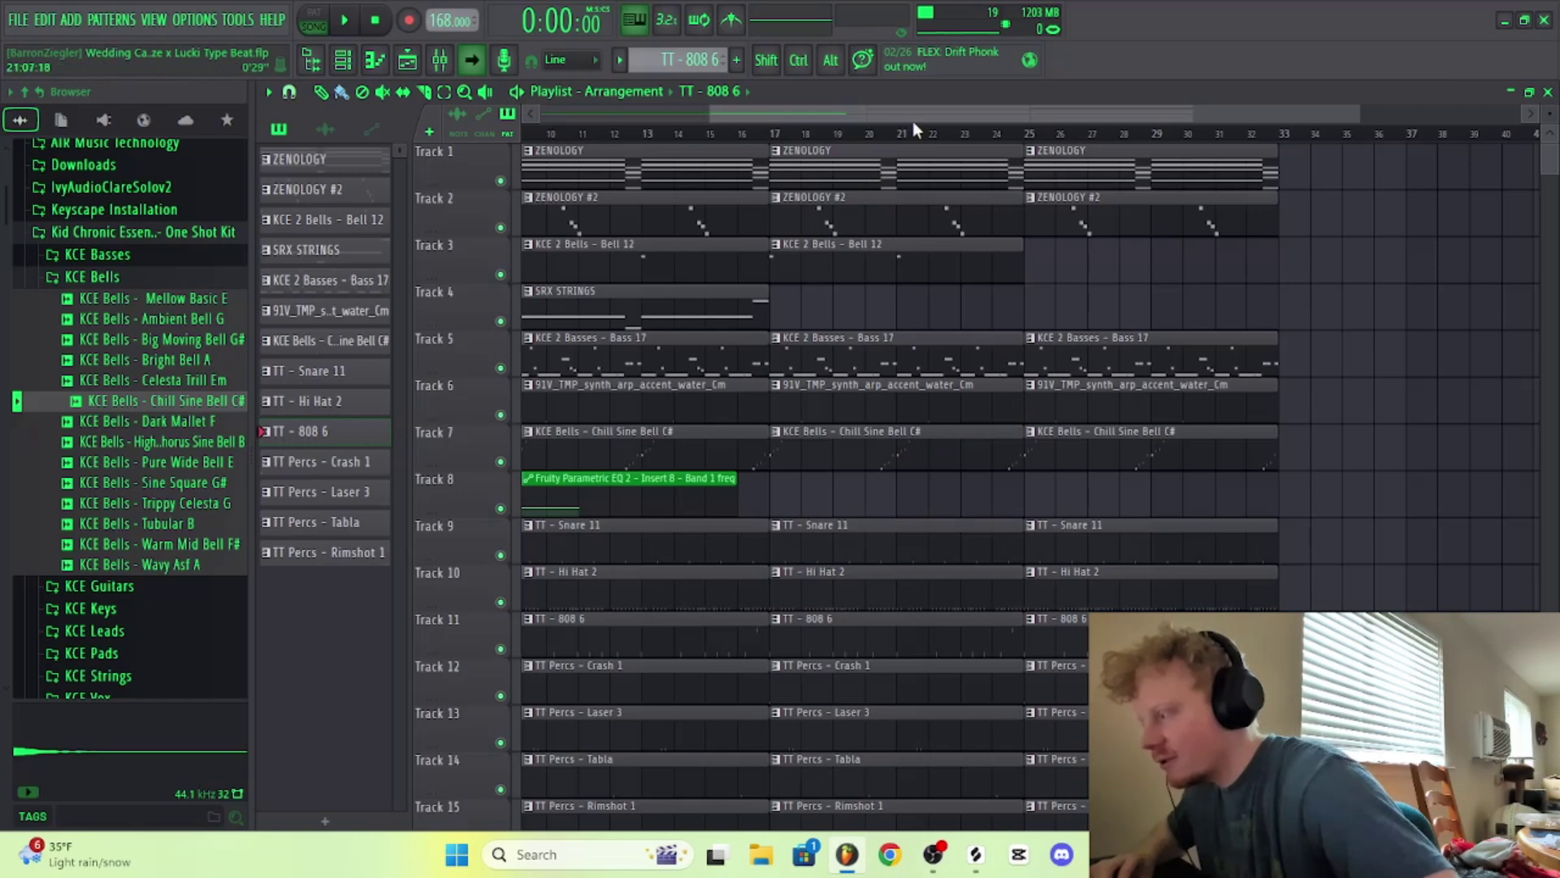
key(space)
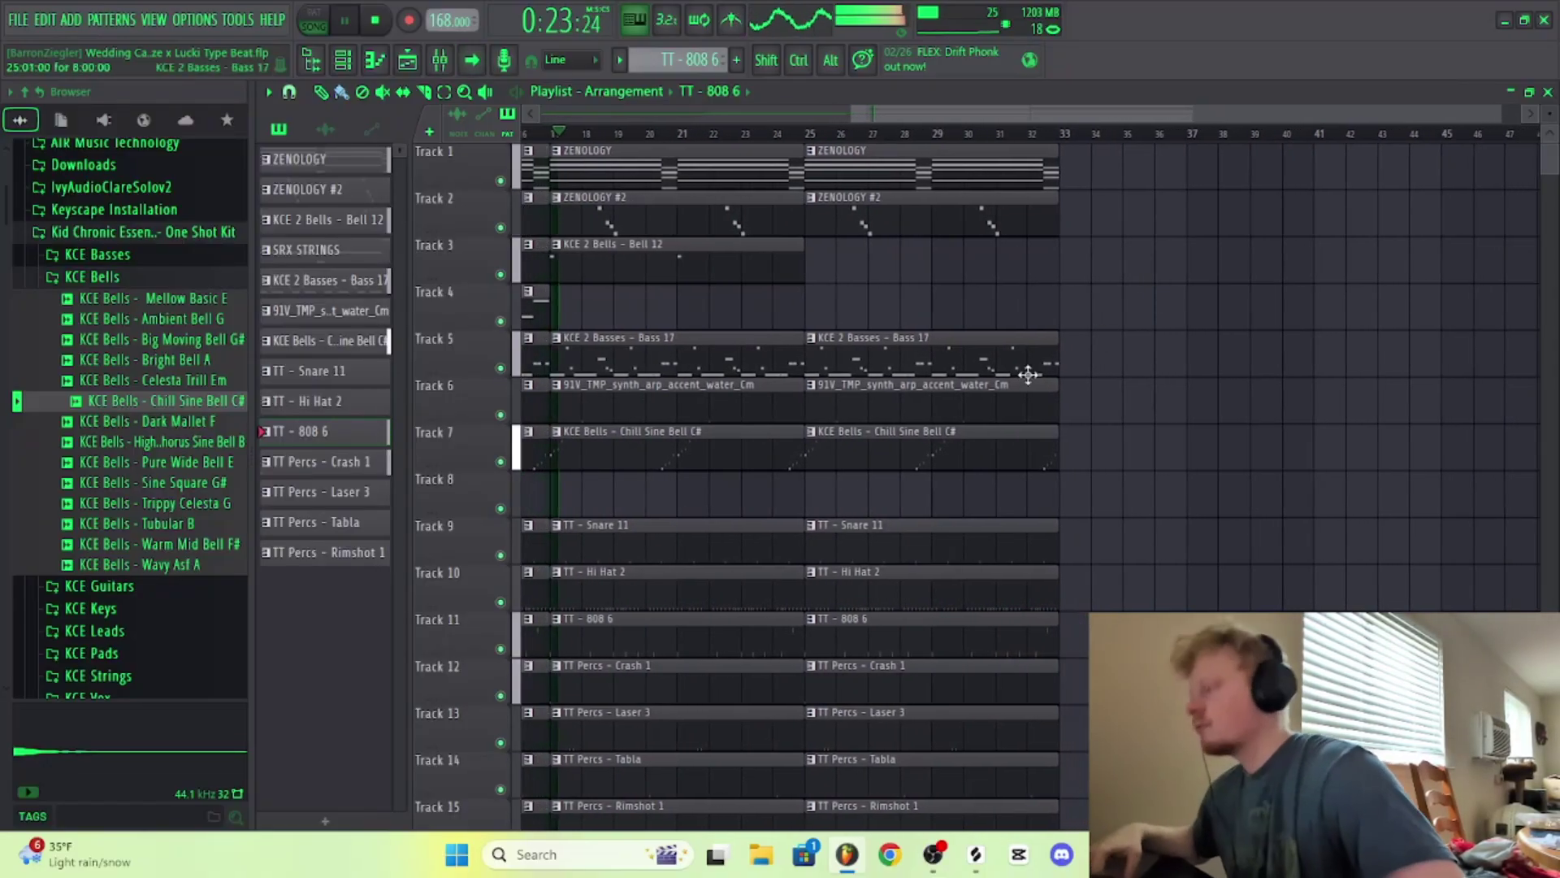
right_click(892, 454)
Step: Duplicate the section that starts at bar 17 to bar 33 and copy the SRX STRINGS clip from bar 9 to bar 33 on Track 4
scroll(648, 718, down, 2)
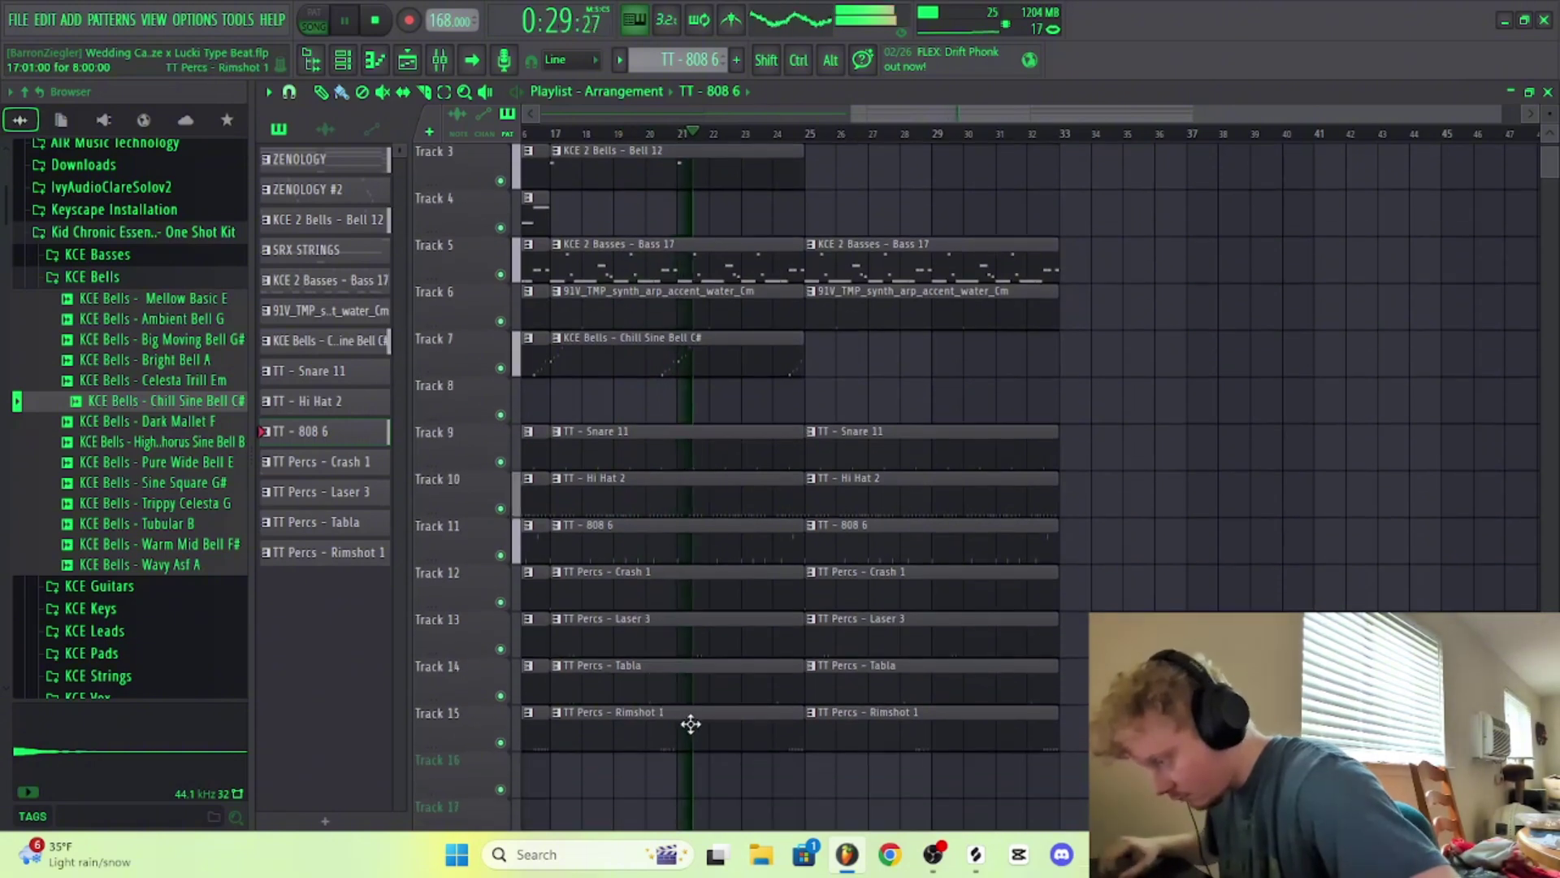
drag(690, 724, 666, 37)
drag(668, 162, 939, 115)
click(923, 318)
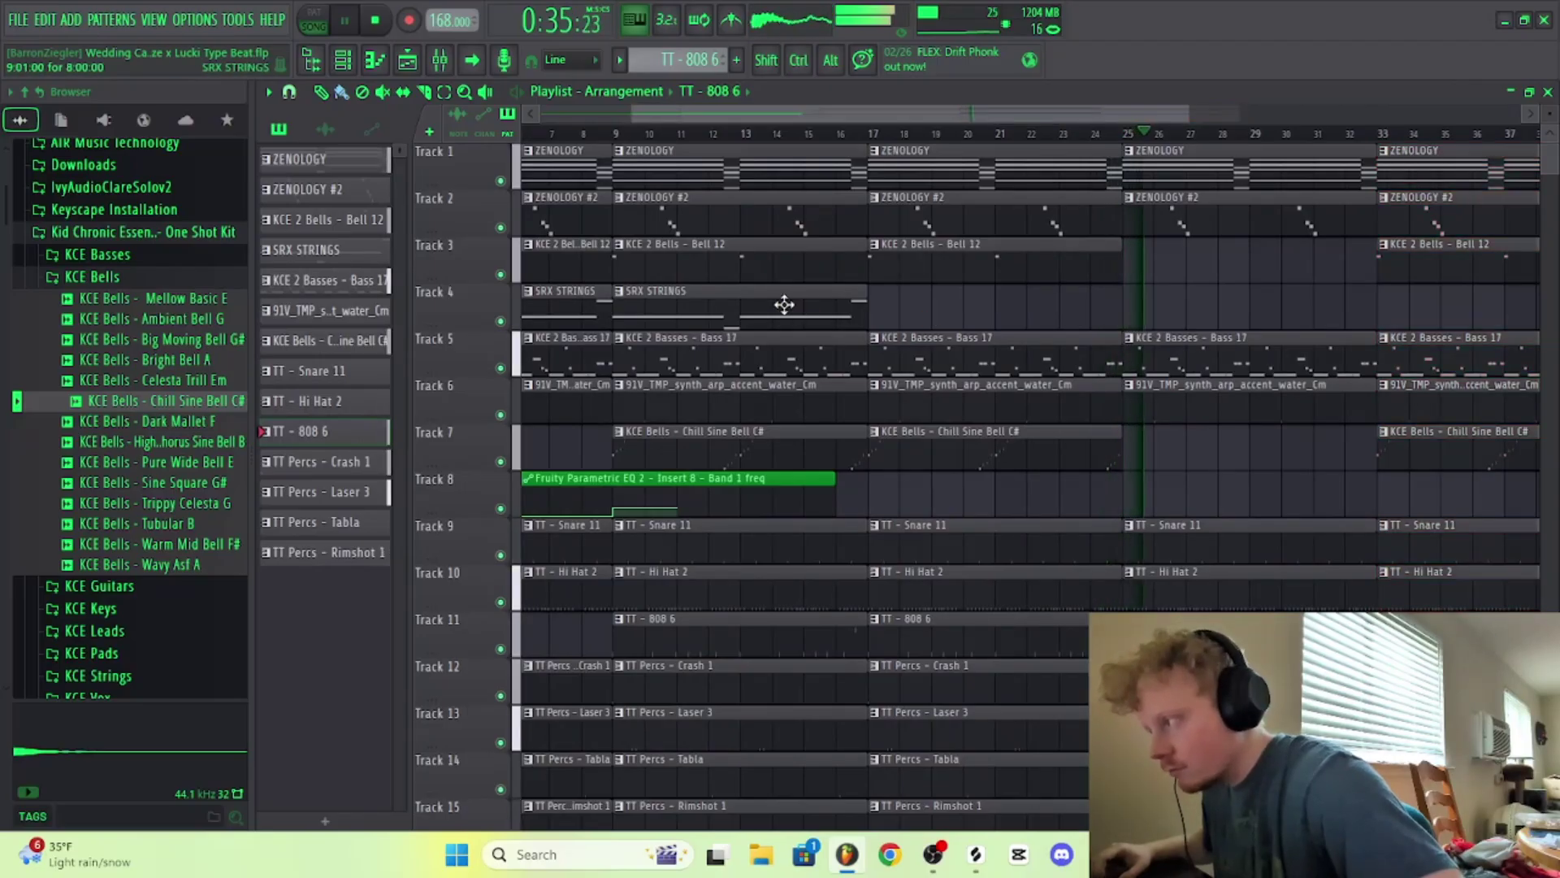
drag(706, 314, 1467, 314)
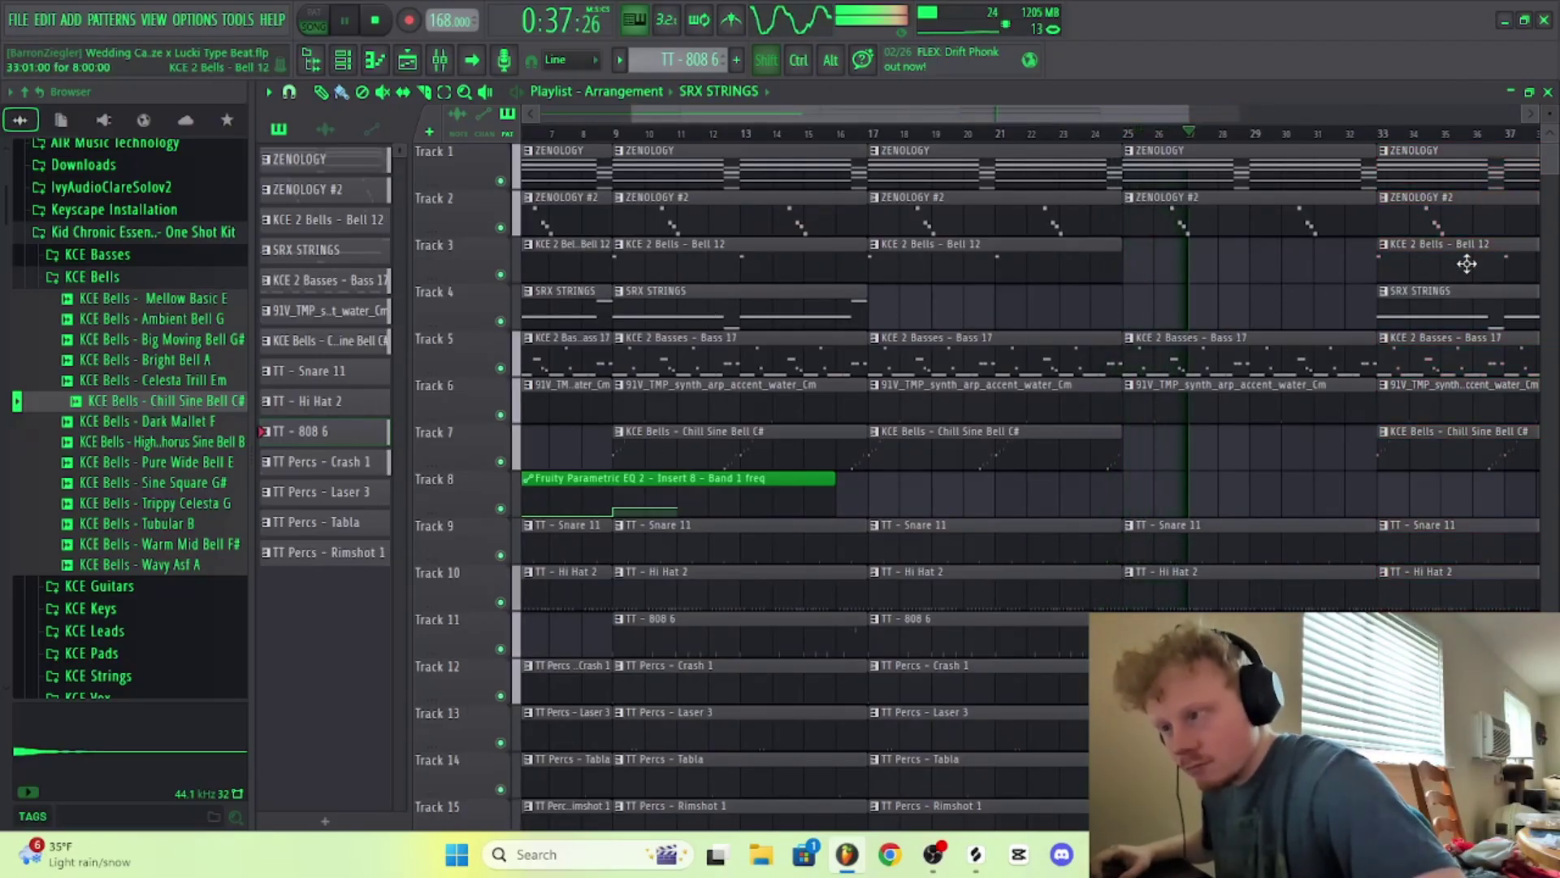
drag(919, 105, 1129, 125)
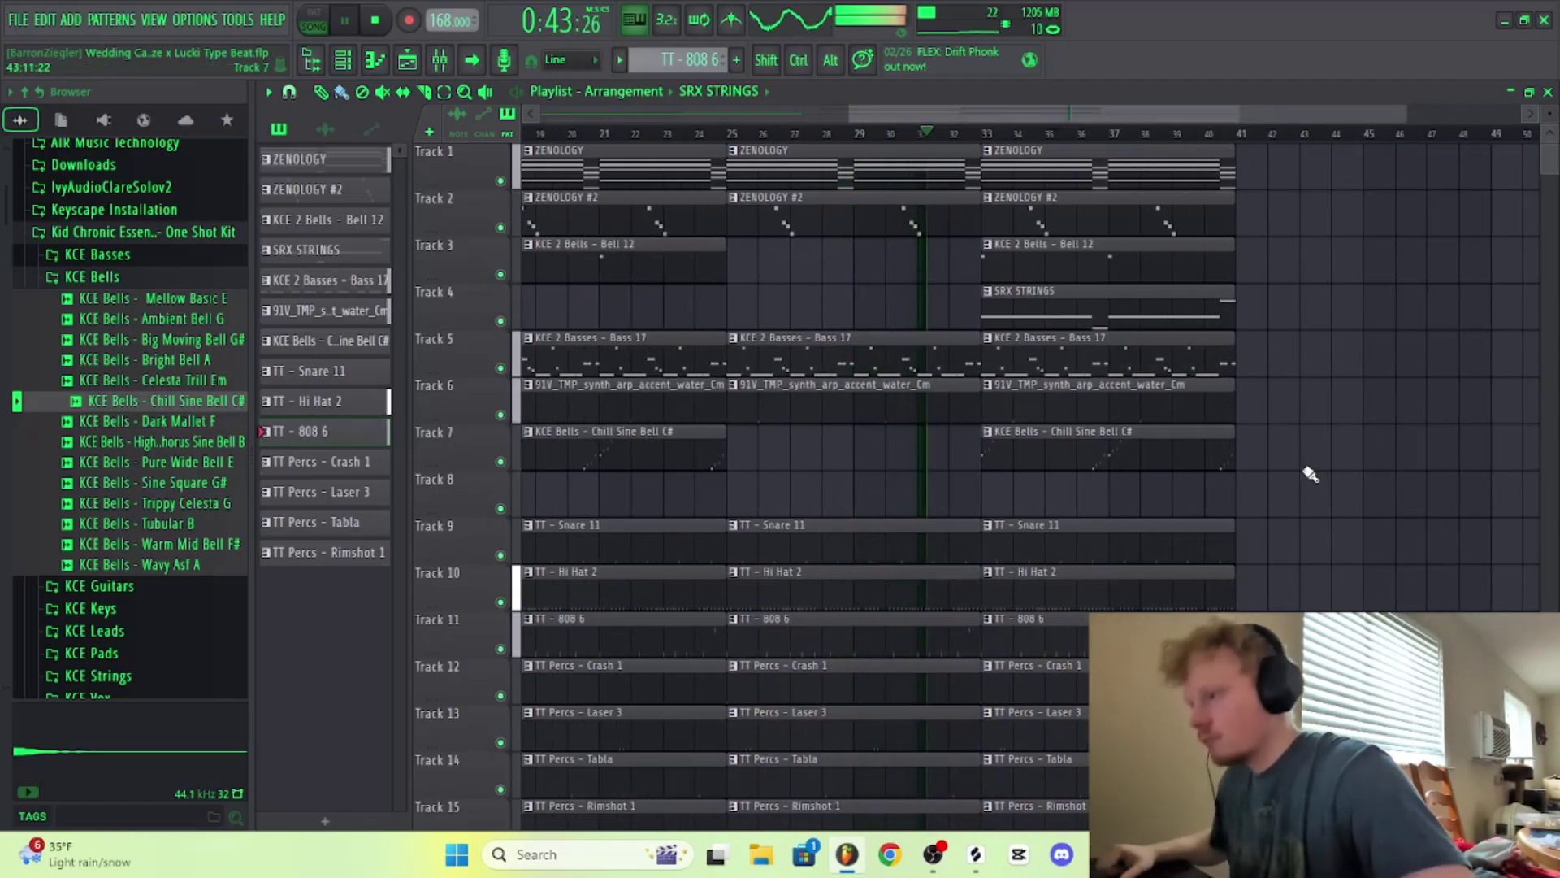
Step: Adjust the Fruity Parametric EQ 2 on the ZENOLOGY #2 mixer track, cutting the highs with bands 6 and 7 and slightly boosting band 5
click(471, 59)
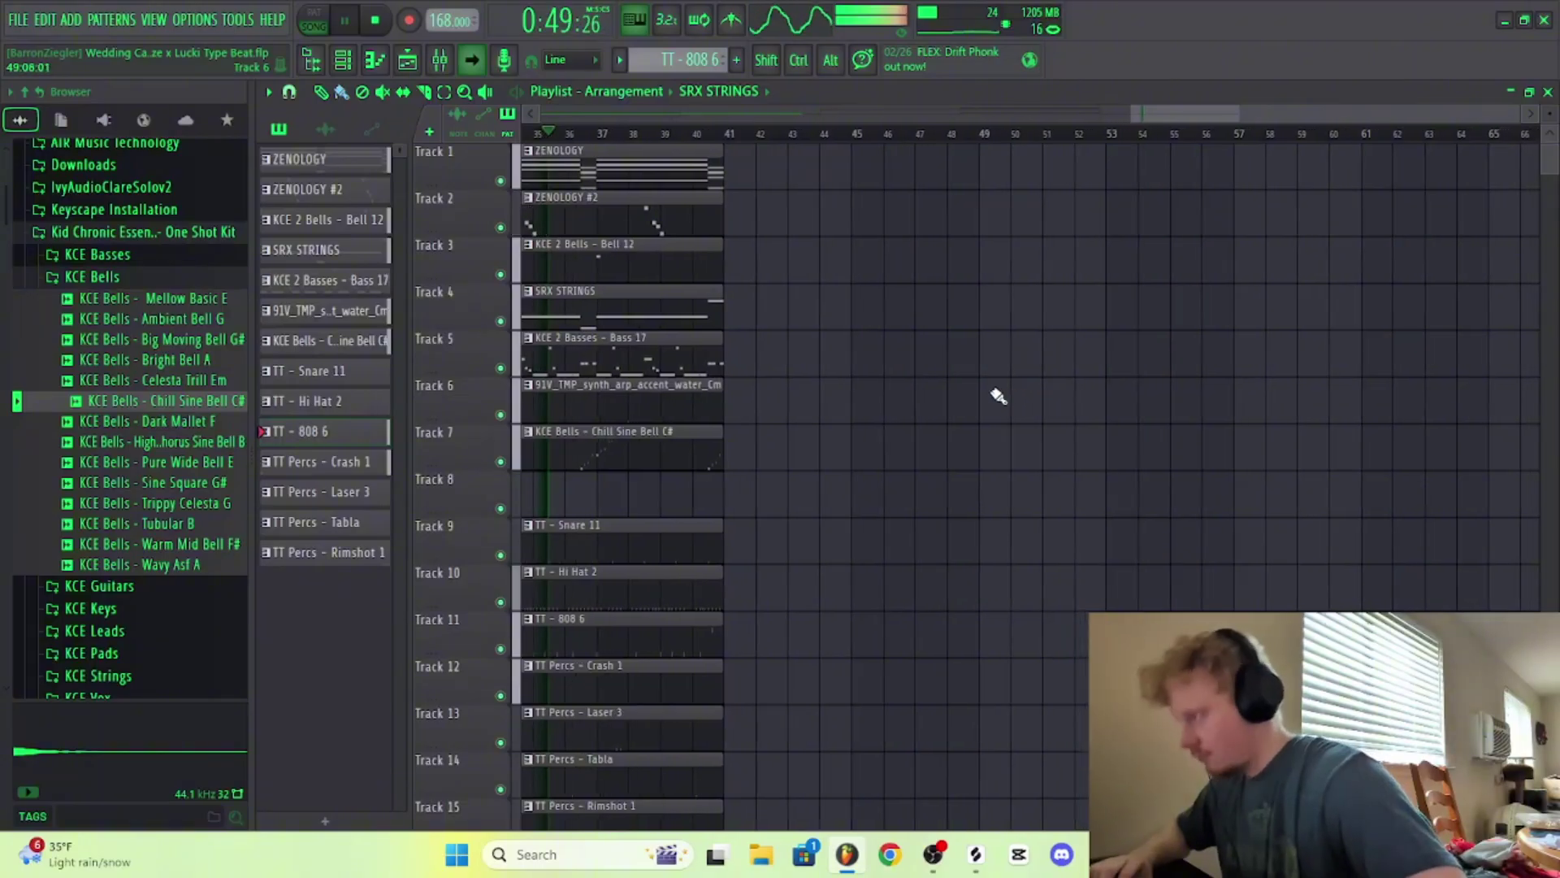
click(442, 62)
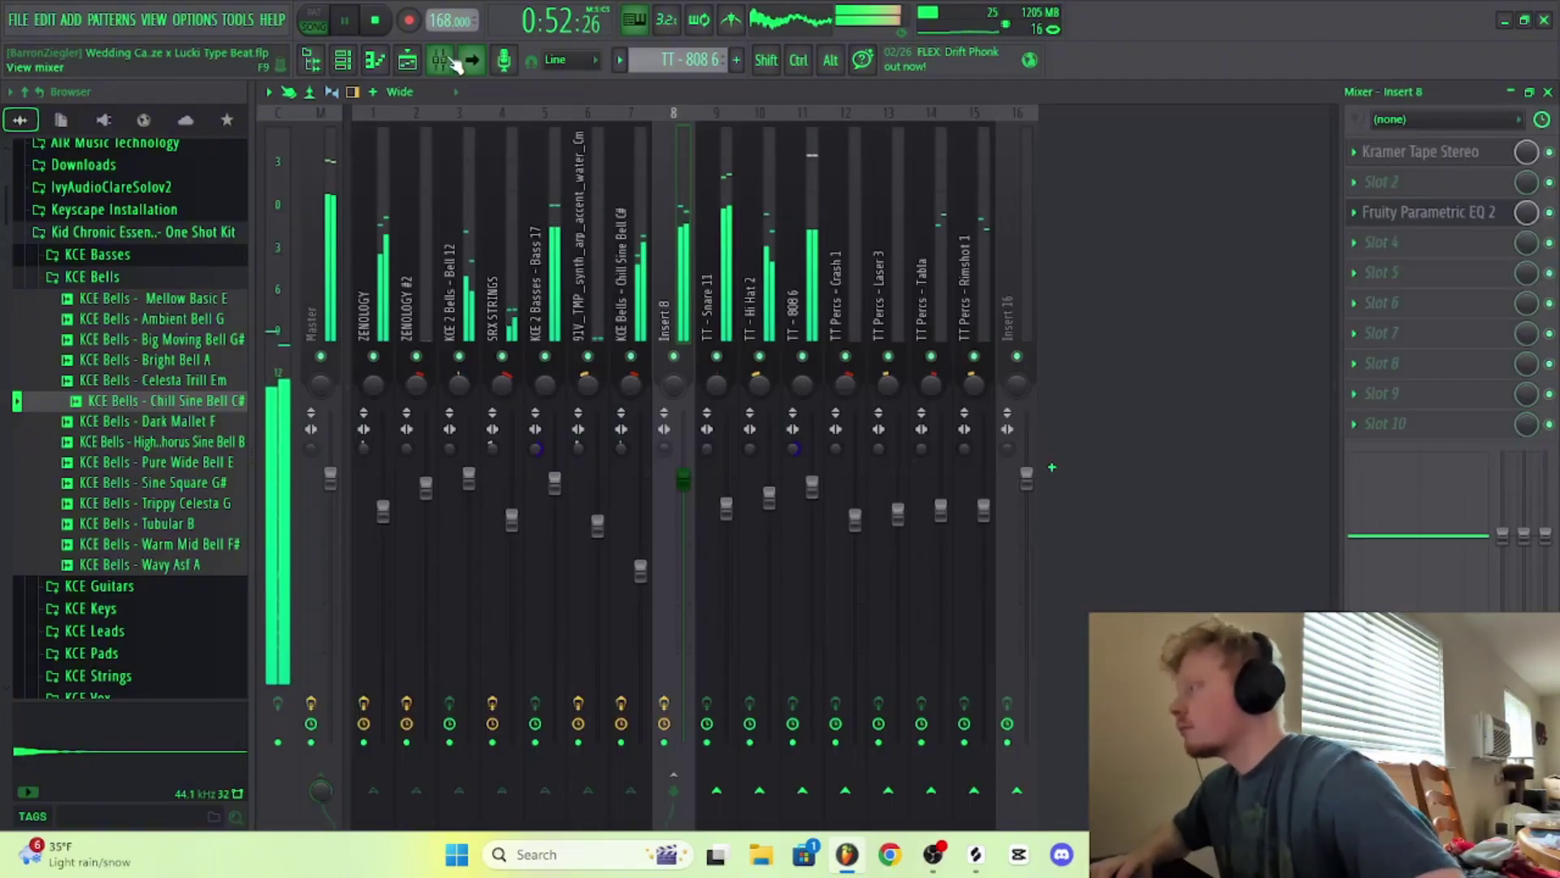
click(422, 208)
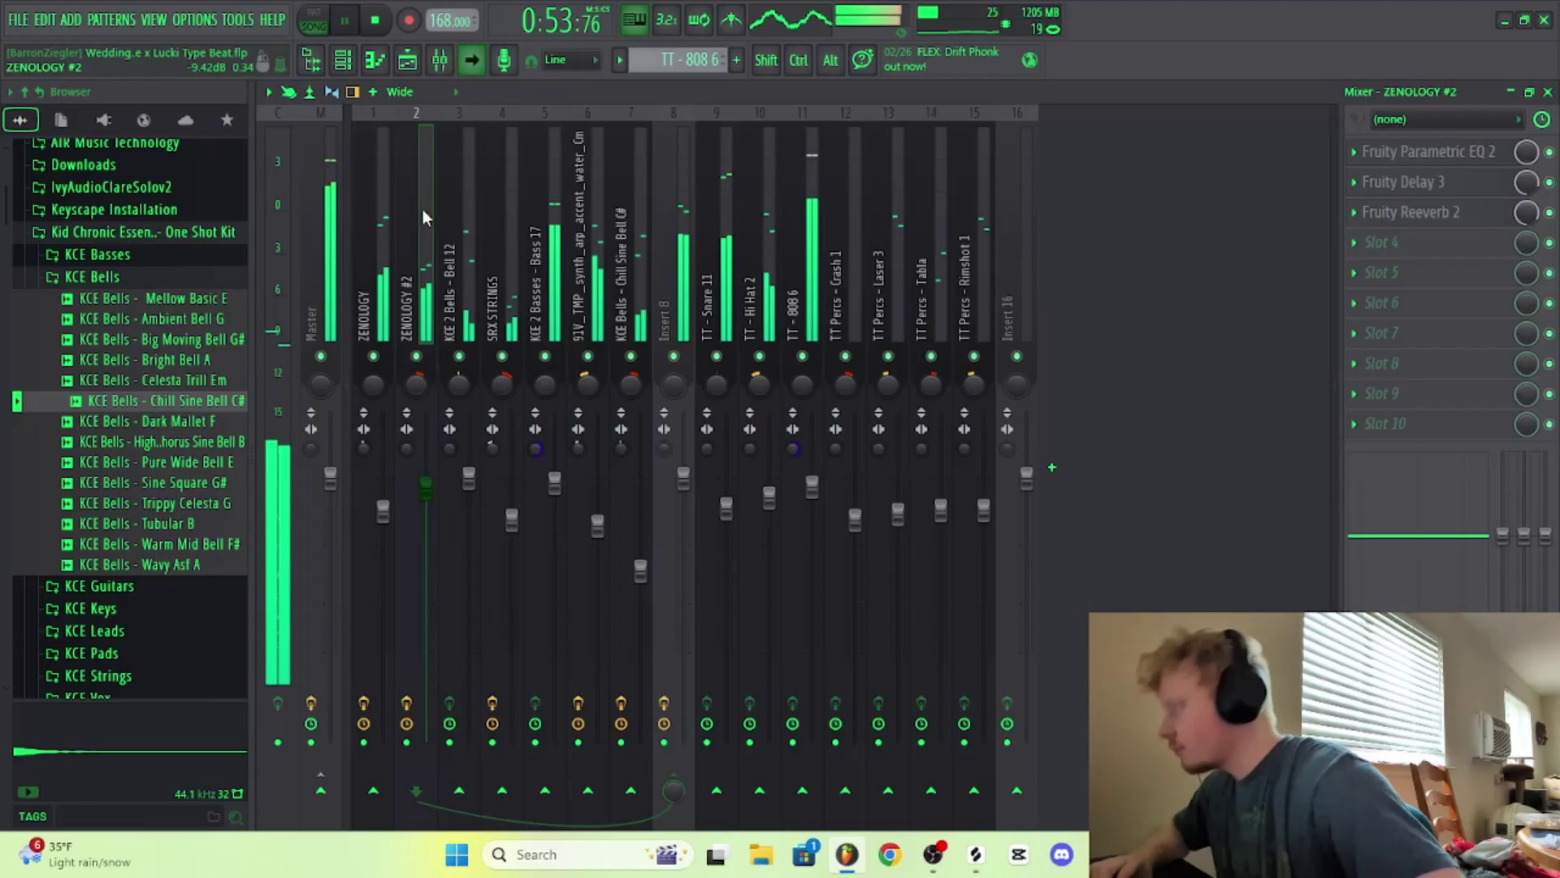
click(1451, 155)
drag(866, 527, 866, 555)
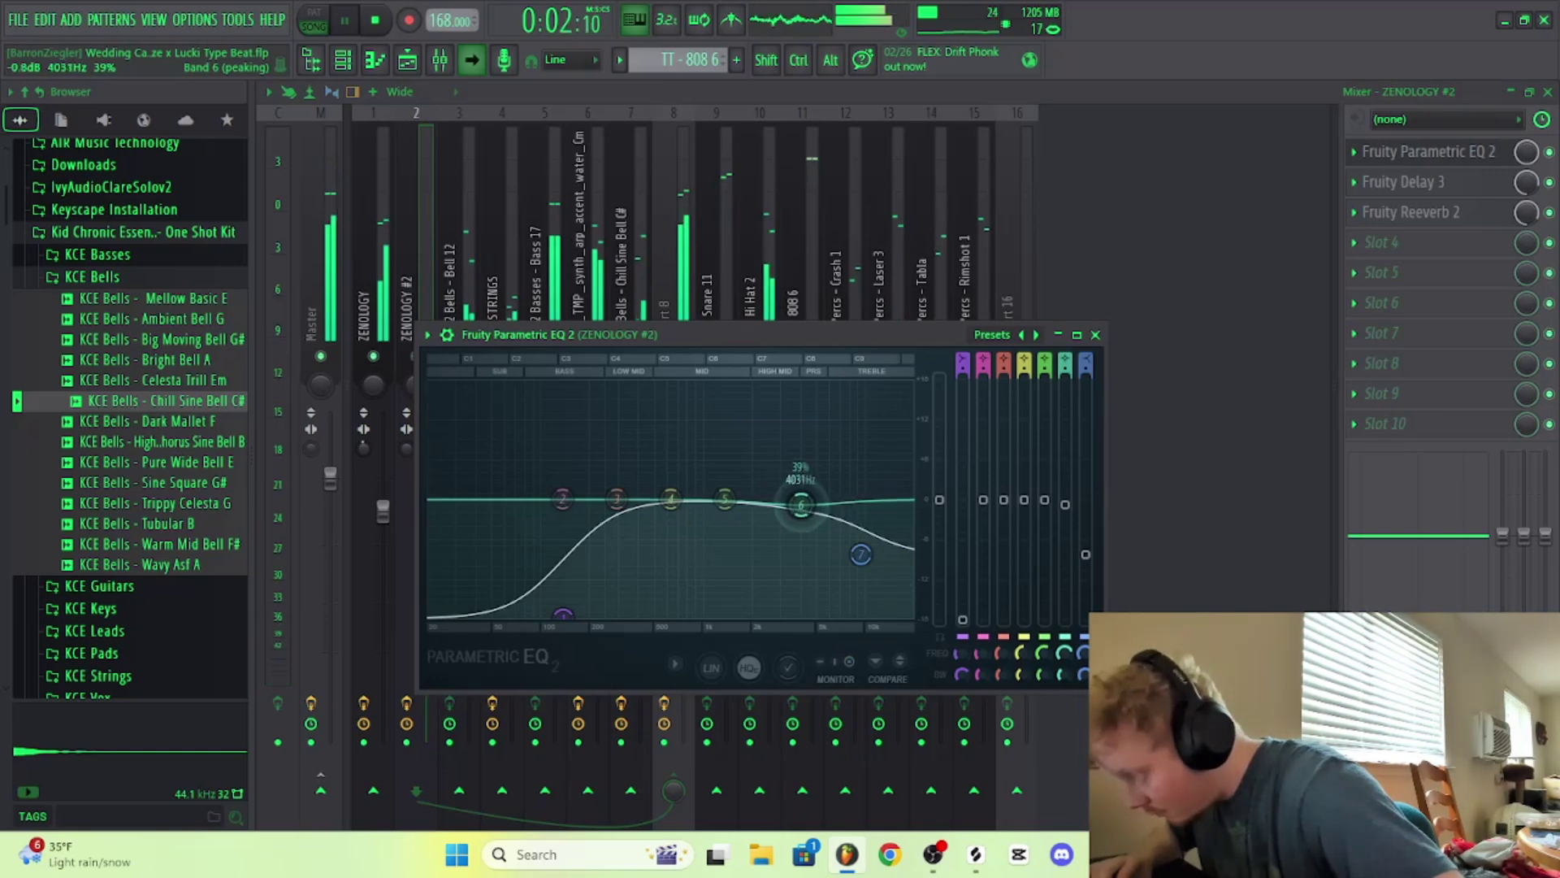
drag(801, 505, 821, 508)
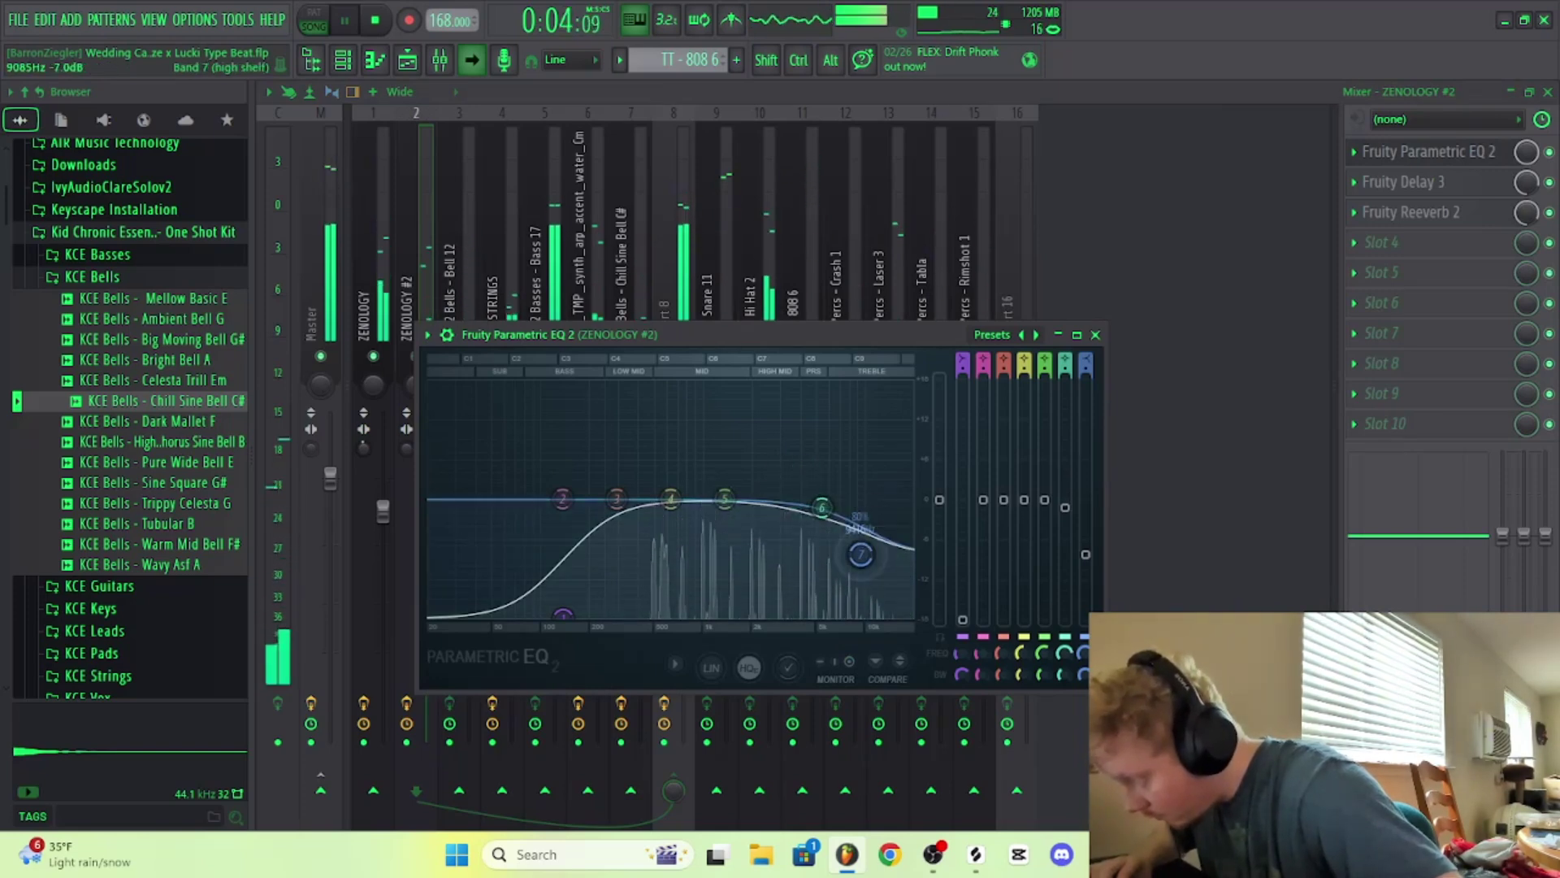
scroll(837, 522, down, 2)
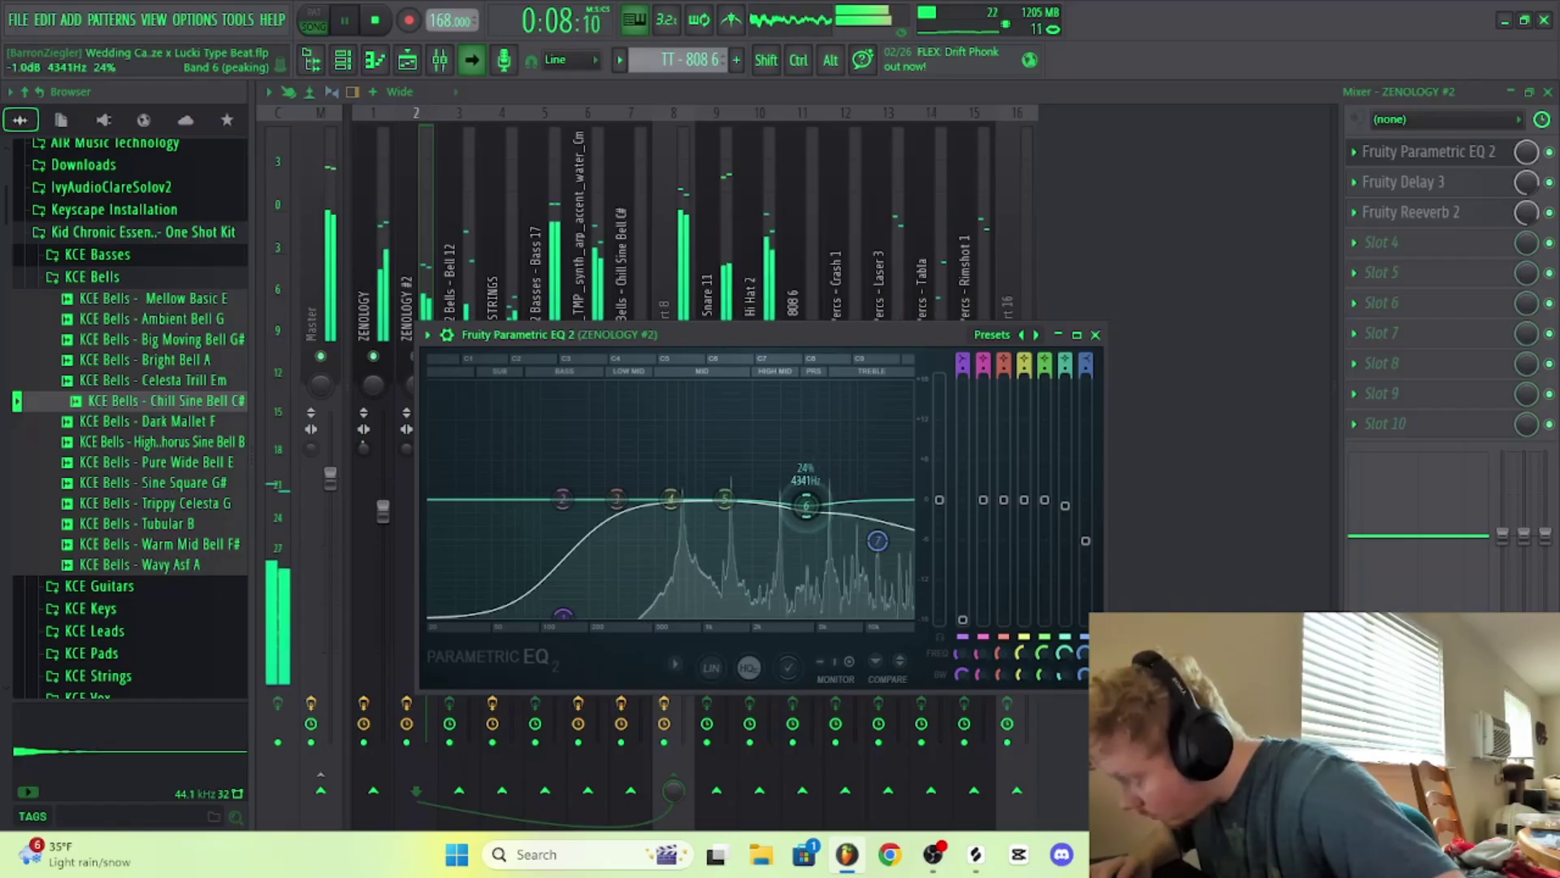
drag(808, 506, 821, 507)
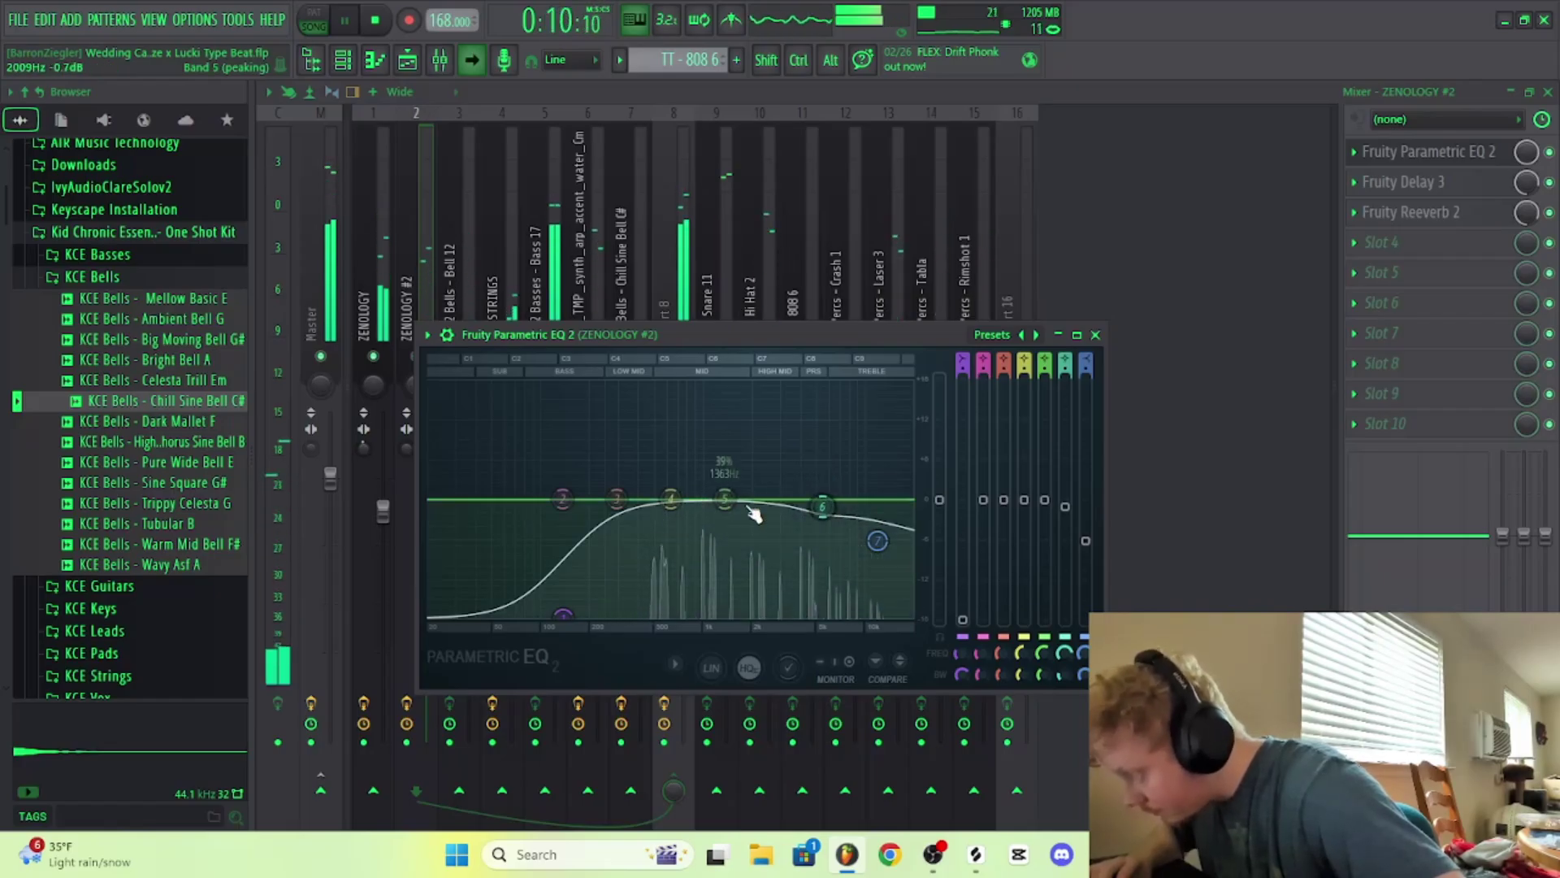
drag(725, 499, 742, 494)
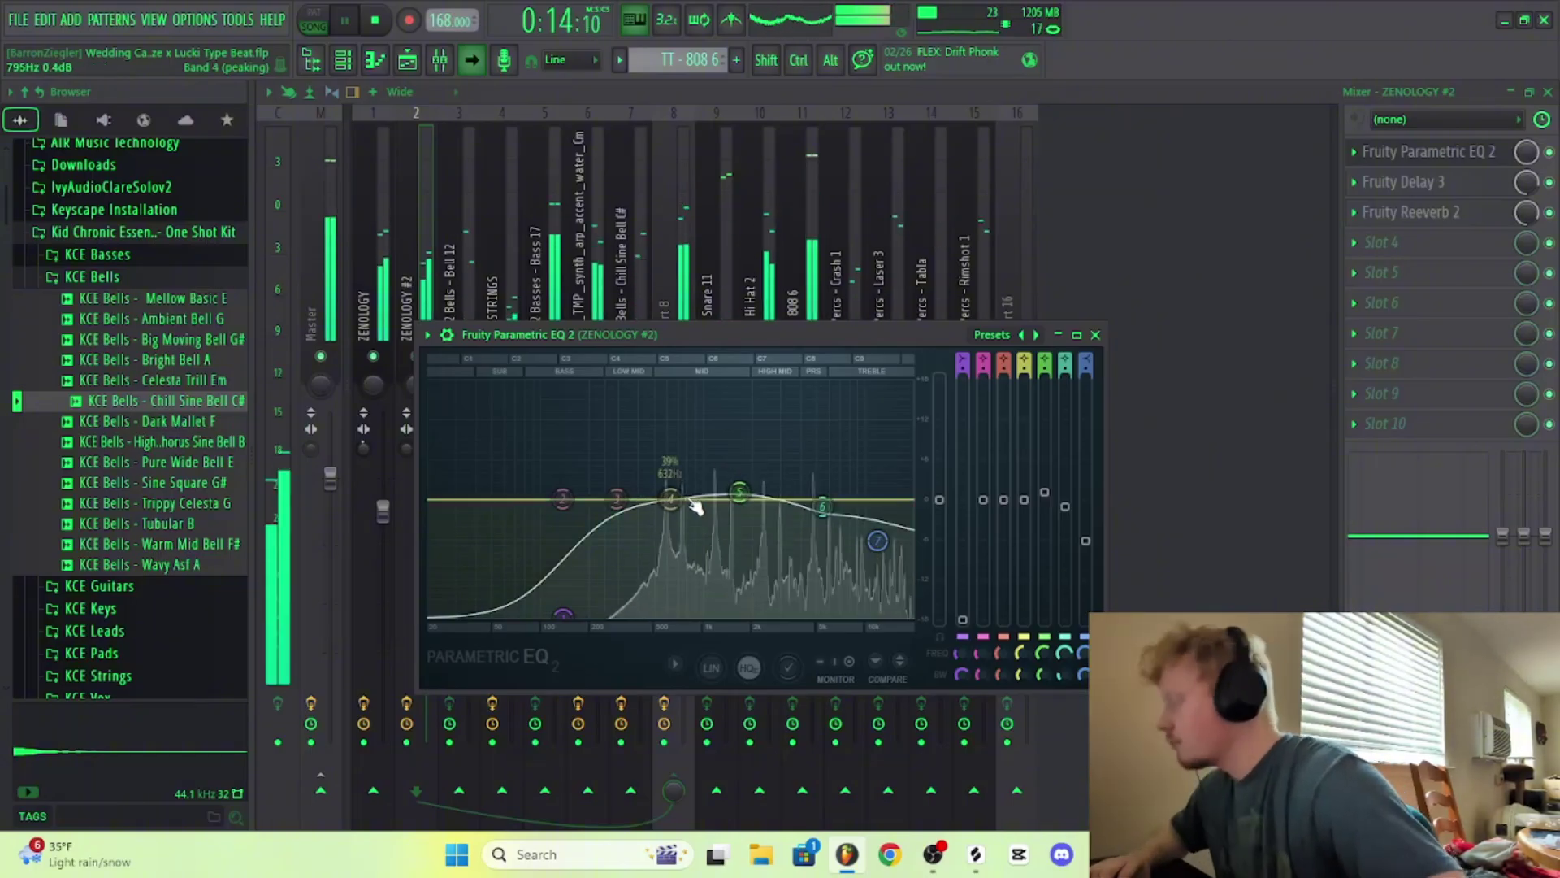
click(1095, 334)
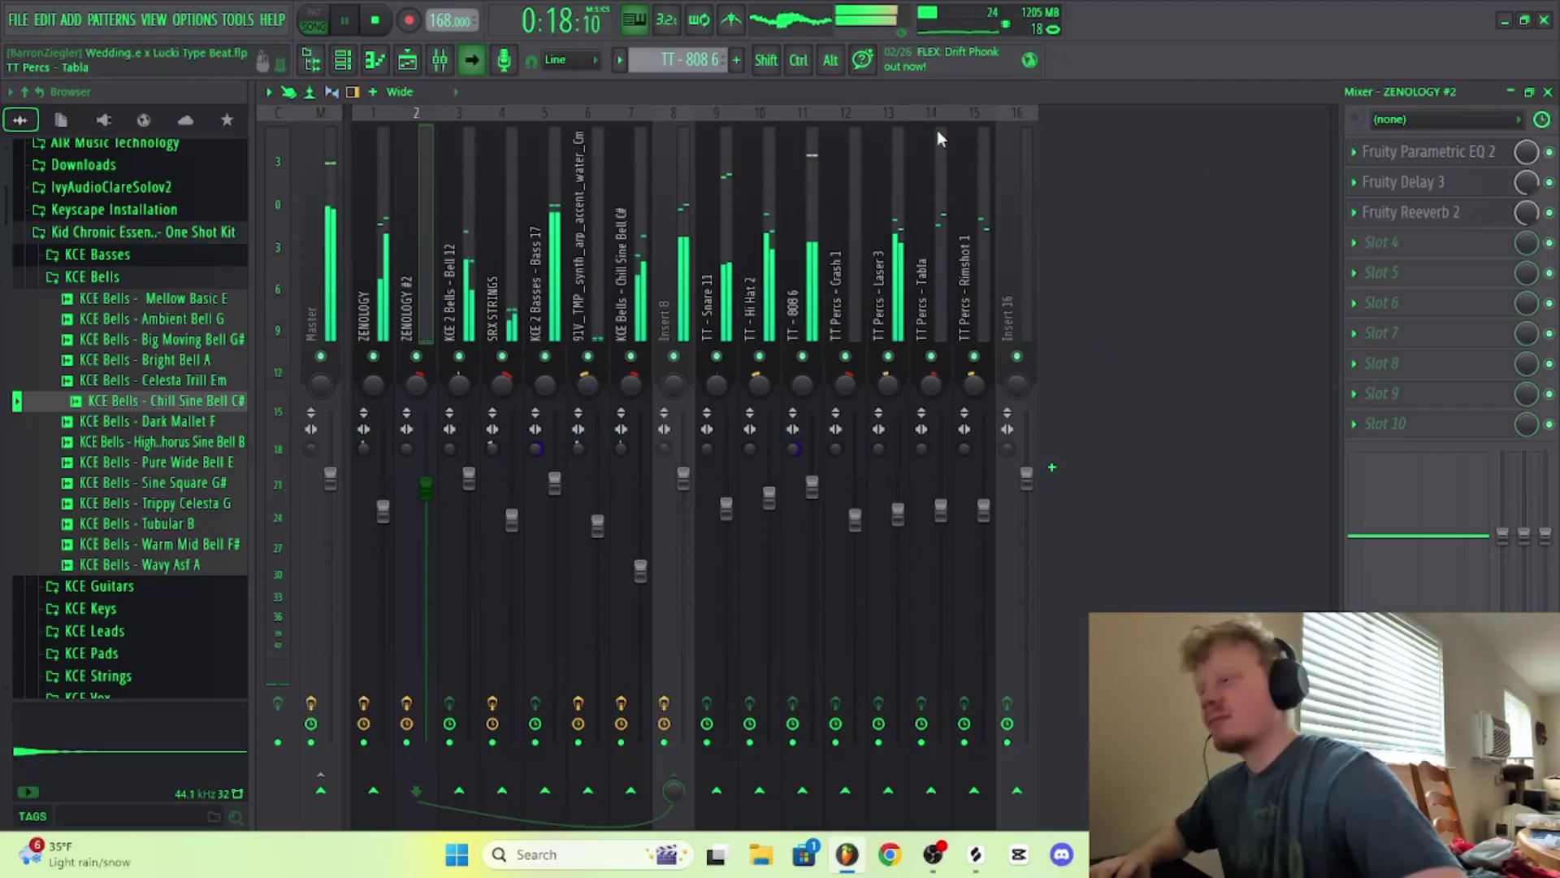
Step: Duplicate the whole 40-bar playlist arrangement, including the EQ automation clip, to bar 41 and stop playback
click(407, 59)
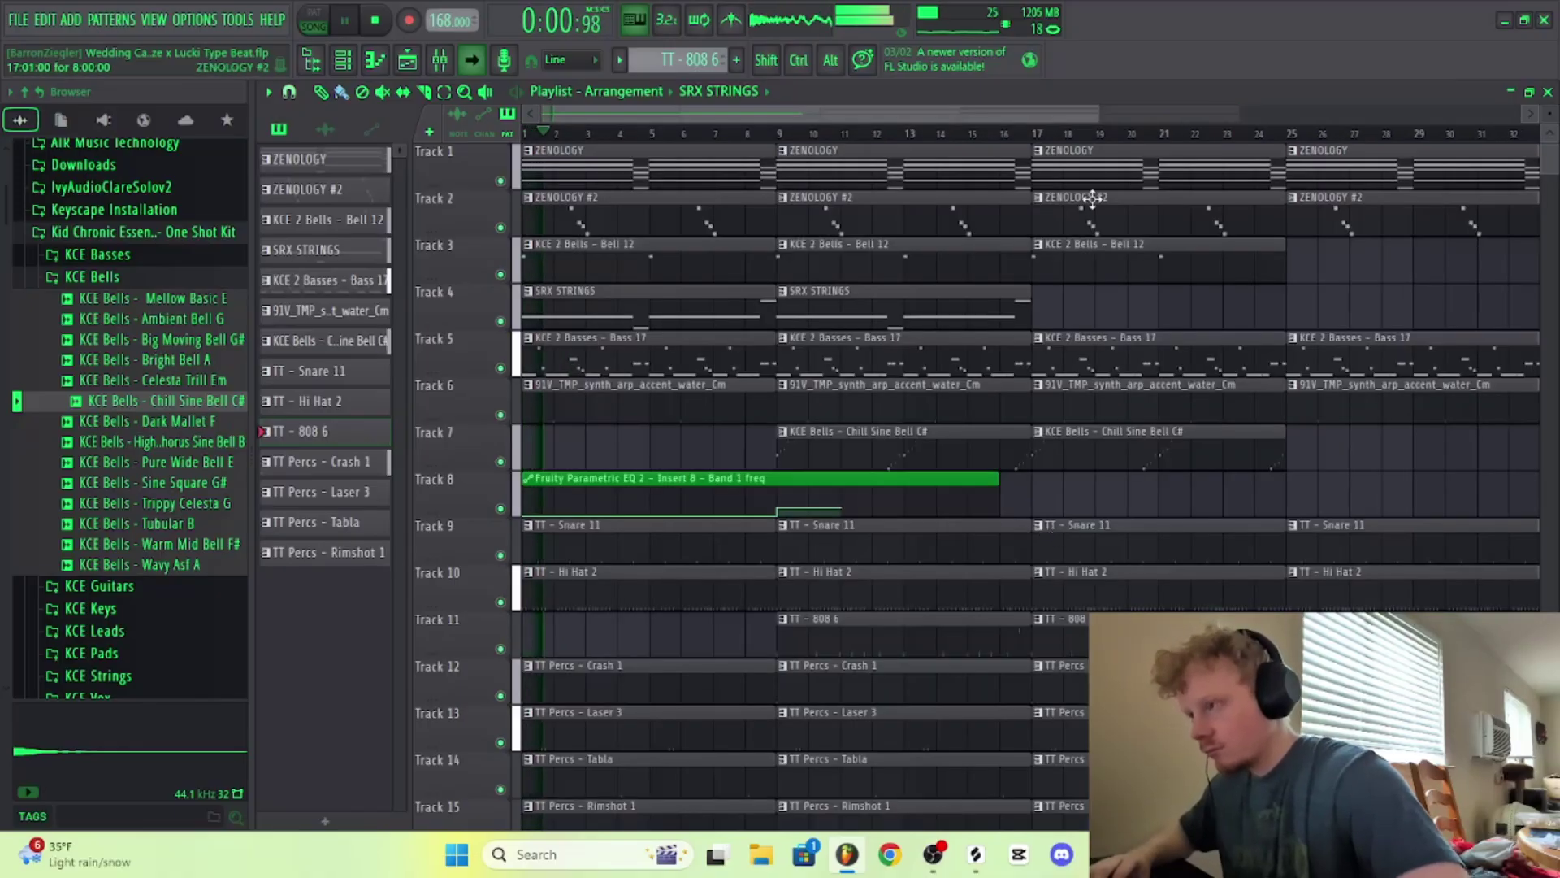
scroll(1121, 126, down, 3)
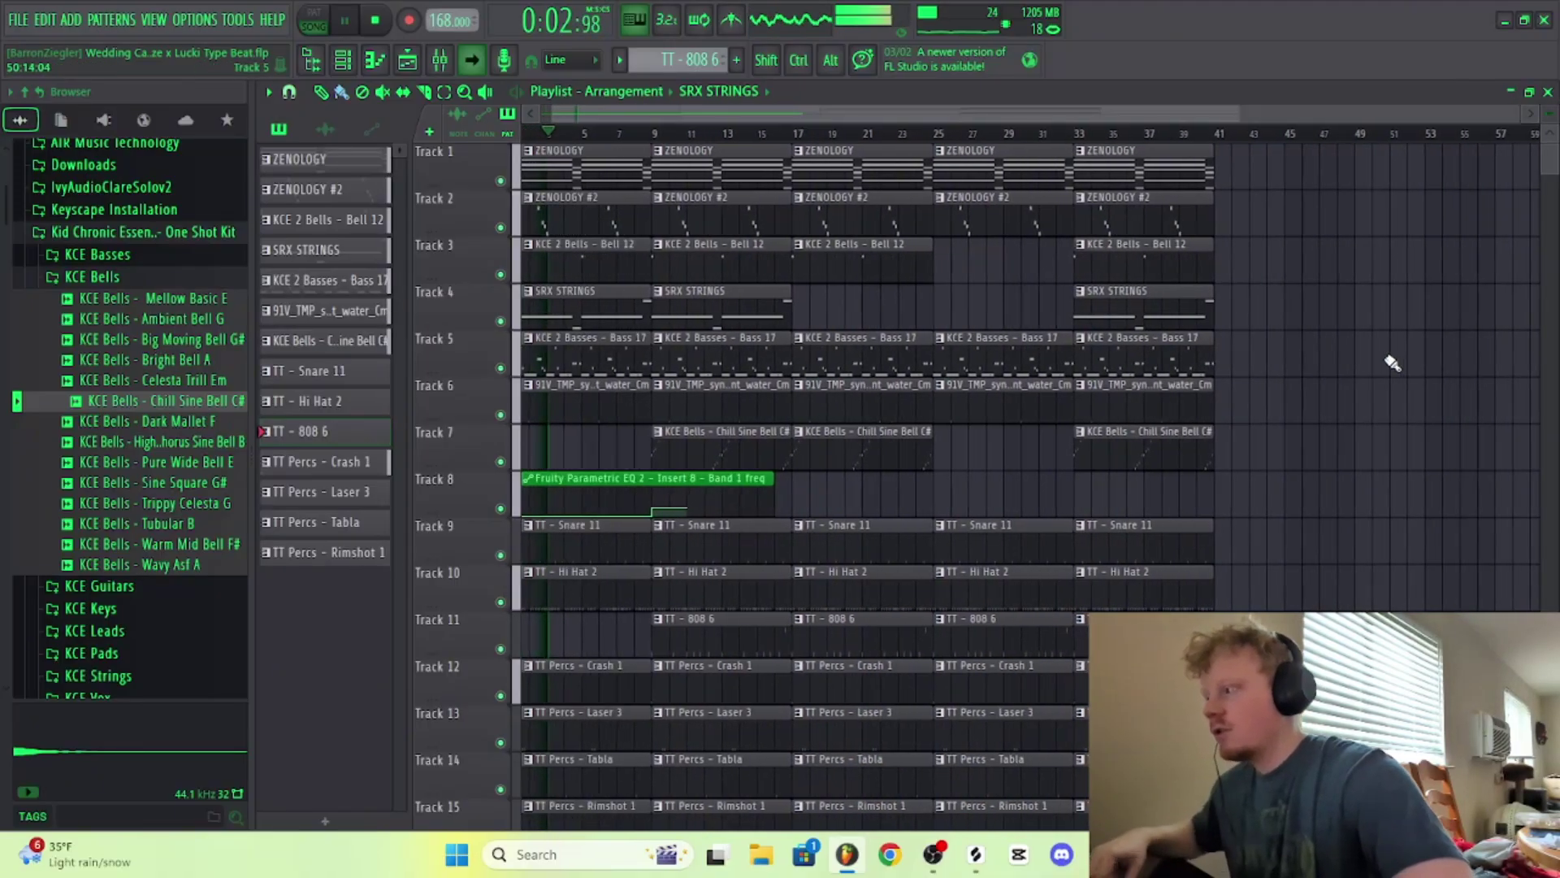
scroll(1382, 488, down, 2)
drag(1353, 746, 365, 162)
drag(547, 254, 1271, 258)
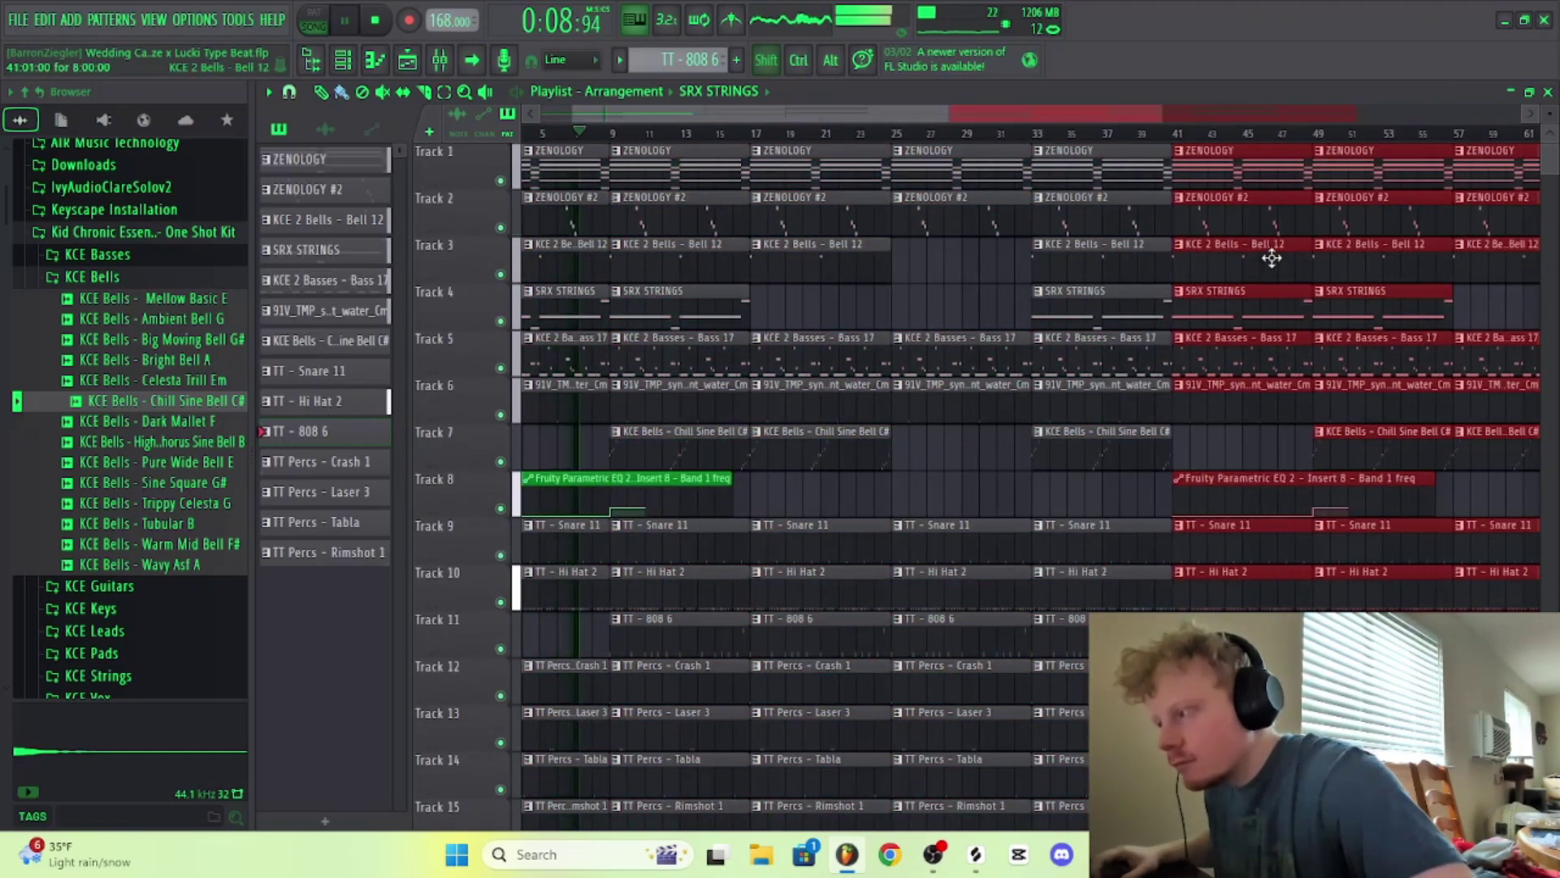
drag(900, 117, 1292, 109)
key(space)
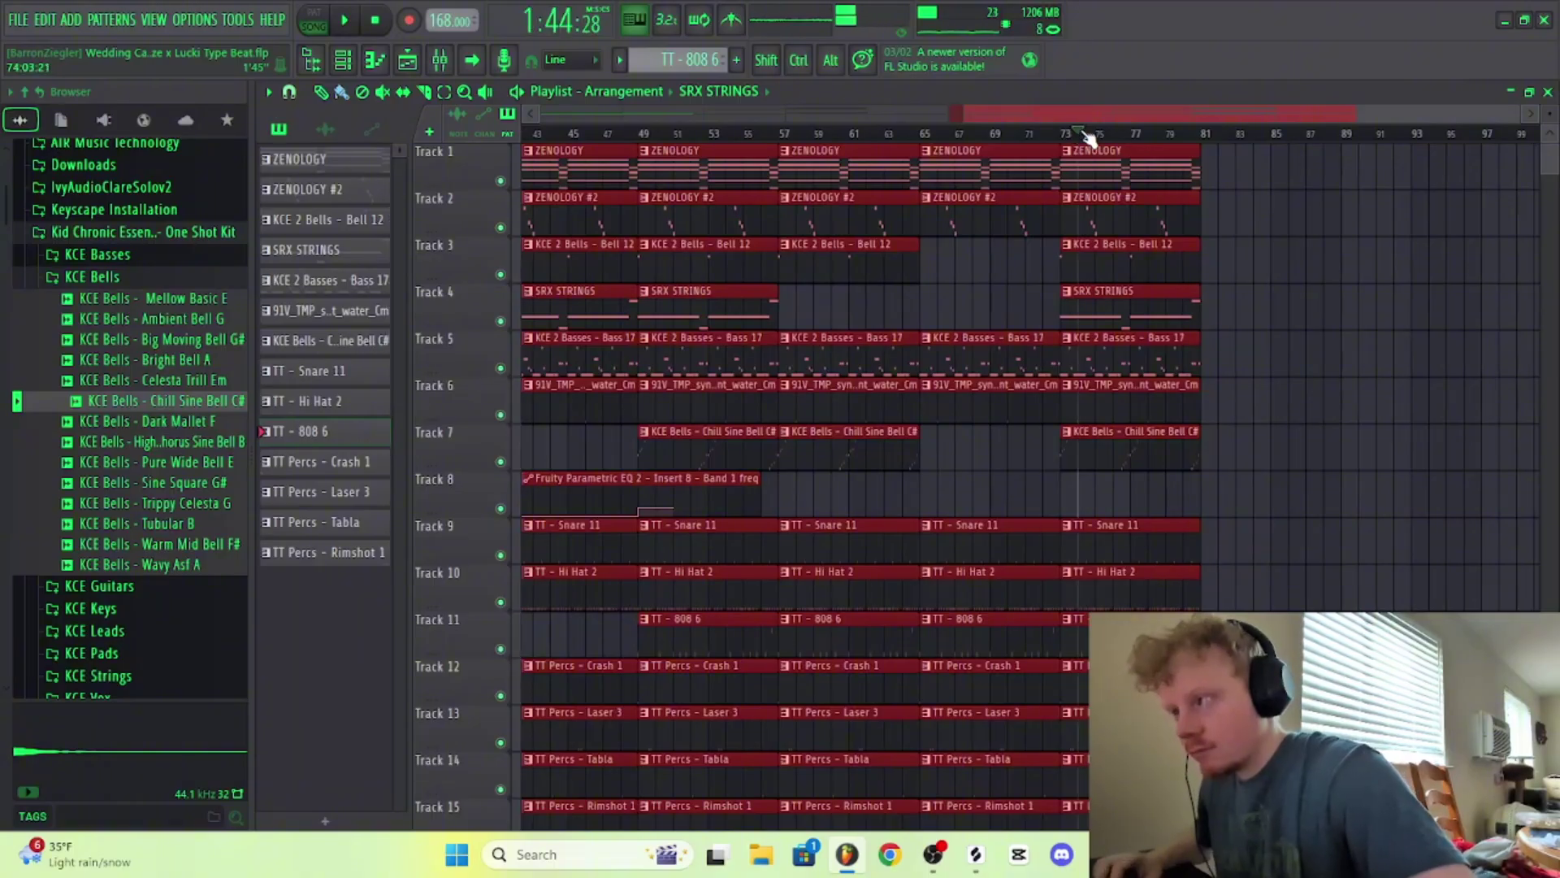
Step: Duplicate the 40-bar arrangement to bar 81 and trim the copied section's first drum and percussion clips to start at bar 85
drag(1269, 523, 1365, 97)
scroll(1306, 351, down, 3)
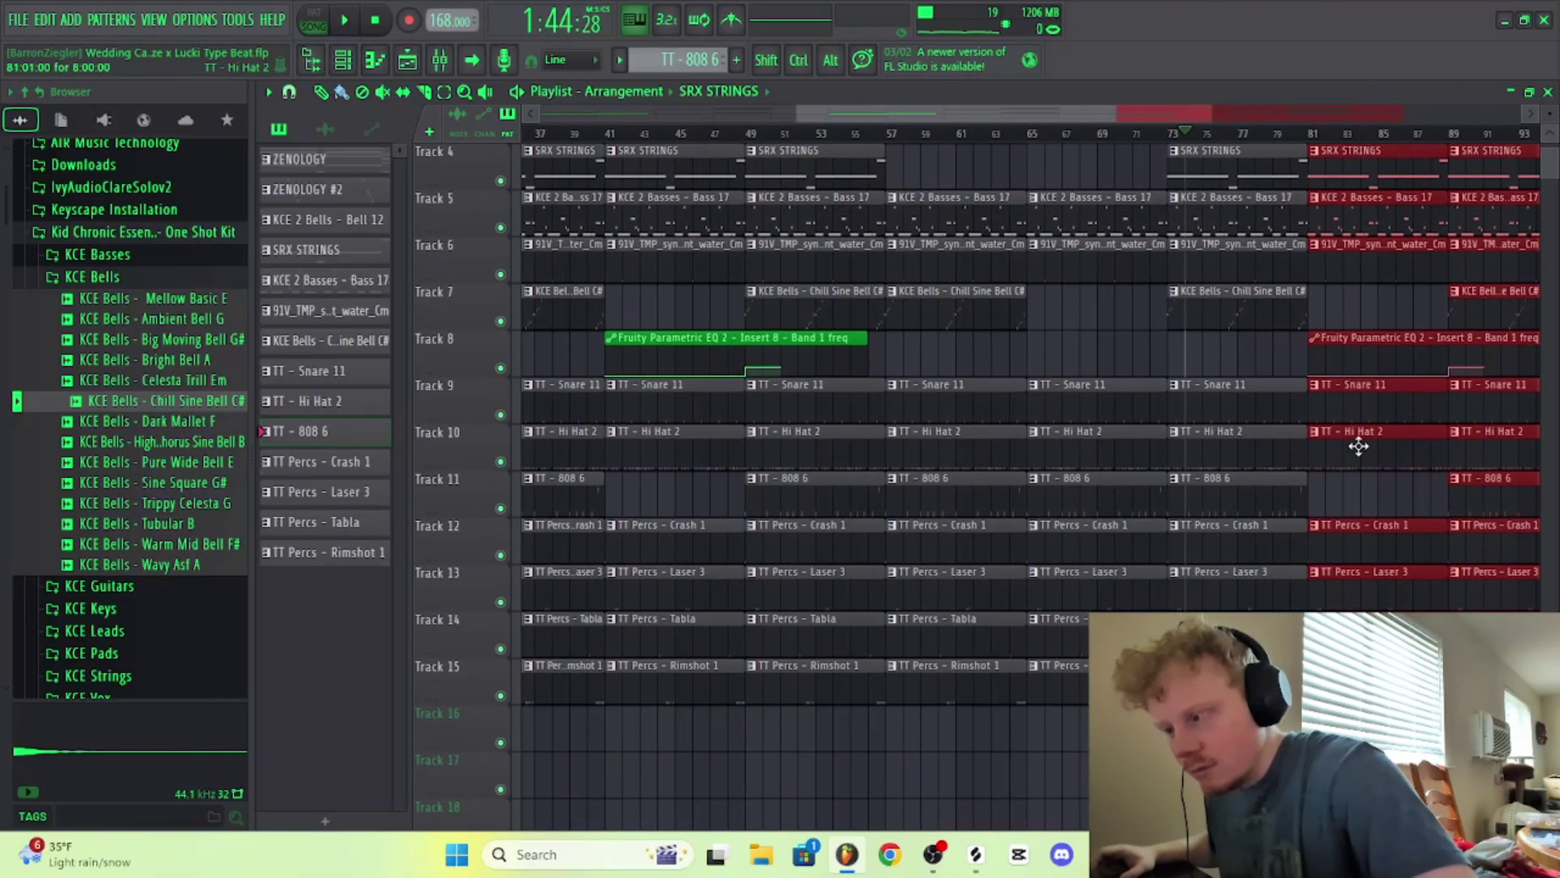
drag(1375, 687, 1379, 392)
scroll(1375, 394, up, 3)
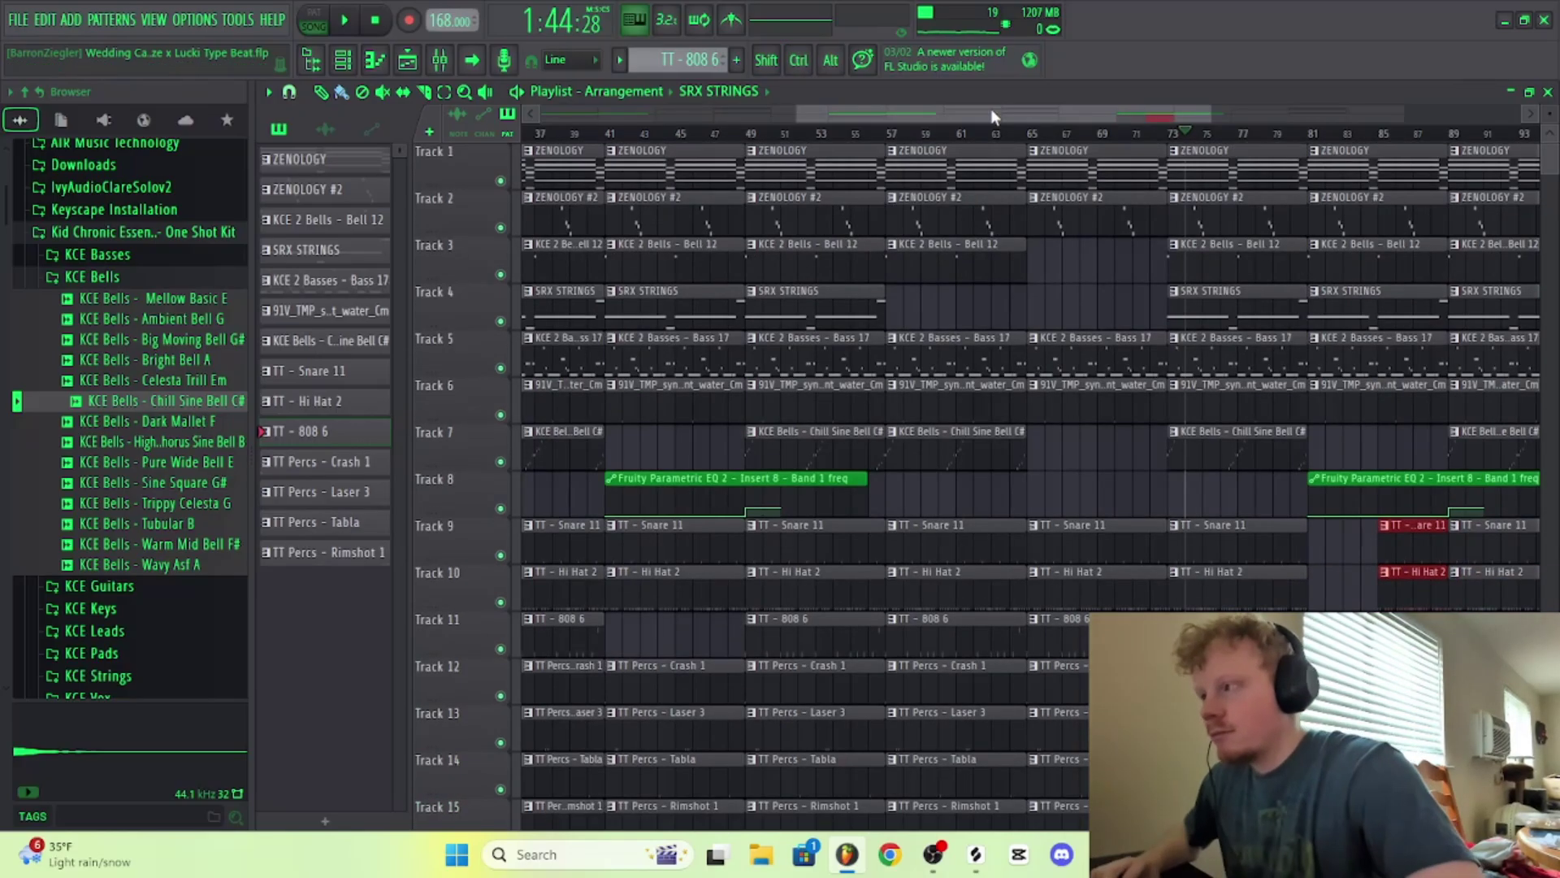
Step: Play the song from about bar 91, delete the final section's clips starting at bar 113, and stop playback
drag(991, 109, 1286, 111)
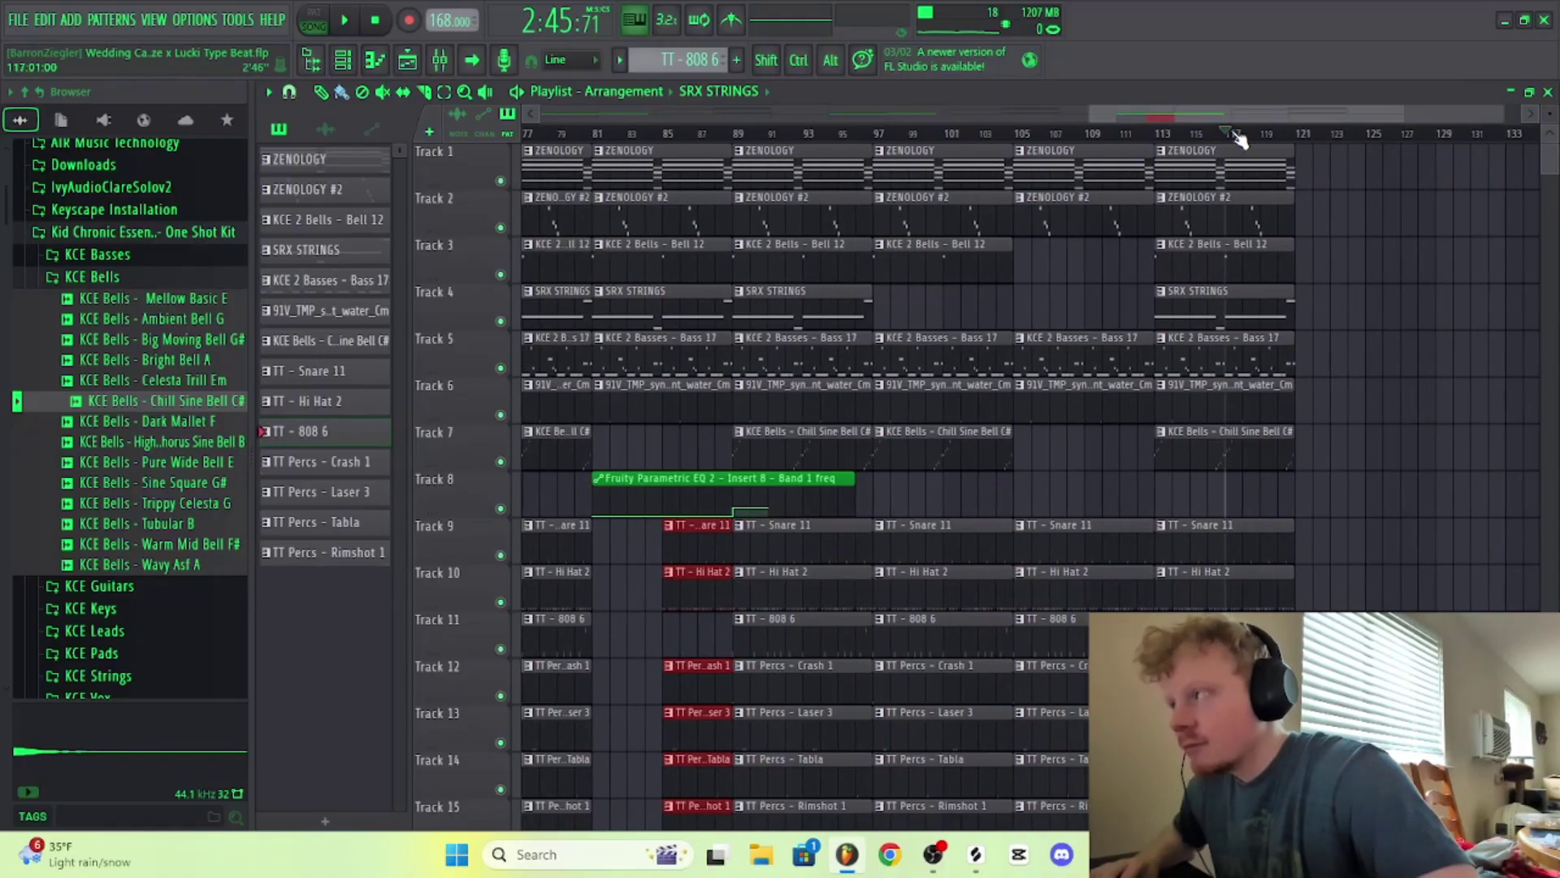
drag(1047, 137, 782, 138)
key(space)
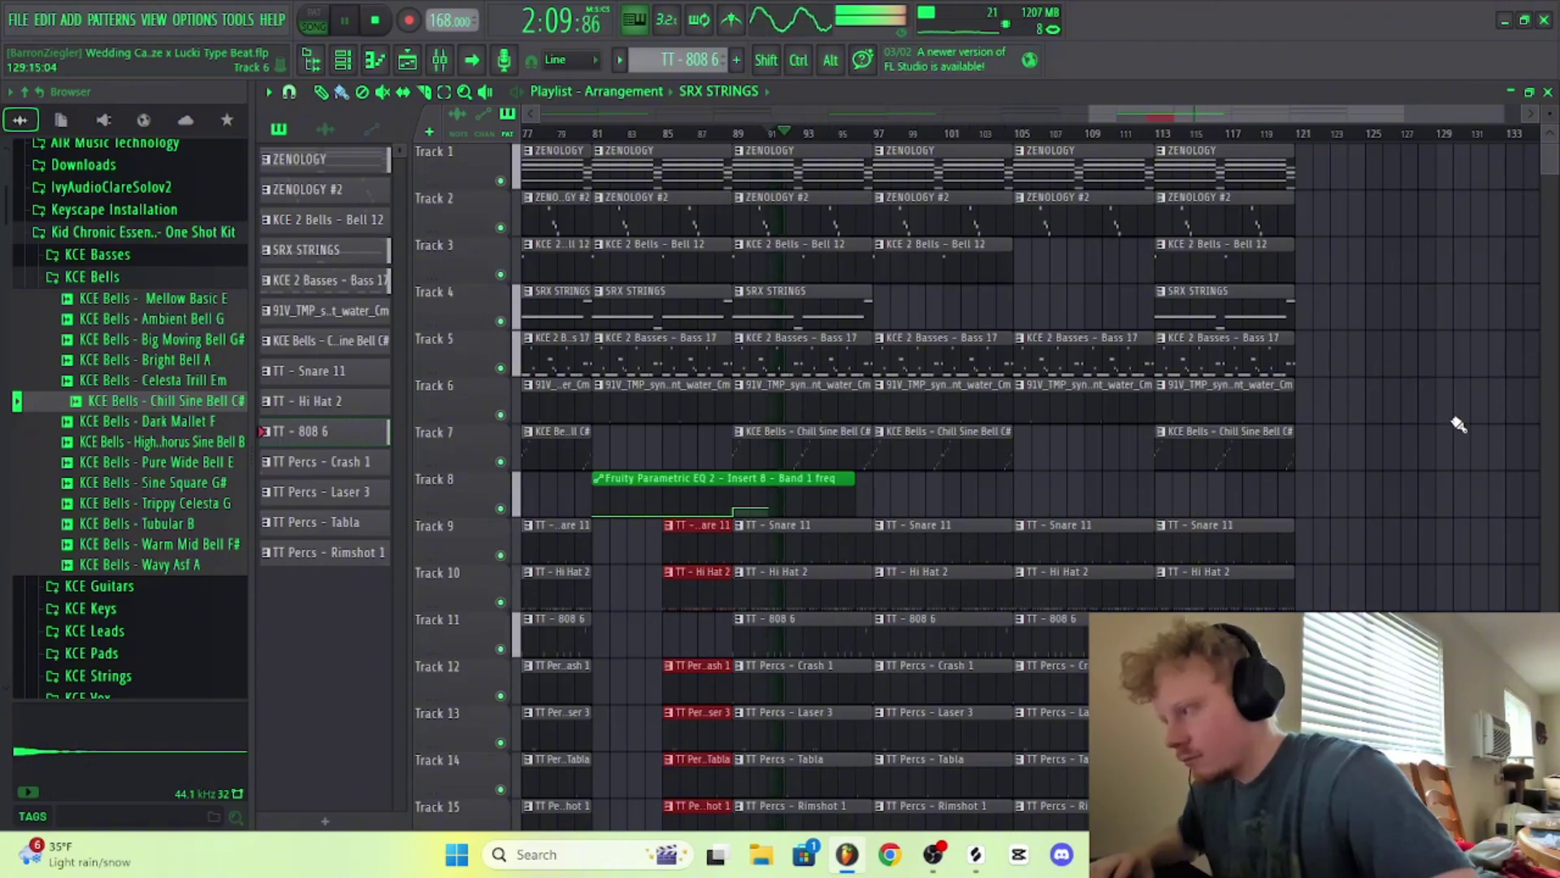
scroll(1446, 447, down, 2)
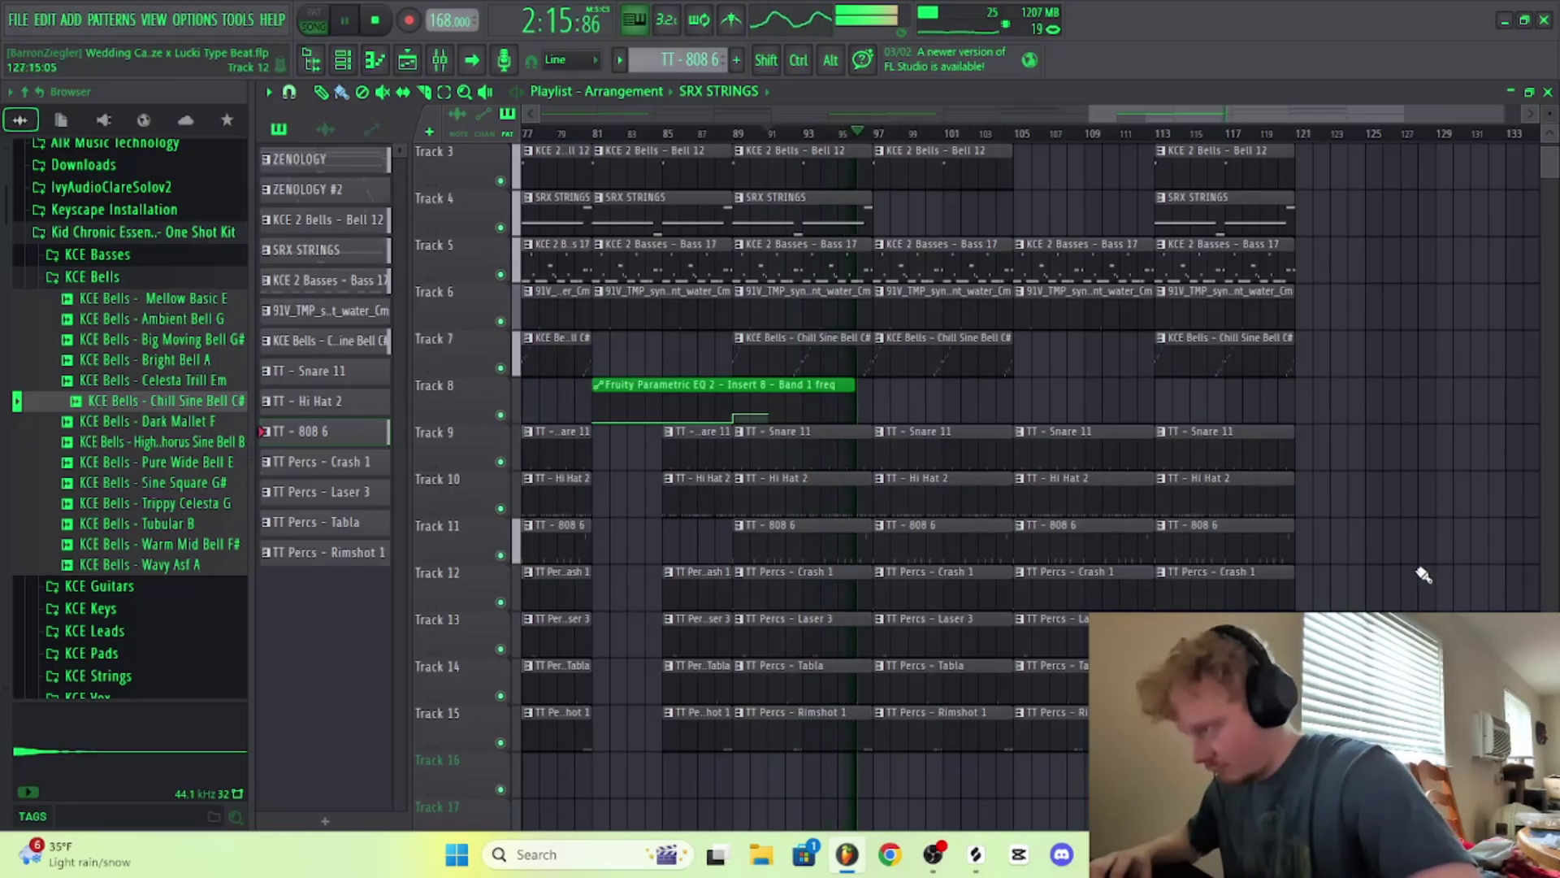
scroll(1422, 574, up, 2)
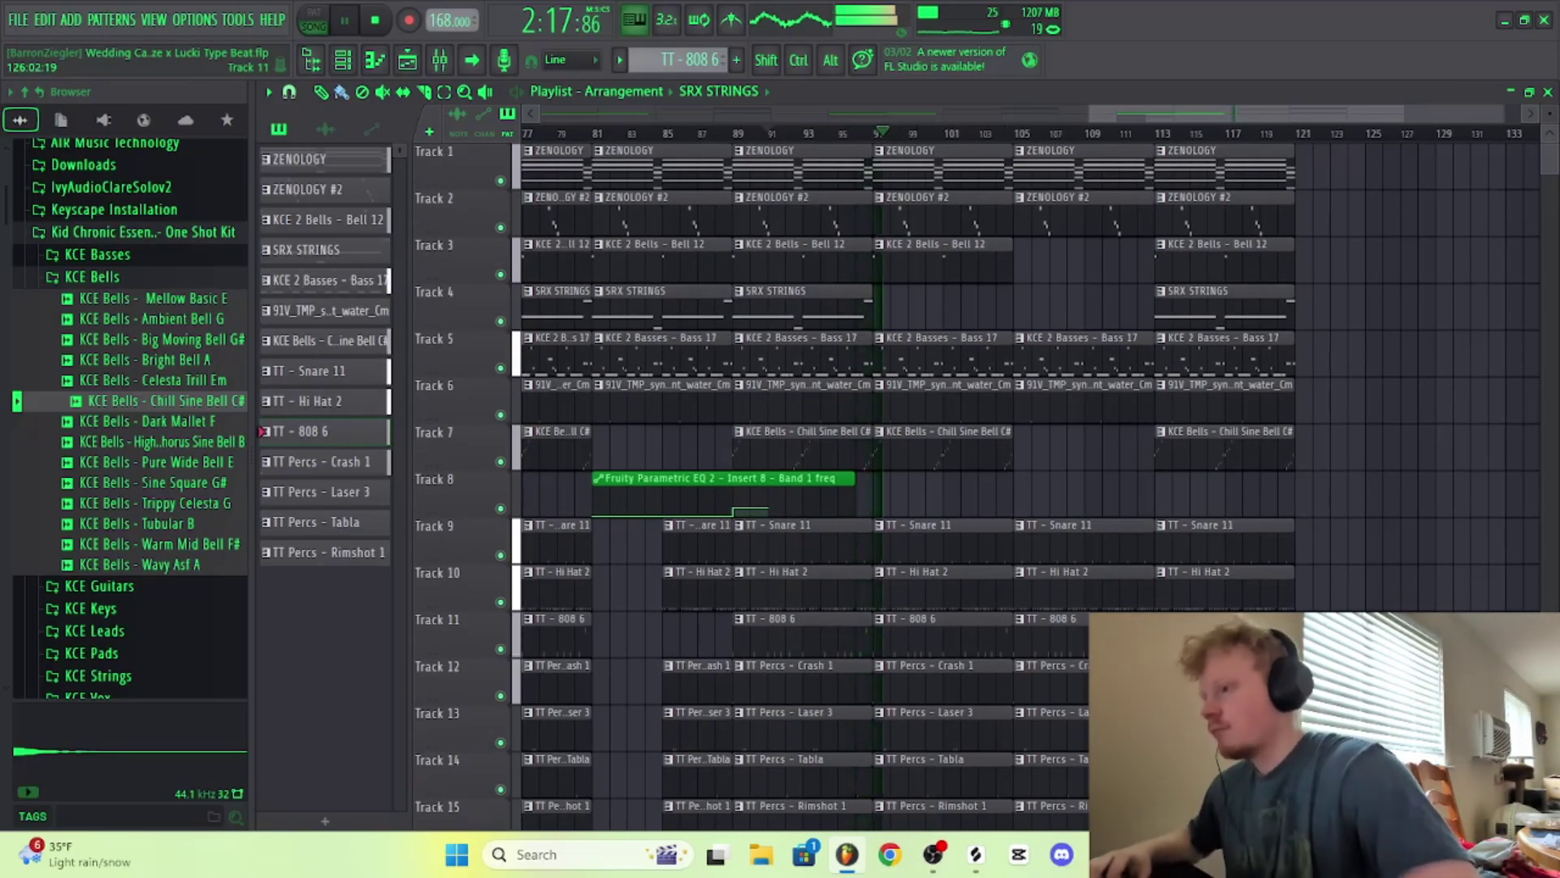
scroll(1422, 575, down, 2)
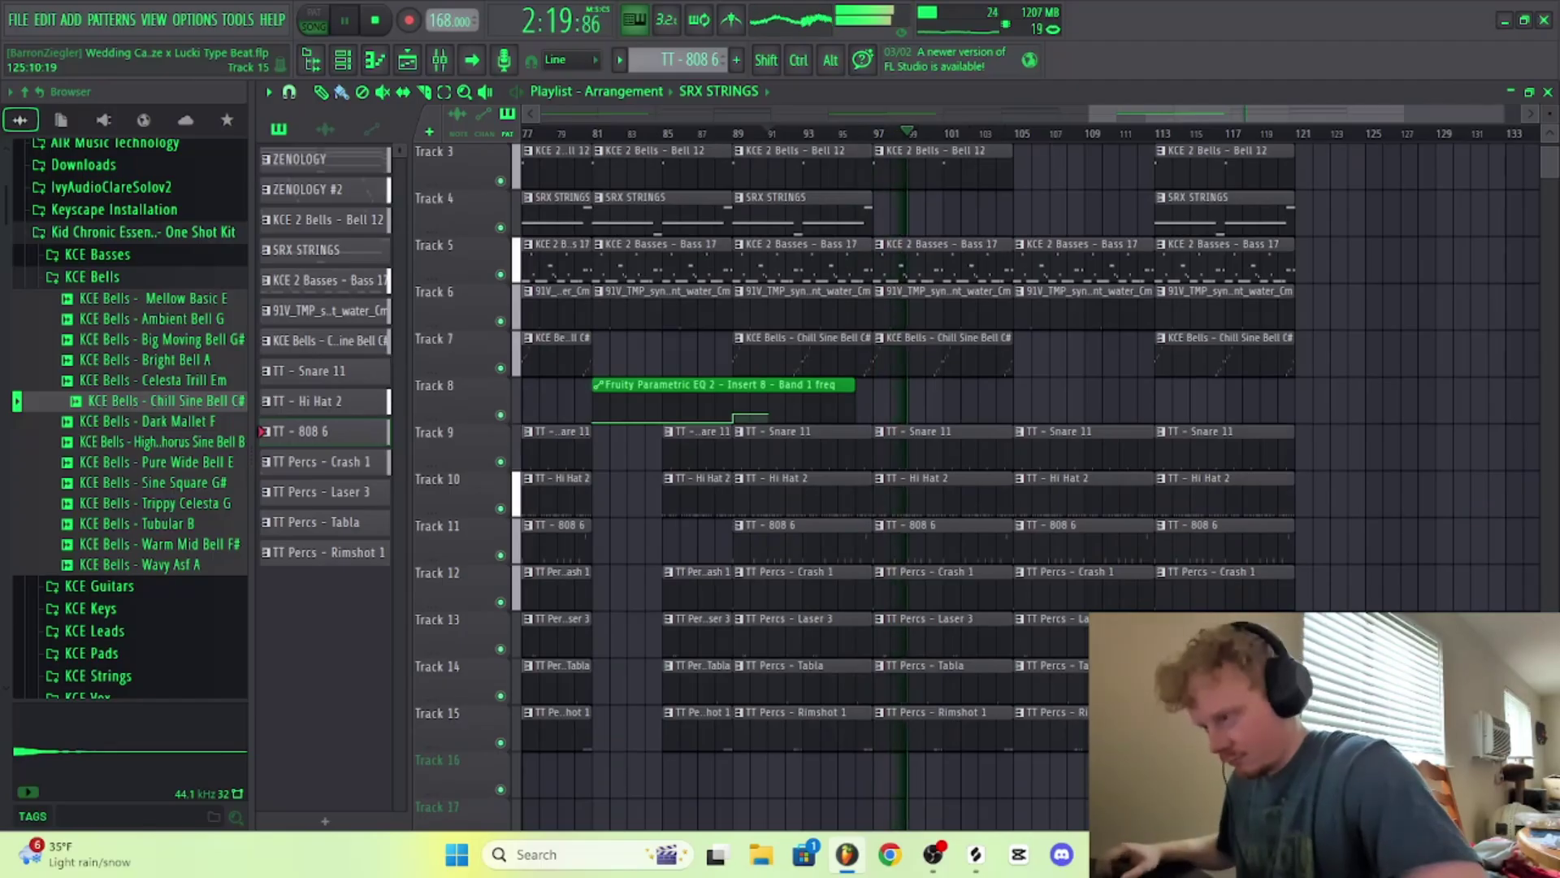
drag(1381, 723, 1102, 10)
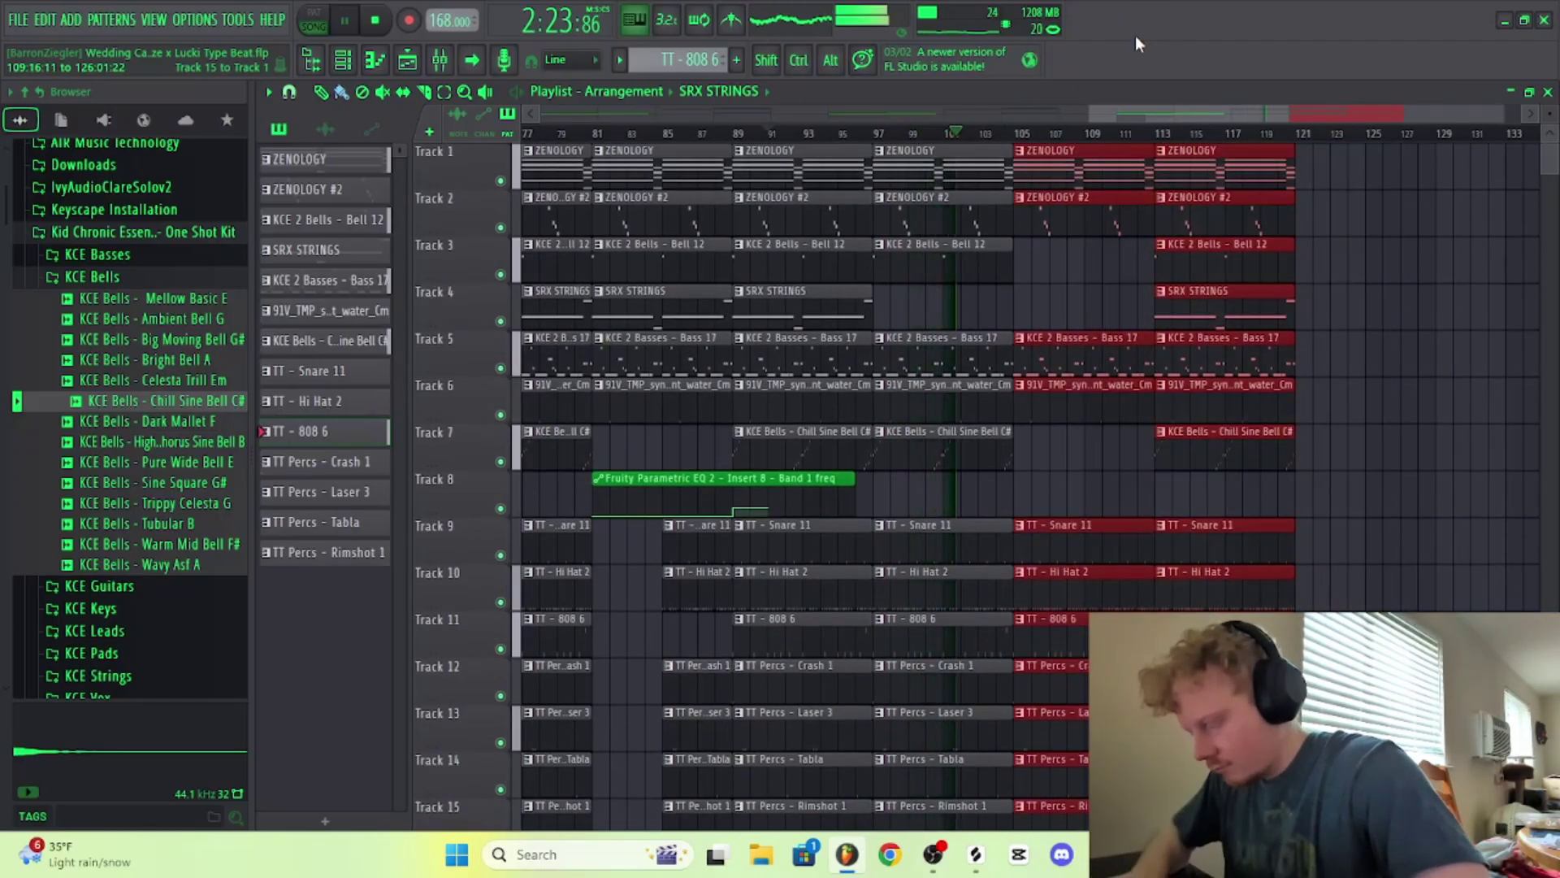
drag(1348, 561, 1256, 3)
key(Delete)
key(space)
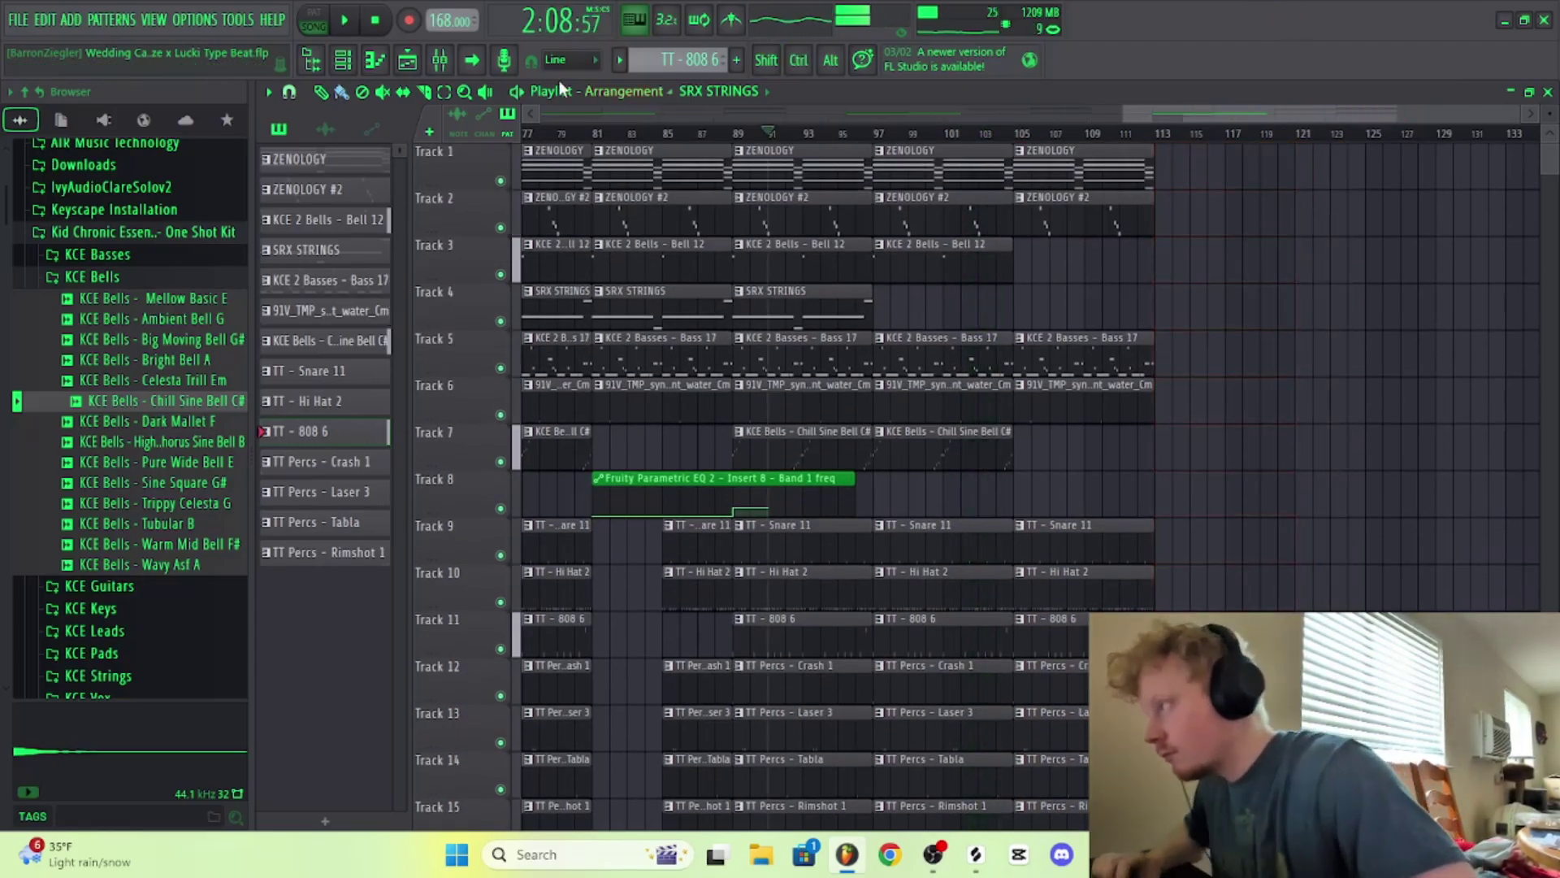
Step: Create an automation clip for the Master track's volume and return to the playlist
click(439, 60)
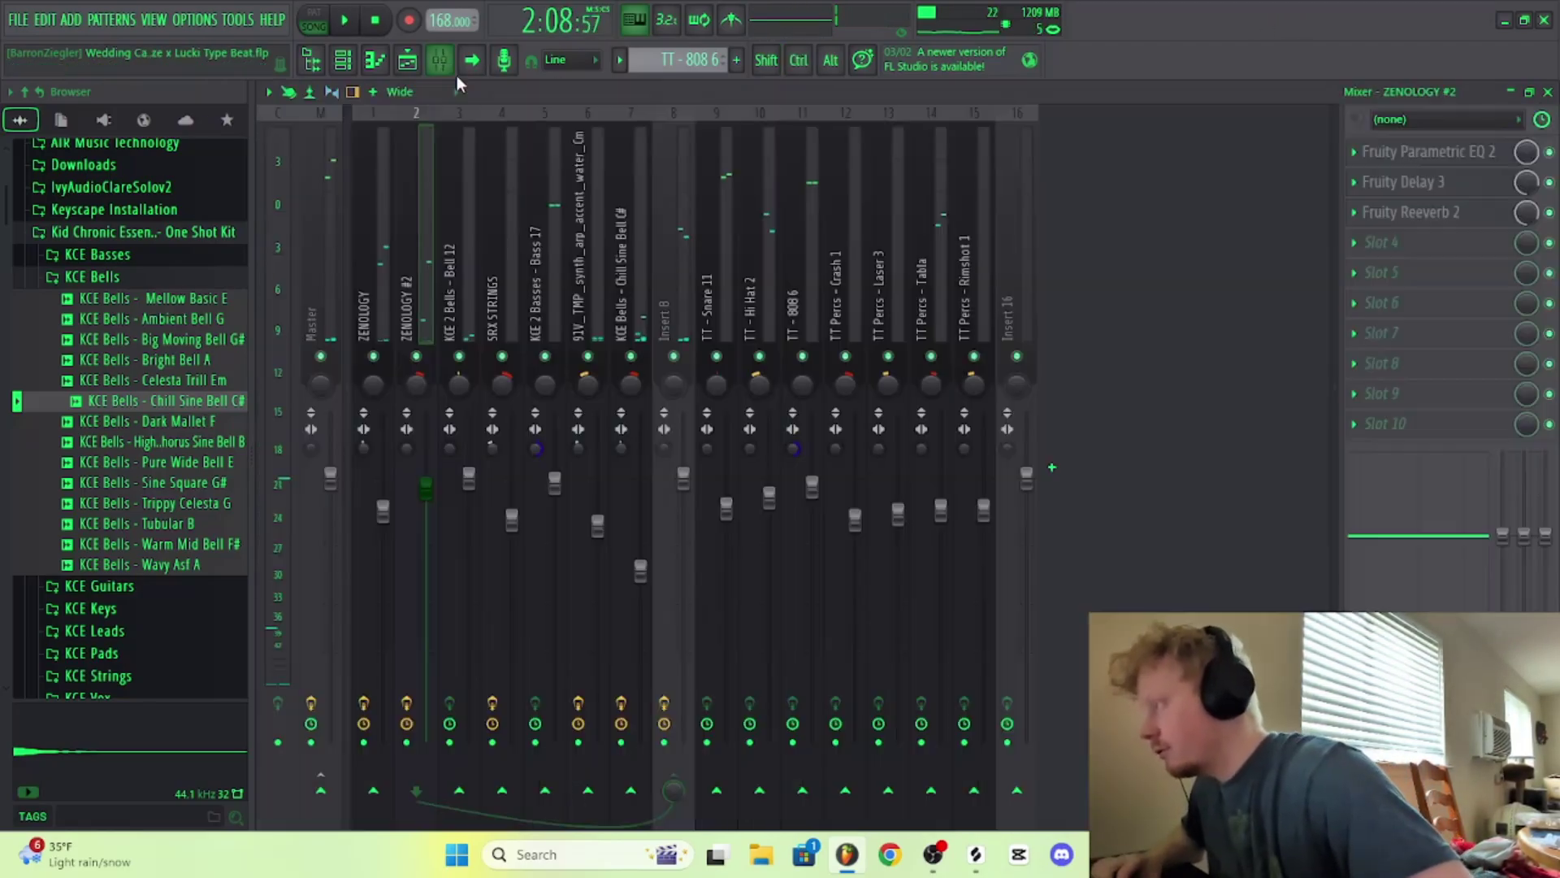
right_click(329, 486)
click(456, 629)
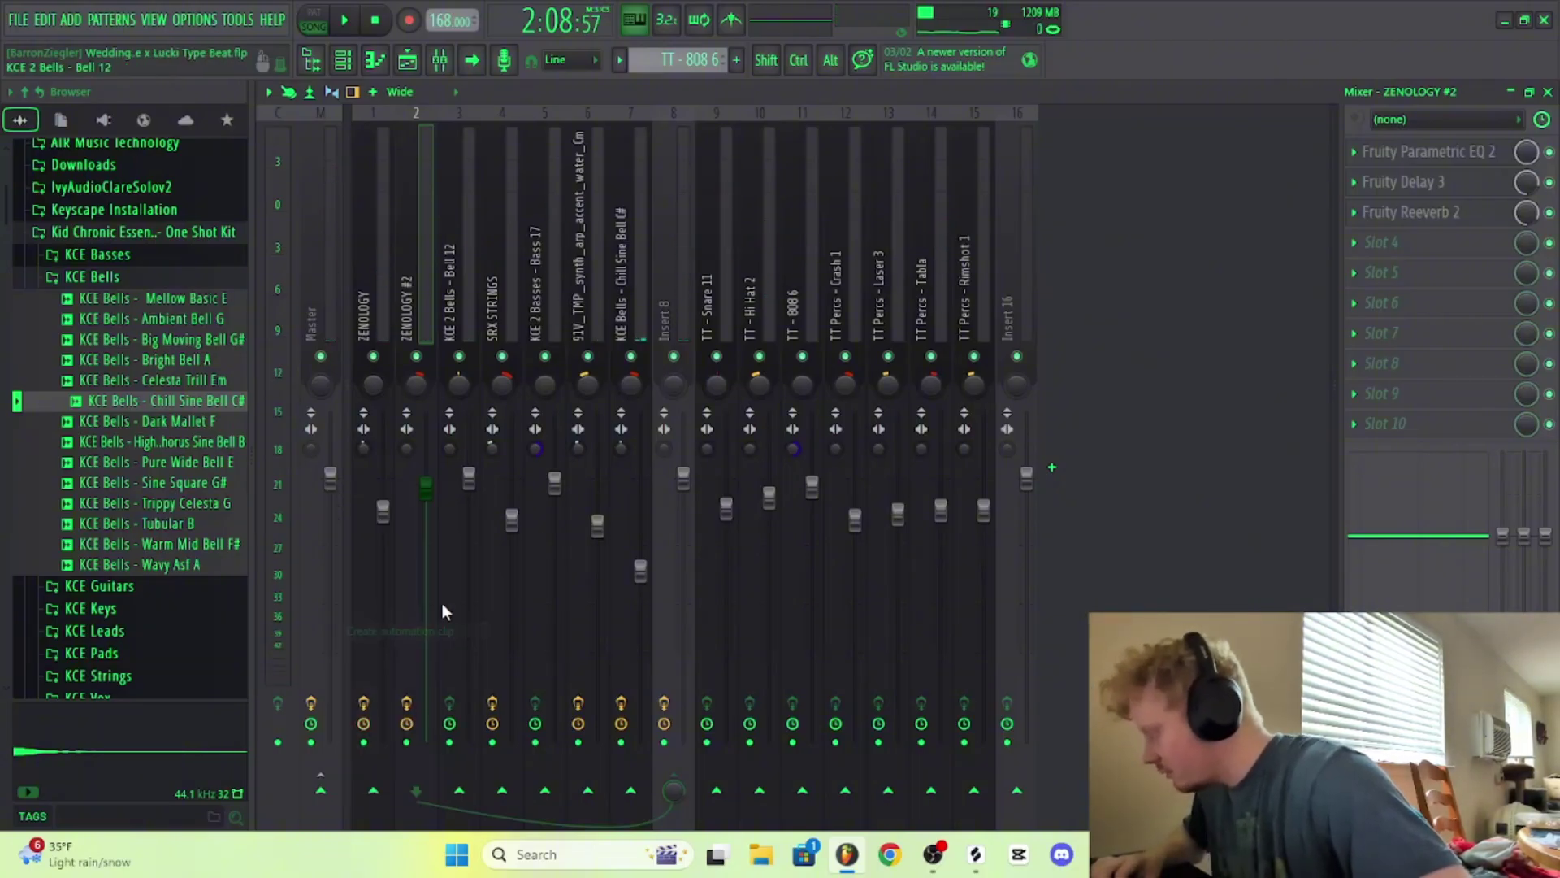
click(426, 65)
Step: Add a control point near bar 101 in the Master - Volume clip and give it the end point's 80% value
scroll(944, 373, down, 3)
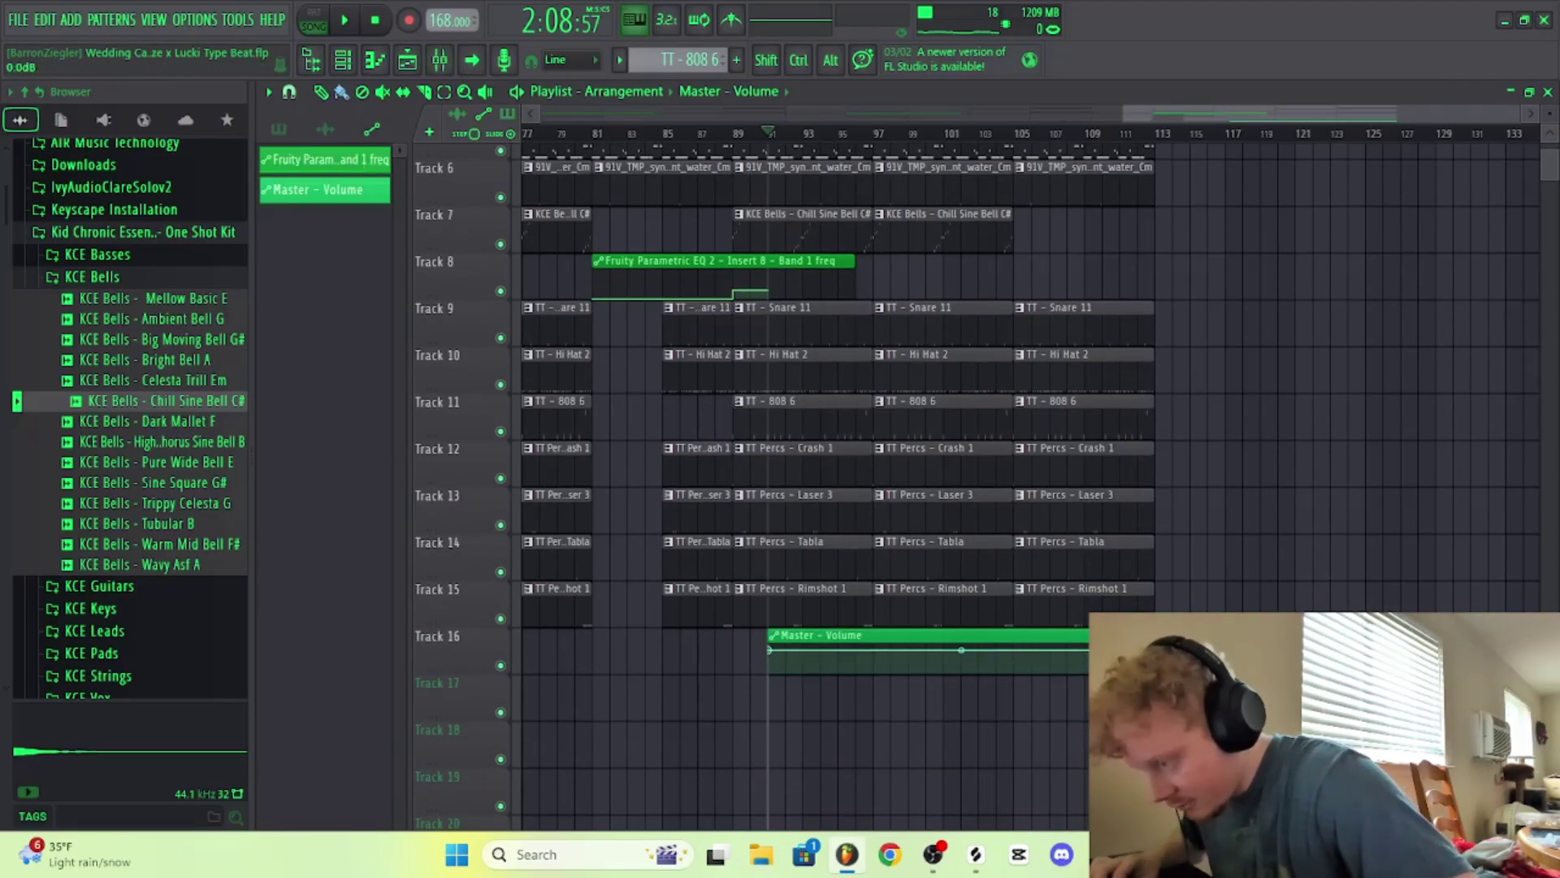
right_click(1158, 650)
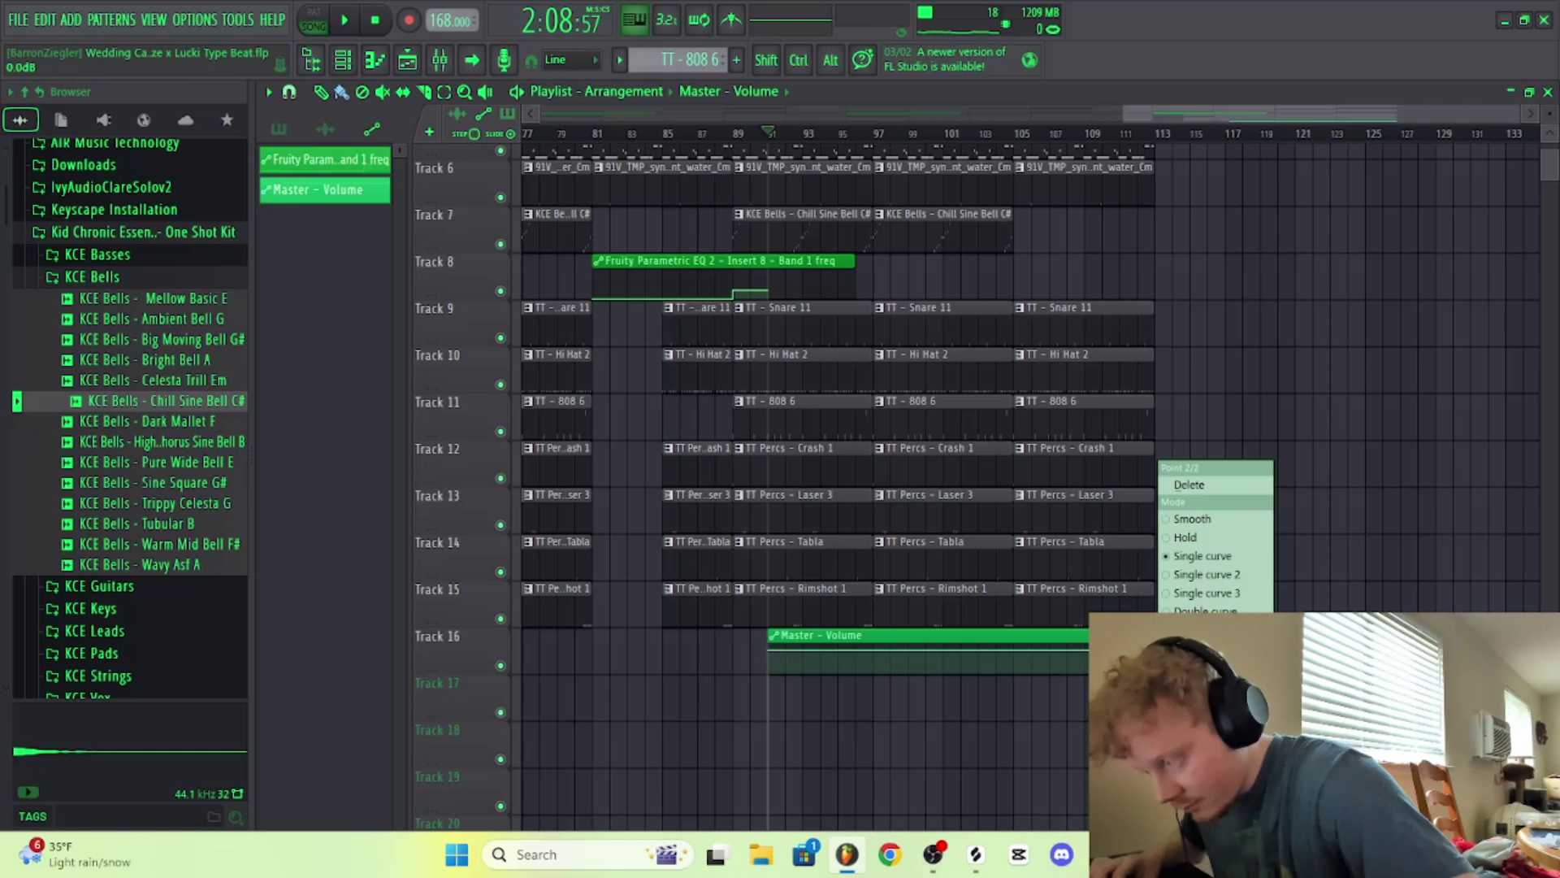
click(1086, 676)
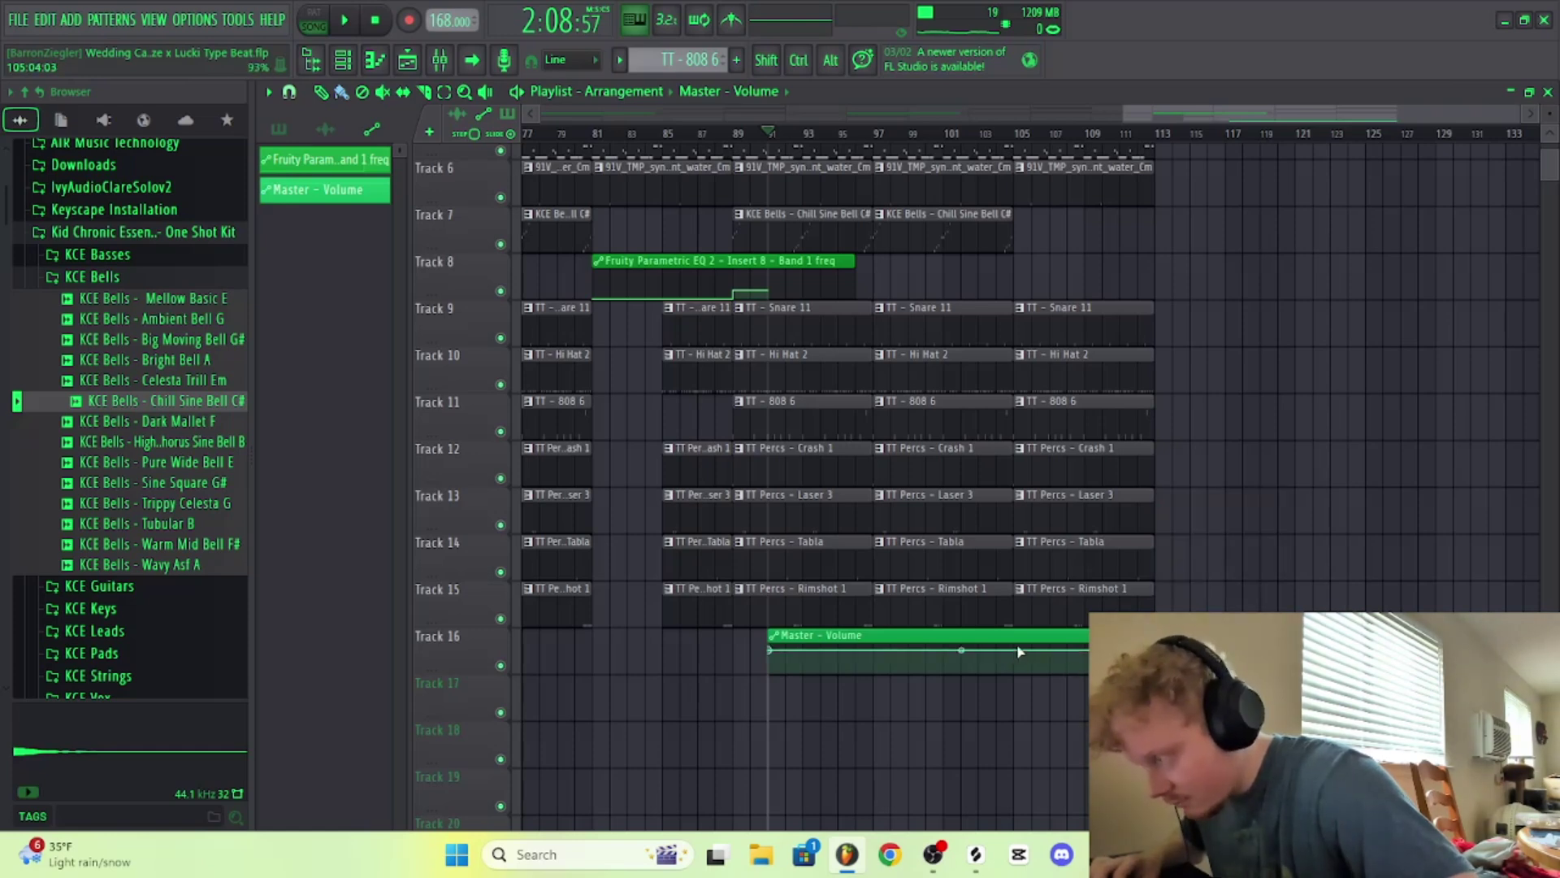
right_click(945, 650)
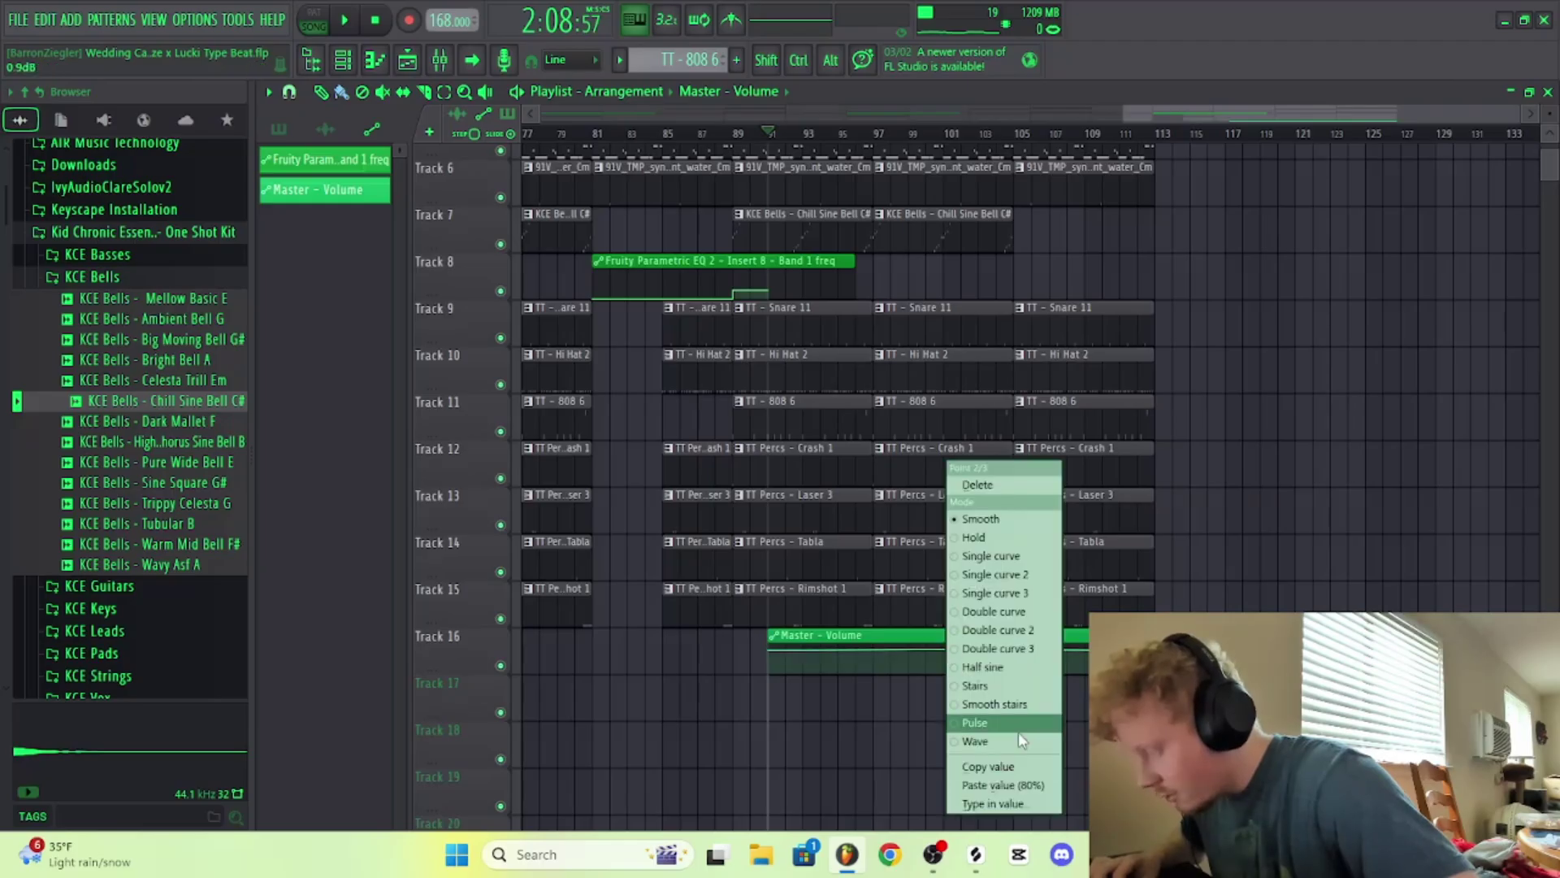
click(1016, 788)
Step: Turn off playlist snapping and move the Master - Volume clip's end point to 0% near bar 108, creating a curved fade-out
scroll(839, 236, up, 5)
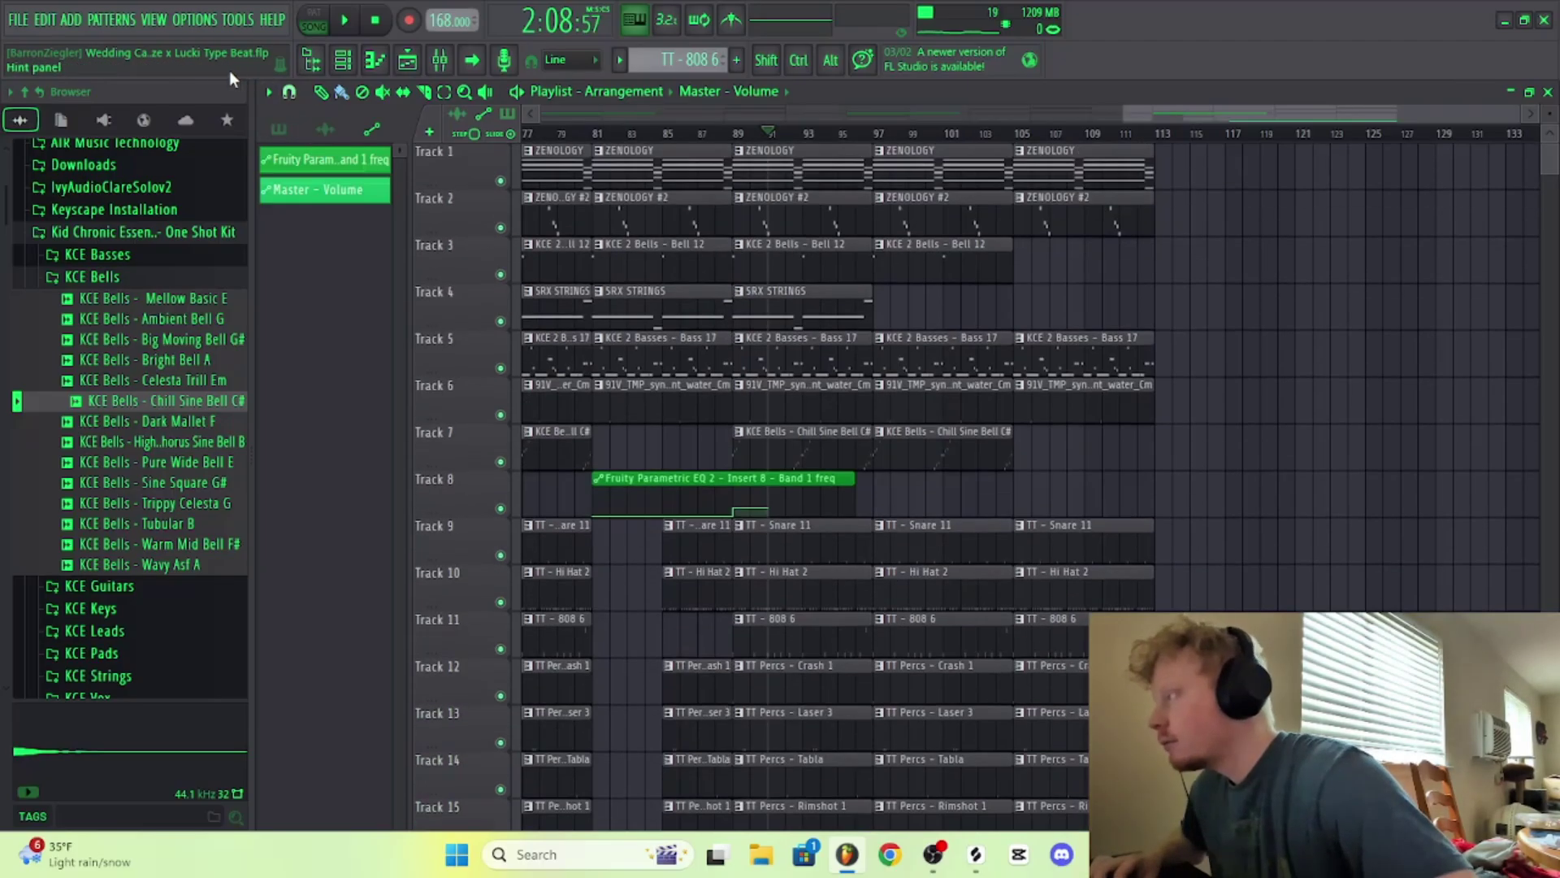
click(289, 91)
click(338, 202)
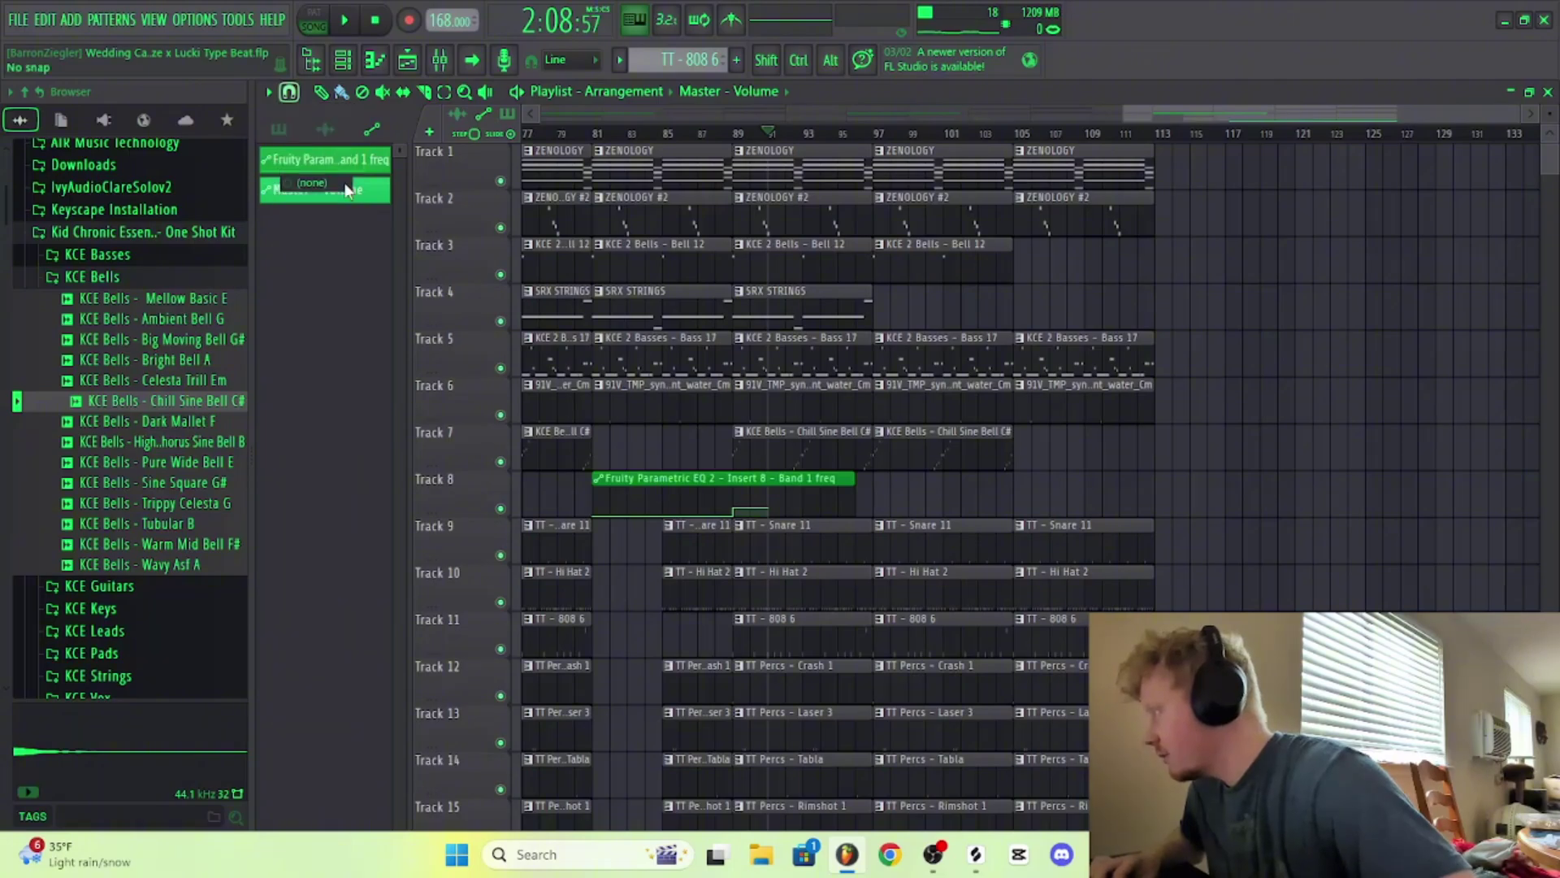
scroll(1174, 477, down, 7)
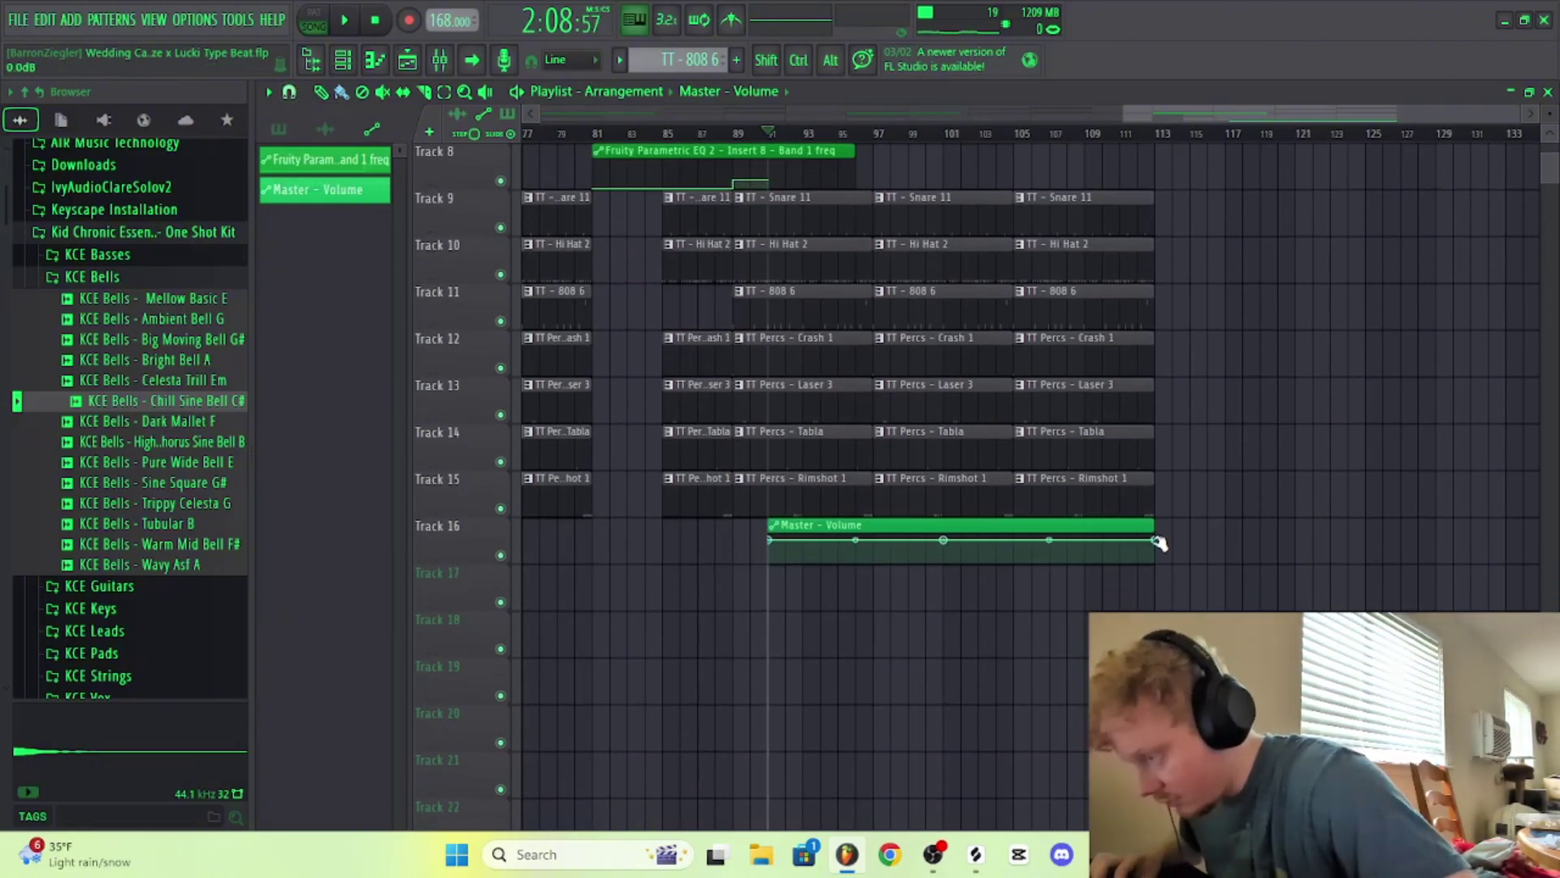
drag(1159, 541, 1083, 588)
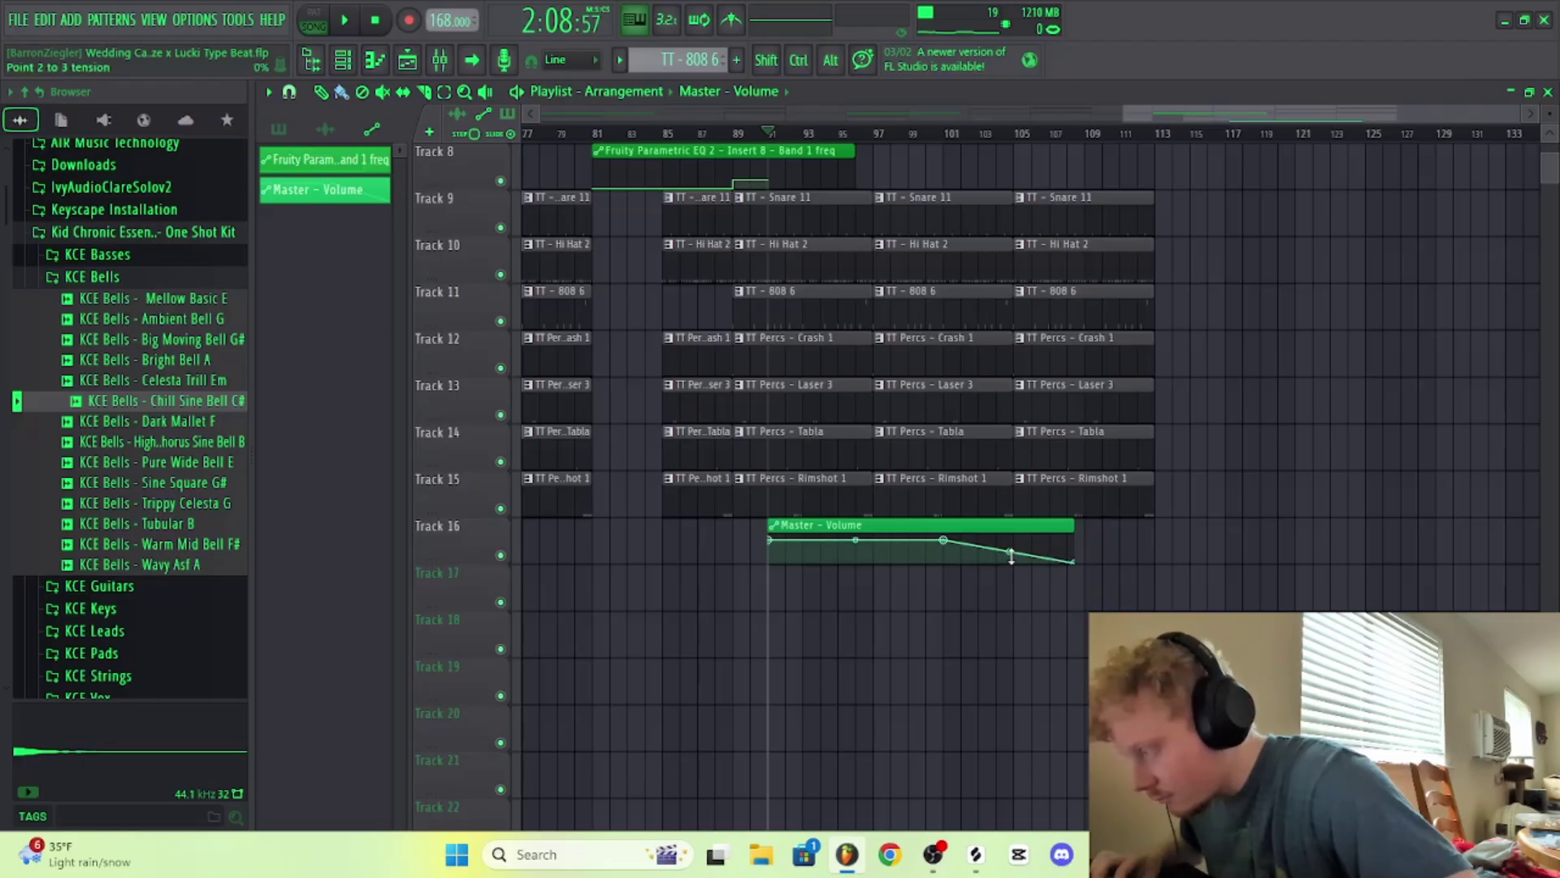
Step: Shorten all clips of the final section at bar 105 to end with the Master - Volume clip near bar 108
scroll(1166, 498, up, 7)
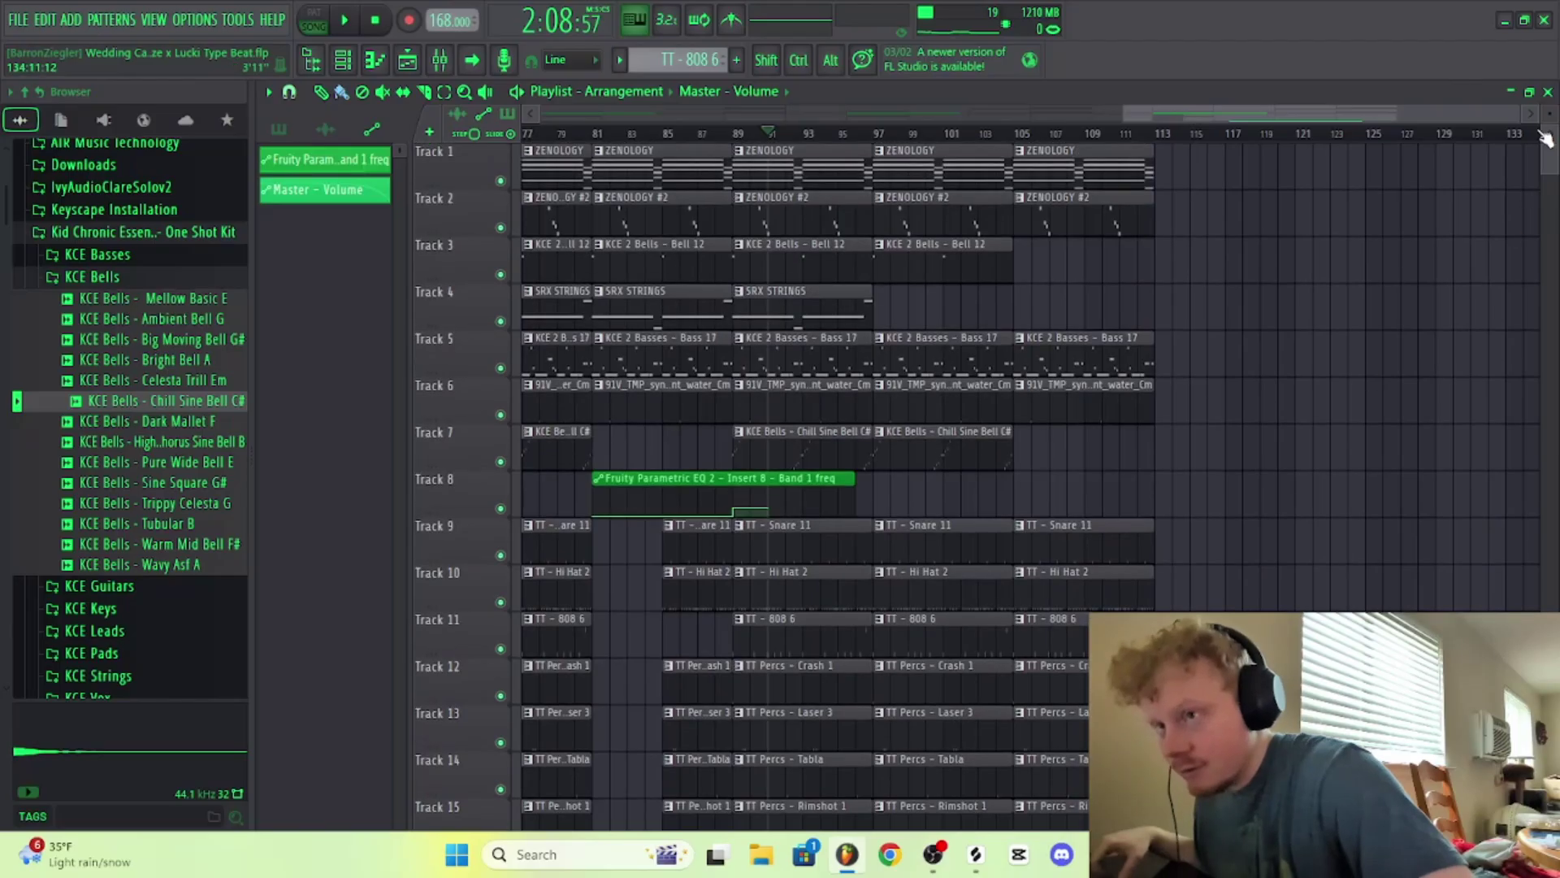
scroll(1550, 120, down, 2)
drag(1219, 145, 1015, 715)
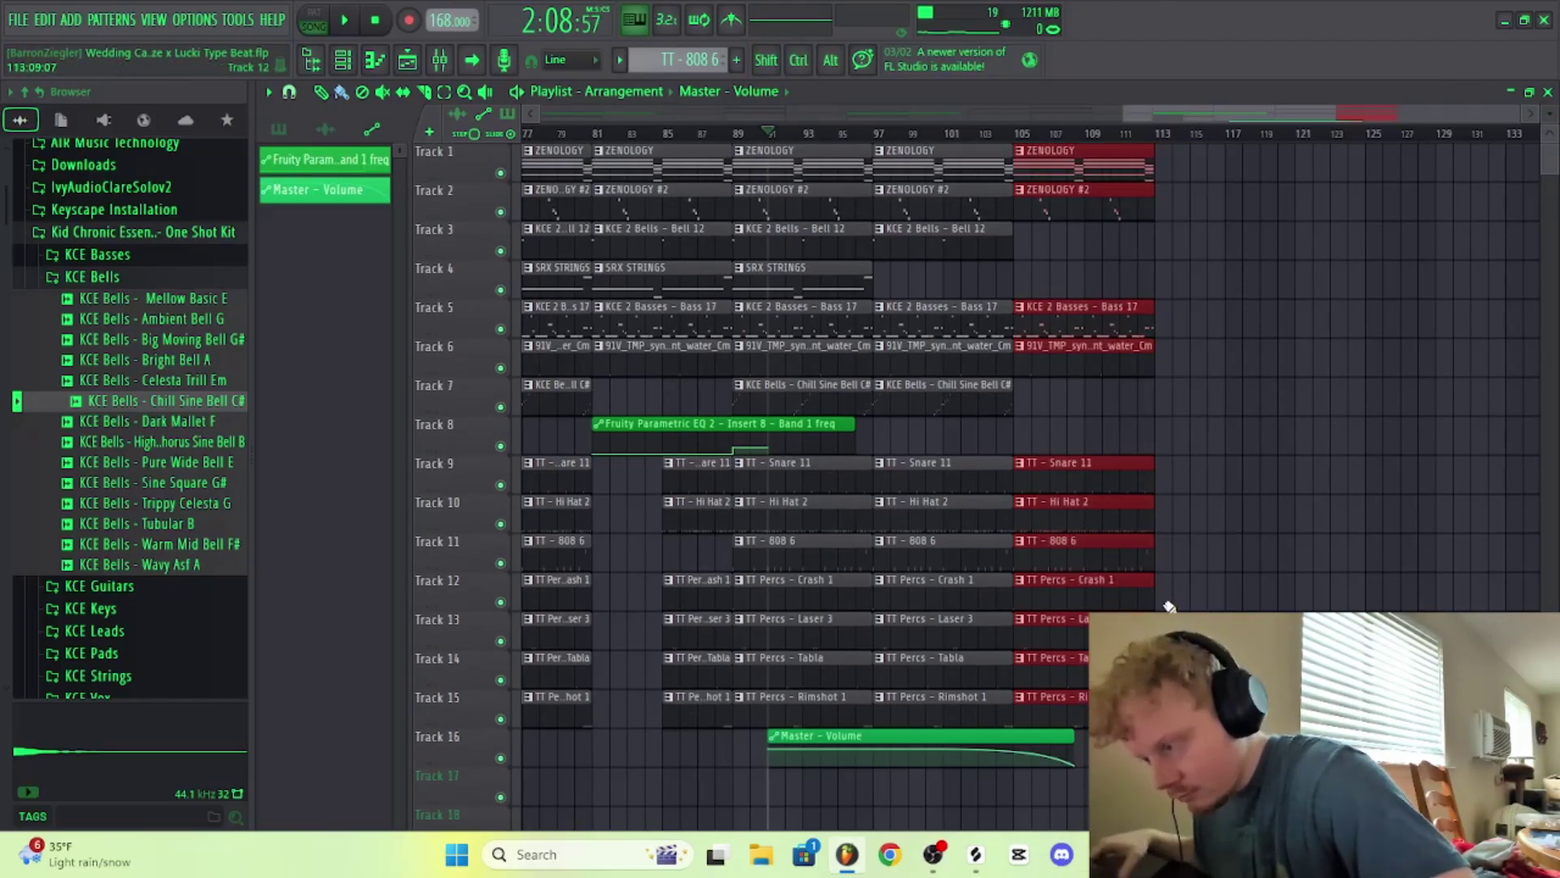
drag(1154, 595, 1078, 593)
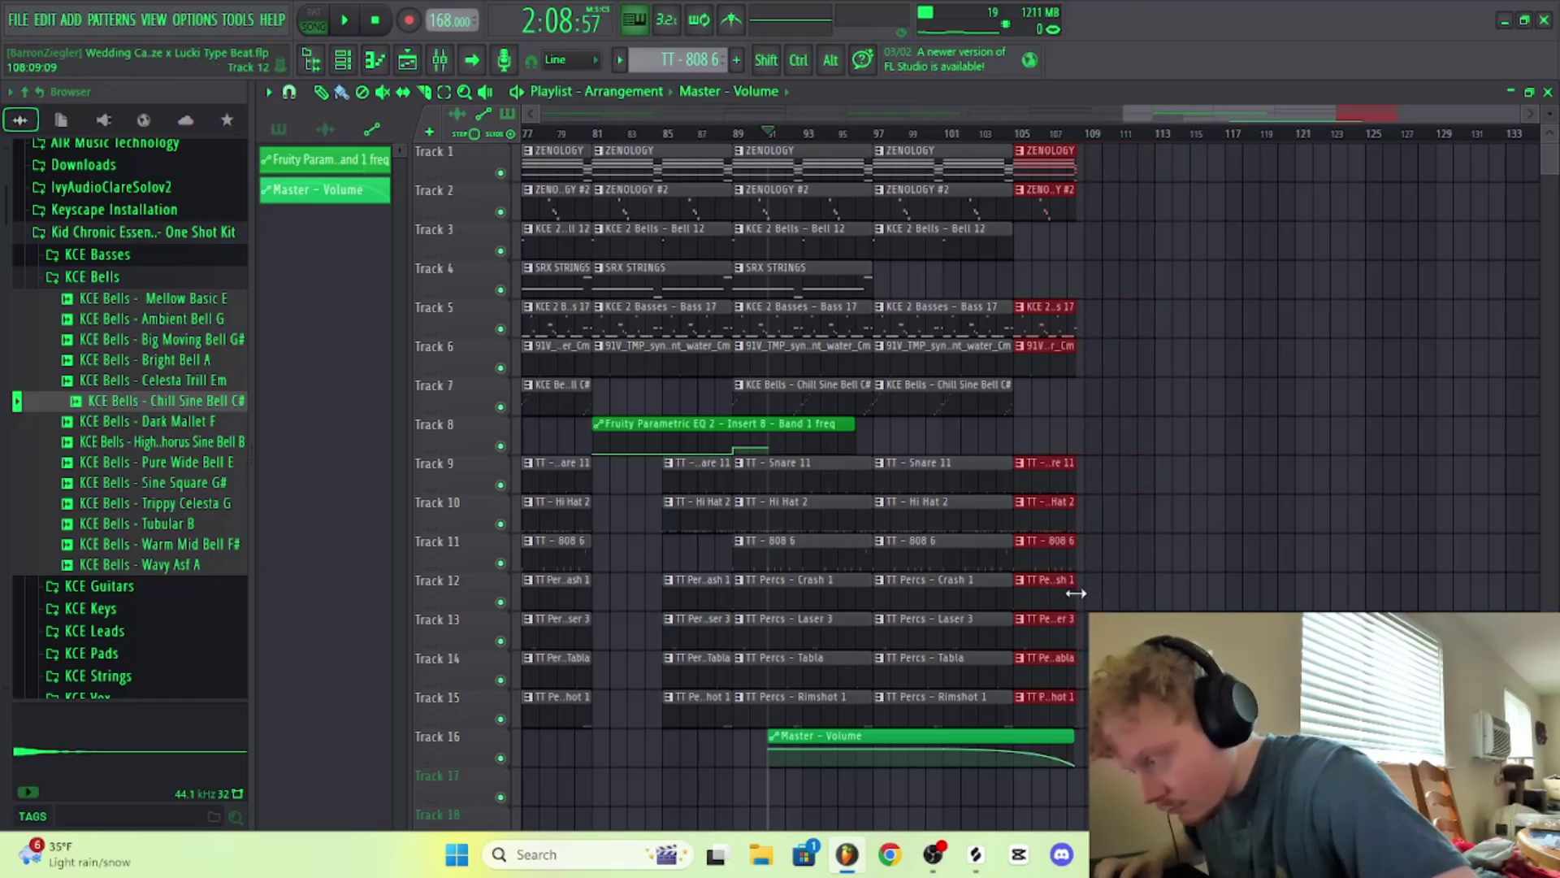
Step: Play the arrangement and set the playlist snapping to Bar
key(space)
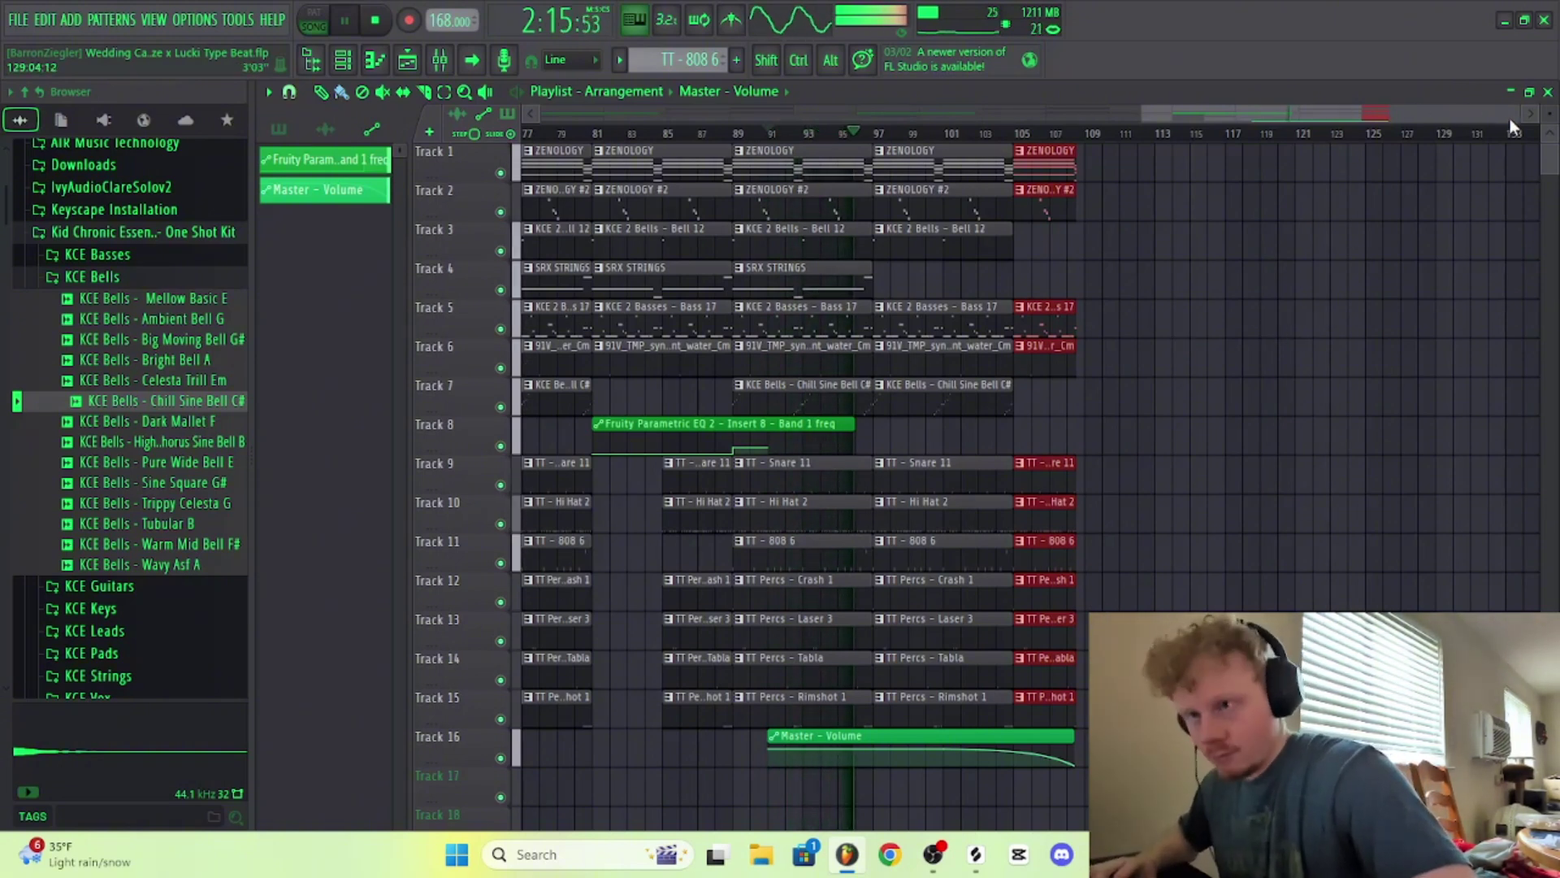
drag(1518, 116, 1442, 114)
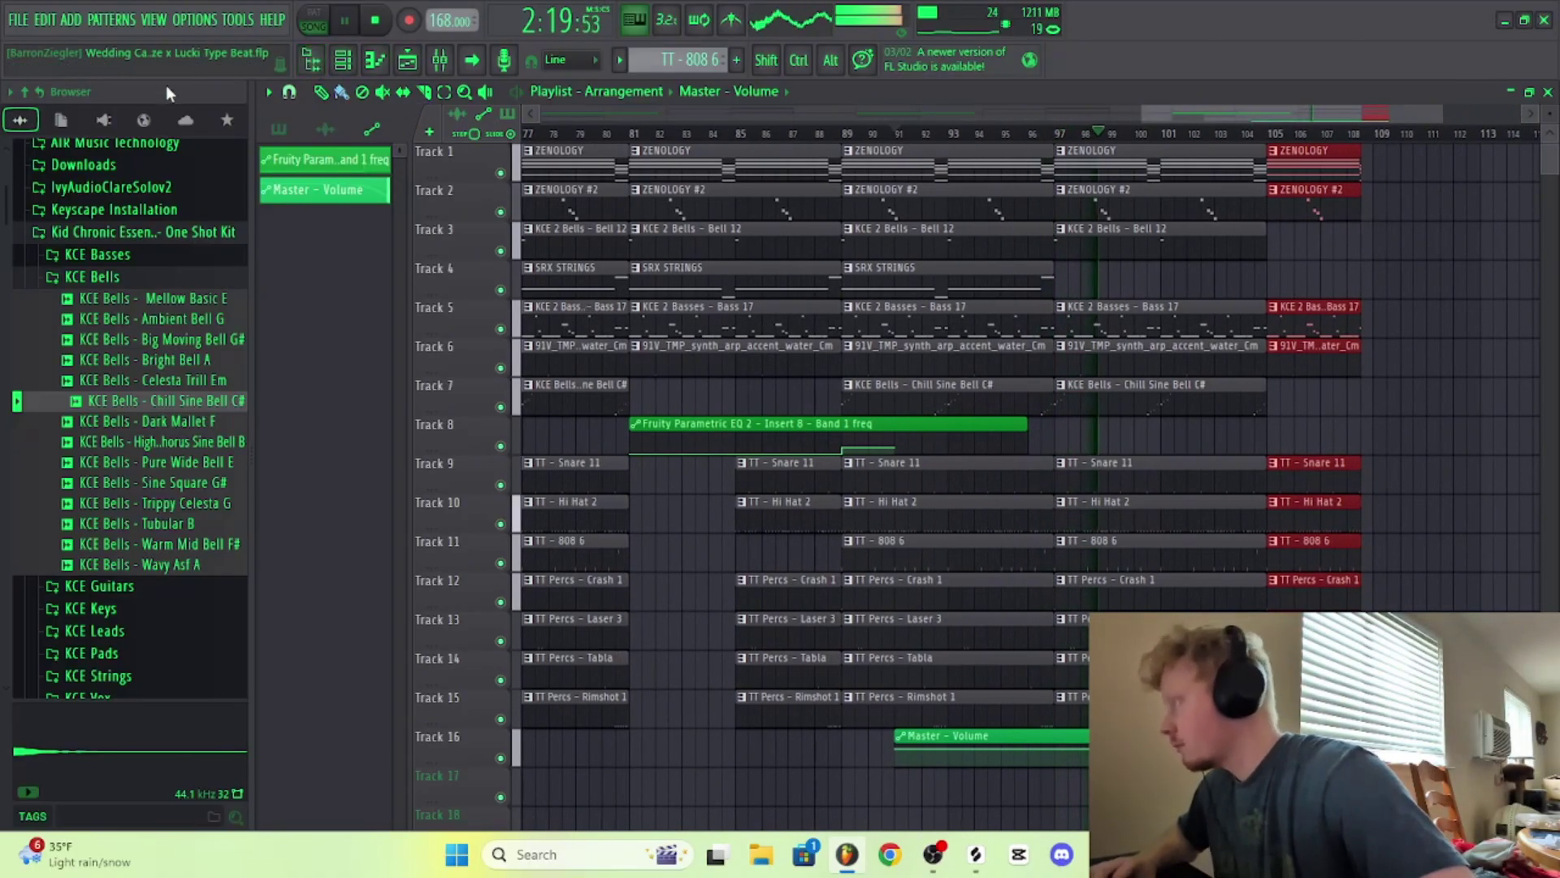
click(288, 92)
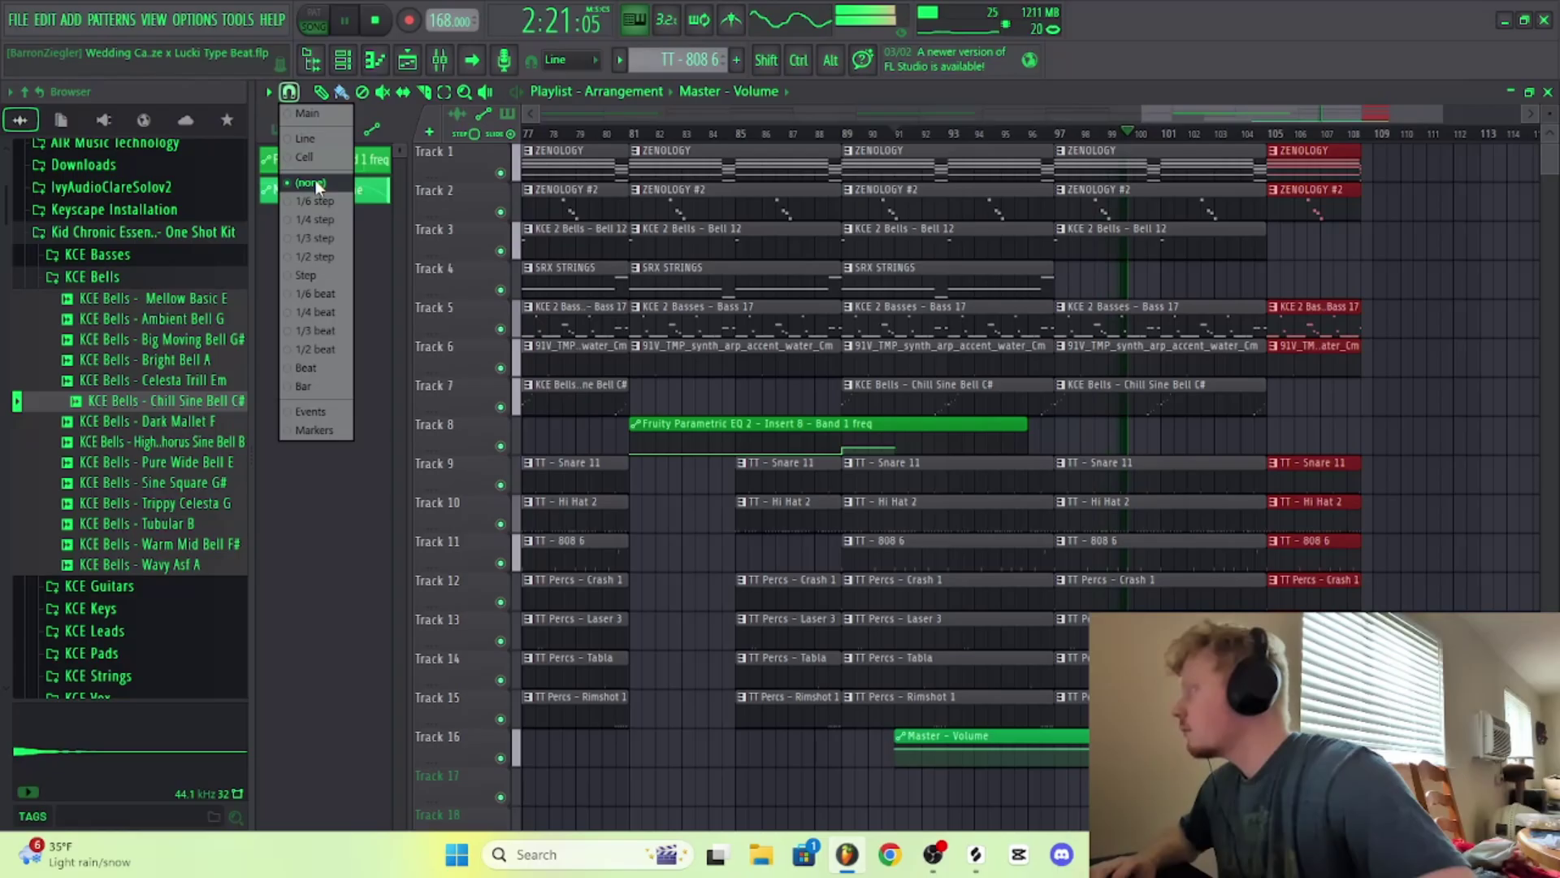
click(318, 393)
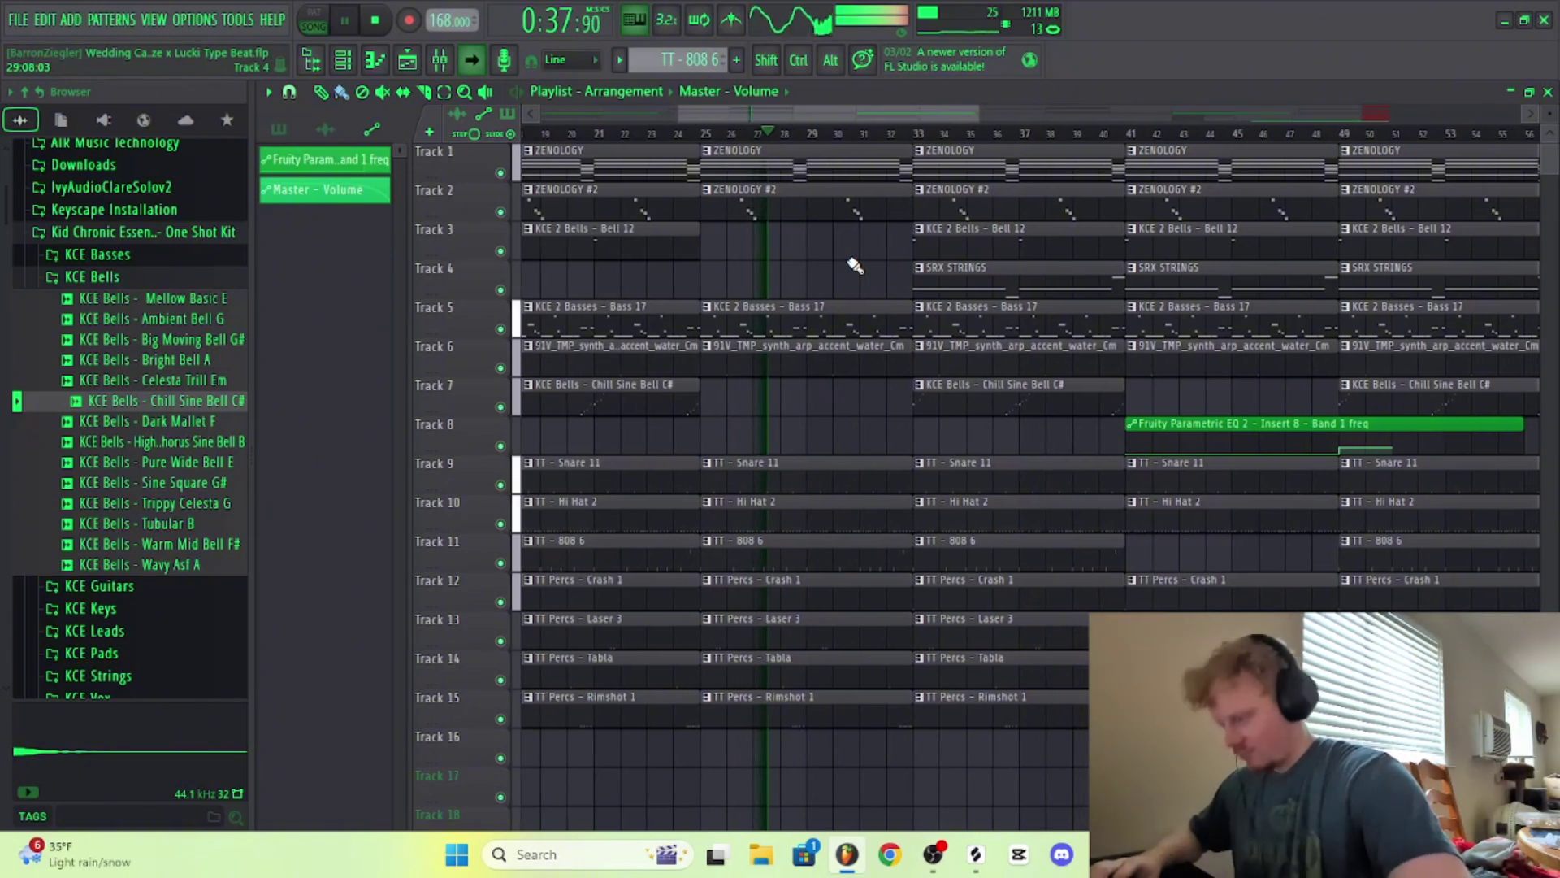
Step: Lower the ZENOLOGY #2 mixer track's volume to about 81% during playback and return to the playlist
click(440, 59)
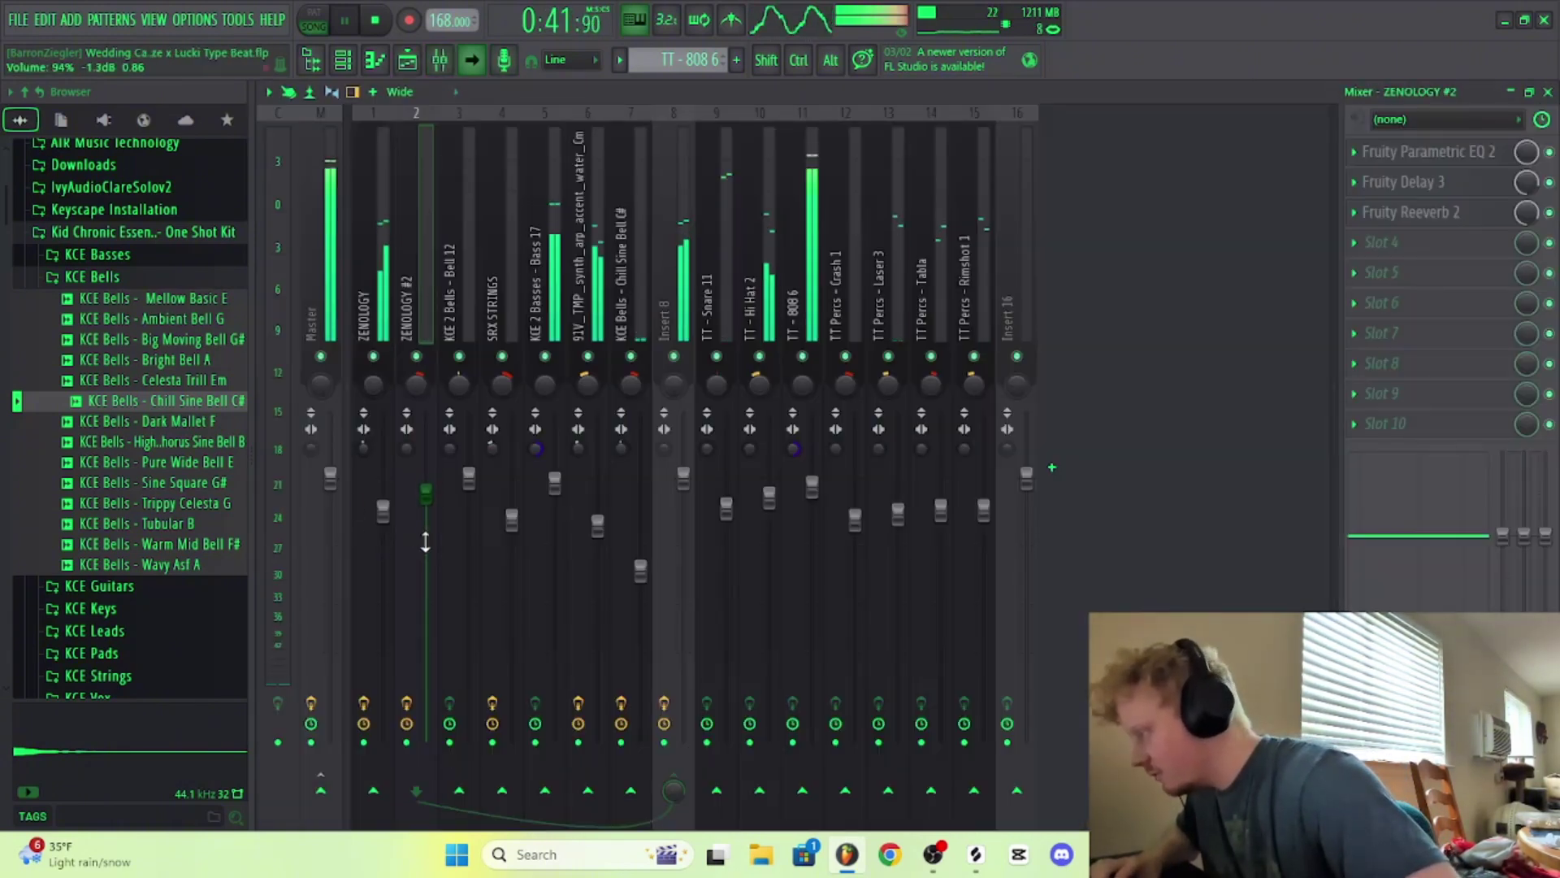
scroll(425, 543, down, 5)
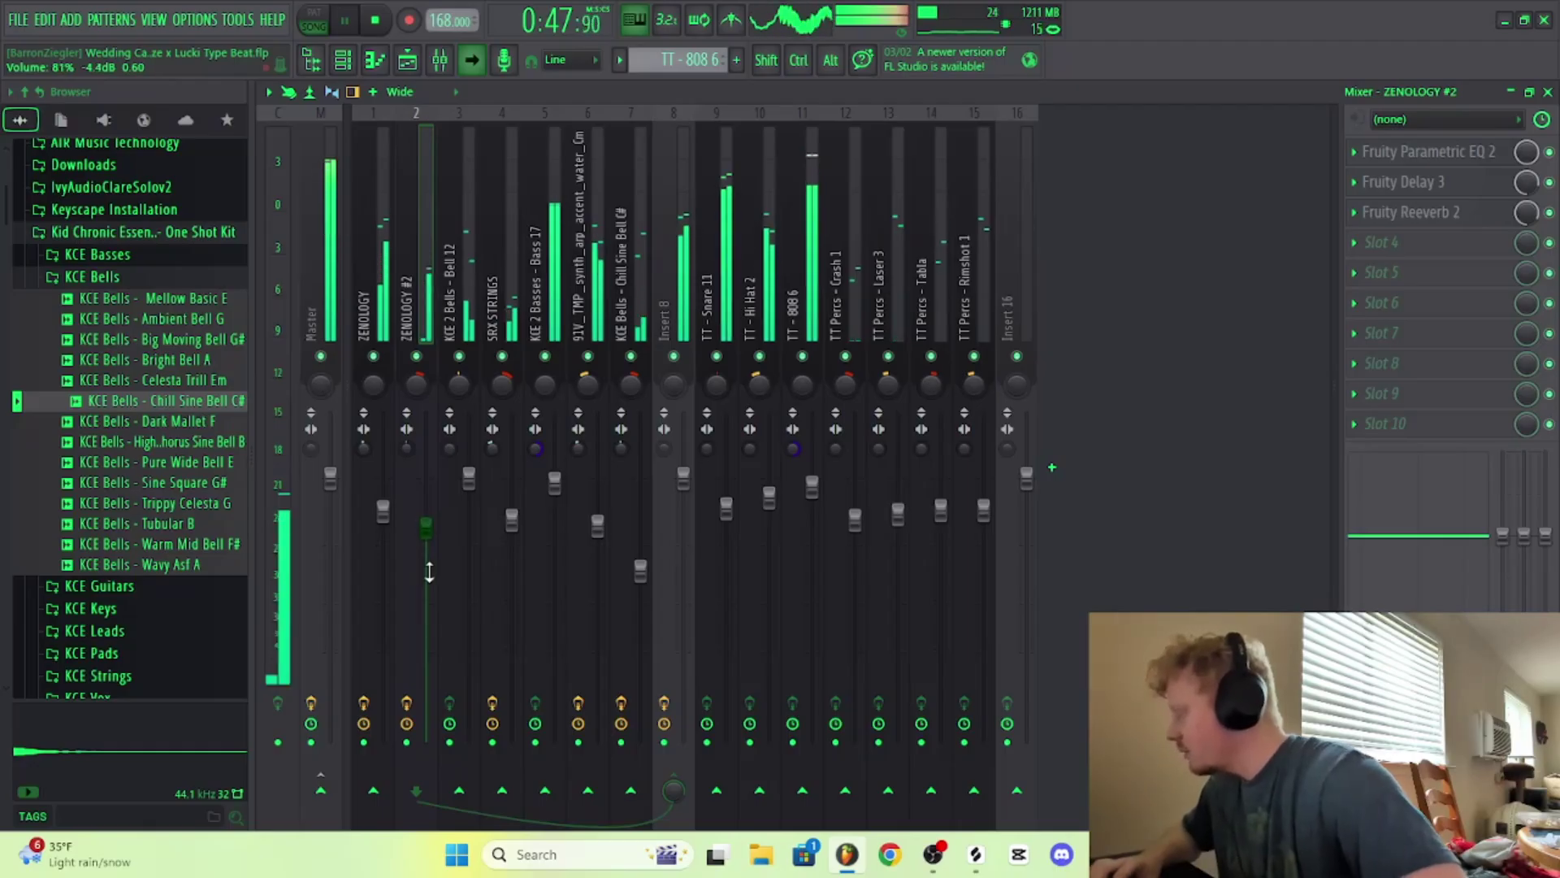
scroll(420, 476, up, 2)
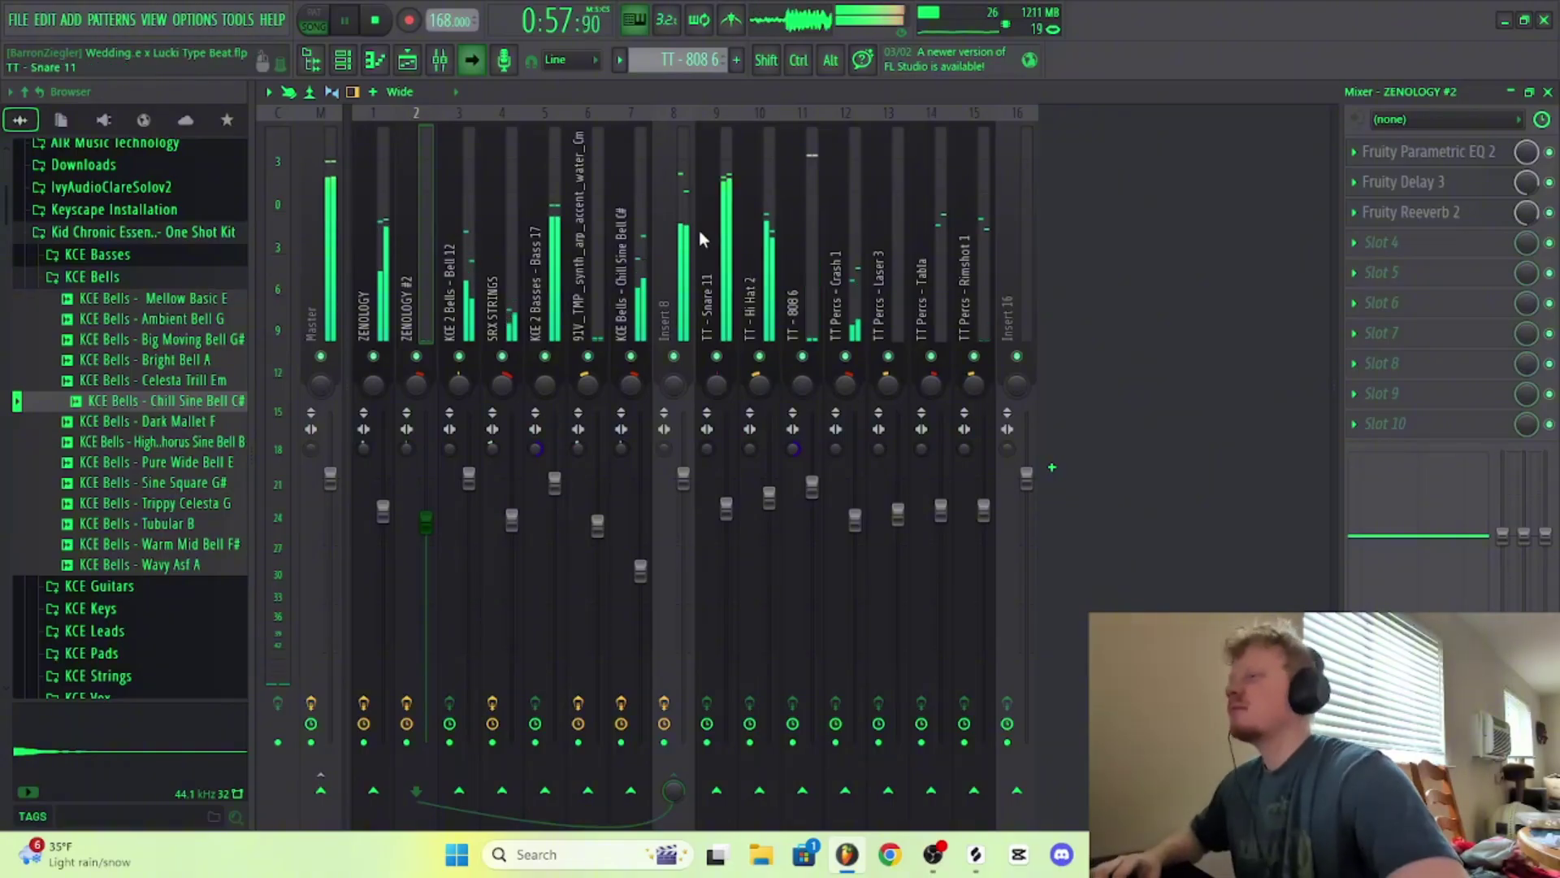
click(439, 60)
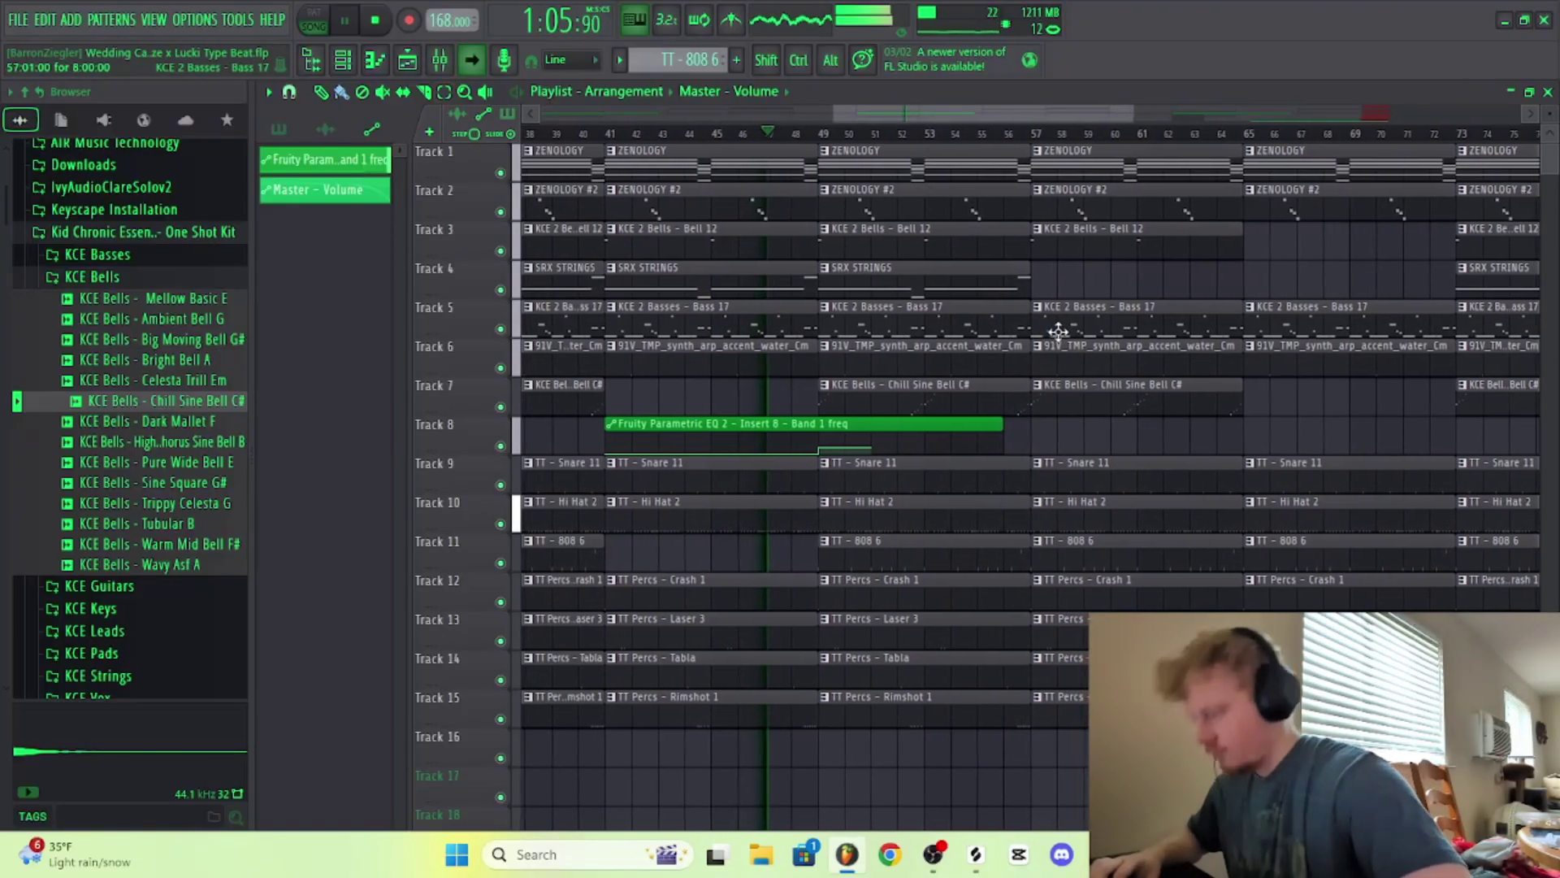
Step: Switch the channel rack's display filter from Automation to All
click(349, 61)
click(443, 95)
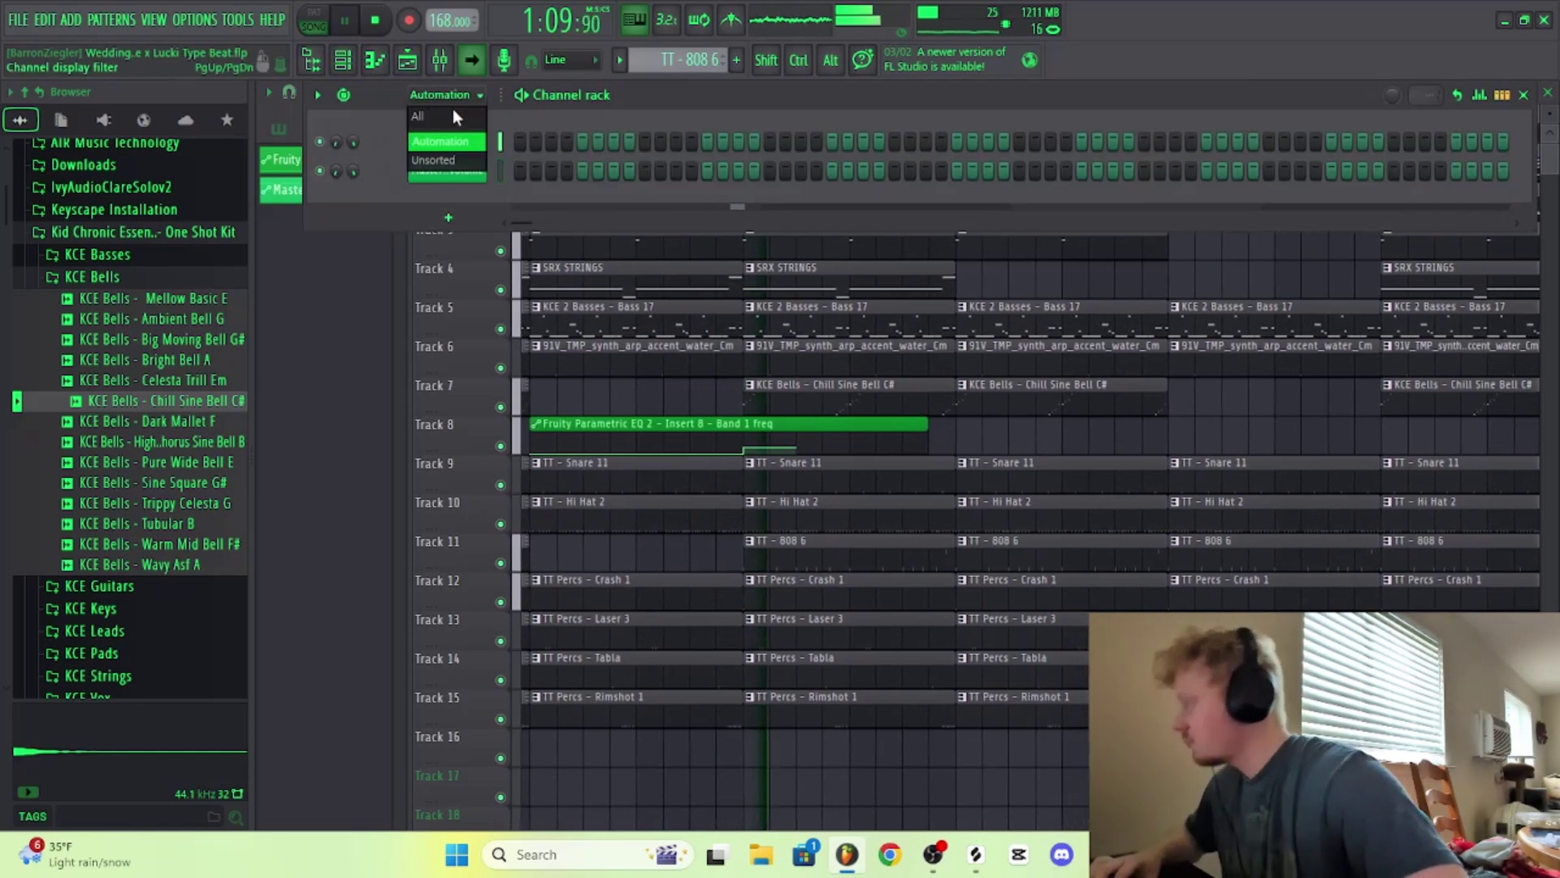
click(455, 118)
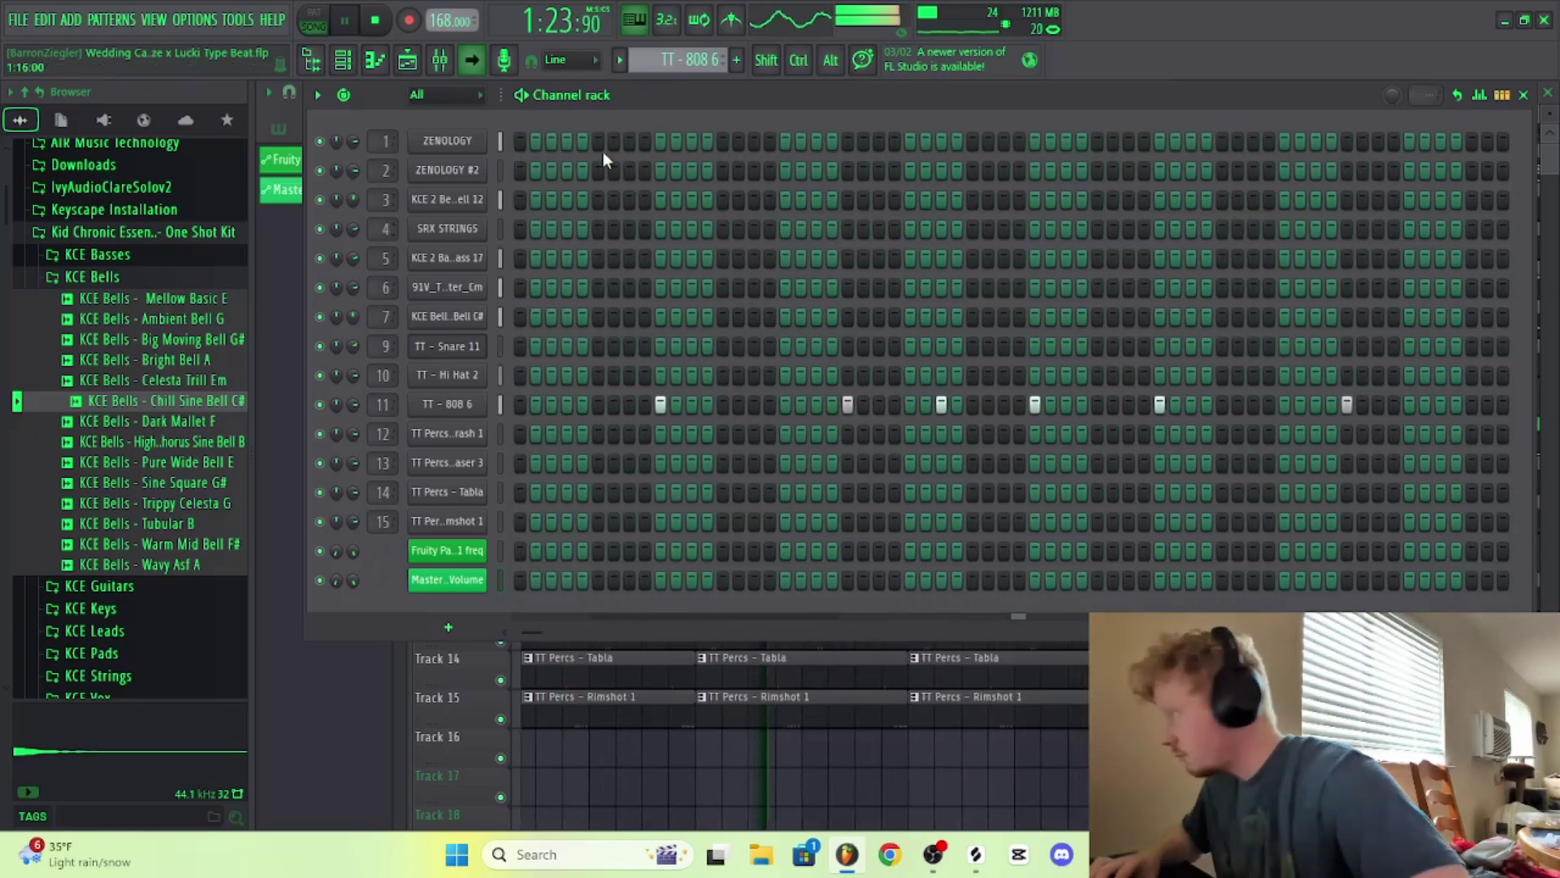
Step: Fine-tune the panning of the ZENOLOGY #2 and SRX STRINGS mixer tracks while the song plays
click(439, 60)
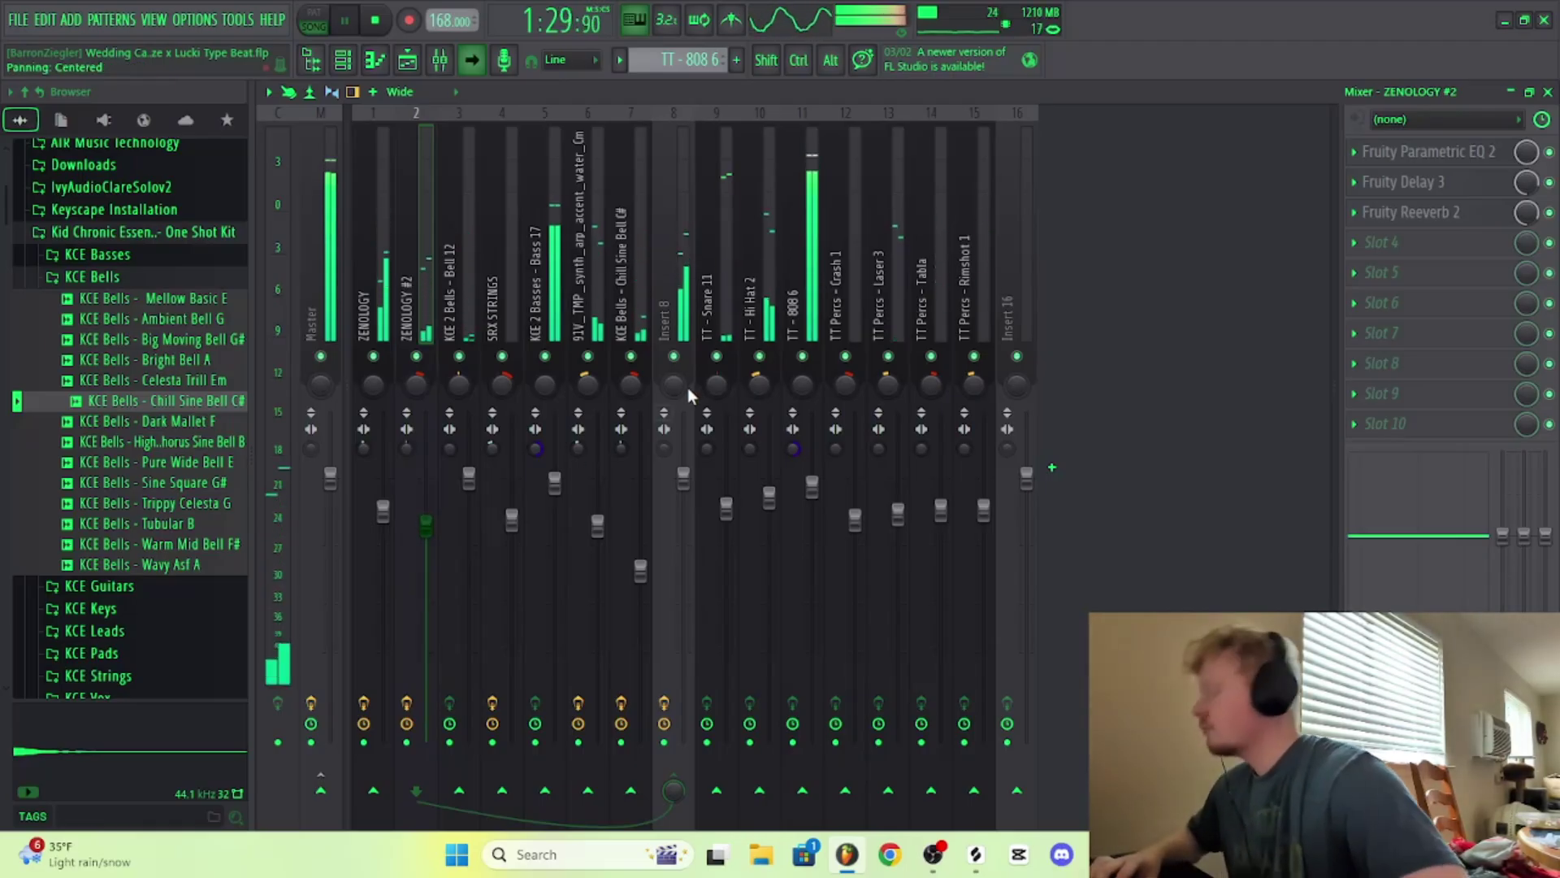
click(439, 60)
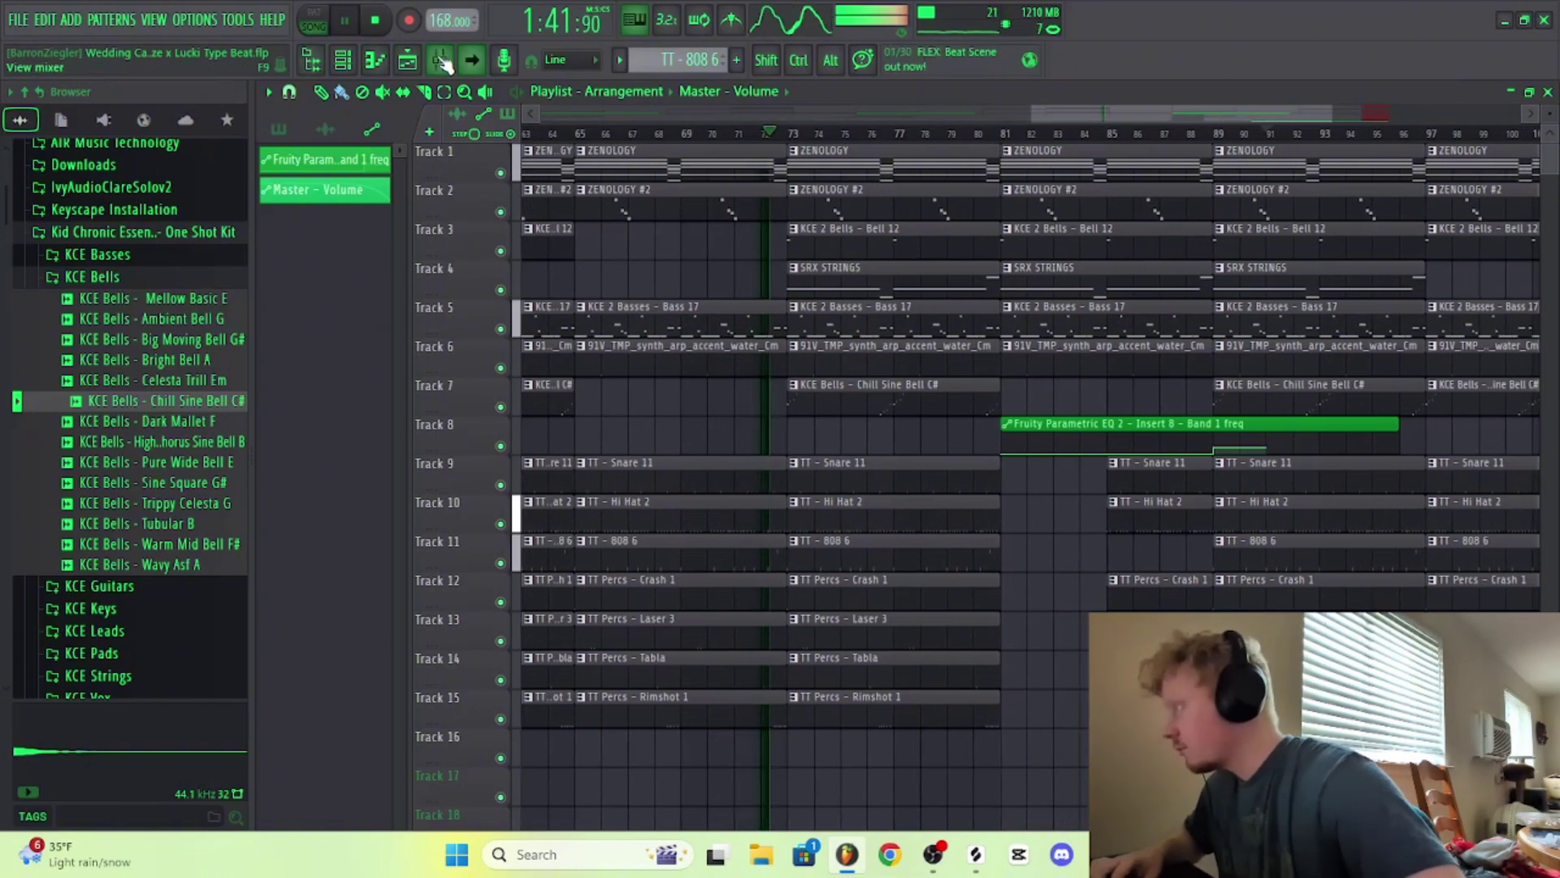
key(F9)
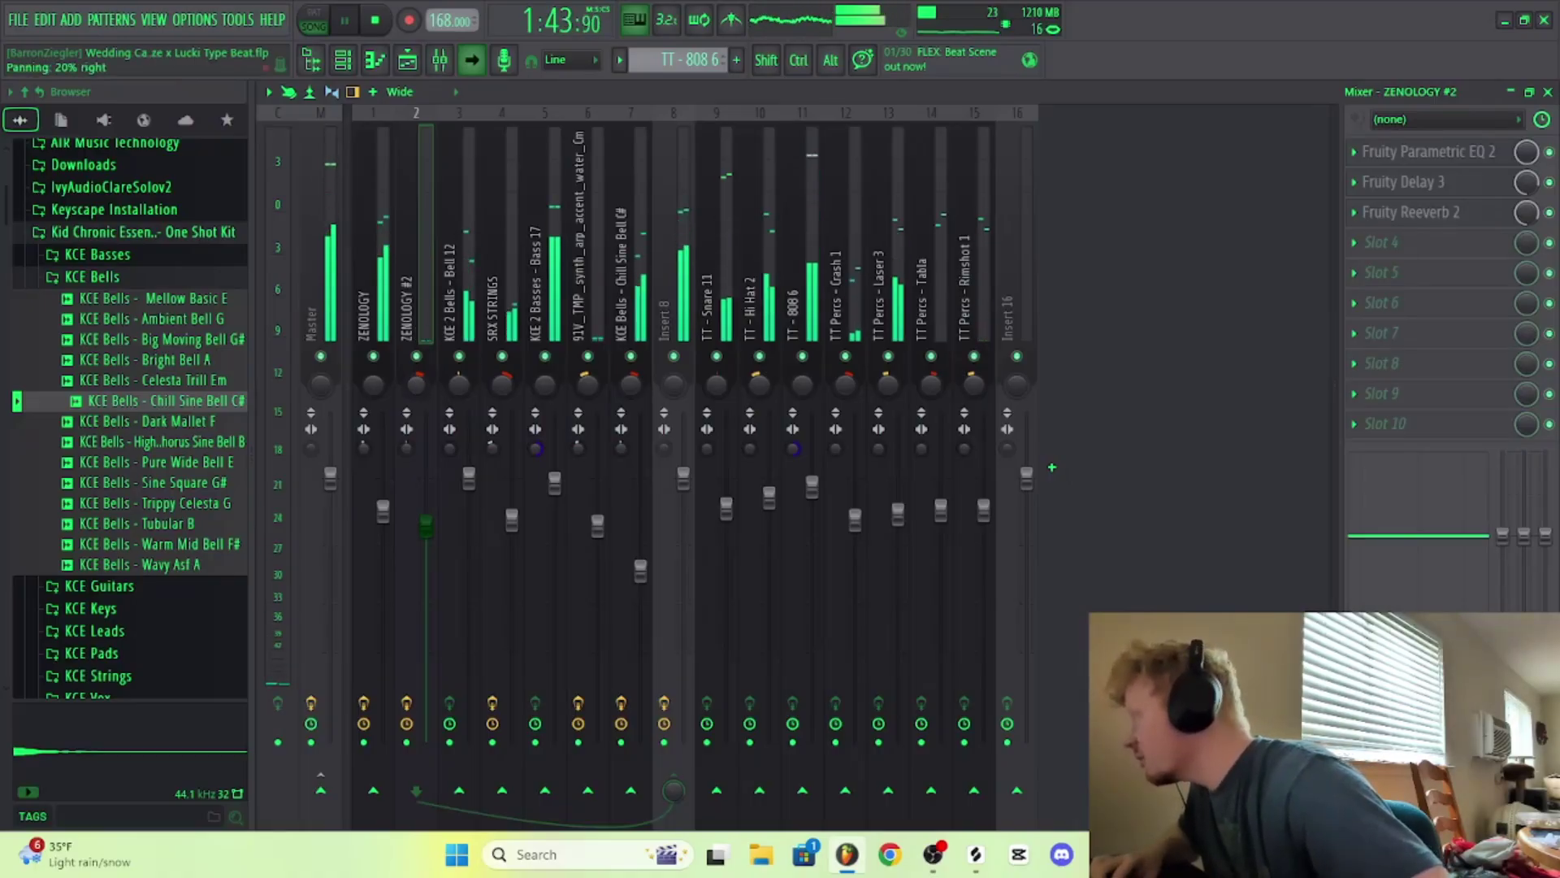
drag(416, 386, 416, 382)
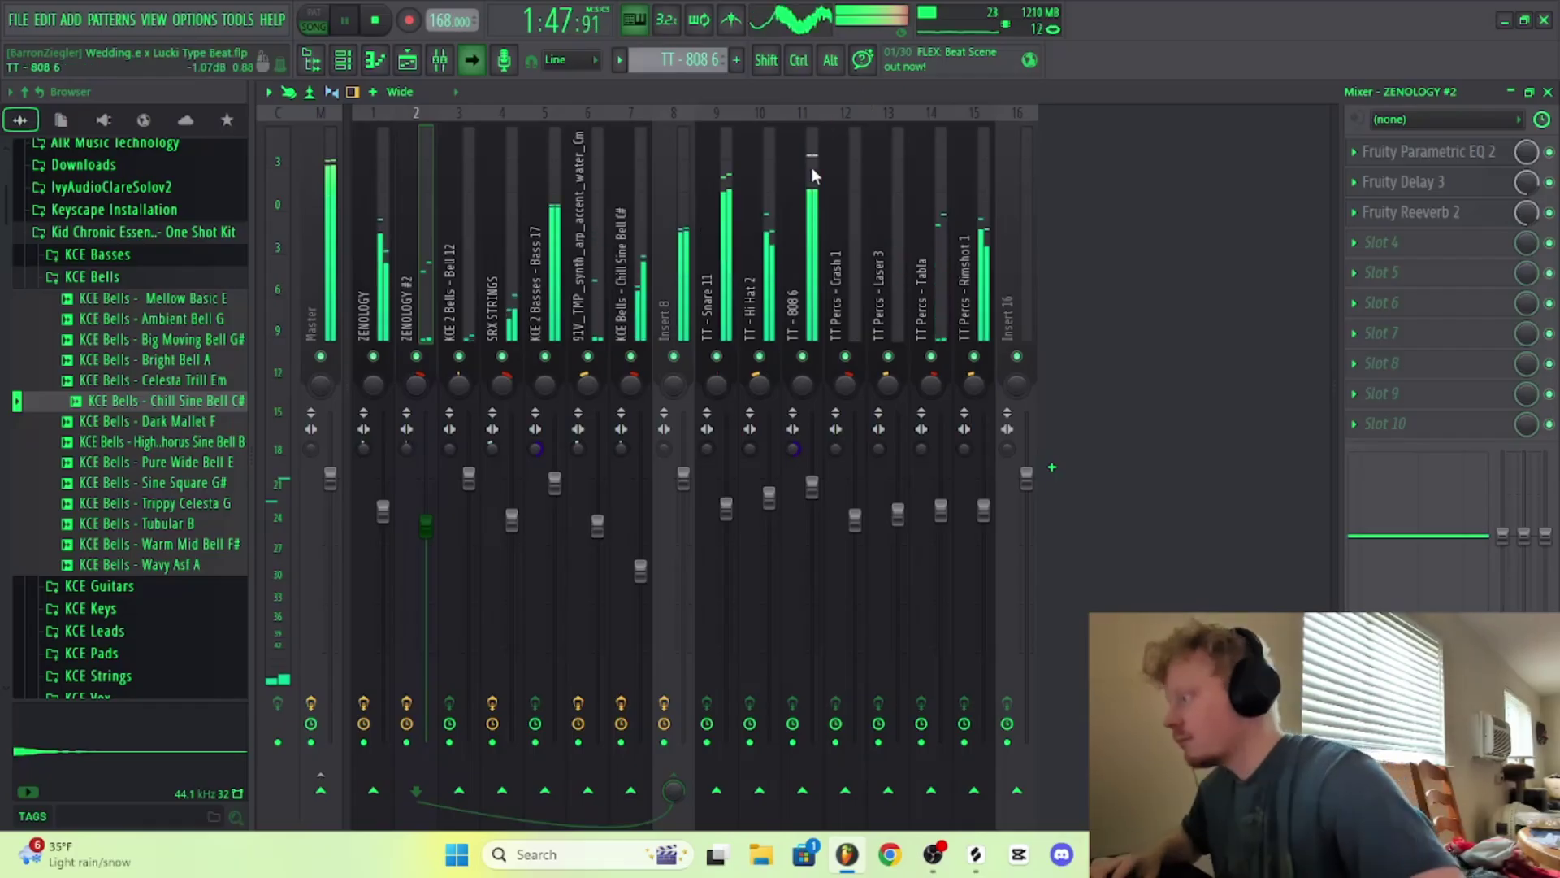
drag(513, 393, 513, 390)
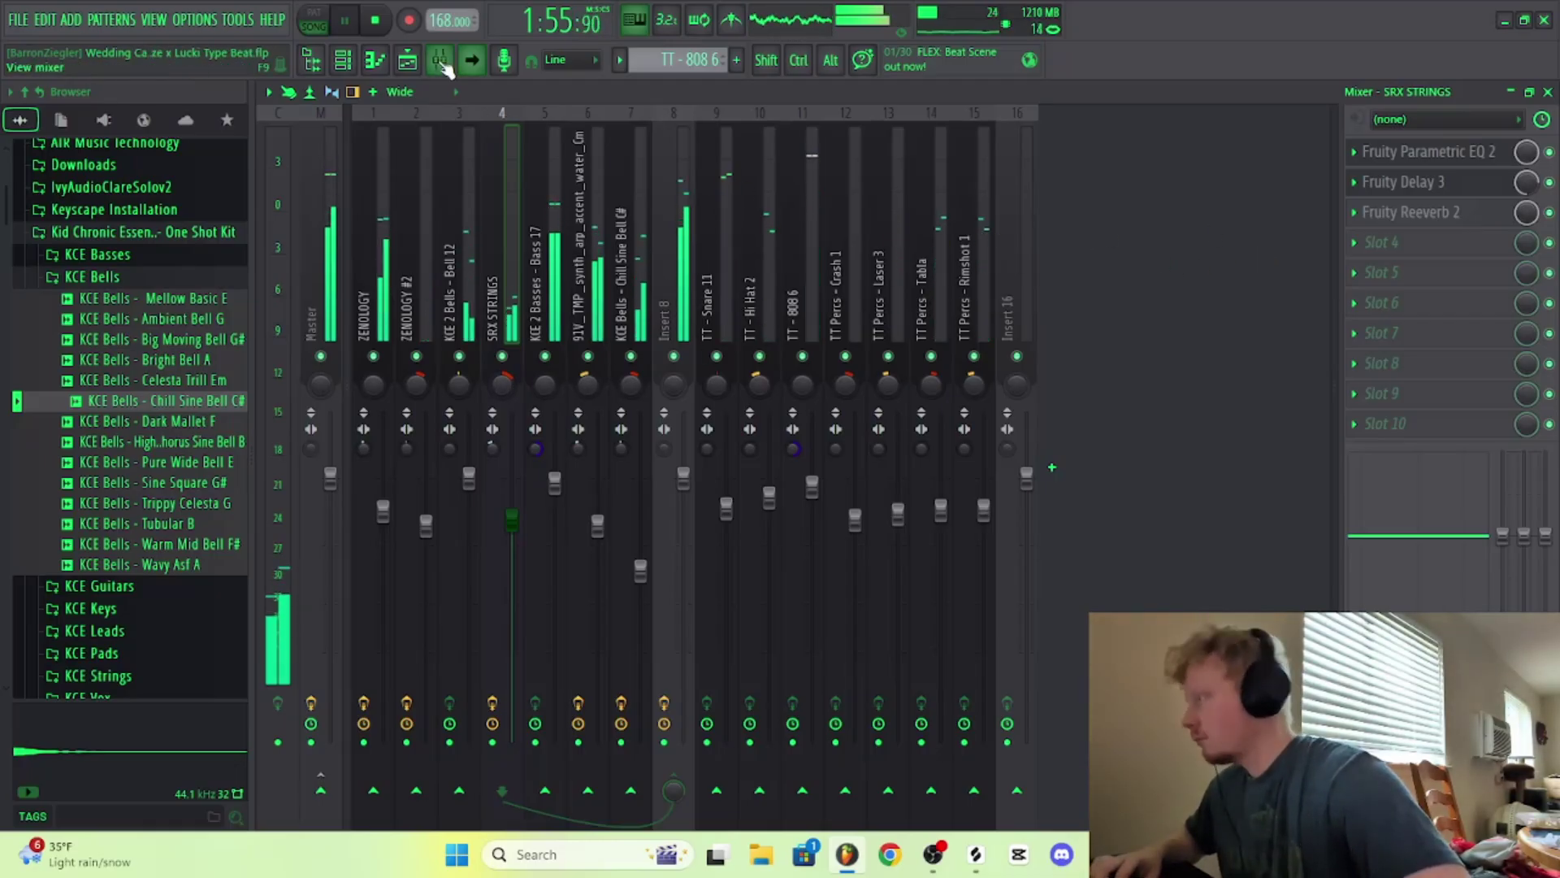
Step: Listen to the song's ending in the playlist through the Master volume fade-out and stop playback
click(407, 59)
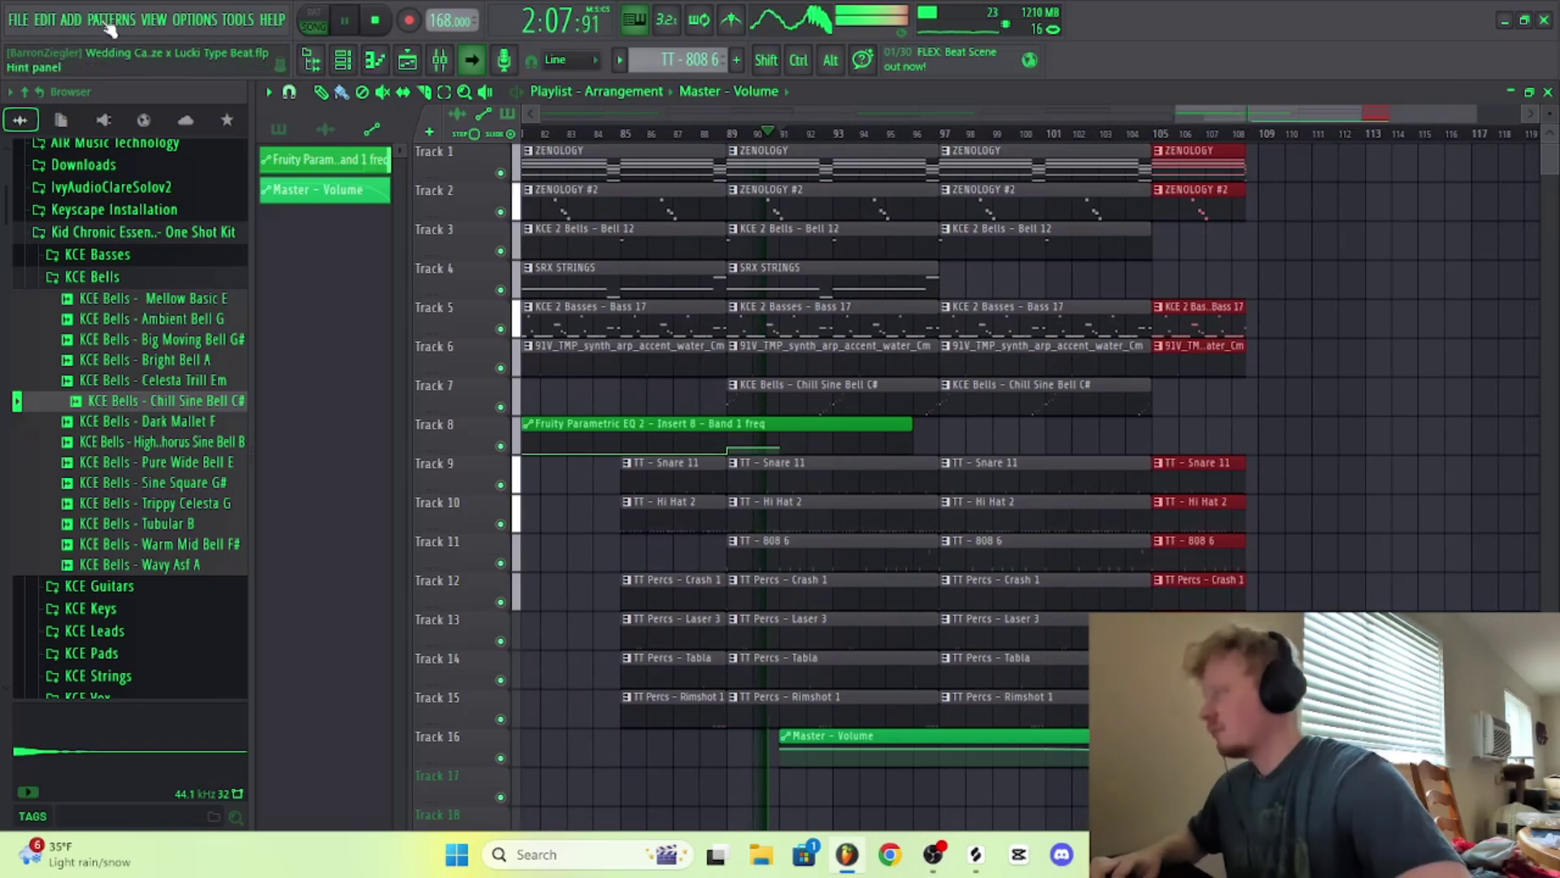
click(18, 20)
click(1393, 244)
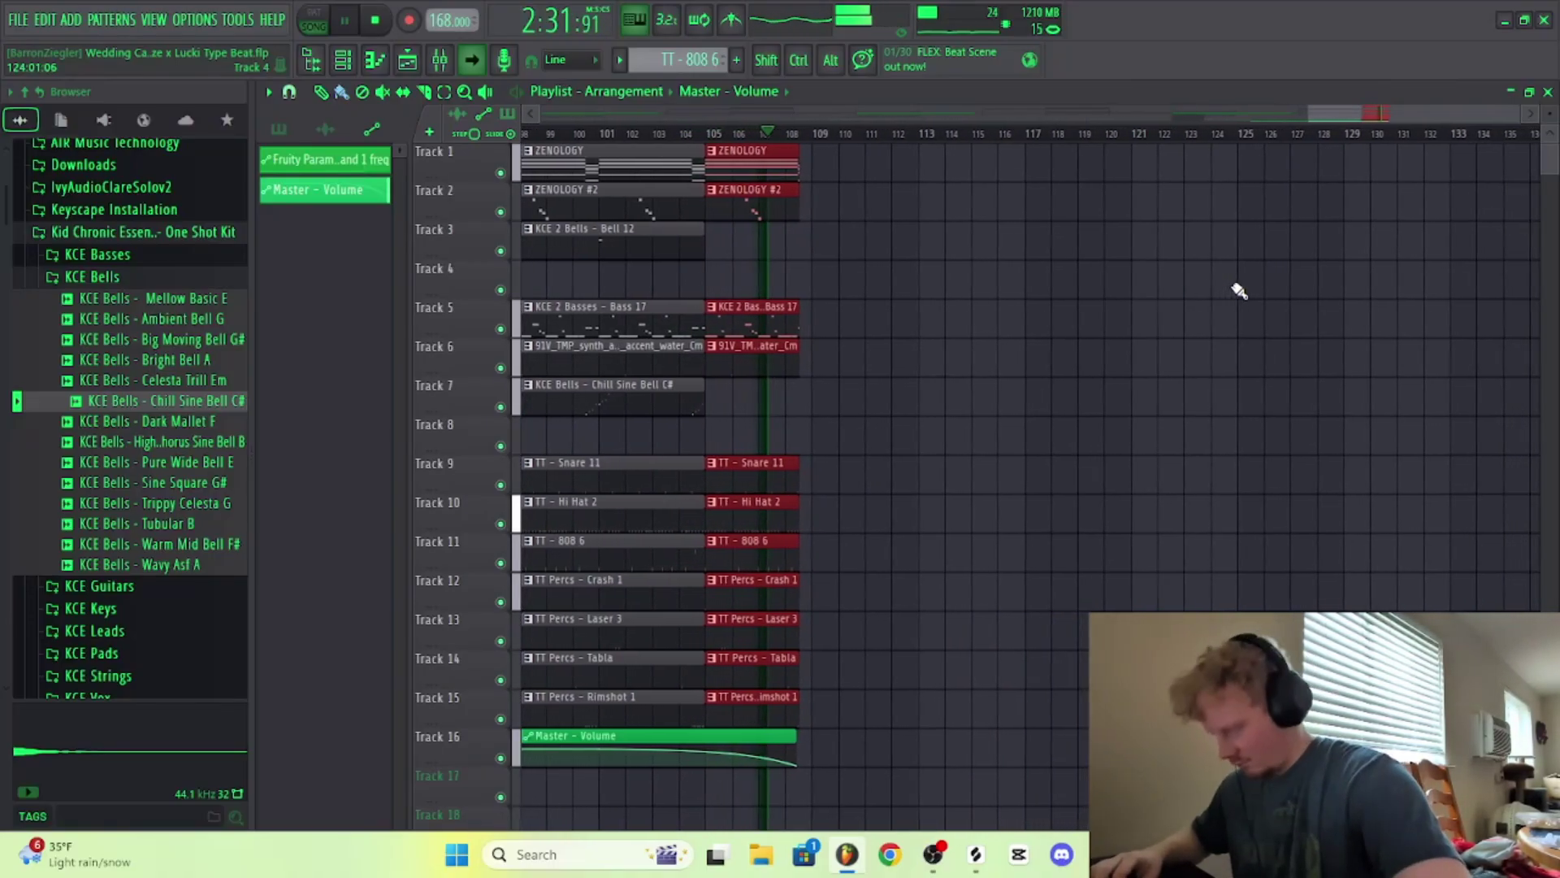
key(space)
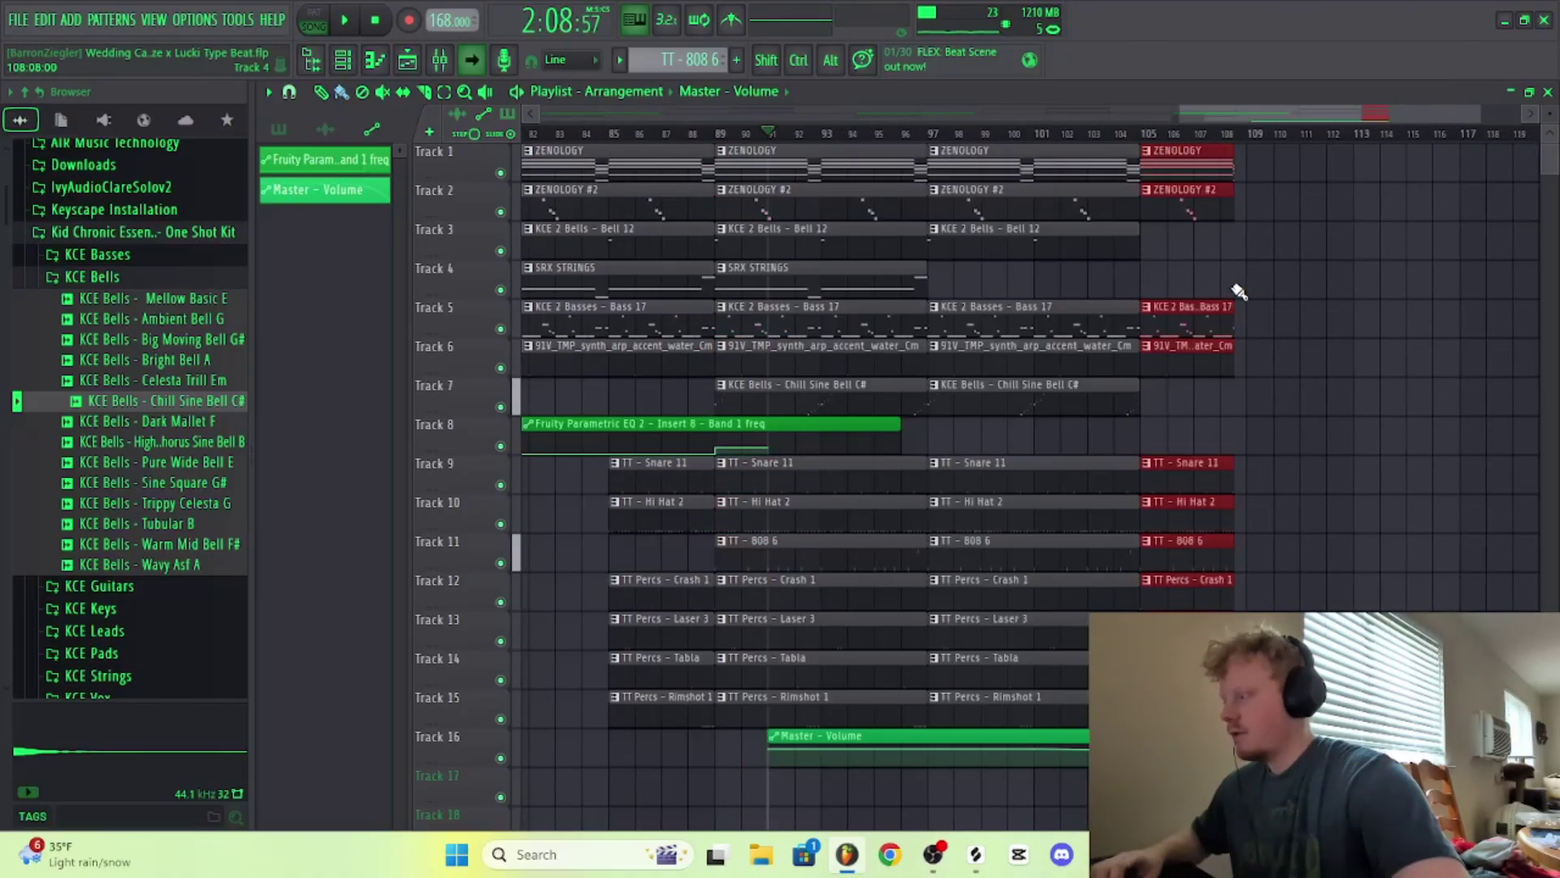